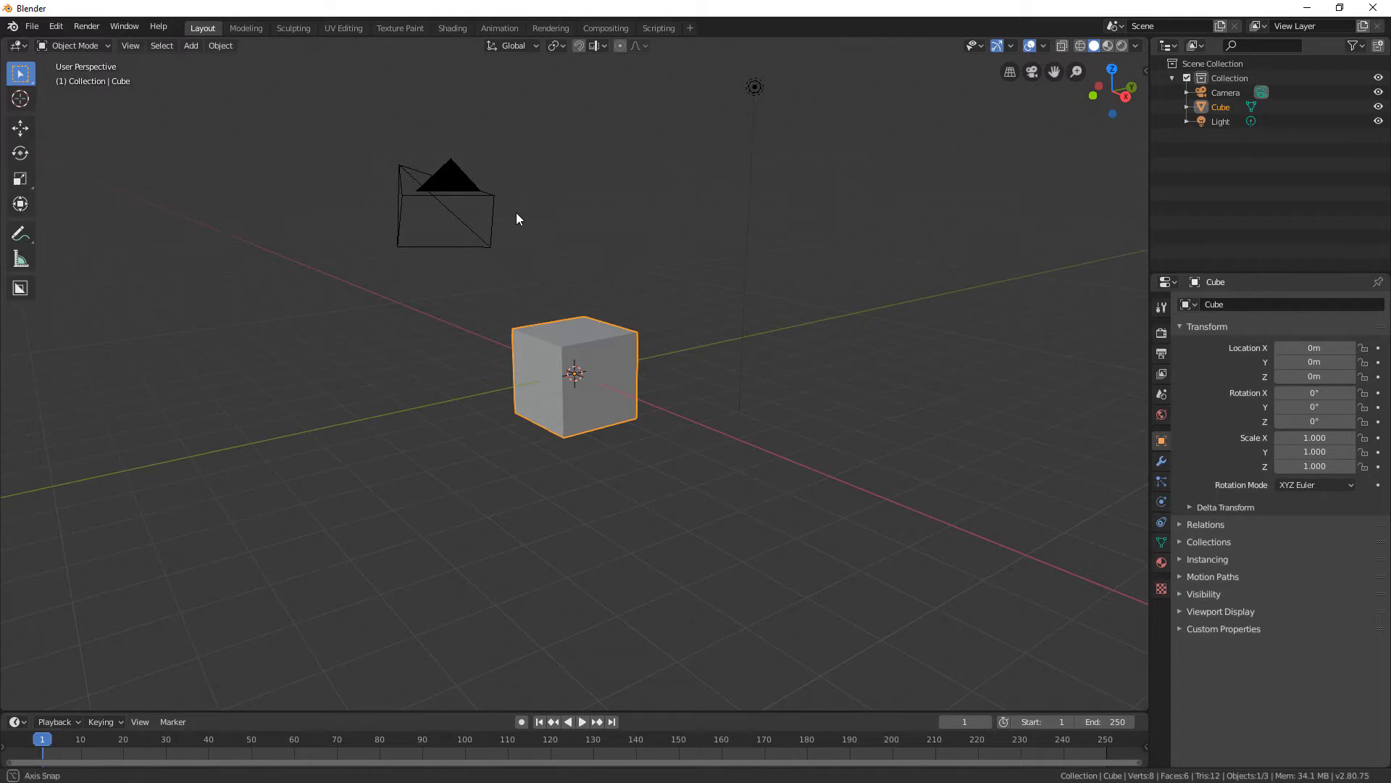
Delete the default light and camera from the scene, leaving only the cube
middle_drag(516, 214, 562, 215)
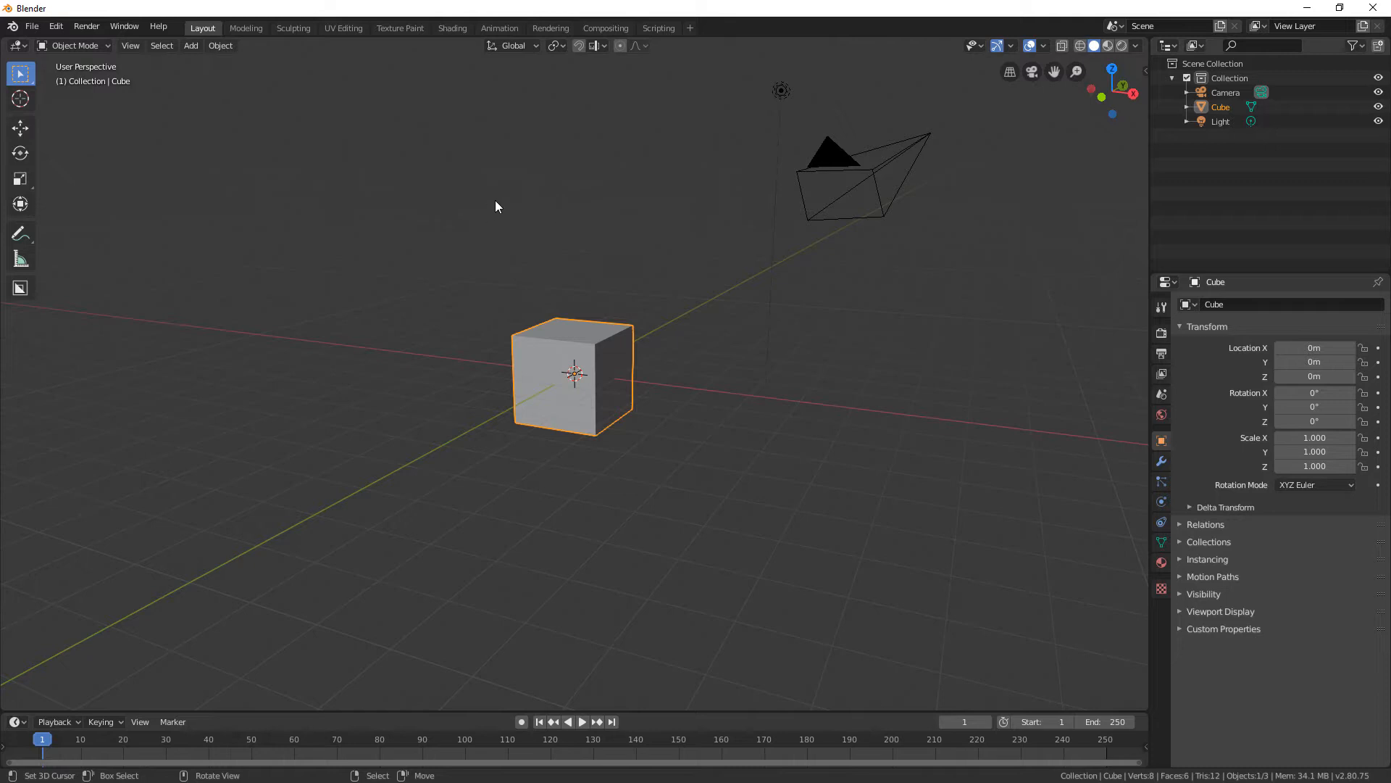
middle_drag(497, 208, 702, 208)
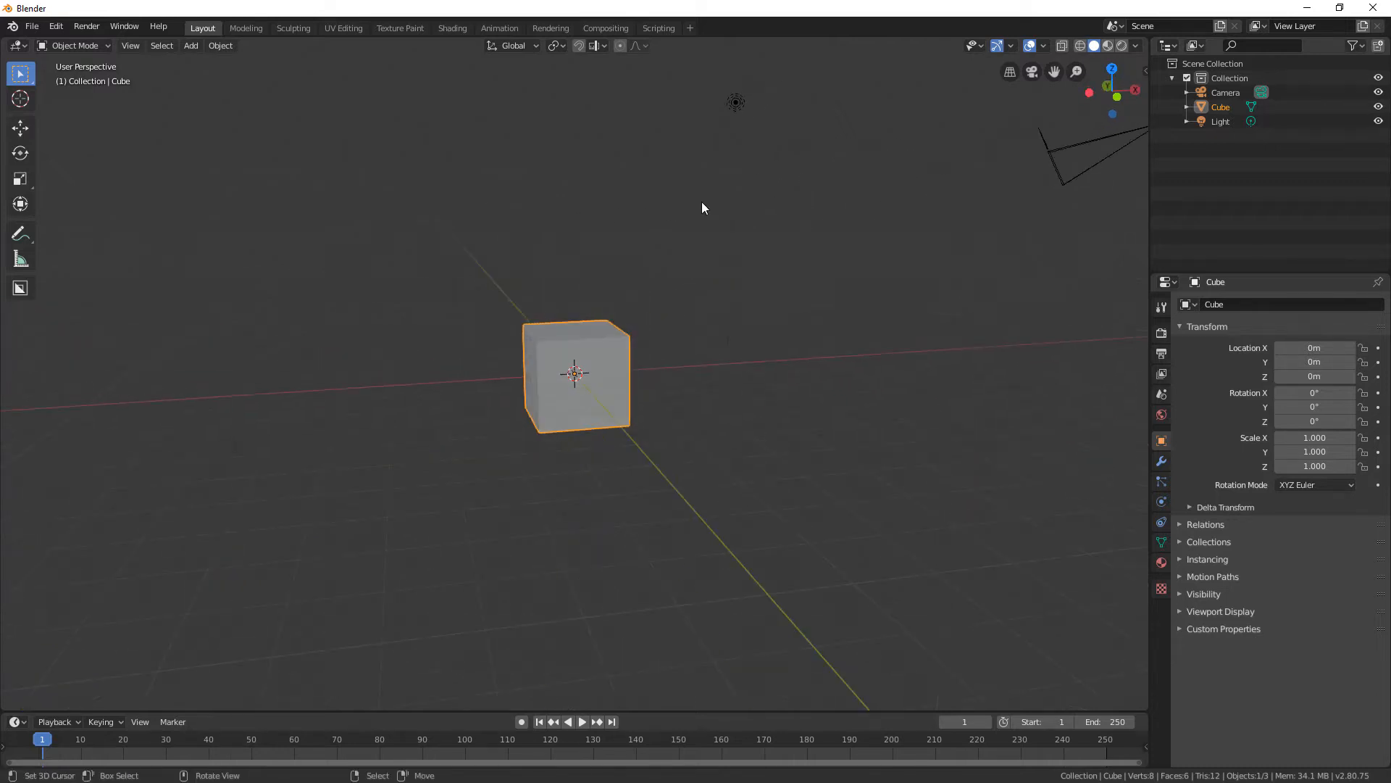
click(733, 100)
key(x)
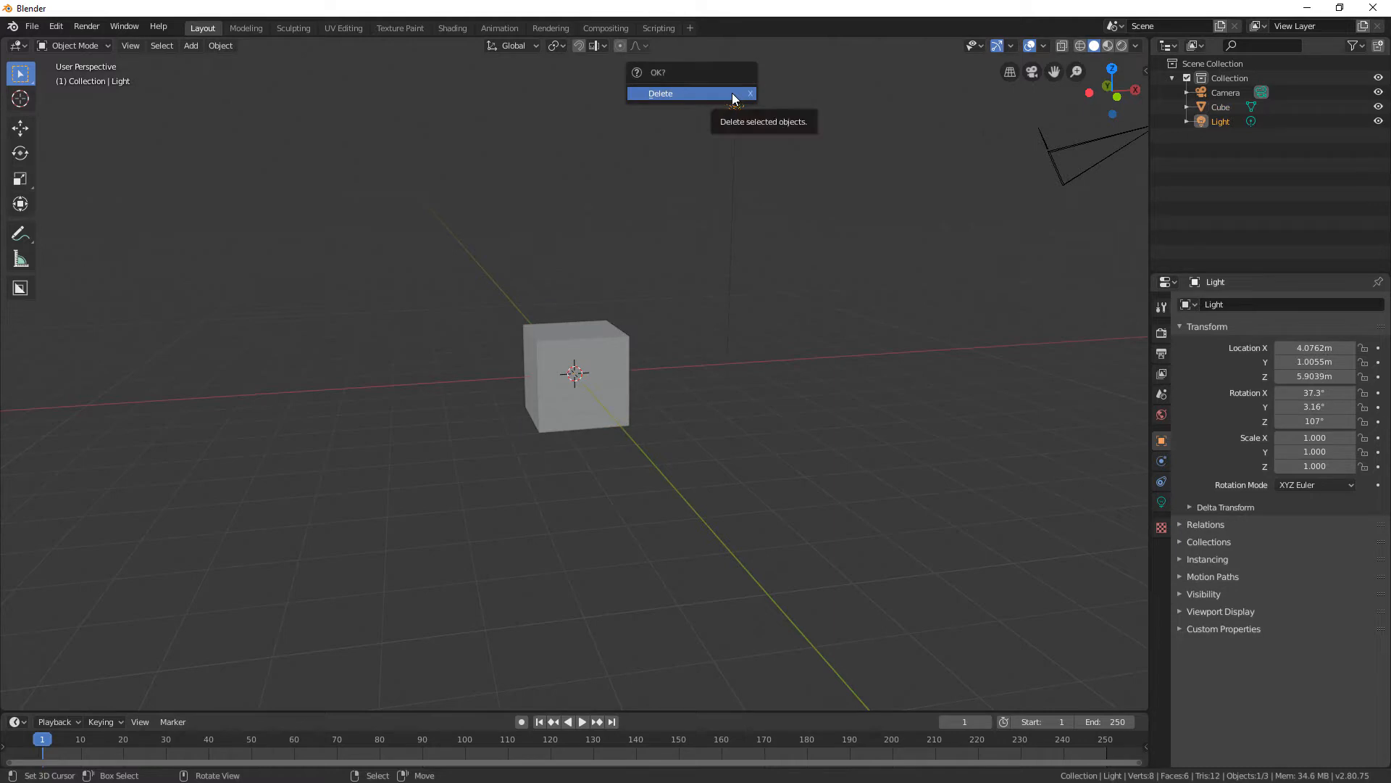
click(734, 94)
click(1077, 150)
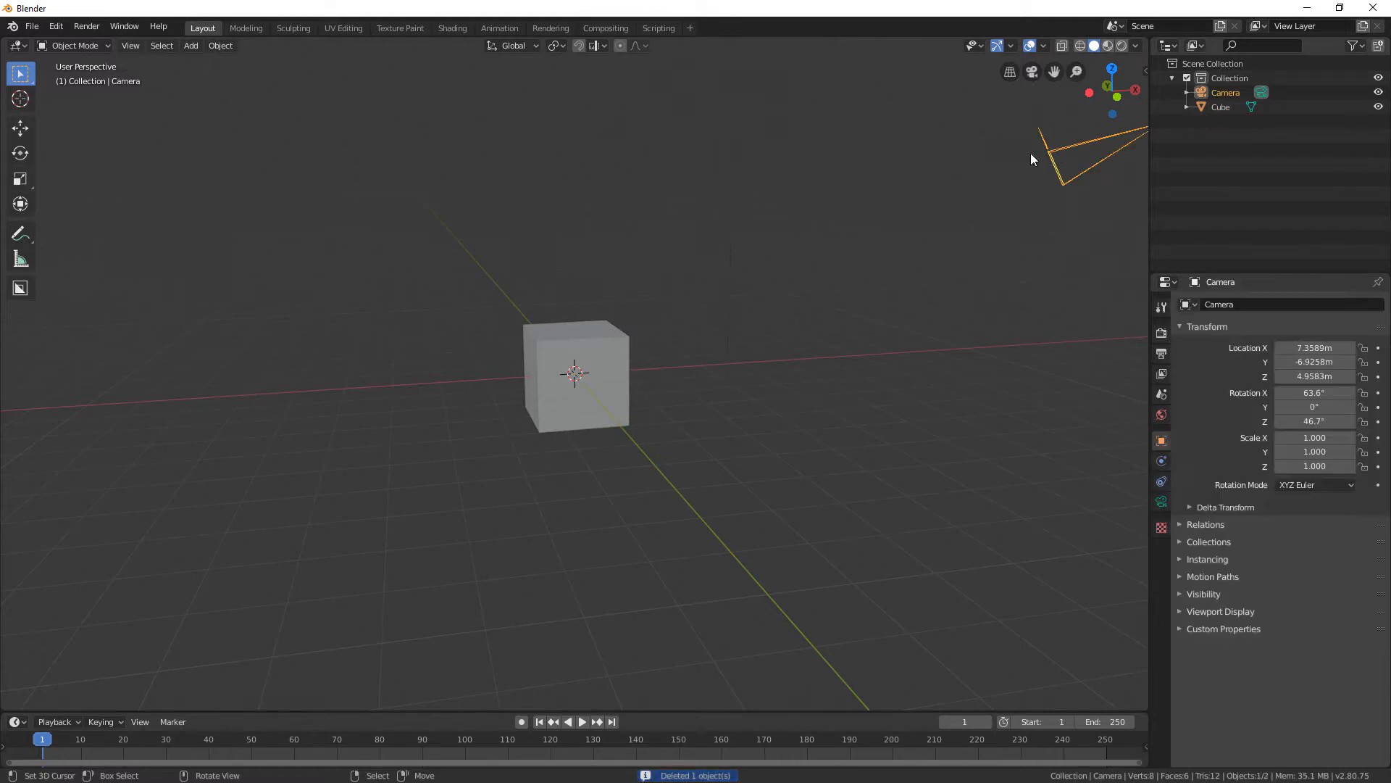
middle_drag(1031, 153, 795, 208)
middle_drag(634, 230, 650, 223)
key(x)
click(650, 223)
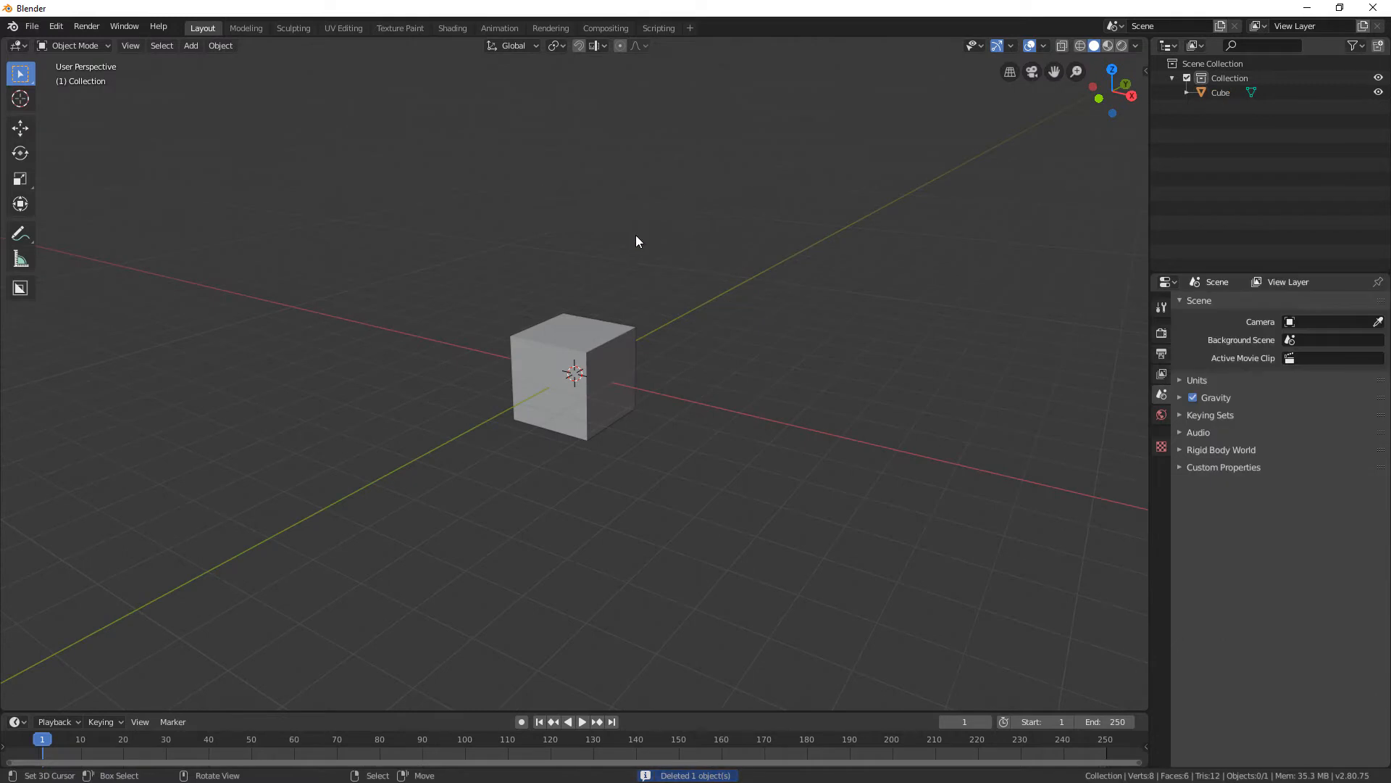
Delete the cube's top face in Edit Mode using face selection, and return to Object Mode
middle_drag(630, 305, 594, 317)
scroll(650, 270, up, 3)
click(594, 317)
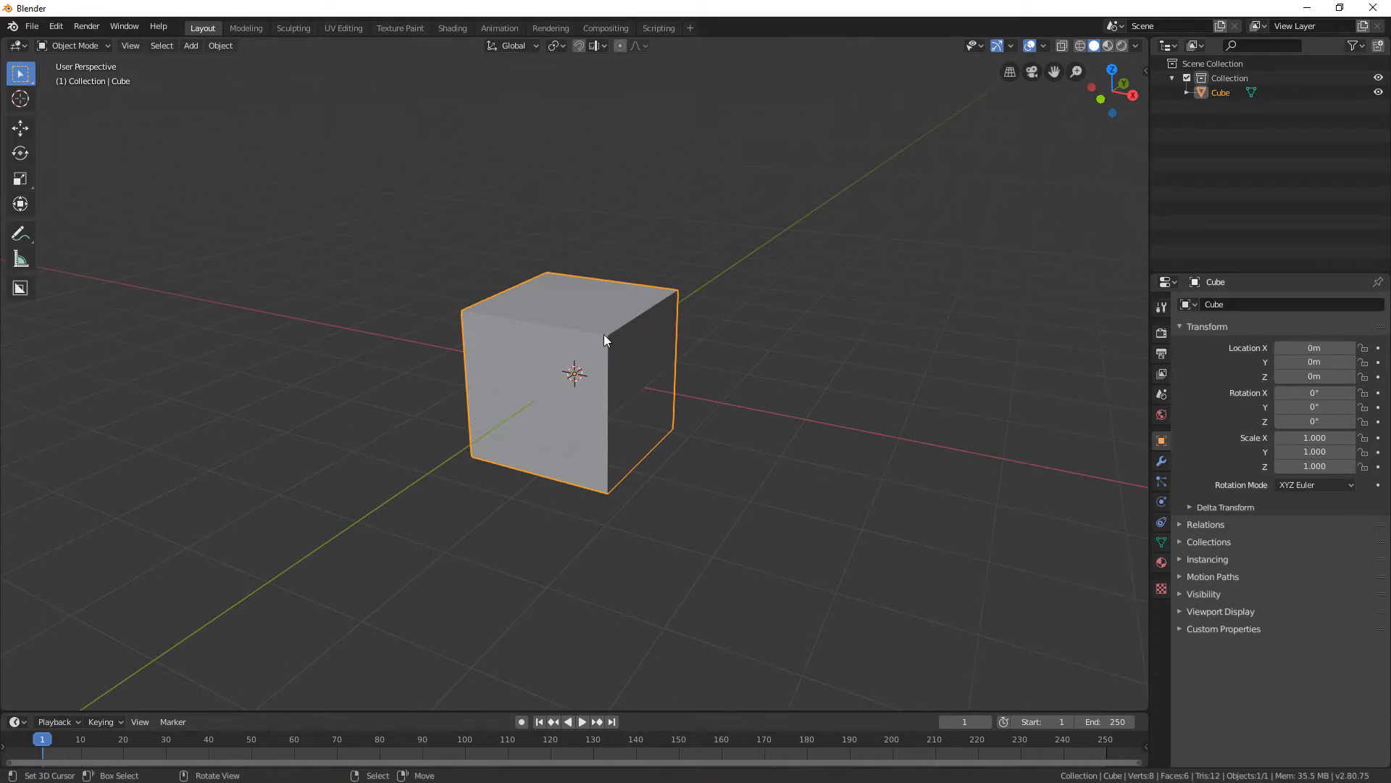
key(Tab)
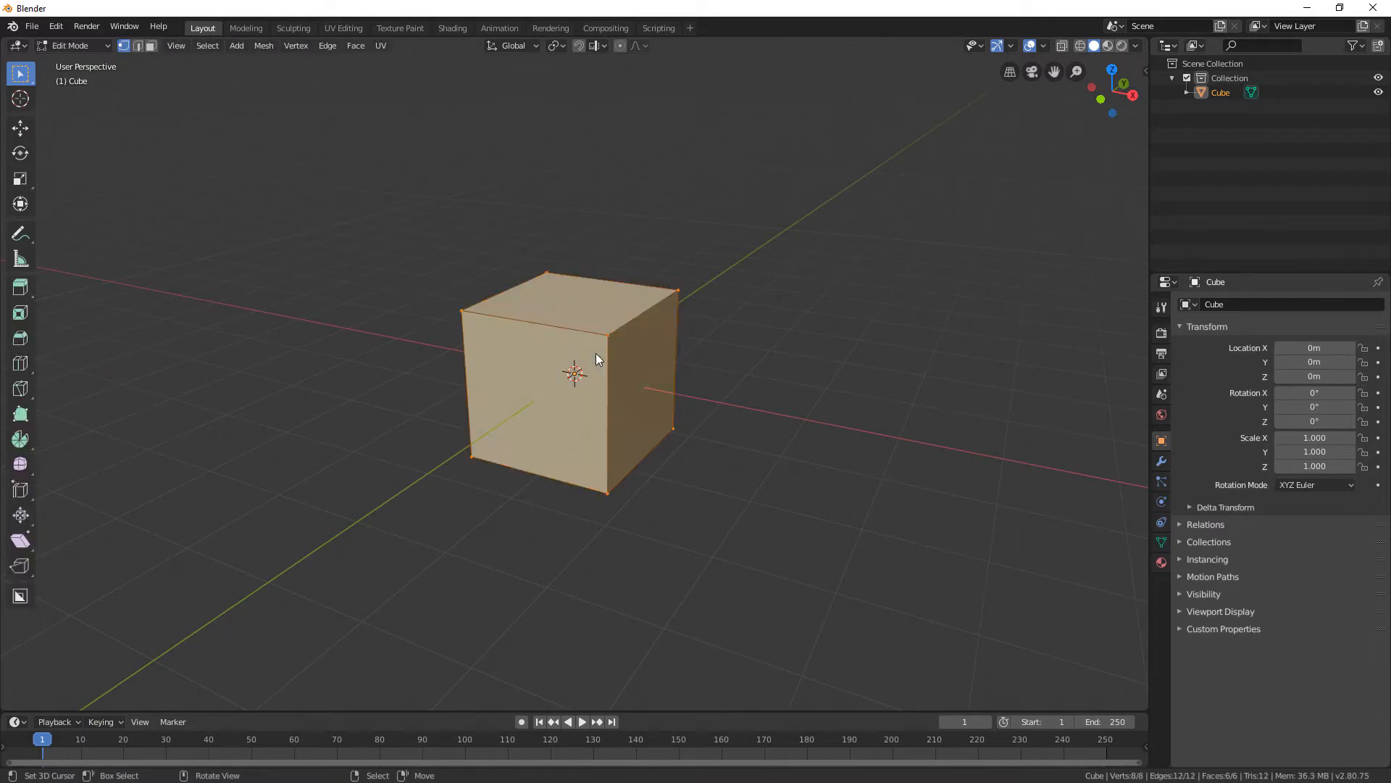
click(152, 45)
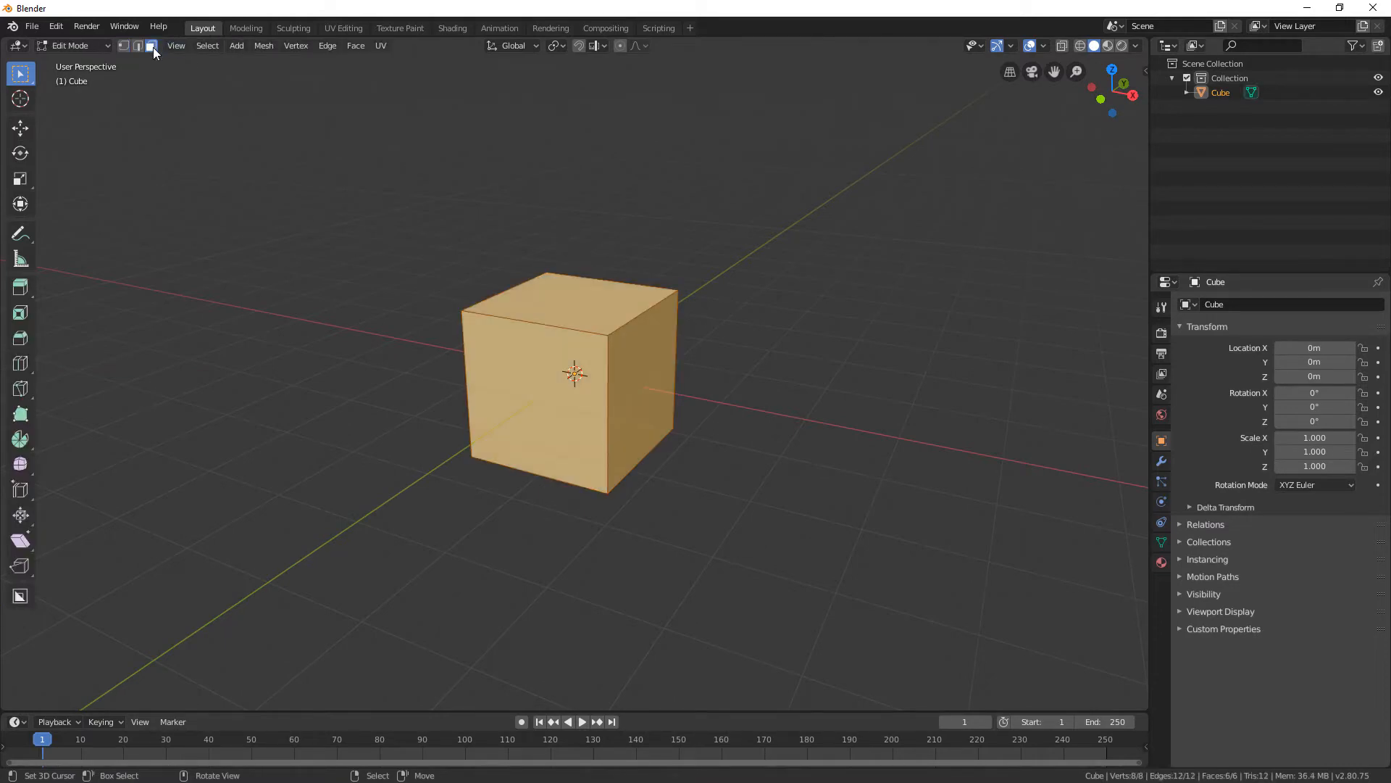
click(608, 306)
middle_drag(742, 301, 568, 264)
key(x)
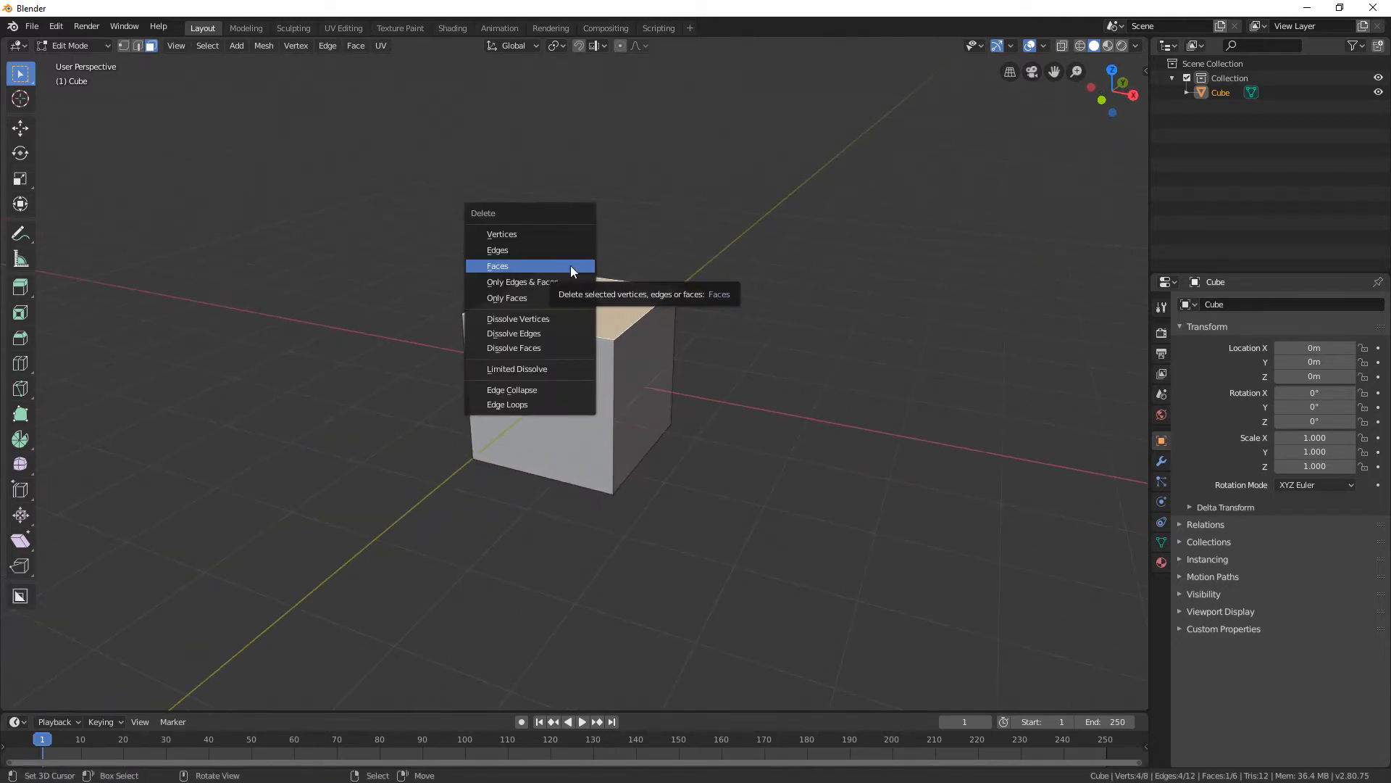
click(571, 266)
key(Tab)
Move the open cube up 1 m along the Z axis so it sits on the grid floor
middle_drag(707, 371, 754, 370)
scroll(762, 373, up, 2)
middle_drag(650, 358, 692, 354)
key(g)
key(z)
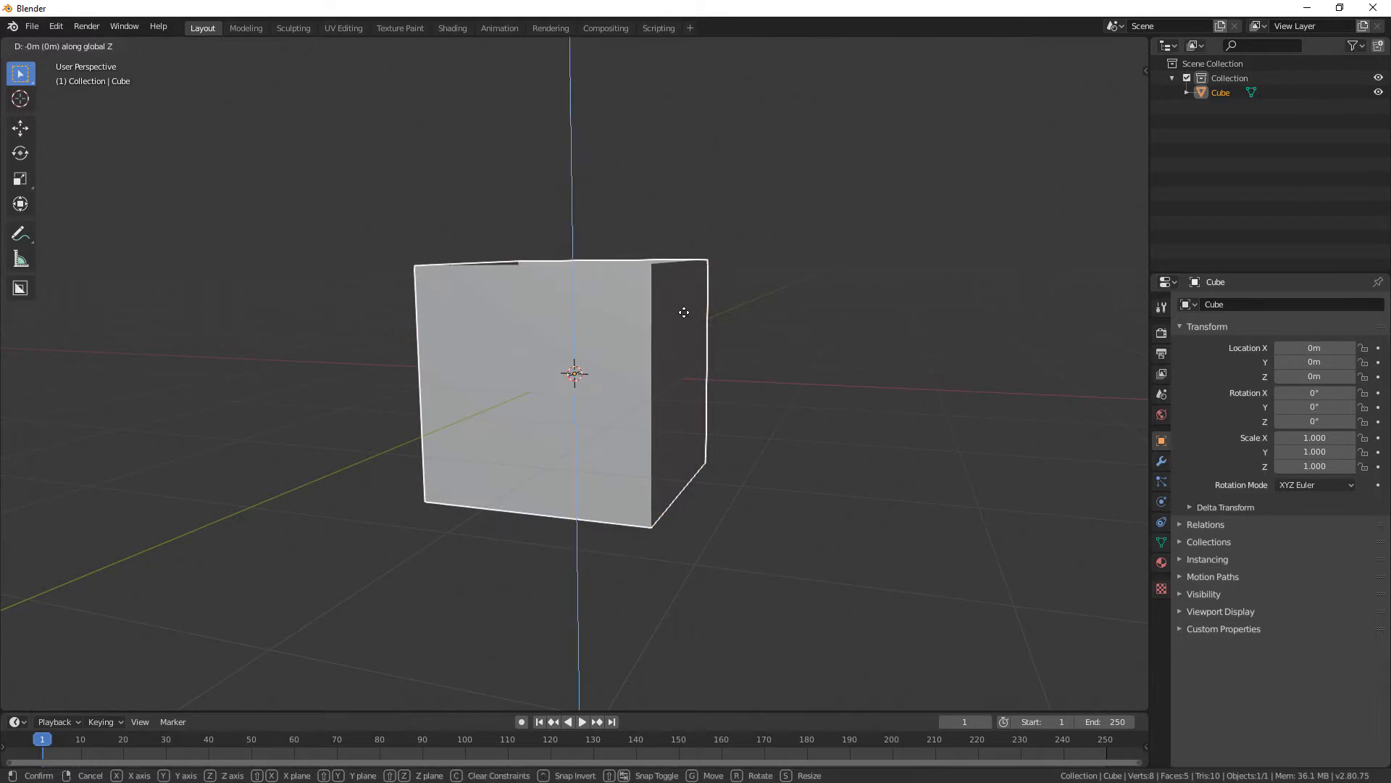
click(679, 248)
middle_drag(755, 285, 658, 234)
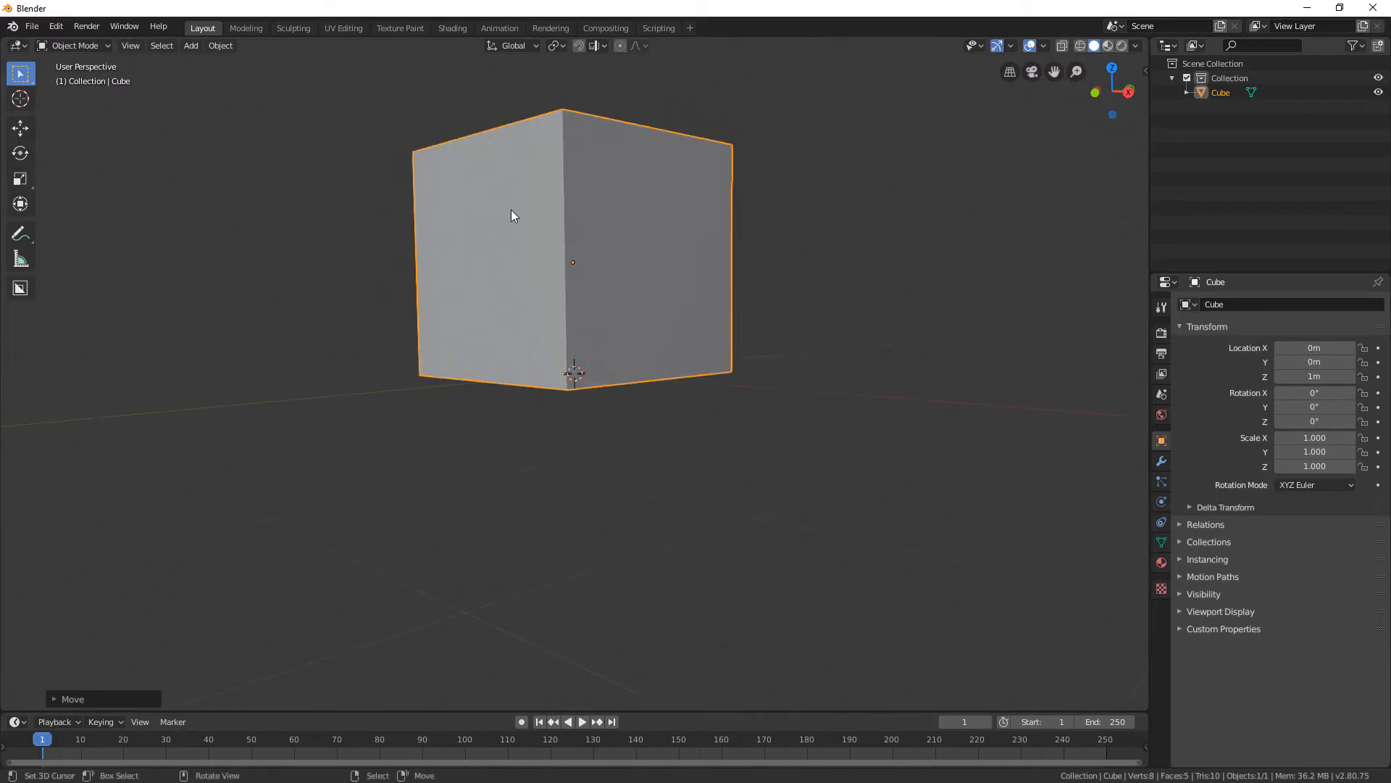
middle_drag(510, 215, 590, 363)
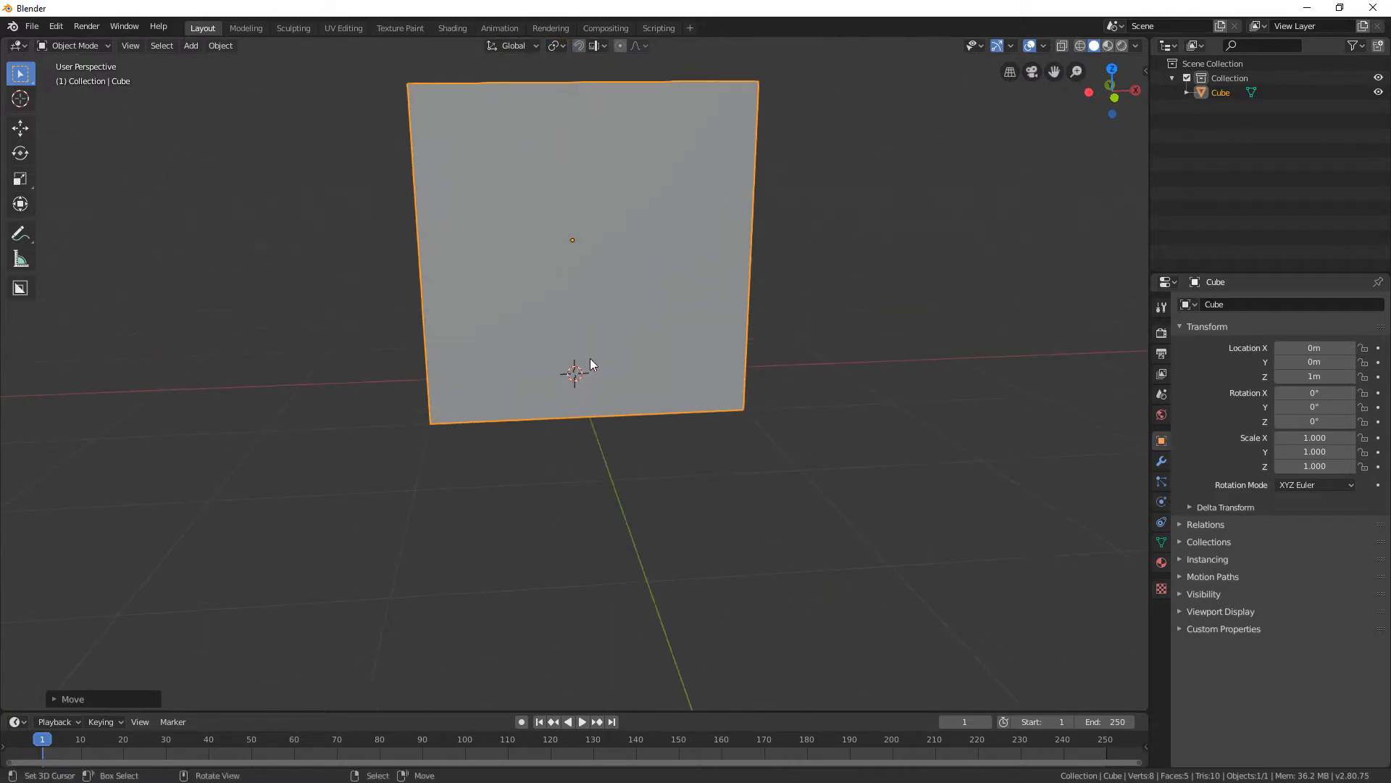
Select the edge loop around the cube's open top in Edit Mode and lower it along Z to more than halfway down
key(Tab)
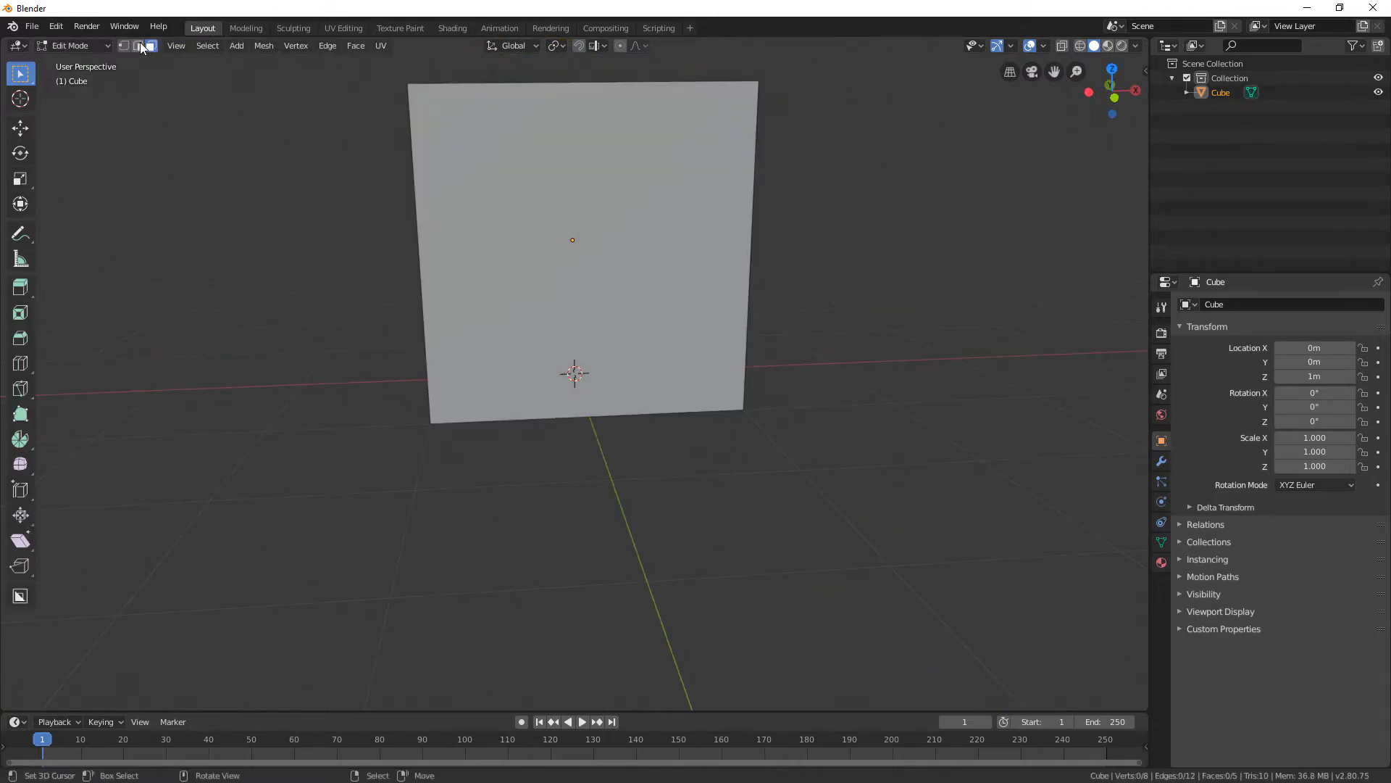
click(138, 46)
middle_drag(459, 139, 476, 80)
alt+click(476, 78)
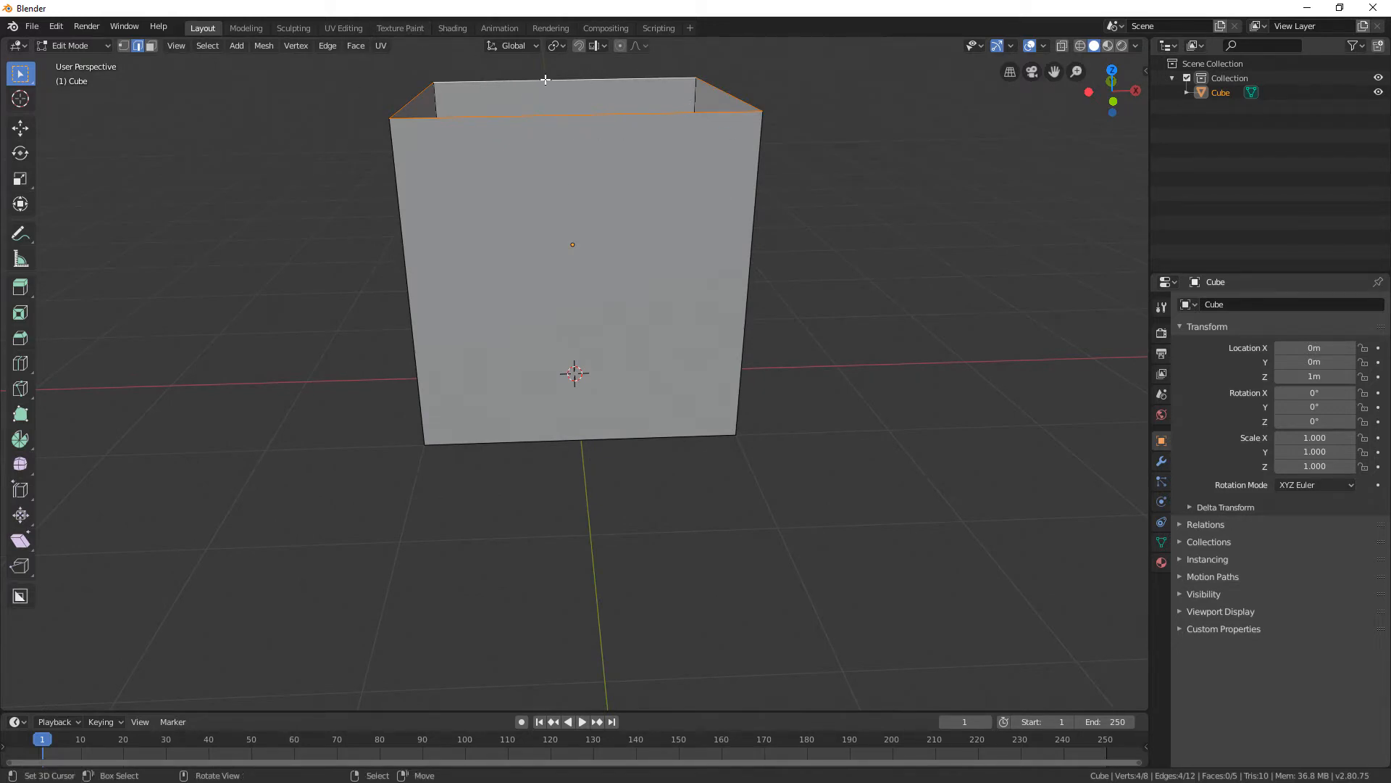
middle_drag(544, 80, 634, 80)
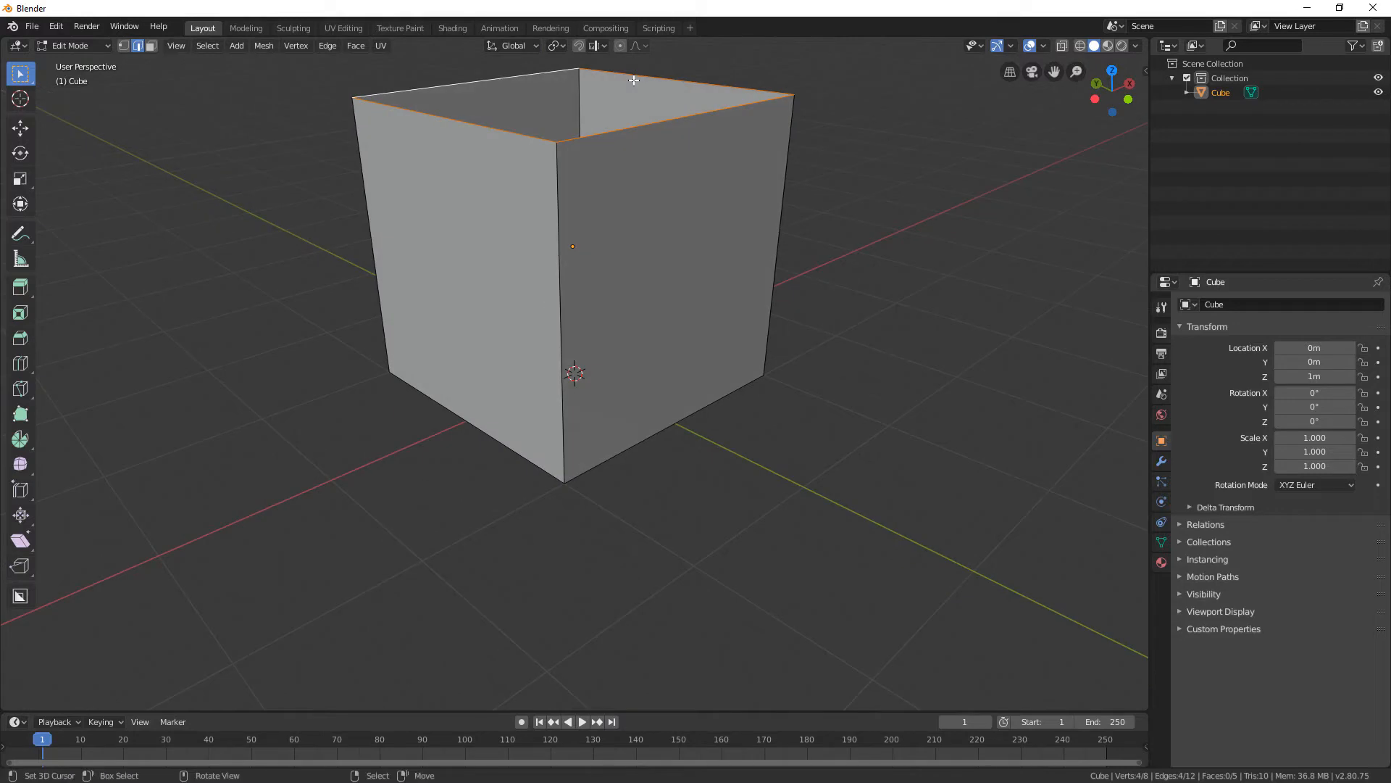
key(g)
key(z)
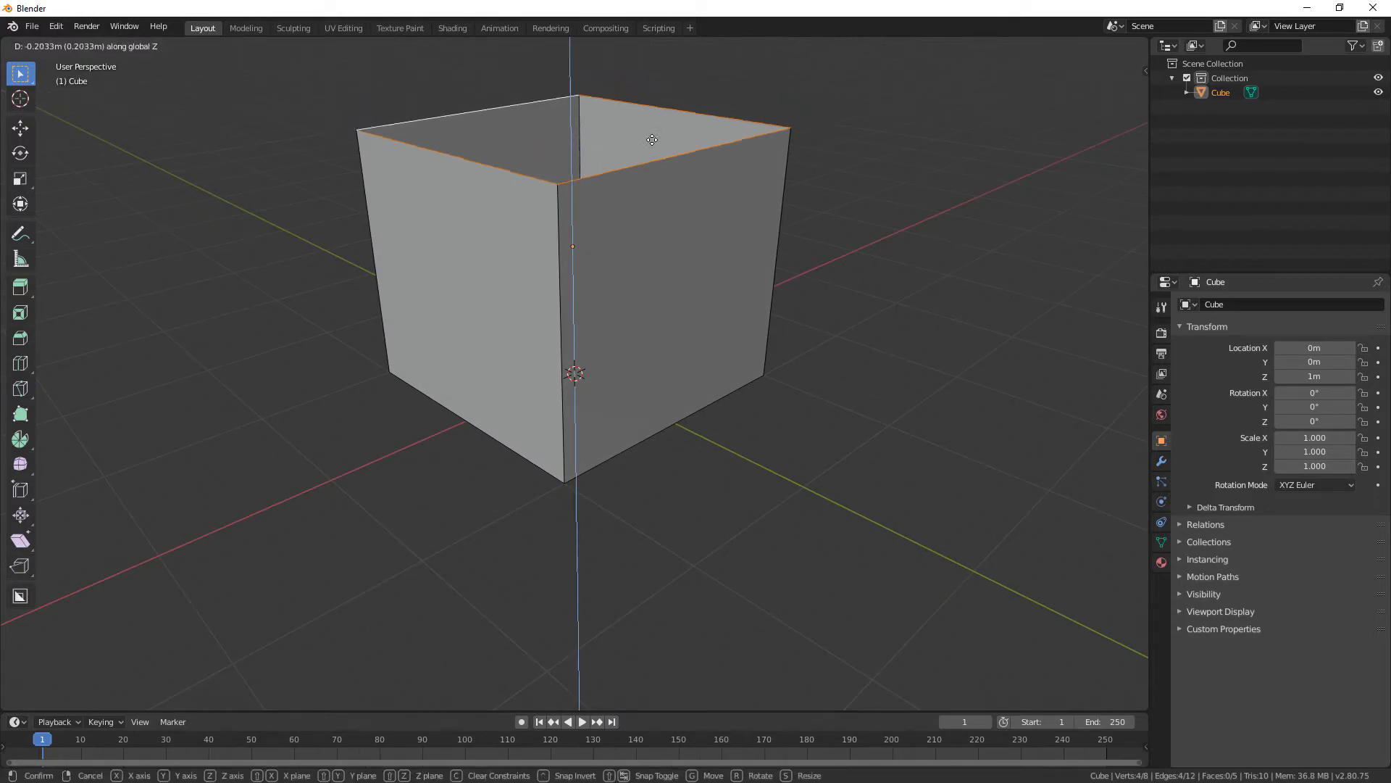
click(667, 263)
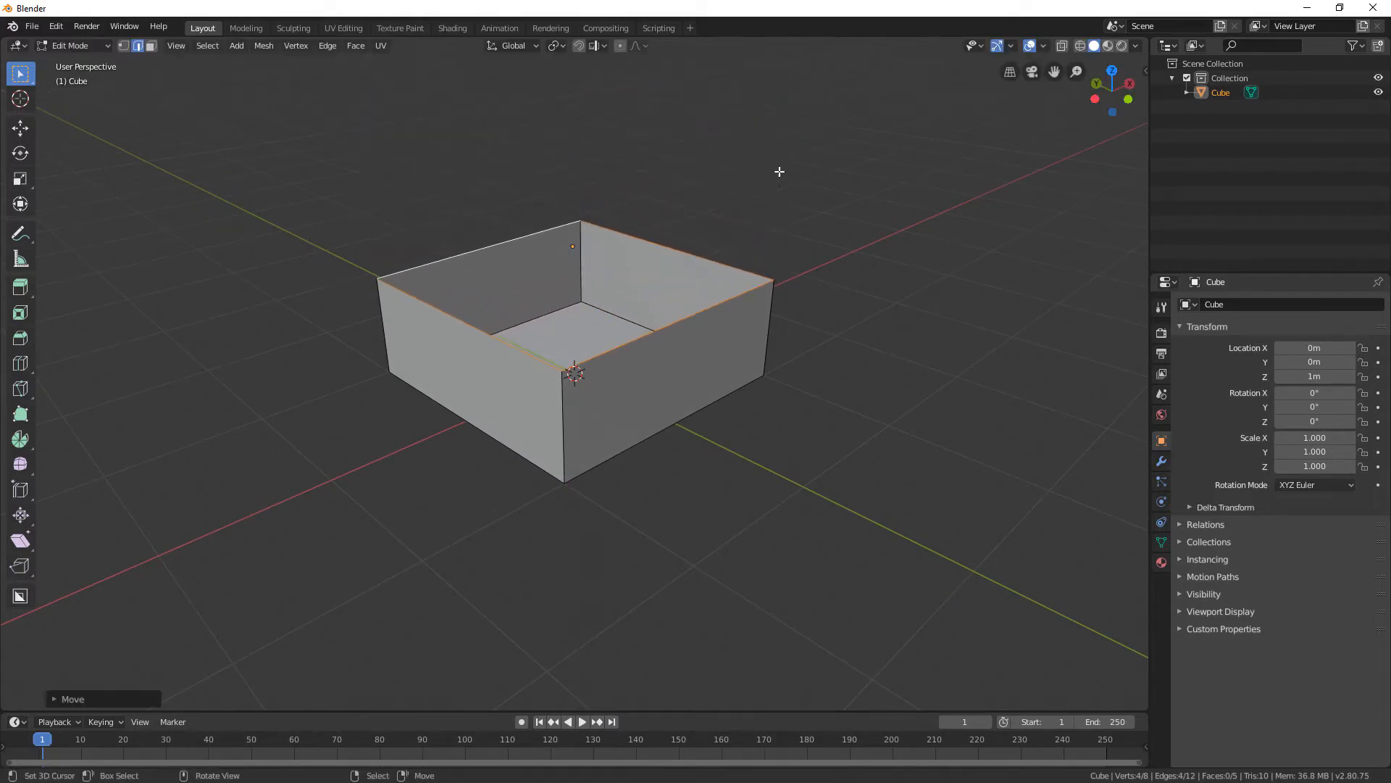
Lower the open rim another 0.27 m or so along Z in front view, making the box about 0.48 m high, and leave Edit Mode
middle_drag(776, 171, 687, 133)
key(KP_1)
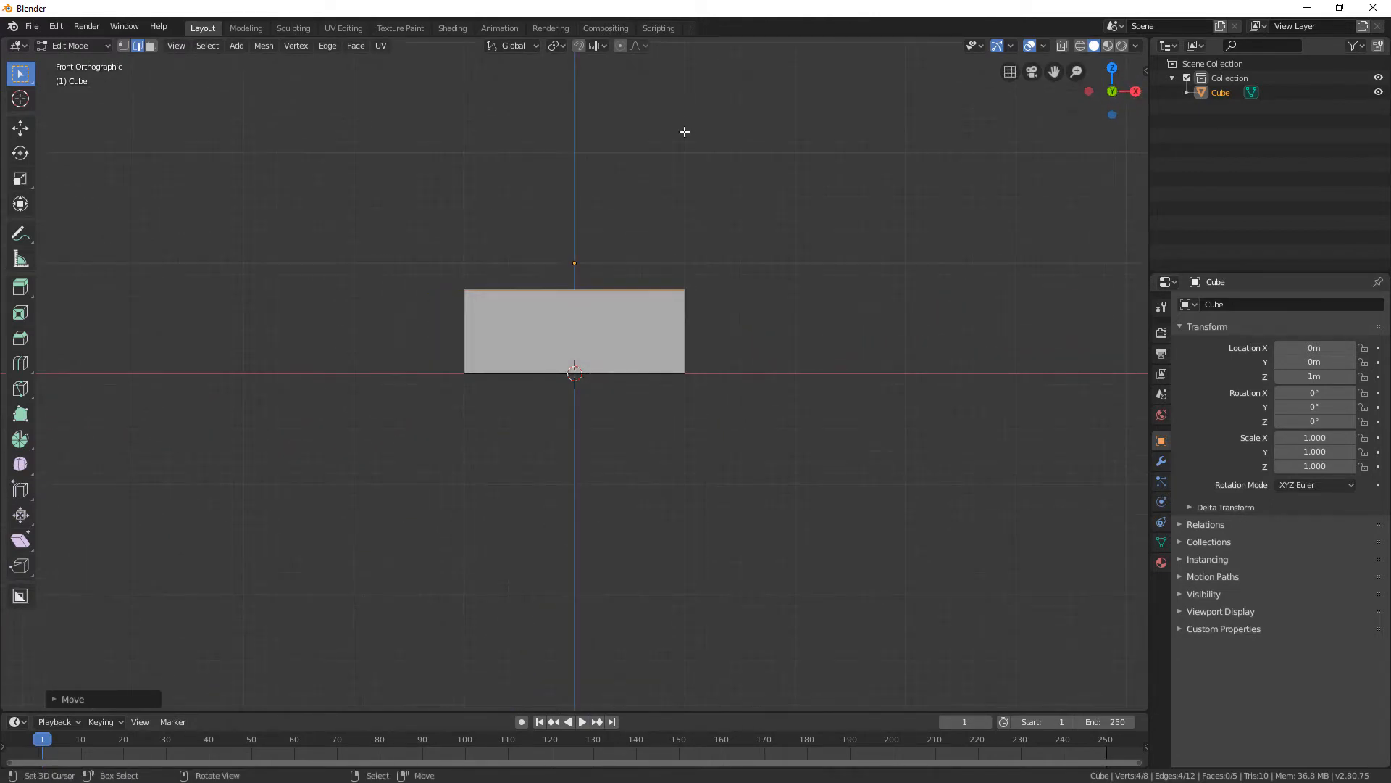
scroll(656, 185, up, 3)
key(g)
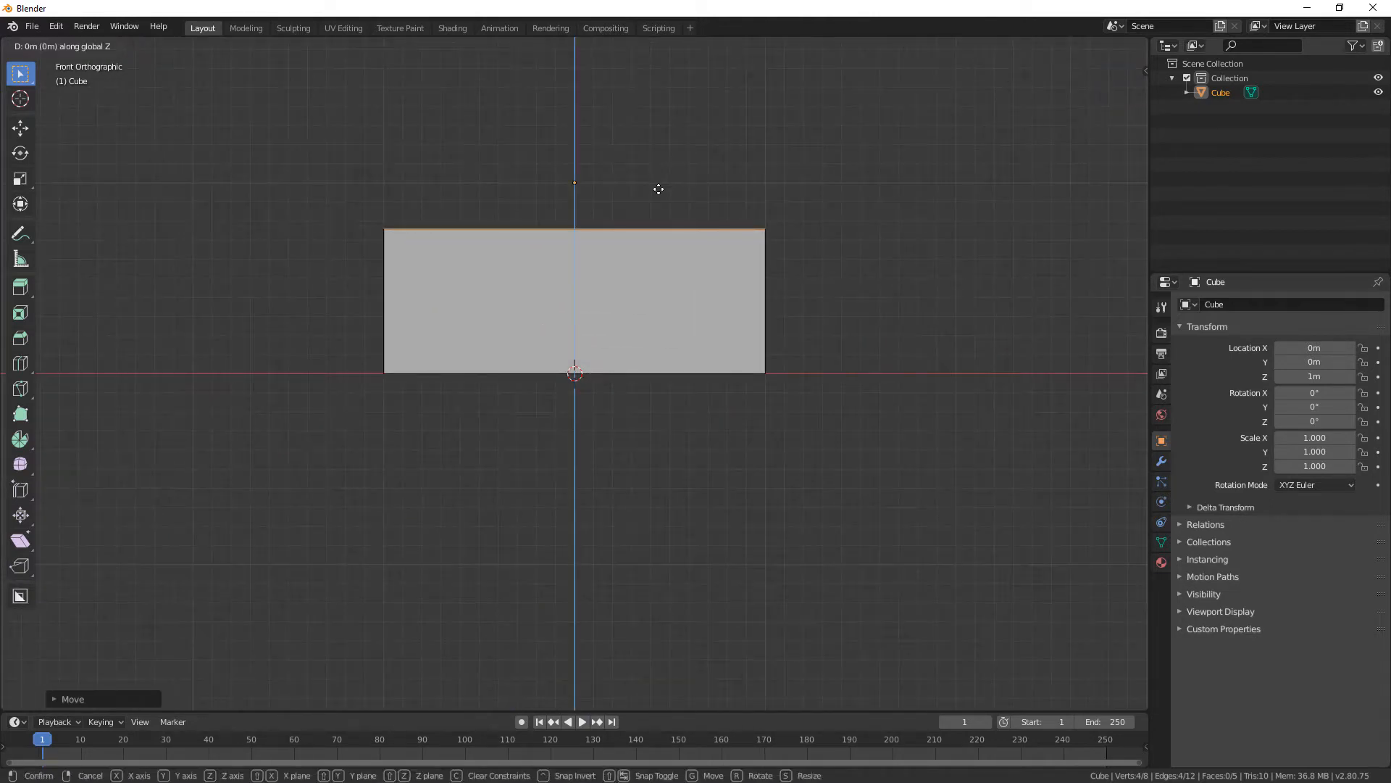
key(z)
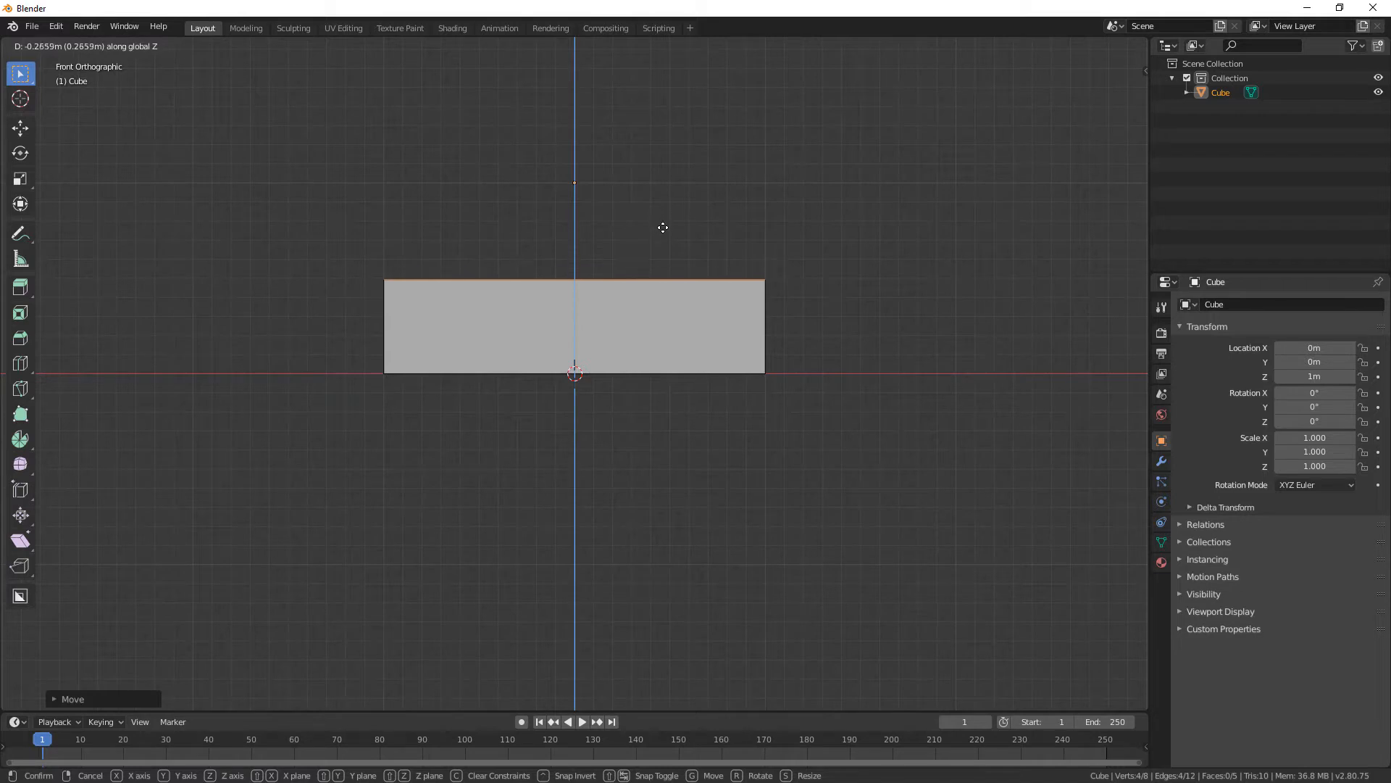
click(662, 227)
middle_drag(661, 226, 621, 223)
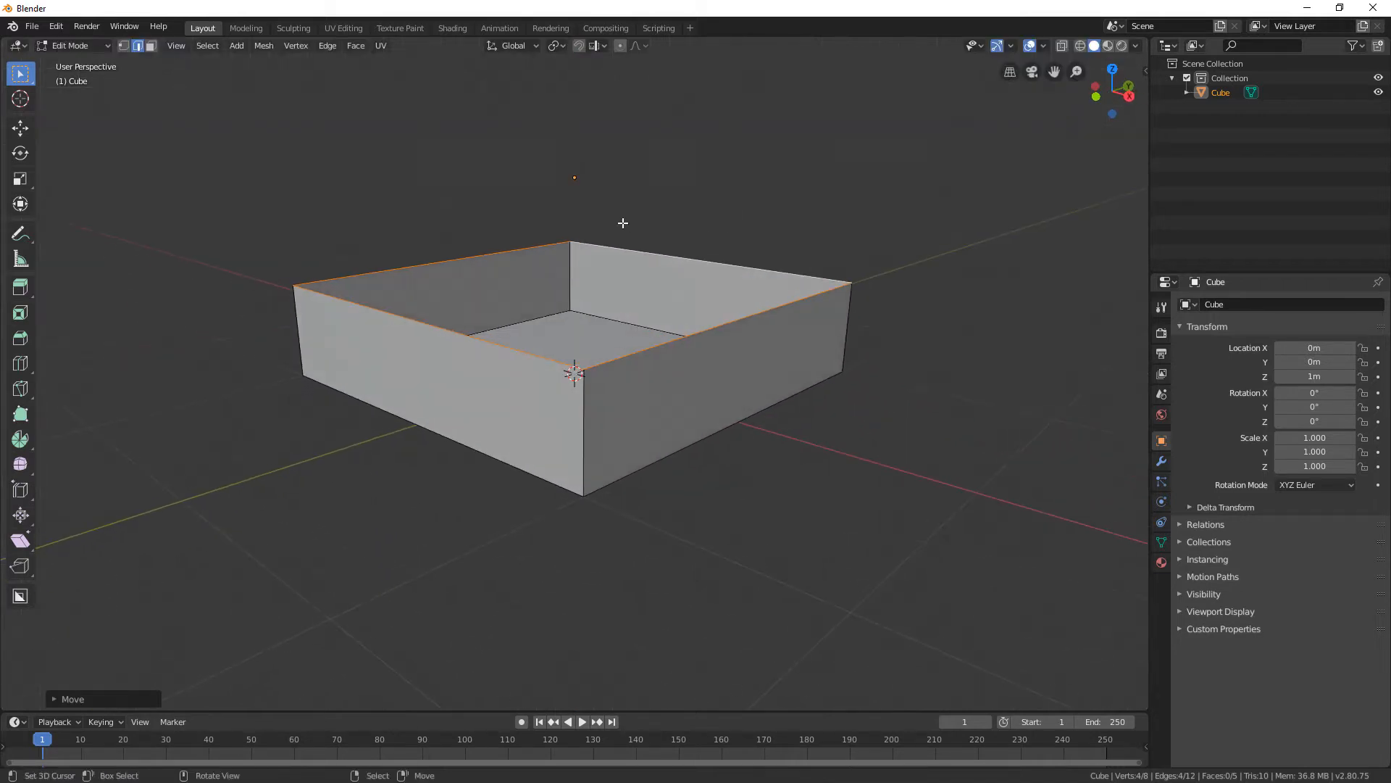
key(Tab)
Set the box's origin to its center of mass (volume)
scroll(723, 218, down, 2)
mouse_move(724, 218)
middle_down()
mouse_move(600, 193)
mouse_move(669, 253)
mouse_move(726, 229)
middle_up()
key(F3)
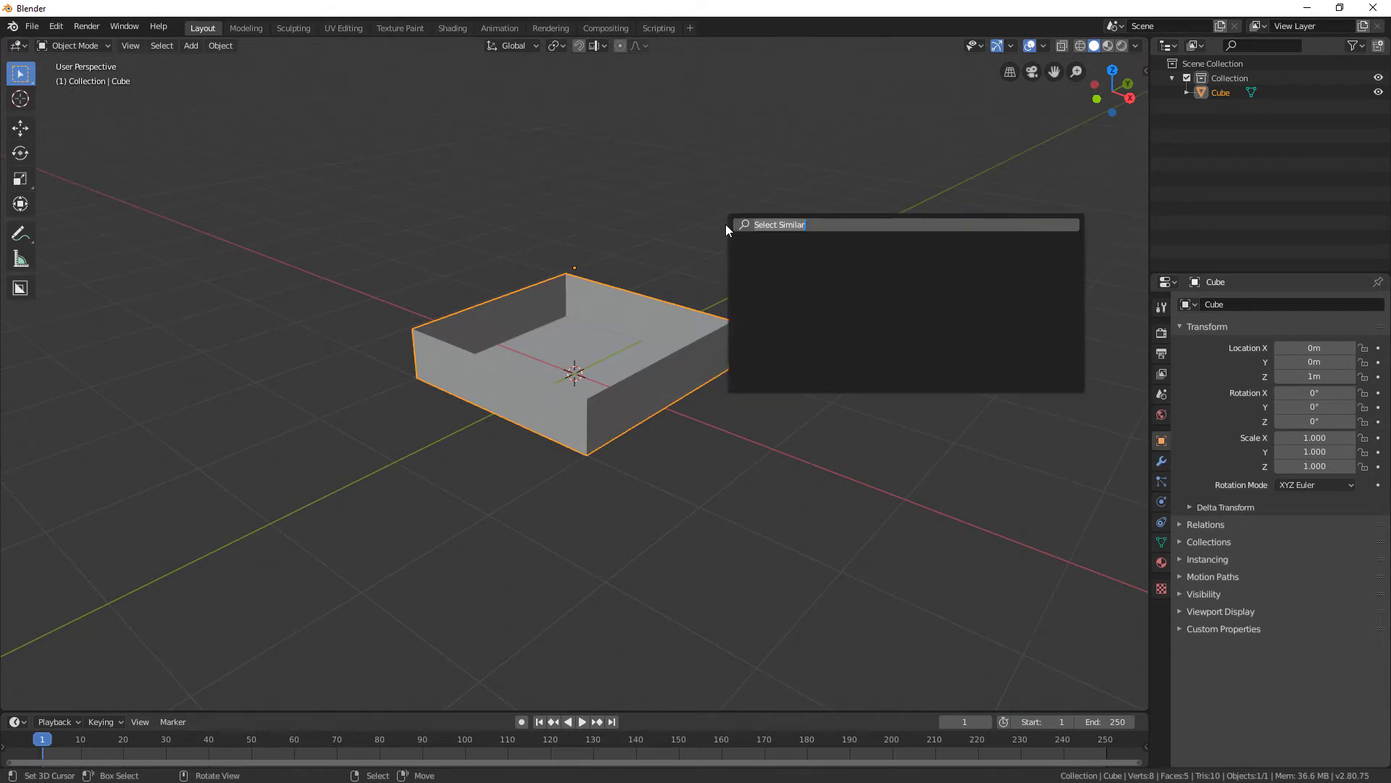
key(BackSpace)
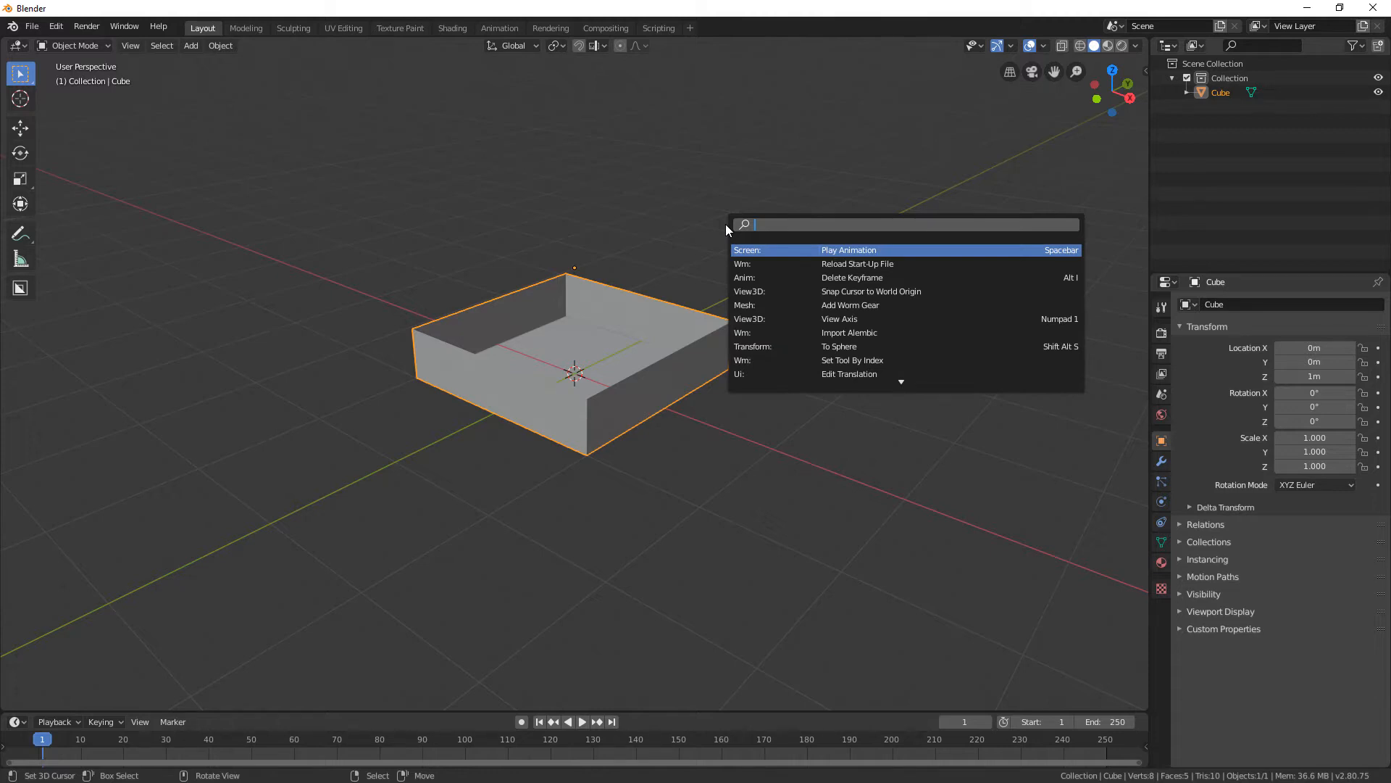
text(set origin)
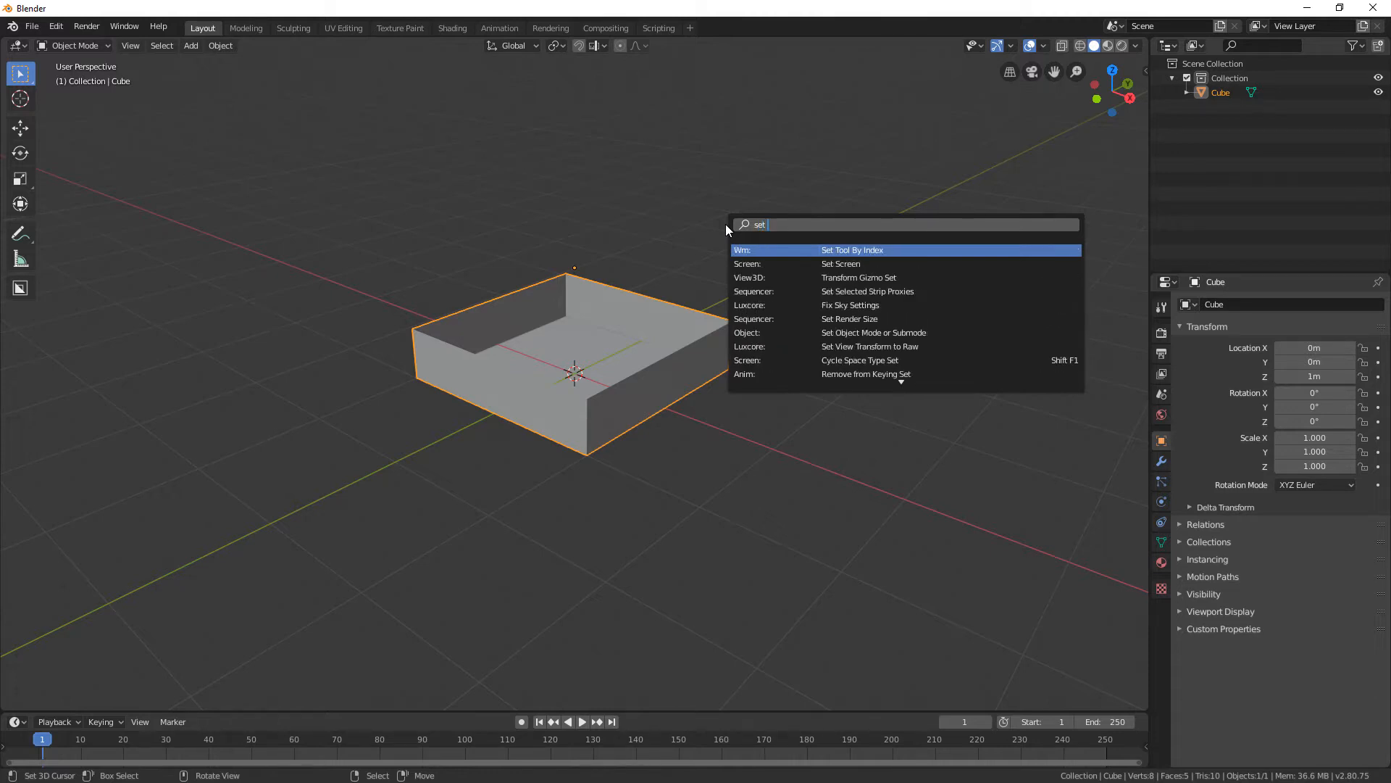
key(Return)
key(Down)
key(Down)
key(Down)
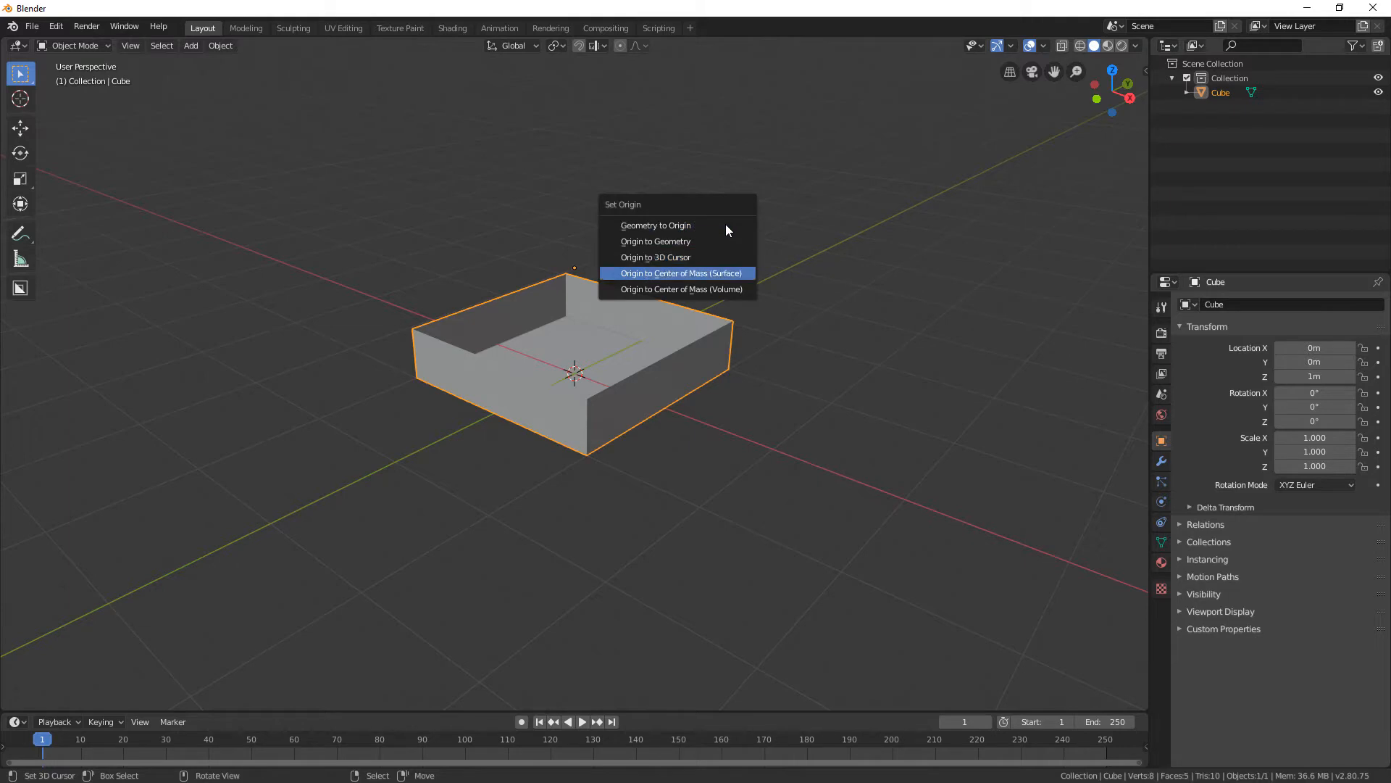
key(Down)
key(Return)
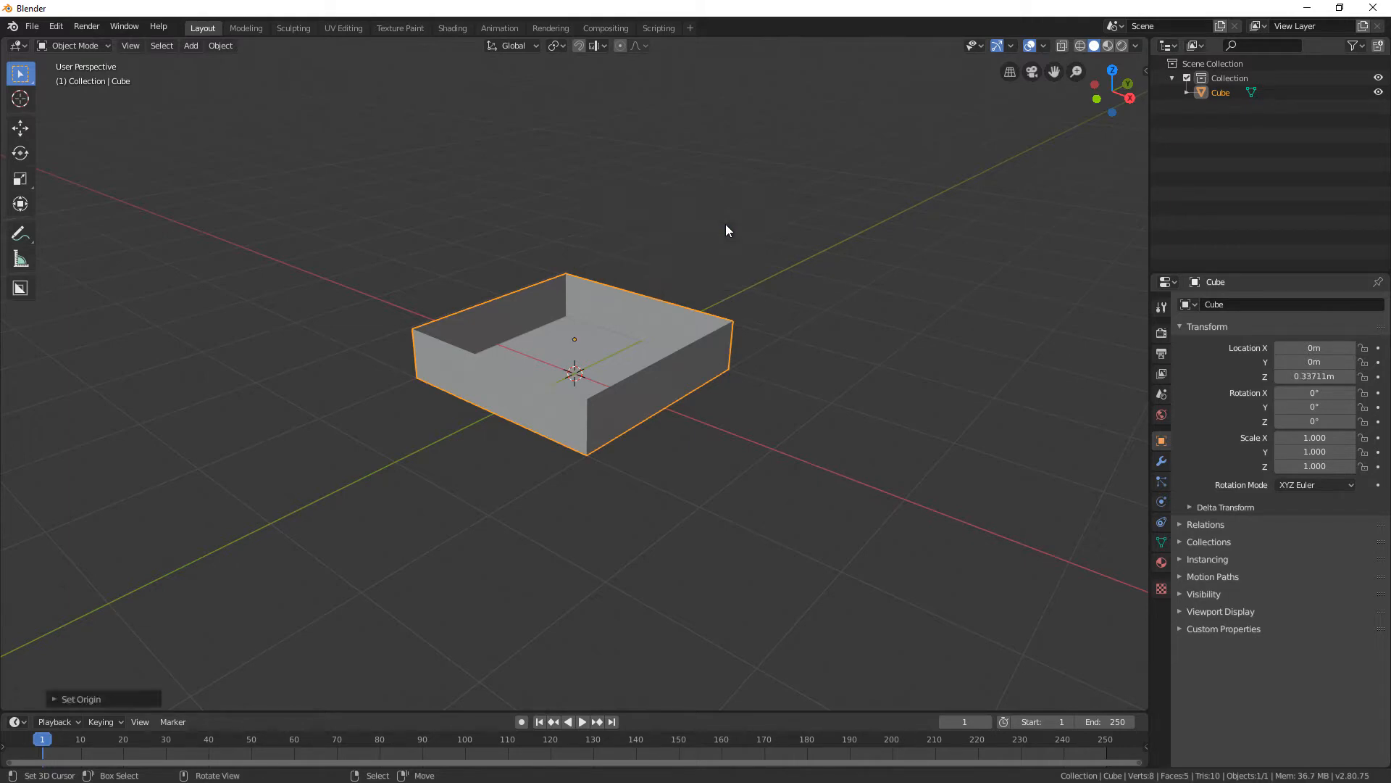
Start the Shortcut VUr input display and hide the sidebar again
middle_drag(767, 210, 1102, 211)
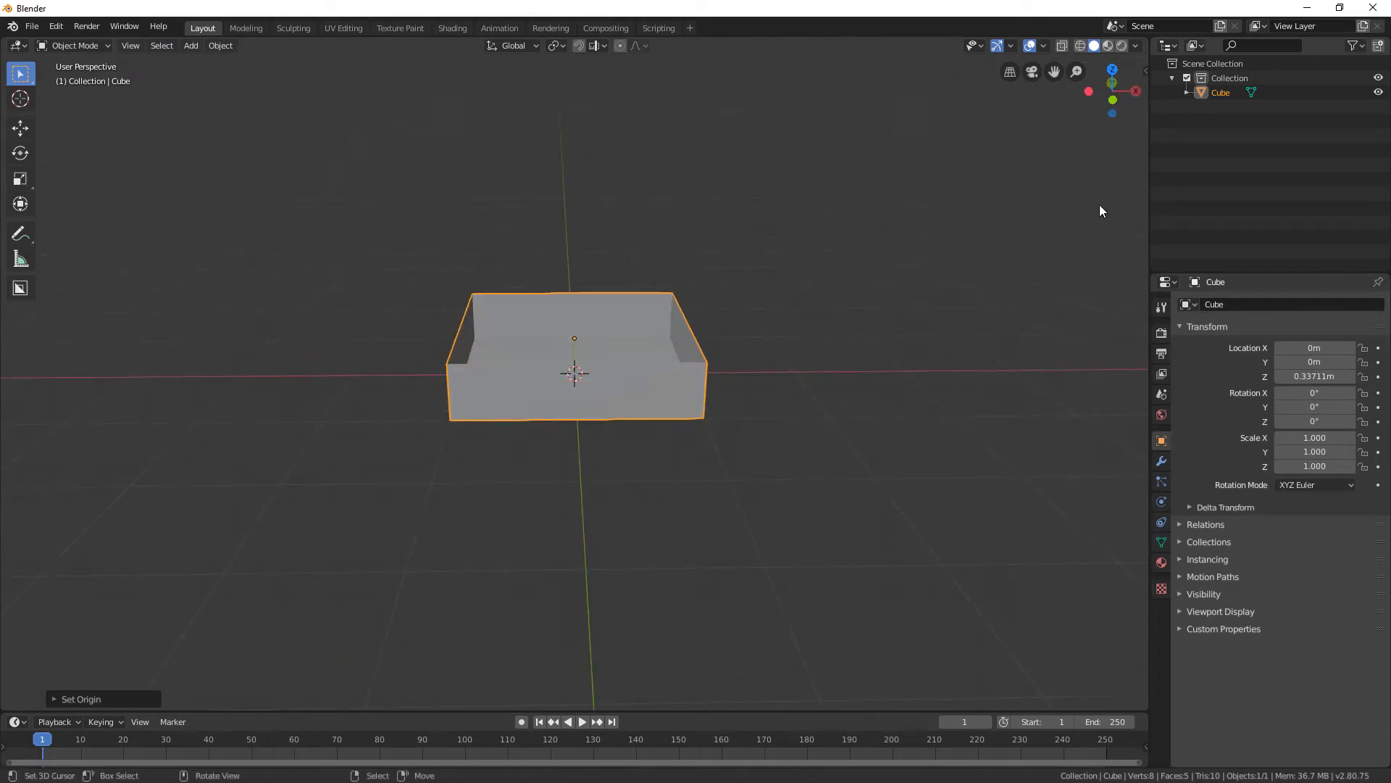
key(n)
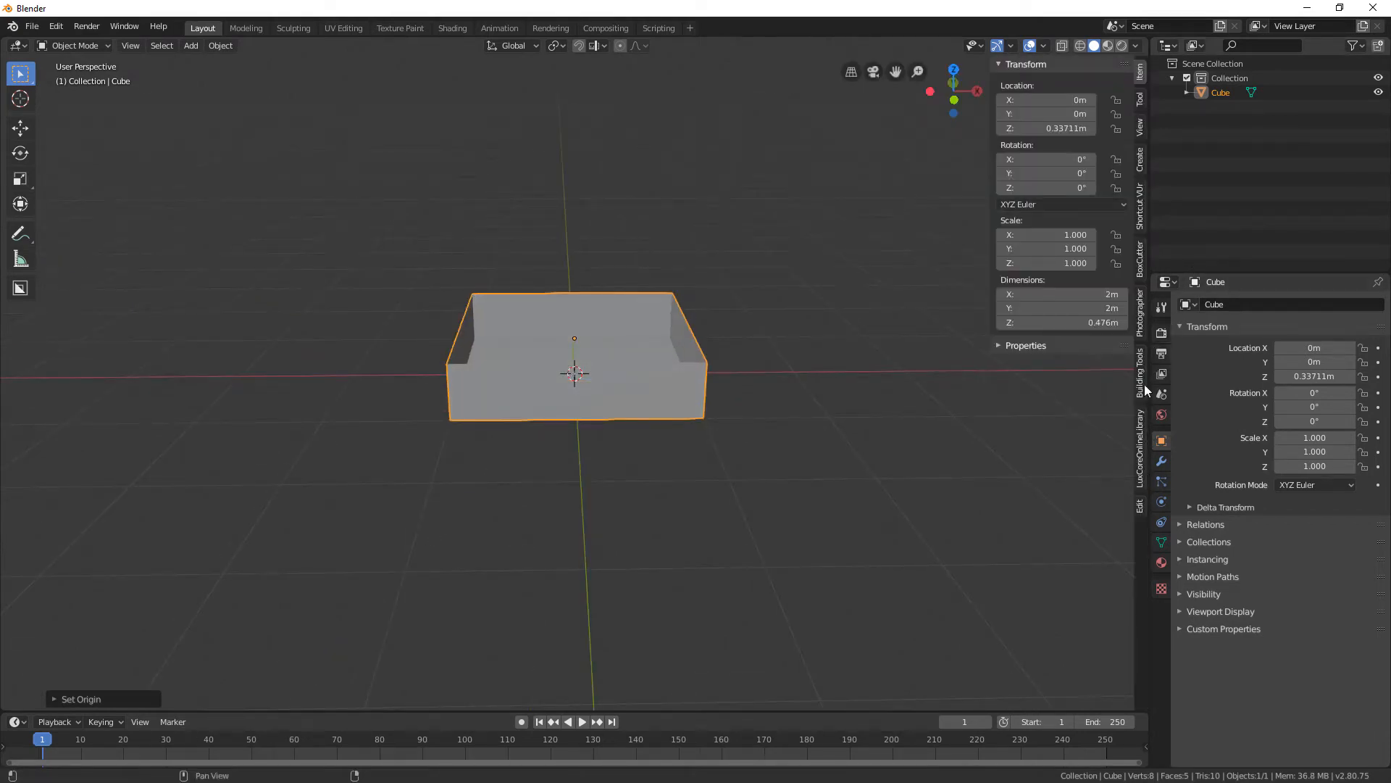
click(1142, 219)
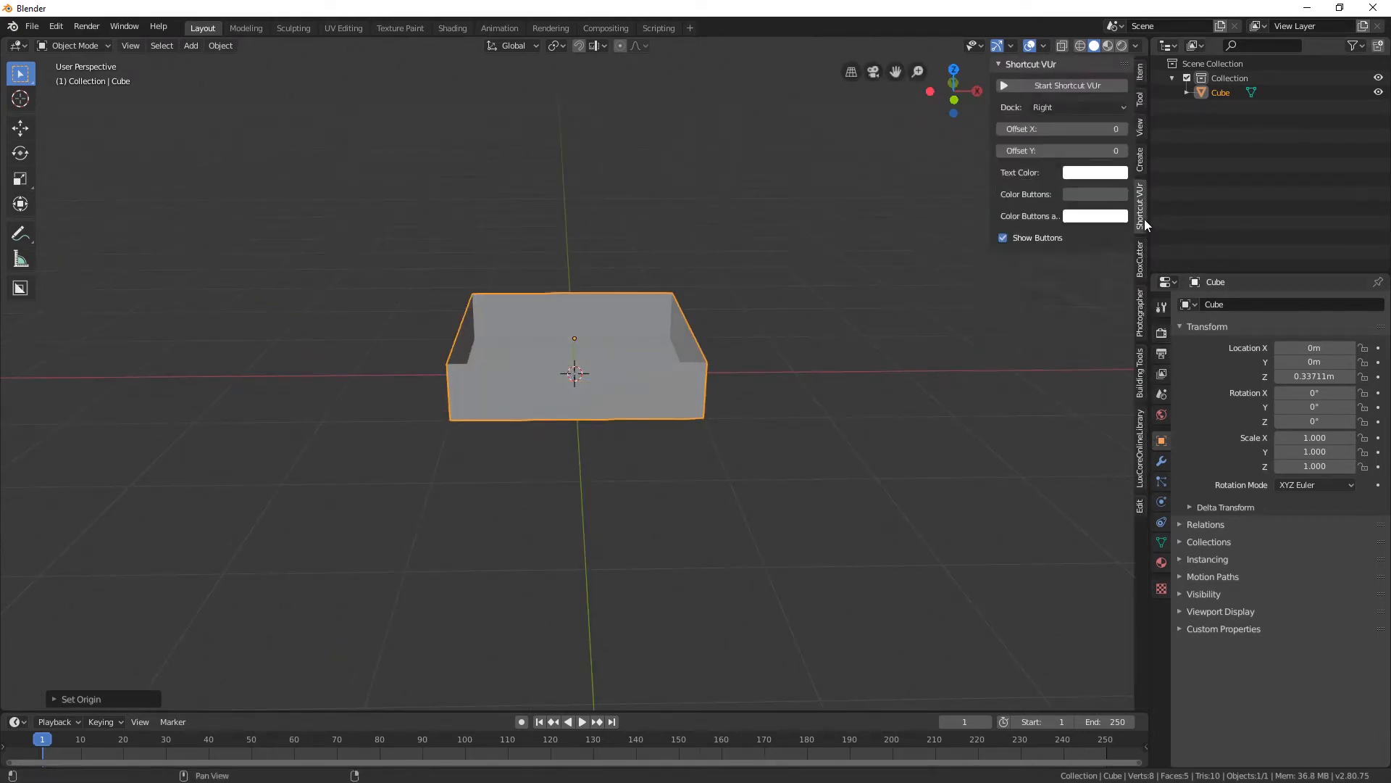
click(1080, 85)
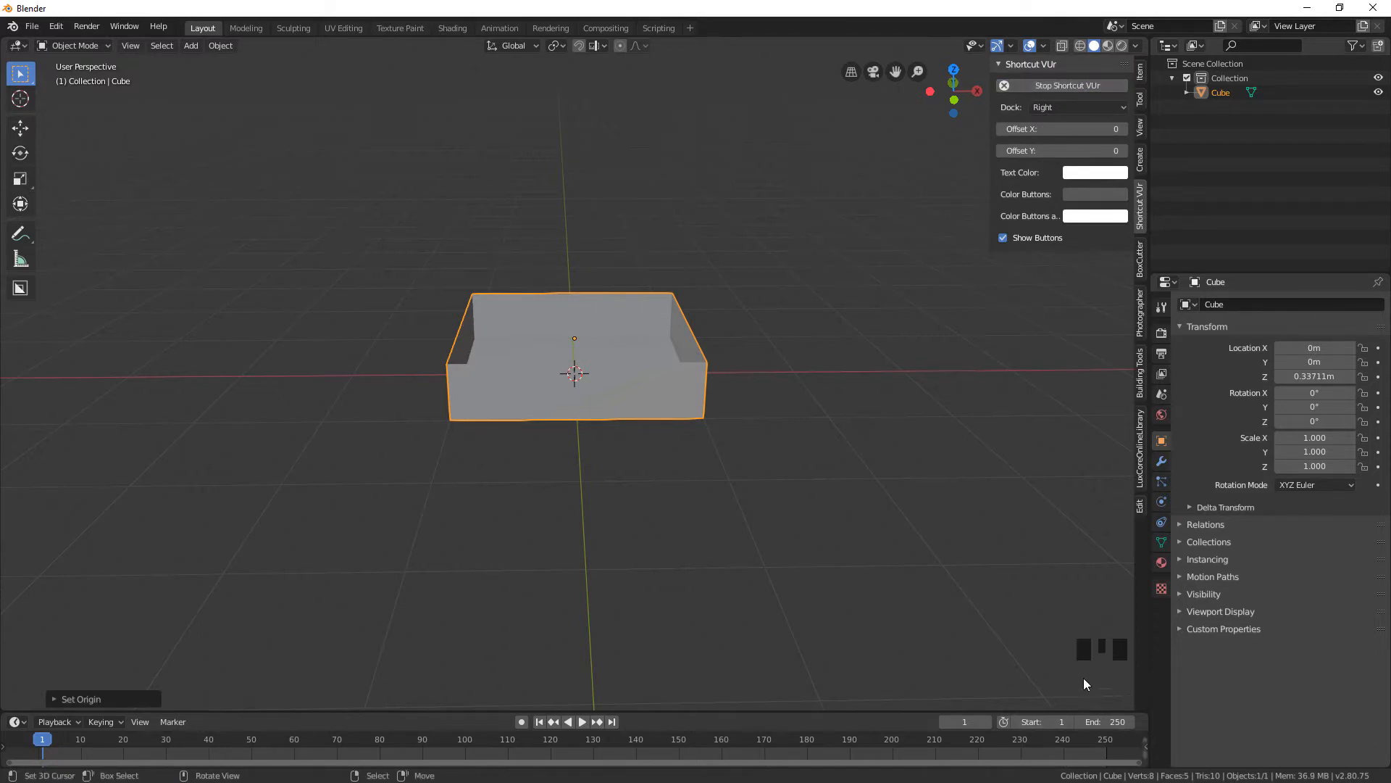
middle_drag(1084, 677, 636, 323)
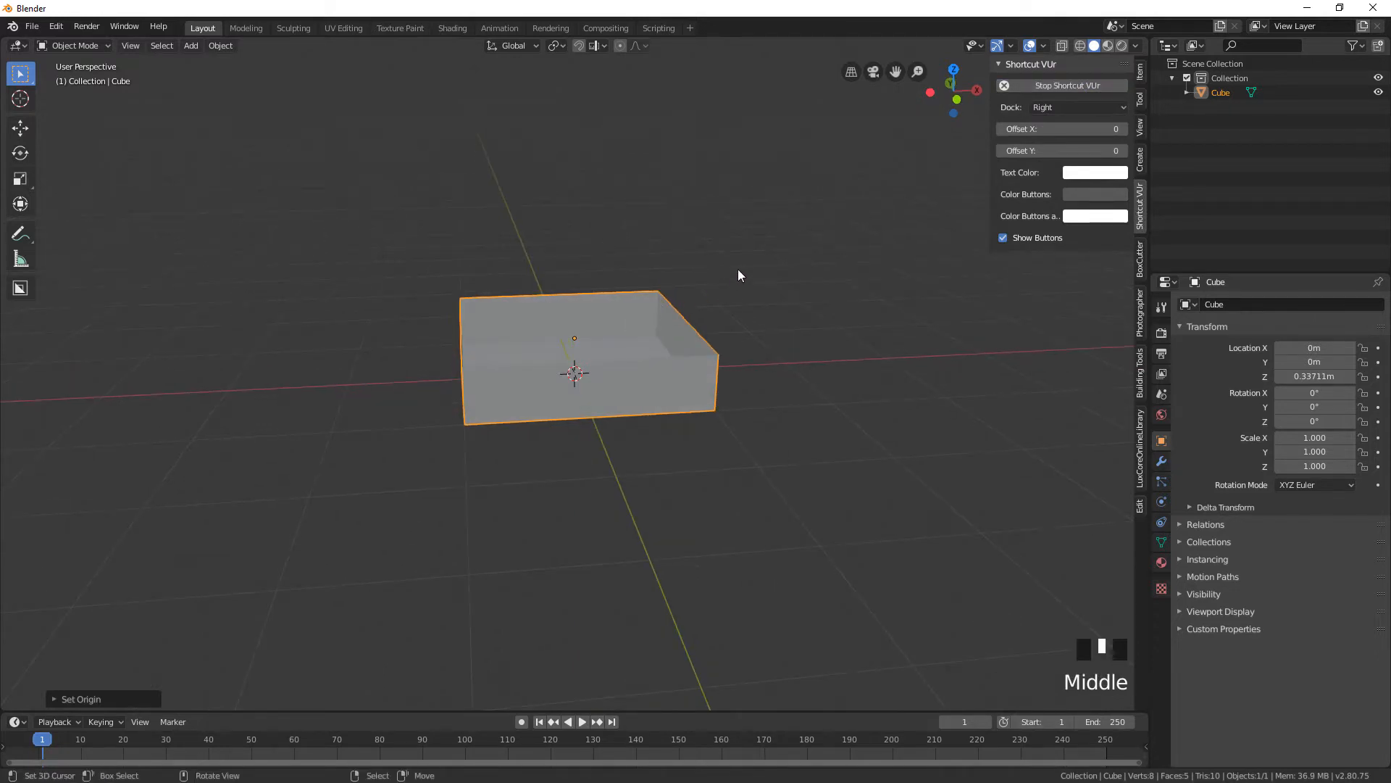
key(n)
In Edit Mode, select the edge loop around the box's open rim and snap the 3D cursor to it
middle_drag(779, 257, 618, 300)
key(Tab)
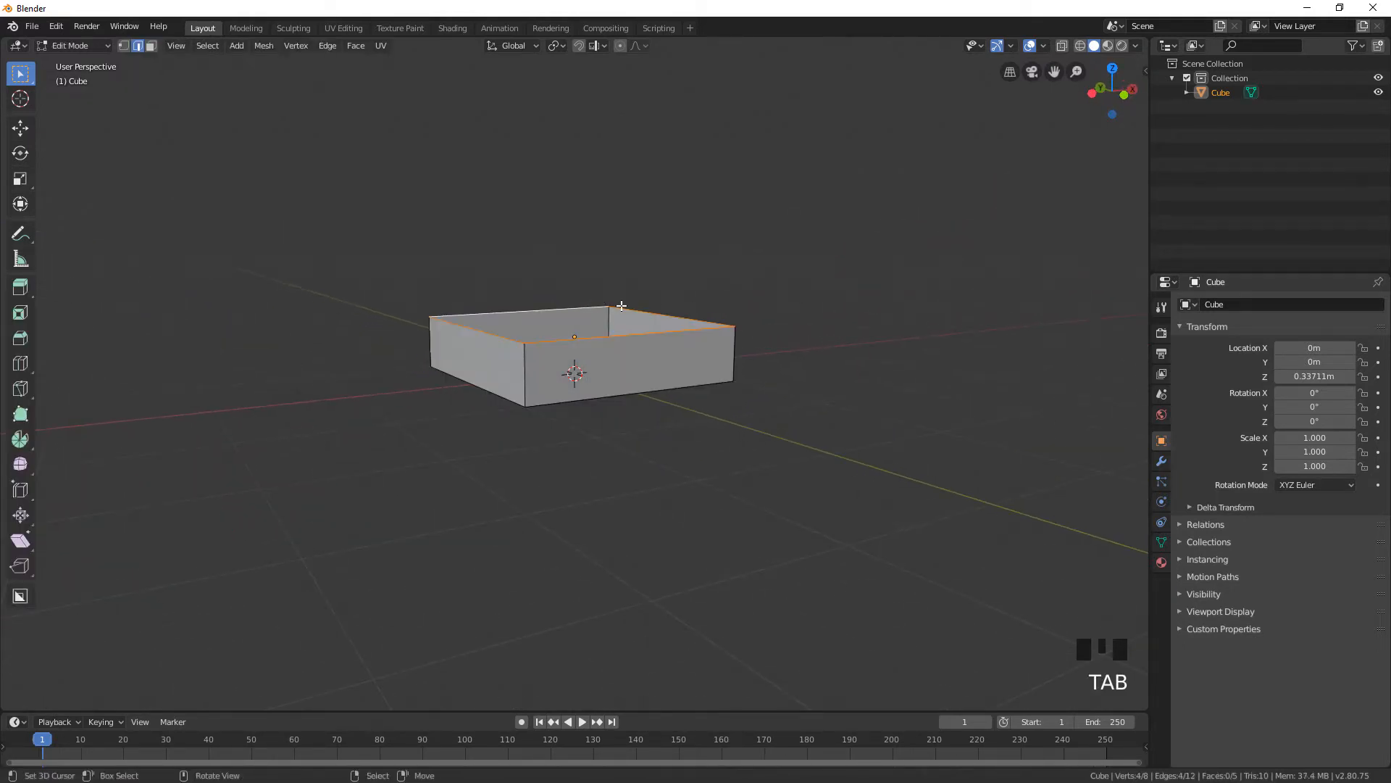
middle_drag(698, 267, 659, 314)
scroll(649, 282, up, 1)
middle_drag(534, 303, 594, 294)
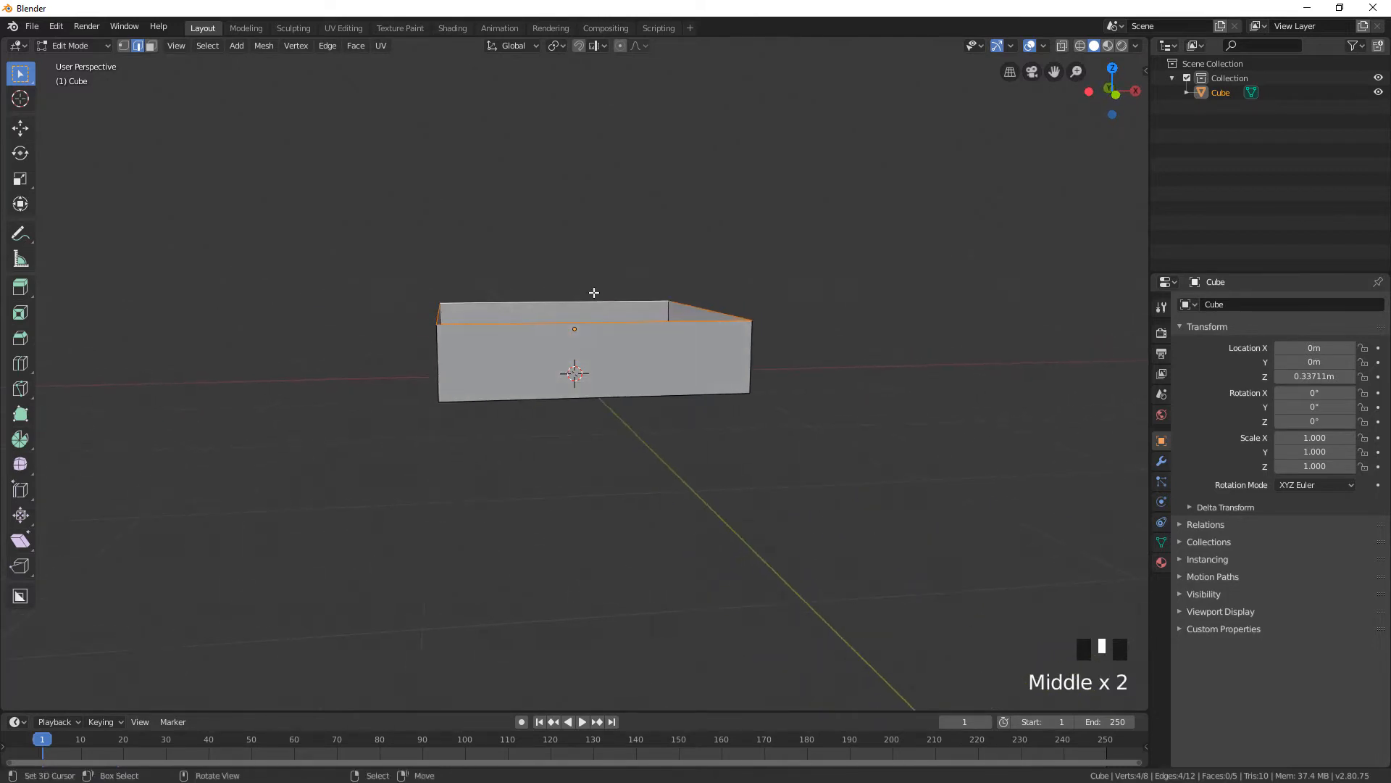
middle_drag(497, 280, 525, 268)
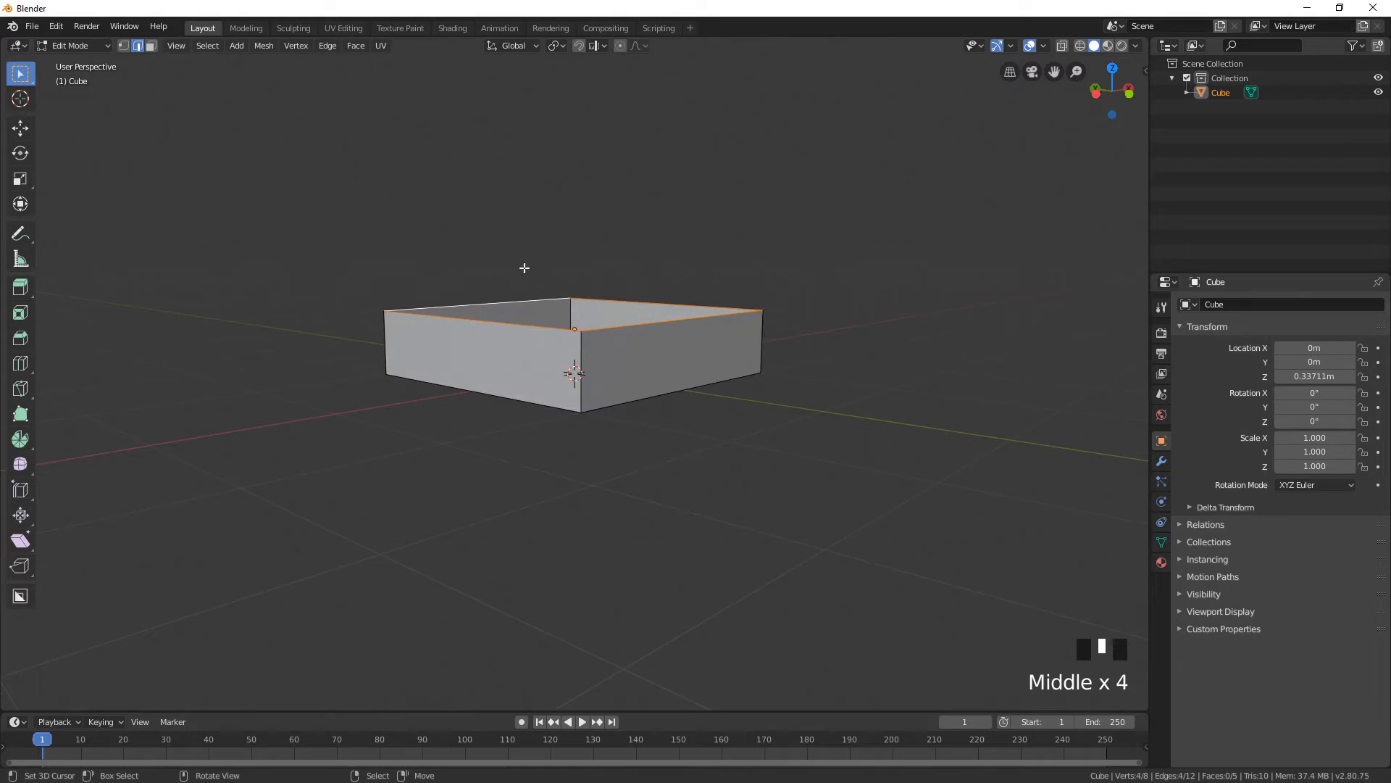
middle_drag(680, 286, 710, 310)
alt+right_click(682, 303)
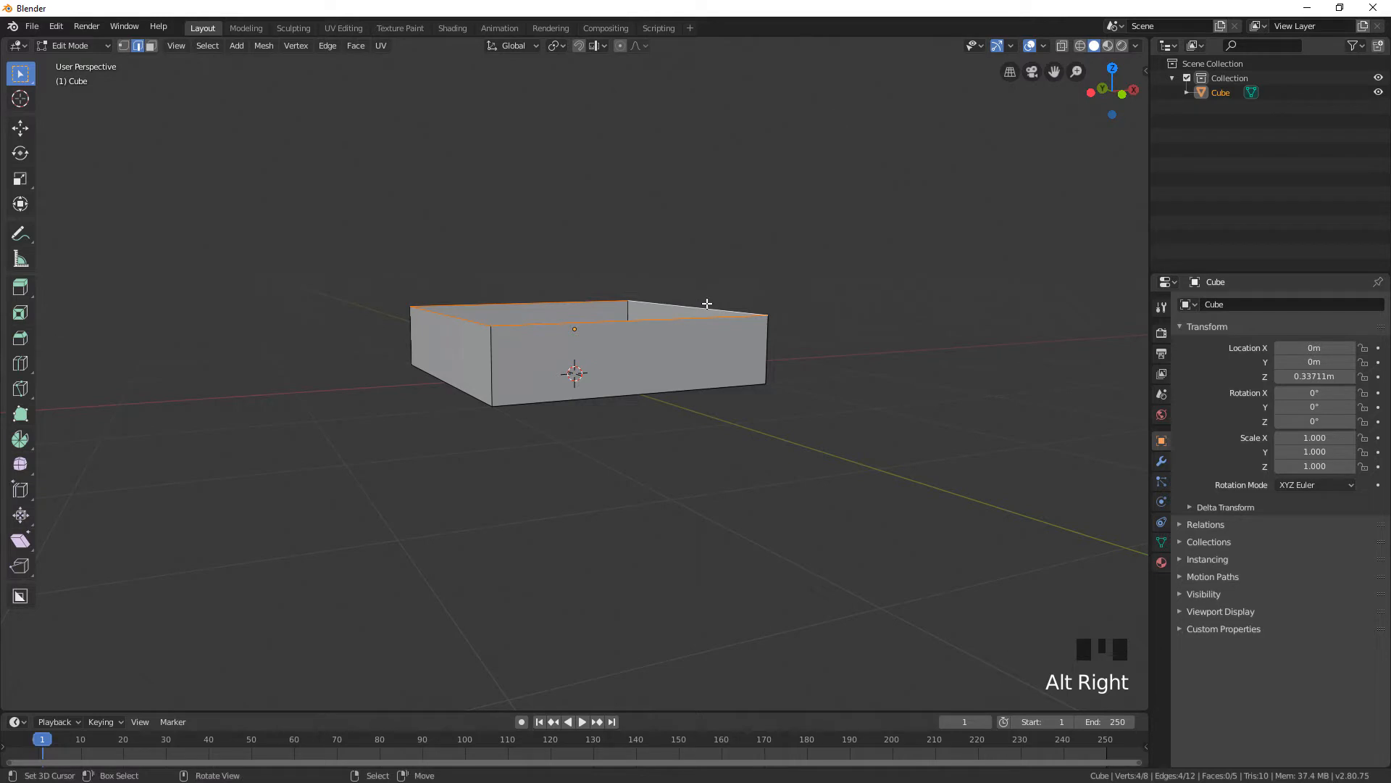
key(shift+s)
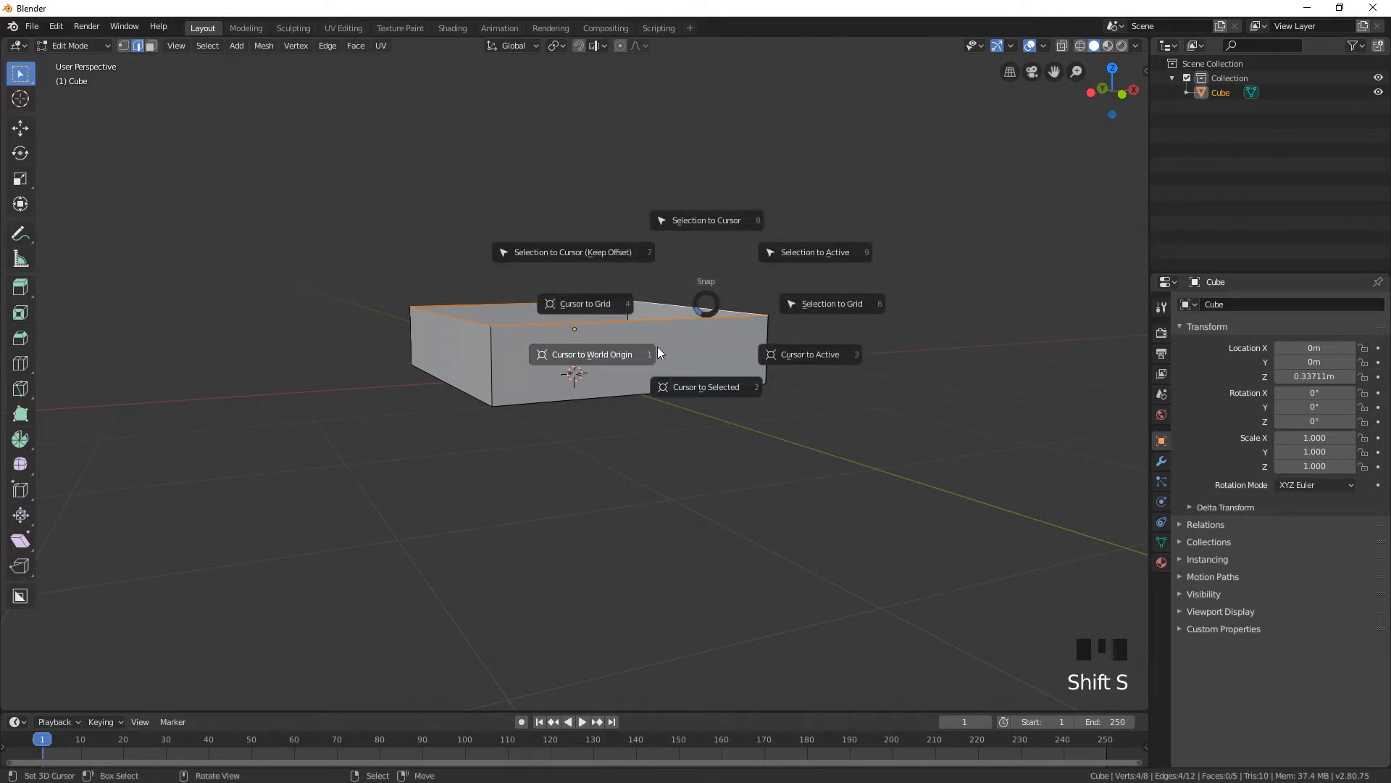
click(706, 384)
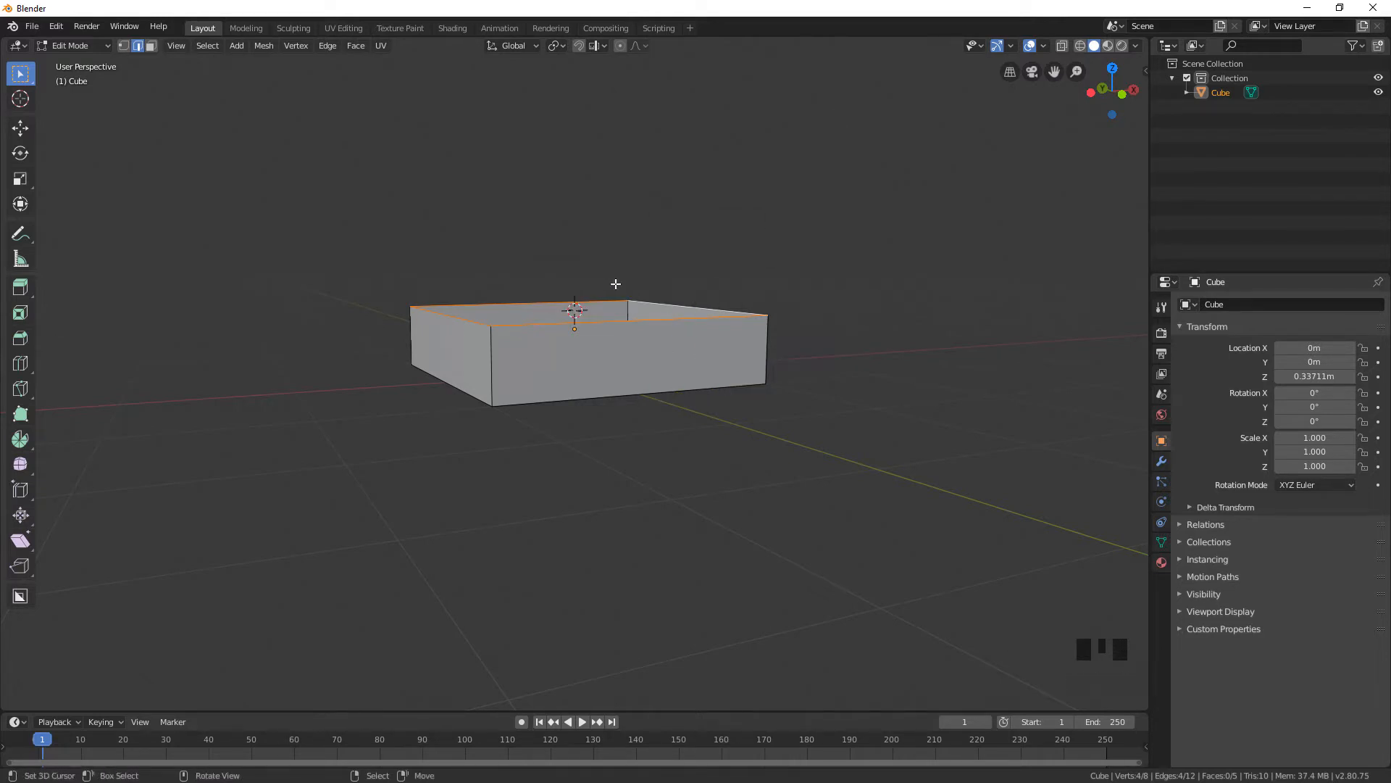
Return to Object Mode and add a mesh plane at the 3D cursor to cover the box's open top
key(Tab)
middle_drag(596, 310, 660, 297)
key(shift+a)
mouse_move(647, 301)
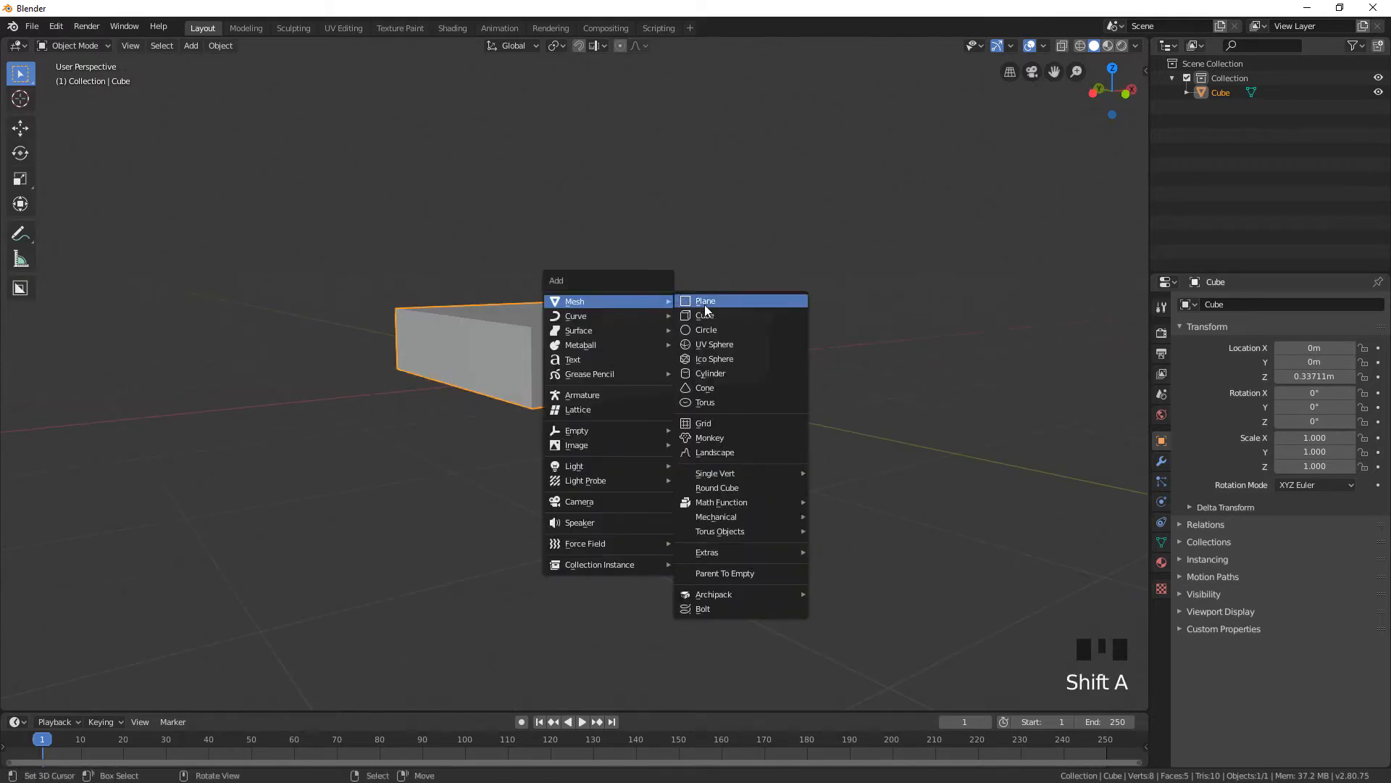
click(733, 301)
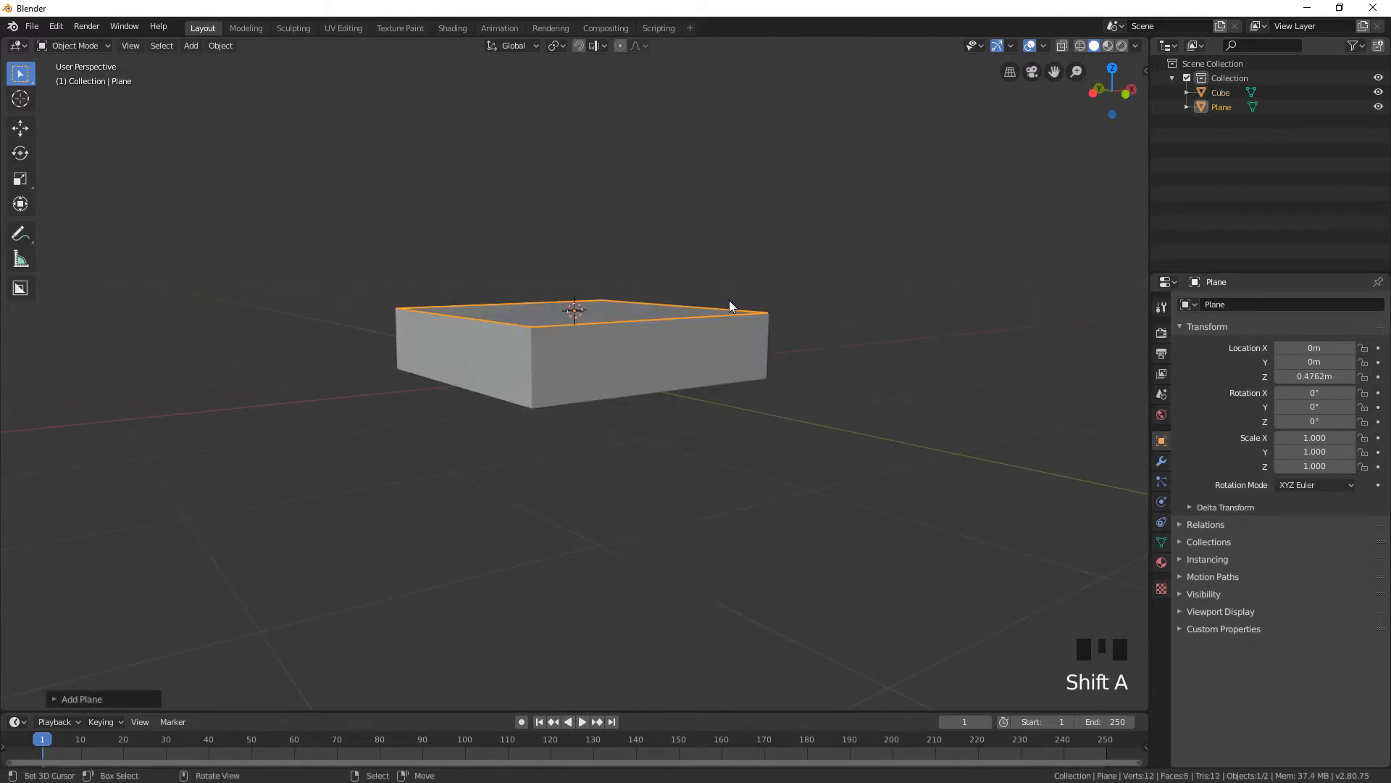
Scale the plane uniformly to about 1.016 in front view so it slightly overhangs the box
middle_drag(645, 323, 828, 309)
scroll(668, 308, up, 2)
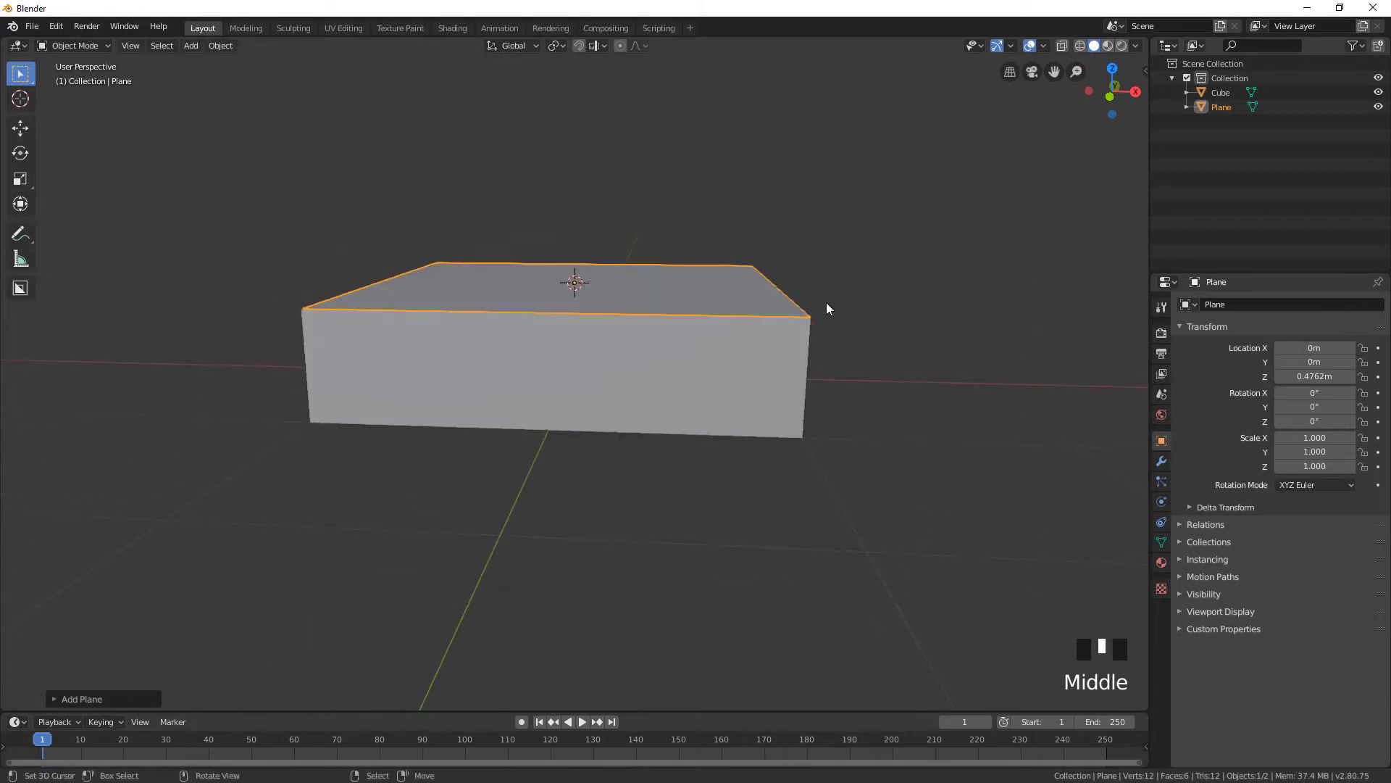
middle_drag(767, 261, 517, 271)
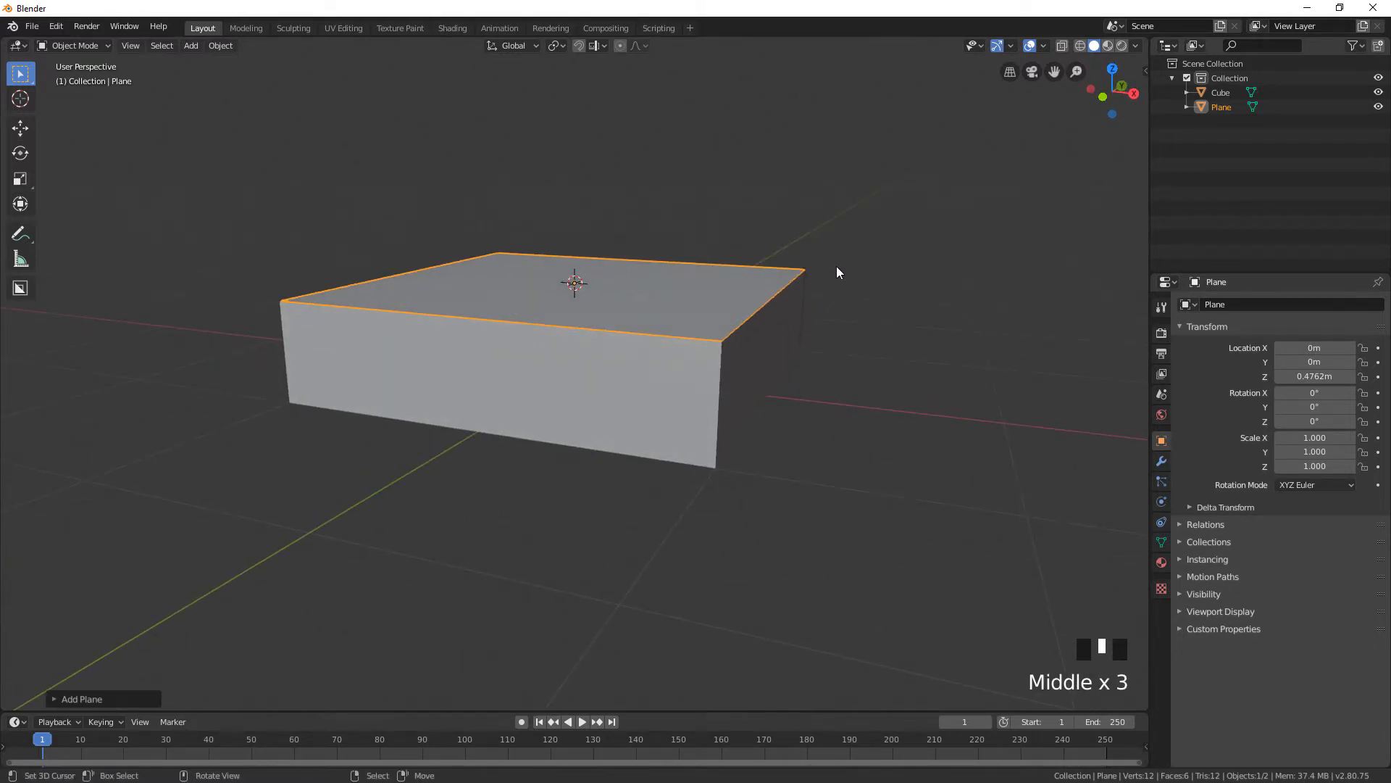
middle_drag(498, 259, 481, 232)
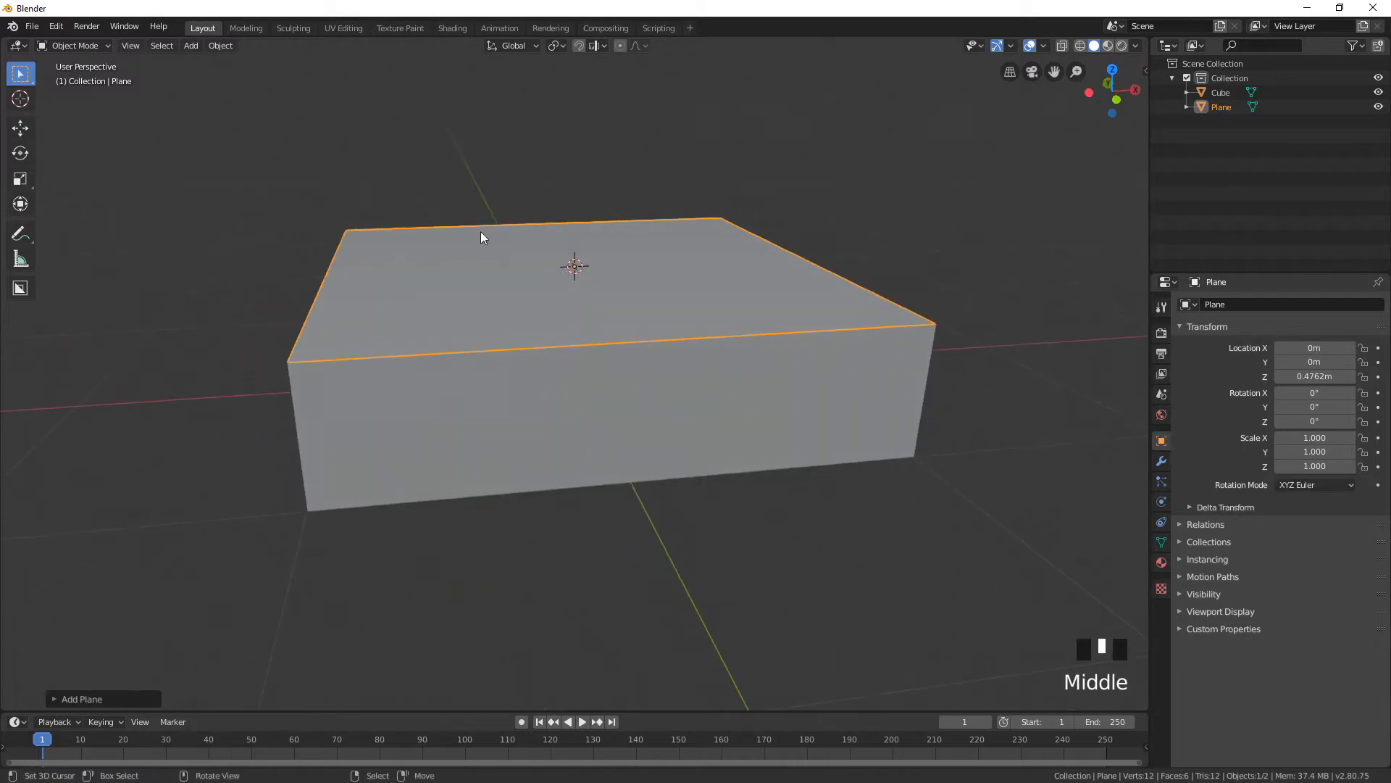
scroll(795, 108, down, 1)
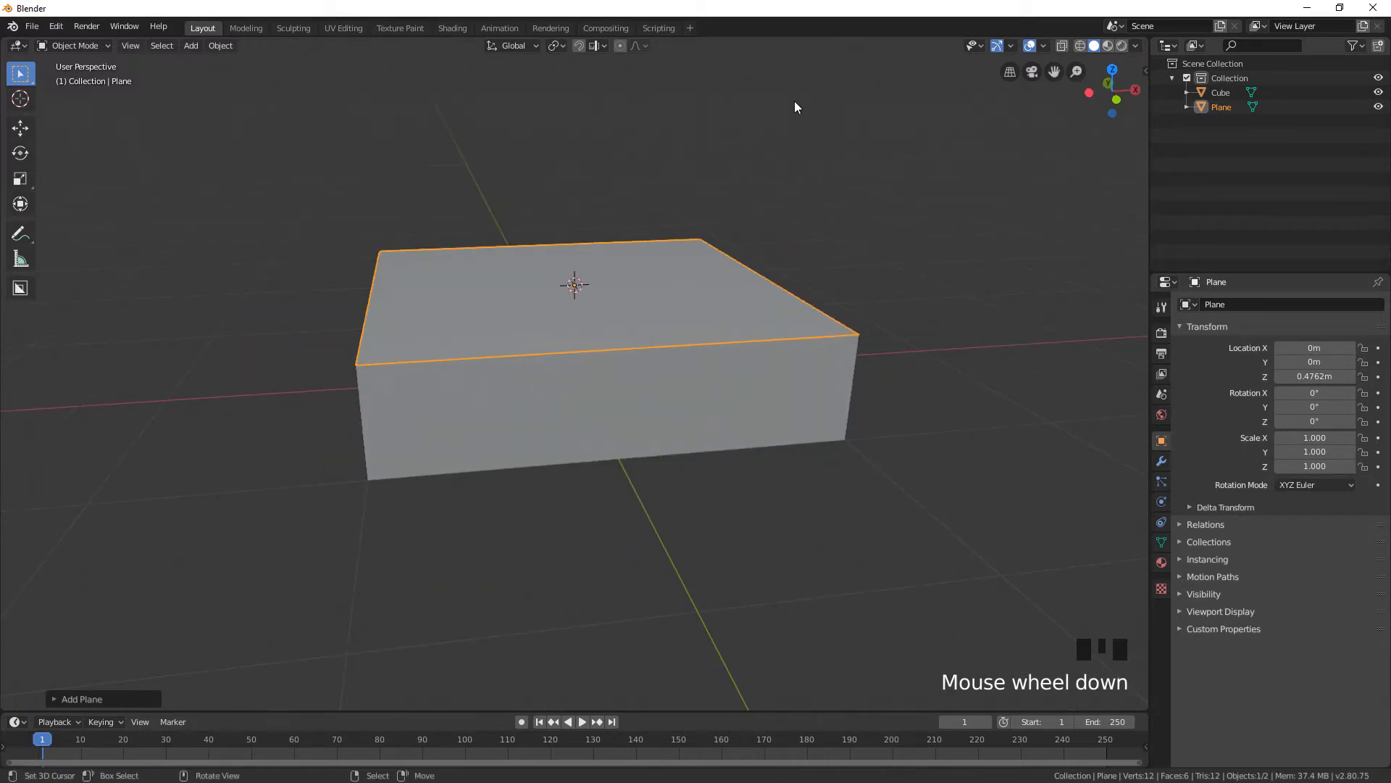
key(KP_1)
scroll(804, 187, up, 2)
key(s)
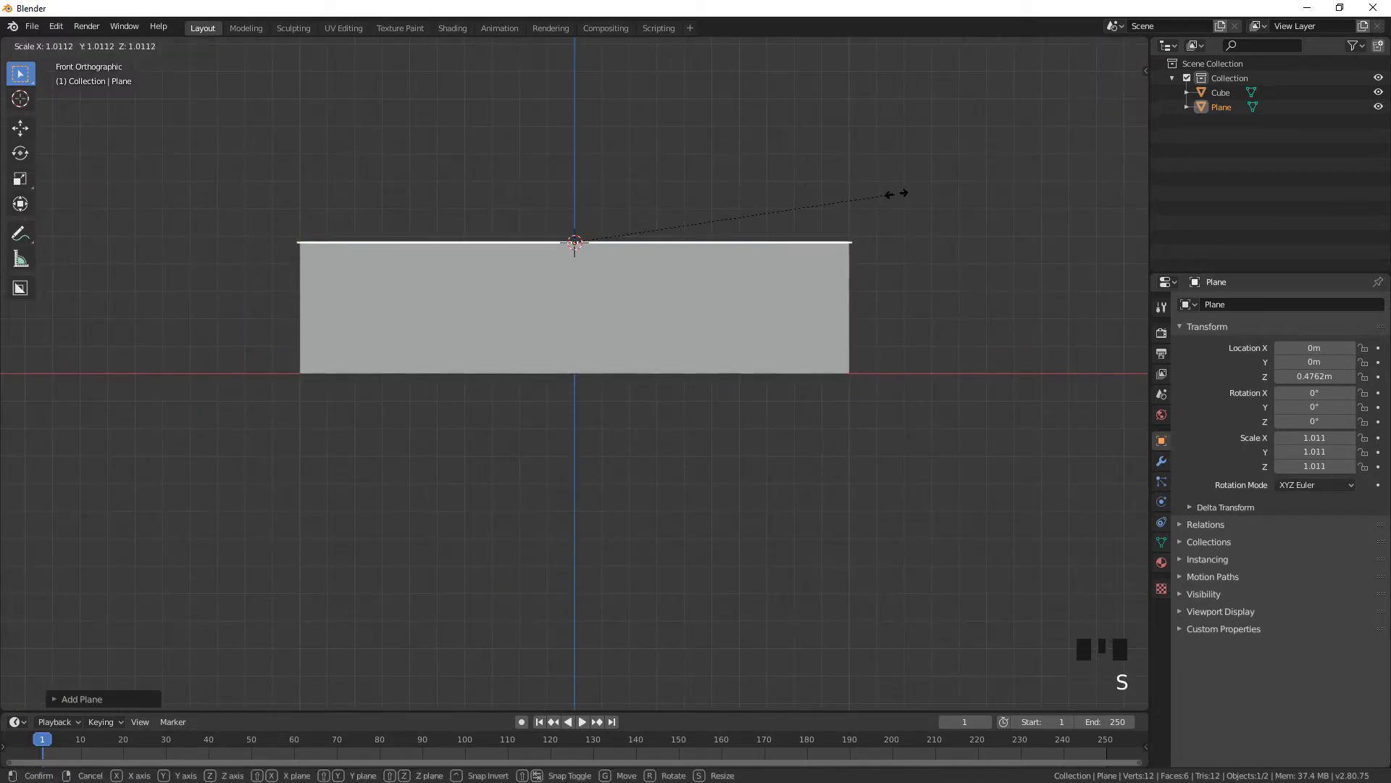
click(891, 187)
In Edit Mode, extrude the plane about 0.135 m downward over the box's upper sides to form a lid
middle_drag(889, 184, 836, 179)
key(Tab)
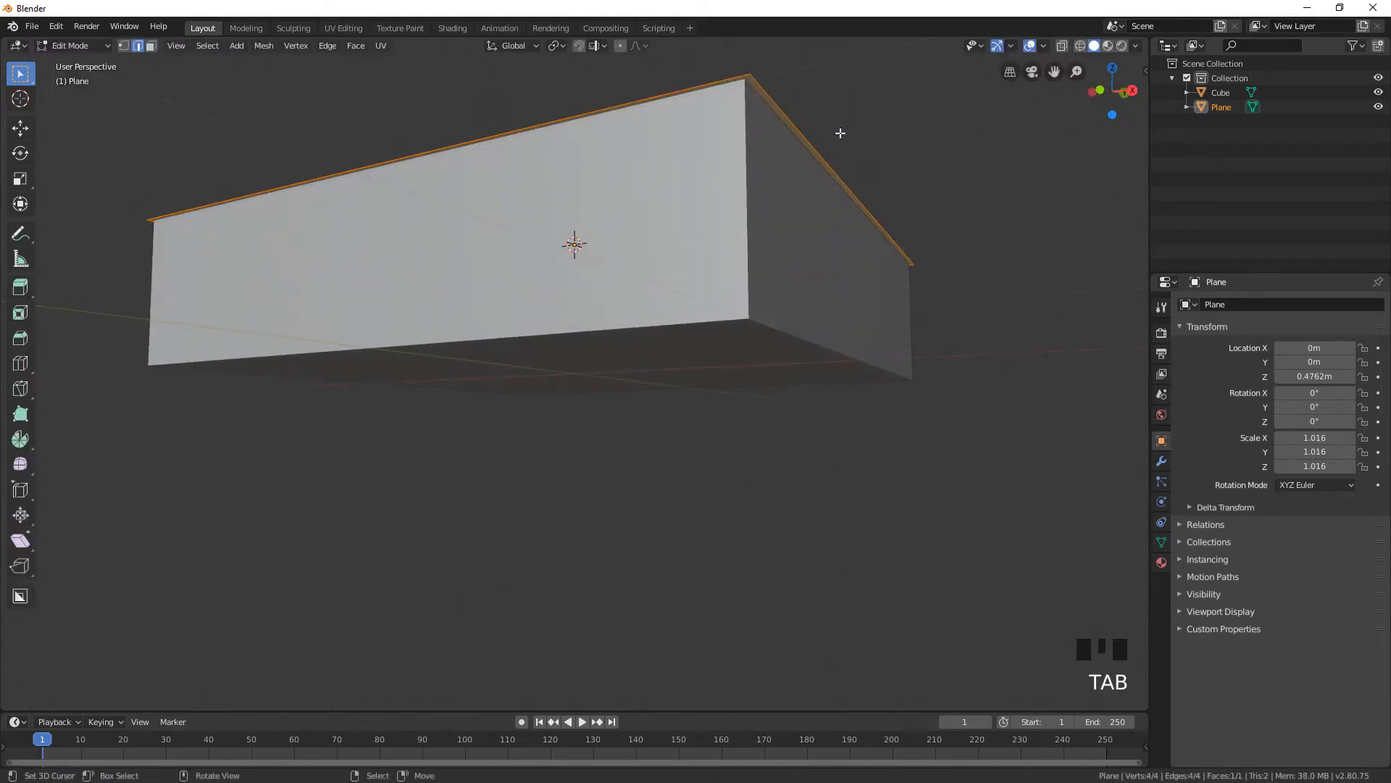
key(e)
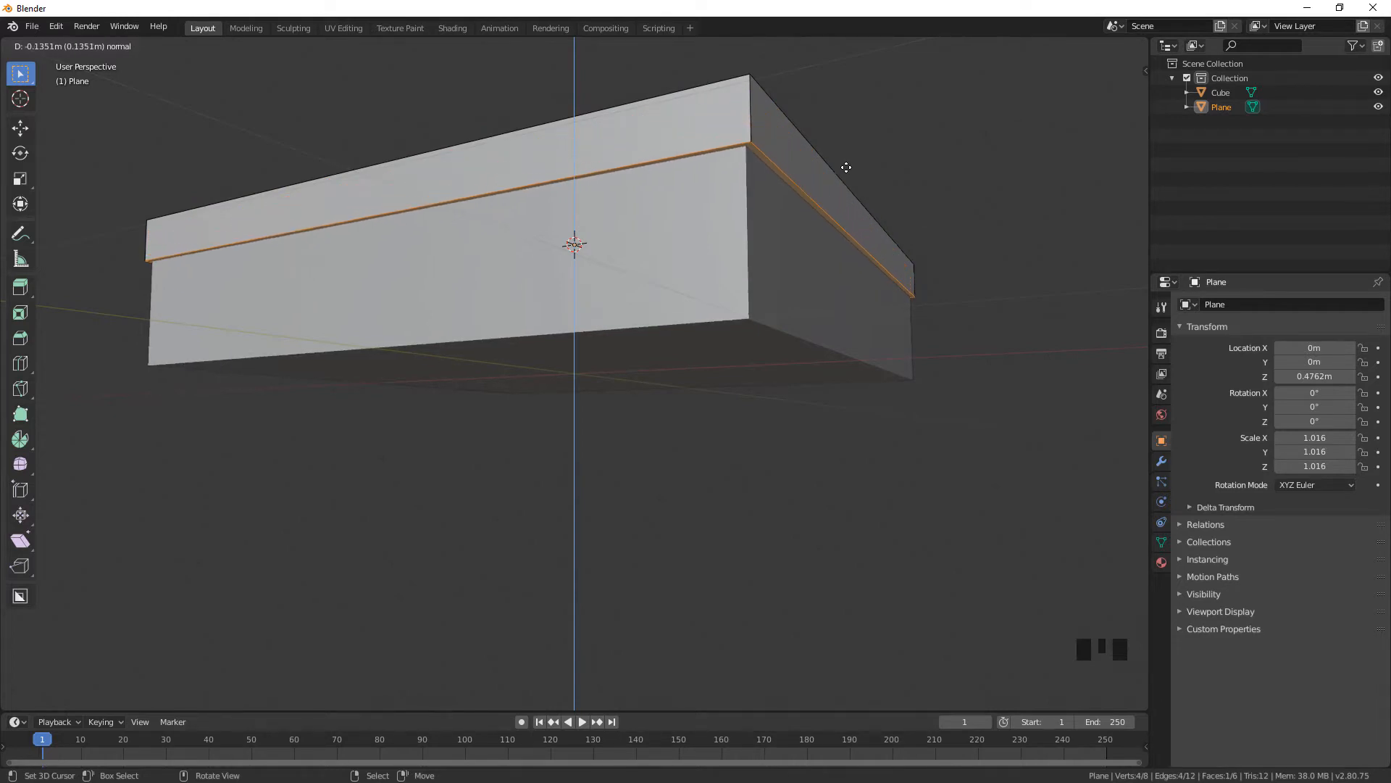
click(845, 167)
Delete the extruded bottom face so the lid is open underneath, and leave Edit Mode
key(x)
click(820, 167)
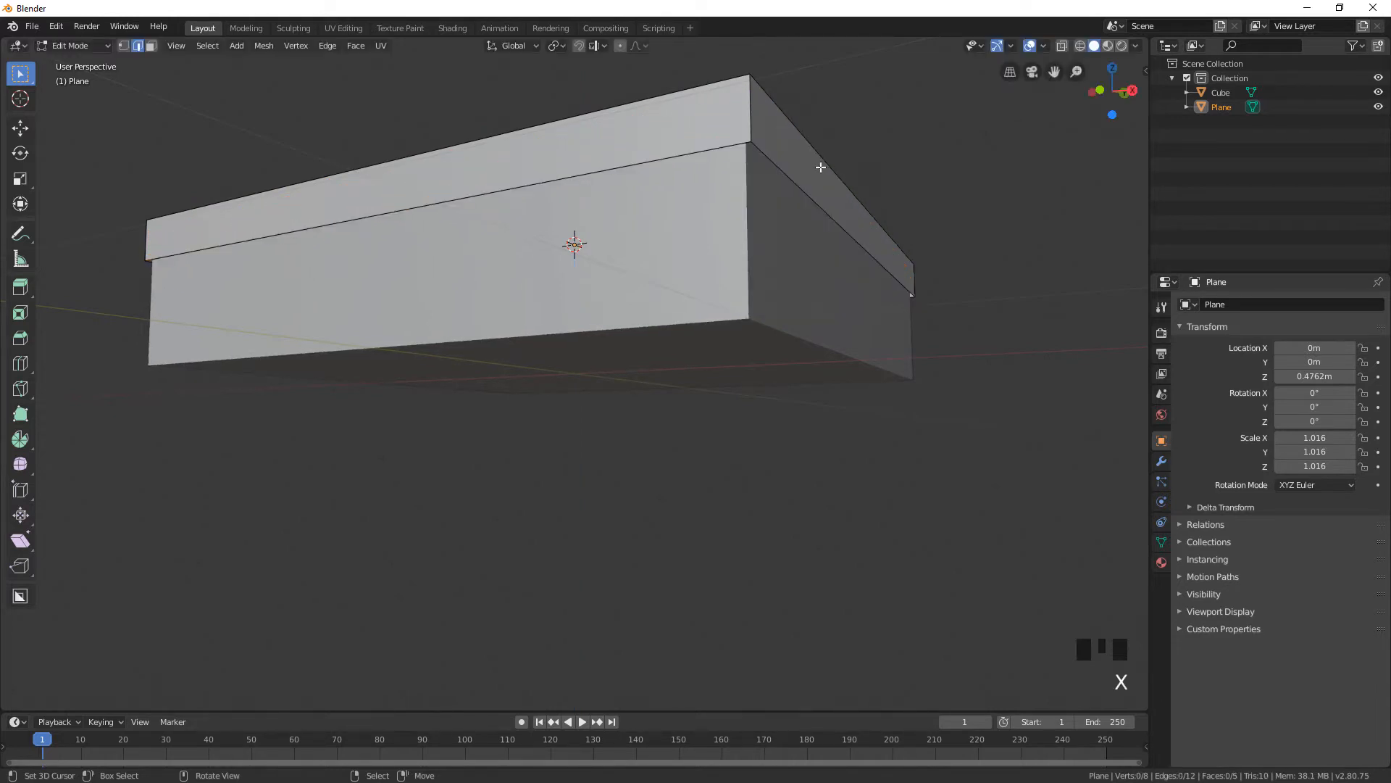
key(Tab)
Select the lid and the box together and scale both along X to about 0.308
scroll(826, 138, down, 2)
middle_drag(826, 139, 697, 164)
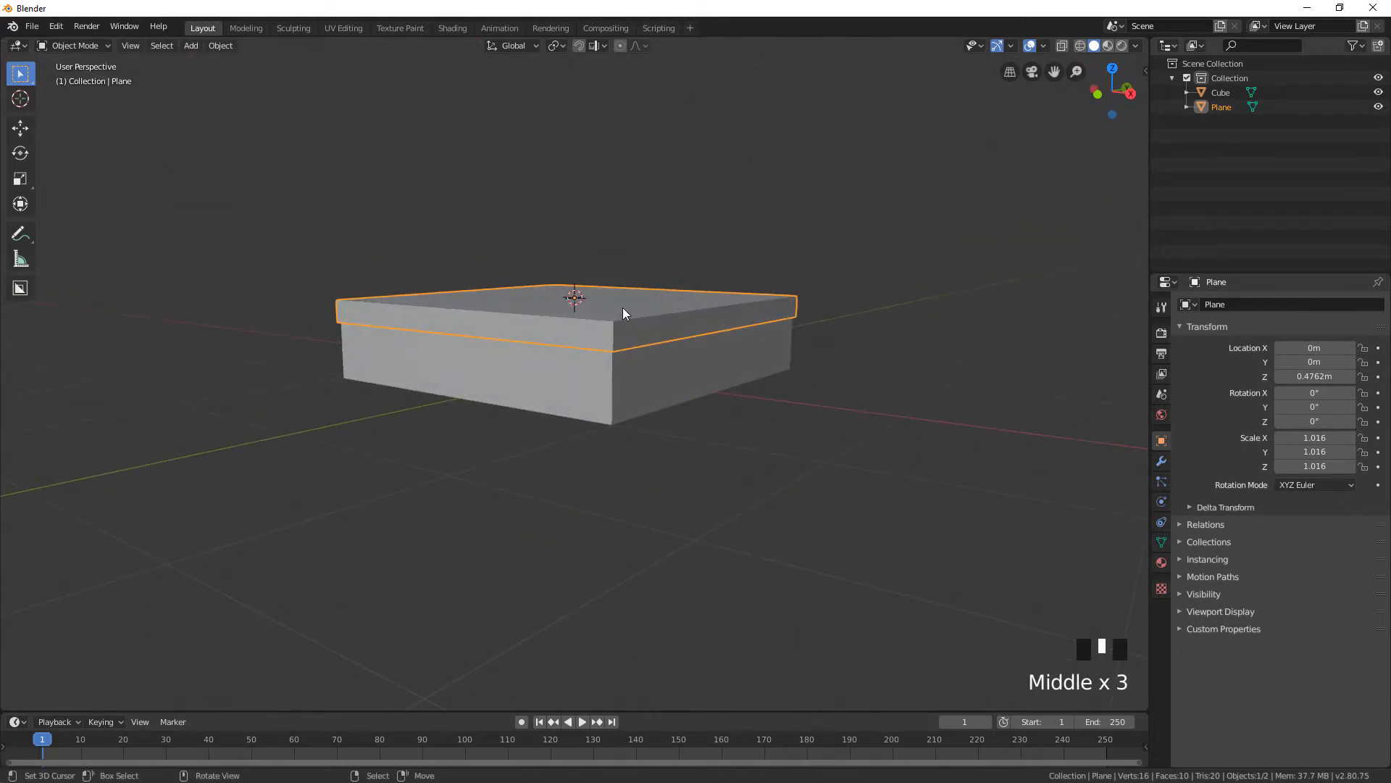
middle_drag(623, 313, 693, 391)
click(703, 322)
click(671, 300)
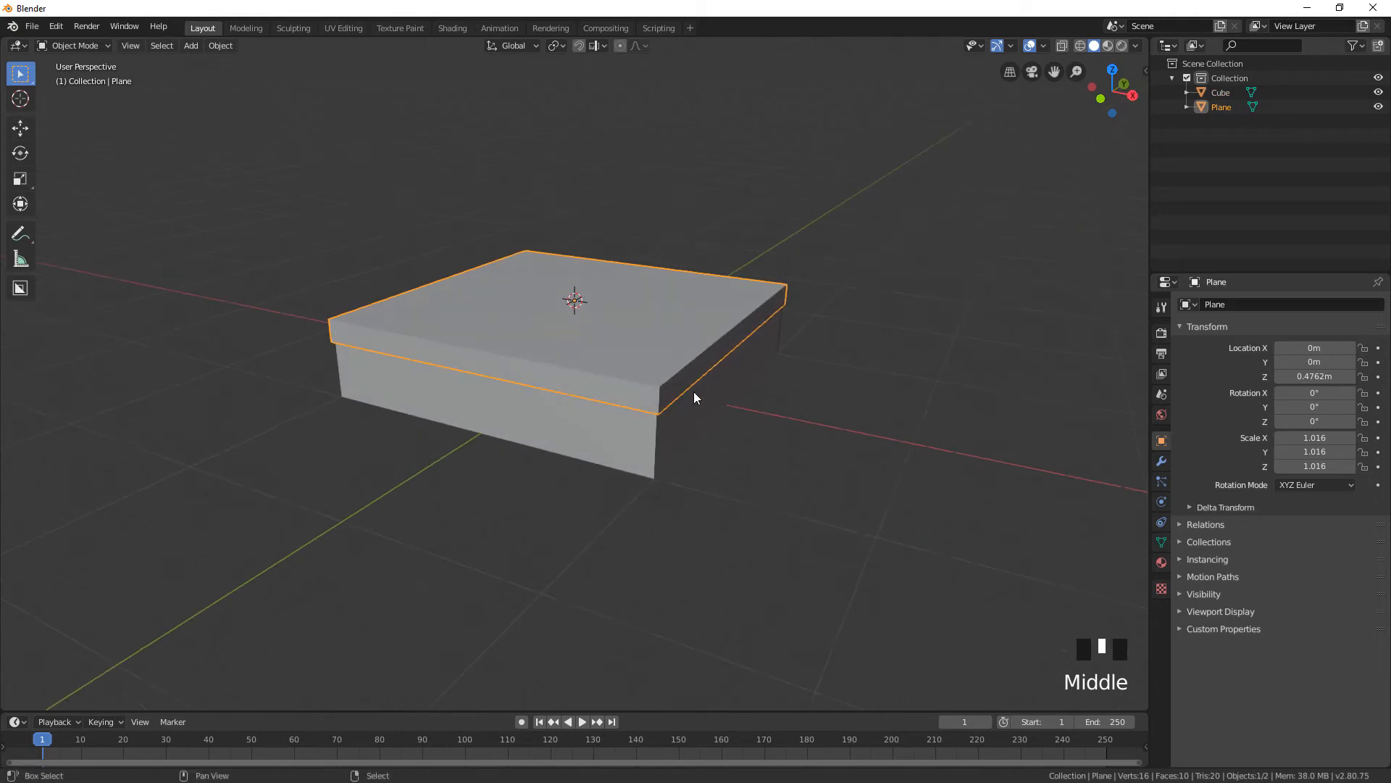
shift+right_click(694, 392)
key(s)
key(x)
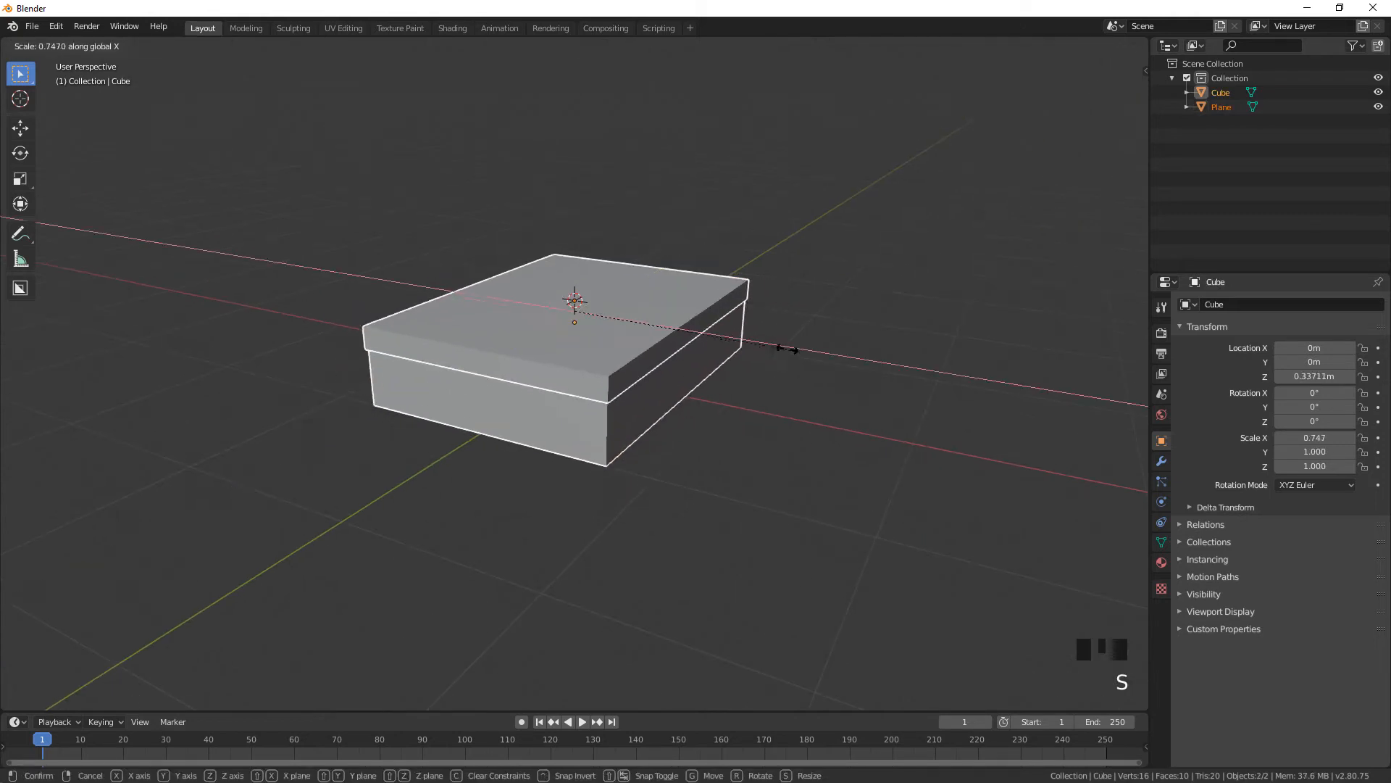
mouse_move(668, 316)
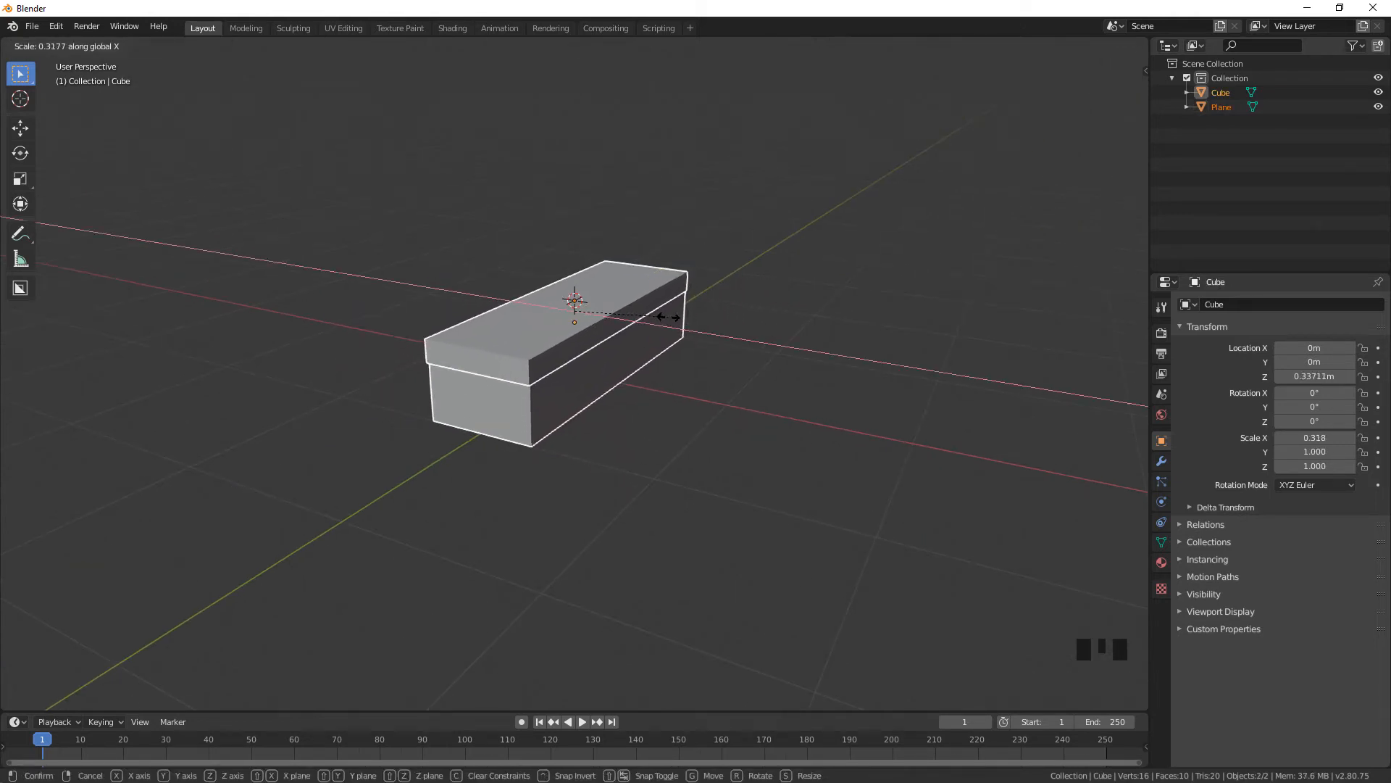
click(689, 317)
Apply rotation and scale to the selected box and lid
middle_drag(689, 317, 774, 308)
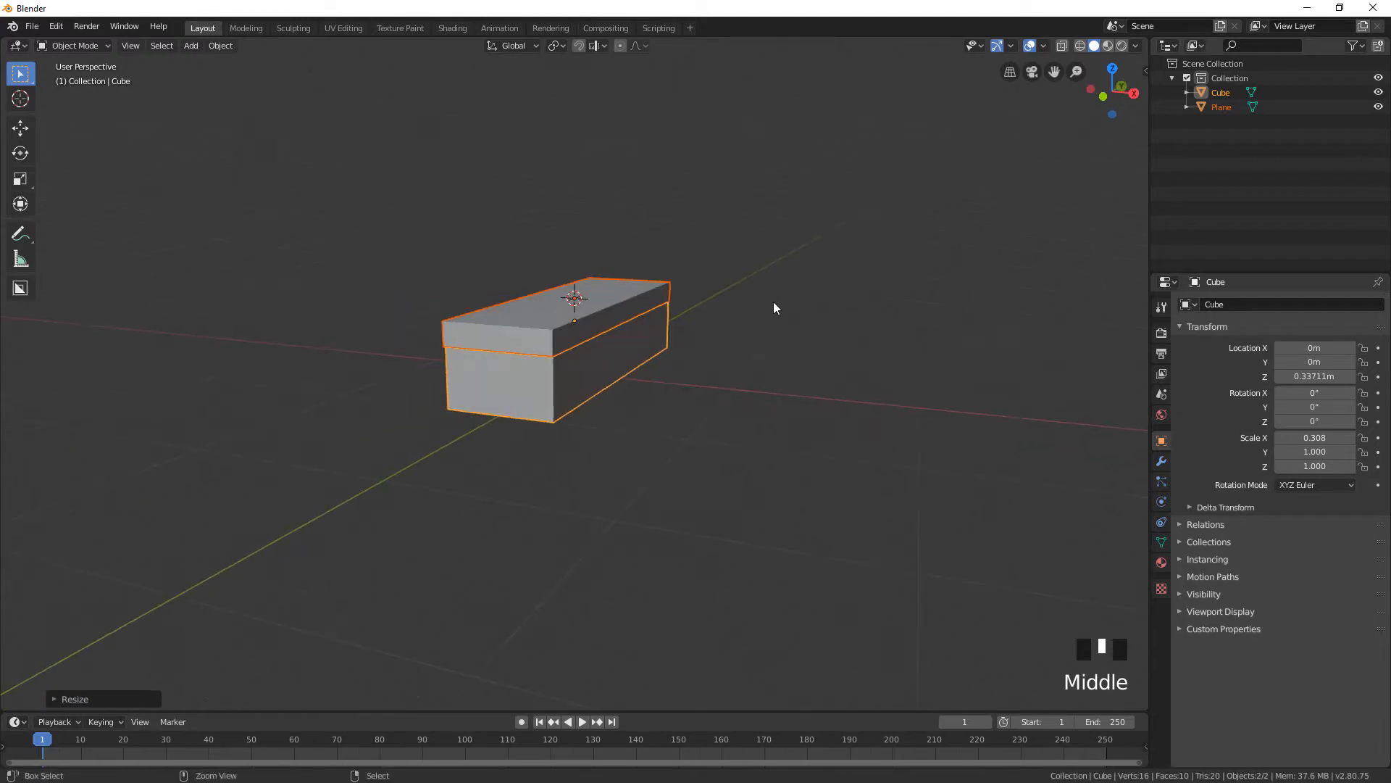
key(ctrl+a)
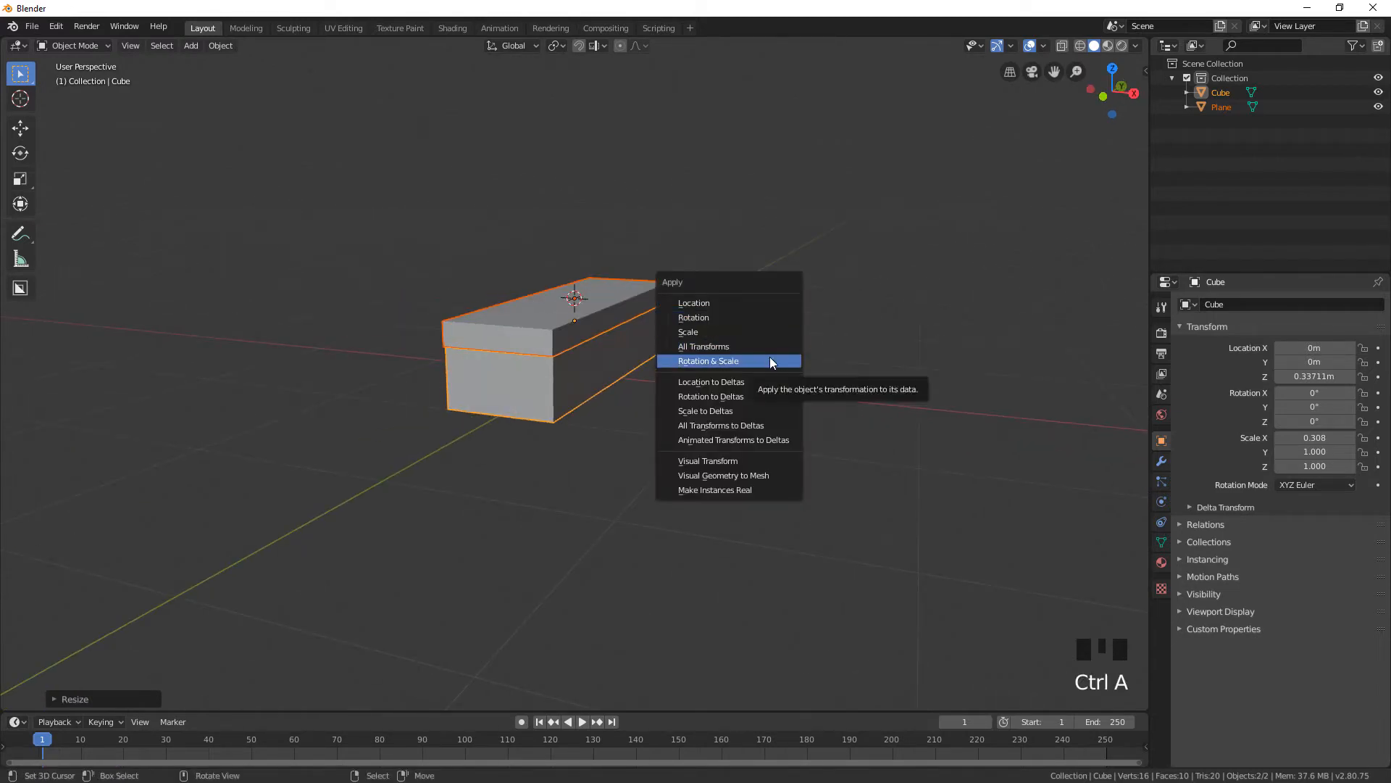
click(770, 360)
key(ctrl+a)
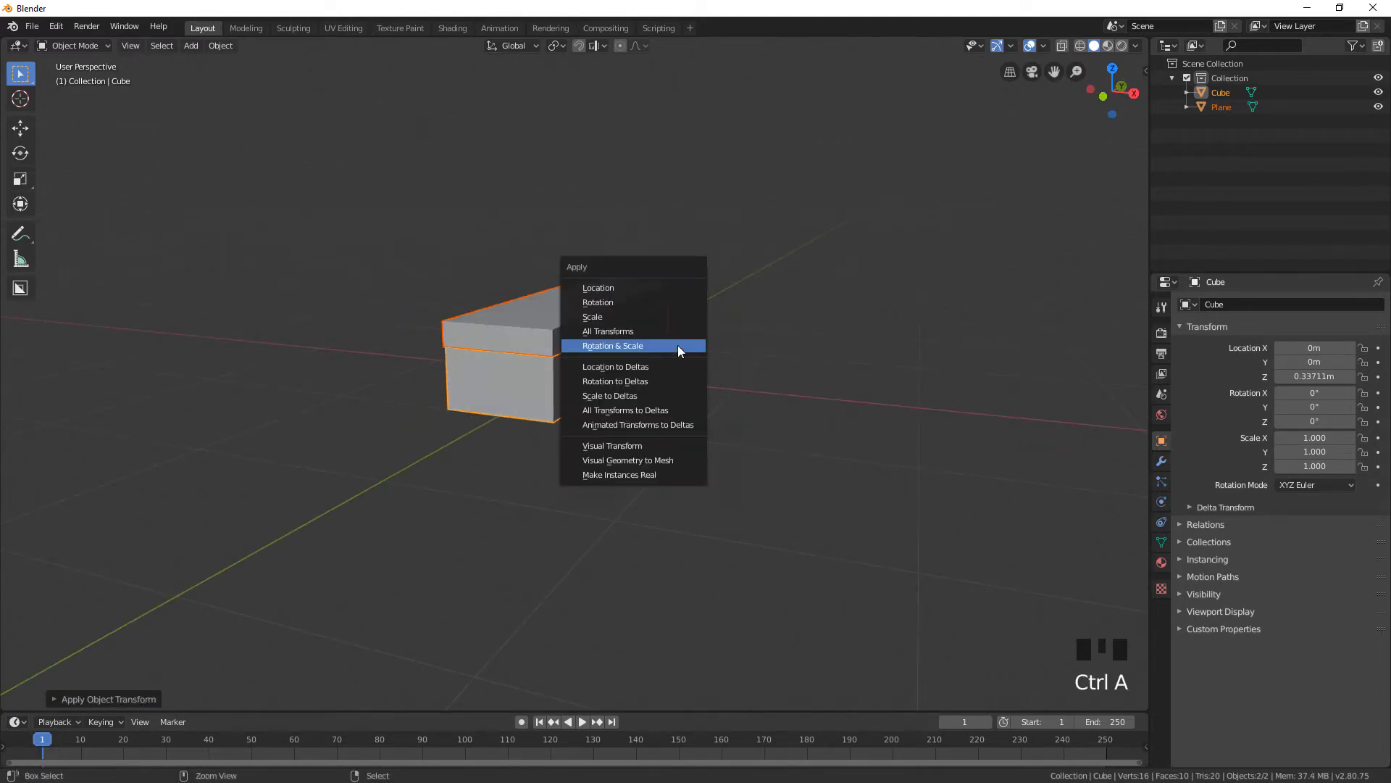
click(676, 344)
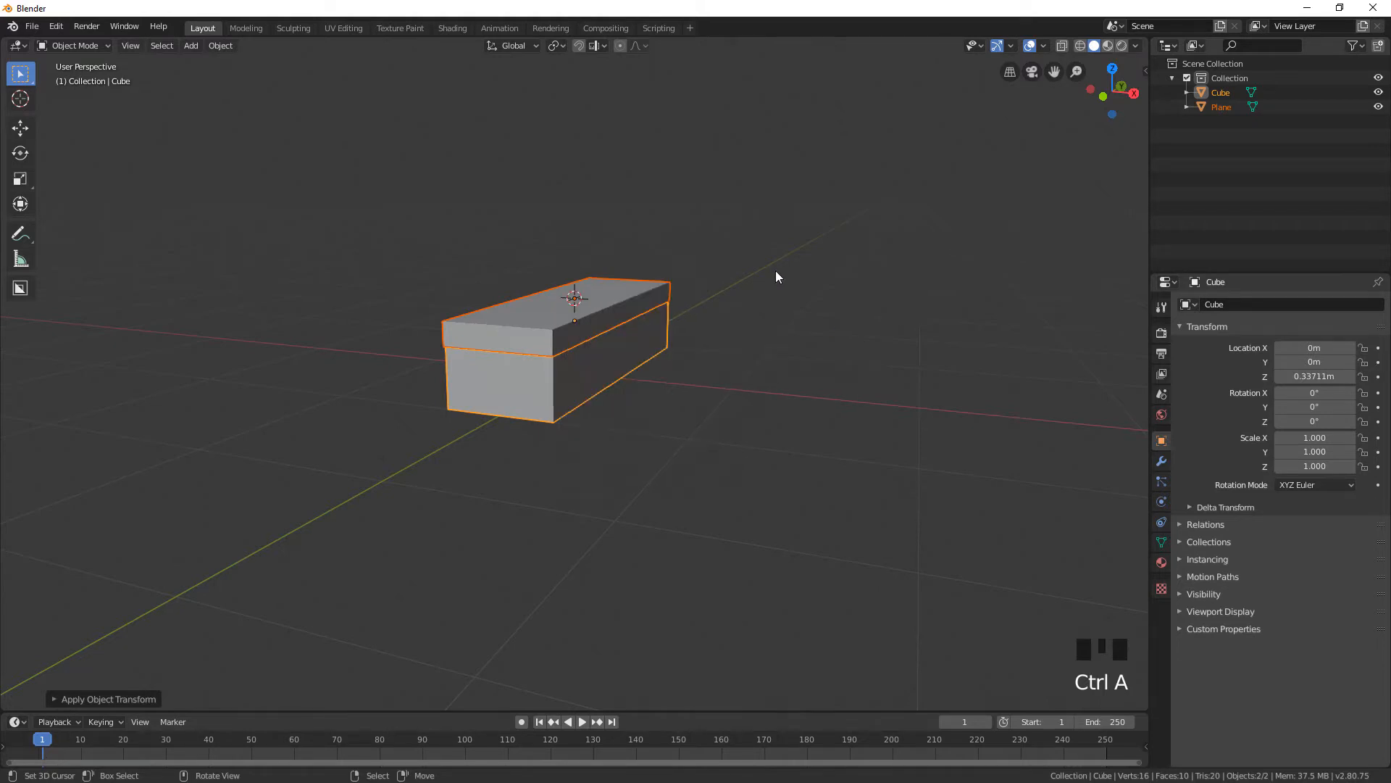
Select only the lid and, in Edit Mode, add a centred loop cut across the middle of its length
middle_drag(776, 272, 699, 274)
right_click(696, 335)
mouse_move(695, 336)
middle_down()
mouse_move(785, 319)
mouse_move(665, 324)
mouse_move(697, 319)
middle_up()
click(589, 311)
middle_drag(702, 255, 694, 319)
scroll(732, 235, up, 3)
middle_drag(795, 133, 603, 243)
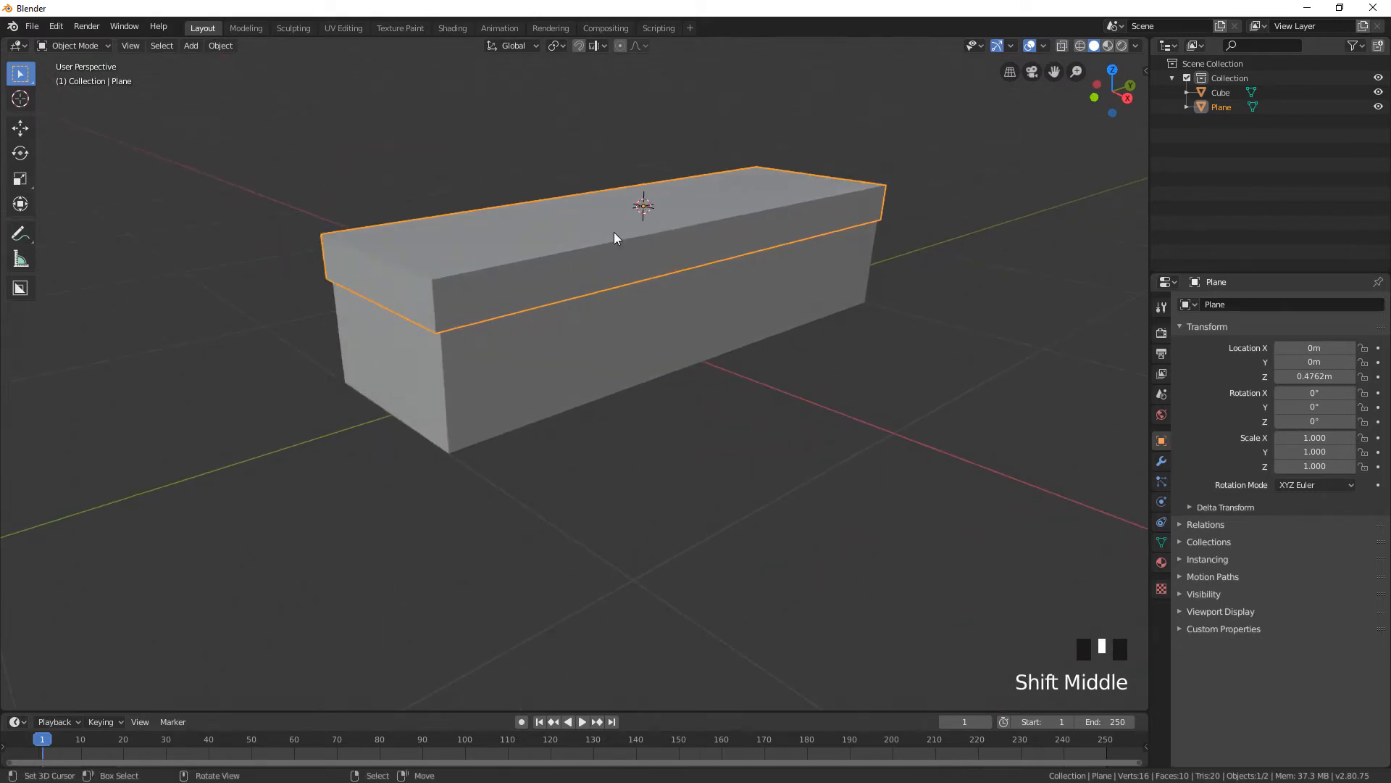
middle_drag(614, 232, 631, 210)
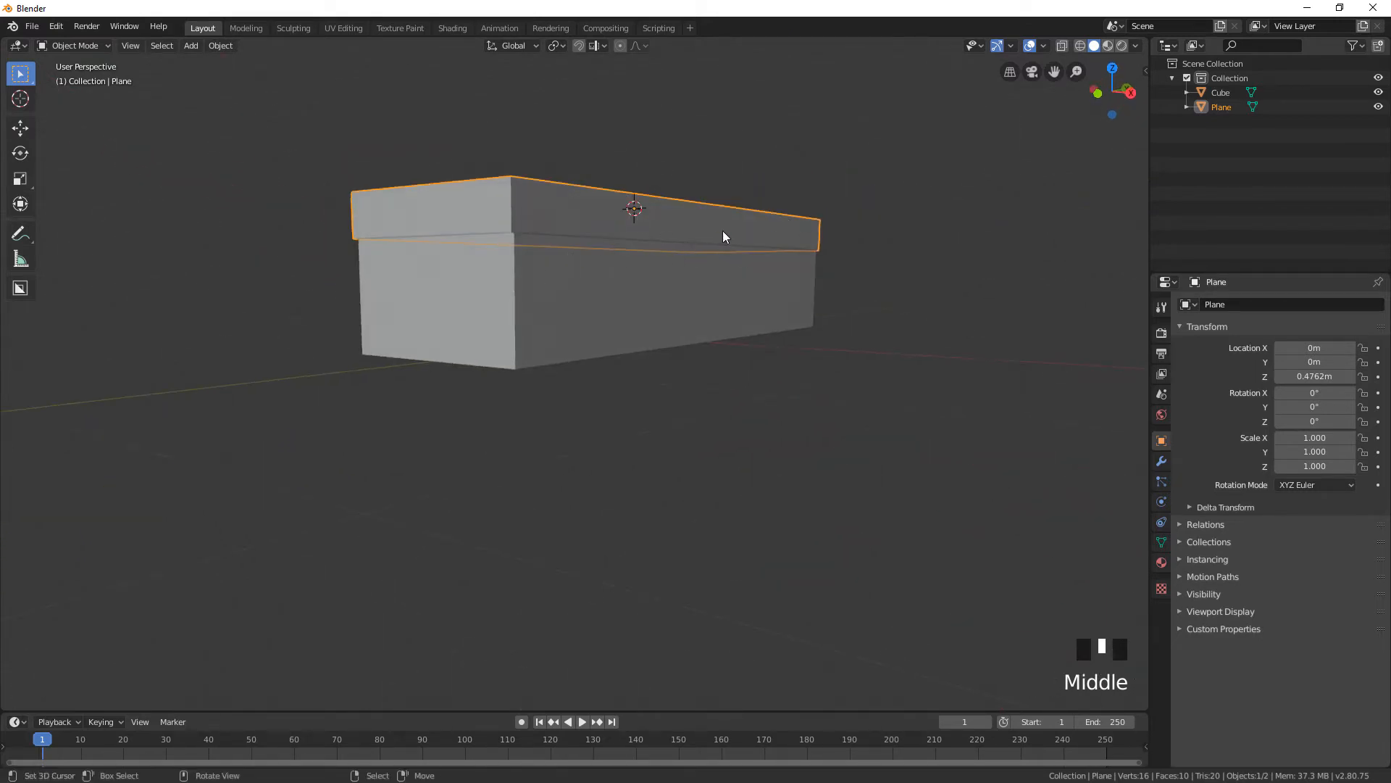
middle_drag(718, 239, 607, 190)
key(Tab)
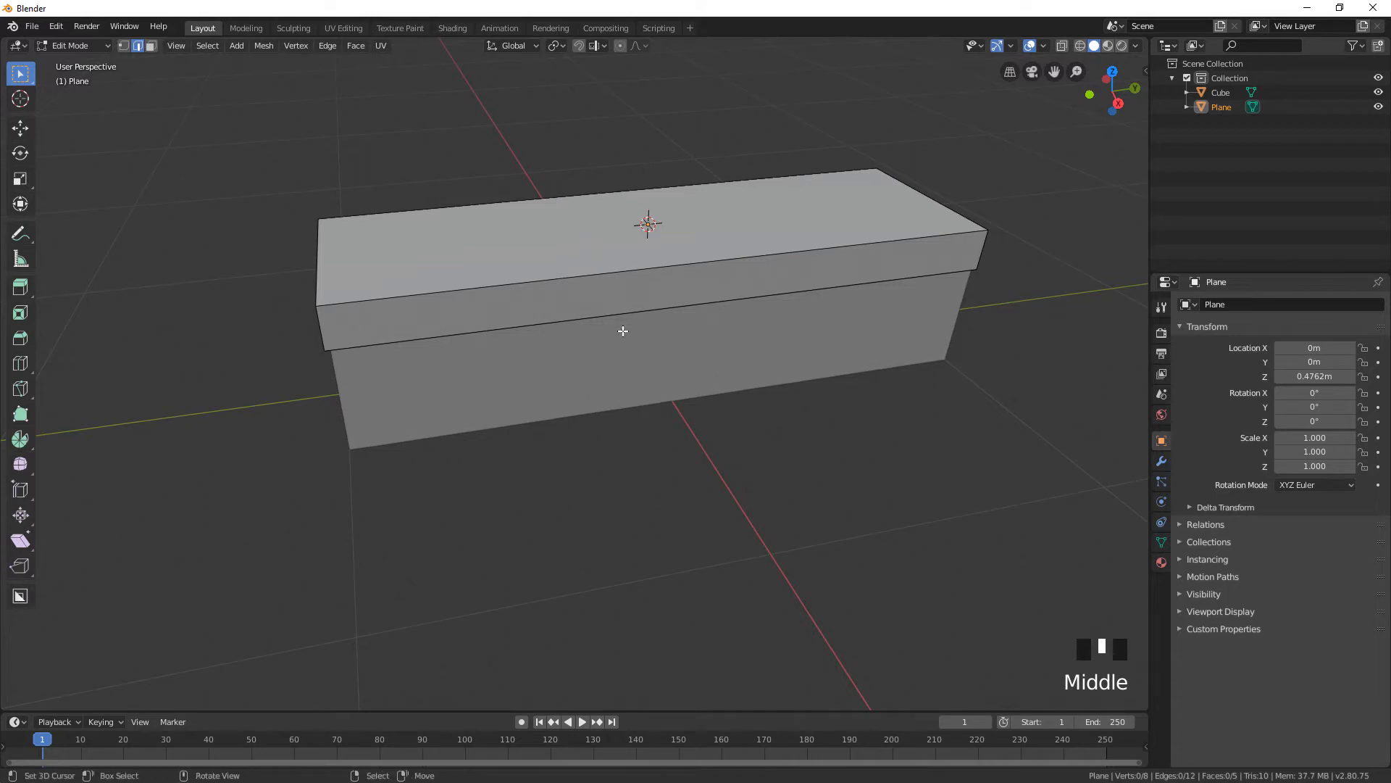
key(ctrl+r)
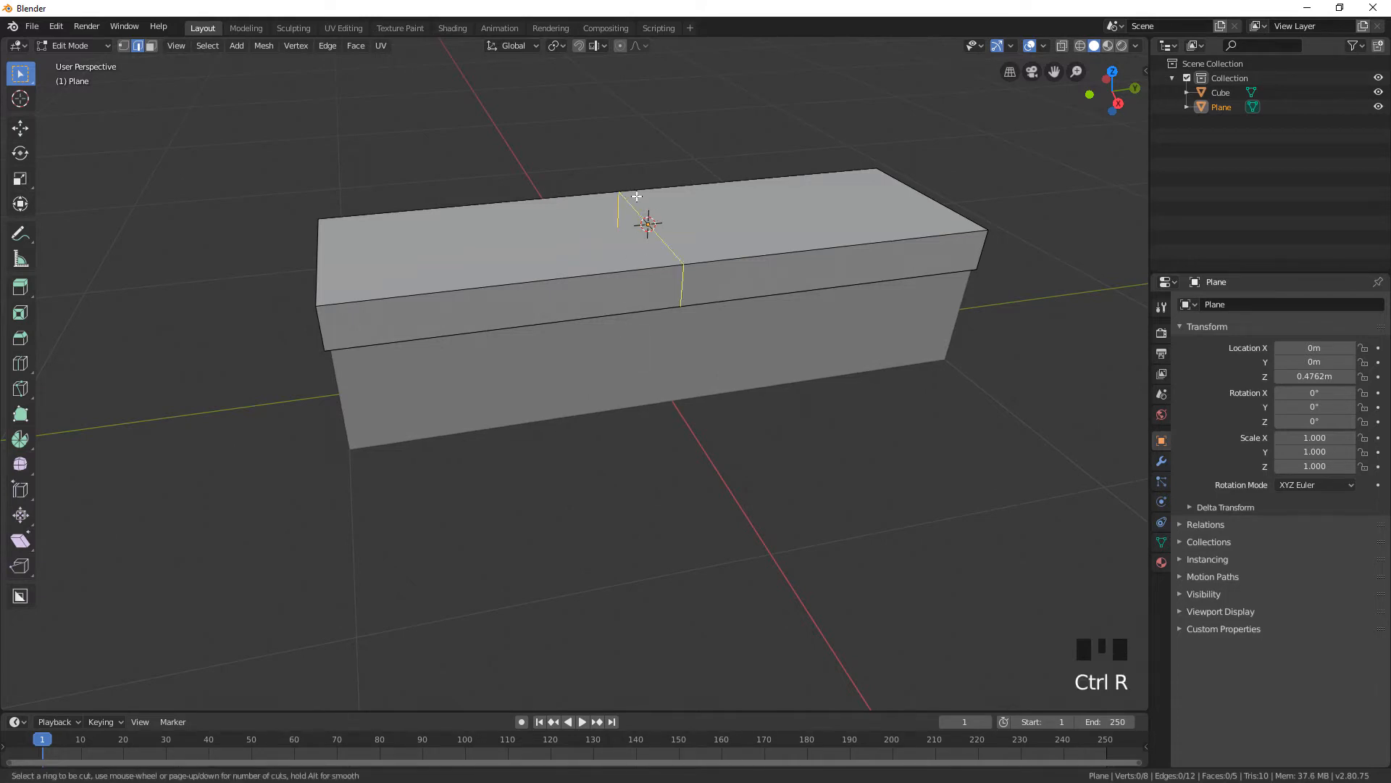
click(636, 196)
right_click(786, 276)
Bevel the lid's cross cut about 0.99 m wide into two loops near the ends, and scale them slightly inward along Y
key(ctrl+b)
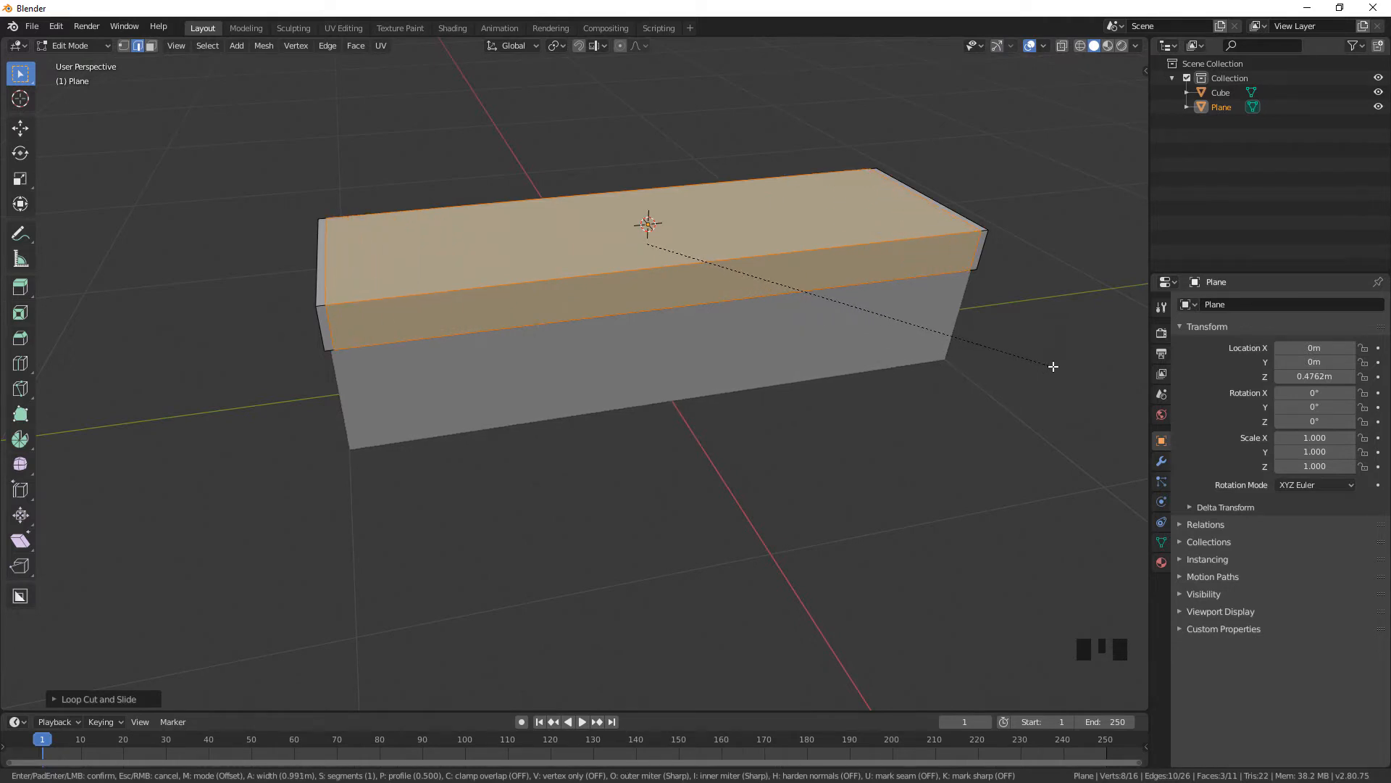
click(1053, 366)
middle_drag(811, 292, 788, 474)
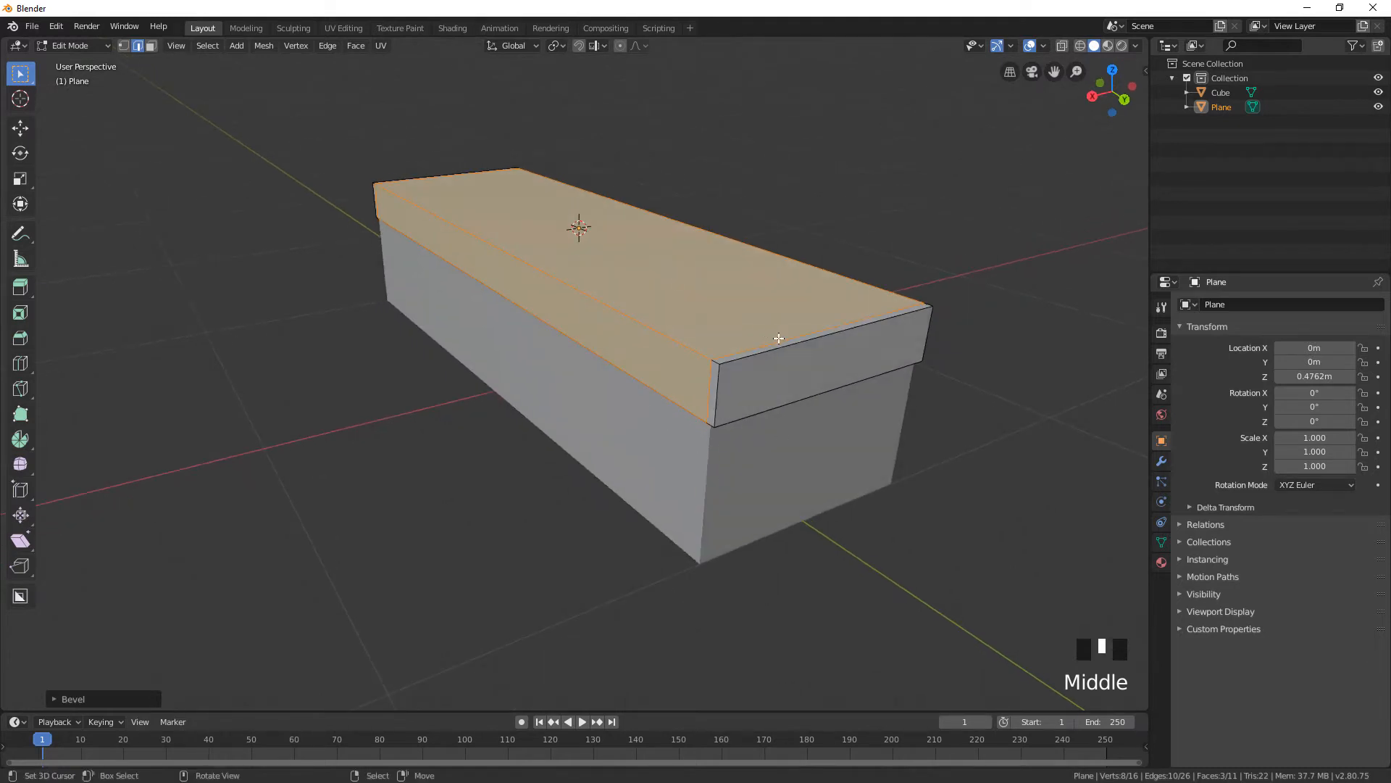
middle_drag(778, 339, 904, 348)
key(s)
key(y)
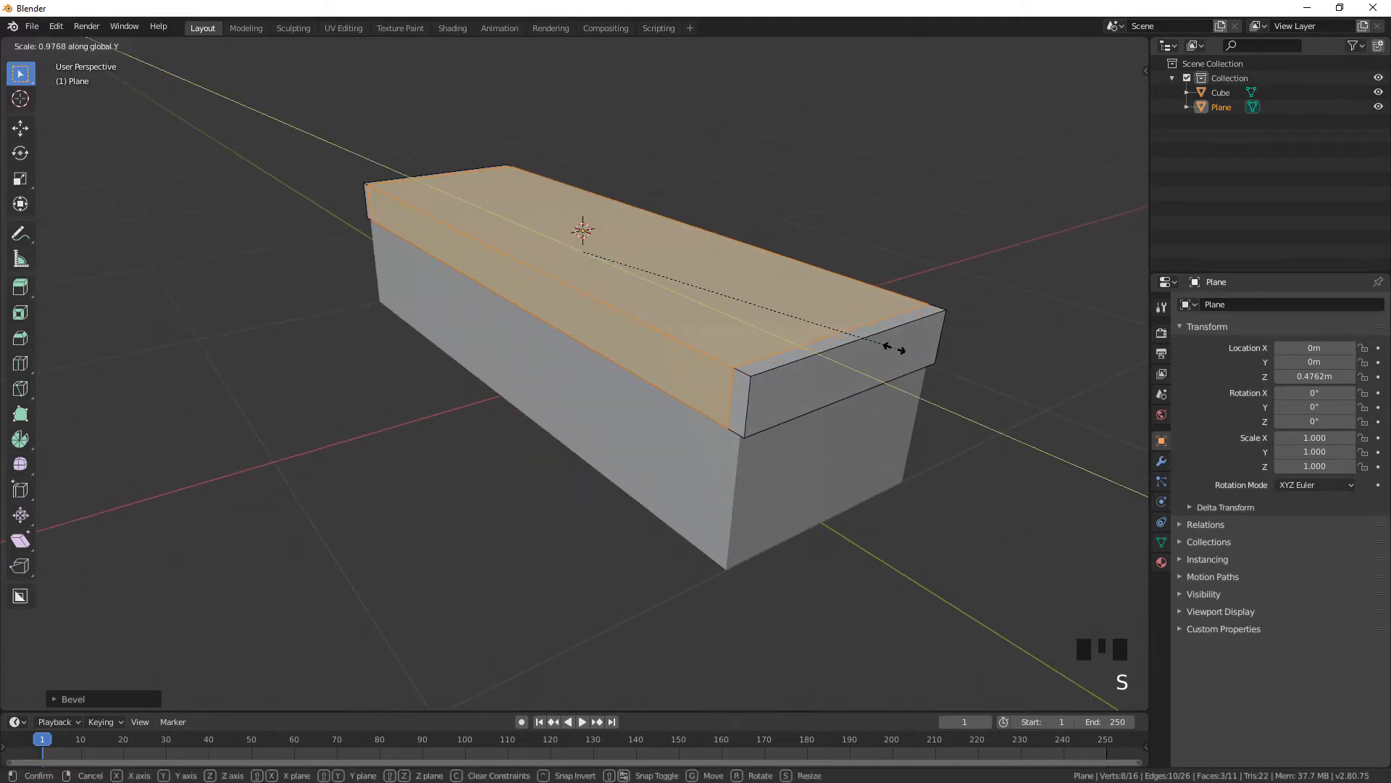
click(853, 345)
Add a centred lengthwise loop cut to the lid and bevel it about 0.289 m wide into loops near the long sides
key(ctrl+r)
click(870, 344)
middle_drag(882, 341, 855, 341)
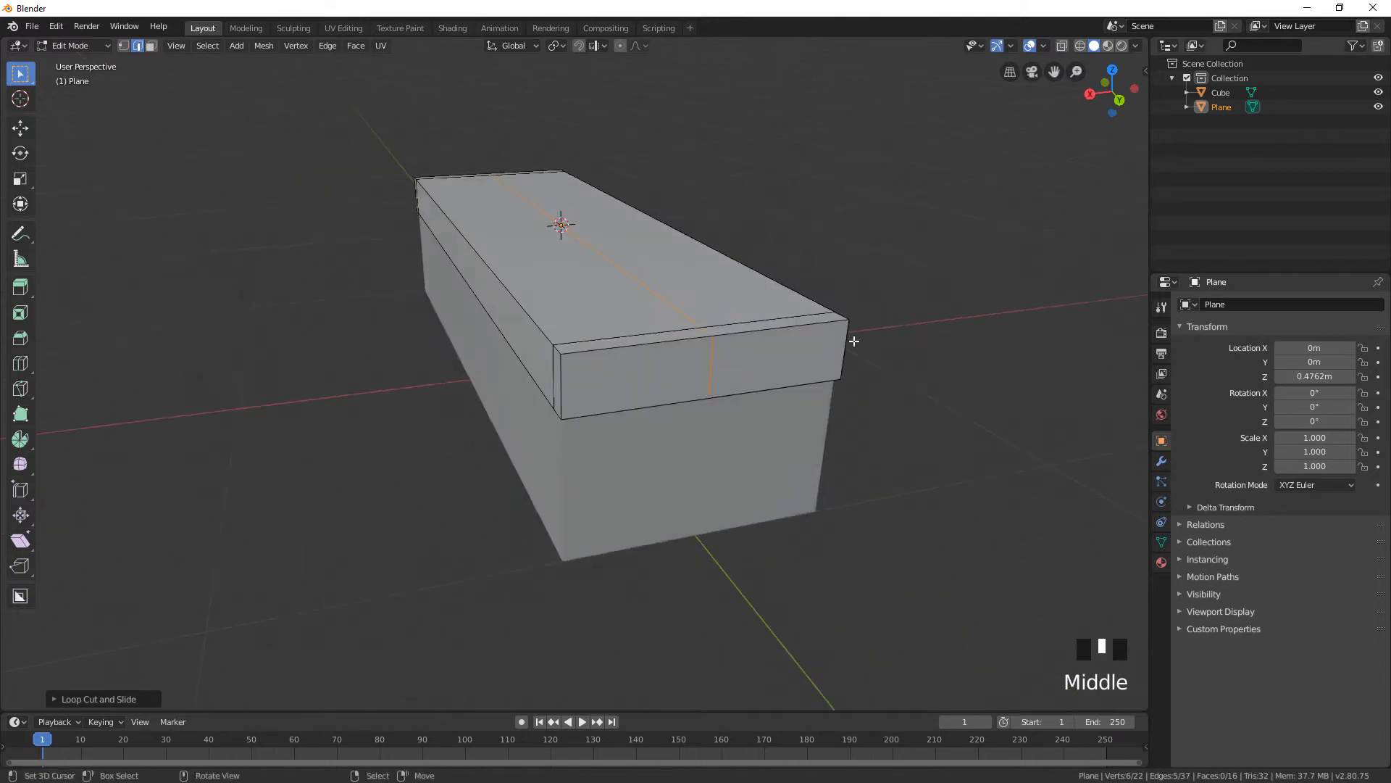
key(ctrl+b)
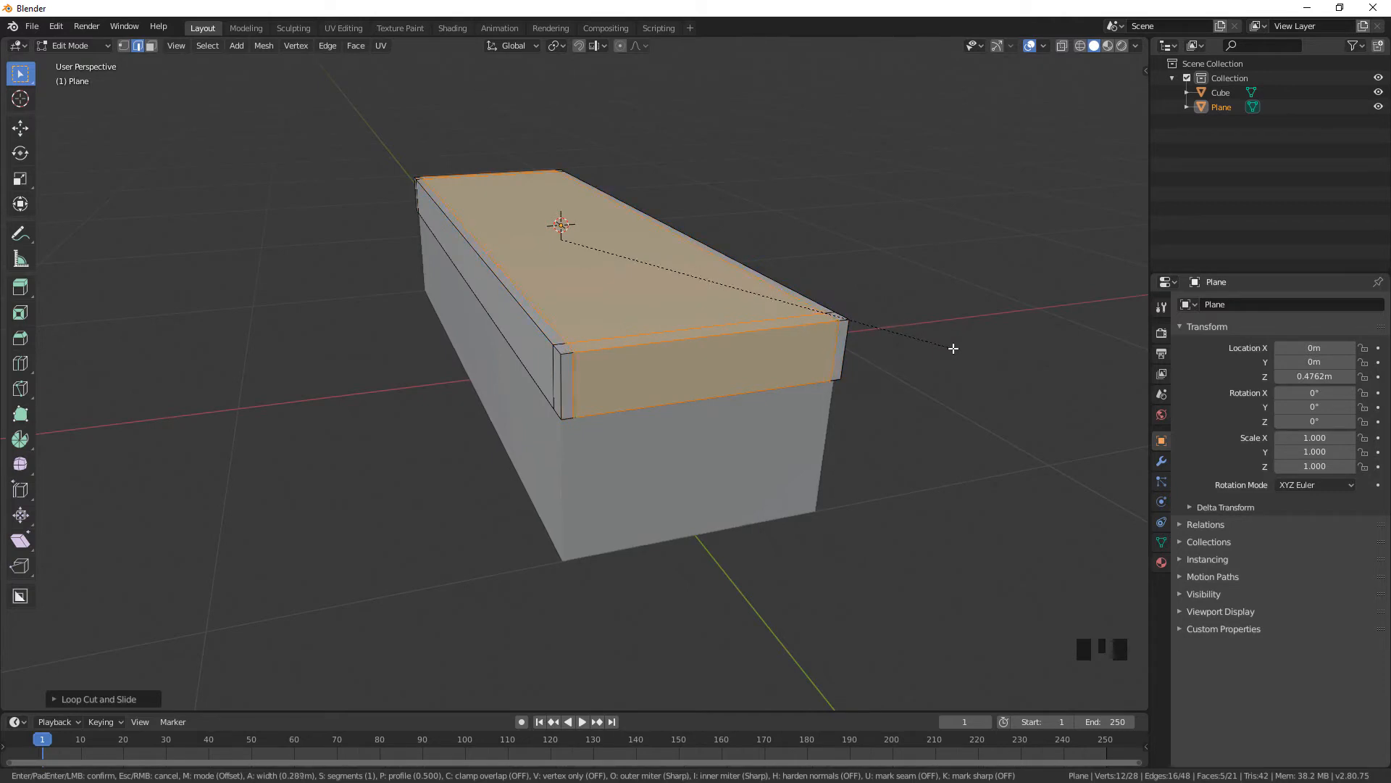
click(953, 348)
Leave Edit Mode and set the lid to smooth shading
middle_drag(787, 347, 724, 333)
key(Tab)
key(w)
click(681, 334)
Add a Bevel modifier to the lid and limit it by Angle
middle_drag(932, 311, 992, 322)
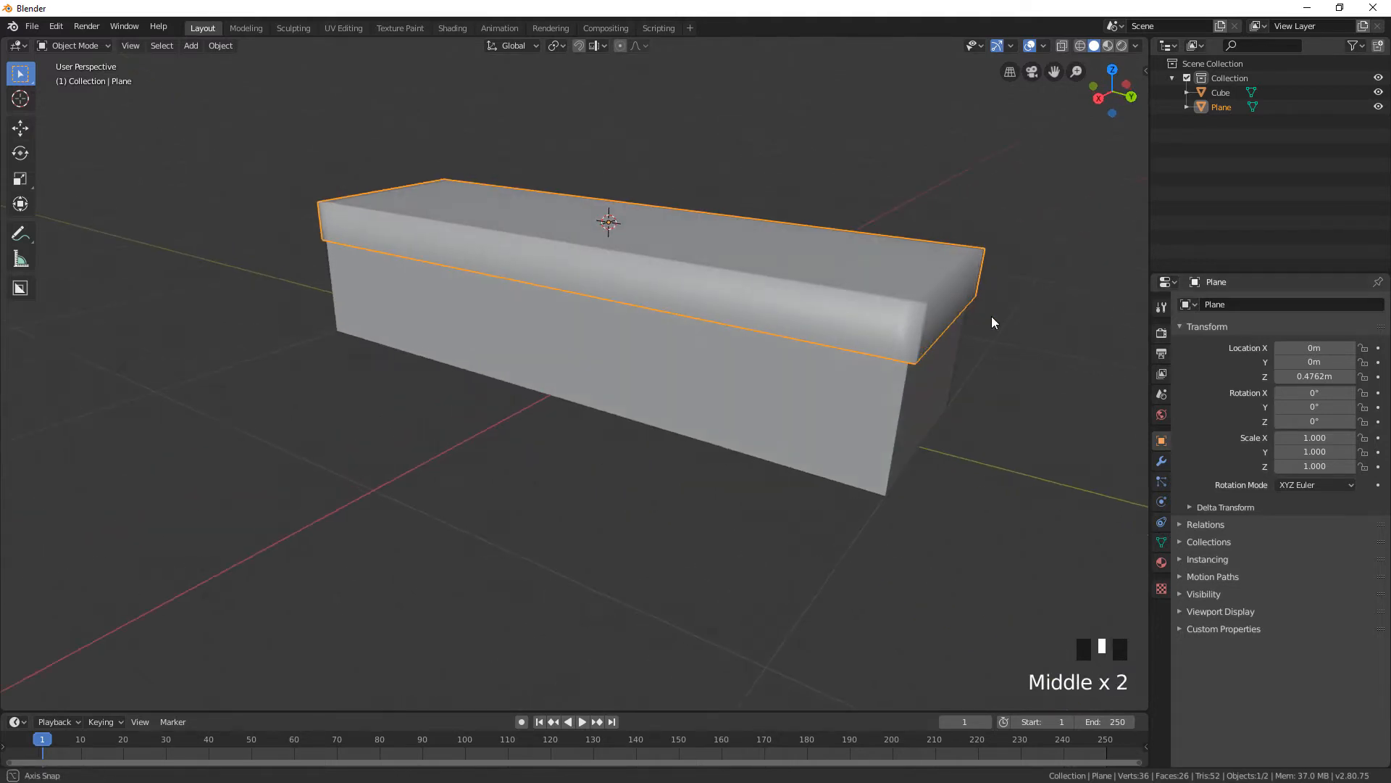
middle_drag(898, 315, 1098, 410)
click(1161, 460)
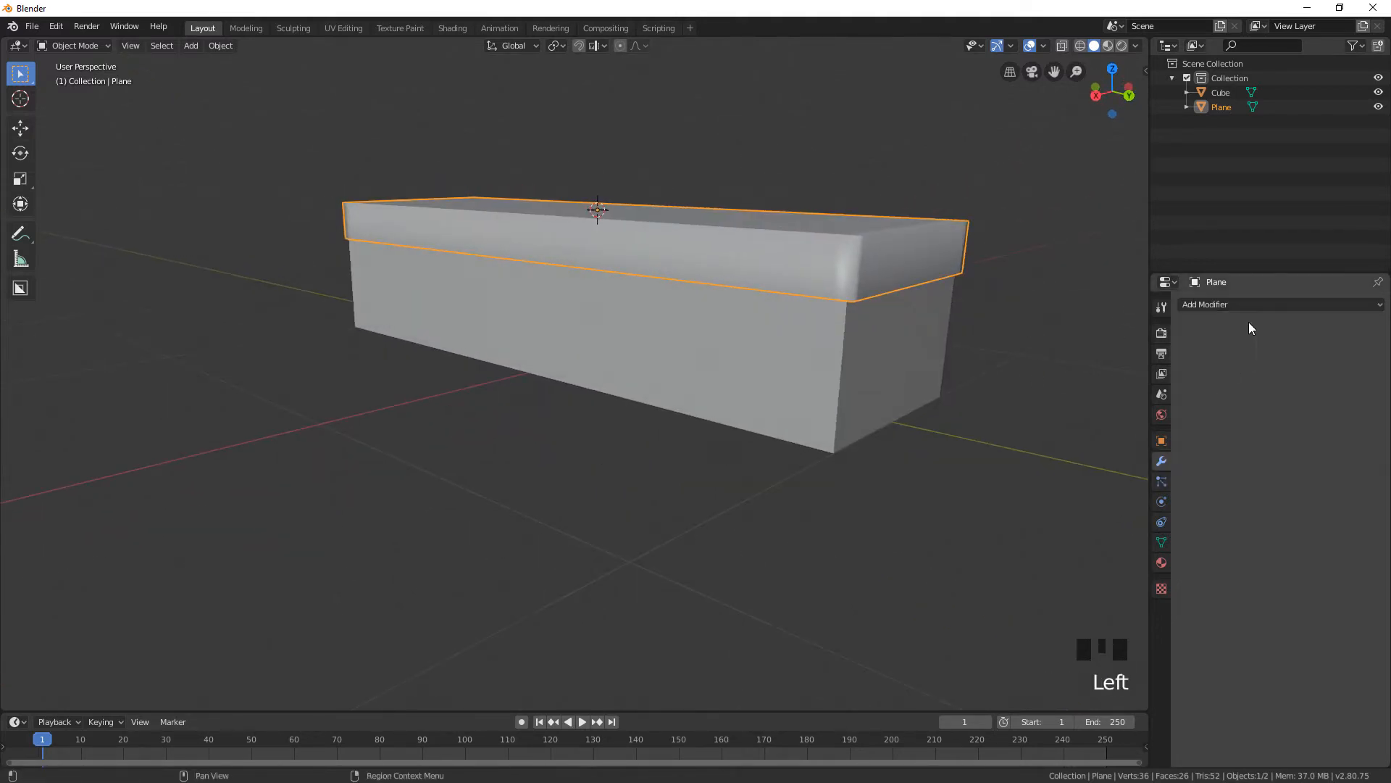
click(1251, 306)
click(1092, 355)
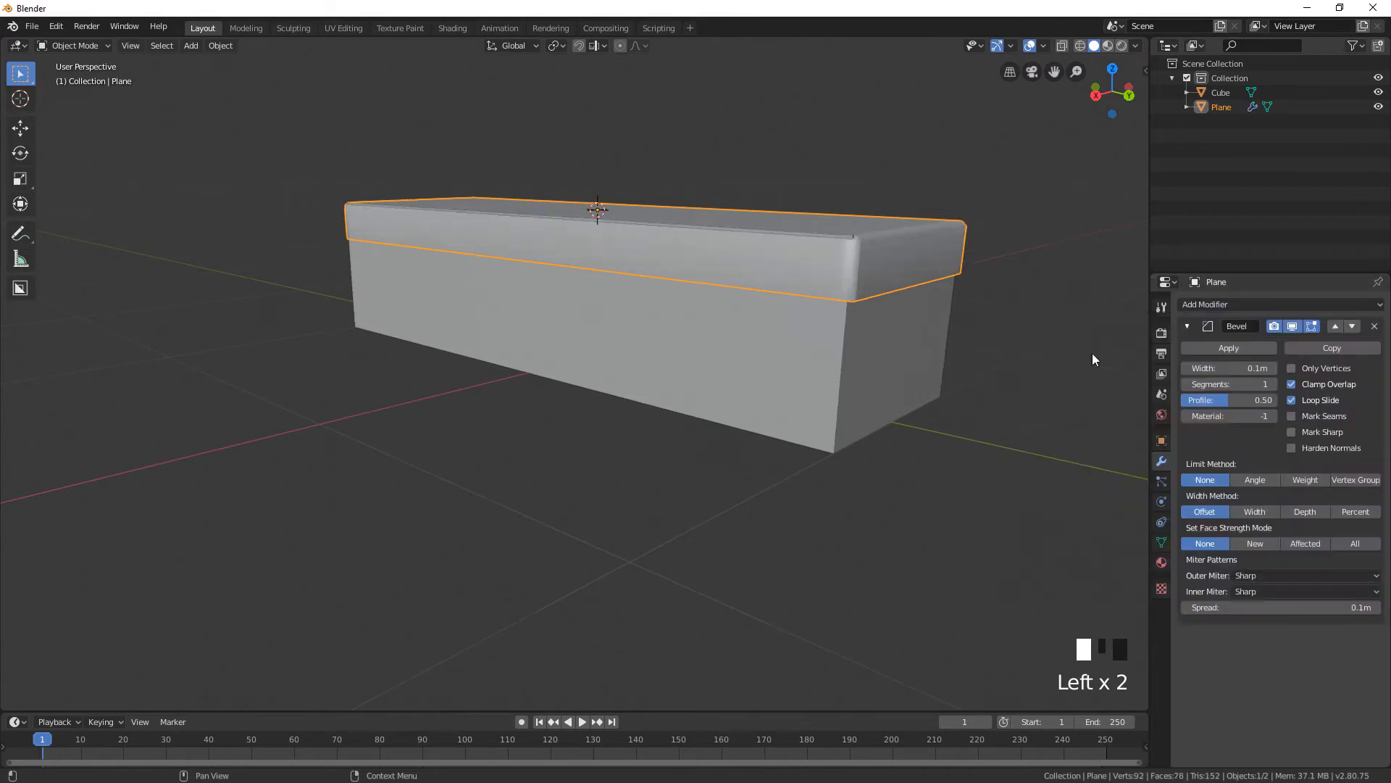
click(1255, 480)
middle_drag(1105, 364, 1065, 341)
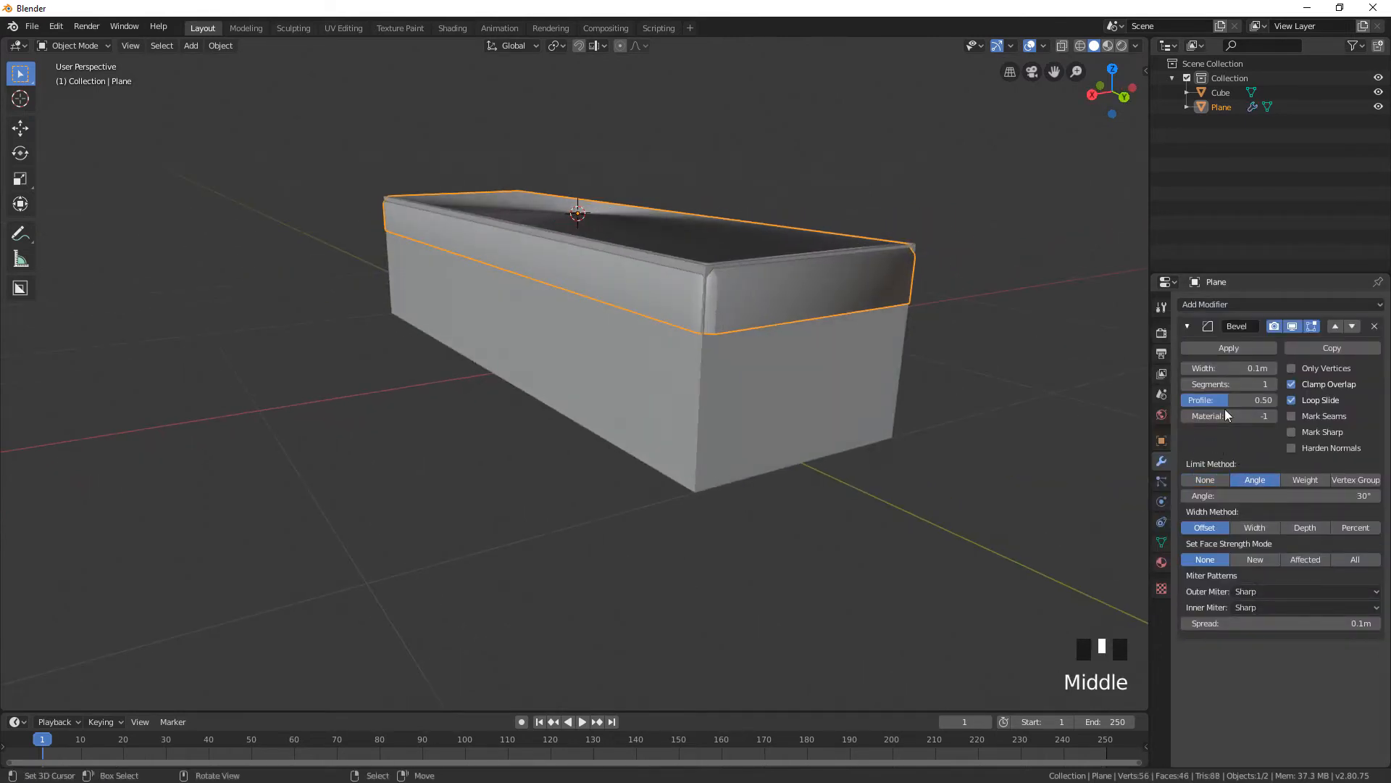
Try bevel widths of 0.01 m and 0.0025 m on the lid's Bevel modifier
click(1243, 365)
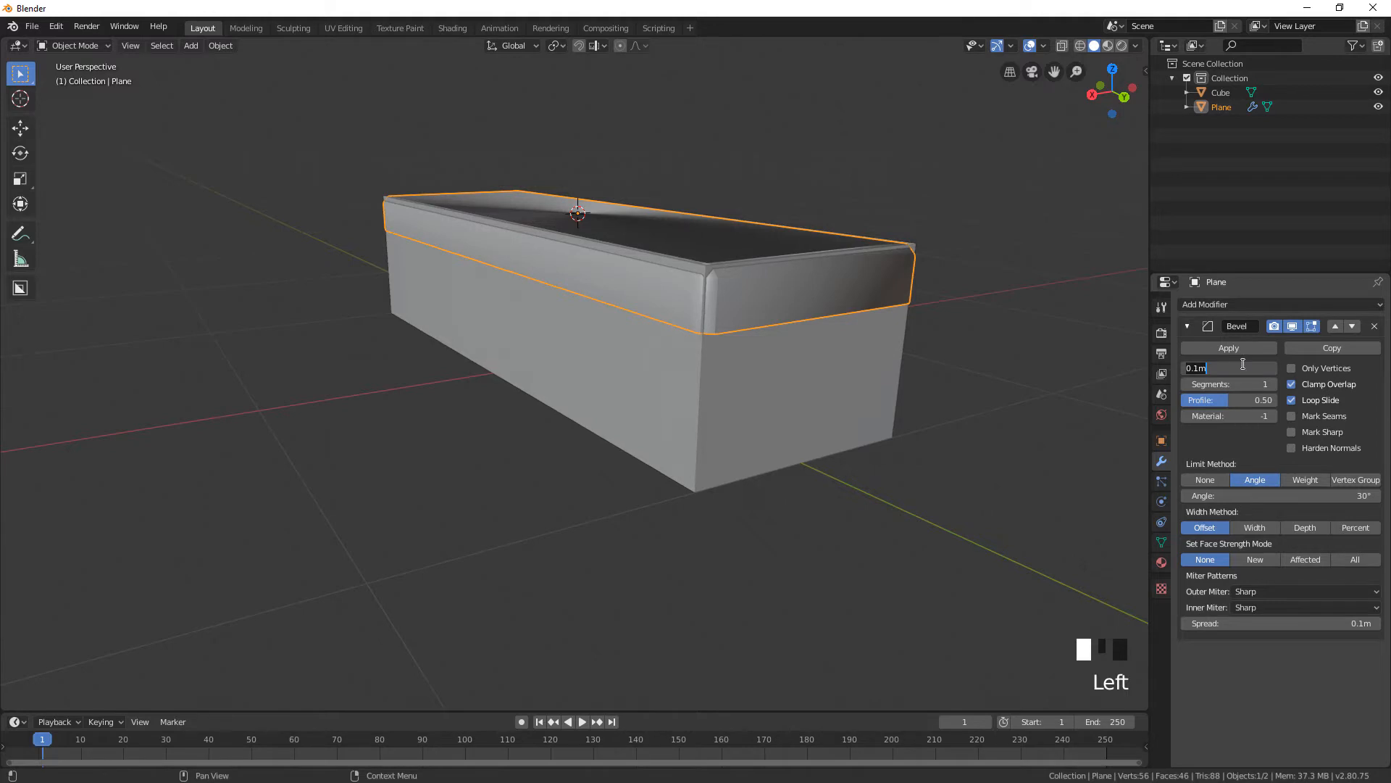
text(.01)
key(Return)
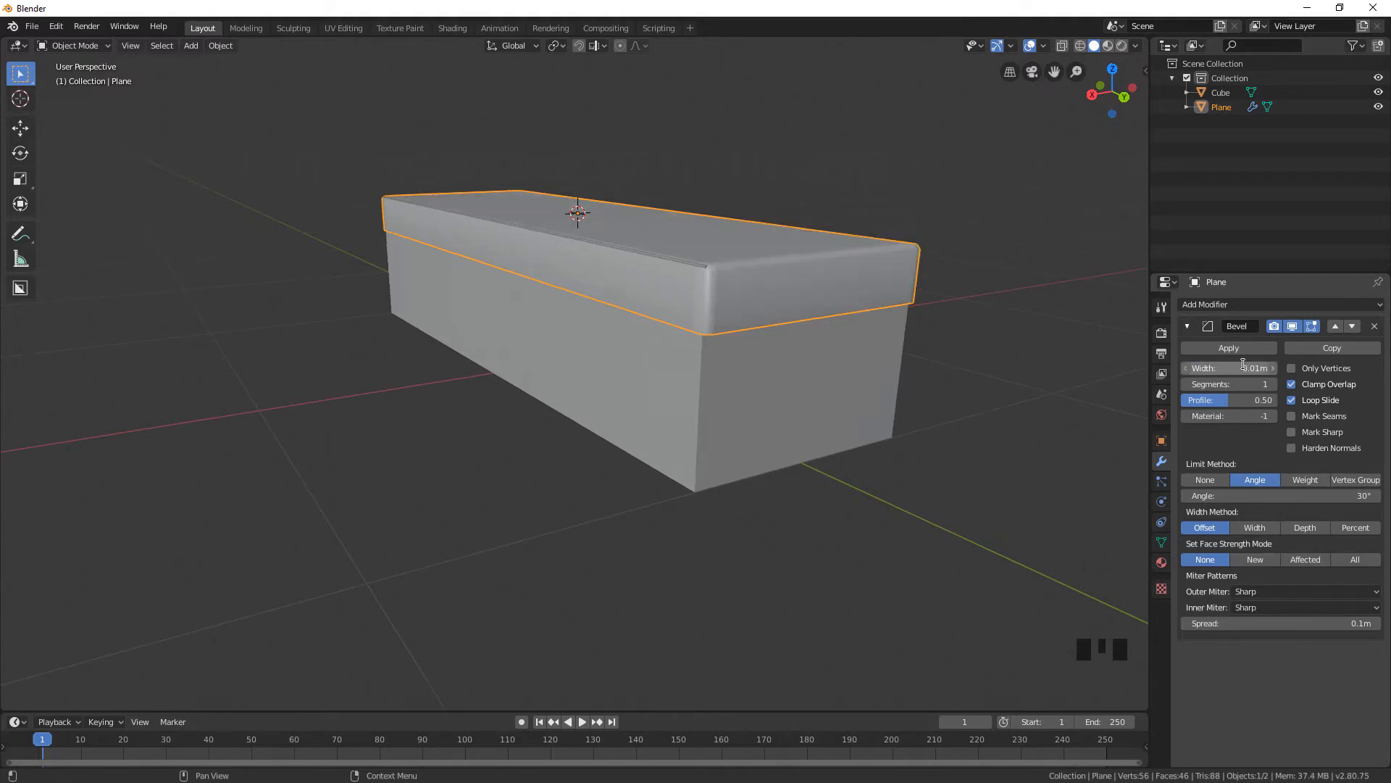
click(1243, 365)
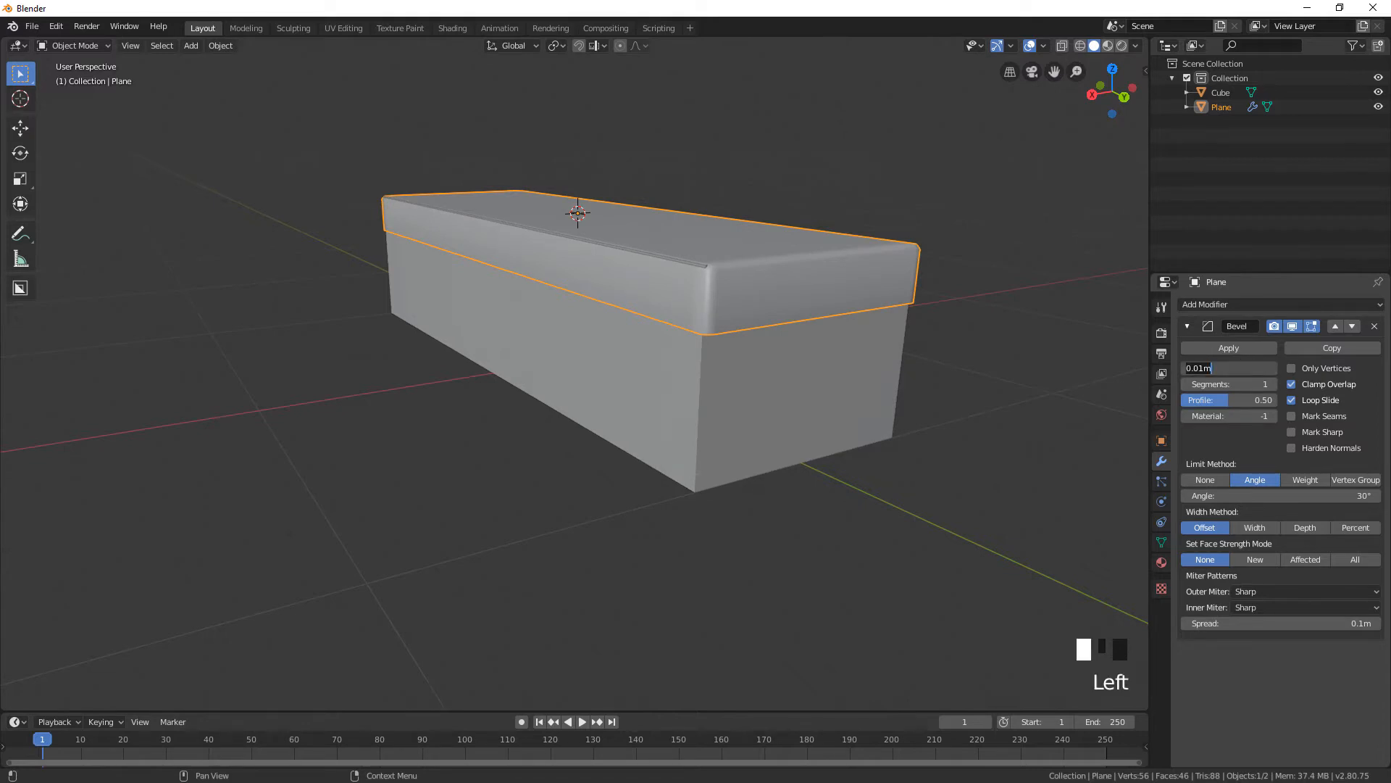
text(.0025)
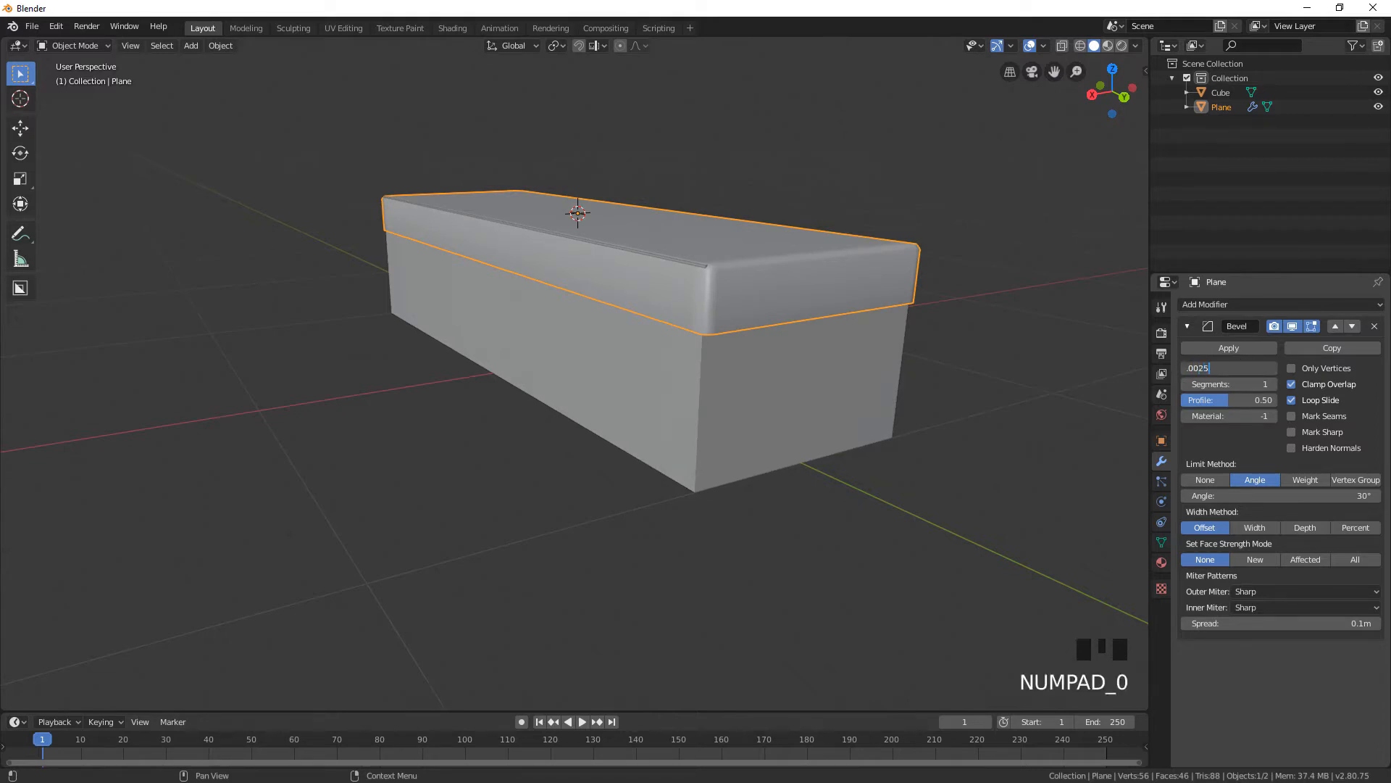
key(Return)
middle_drag(882, 354, 805, 328)
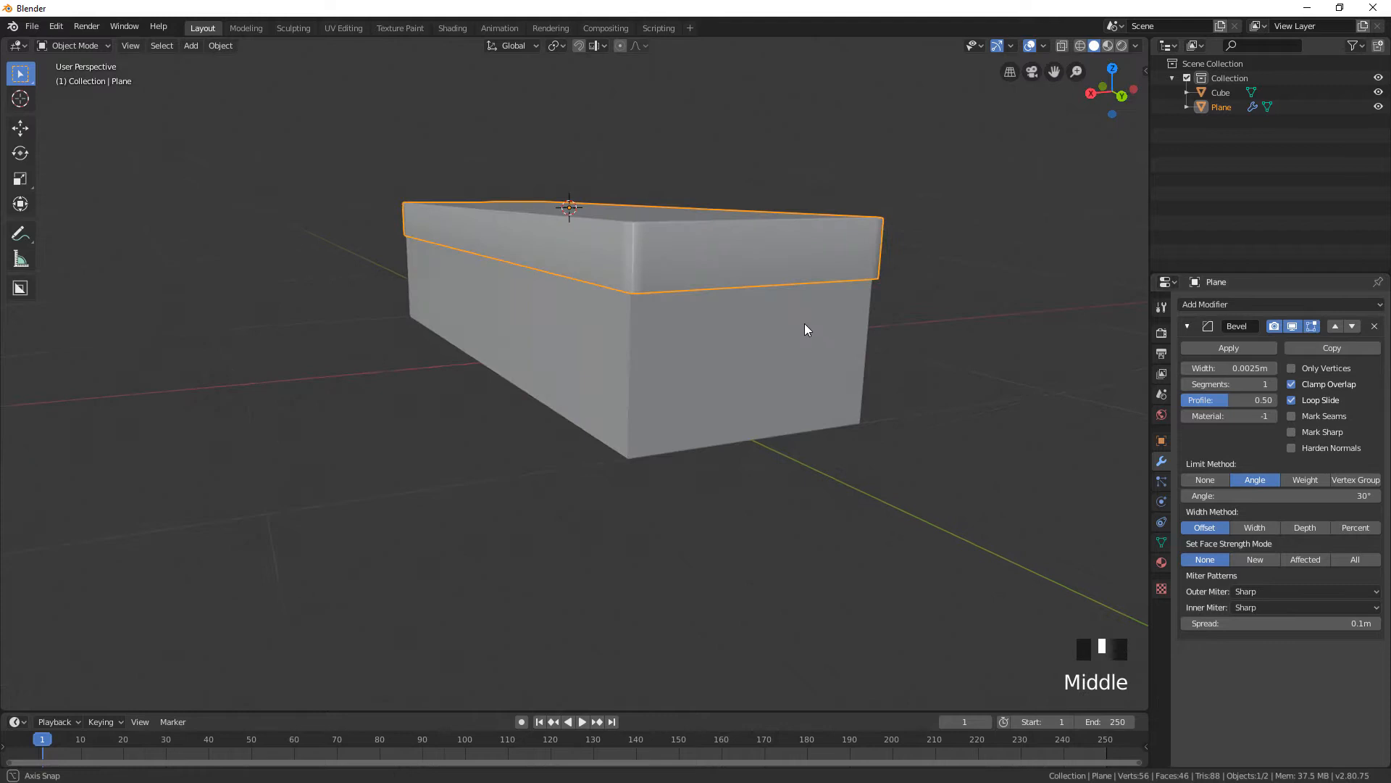
Set the lid's Bevel modifier to a width of 0.005 m and 4 segments
click(1232, 384)
click(1277, 384)
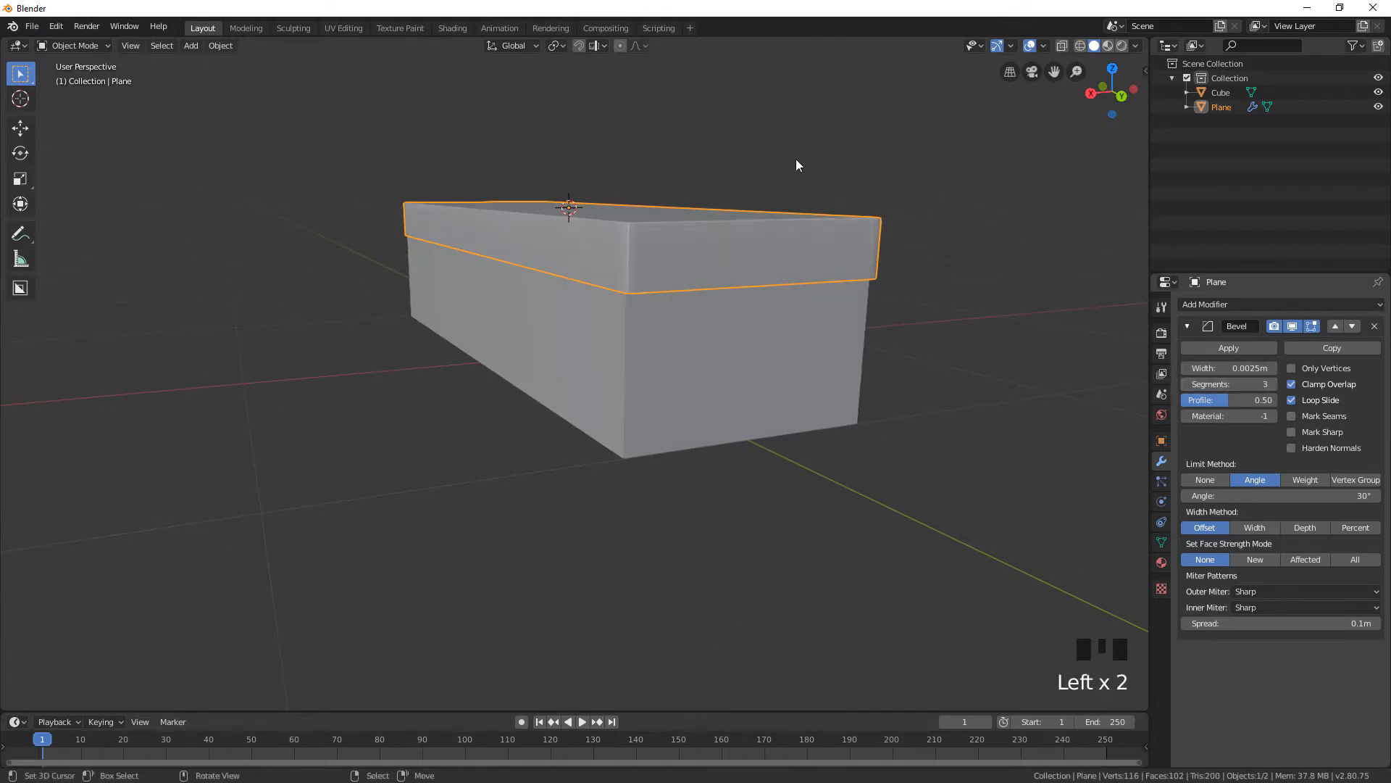
scroll(812, 171, up, 2)
click(1251, 366)
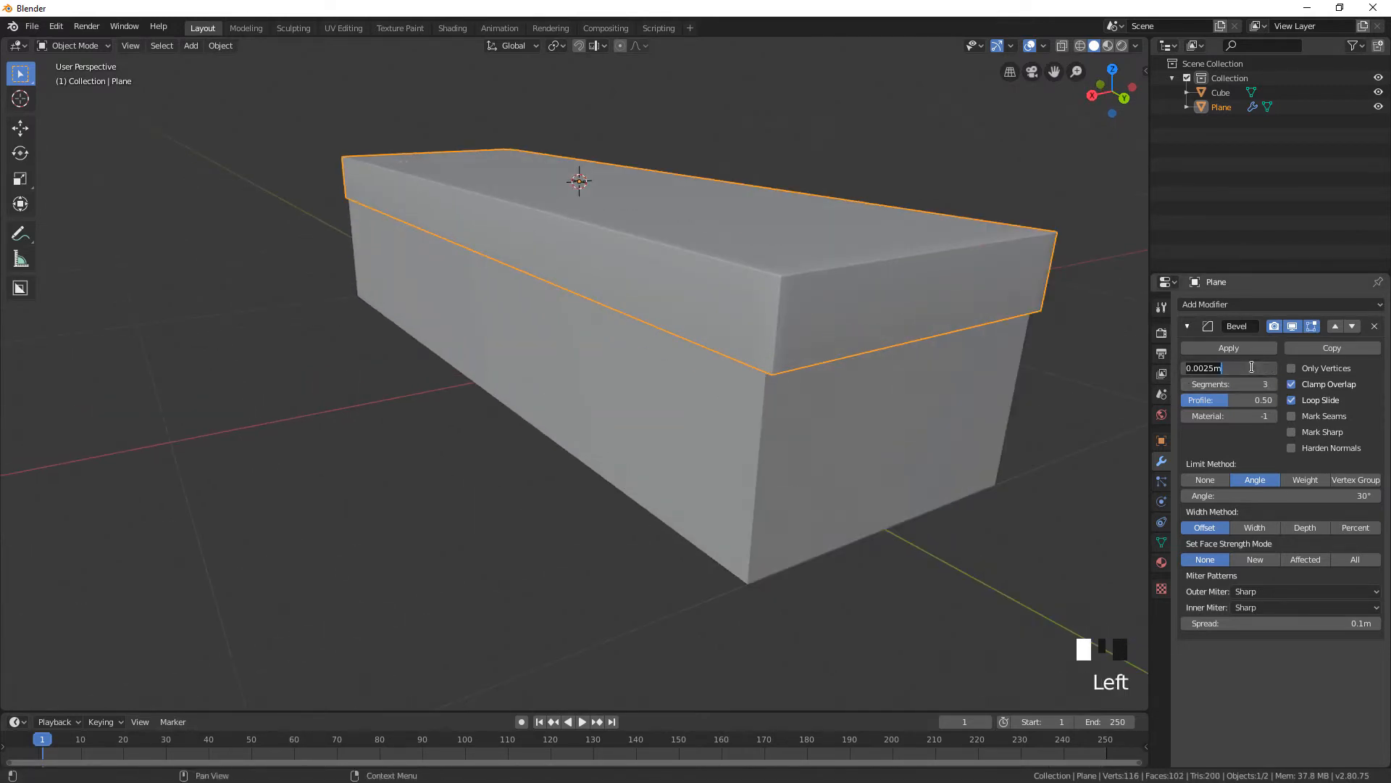
key(BackSpace)
key(BackSpace)
text(5)
key(Return)
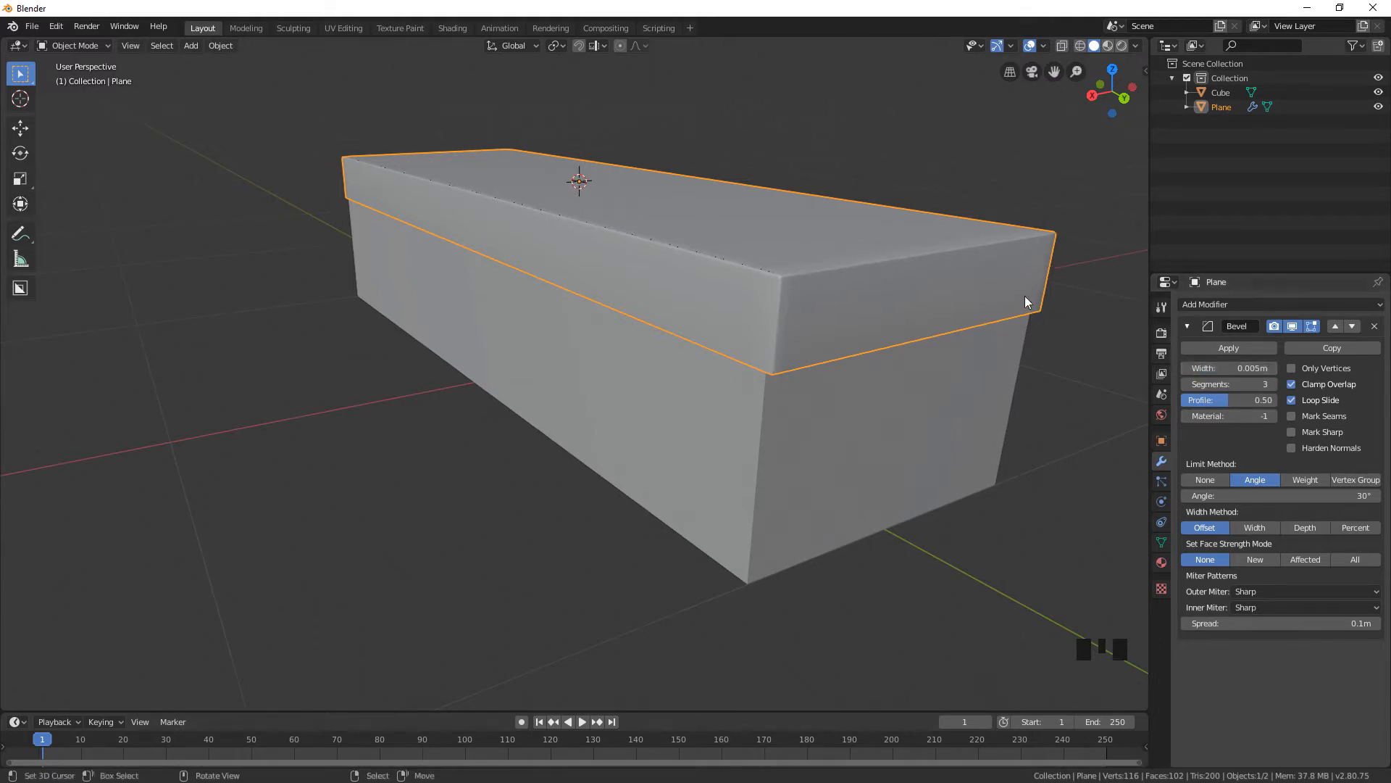
mouse_move(1033, 250)
middle_down()
mouse_move(1011, 218)
mouse_move(1007, 257)
middle_up()
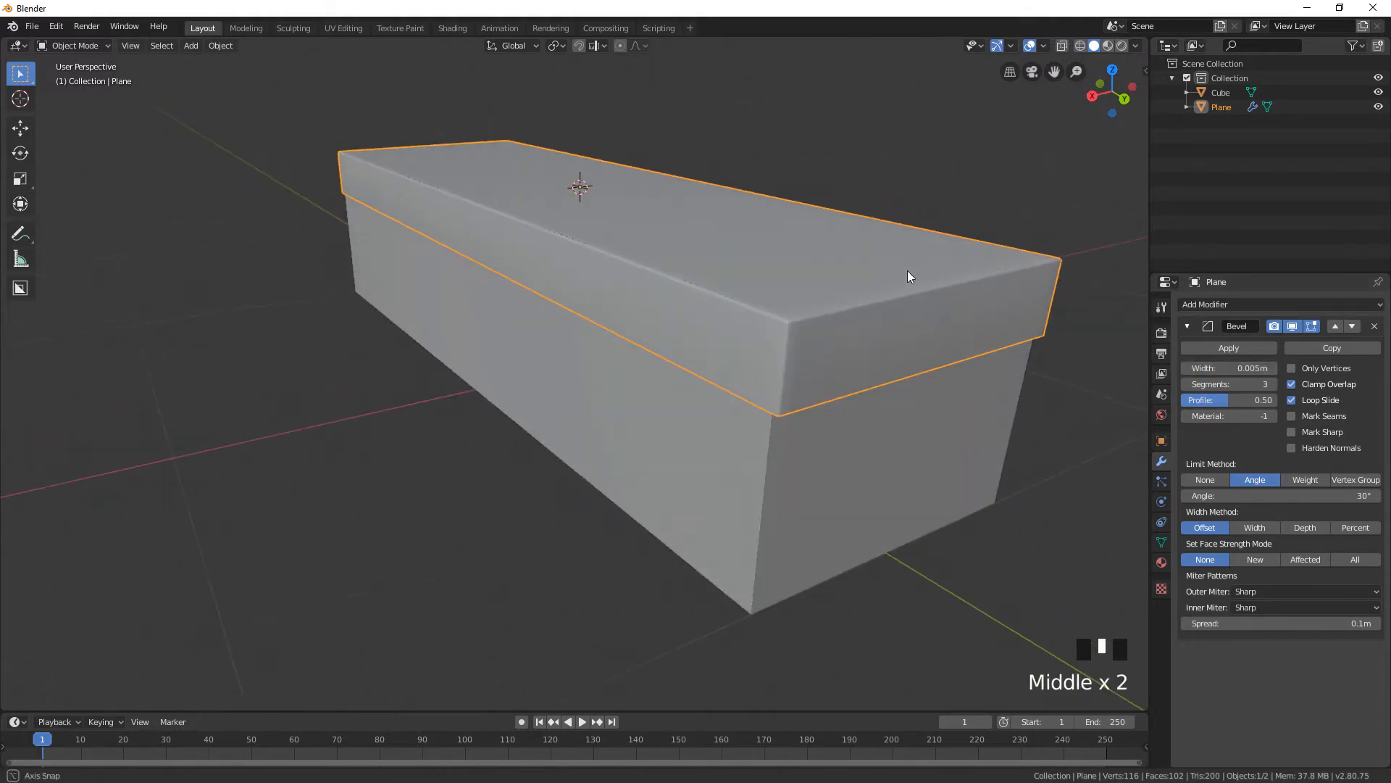
middle_drag(907, 274, 1127, 351)
click(1275, 384)
Select the box body under the lid and set it to smooth shading
click(885, 243)
key(w)
click(886, 244)
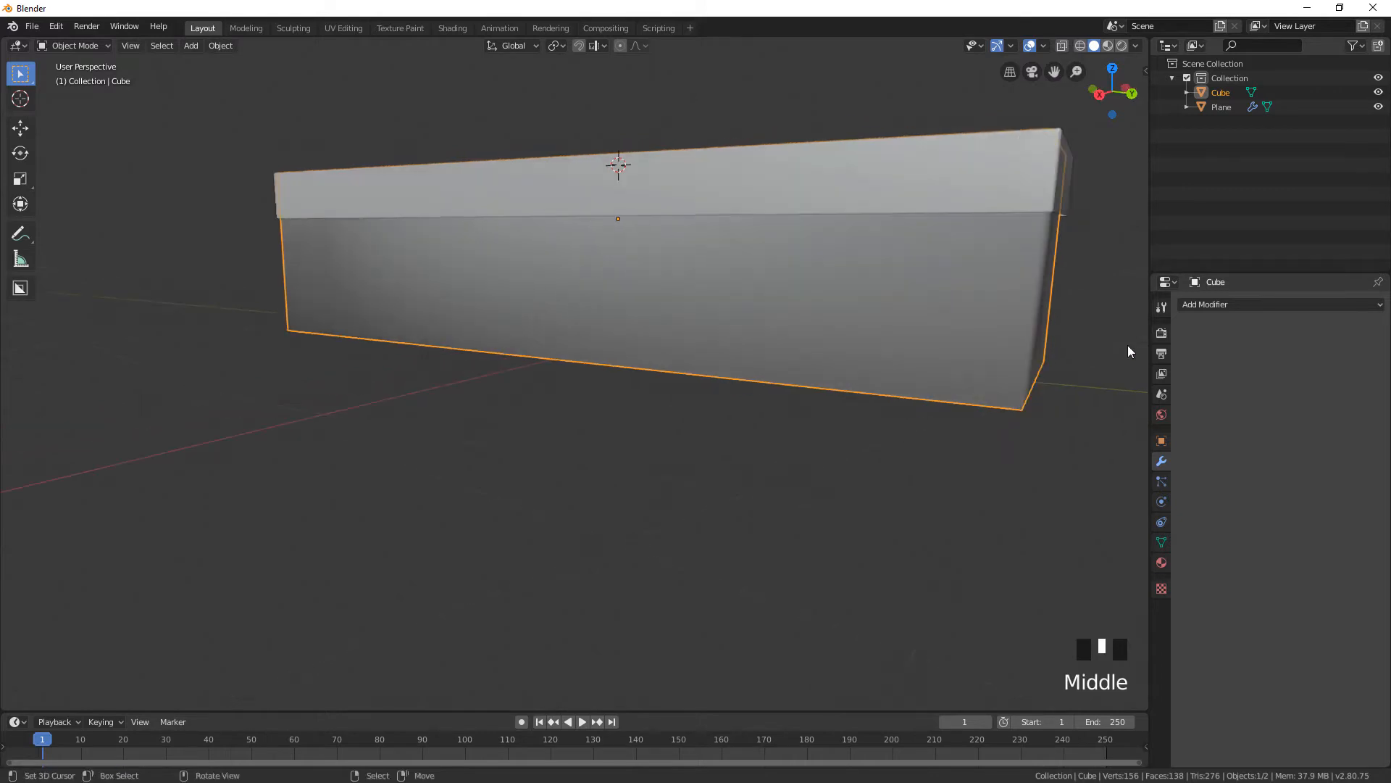
Add a Bevel modifier to the box body with a width of 0.005 m and 3 segments
click(1227, 305)
click(1245, 305)
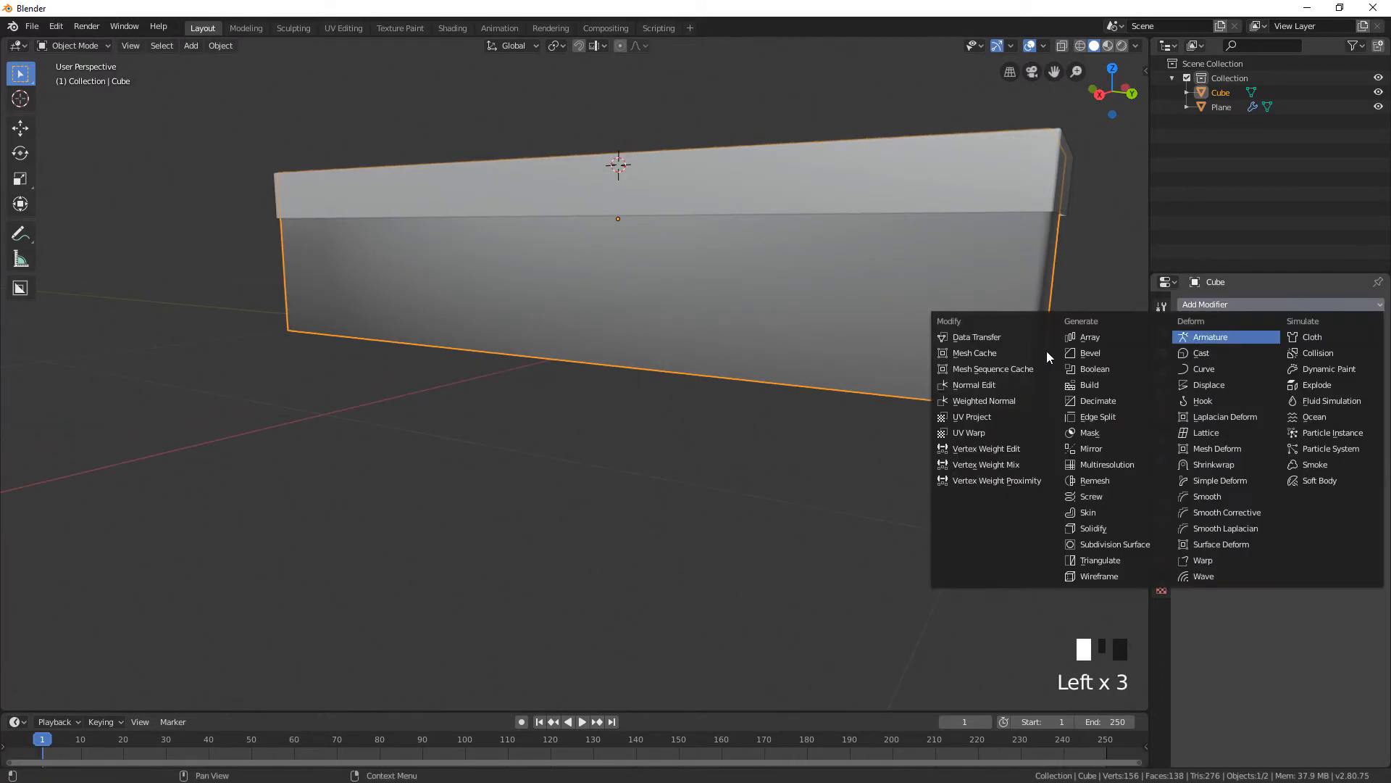
click(1091, 353)
click(1229, 368)
text(.005)
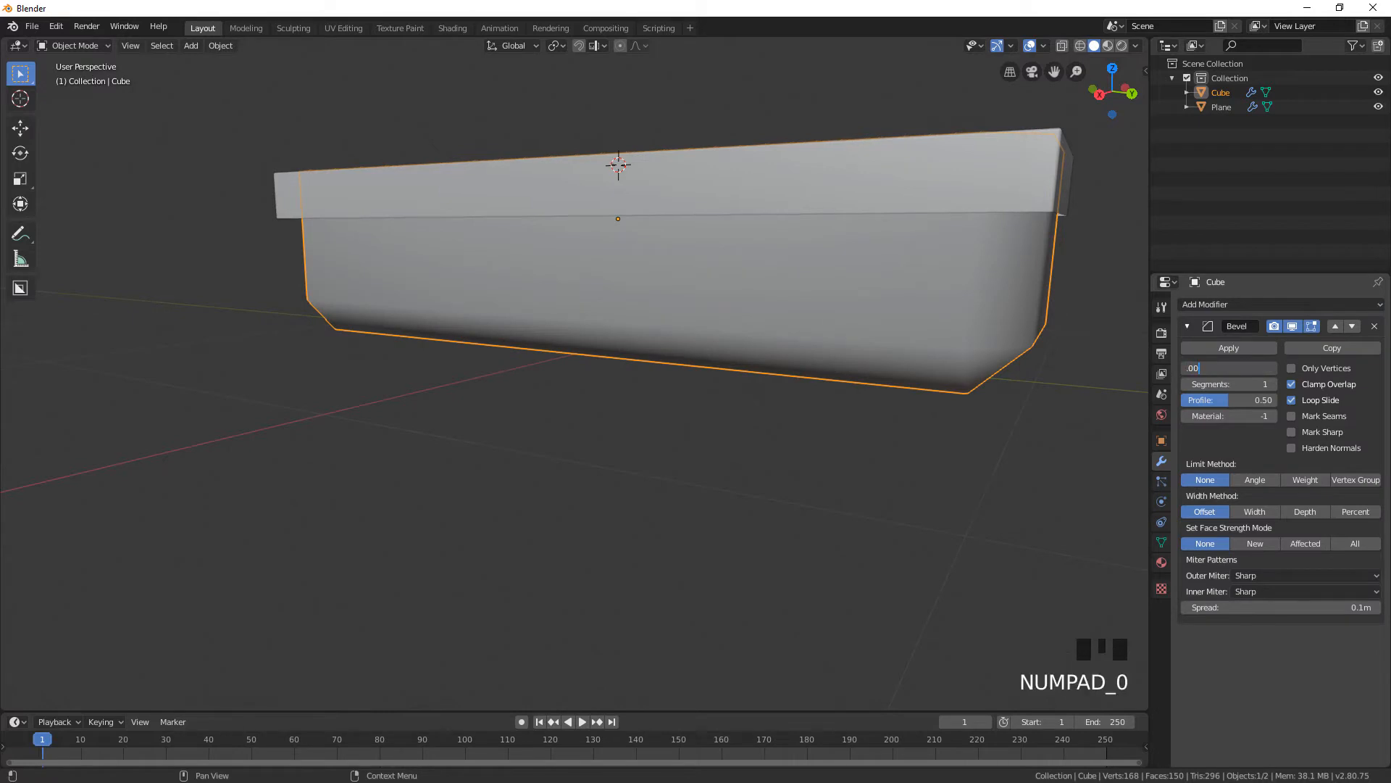
key(Return)
click(1271, 384)
click(1271, 384)
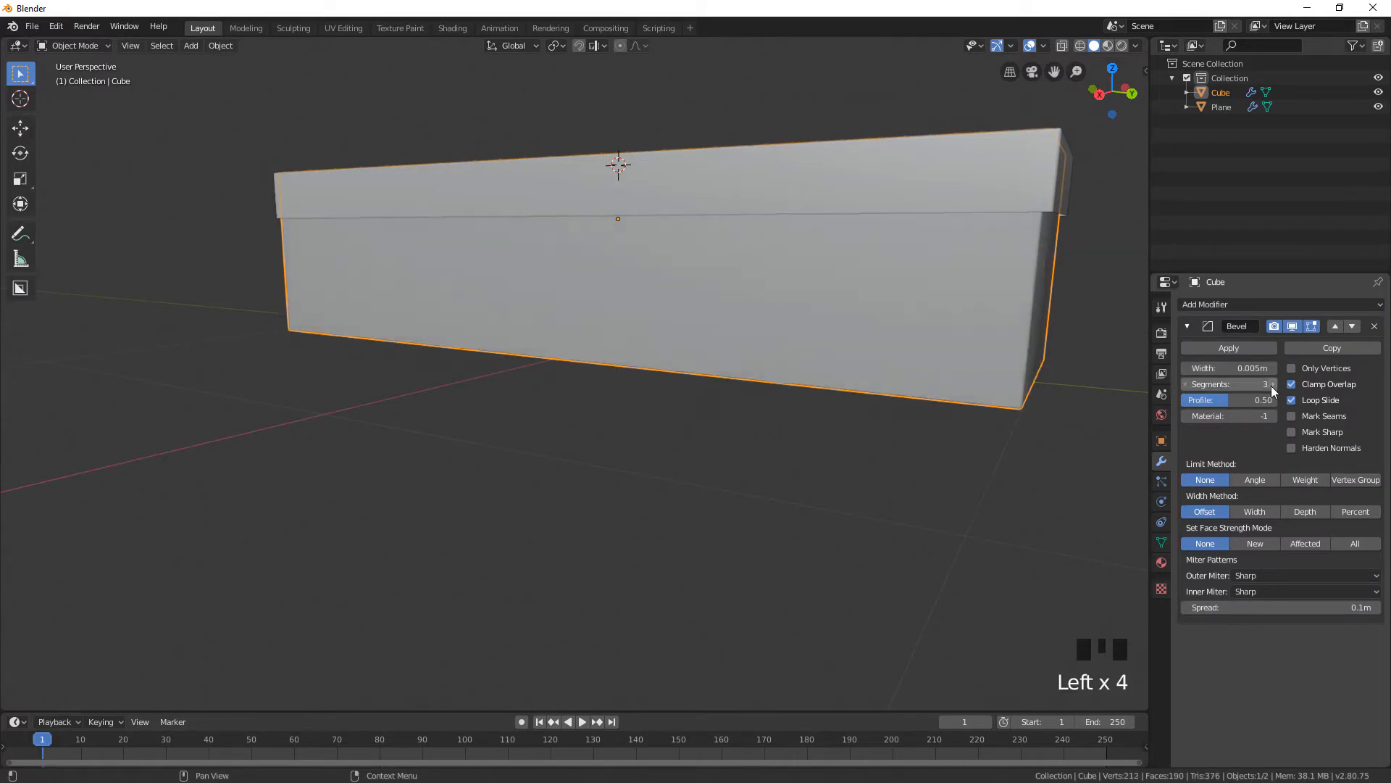
In Edit Mode, add a centred loop cut across the box body's length and bevel it about 0.97 m wide into loops near the ends
middle_drag(804, 363, 754, 283)
middle_drag(920, 242, 877, 256)
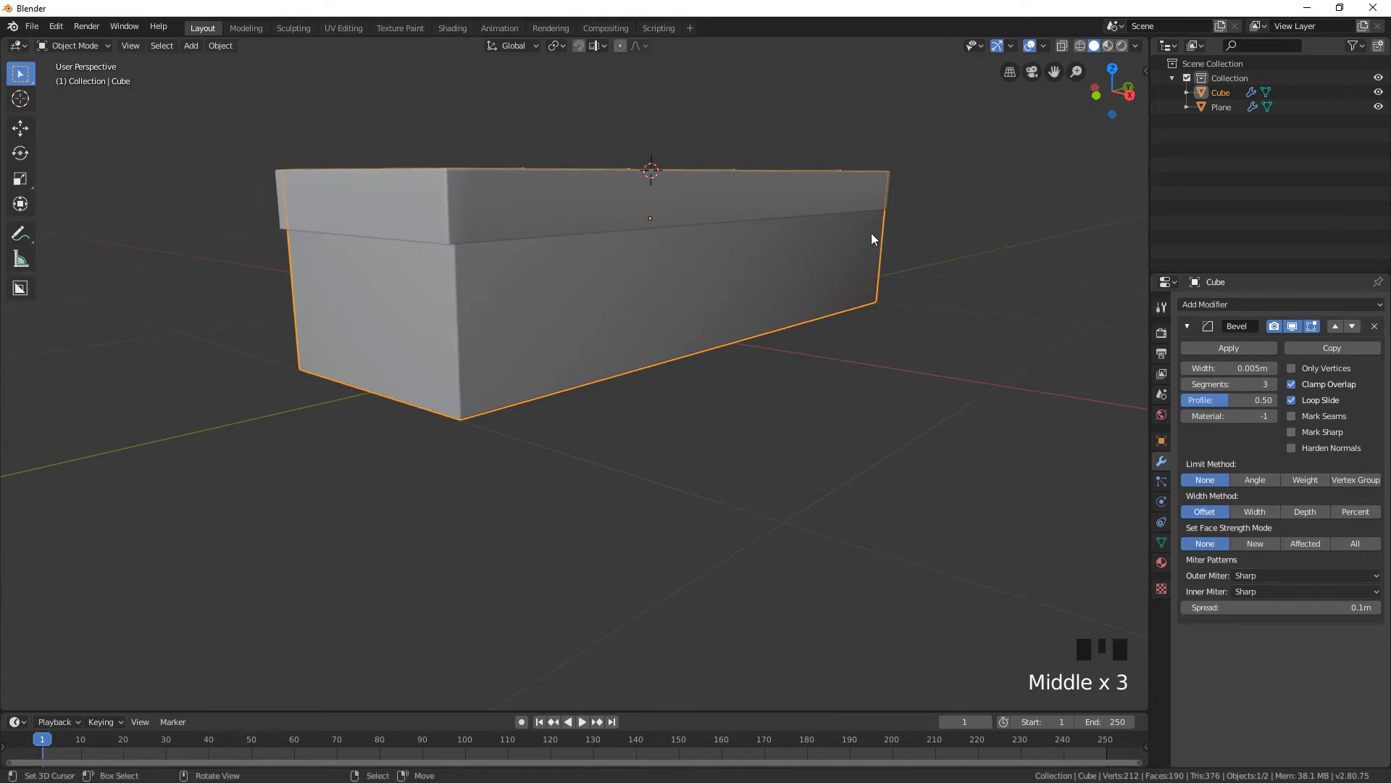
middle_drag(871, 236, 1013, 330)
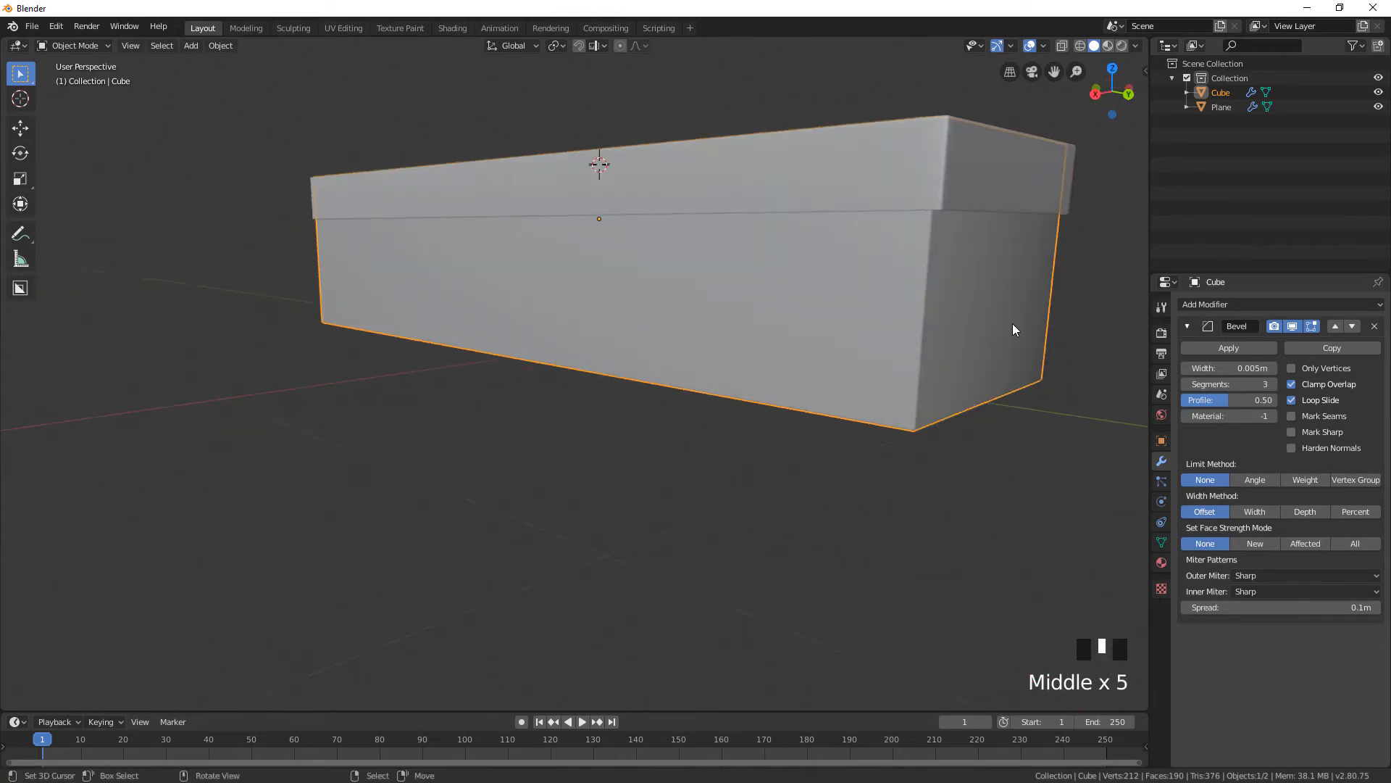
middle_drag(660, 318, 895, 286)
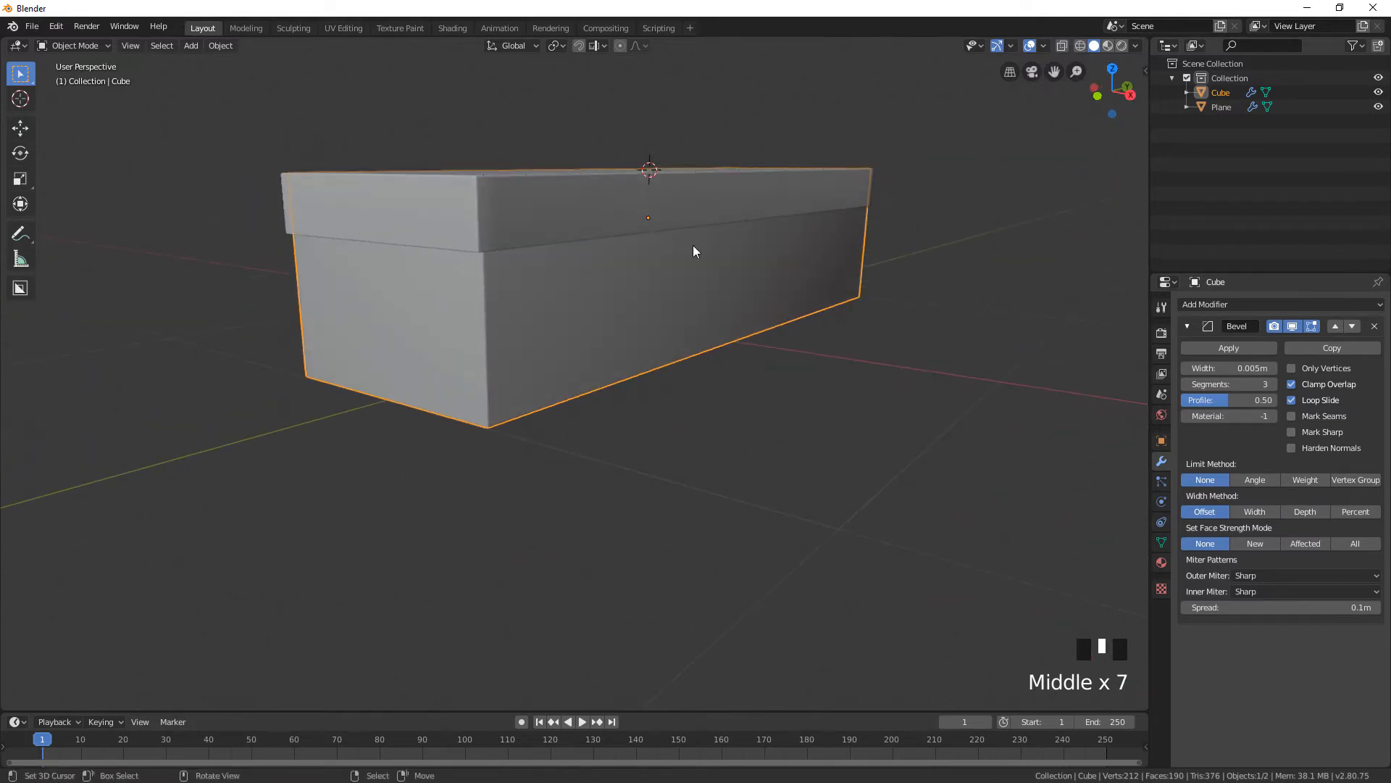
key(Tab)
key(ctrl+r)
click(696, 336)
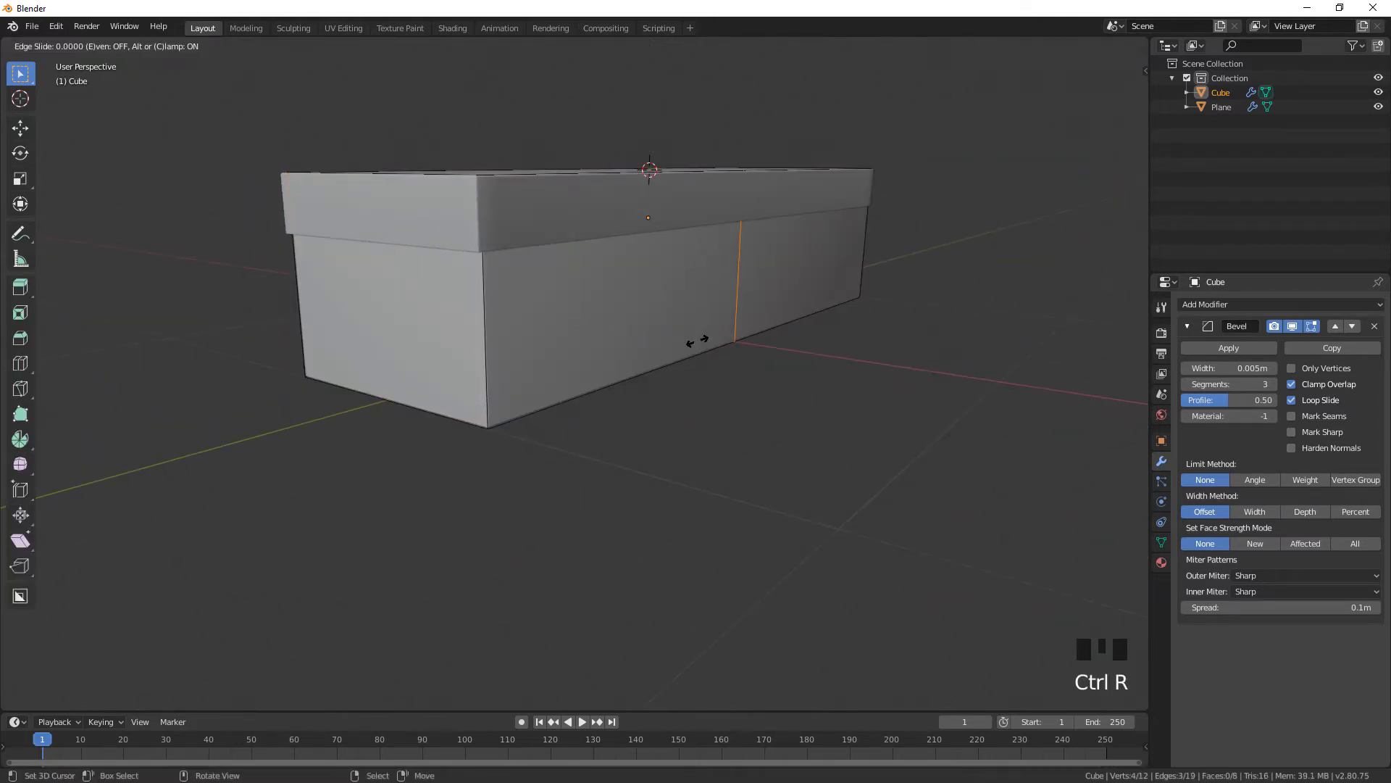
right_click(698, 339)
key(ctrl+b)
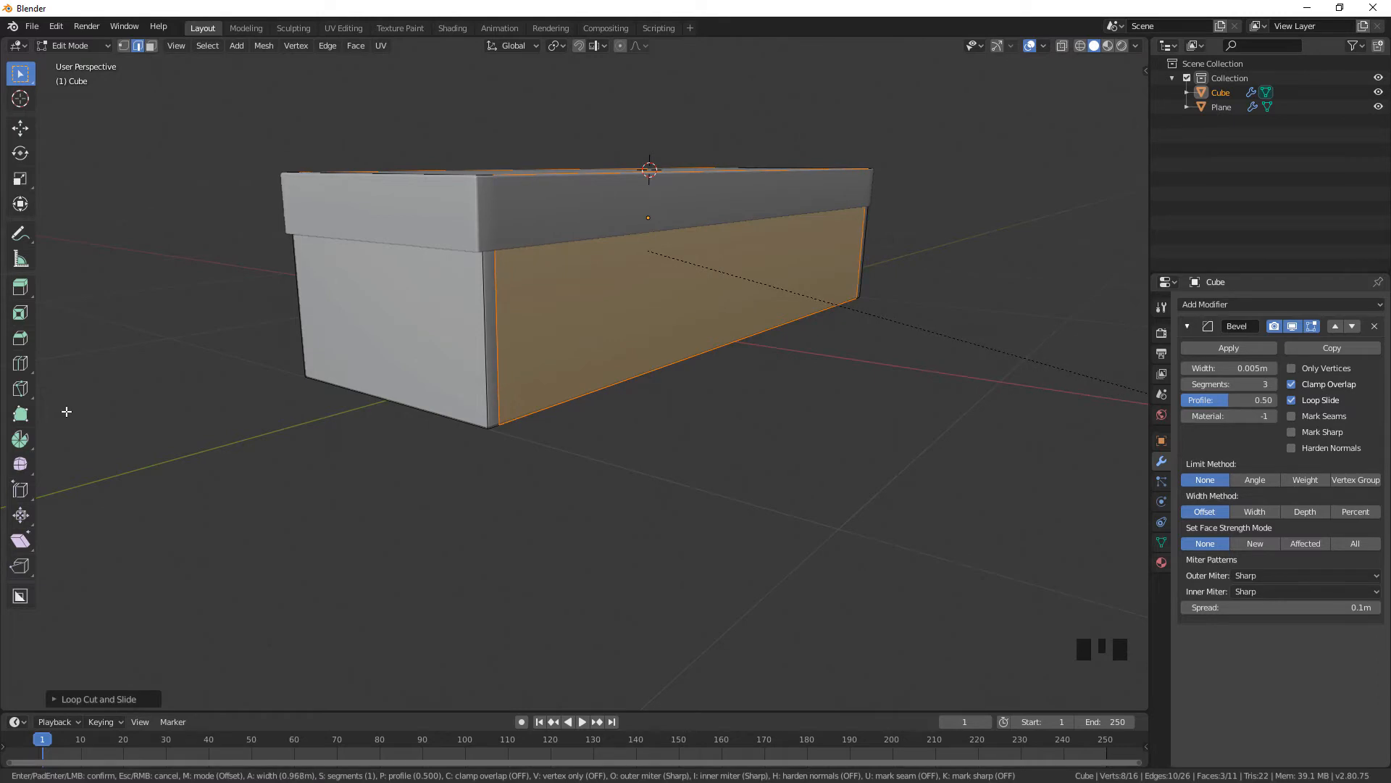
click(23, 412)
Add a centred lengthwise loop cut to the box body, bevel it into loops near the long sides, and leave Edit Mode
middle_drag(336, 444, 391, 404)
key(ctrl+r)
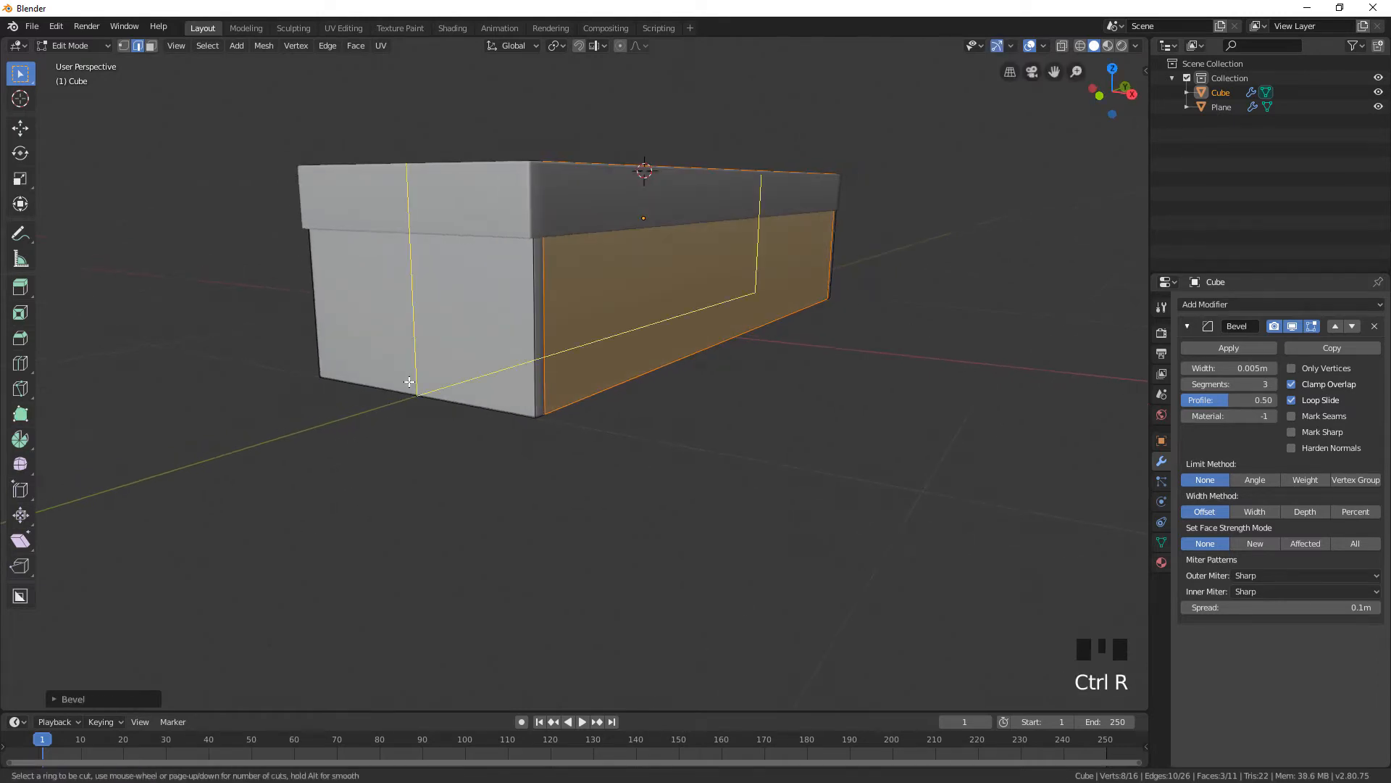
click(496, 424)
key(ctrl+b)
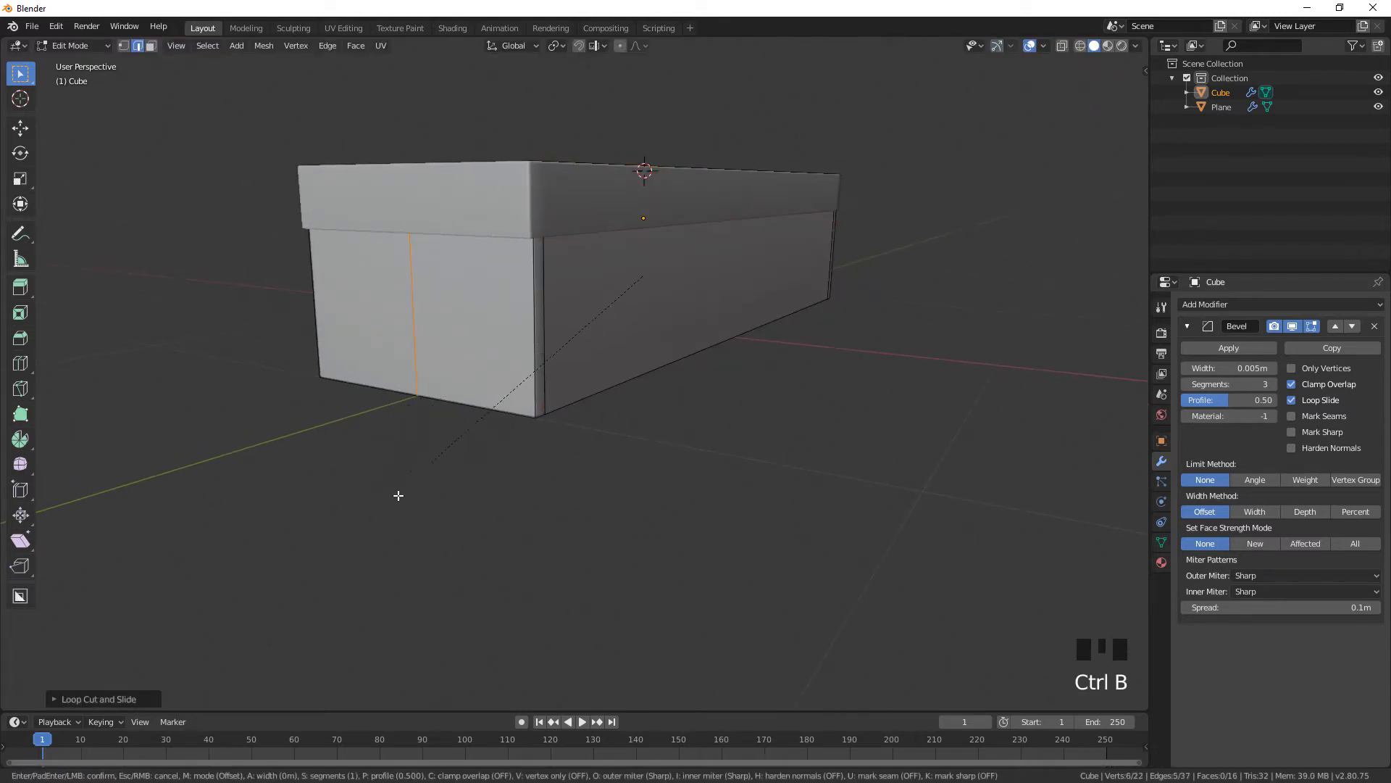
right_click(351, 544)
key(Tab)
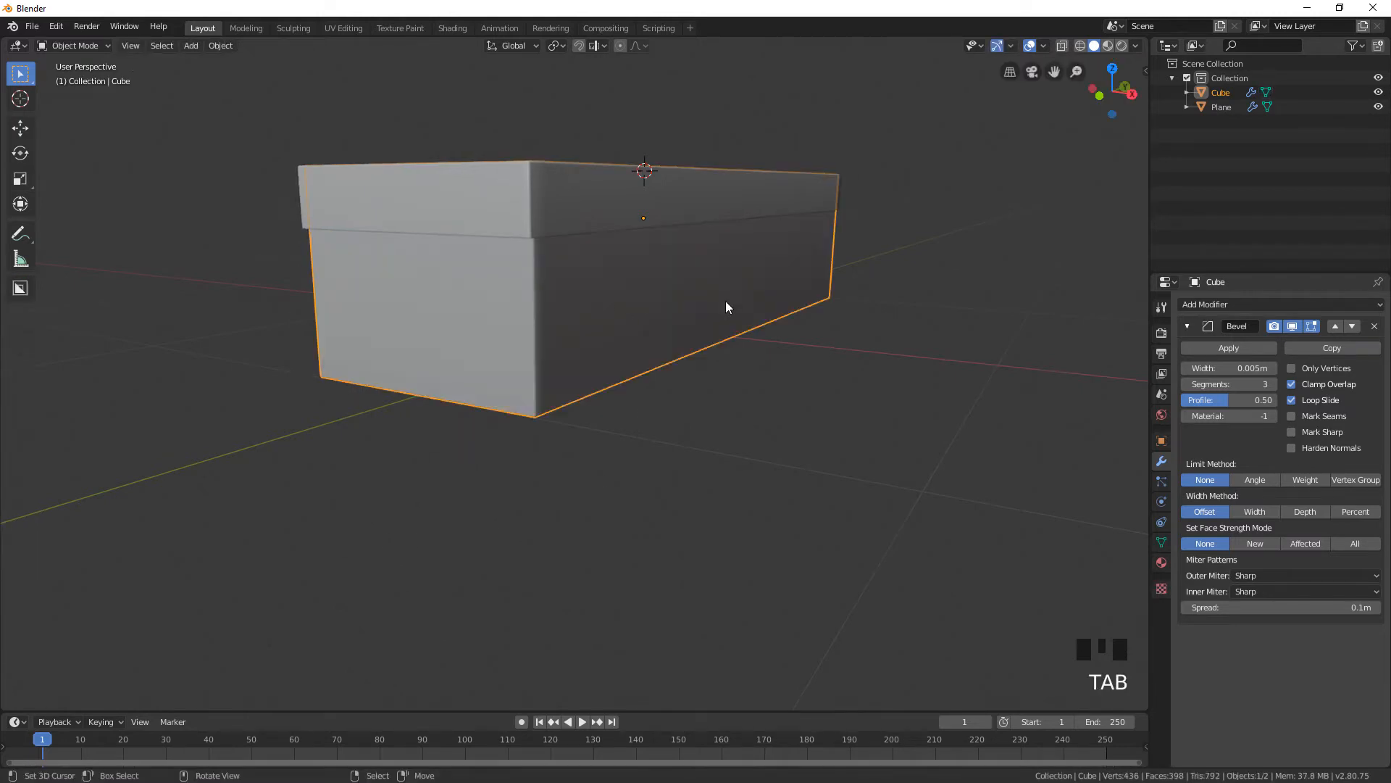
Select the lid and try its Bevel modifier with 26 segments
middle_drag(791, 288, 915, 284)
scroll(788, 263, down, 2)
click(771, 292)
key(Tab)
key(Tab)
middle_drag(851, 248, 841, 221)
scroll(677, 221, up, 2)
click(1251, 383)
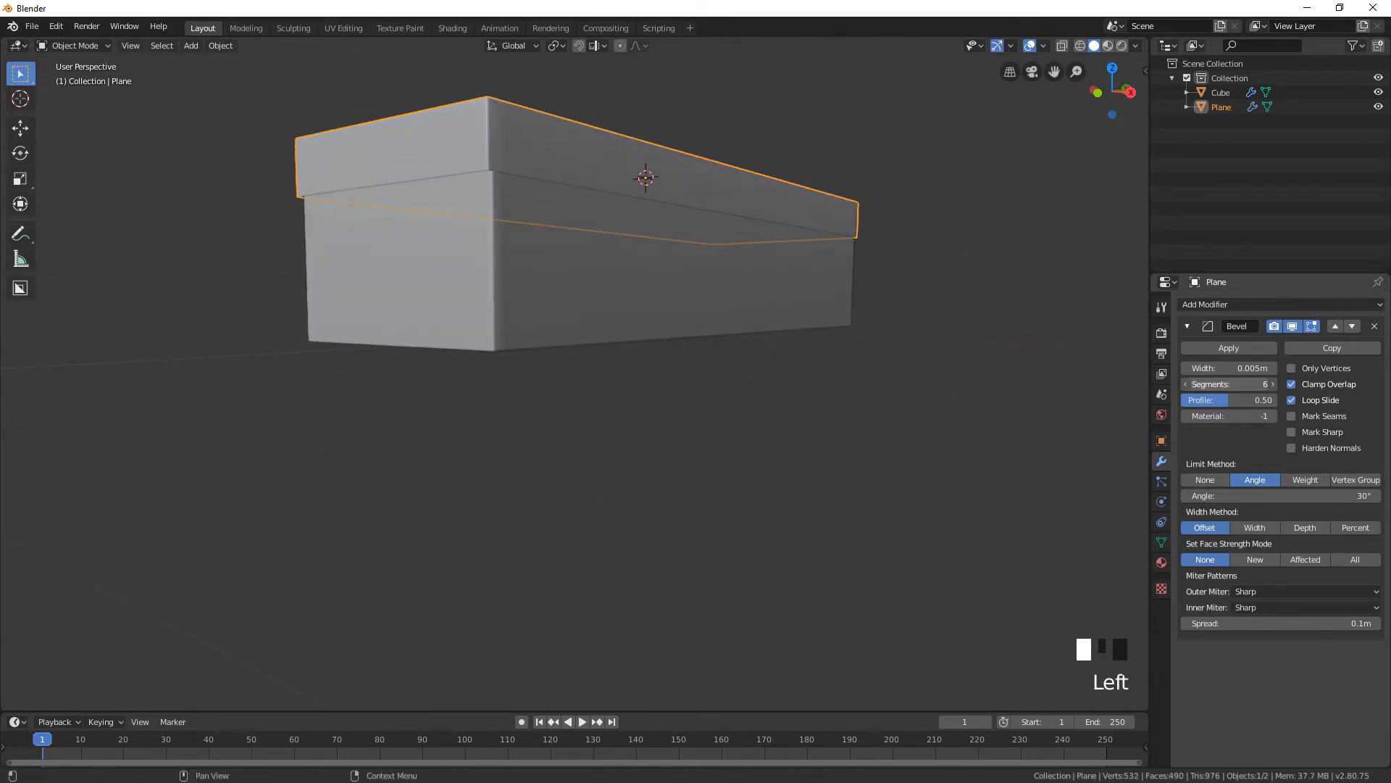
mouse_move(1252, 384)
mouse_down()
mouse_move(1304, 383)
mouse_move(1240, 383)
mouse_up()
Set the lid's bevel segments to 4
click(1239, 383)
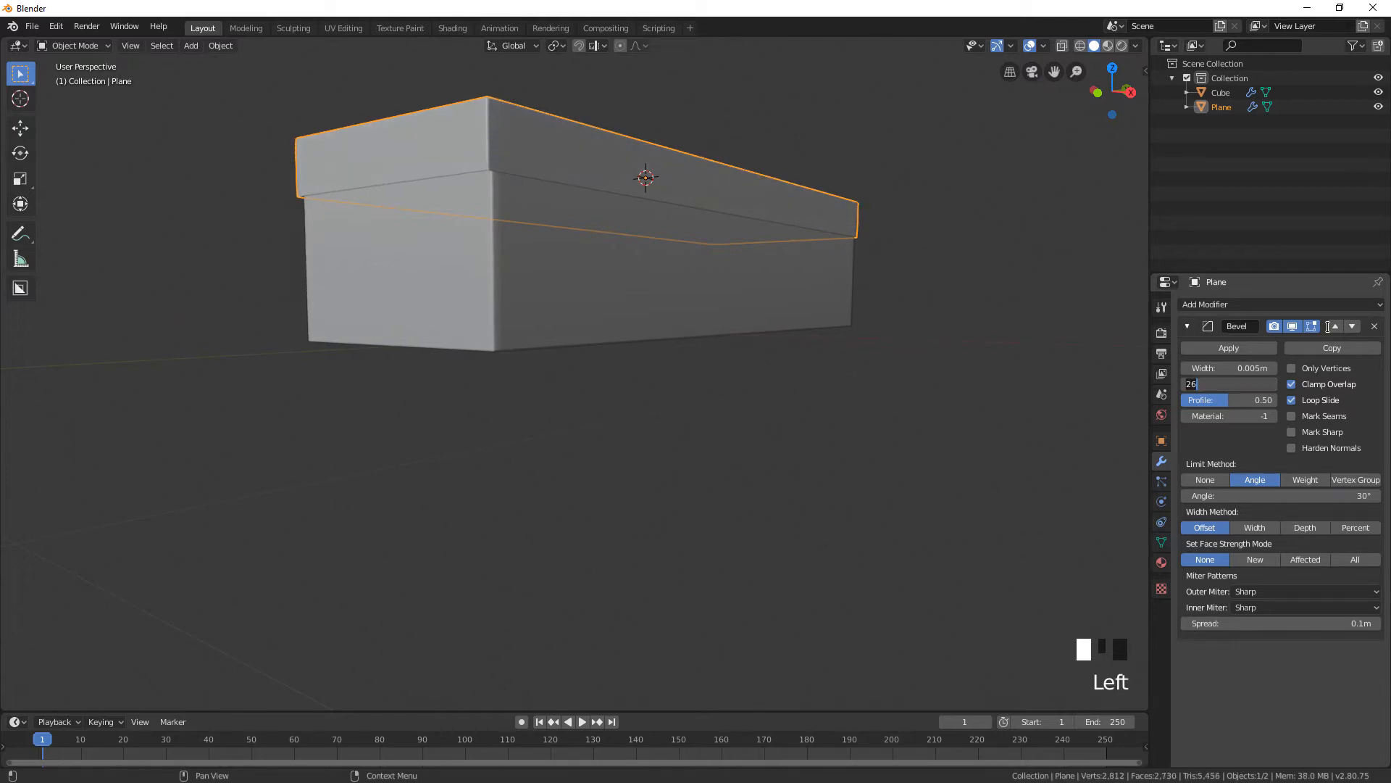
text(4)
key(BackSpace)
text(4)
key(Return)
Add a mesh plane at the 3D cursor on top of the lid
middle_drag(637, 194, 755, 186)
scroll(674, 217, up, 2)
scroll(873, 183, down, 1)
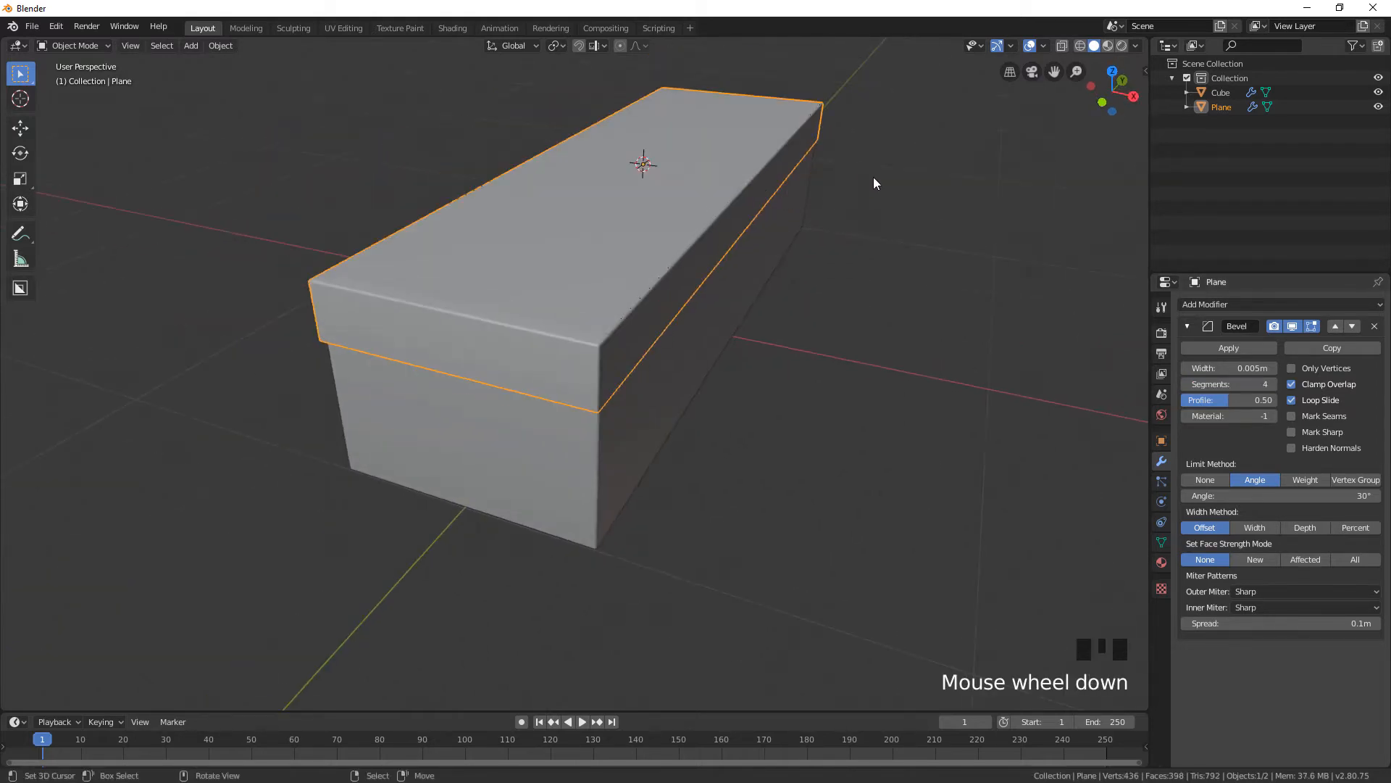
middle_drag(873, 183, 831, 166)
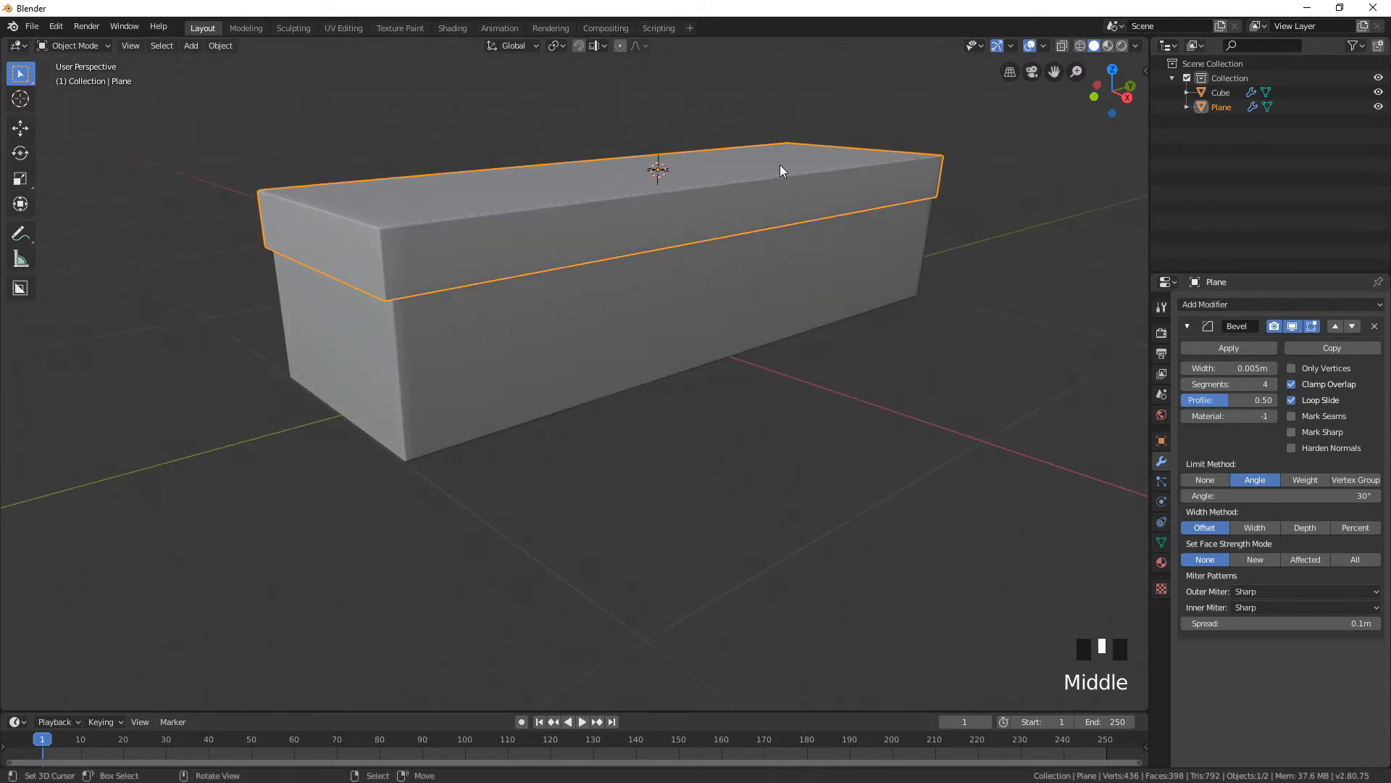
middle_drag(742, 166, 700, 163)
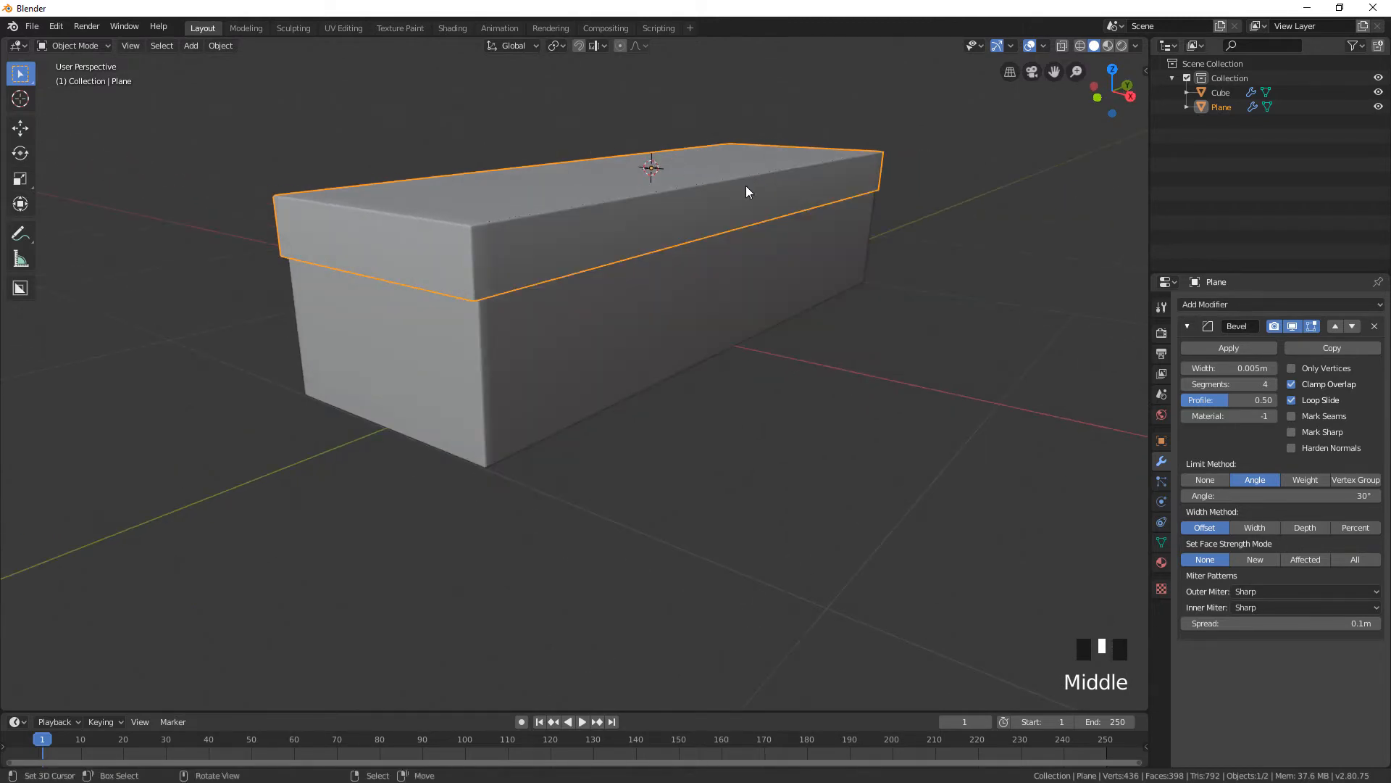
middle_drag(730, 271, 747, 232)
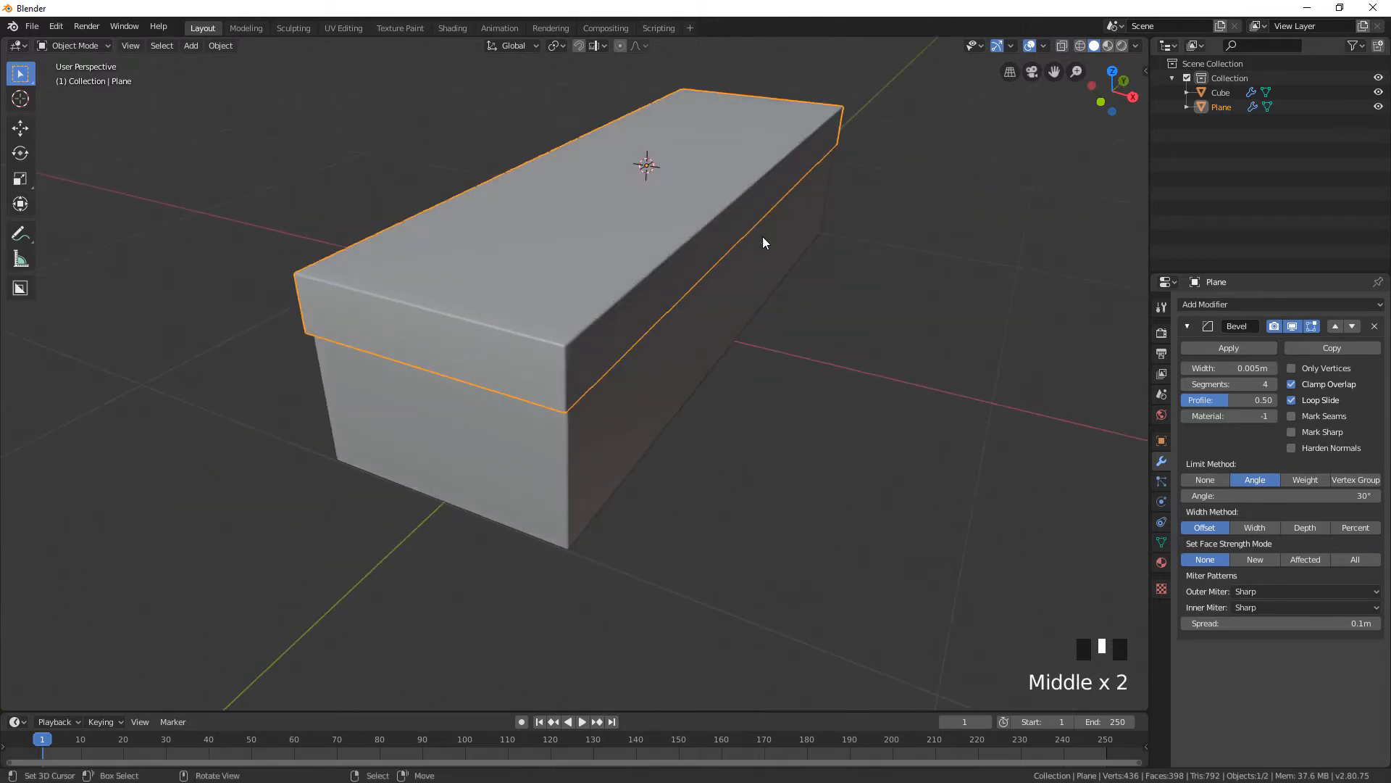
key(shift+a)
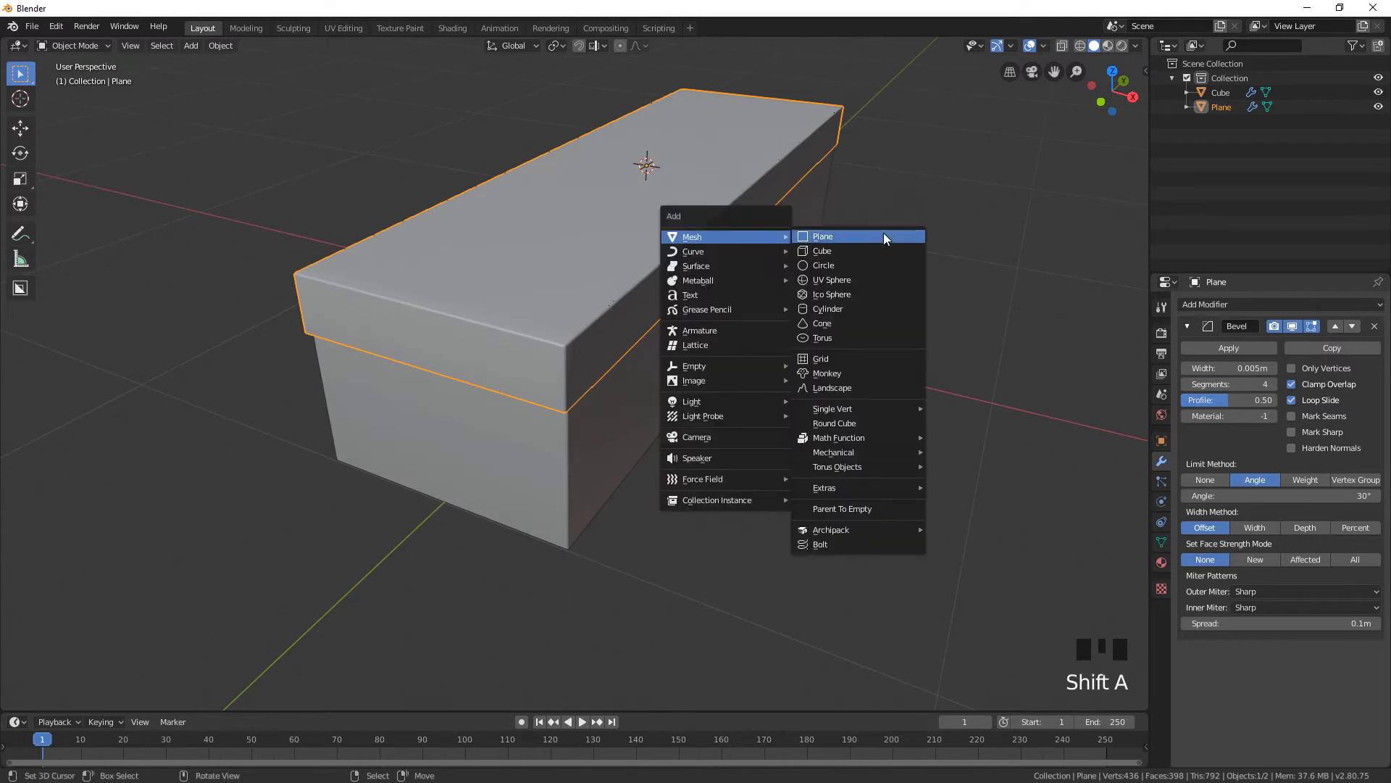
click(864, 235)
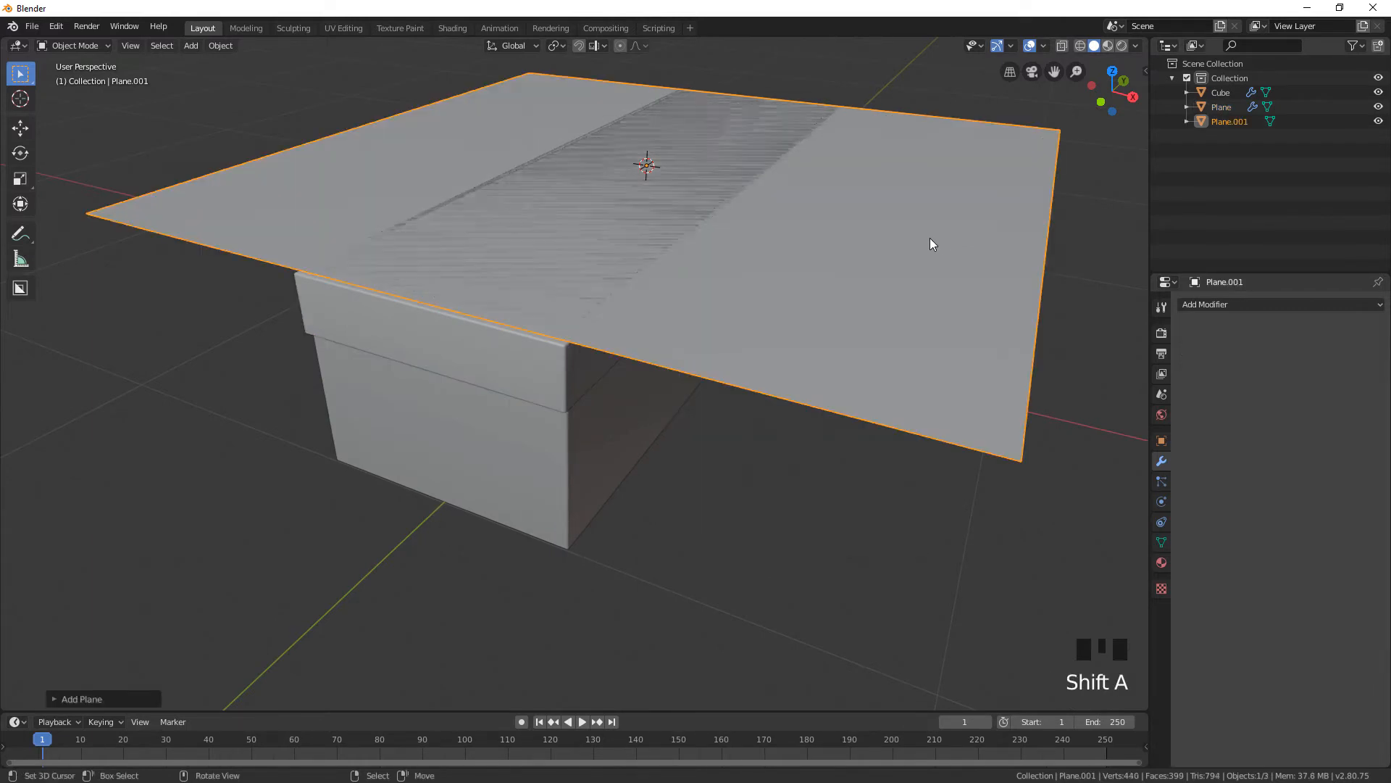
Scale the new plane along Y to about 0.068, making a narrow strip across the middle of the lid
middle_drag(929, 237, 1042, 249)
scroll(959, 220, down, 2)
key(s)
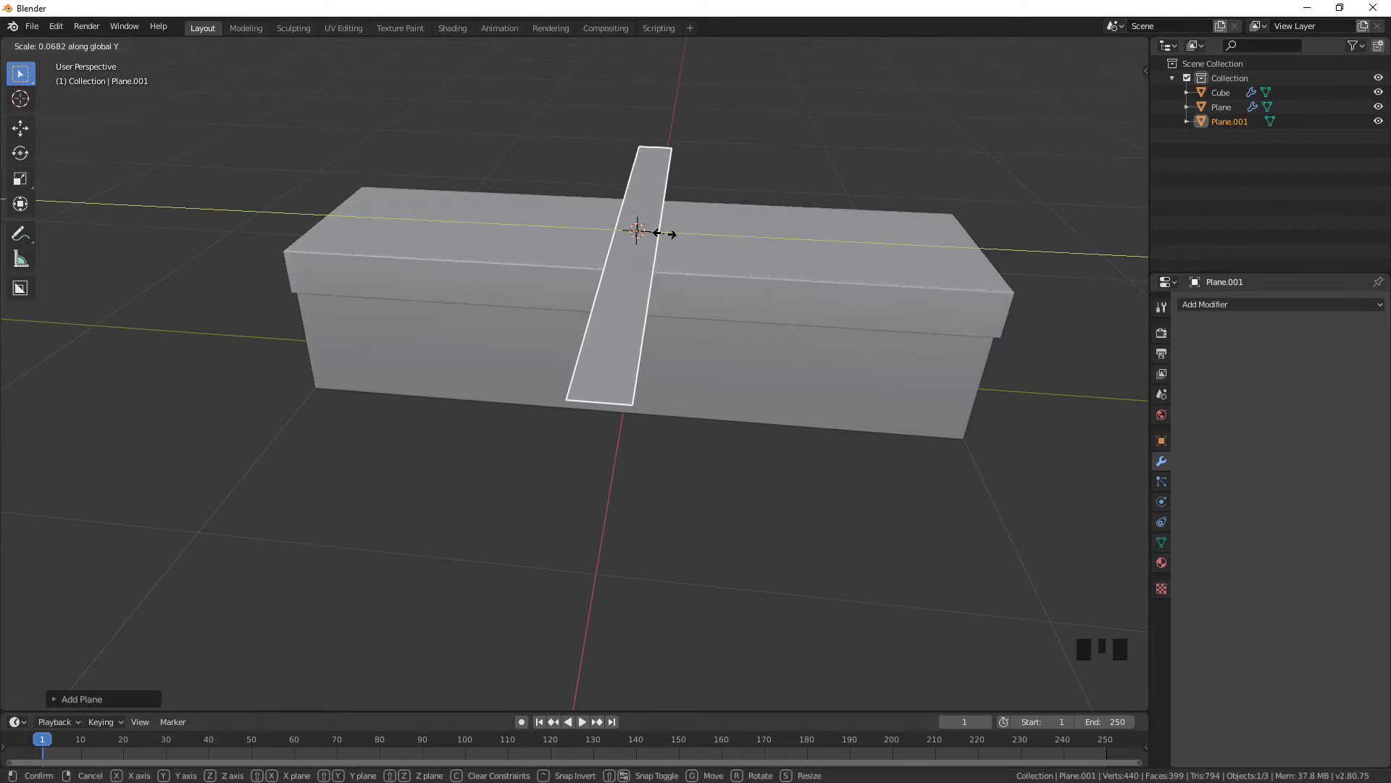
click(665, 234)
Scale the strip slightly narrower along the Y axis
middle_drag(796, 216, 732, 245)
key(s)
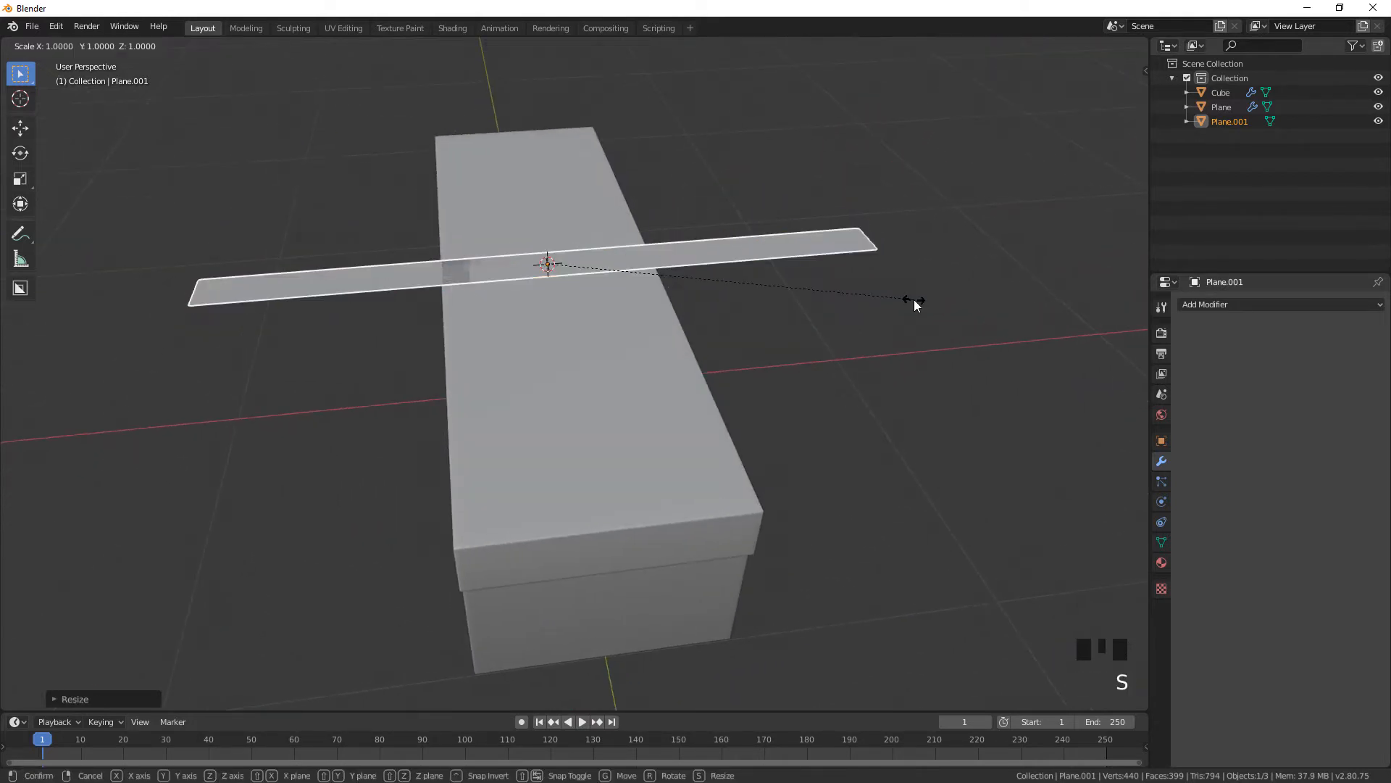
key(y)
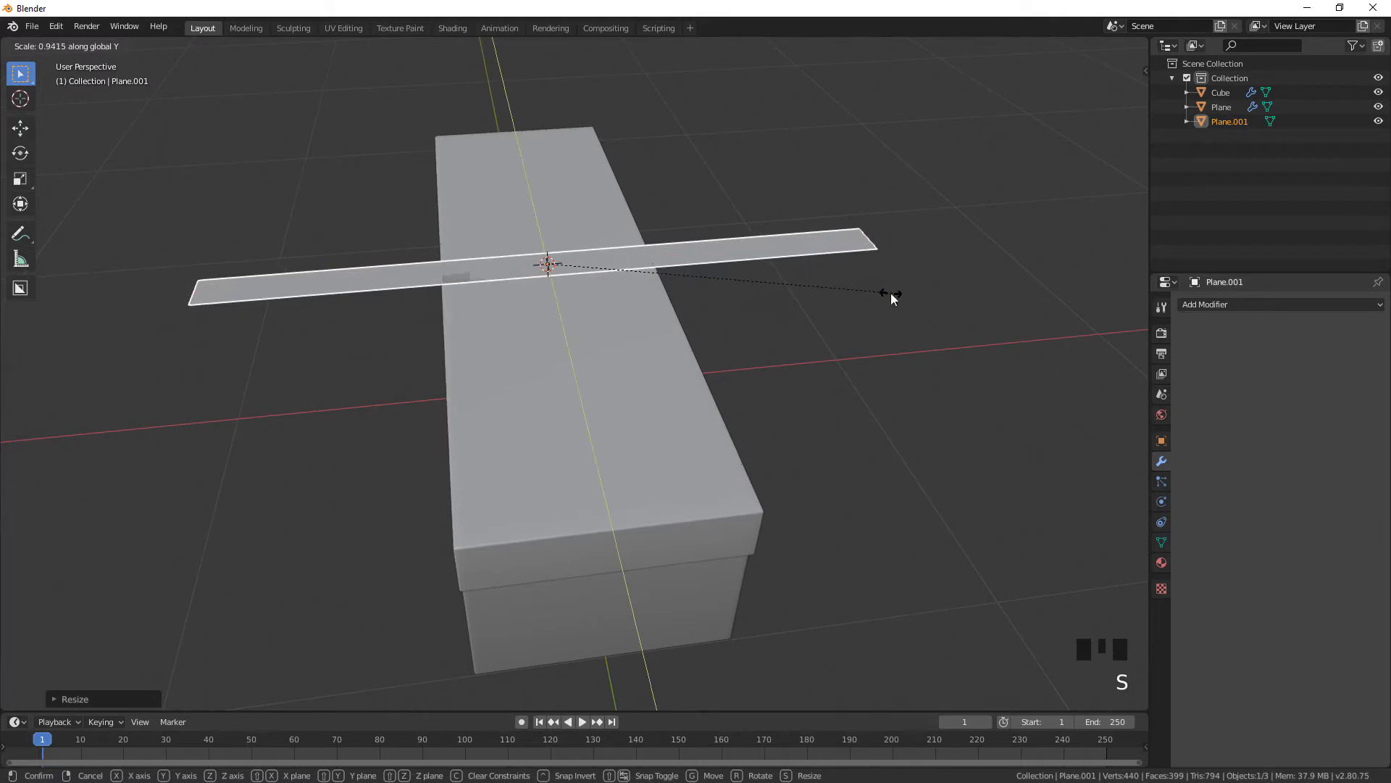
click(870, 290)
Scale the strip down along X in the front view so its ends extend only slightly beyond the lid's sides
middle_drag(705, 283, 941, 263)
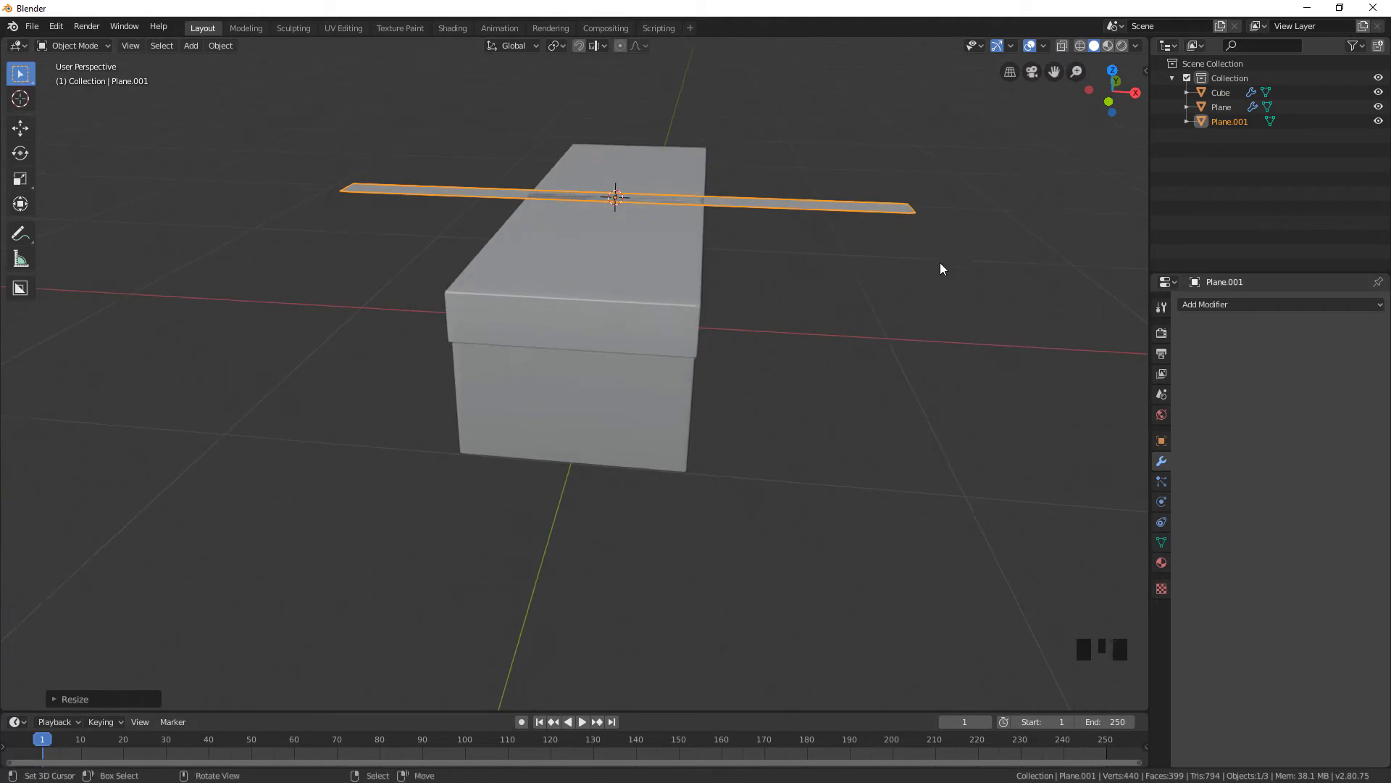
middle_drag(875, 211, 780, 240)
key(Tab)
right_click(789, 208)
key(Tab)
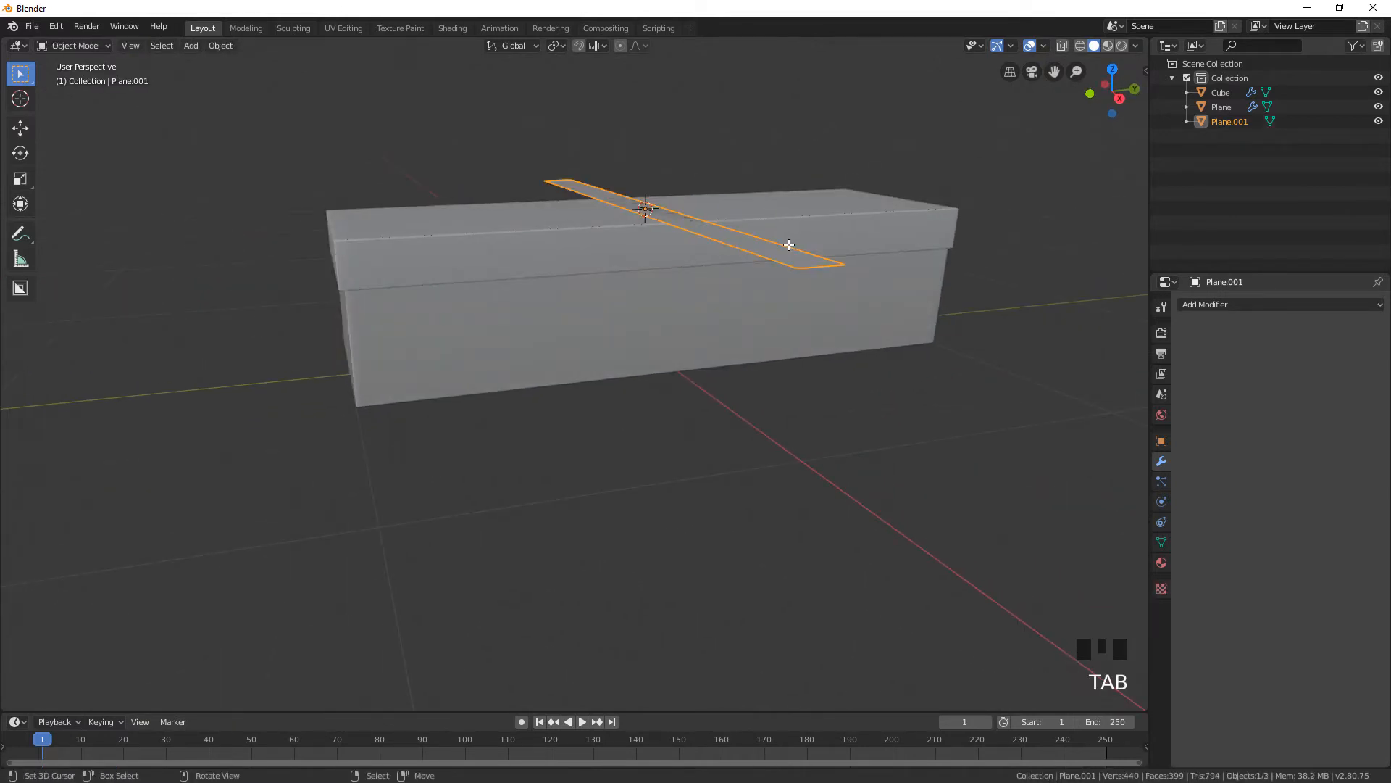
key(KP_1)
scroll(852, 225, up, 1)
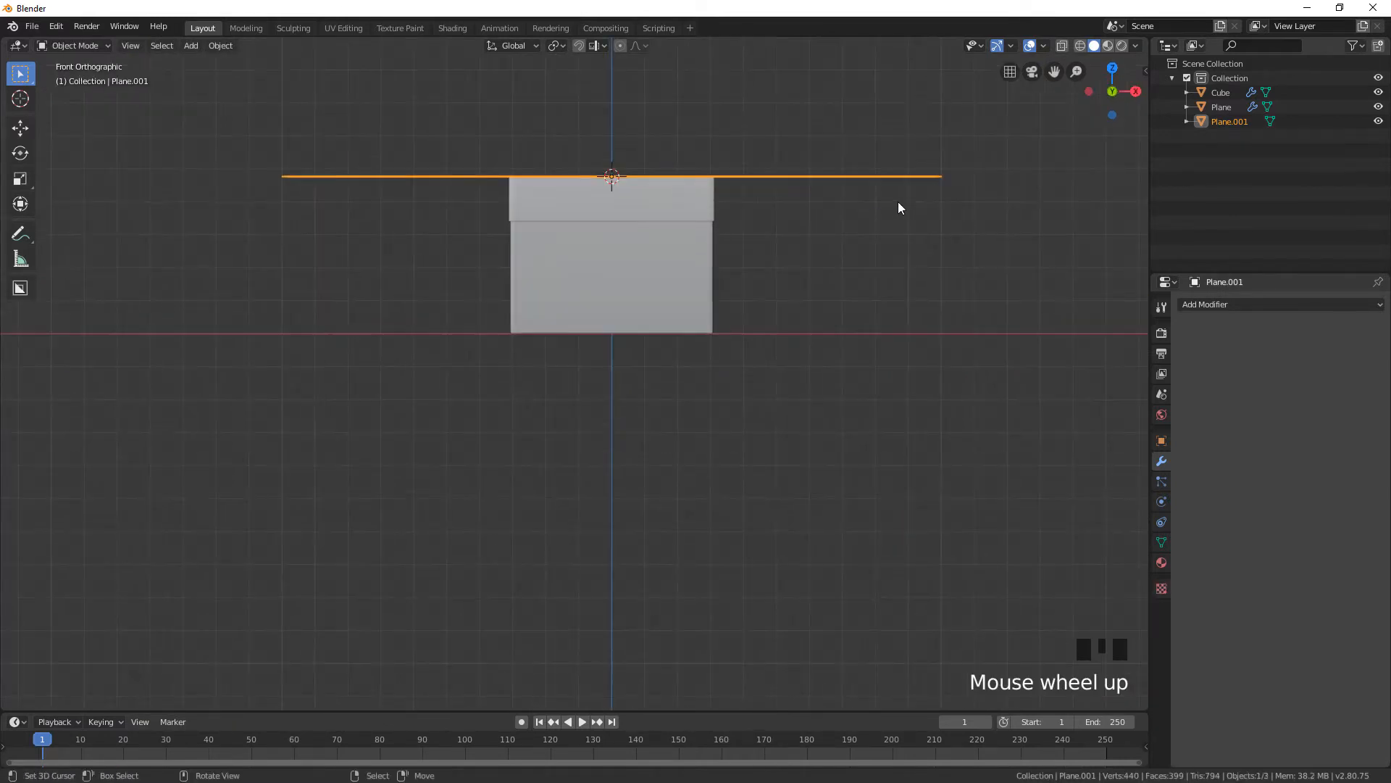
scroll(896, 140, up, 1)
shift+middle_drag(896, 140, 897, 250)
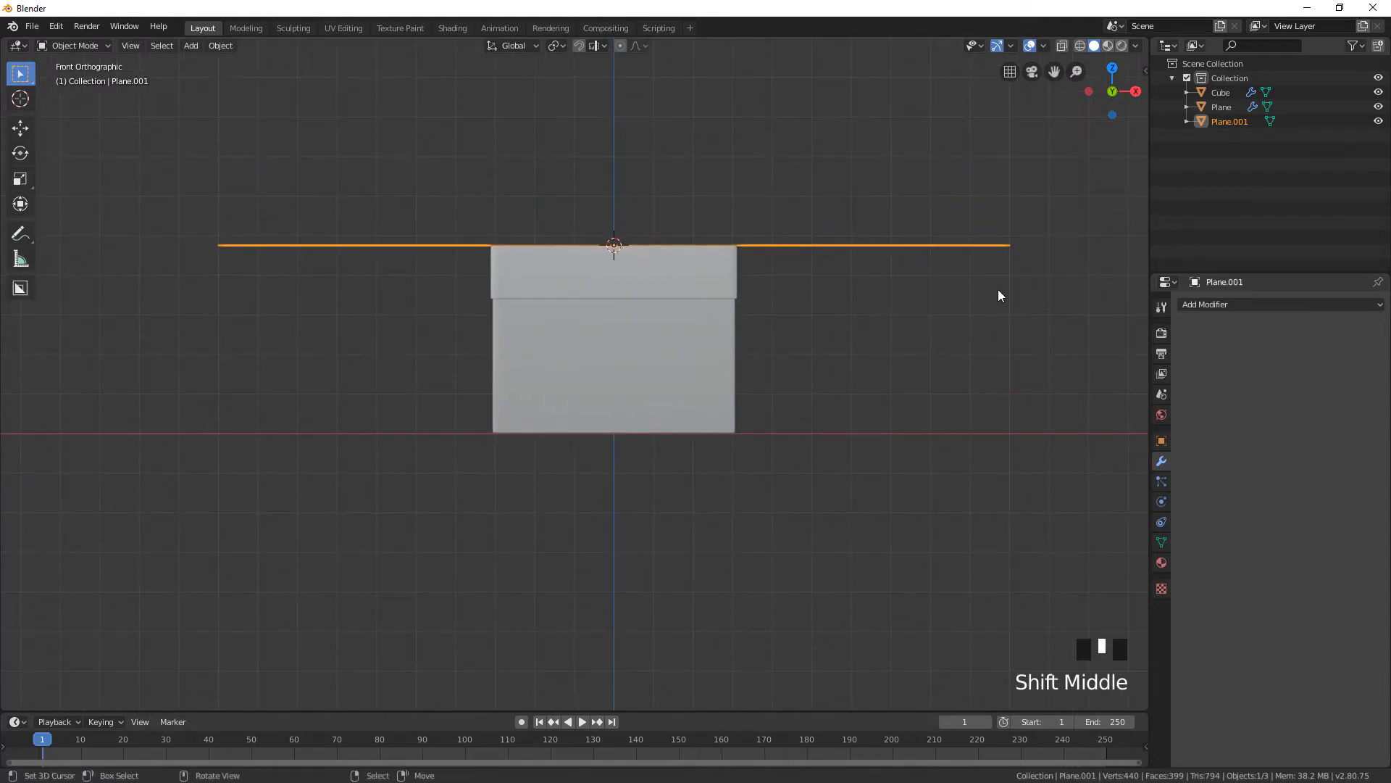
key(s)
key(x)
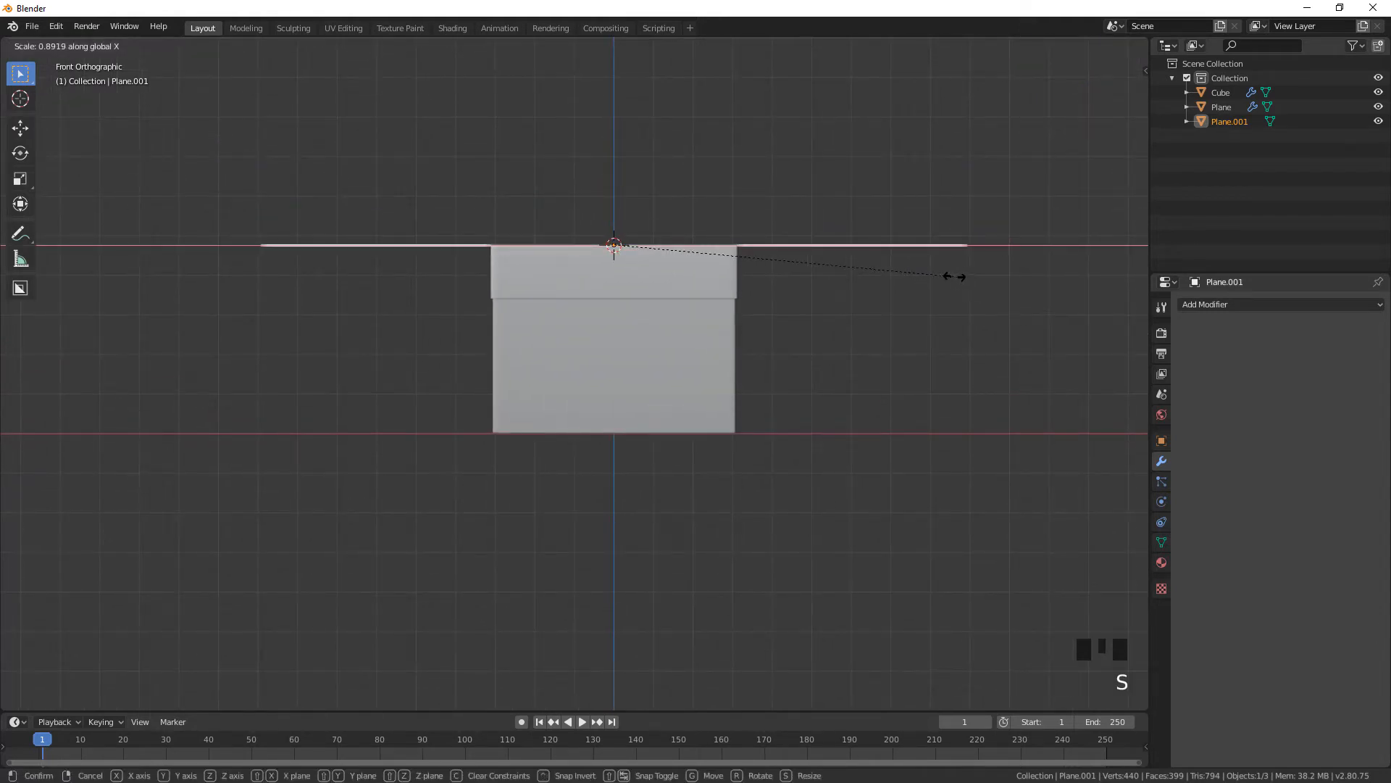
click(737, 265)
Fine-tune the strip's X scale so its ends sit just outside the lid's side edges
scroll(914, 192, up, 3)
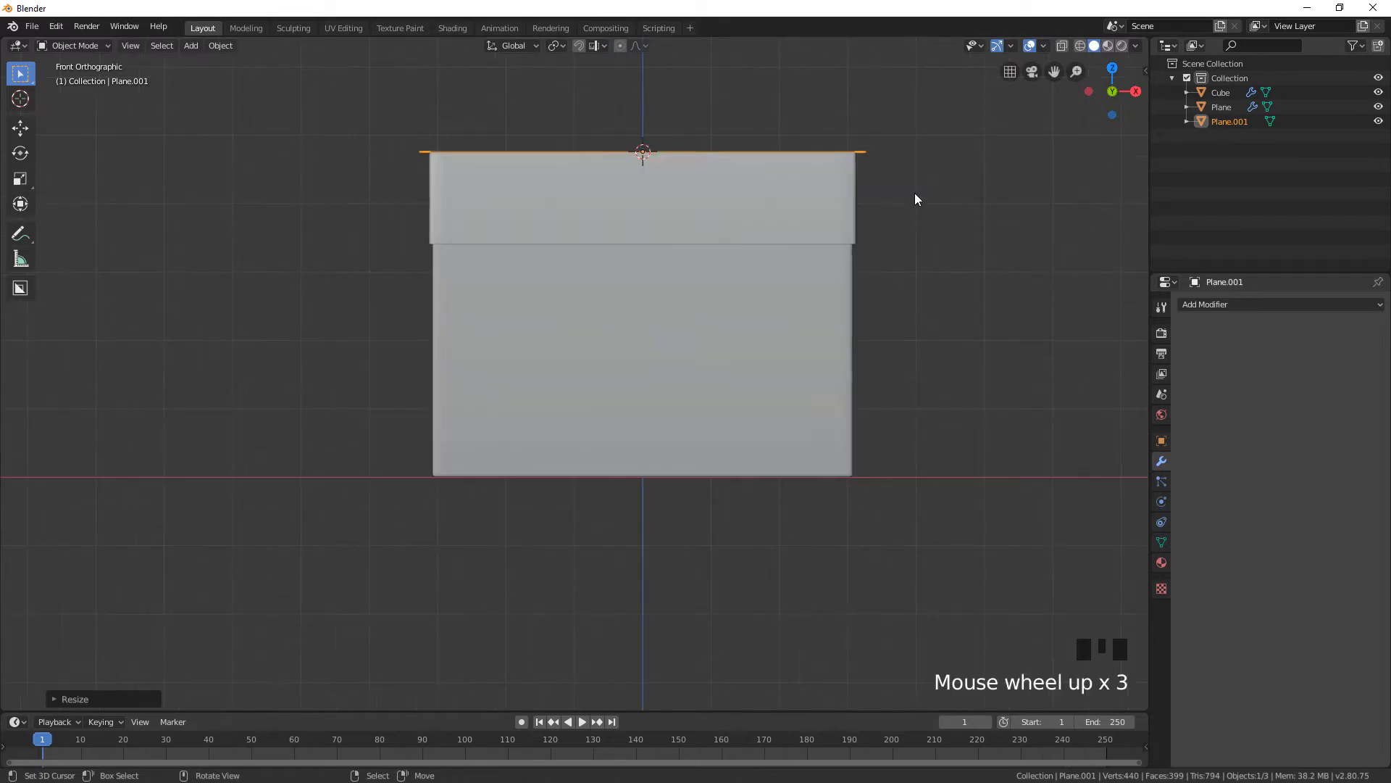
shift+middle_drag(915, 193, 675, 293)
scroll(789, 224, up, 6)
shift+middle_drag(790, 224, 732, 417)
key(s)
key(x)
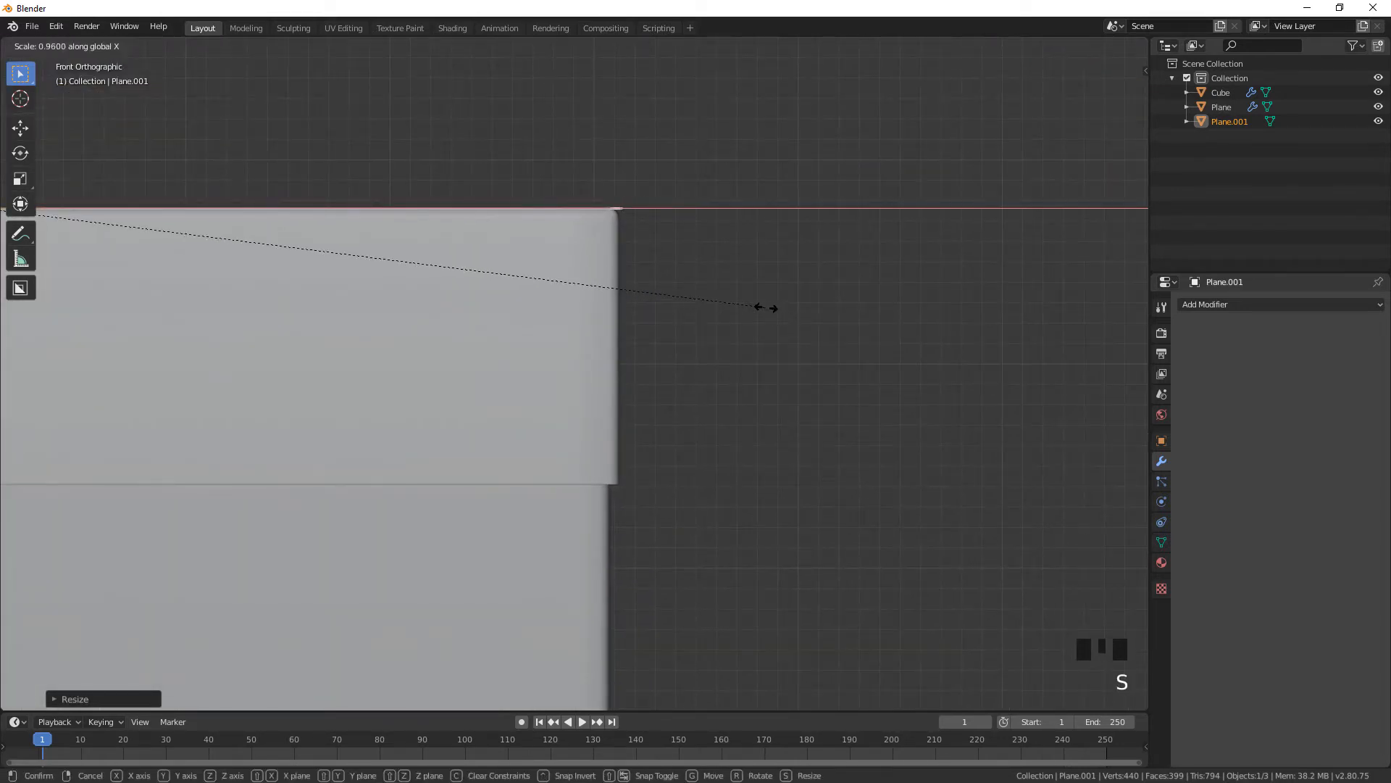
click(700, 297)
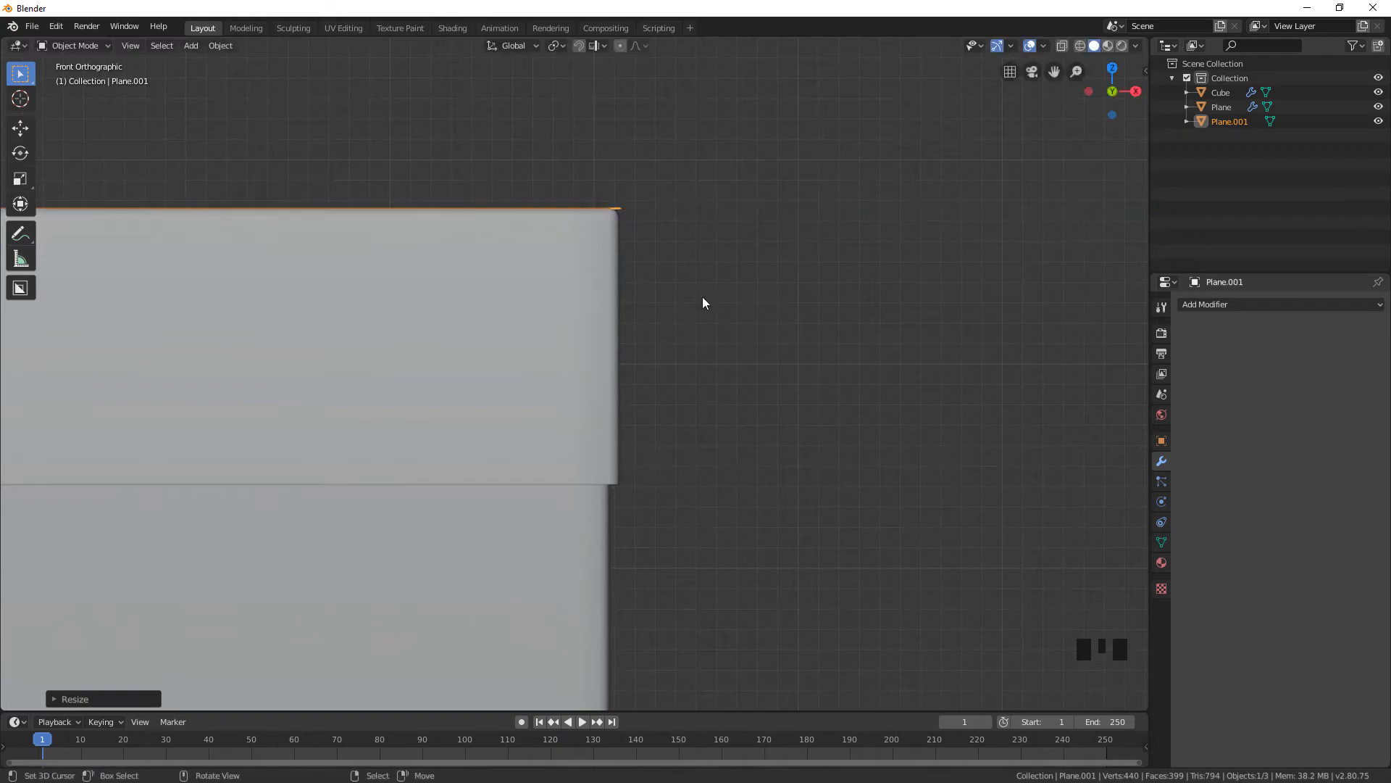
scroll(692, 301, down, 2)
shift+middle_drag(755, 212, 770, 193)
scroll(769, 192, down, 2)
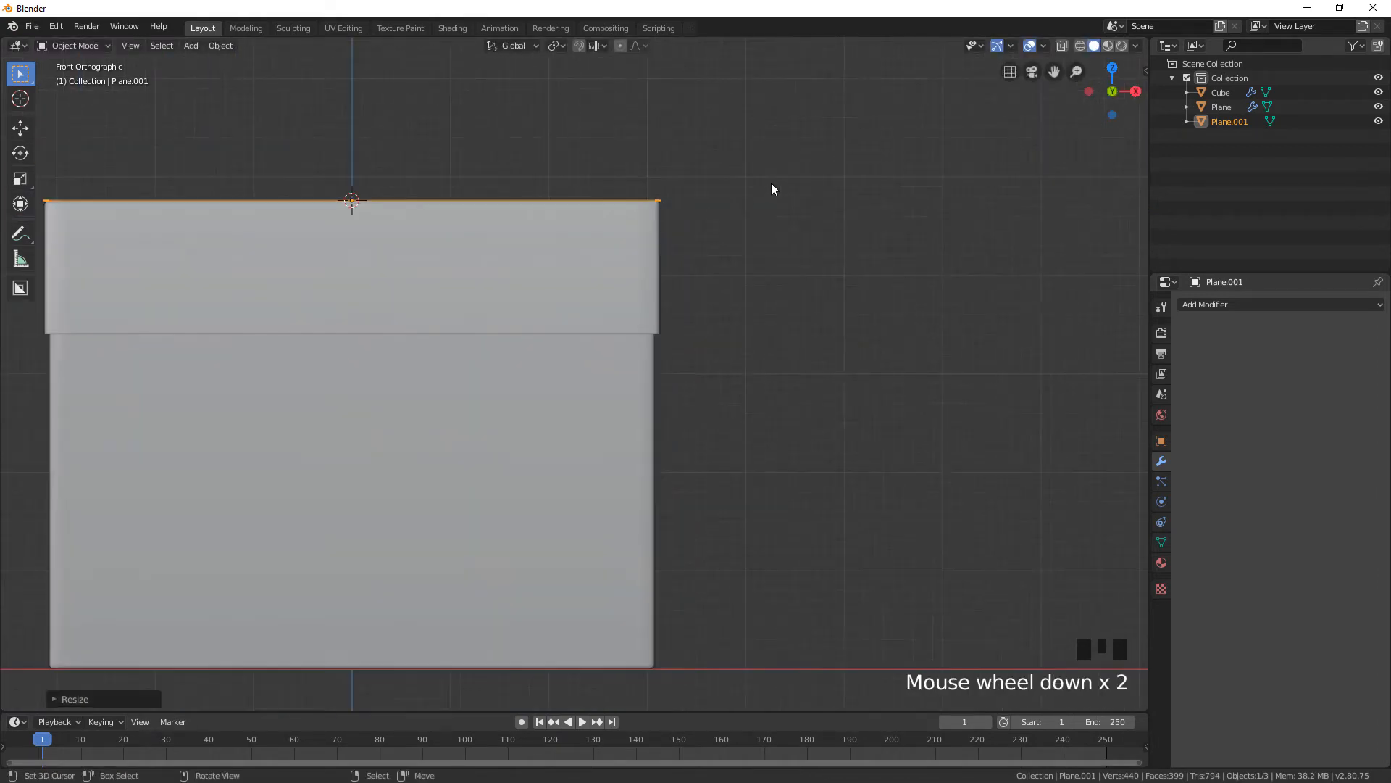
key(e)
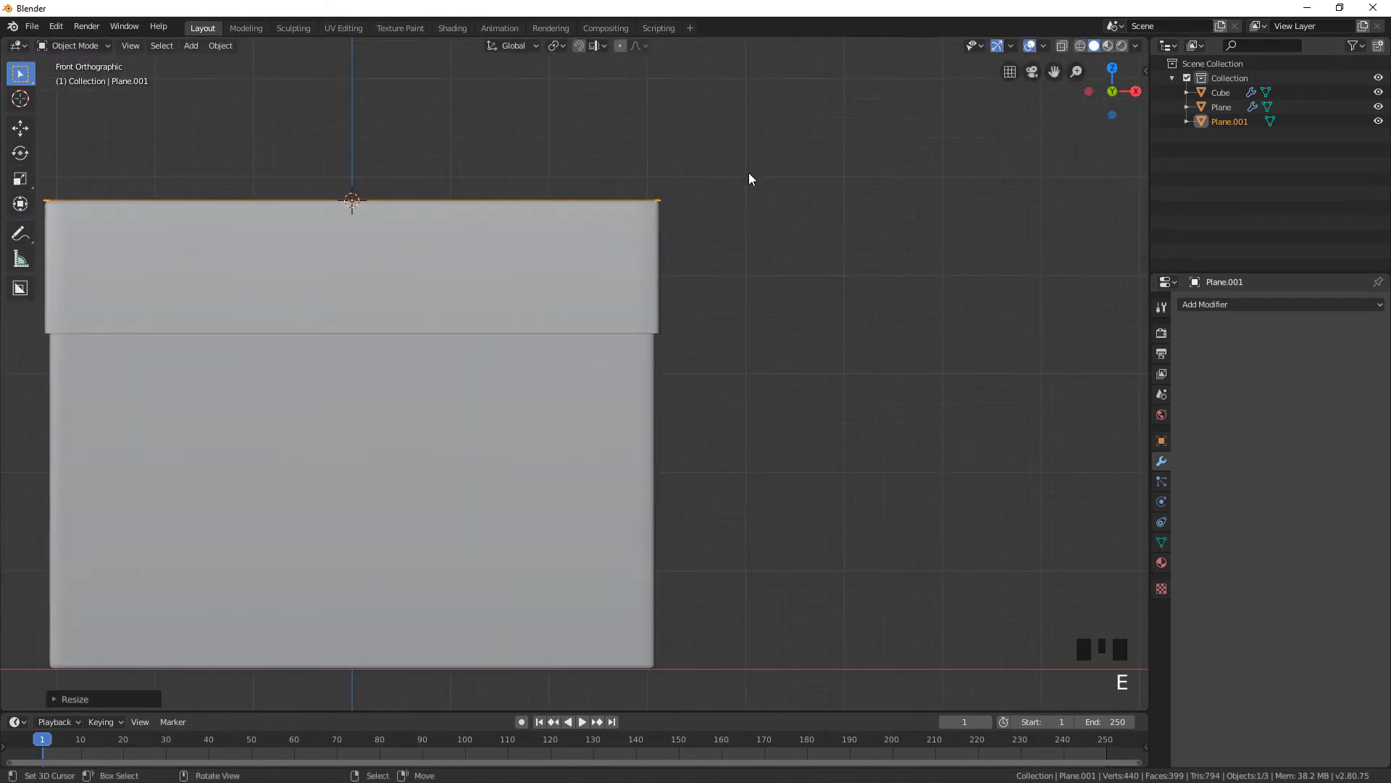
key(a)
middle_drag(749, 173, 612, 258)
scroll(670, 232, down, 3)
right_click(610, 252)
right_click(610, 253)
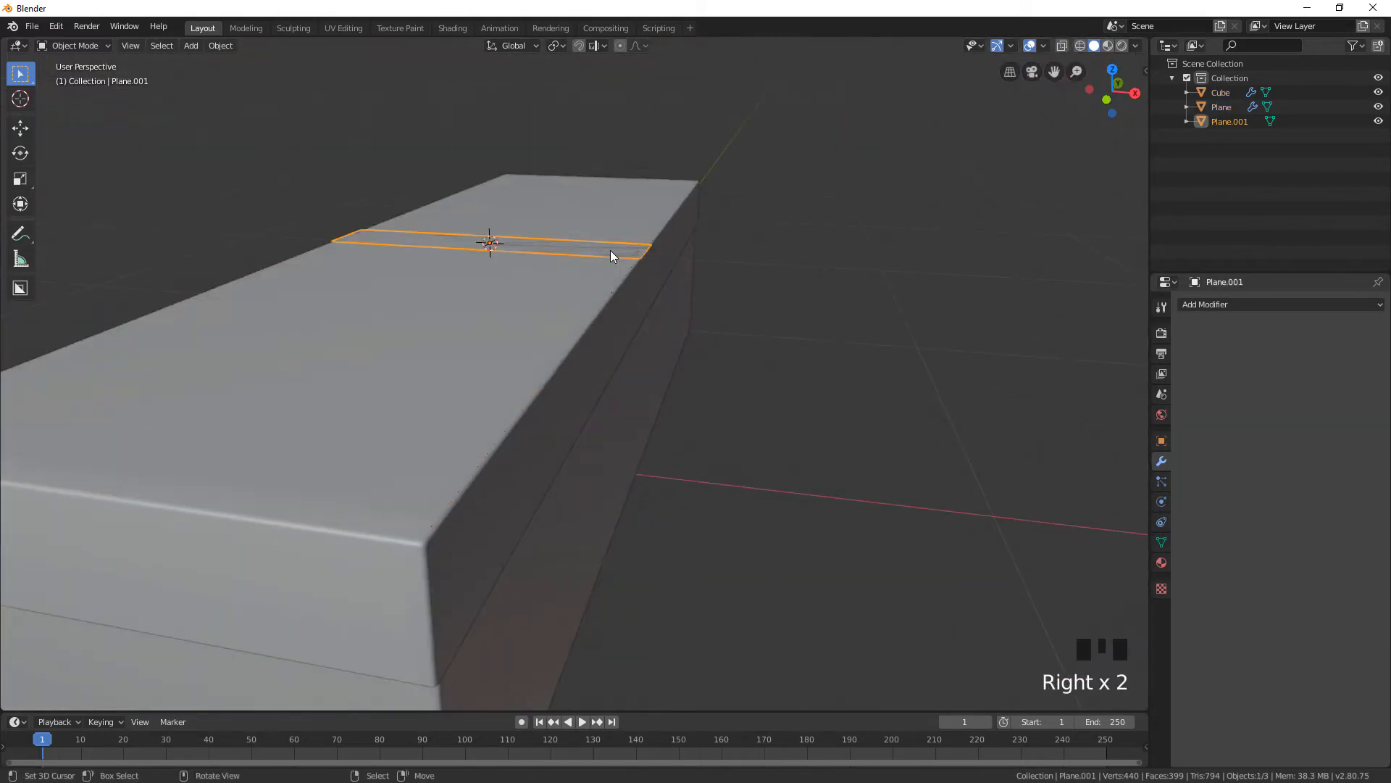
Edit the strip's mesh and extrude its face about 0.47 m downward to near the base of the box
key(Tab)
middle_drag(679, 235, 679, 231)
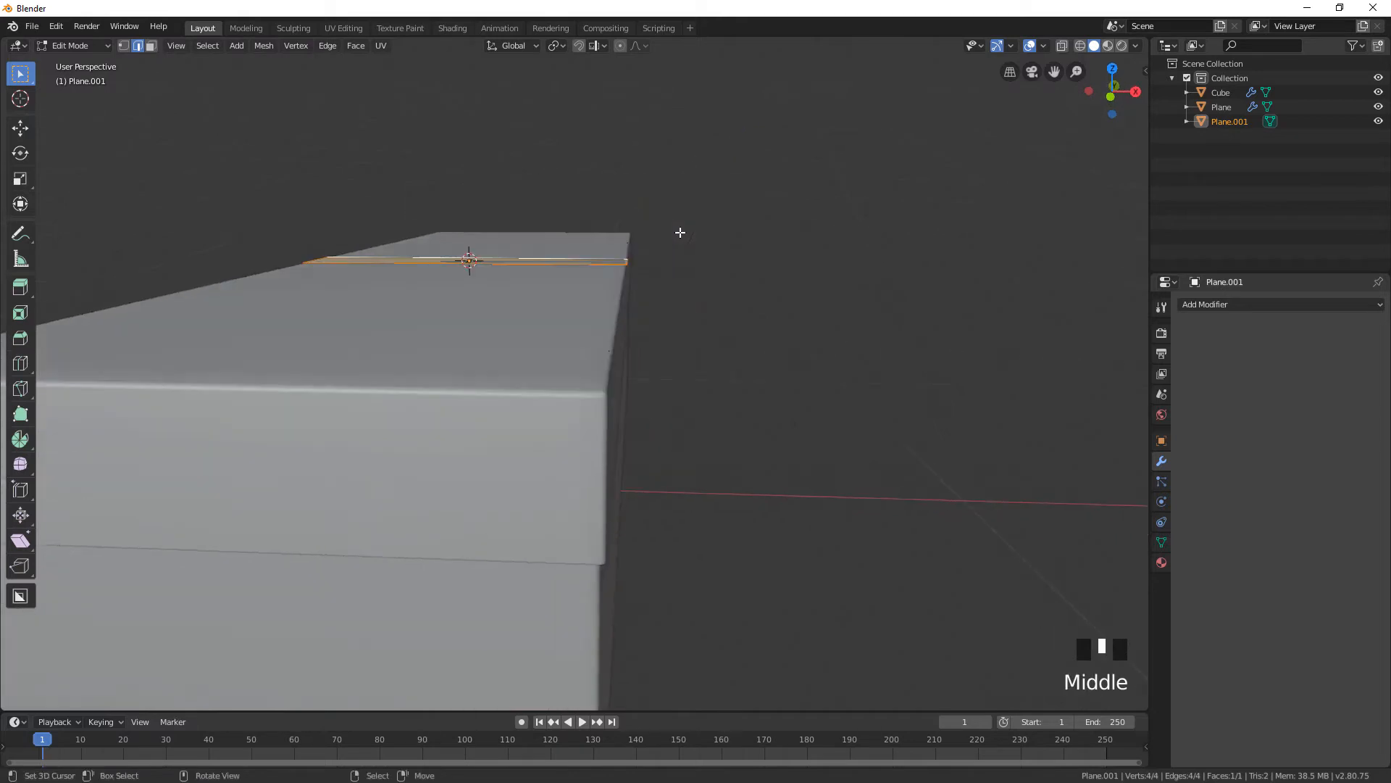
key(KP_1)
key(e)
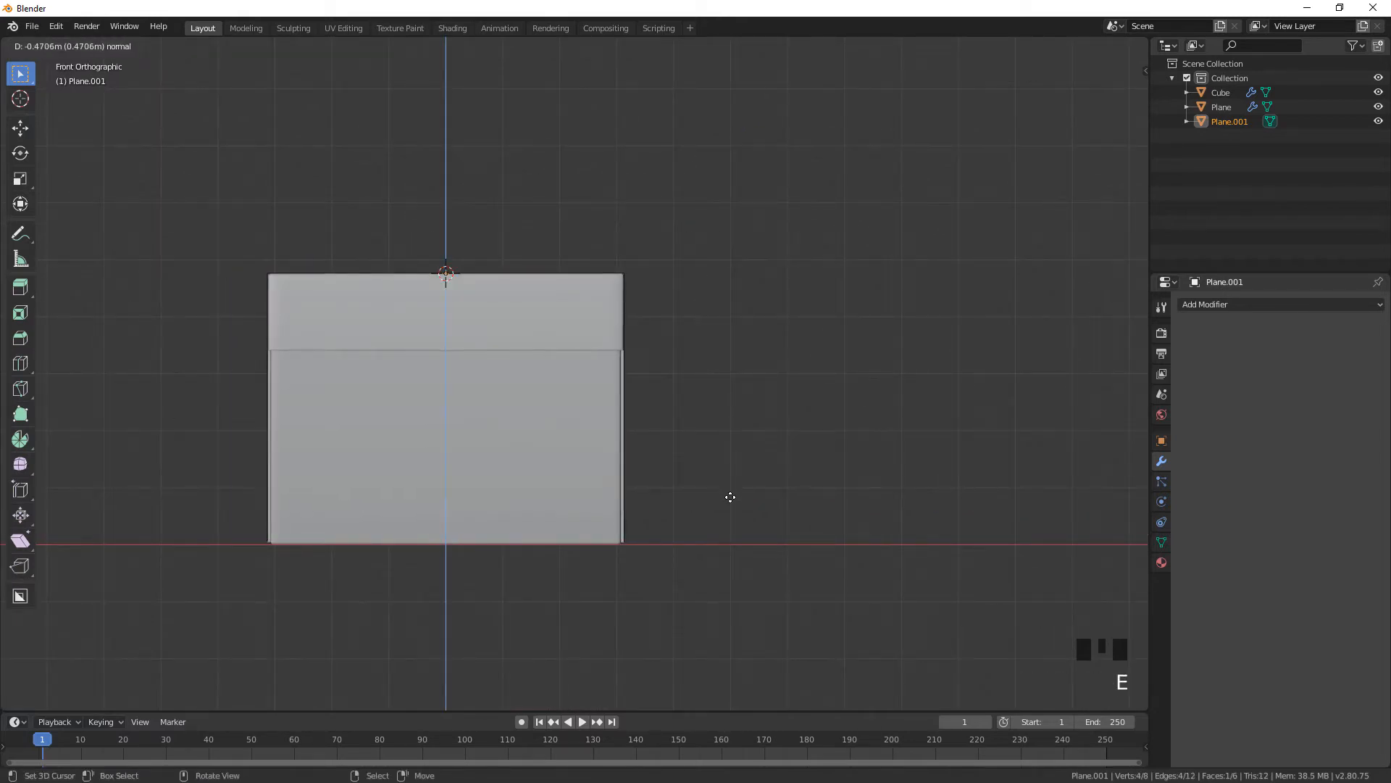
click(732, 498)
Move the extruded bottom face about 0.0005 m down along Z to align it with the underside of the box
shift+middle_drag(655, 503, 680, 301)
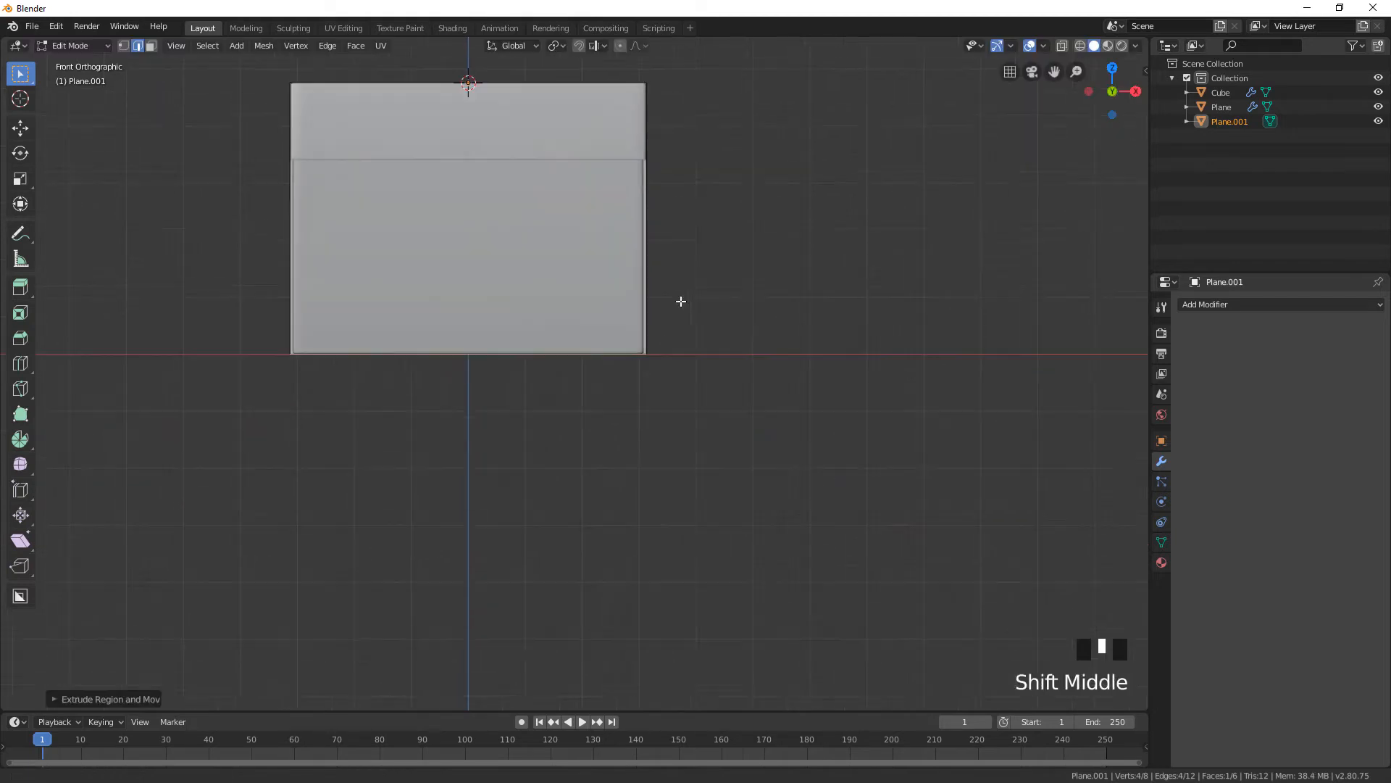
scroll(681, 302, up, 11)
shift+middle_drag(988, 231, 696, 317)
scroll(879, 177, up, 5)
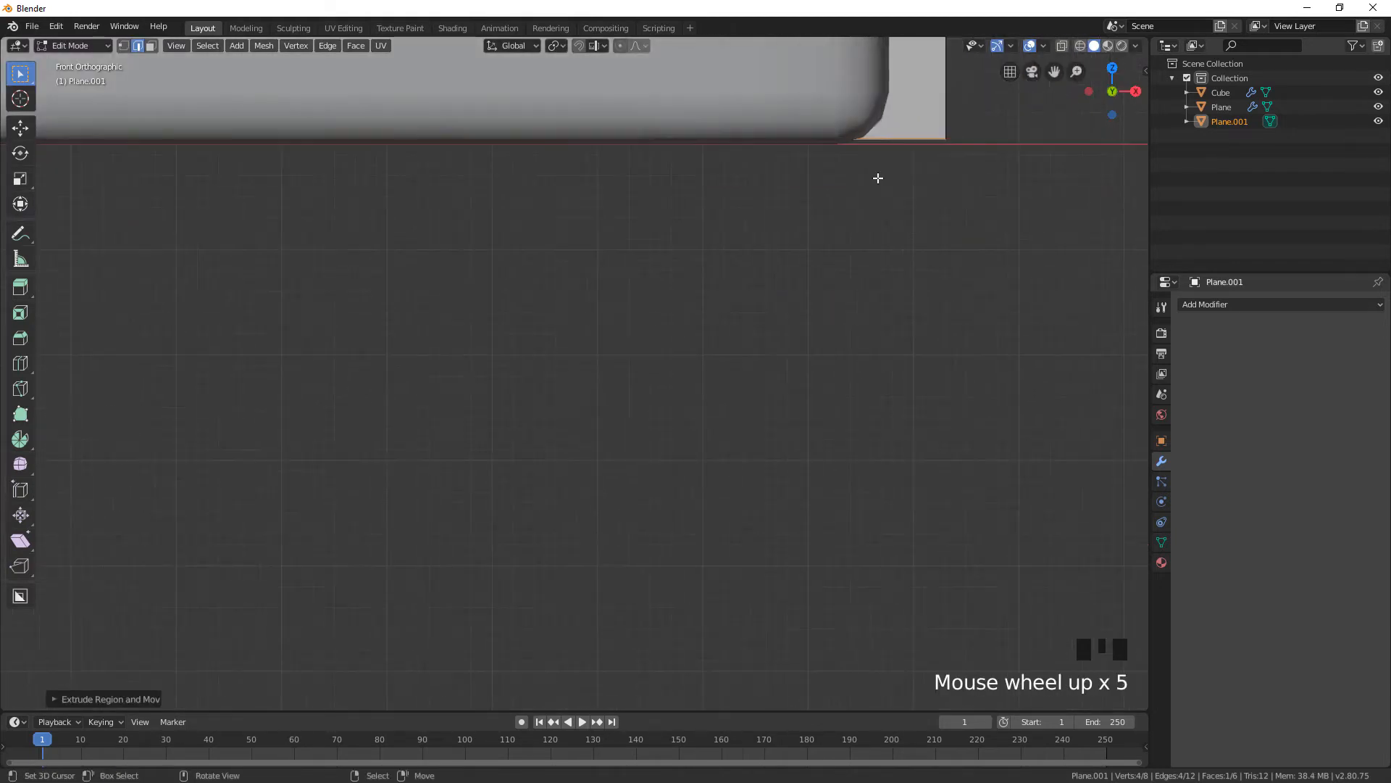
shift+middle_drag(879, 177, 671, 336)
scroll(709, 300, up, 5)
key(g)
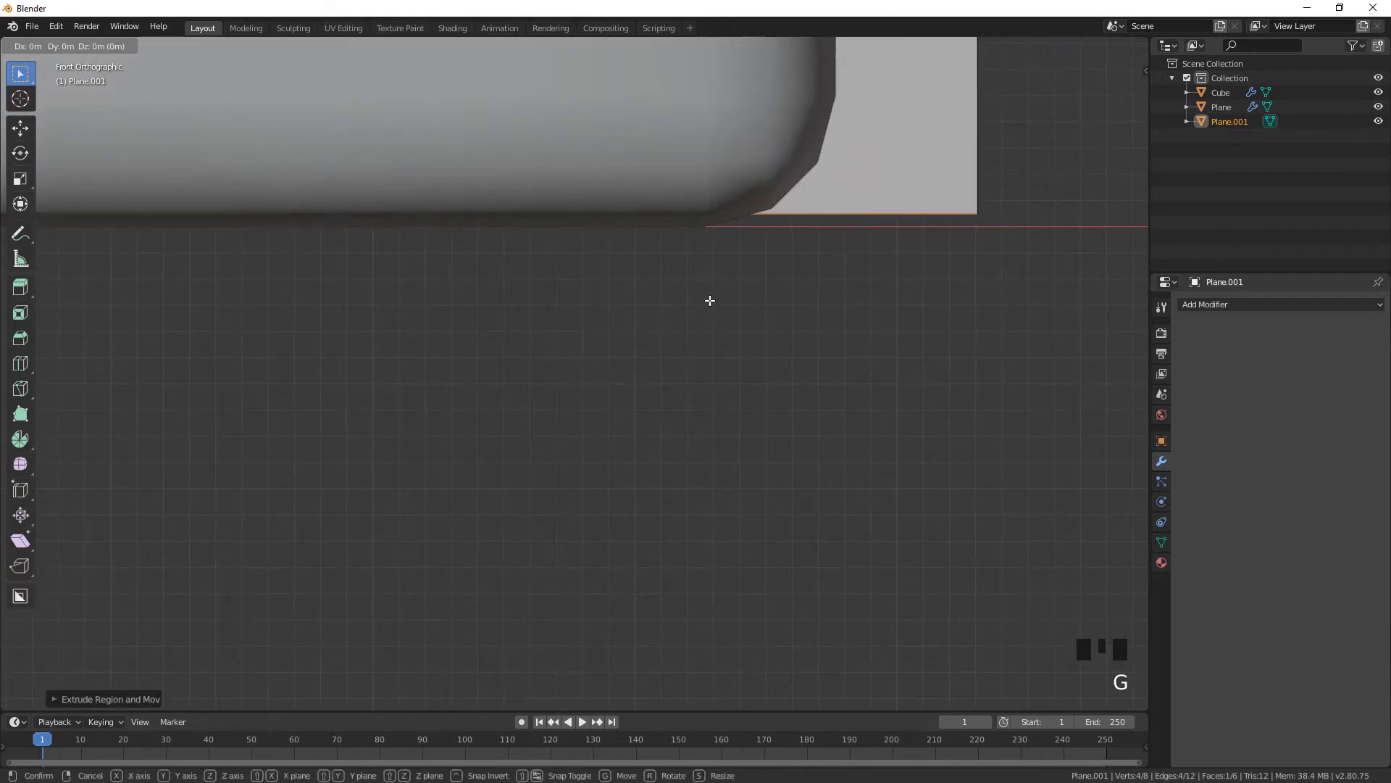
key(z)
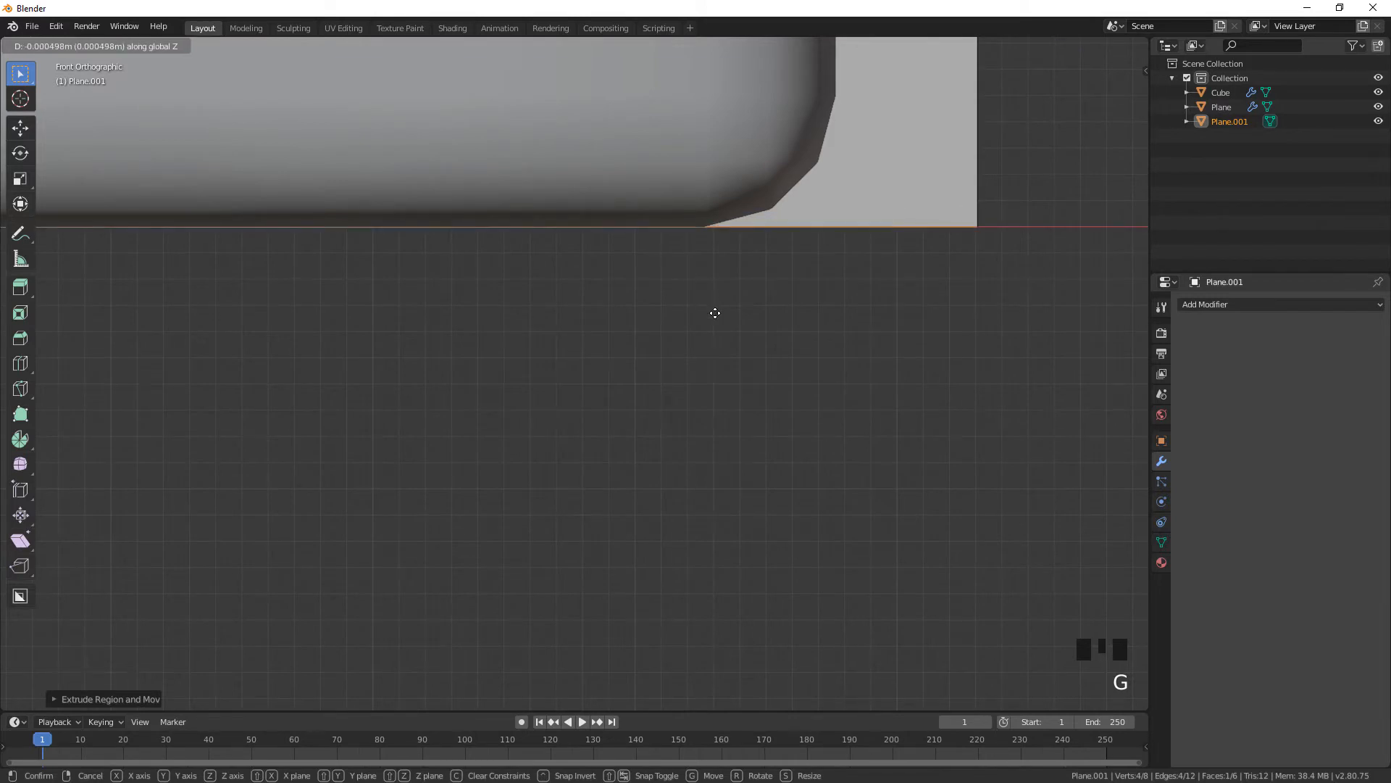
click(716, 312)
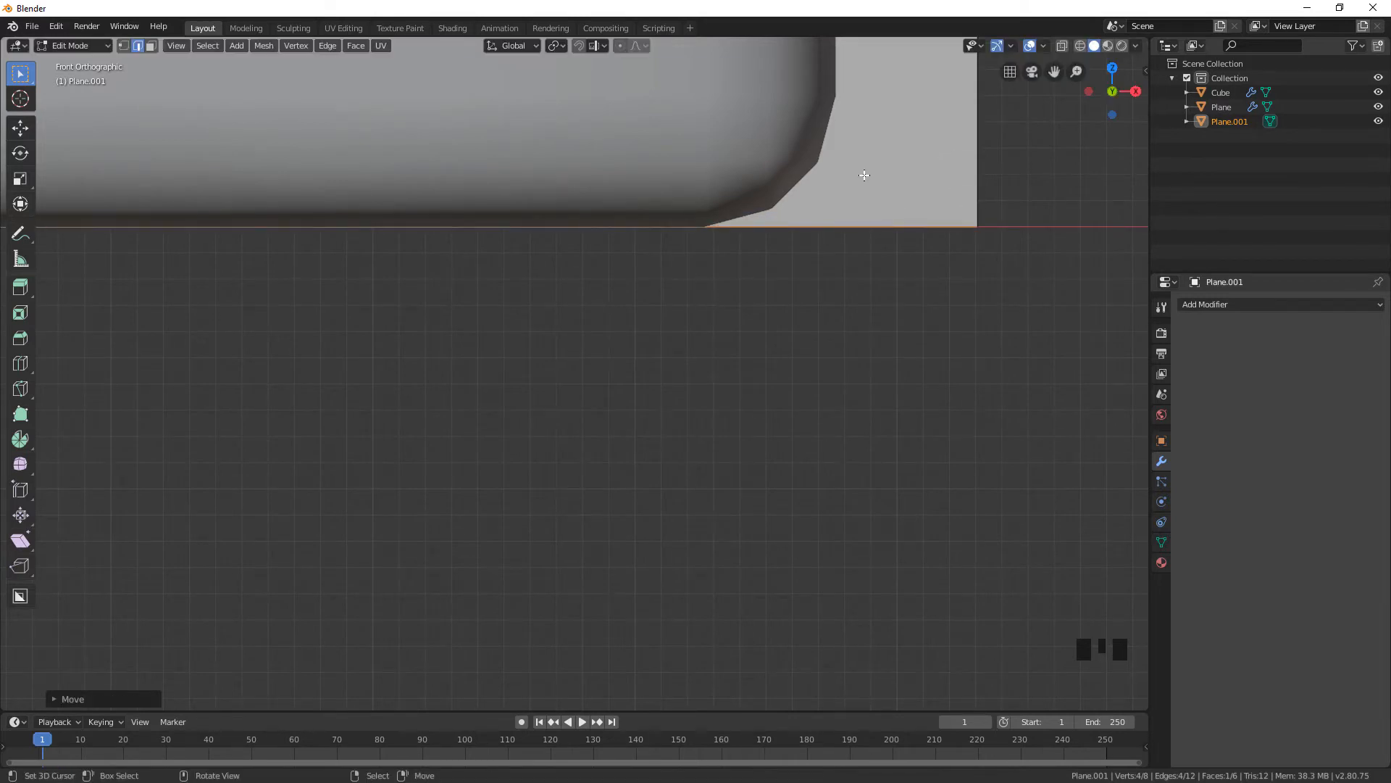
Finish editing the strip's mesh and save the Blender file
middle_drag(864, 175, 932, 193)
scroll(932, 189, down, 8)
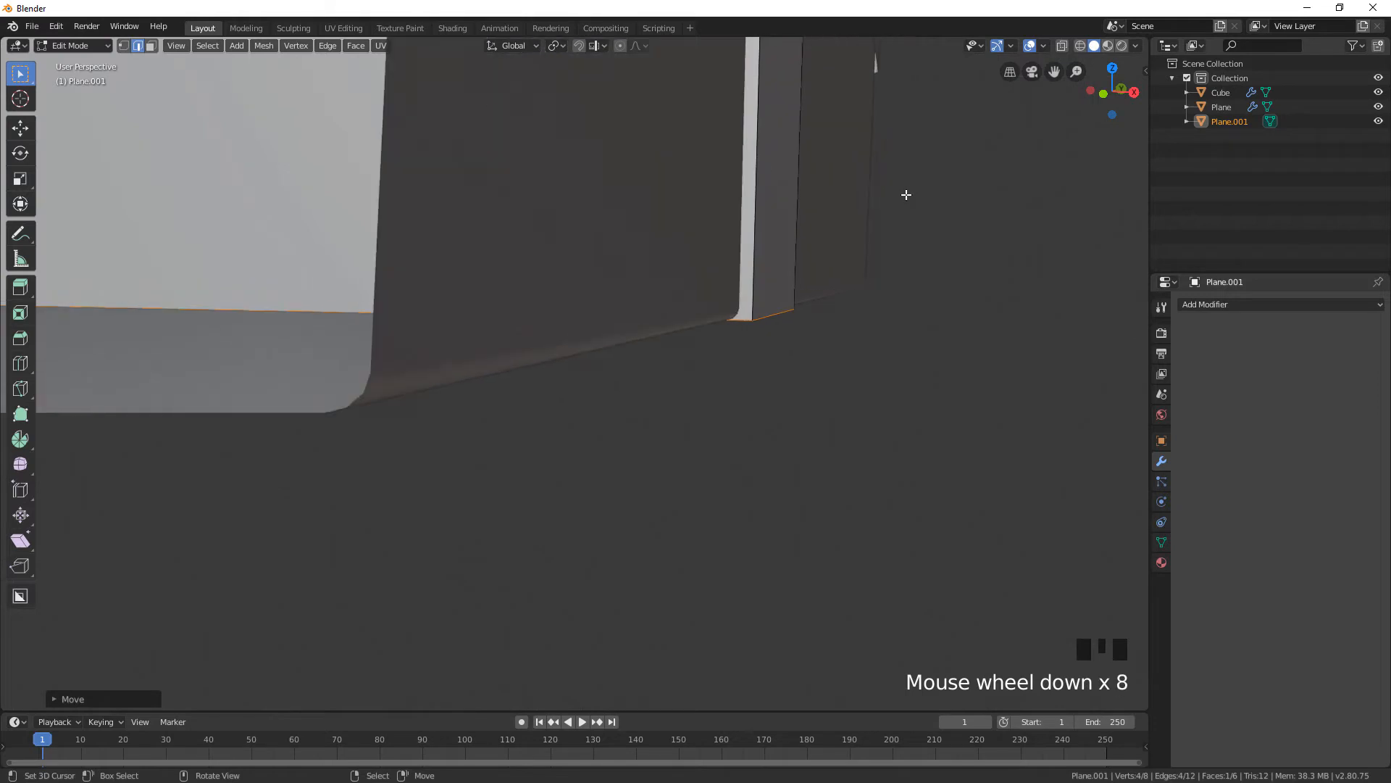
scroll(780, 280, down, 5)
scroll(789, 255, up, 4)
middle_drag(789, 254, 802, 242)
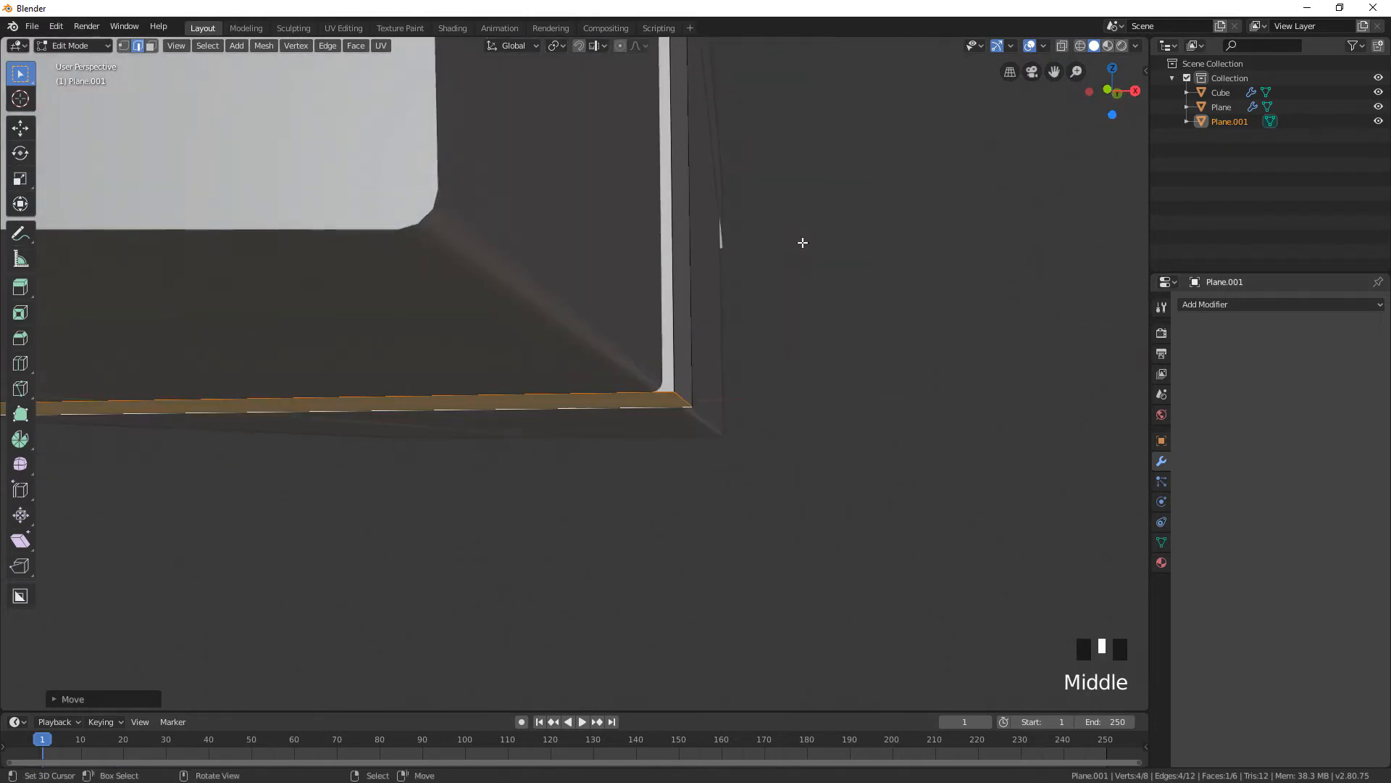
key(Tab)
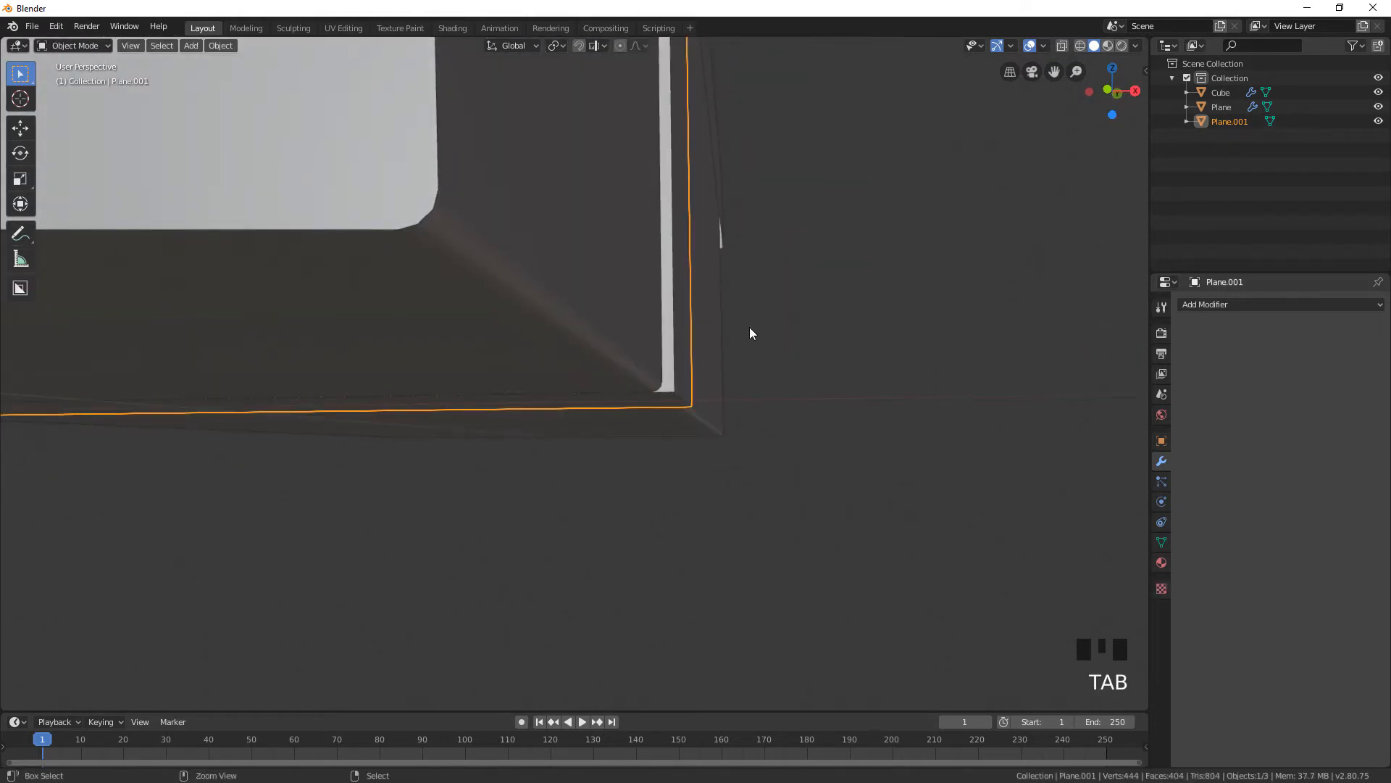
key(ctrl+s)
click(1372, 82)
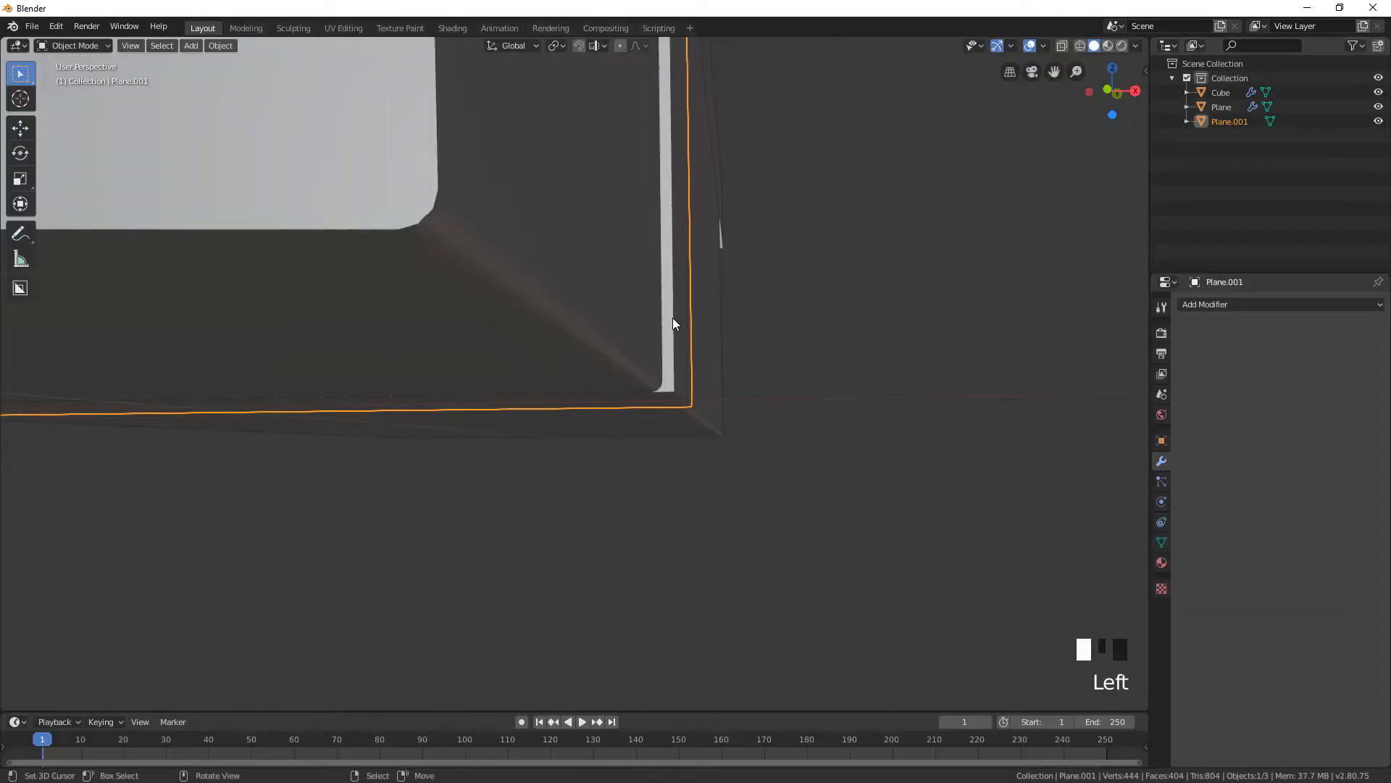
Apply the strip's rotation and scale, check the box's Bevel settings, and add a Bevel modifier to the strip
key(ctrl+a)
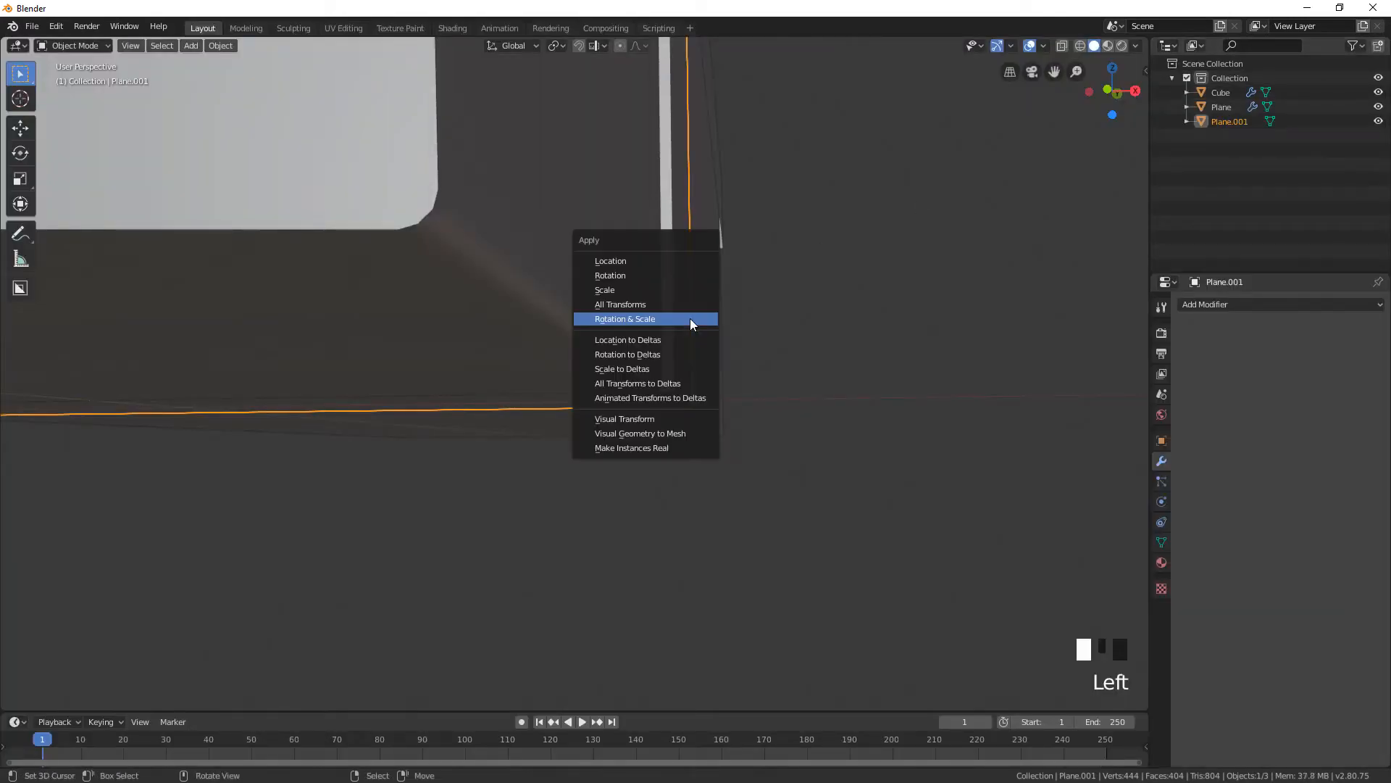
click(690, 318)
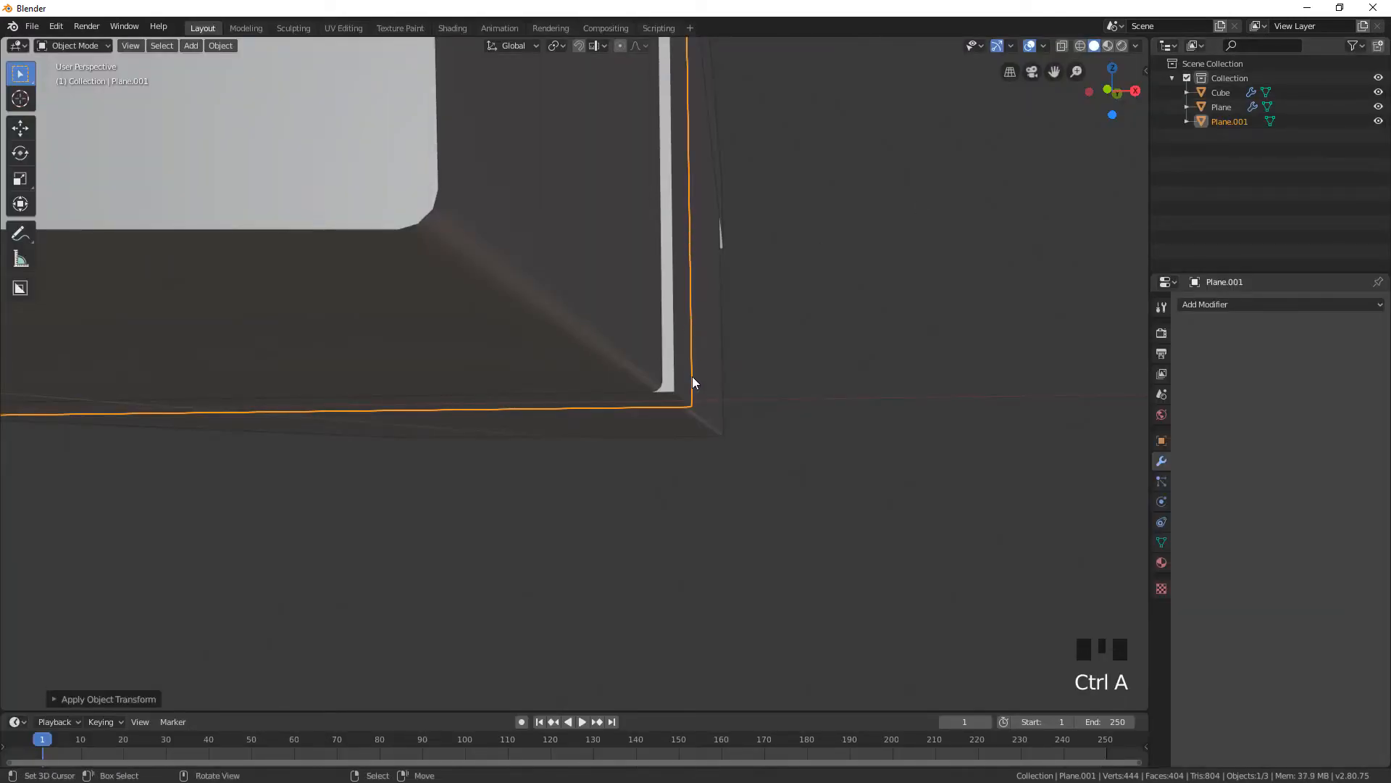
right_click(622, 344)
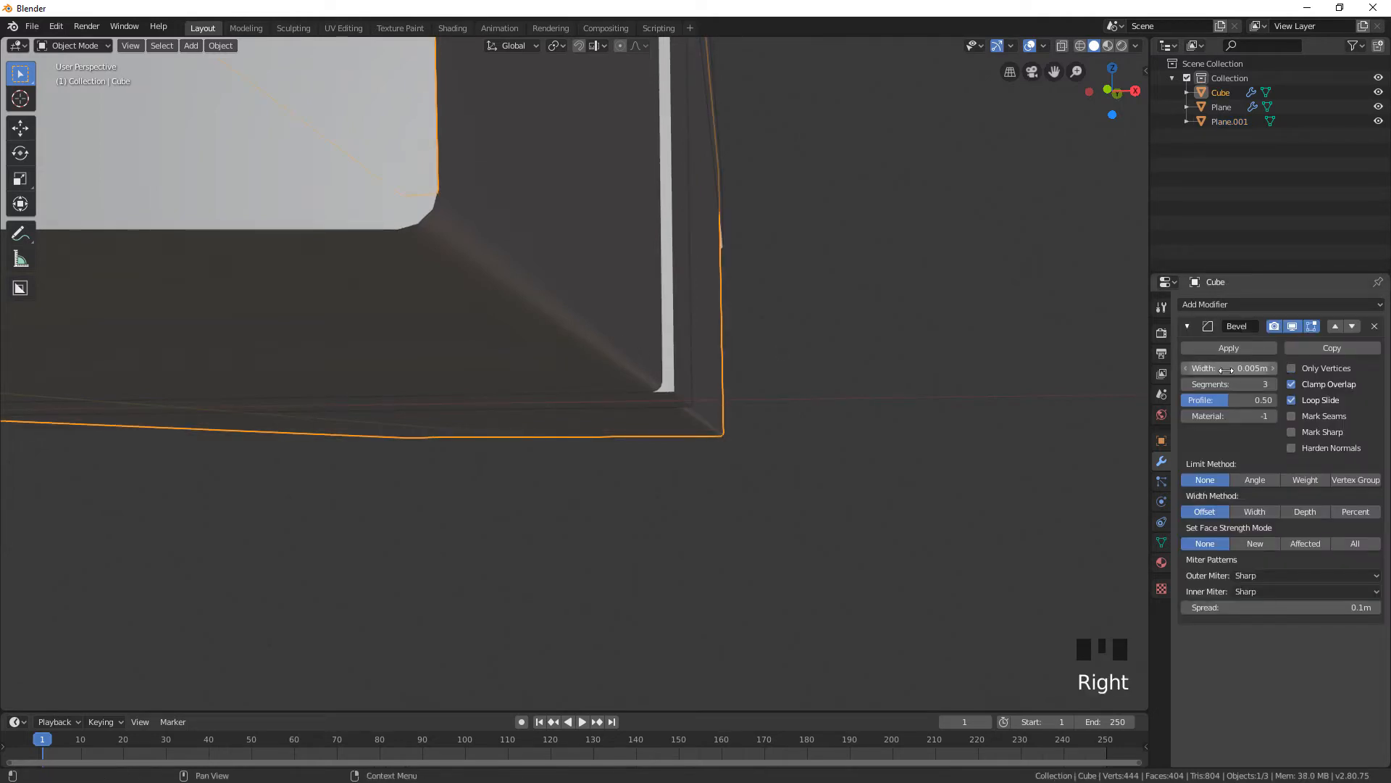
right_click(677, 388)
click(1279, 303)
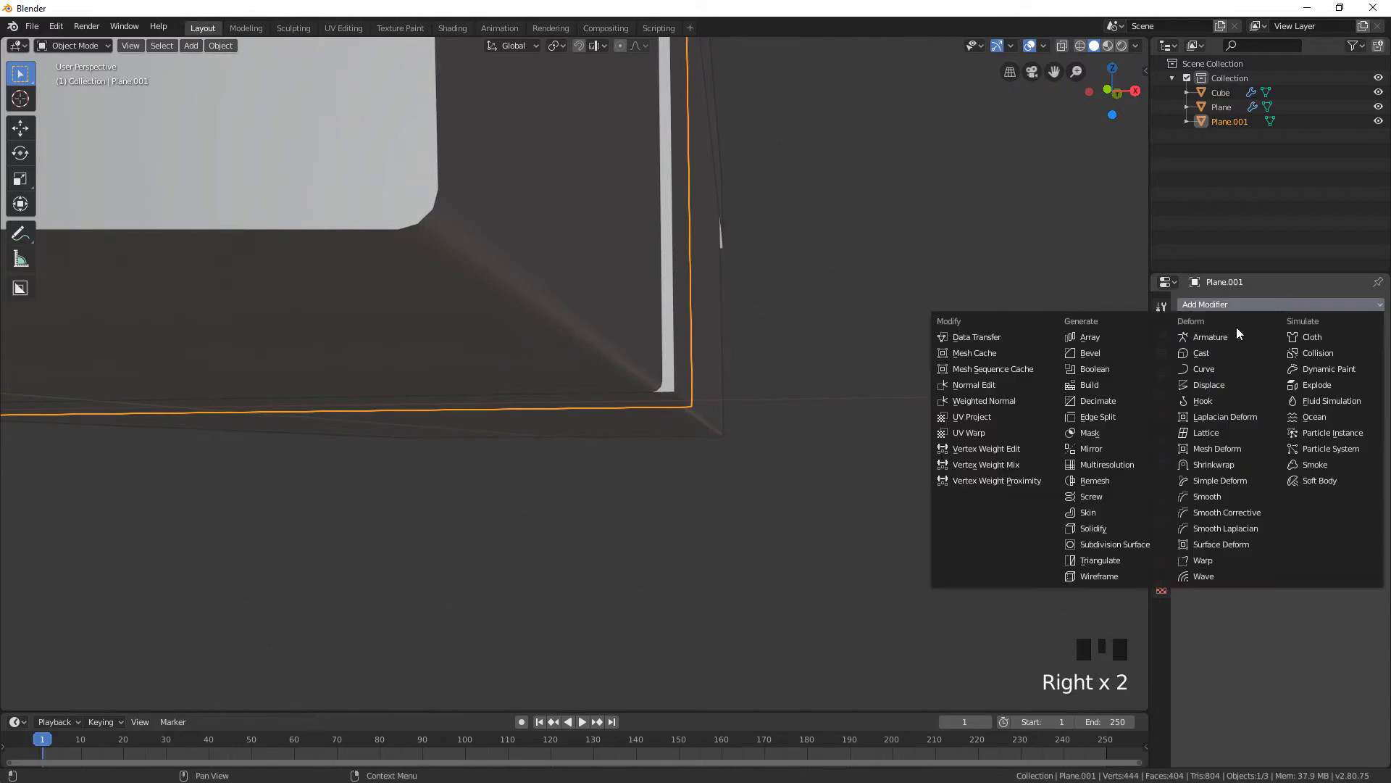
click(1105, 361)
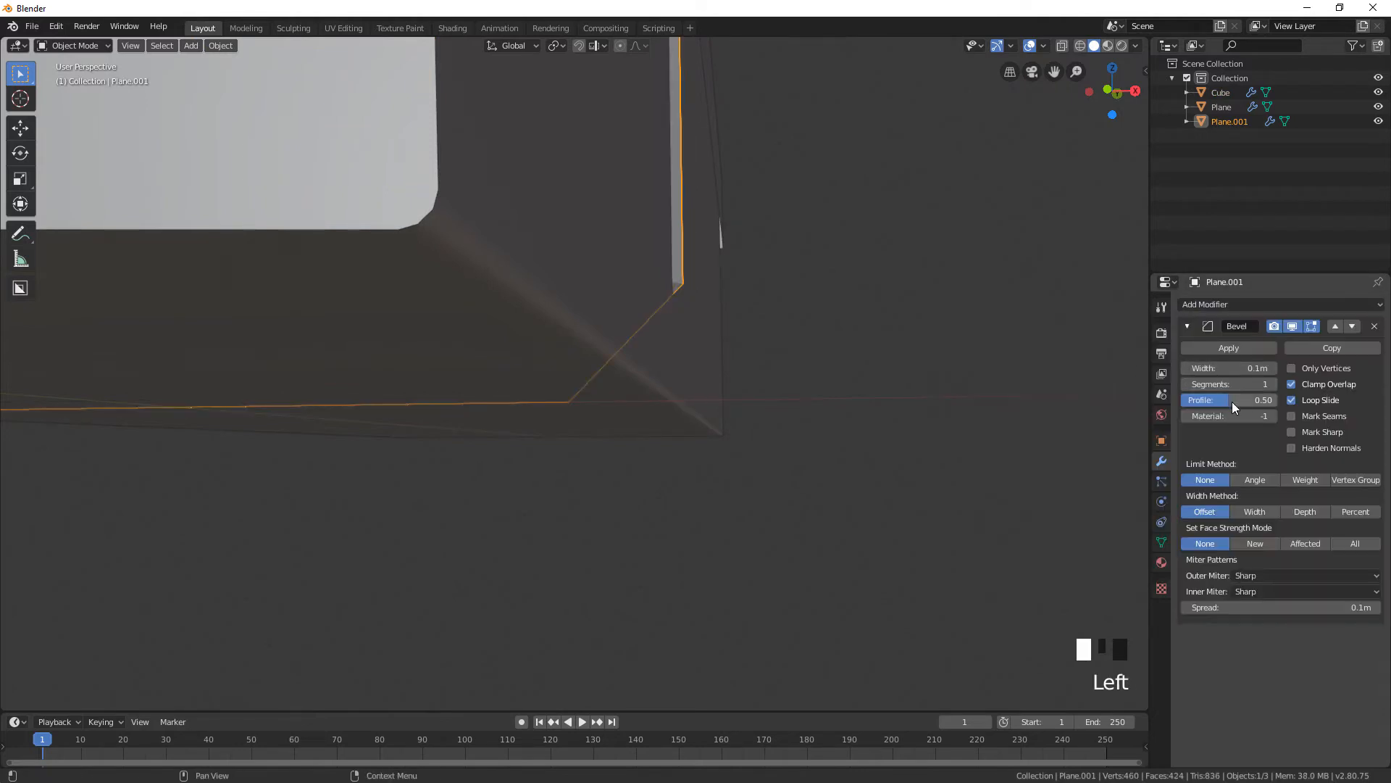
Set the strip's bevel width to 0.105 m and its segments to 4
click(1226, 368)
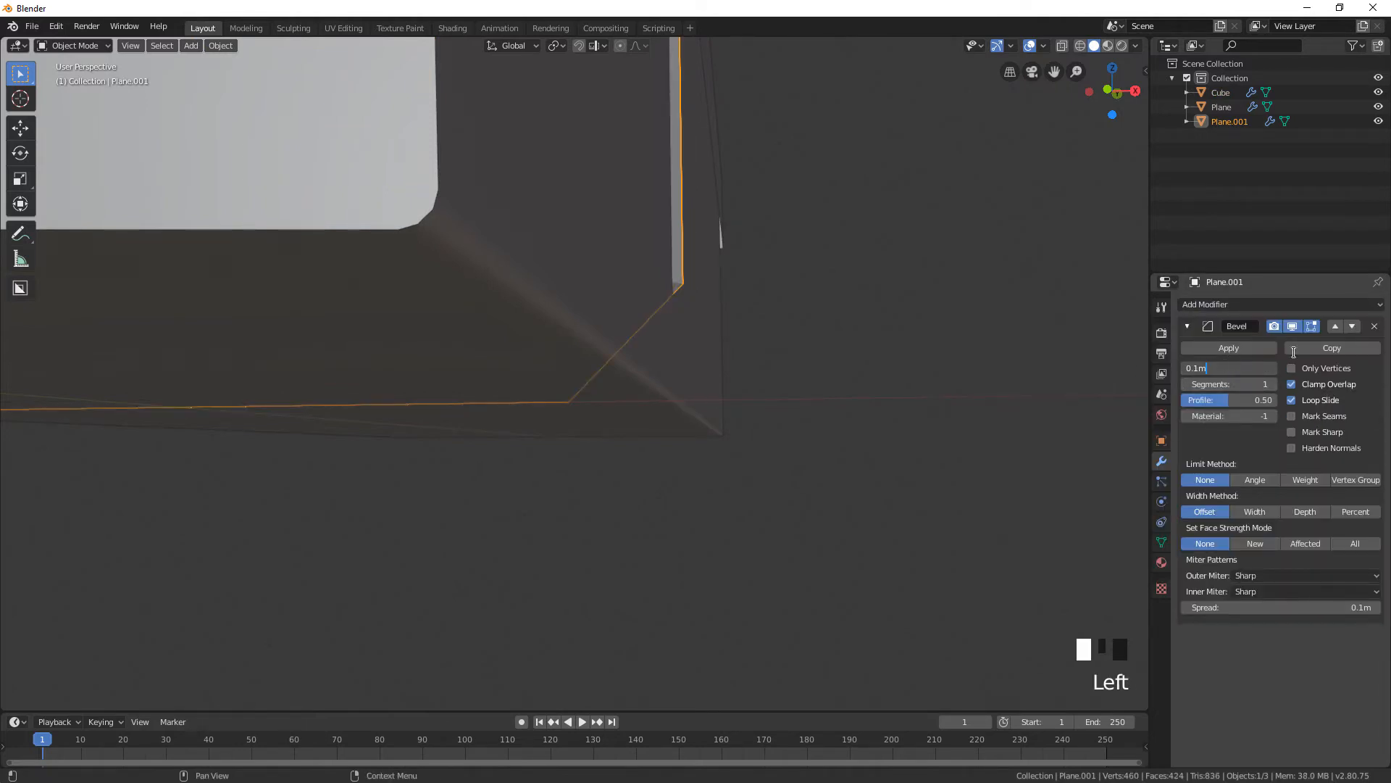
text(.005)
key(Return)
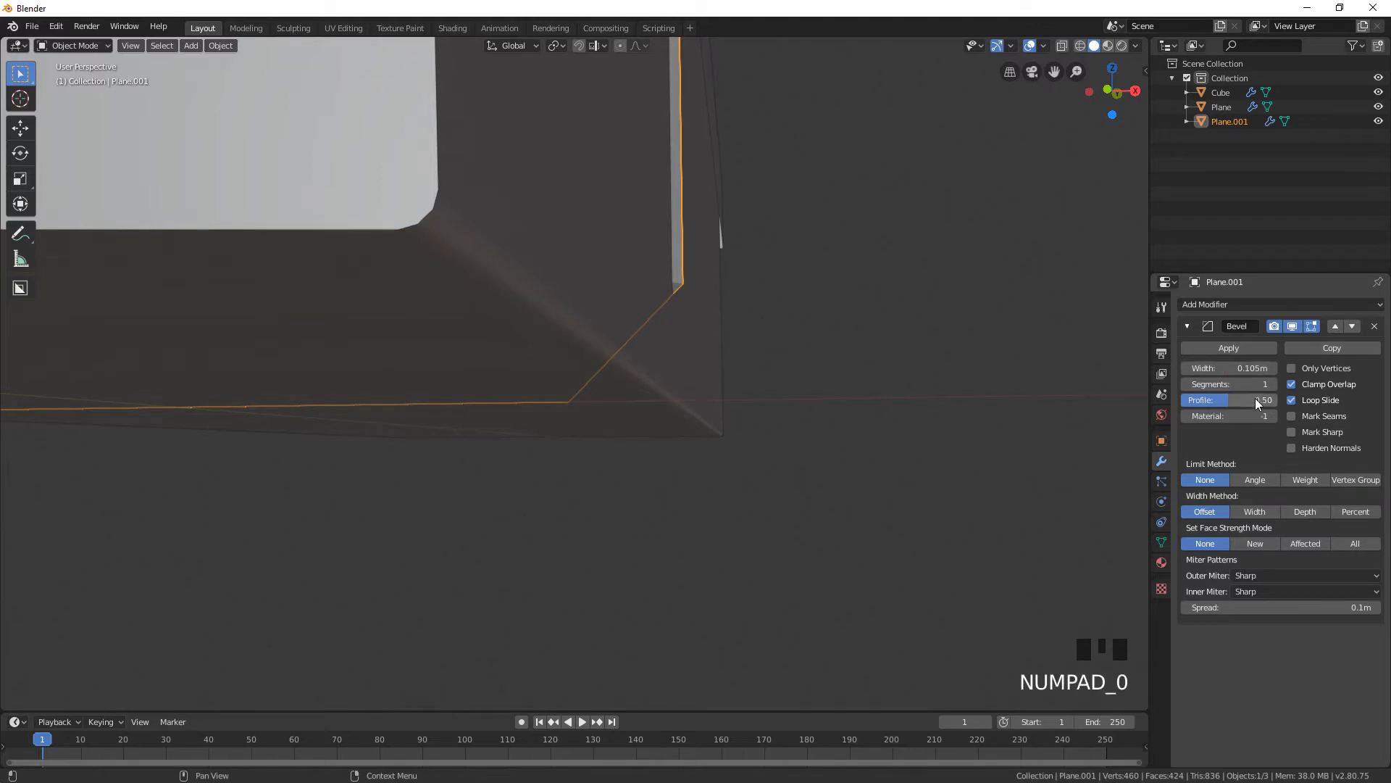
click(1277, 381)
click(1277, 380)
click(1277, 381)
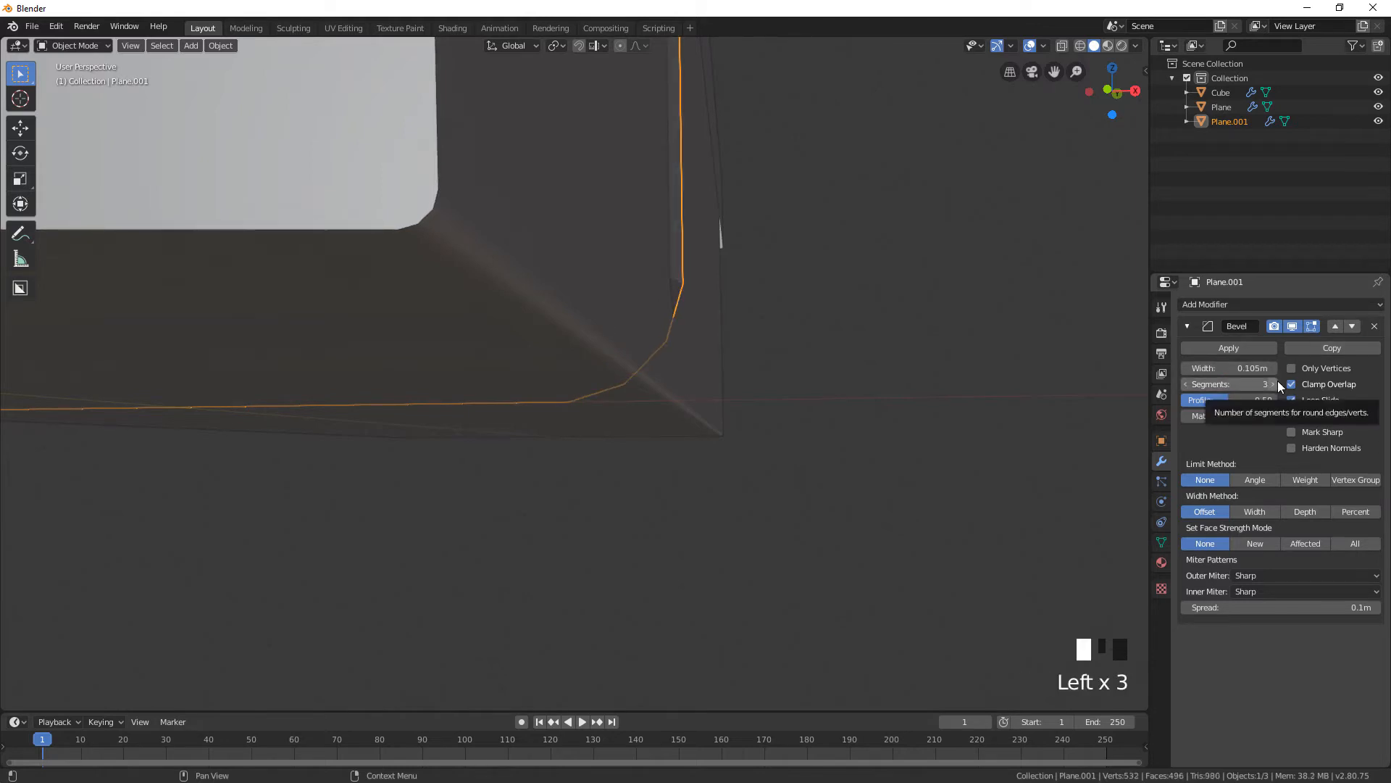
click(1276, 380)
Compare with the box's Bevel settings, set the strip's bevel segments to 3, and open the strip's mesh for editing
right_click(728, 291)
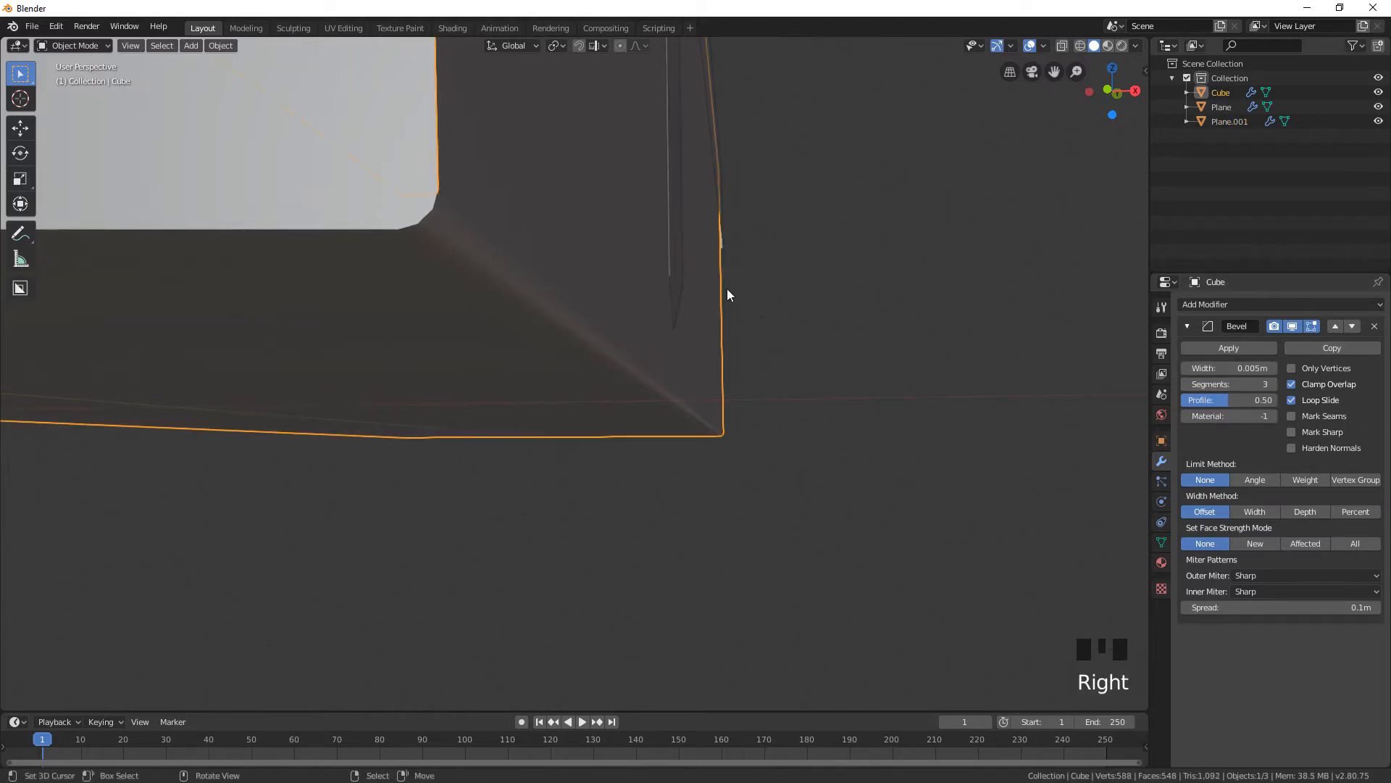
right_click(682, 271)
right_click(676, 271)
click(1185, 384)
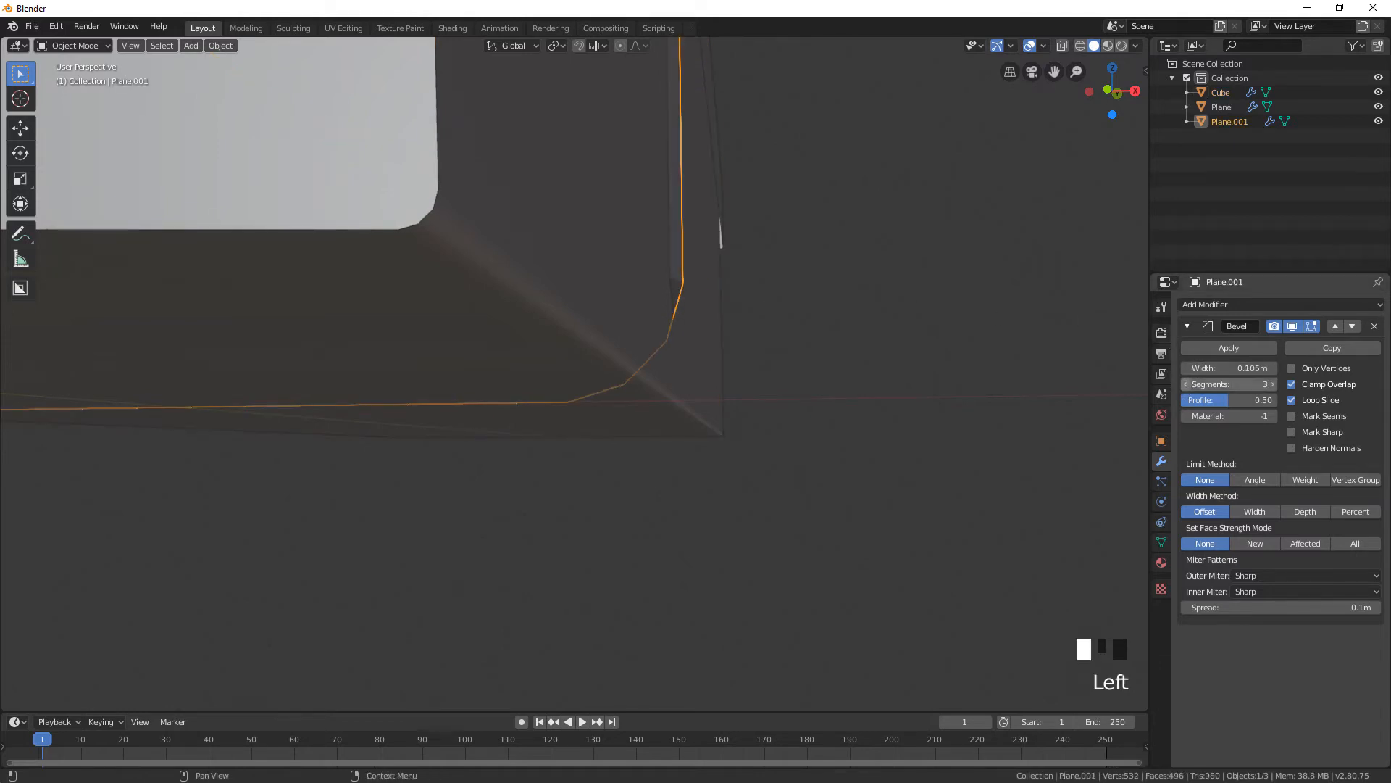
key(Tab)
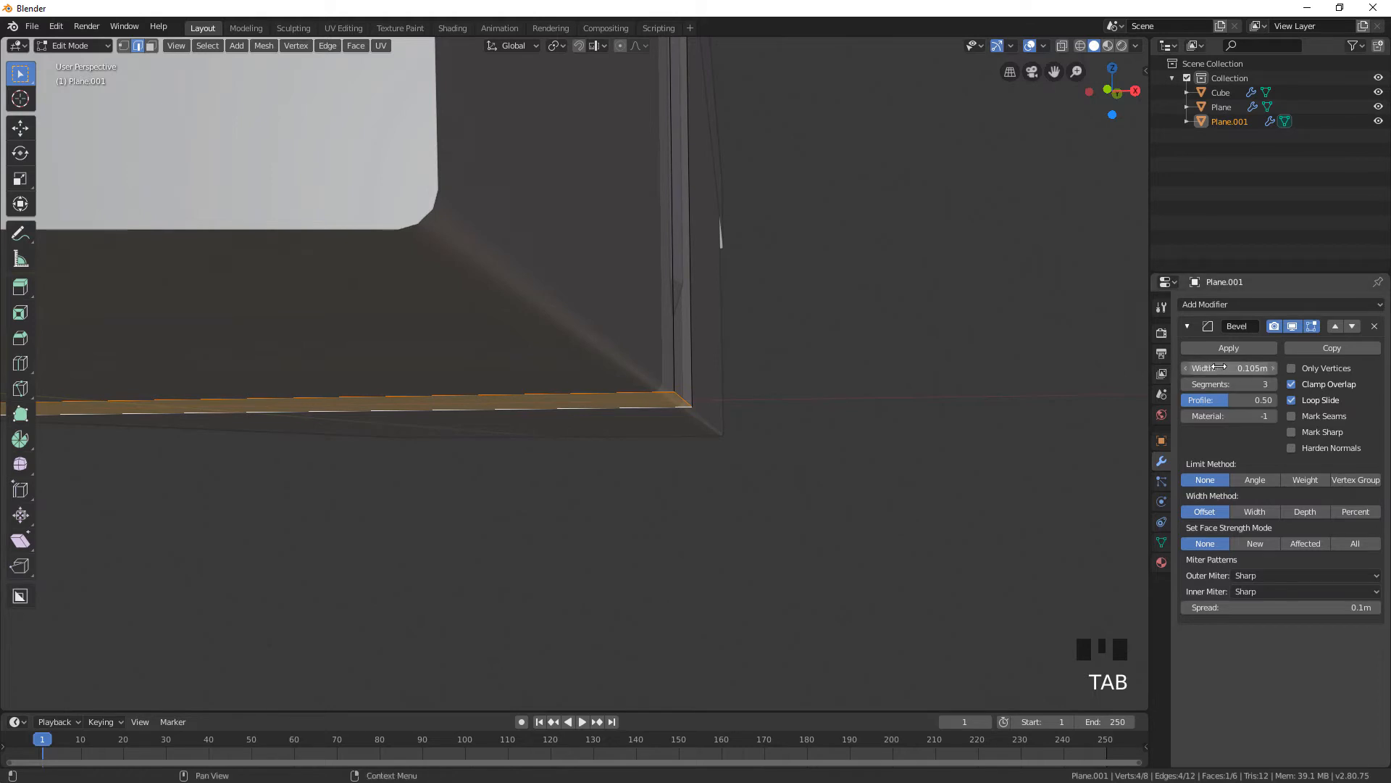
Set the strip's bevel width to 0.005 m and shade the strip smooth
key(Tab)
key(Tab)
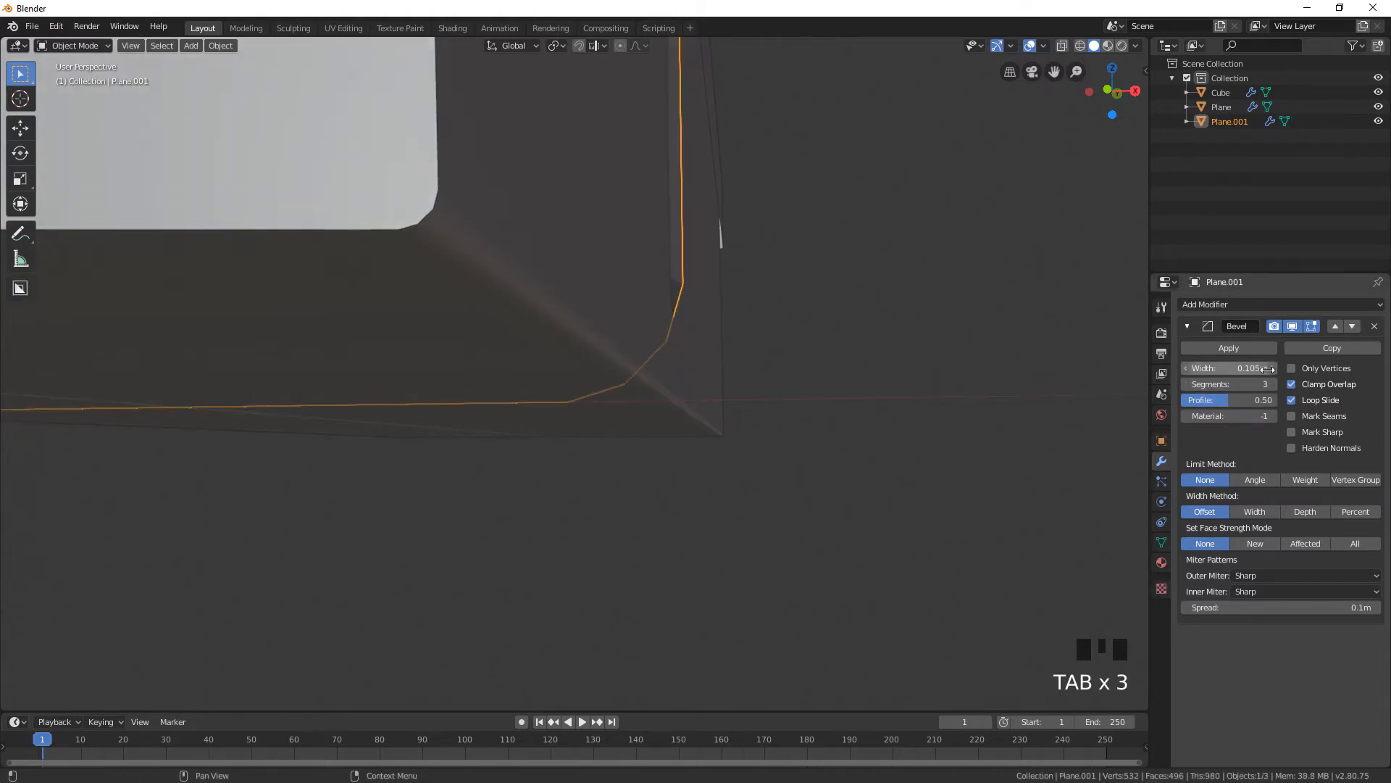
text(5)
key(Return)
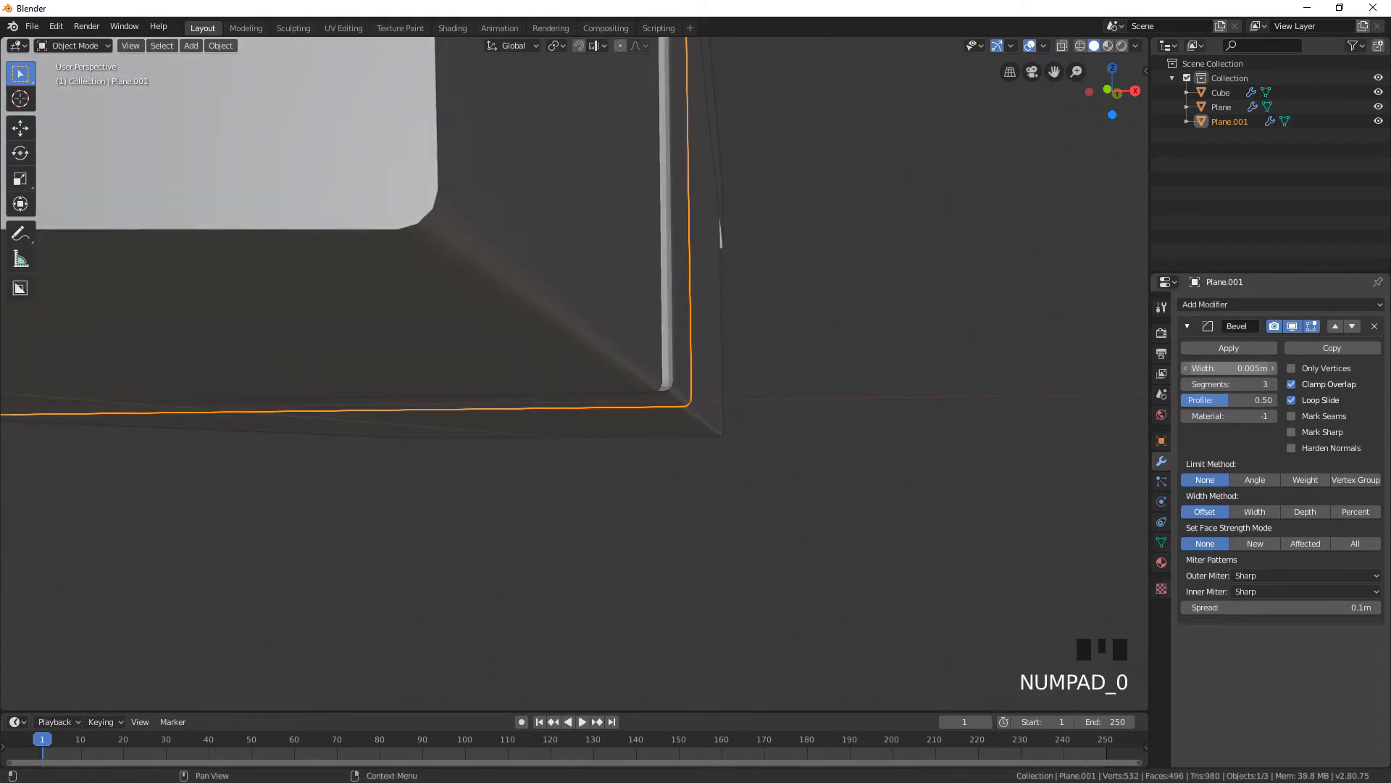
right_click(845, 295)
click(844, 296)
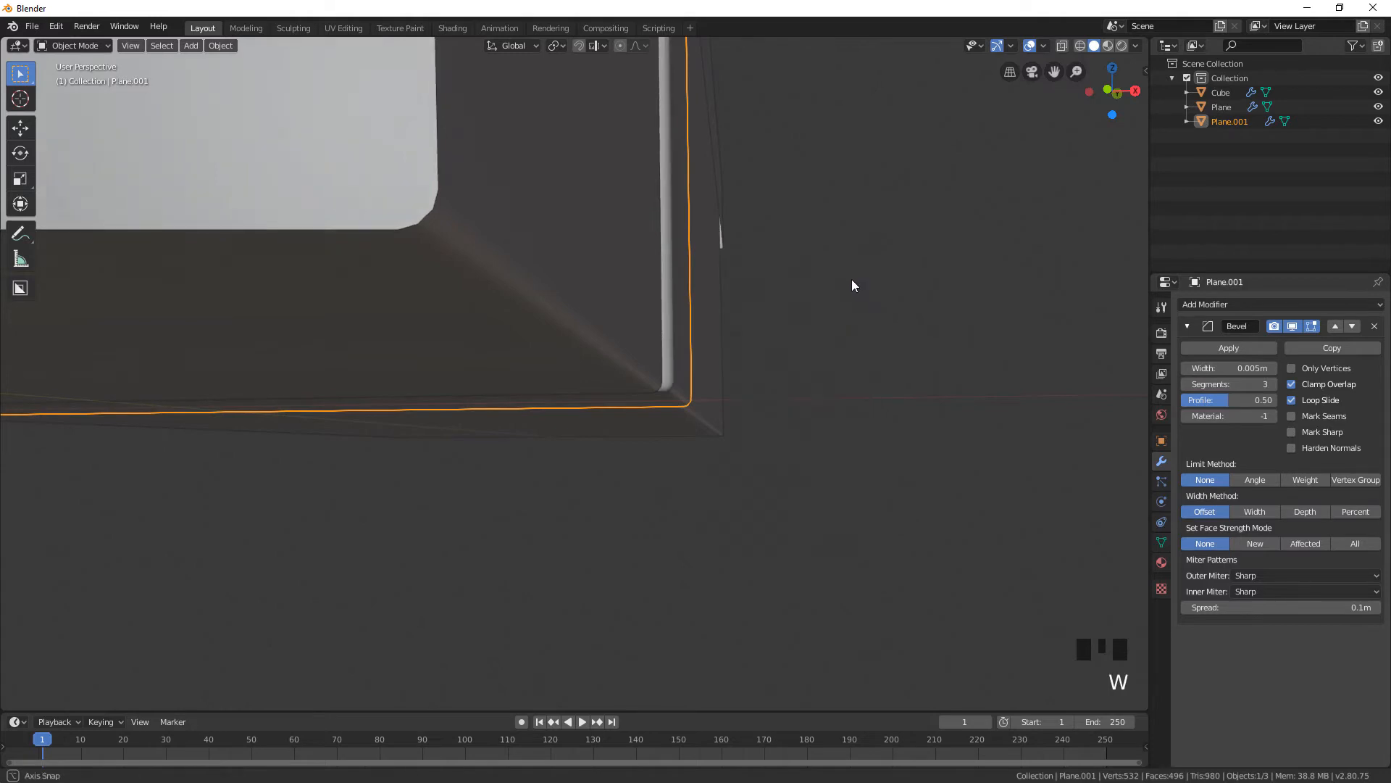
Delete the two narrow side faces of the strip's mesh so only the four faces wrapping around the box remain
middle_drag(852, 284, 827, 340)
key(Tab)
scroll(807, 327, down, 1)
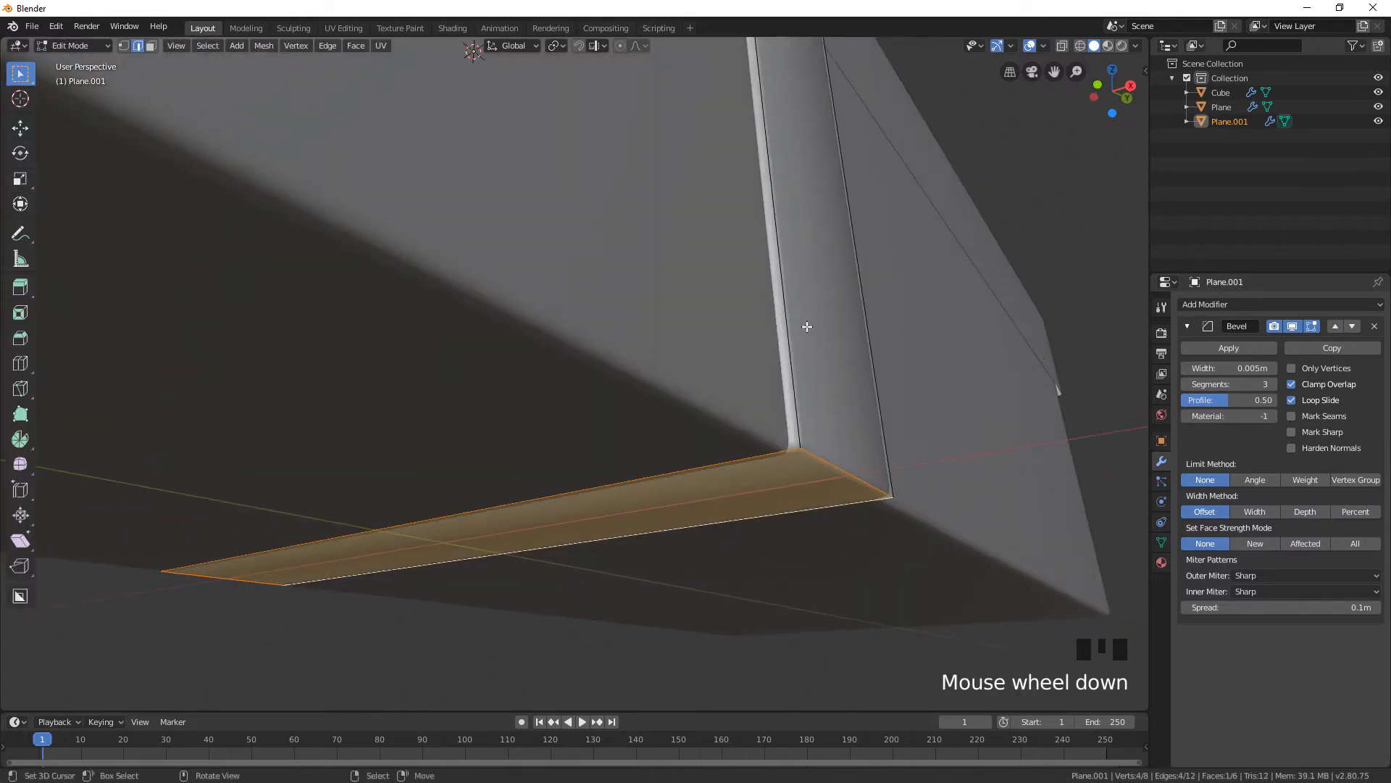
click(154, 48)
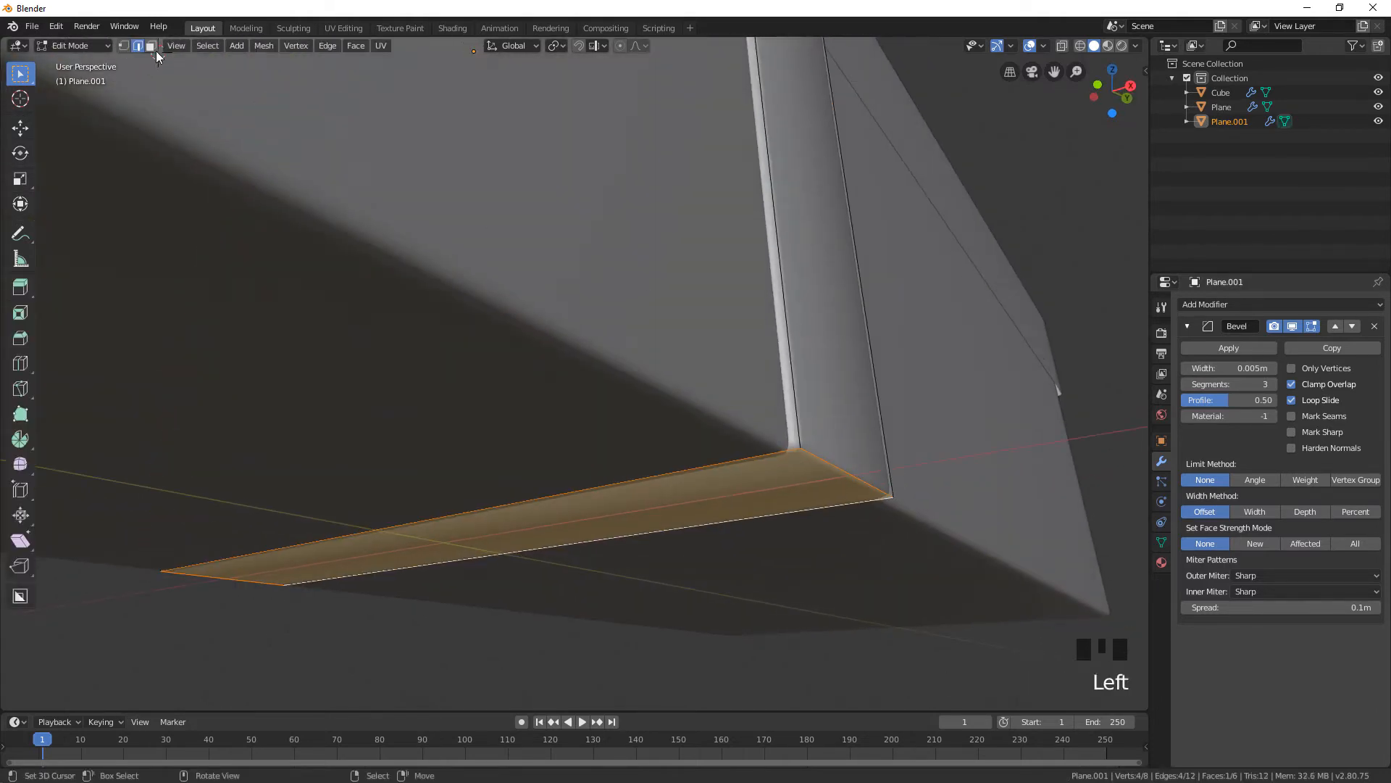
right_click(809, 349)
middle_drag(925, 341, 889, 276)
scroll(695, 339, down, 3)
shift+right_click(802, 229)
key(x)
click(801, 229)
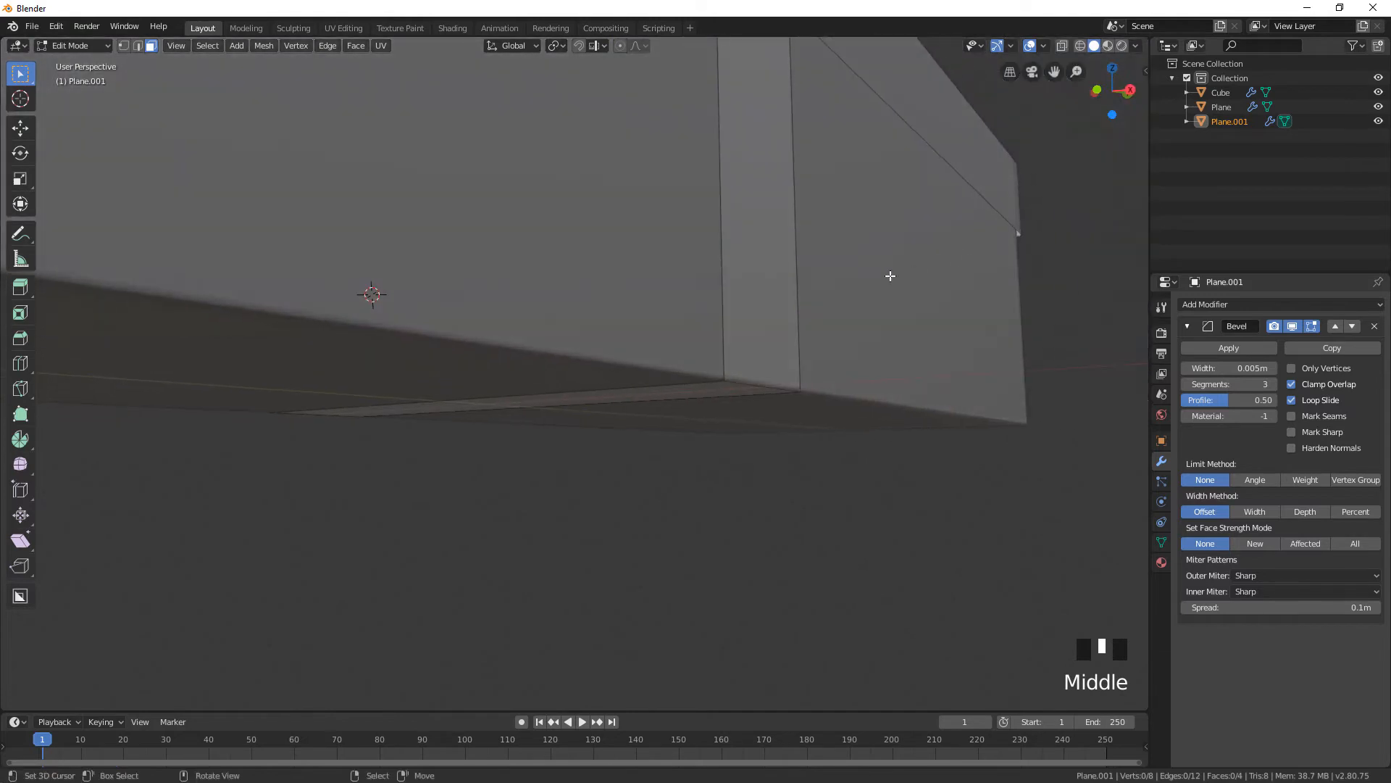
key(Tab)
Add a Solidify modifier to the strip and collapse its Bevel settings
middle_drag(780, 304, 875, 285)
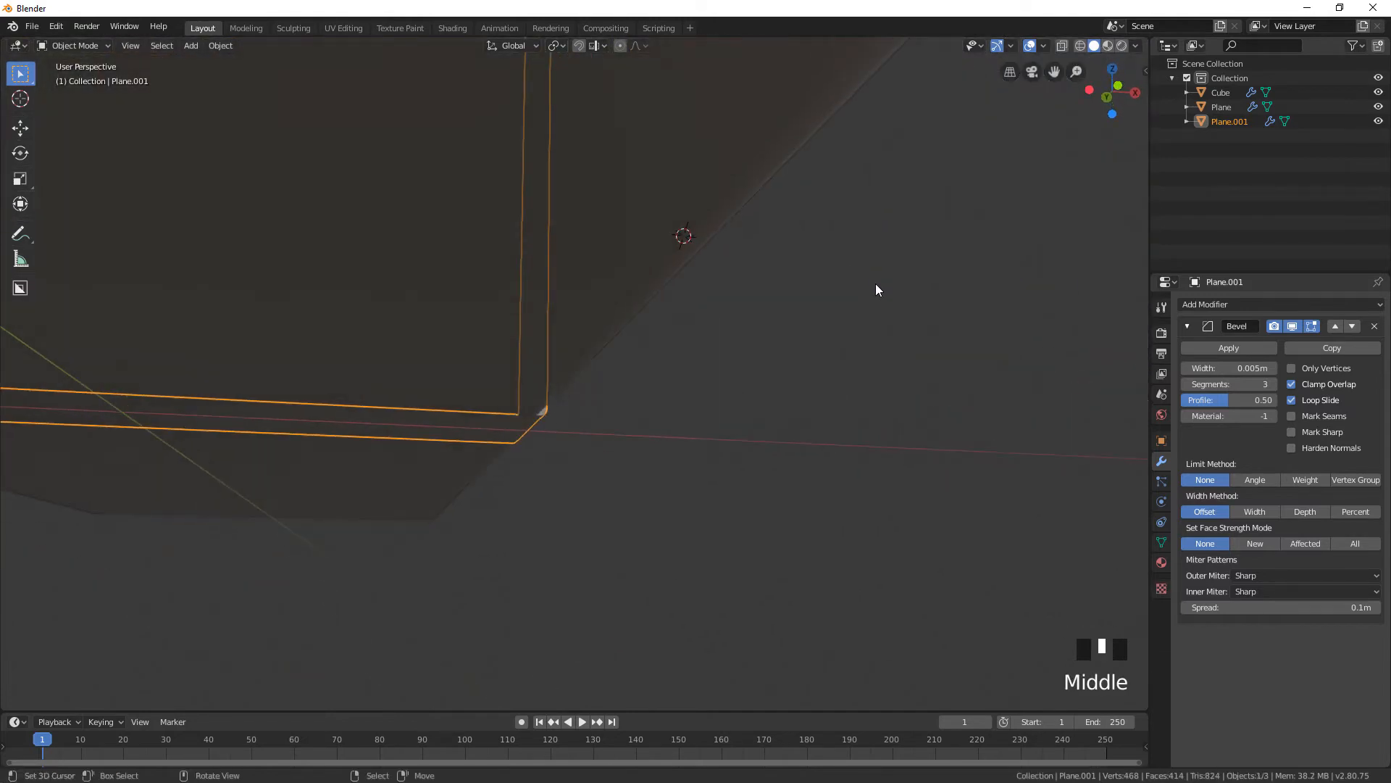
click(1206, 304)
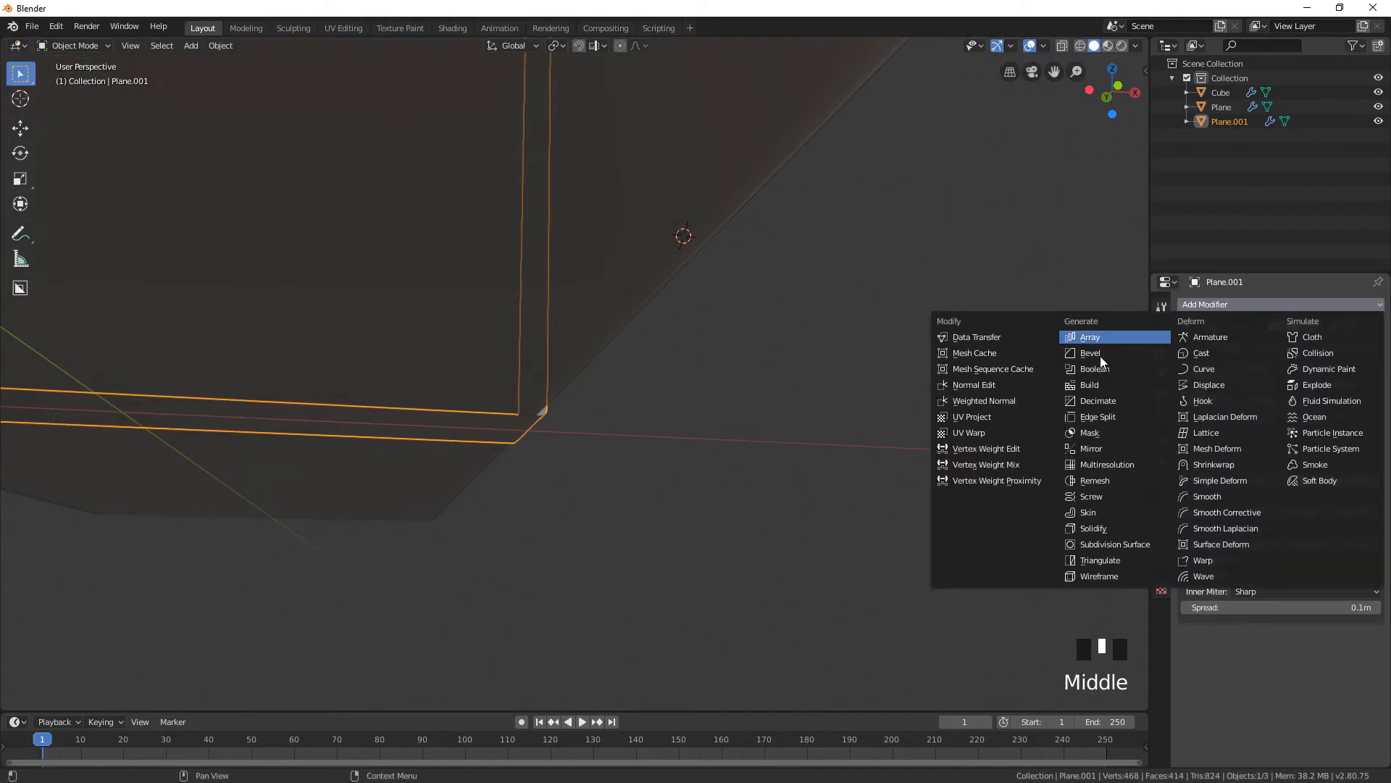
click(1110, 527)
middle_drag(985, 388, 1043, 406)
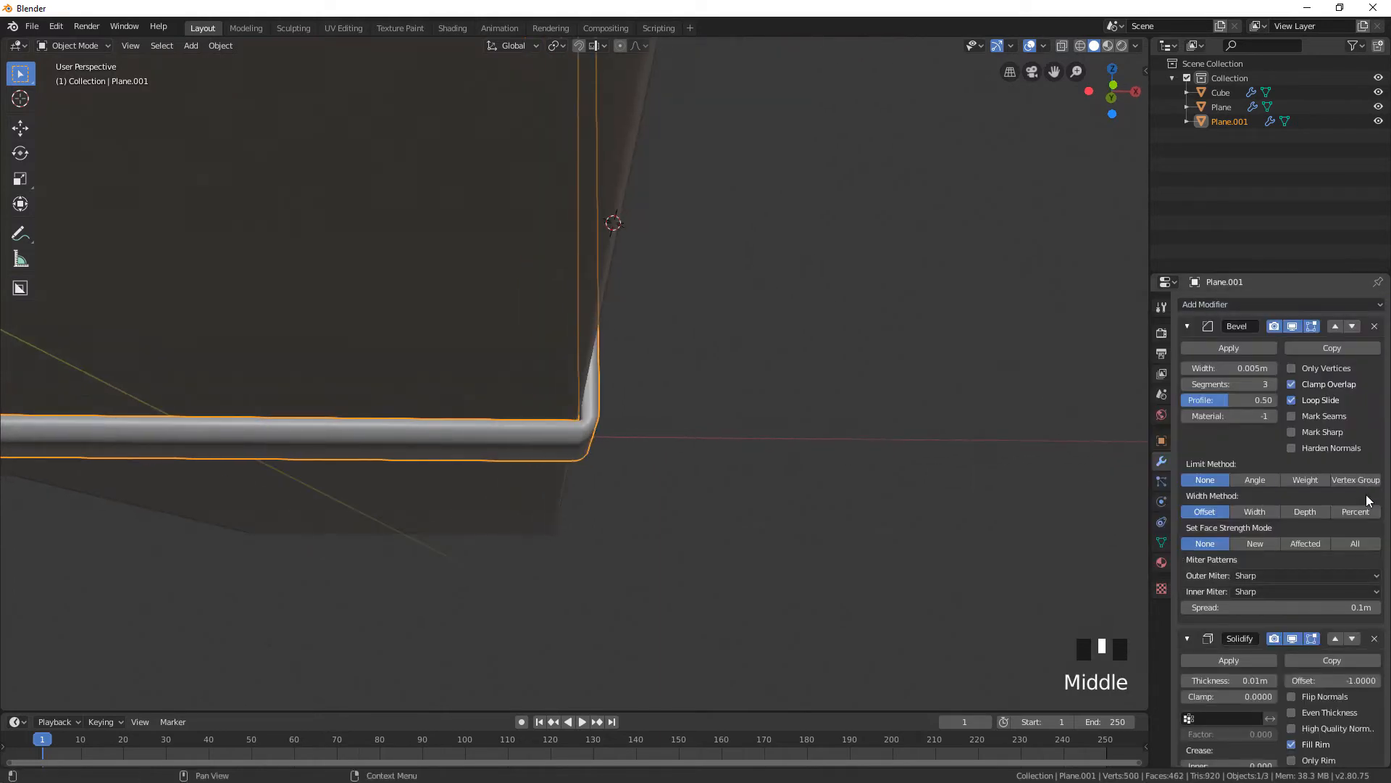
click(1187, 326)
Try a Solidify offset of 1 on the strip and return it to -1
drag(1332, 394, 1377, 393)
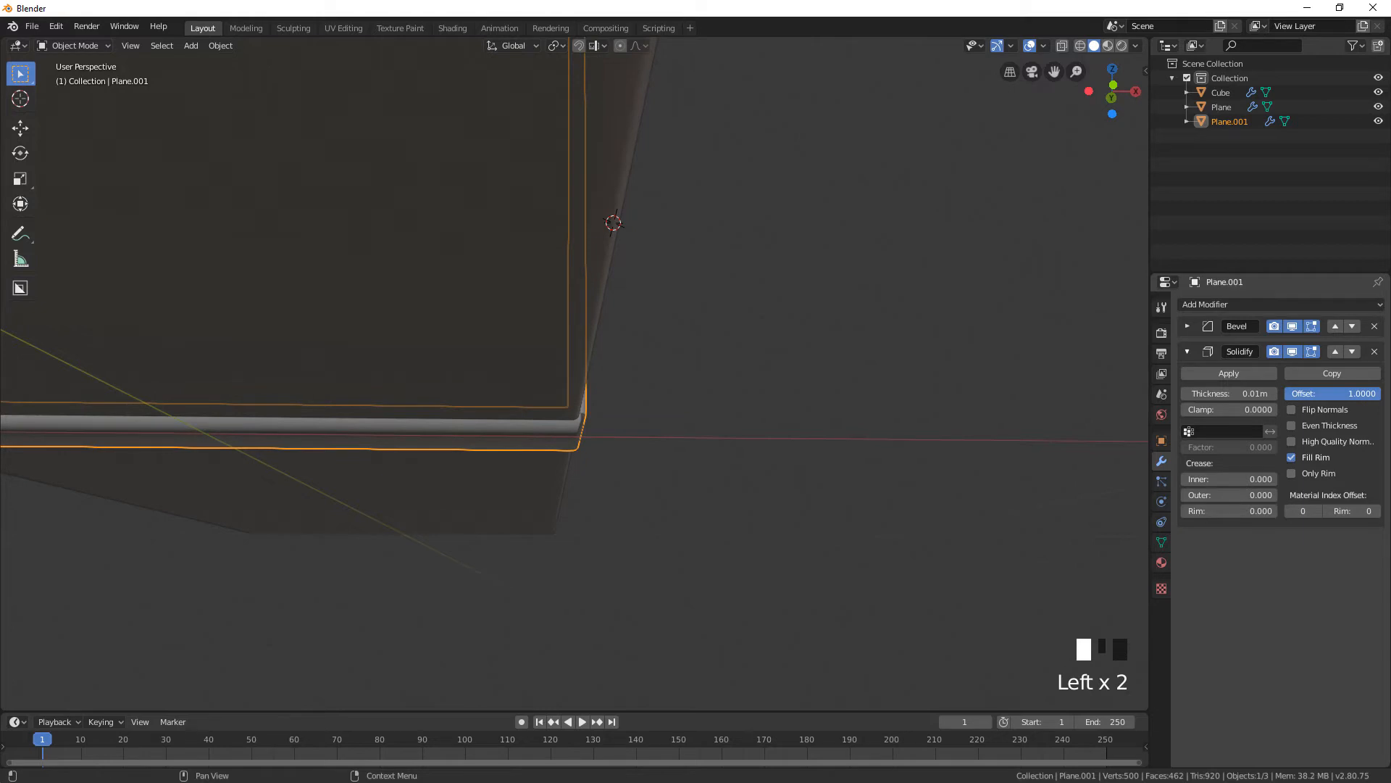
drag(1377, 394, 1286, 394)
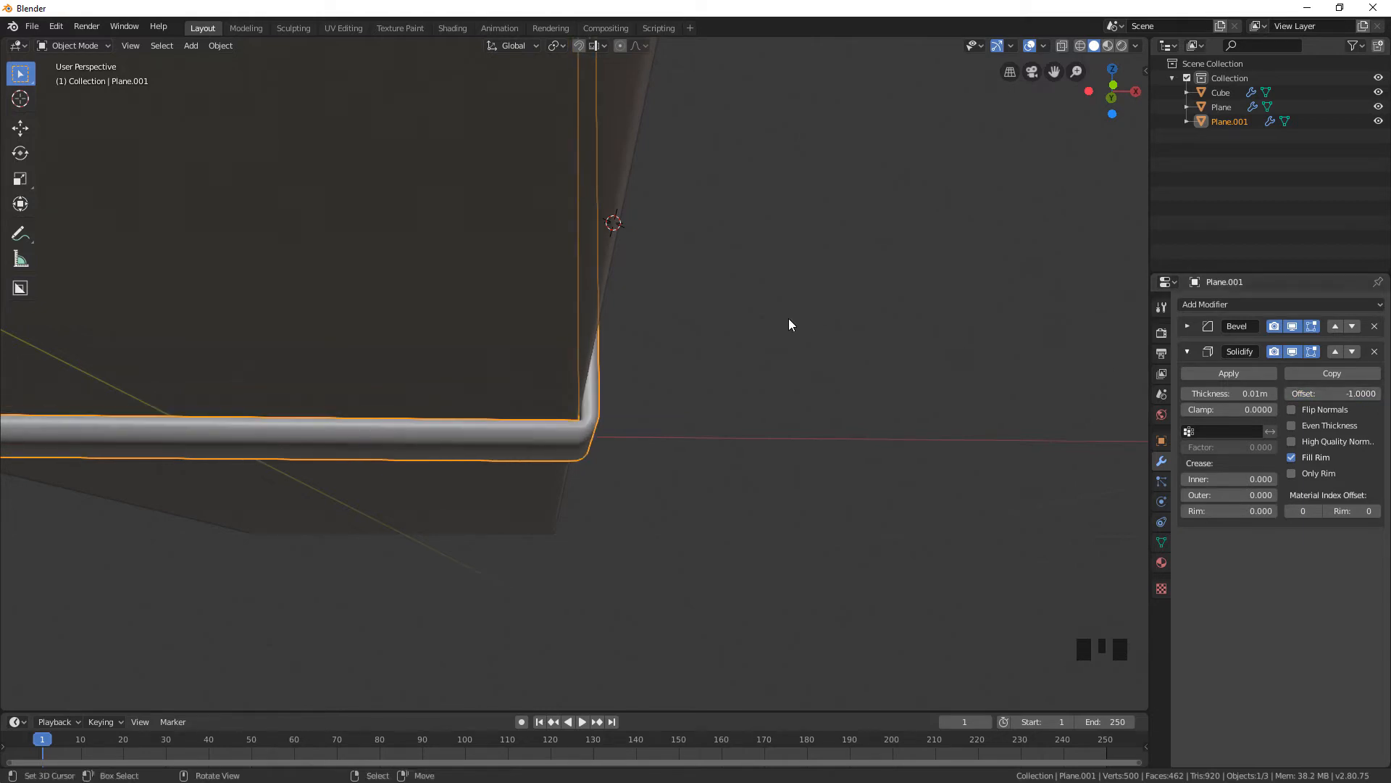
middle_drag(789, 319, 727, 333)
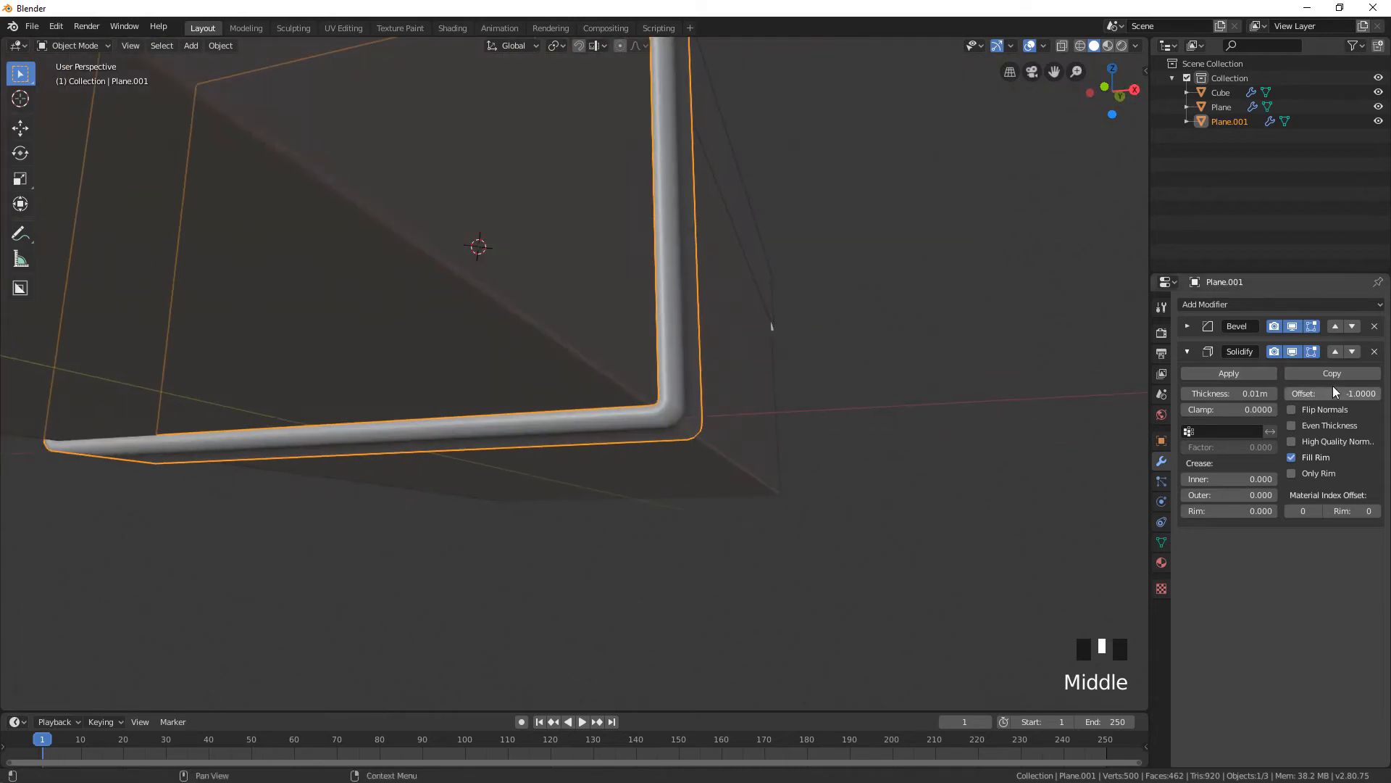
Set the strip's Solidify thickness to 0.005 m and enable Auto Smooth for its normals
click(1228, 394)
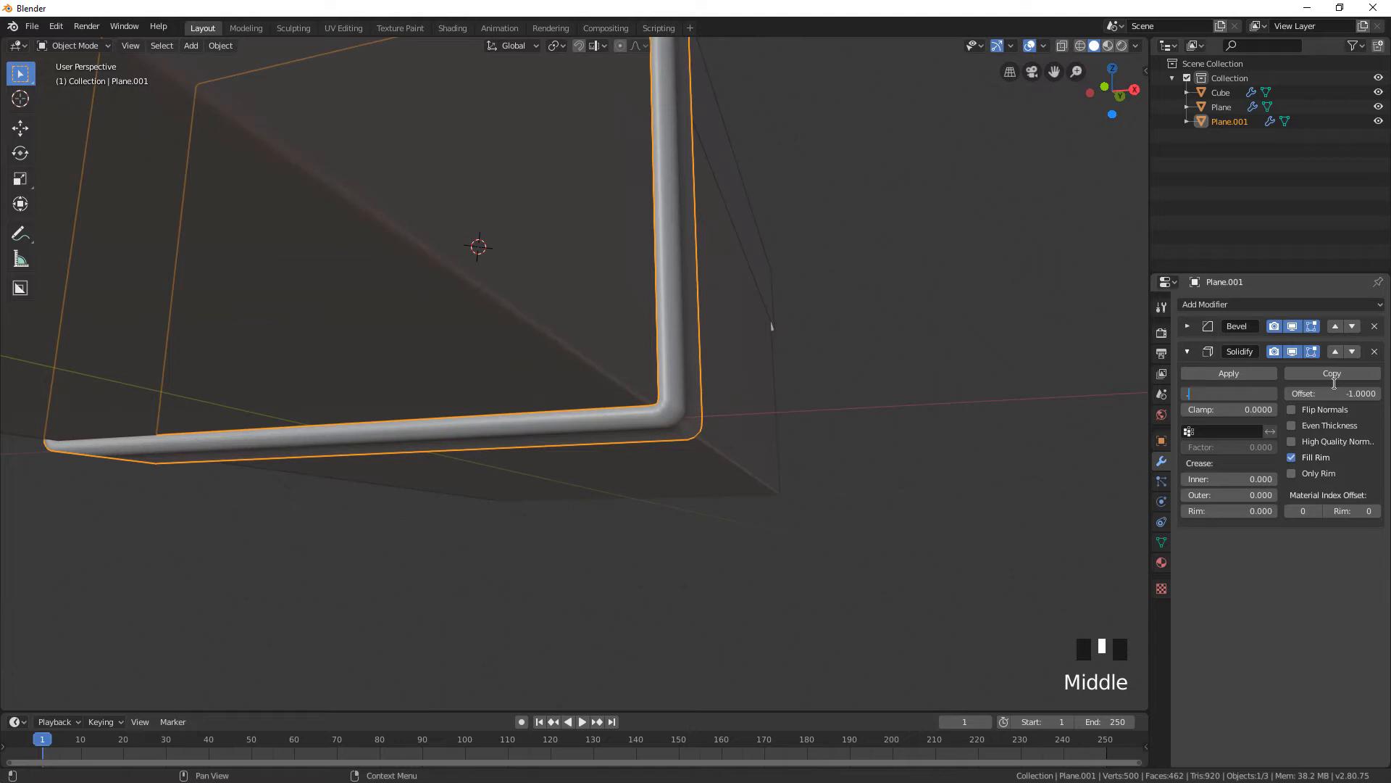
text(.005)
key(Return)
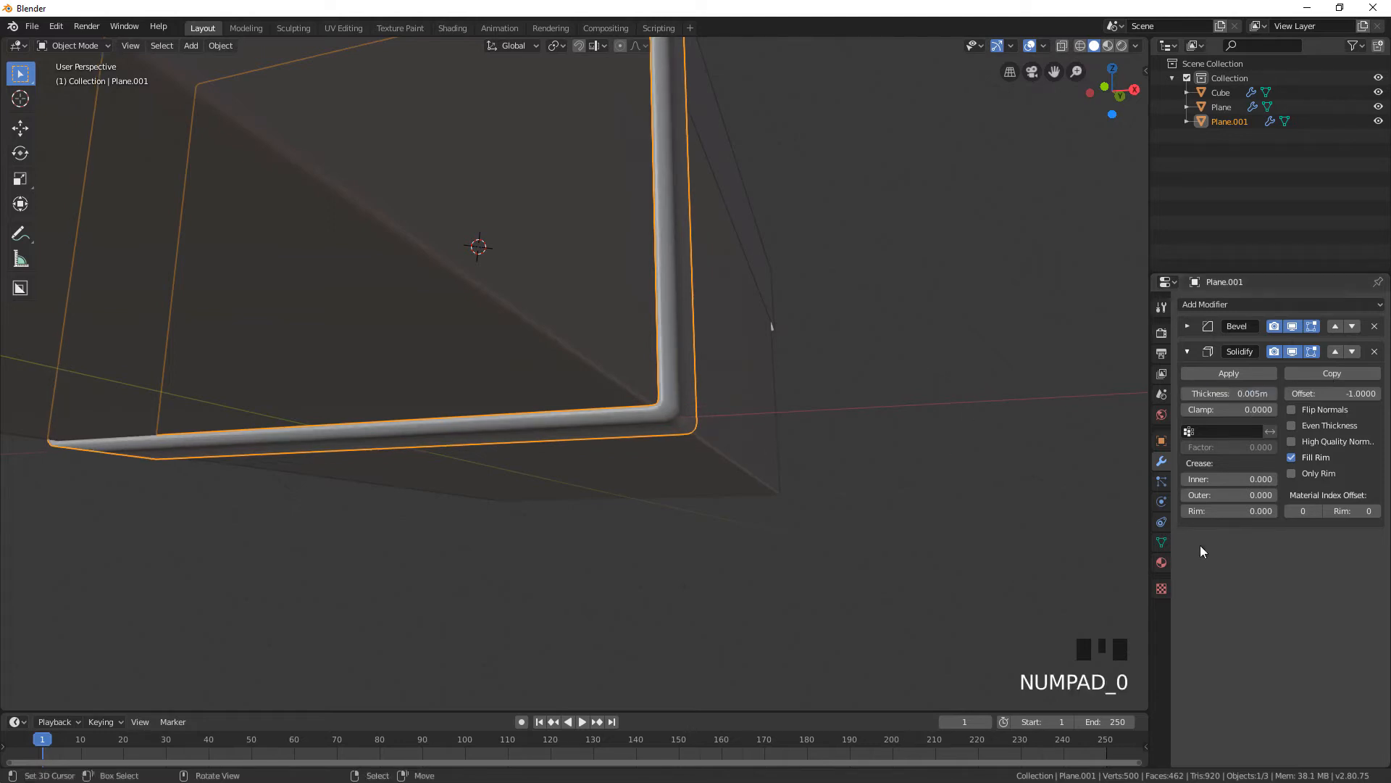
click(1162, 542)
click(1203, 553)
click(1202, 570)
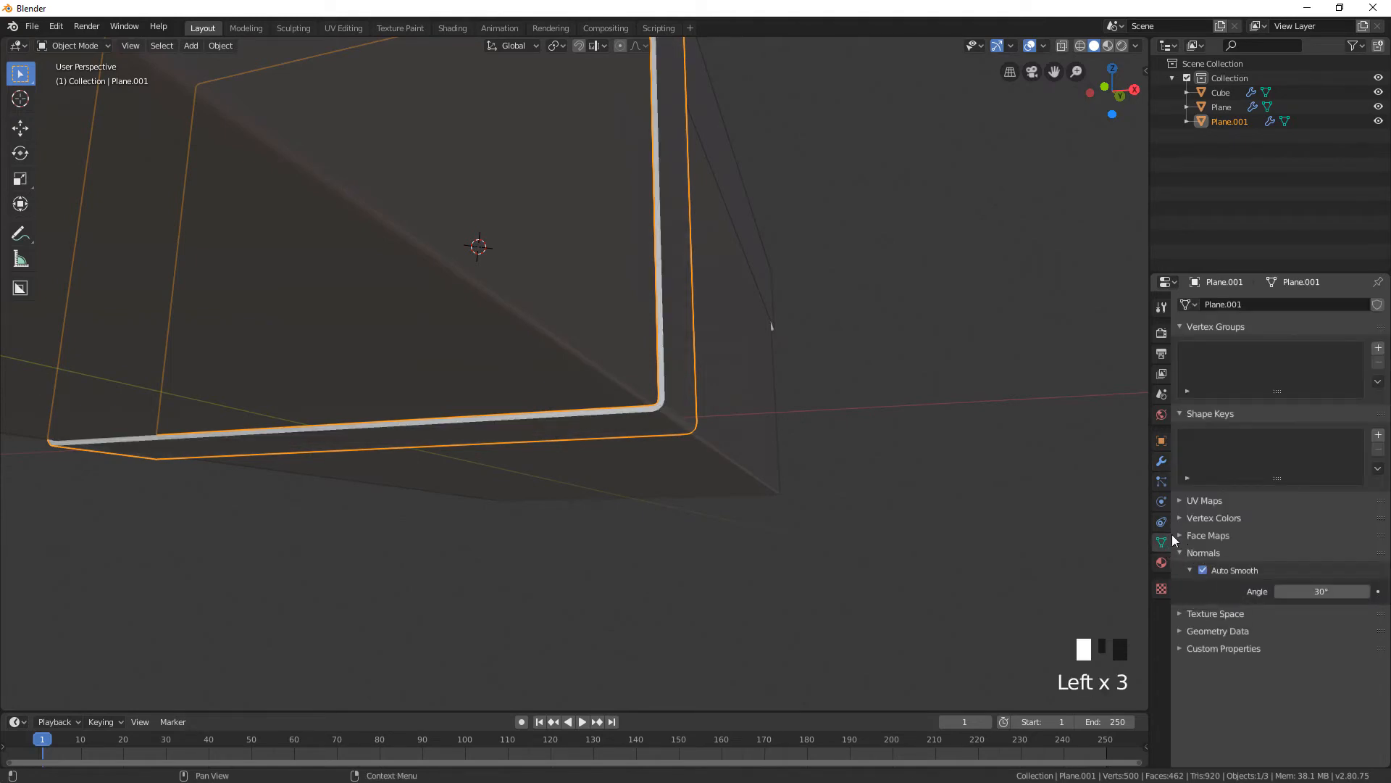
Reduce the strip's Solidify thickness to 0.002 m
scroll(751, 299, up, 3)
mouse_move(778, 304)
middle_down()
mouse_move(809, 327)
mouse_move(791, 324)
middle_up()
click(1161, 461)
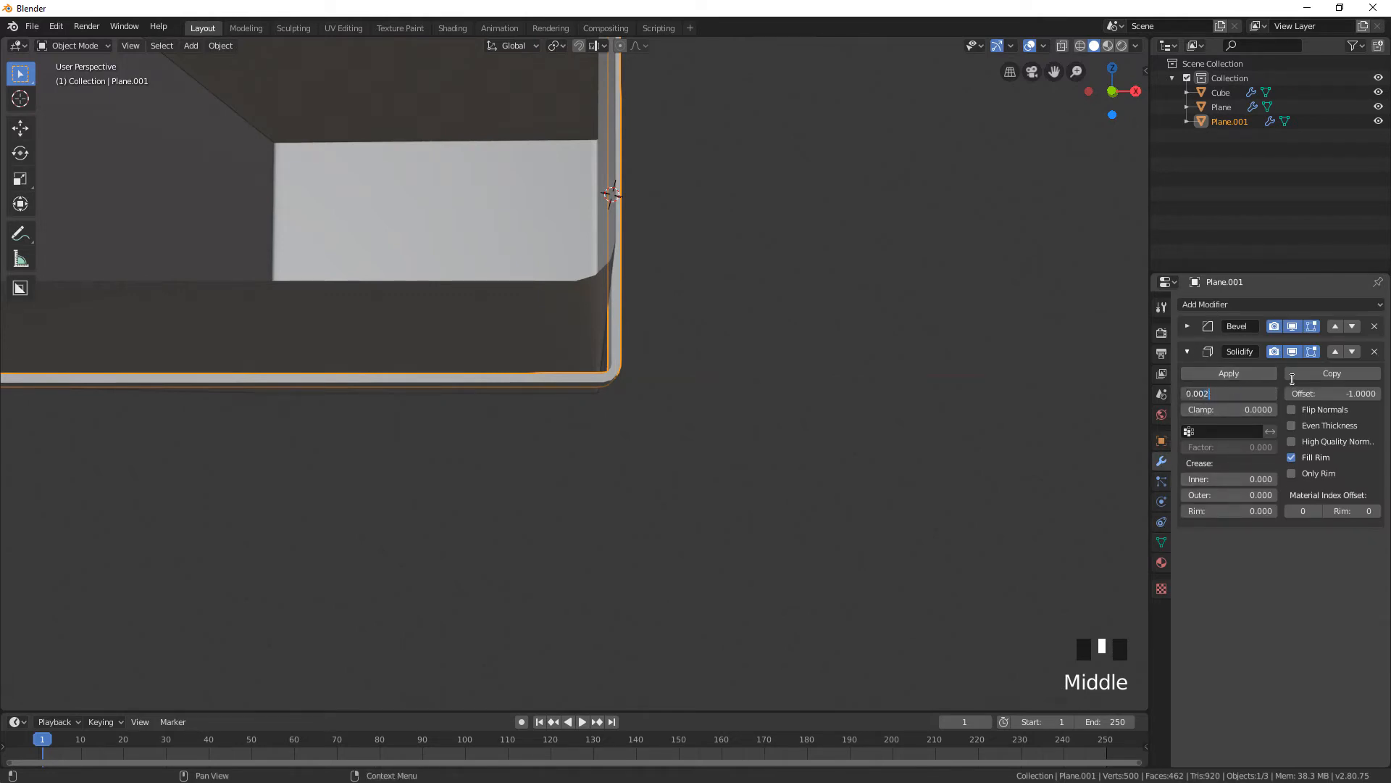
key(Return)
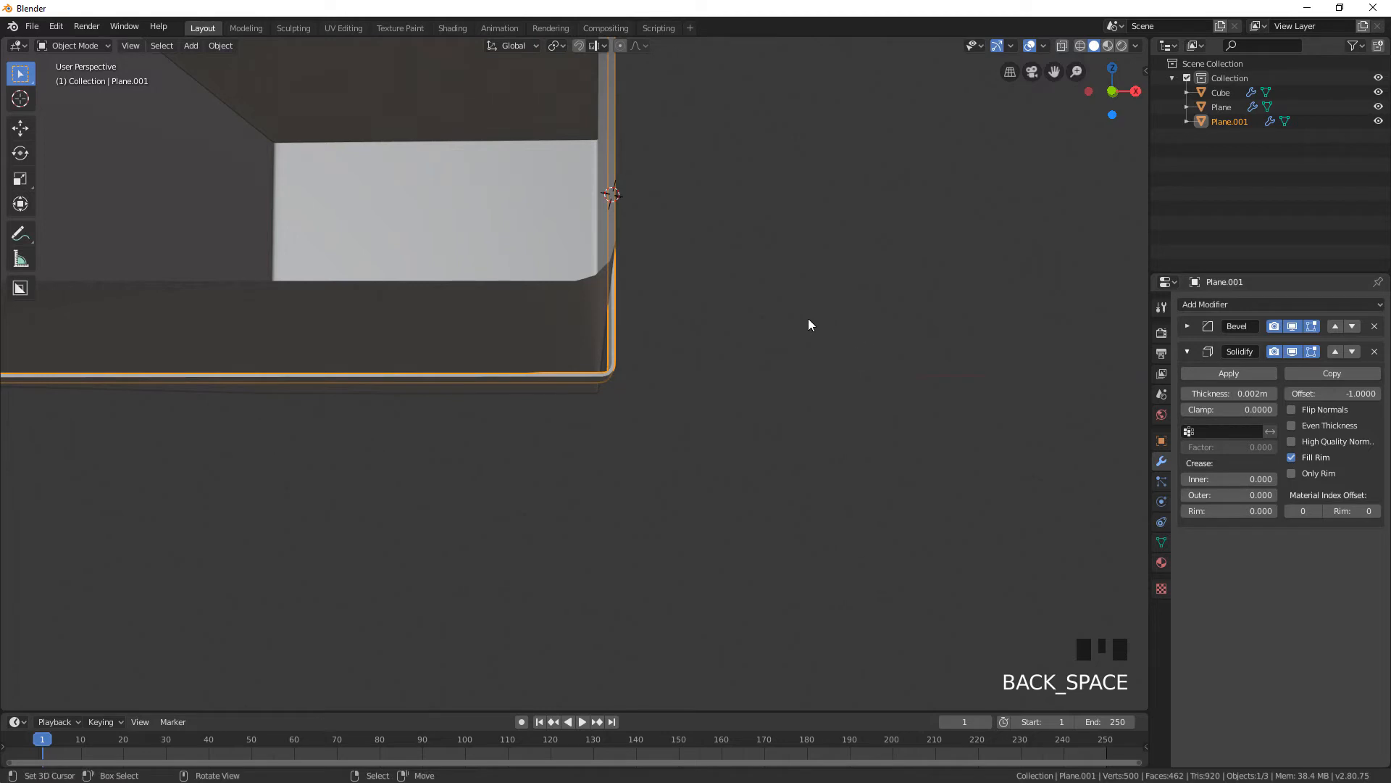
Open the strip's mesh for editing, switch to wireframe display and select the strip's bottom face
key(Tab)
middle_drag(814, 314, 714, 308)
right_click(866, 394)
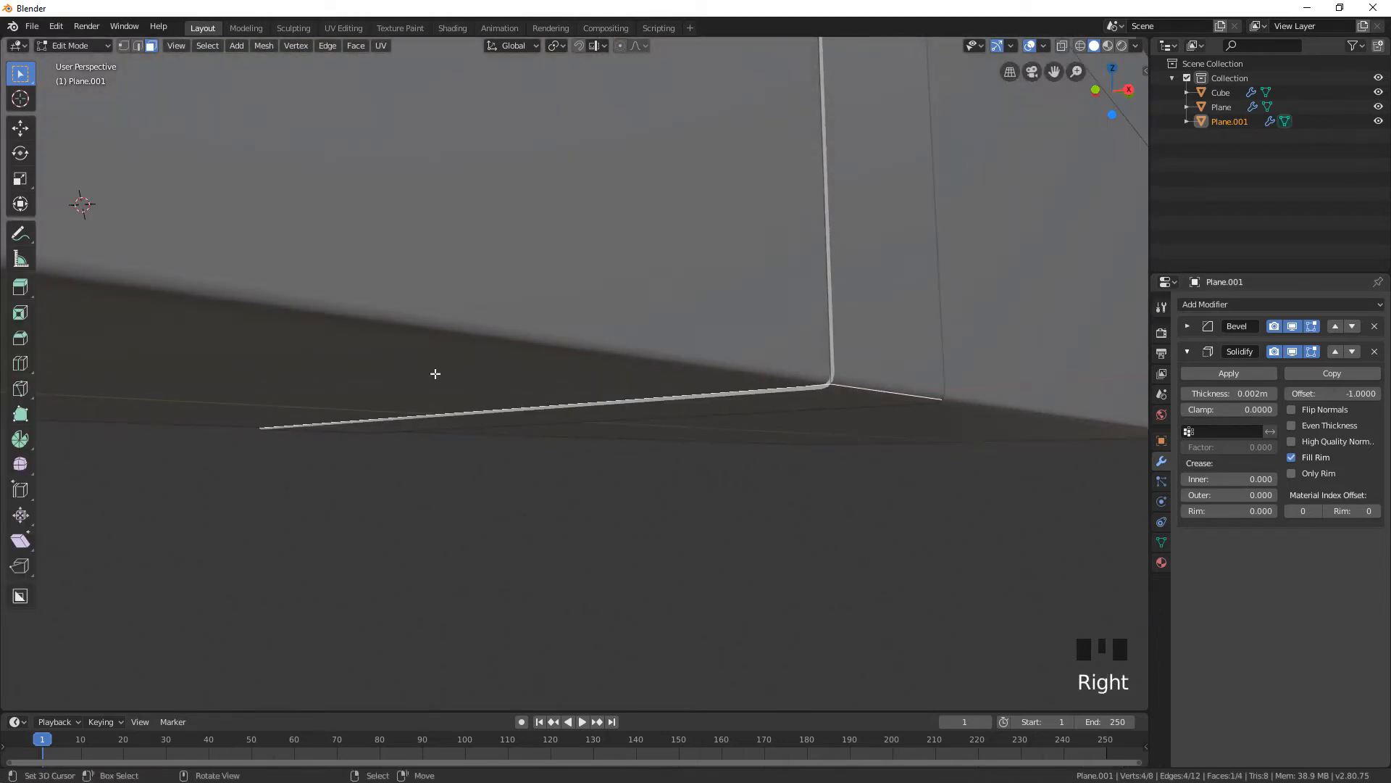
middle_drag(435, 374, 584, 354)
scroll(254, 363, down, 8)
shift+middle_drag(329, 376, 367, 357)
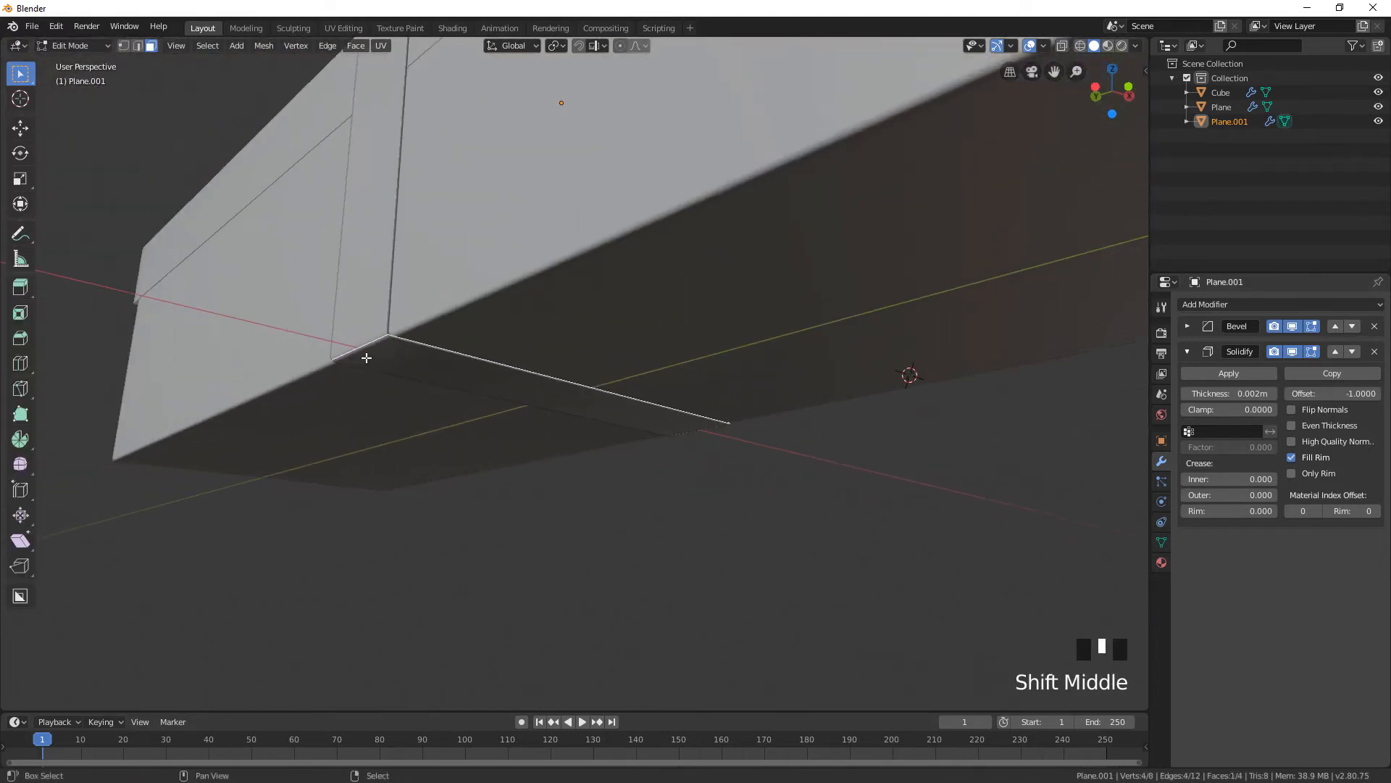
right_click(363, 346)
middle_drag(620, 356, 531, 336)
shift+right_click(524, 295)
shift+right_click(524, 296)
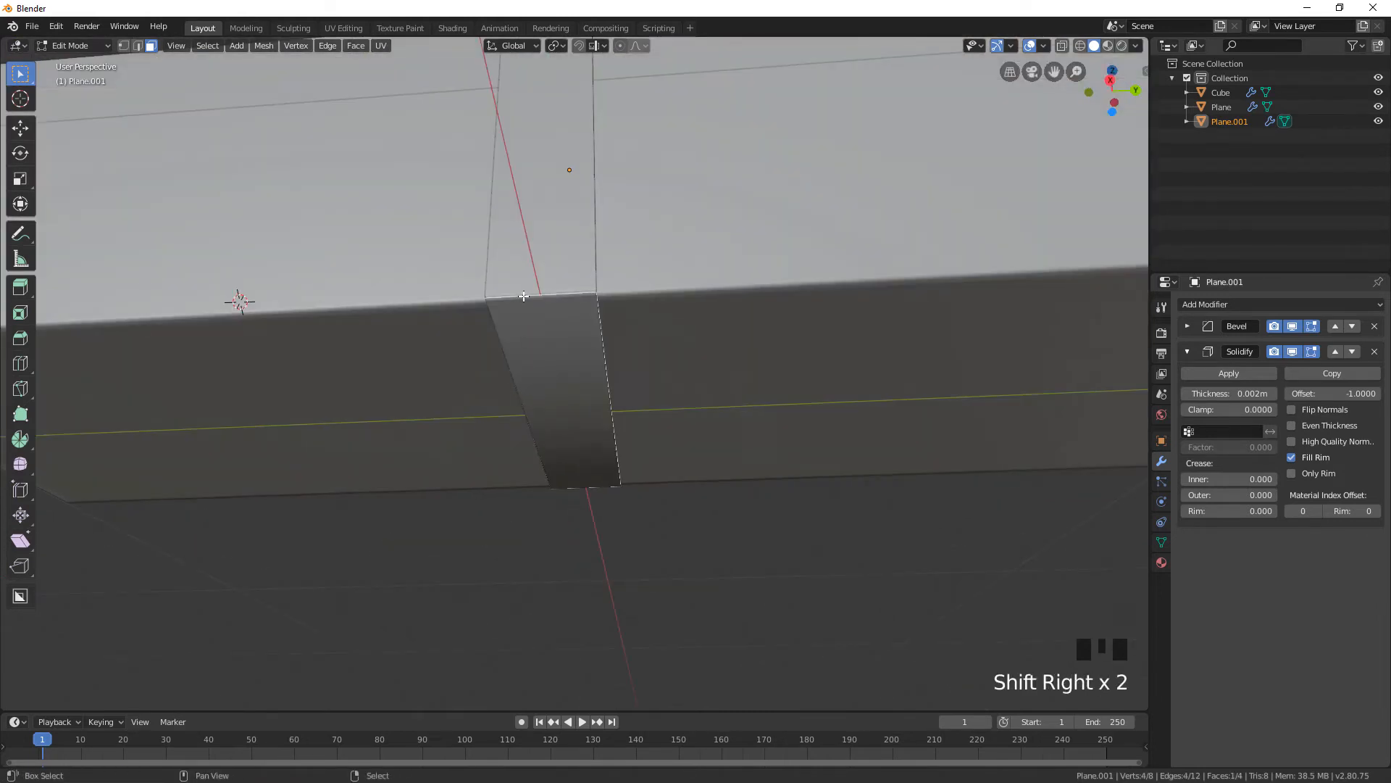
right_click(523, 295)
right_click(546, 300)
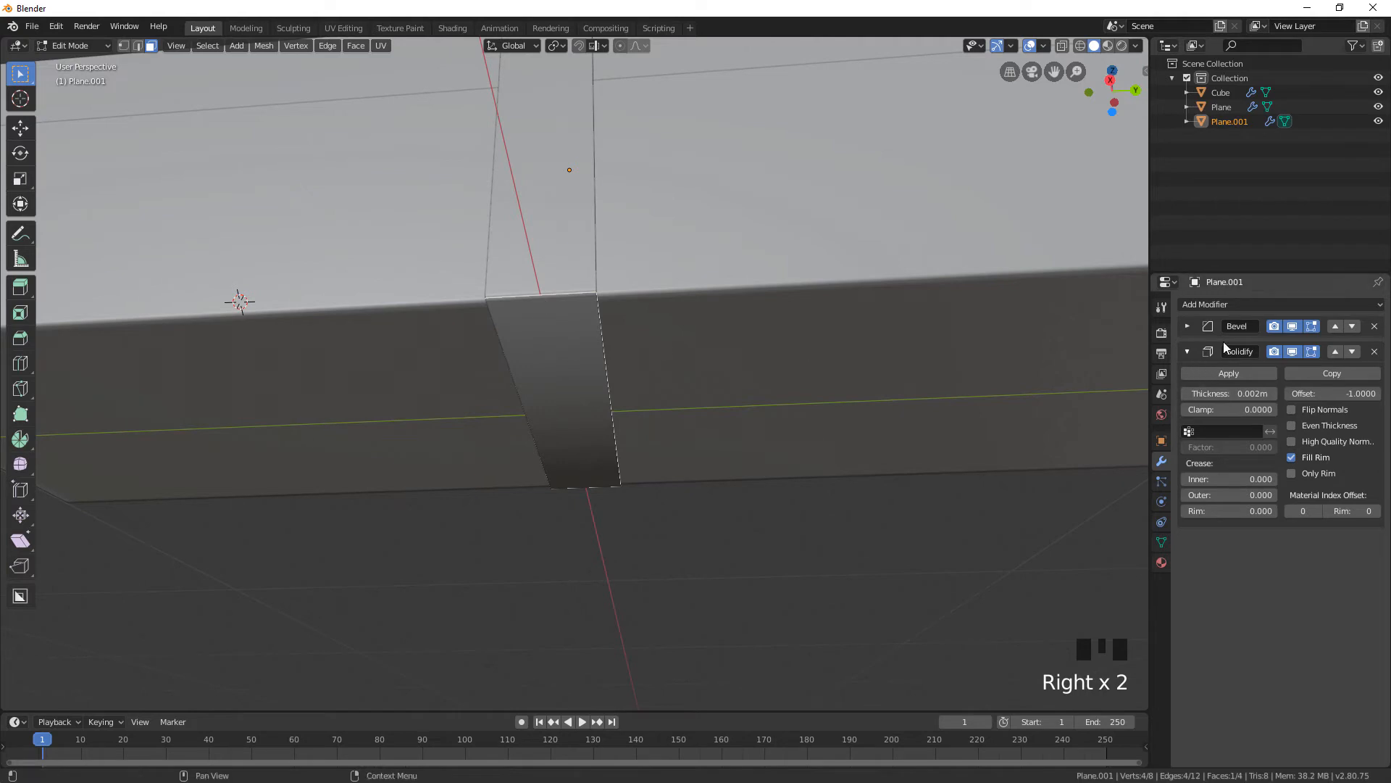
click(1082, 46)
right_click(523, 289)
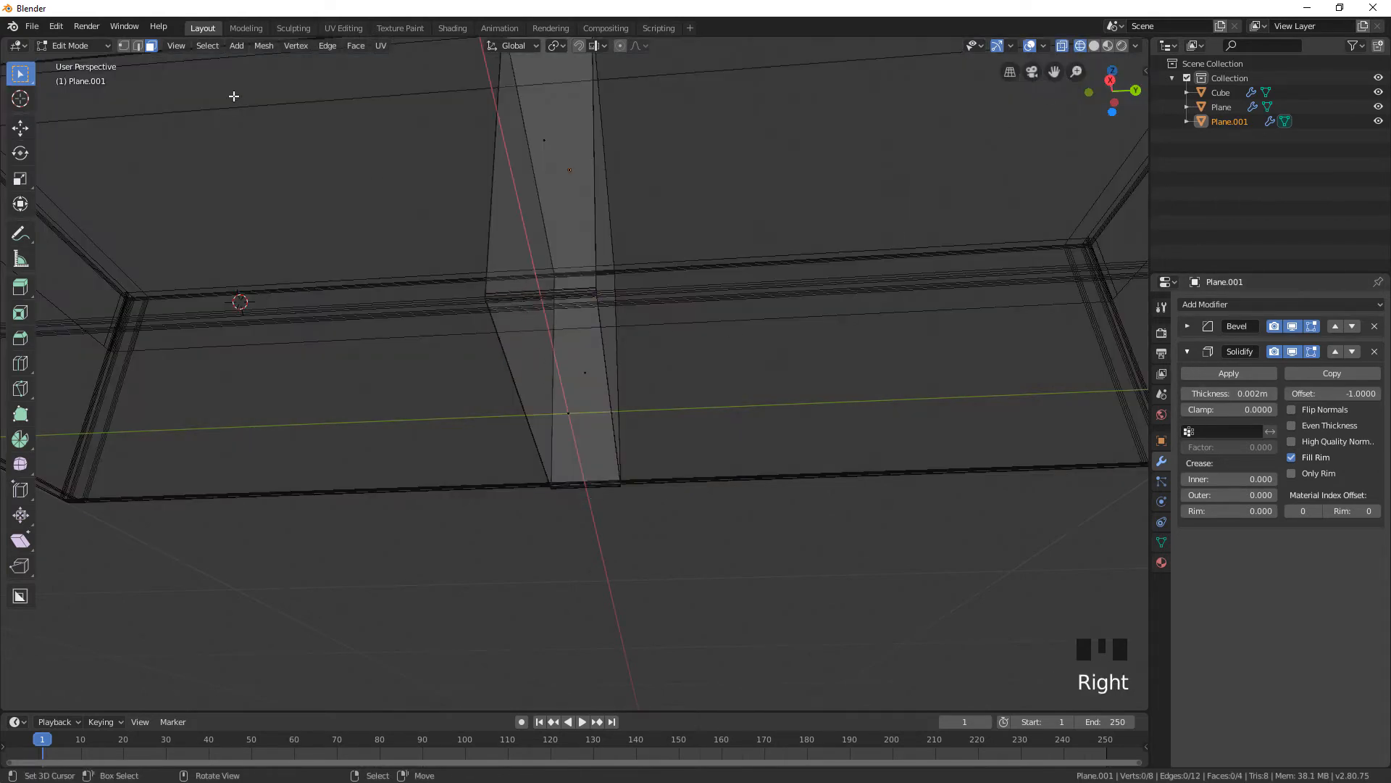
right_click(577, 398)
In front view, scale the strip's bottom face inward along X so its corner sits closer to the box
middle_drag(578, 398, 590, 363)
key(KP_1)
scroll(898, 410, up, 5)
shift+middle_drag(898, 410, 357, 294)
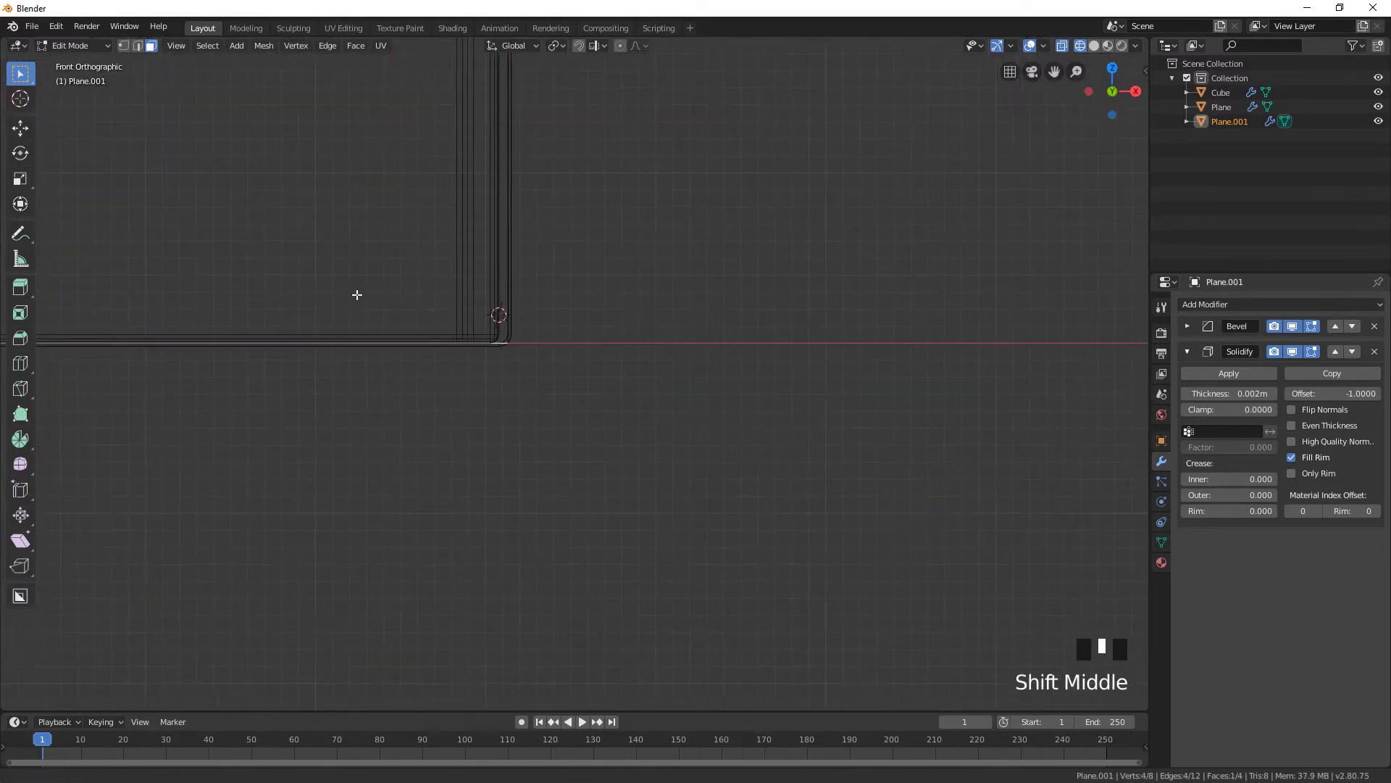
scroll(459, 298, up, 7)
shift+middle_drag(460, 297, 604, 375)
scroll(503, 314, up, 6)
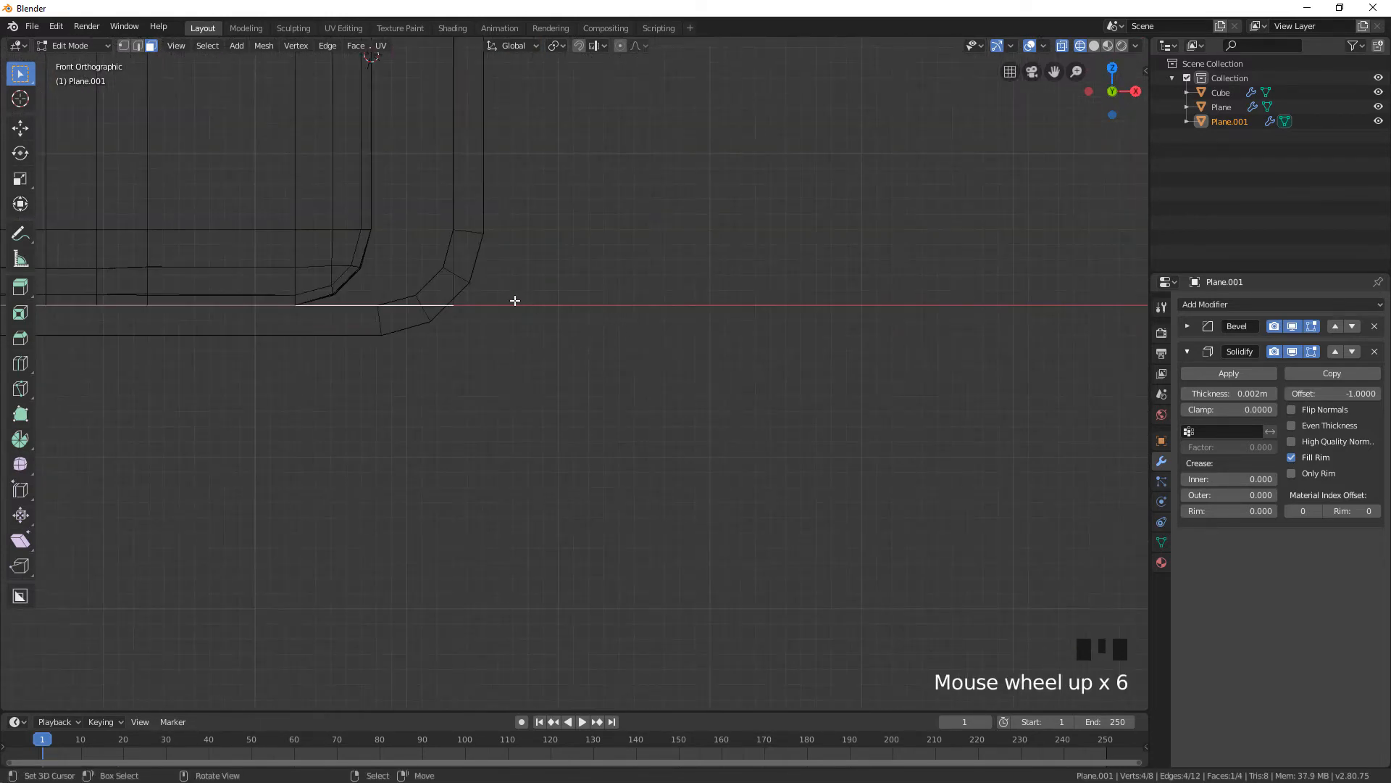
shift+middle_drag(722, 320, 813, 329)
key(s)
key(x)
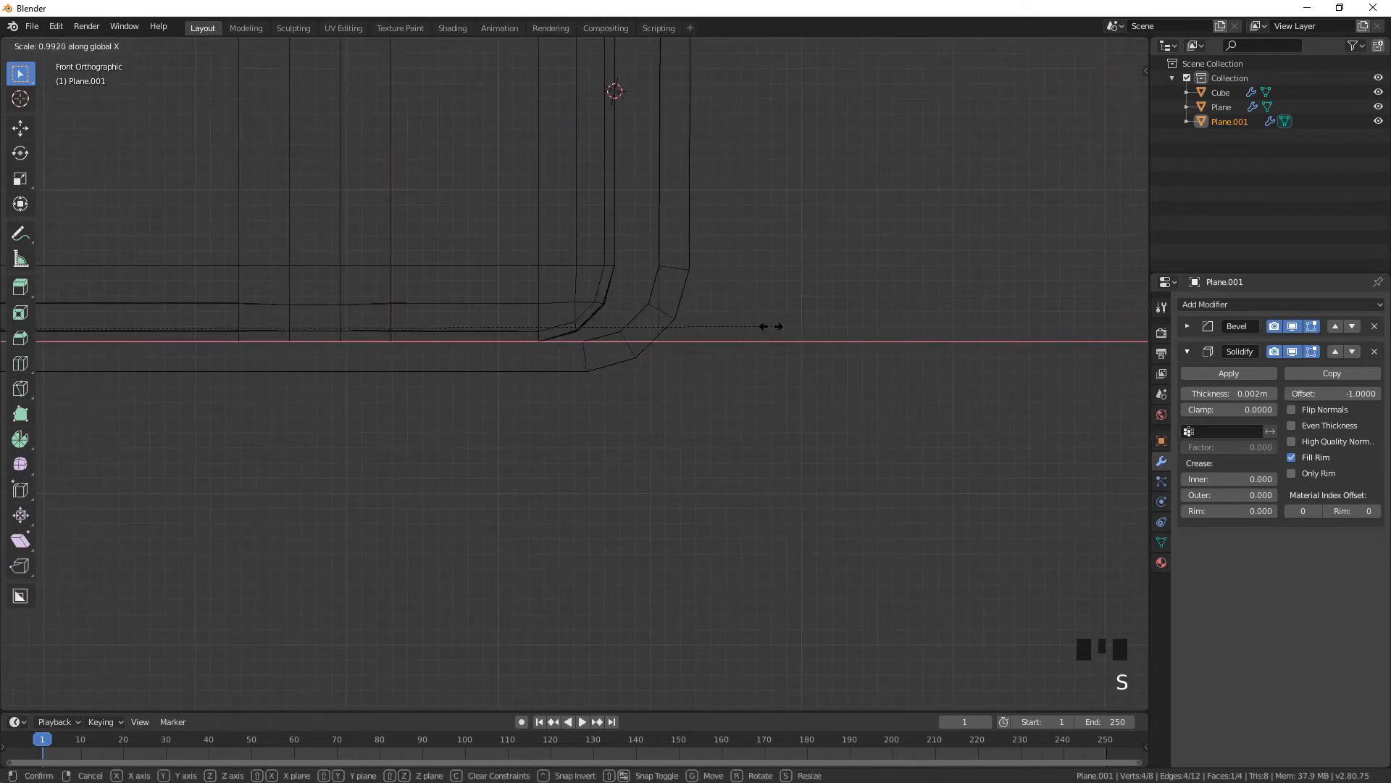
click(729, 323)
scroll(674, 305, down, 7)
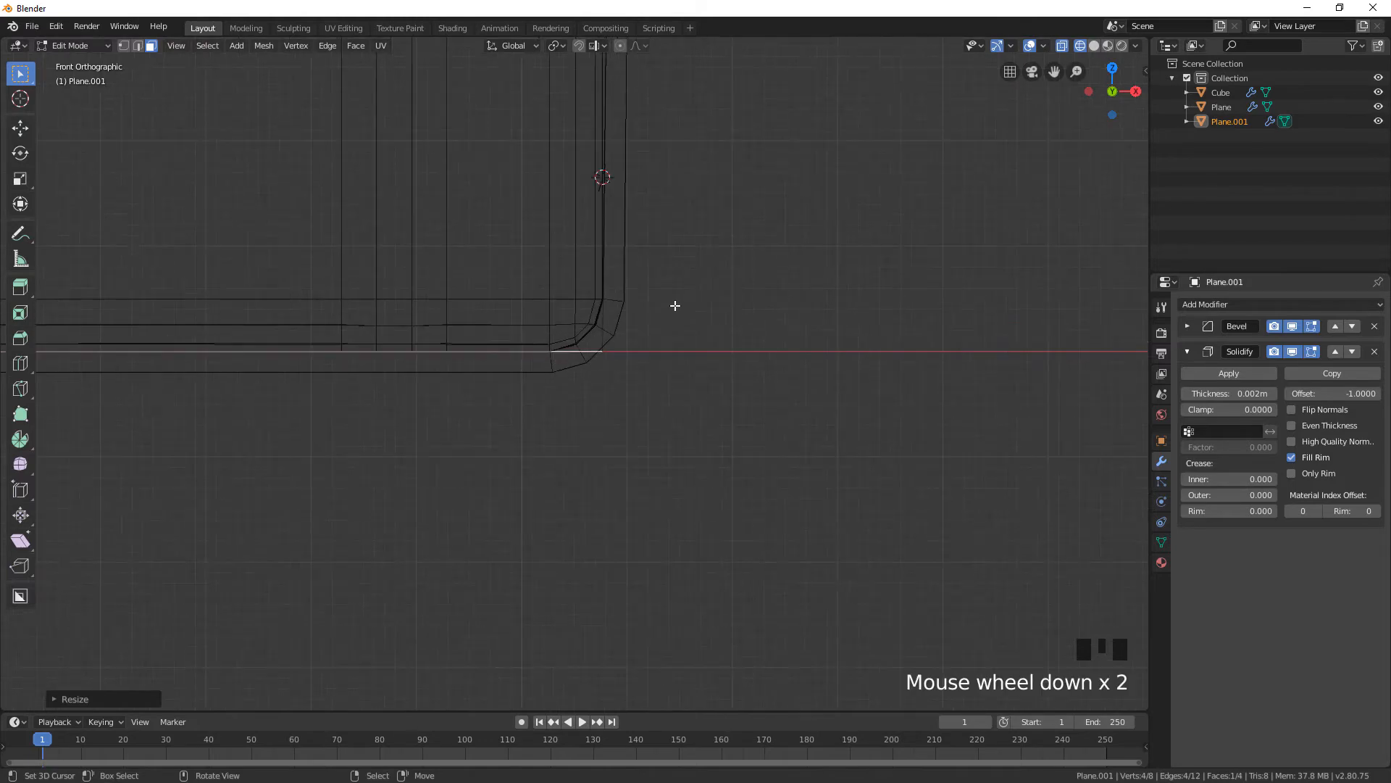
mouse_move(681, 242)
shift+middle_down()
mouse_move(647, 271)
mouse_move(616, 356)
shift+middle_up()
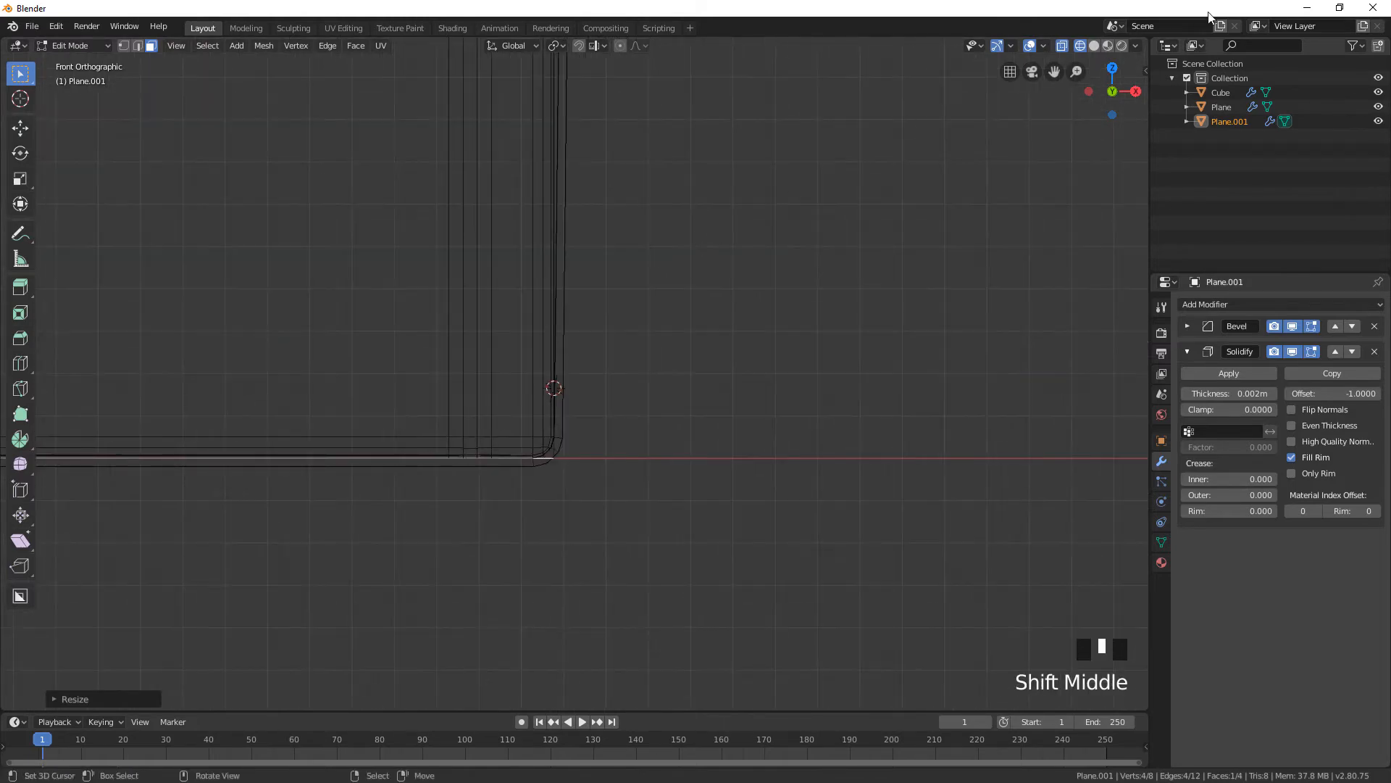
Return to solid shading and turn off the Solidify modifier's display in the viewport
click(1094, 45)
scroll(824, 188, down, 4)
middle_drag(824, 189, 701, 192)
scroll(701, 192, down, 5)
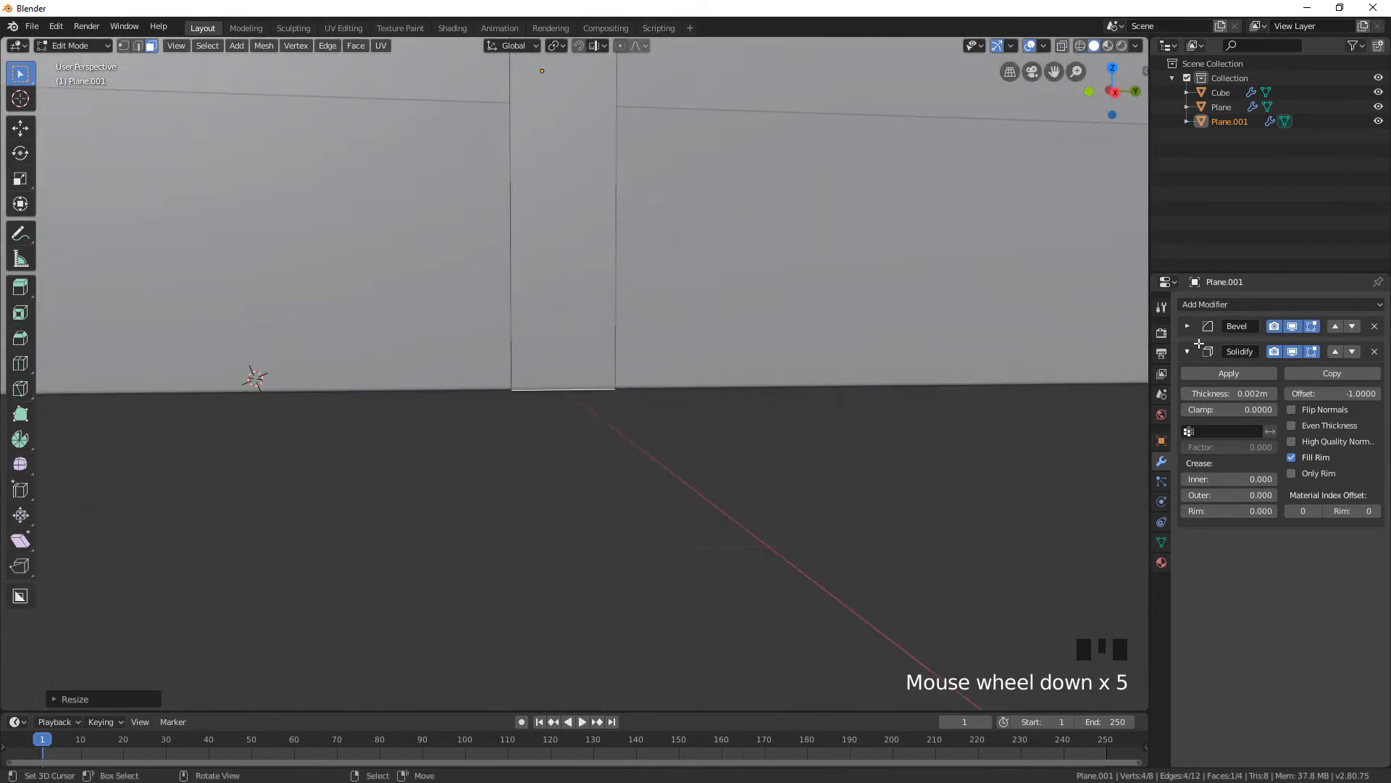
click(1293, 351)
Add a loop cut across each of the strip's two vertical faces and select both new edges
scroll(803, 274, down, 6)
middle_drag(803, 274, 823, 280)
scroll(764, 282, up, 5)
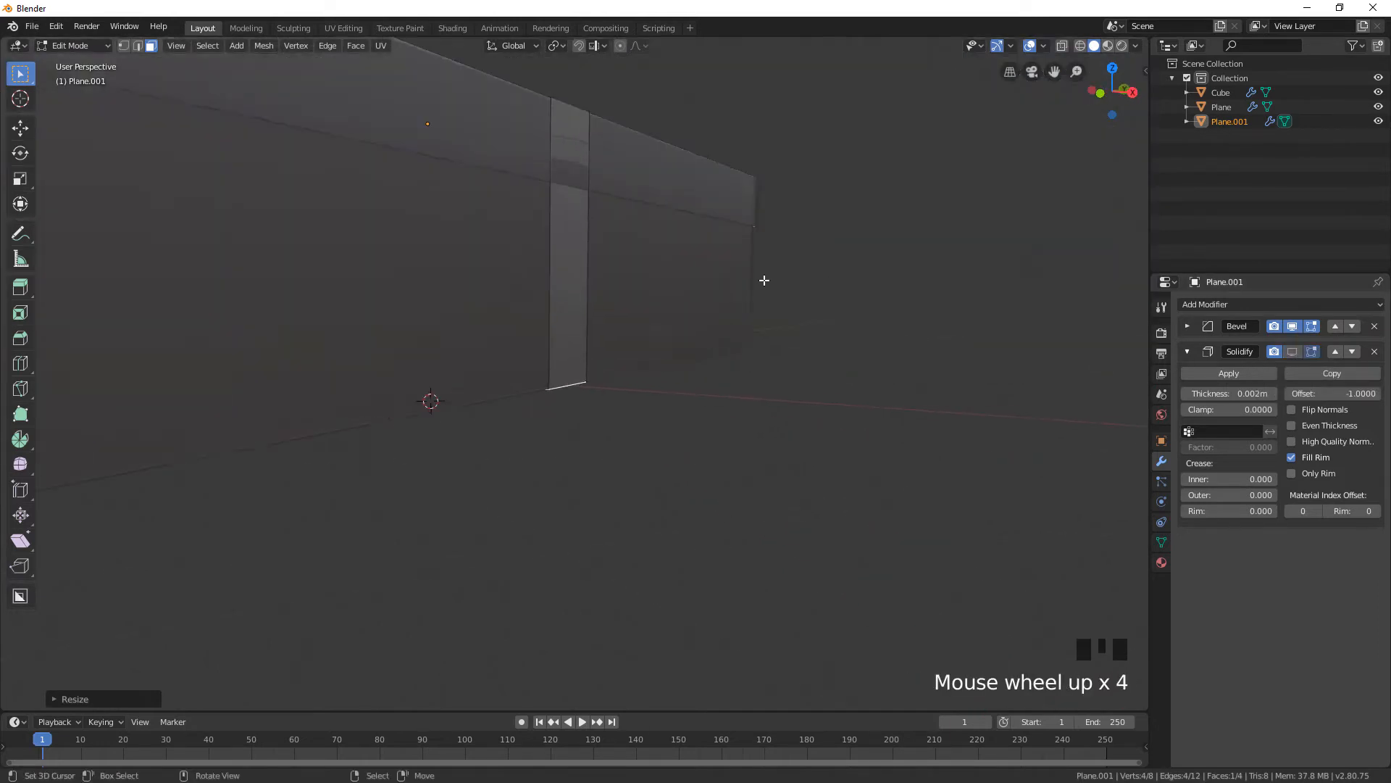
shift+middle_drag(726, 254, 490, 298)
scroll(574, 367, up, 2)
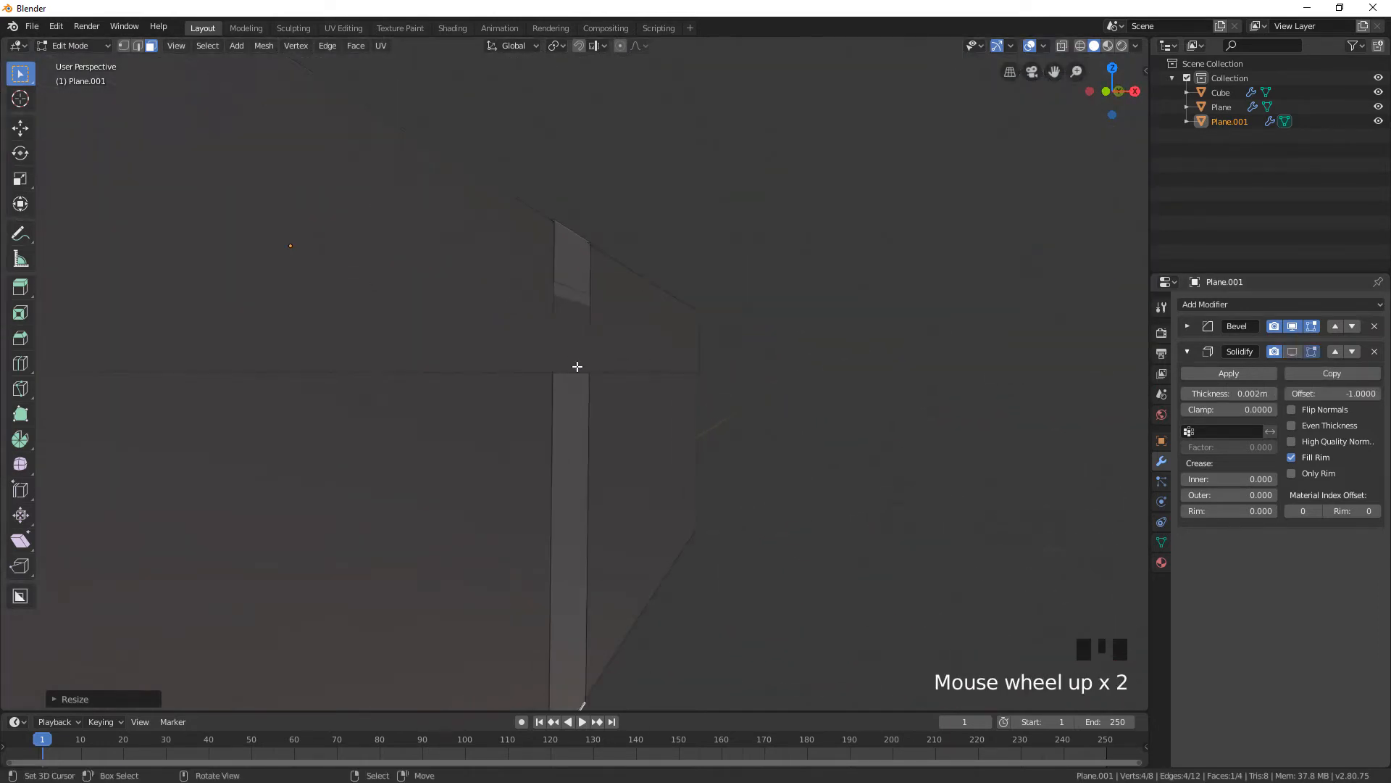
key(ctrl+r)
click(587, 438)
scroll(324, 433, down, 5)
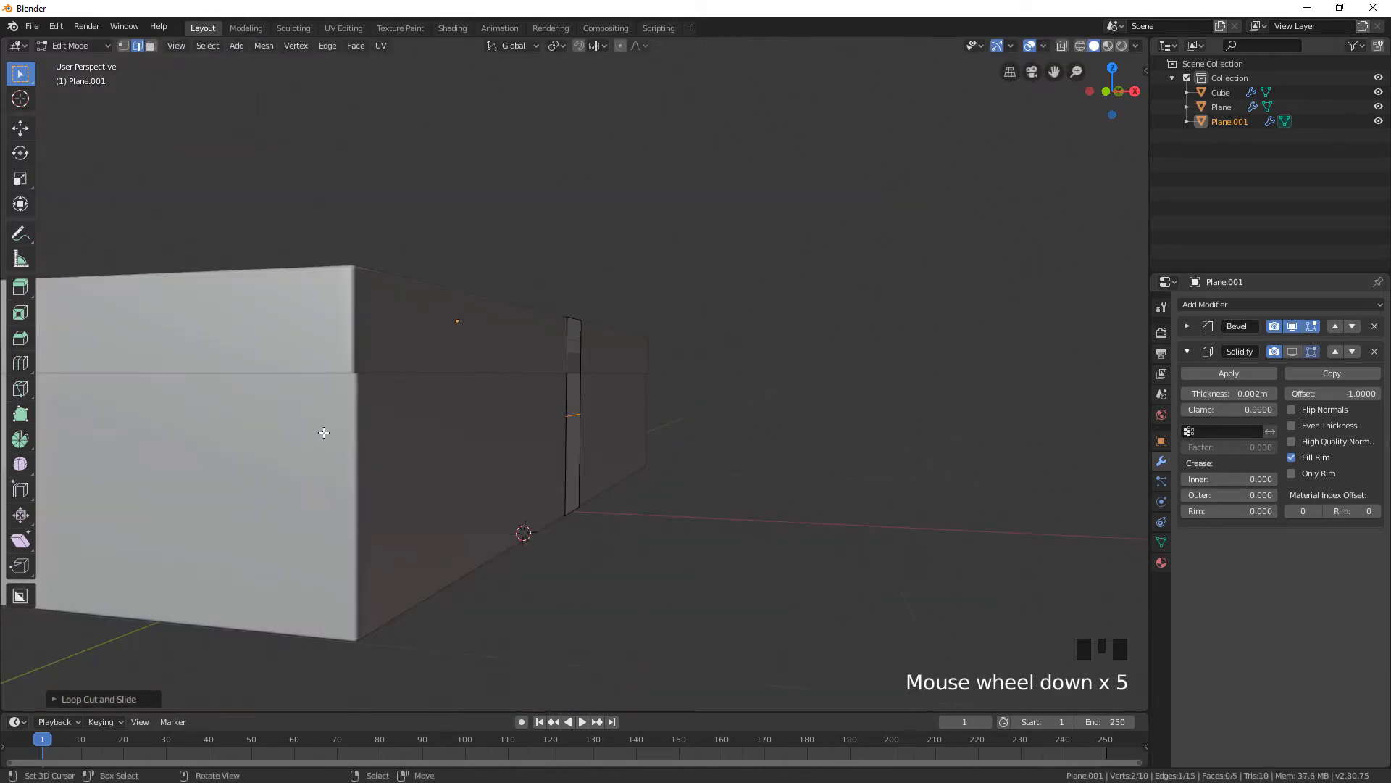
middle_drag(469, 425, 579, 410)
key(ctrl+r)
shift+right_click(596, 410)
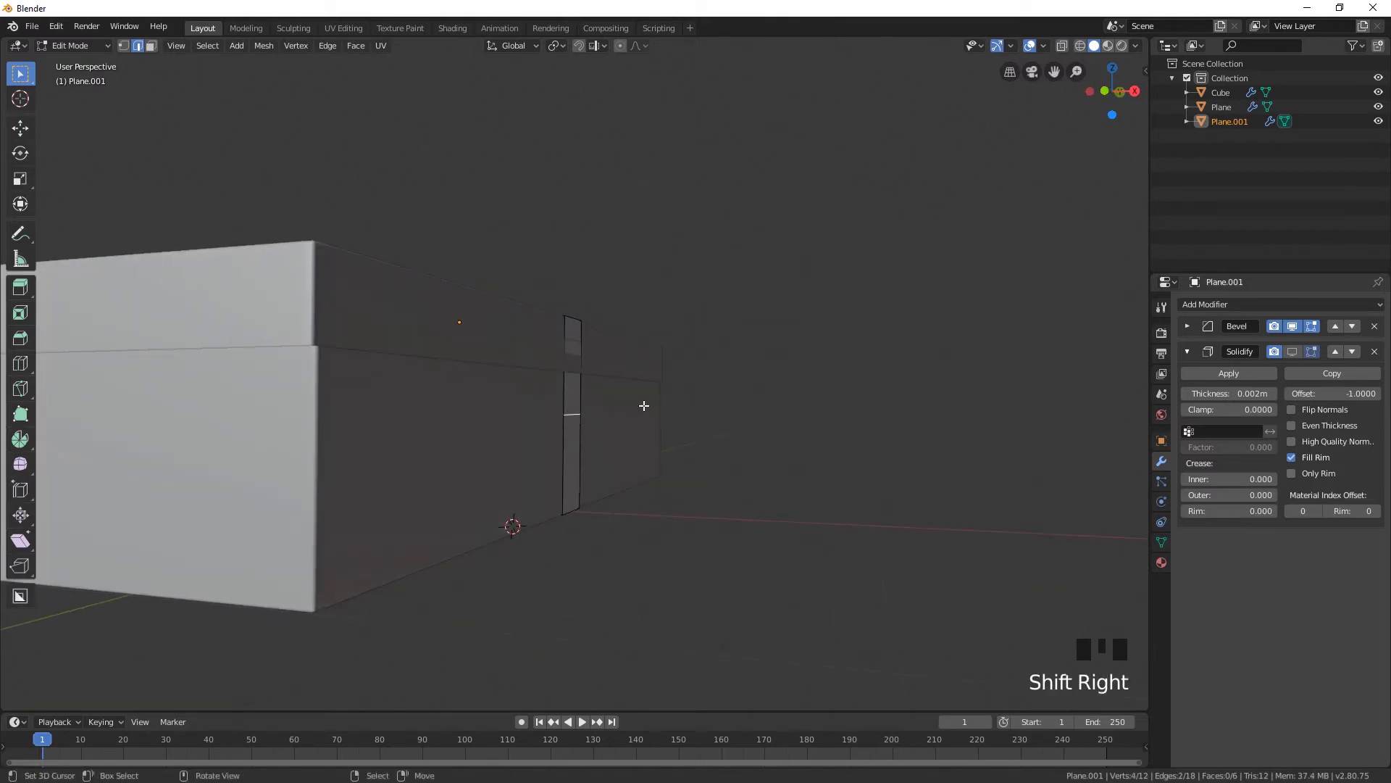
In front view, move both cut edges of the strip up to just above the lid's lower rim
key(KP_1)
scroll(644, 405, up, 8)
shift+middle_drag(642, 404, 605, 314)
key(g)
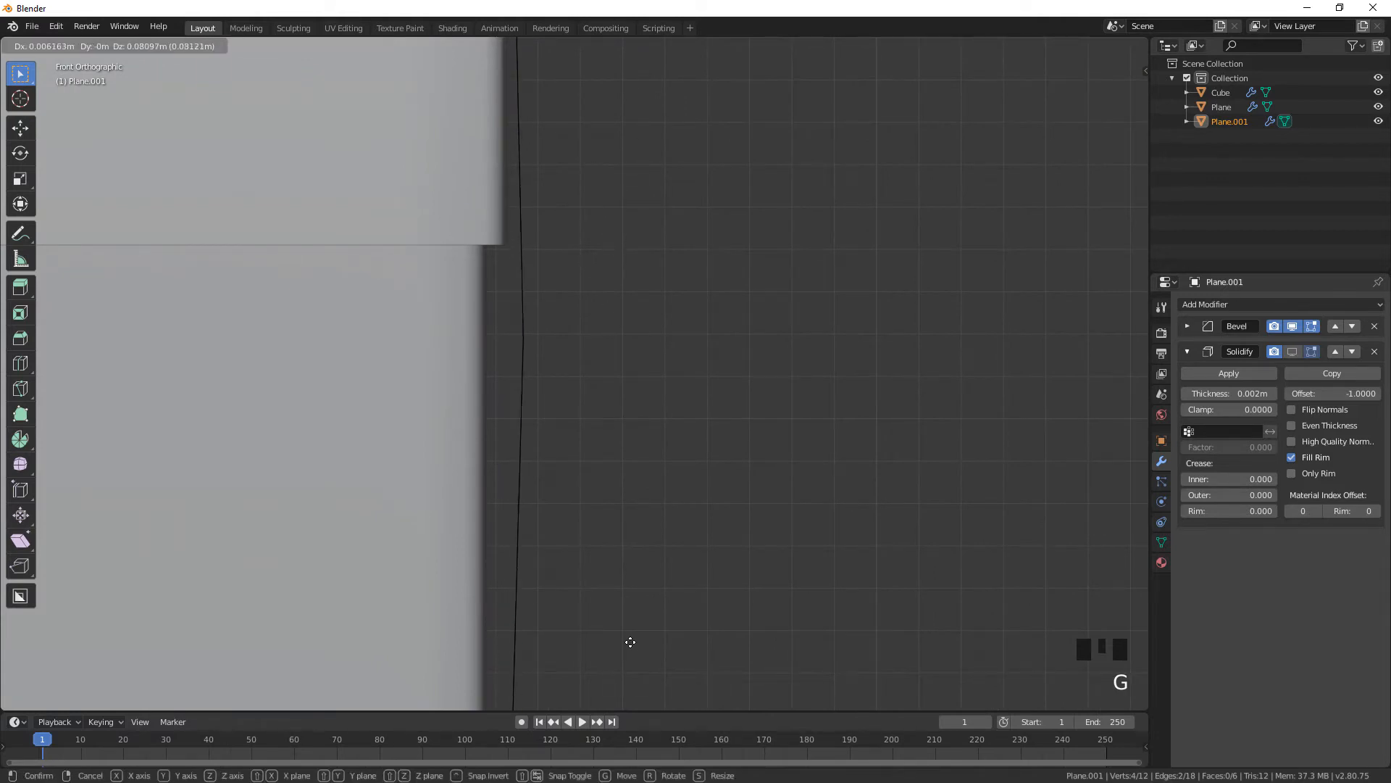
click(632, 481)
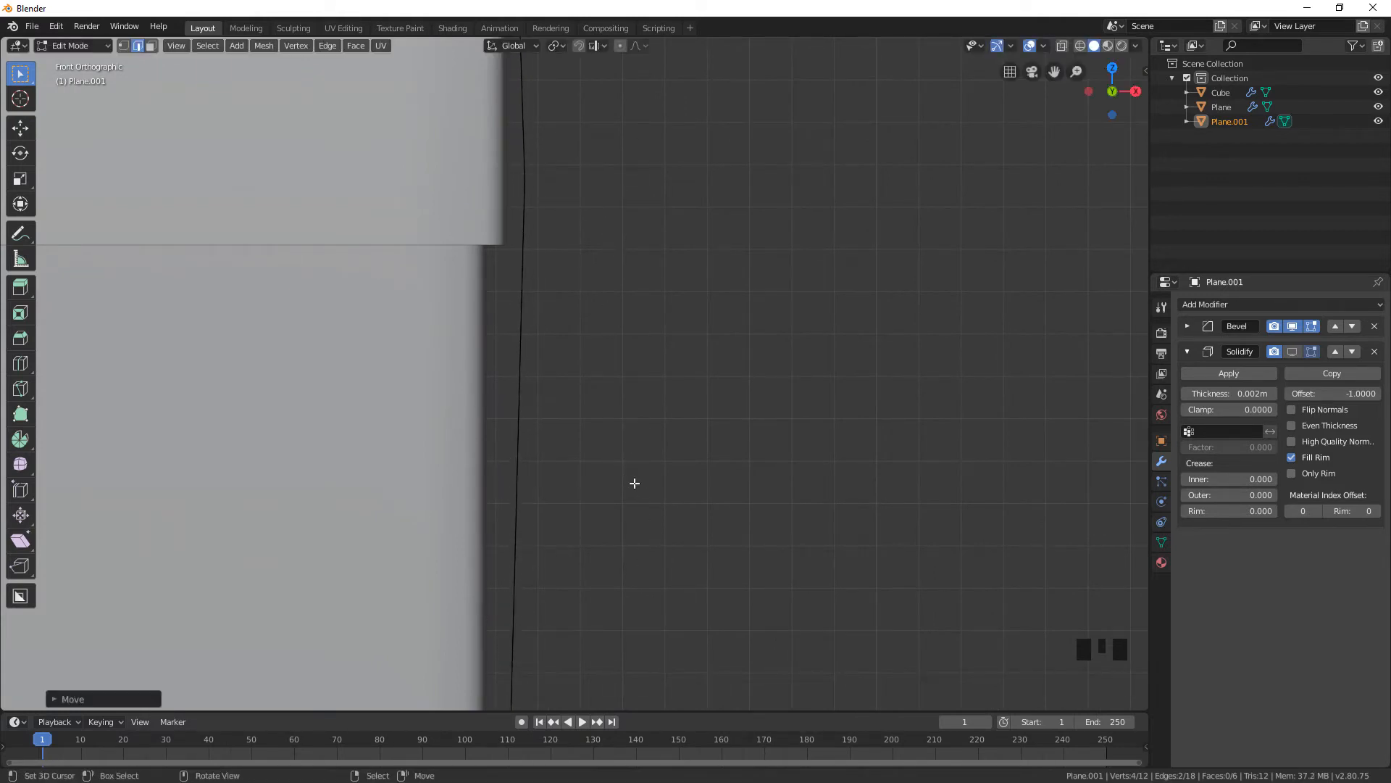
middle_drag(633, 482, 640, 367)
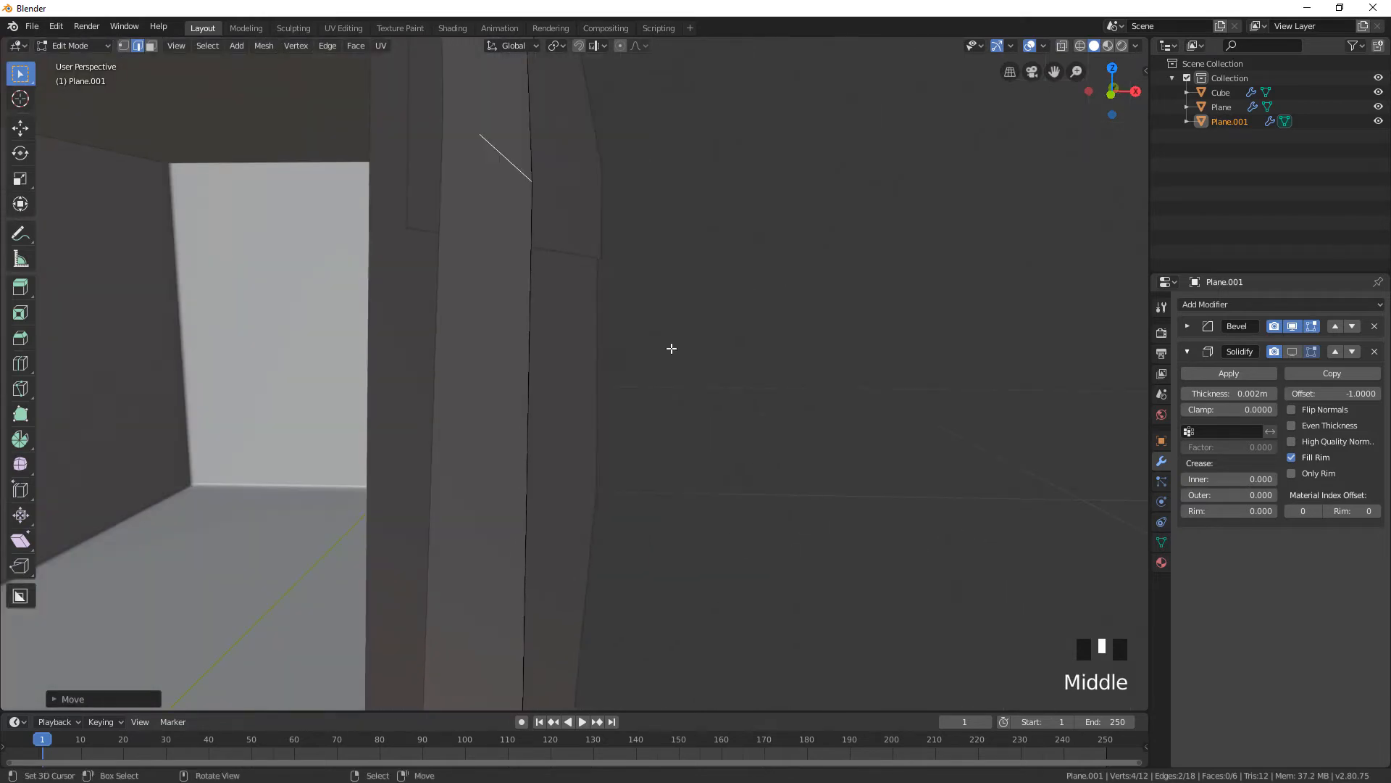
In front-view wireframe, turn the strip's Solidify display back on and move its cut edges about -0.0043 m in X and -0.0145 m in Z
key(KP_1)
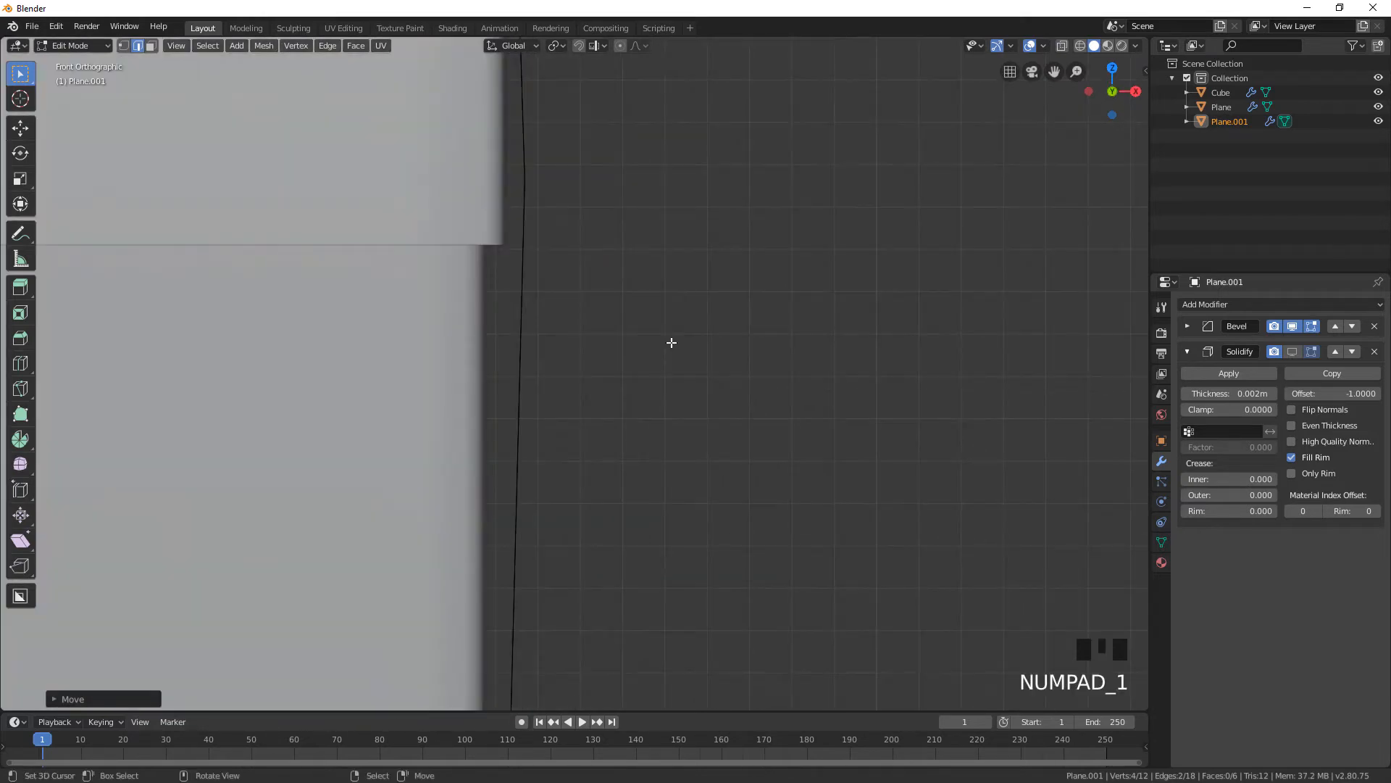
click(1063, 46)
click(1063, 47)
click(1081, 45)
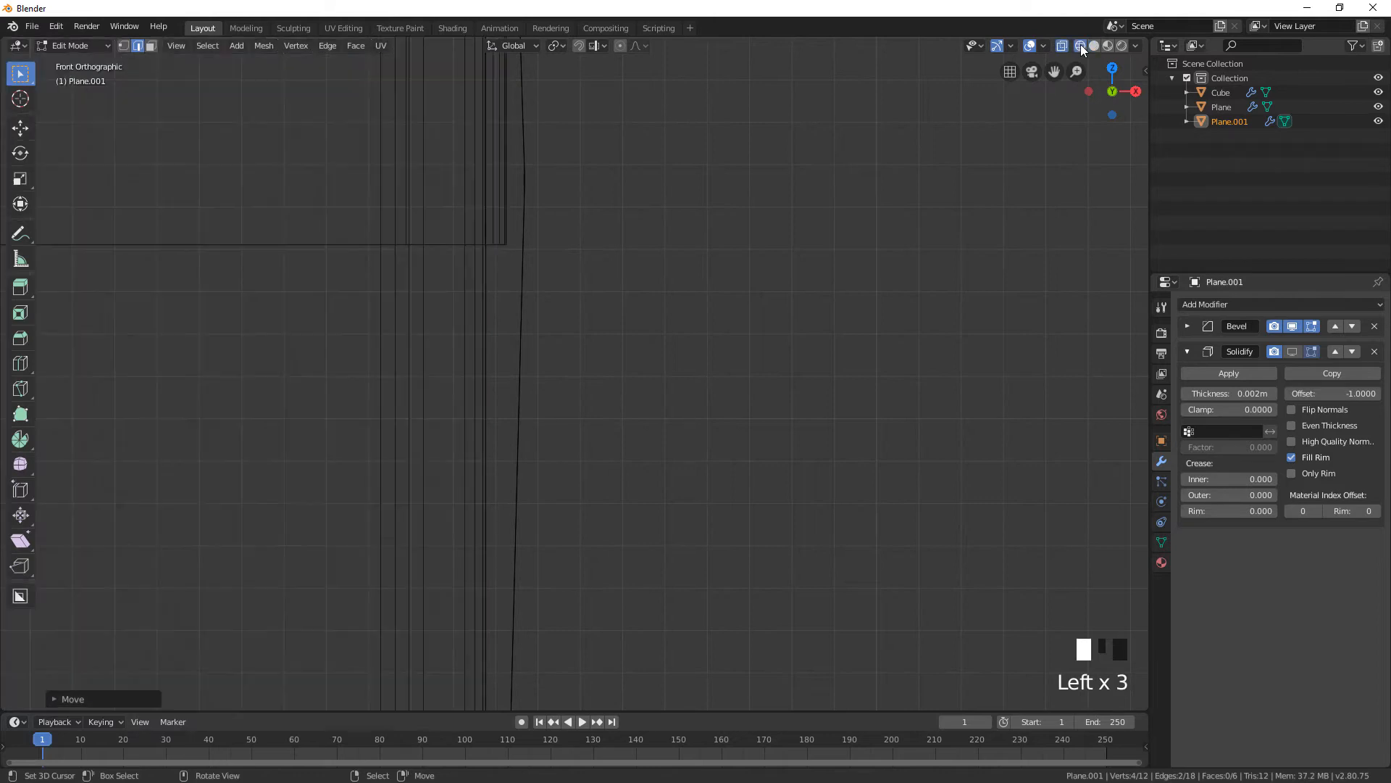
scroll(700, 200, up, 2)
shift+middle_drag(701, 201, 835, 282)
click(1293, 352)
key(g)
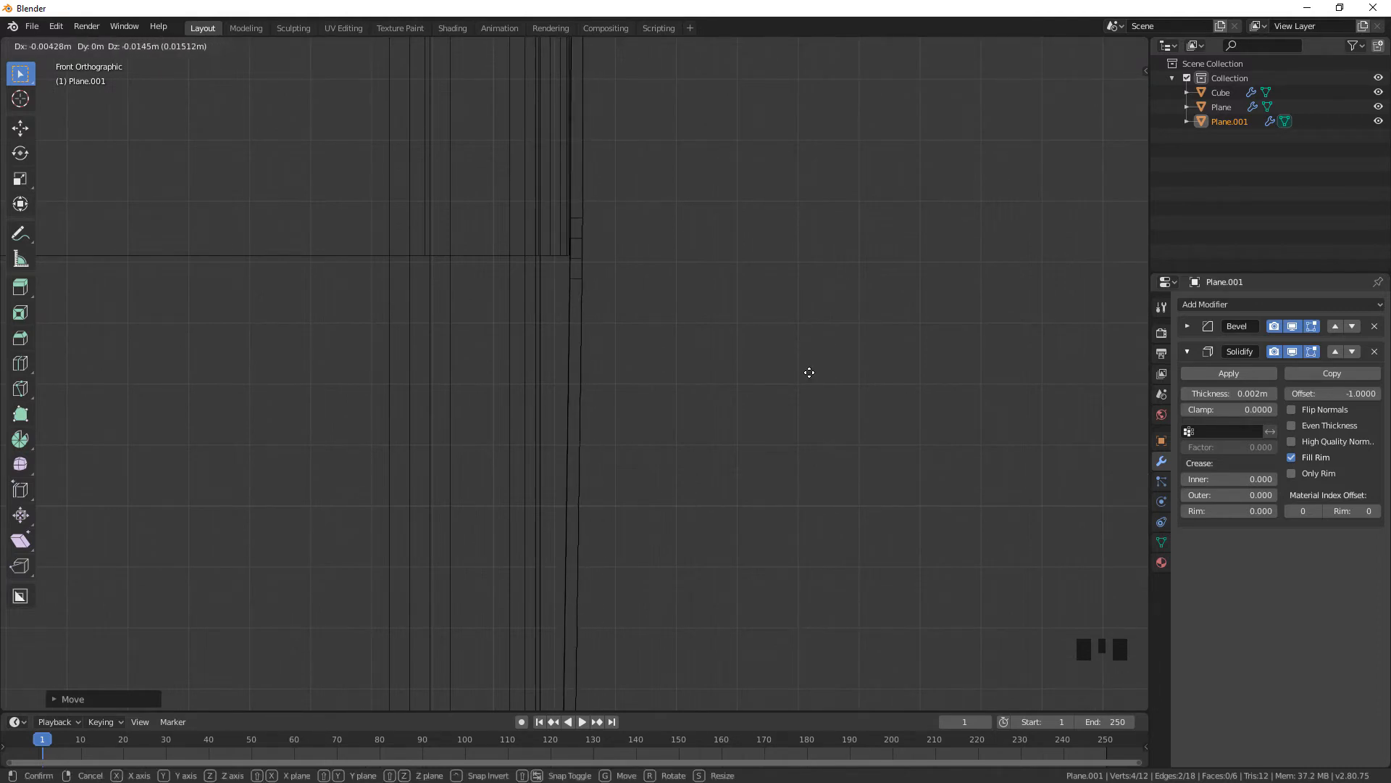
click(809, 372)
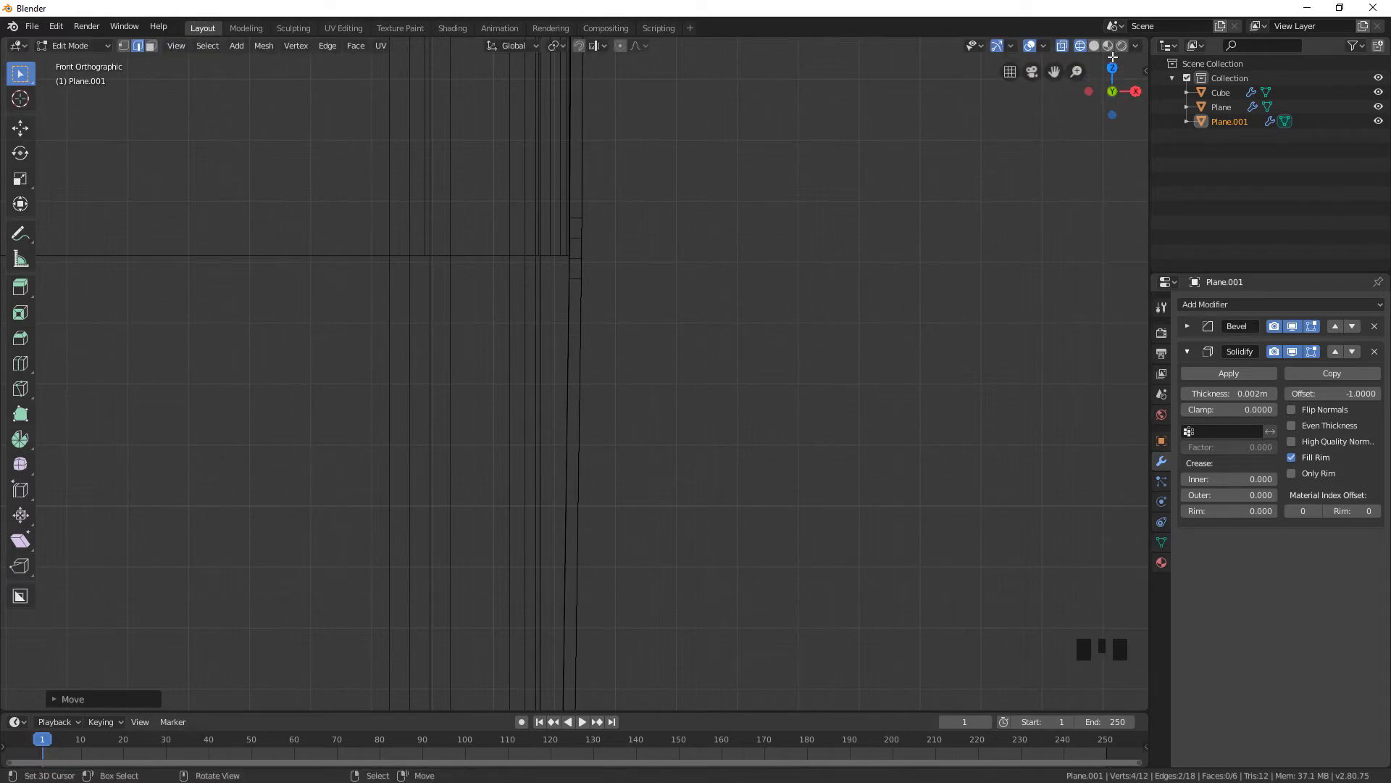
Return to solid shading and Object Mode, and set the strip's Bevel limit method to Angle
click(1094, 45)
middle_drag(826, 273, 803, 290)
scroll(802, 290, down, 4)
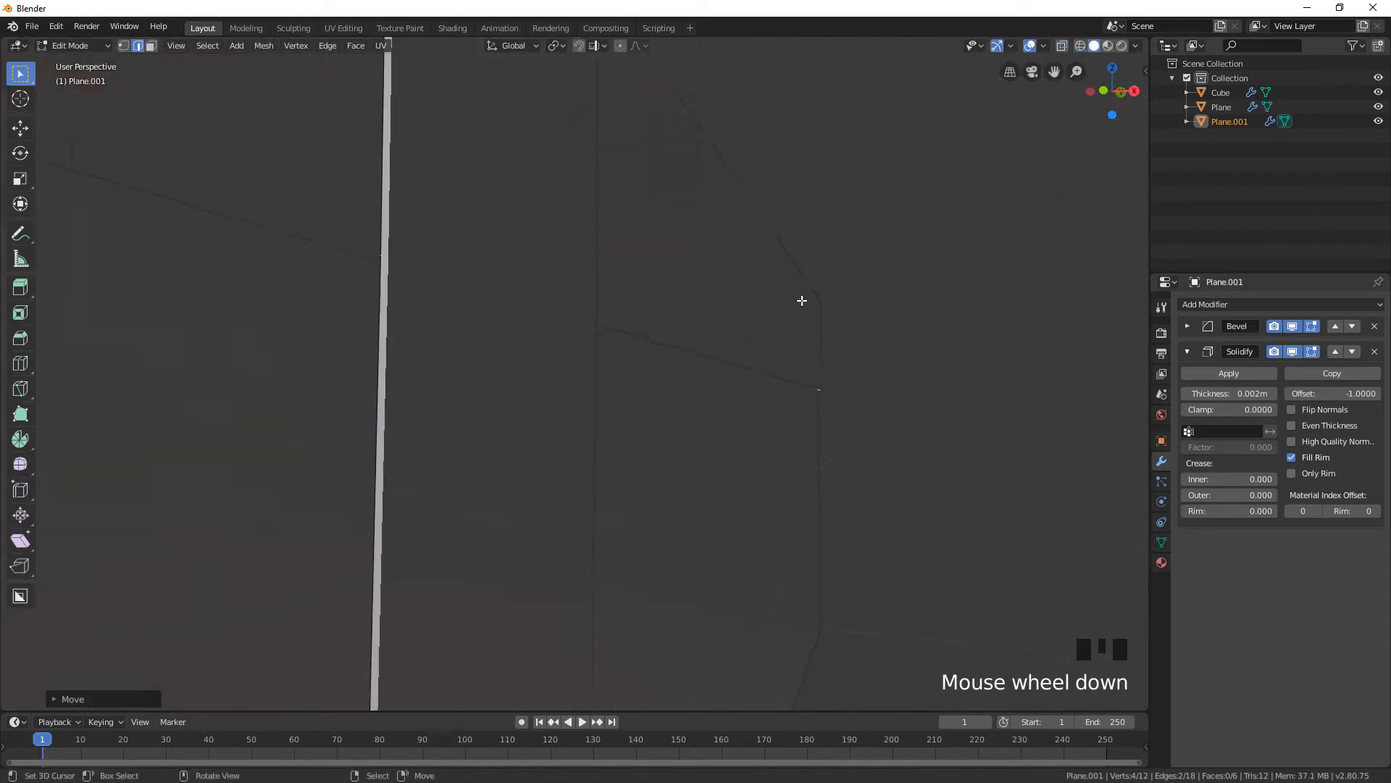
key(Tab)
click(1187, 327)
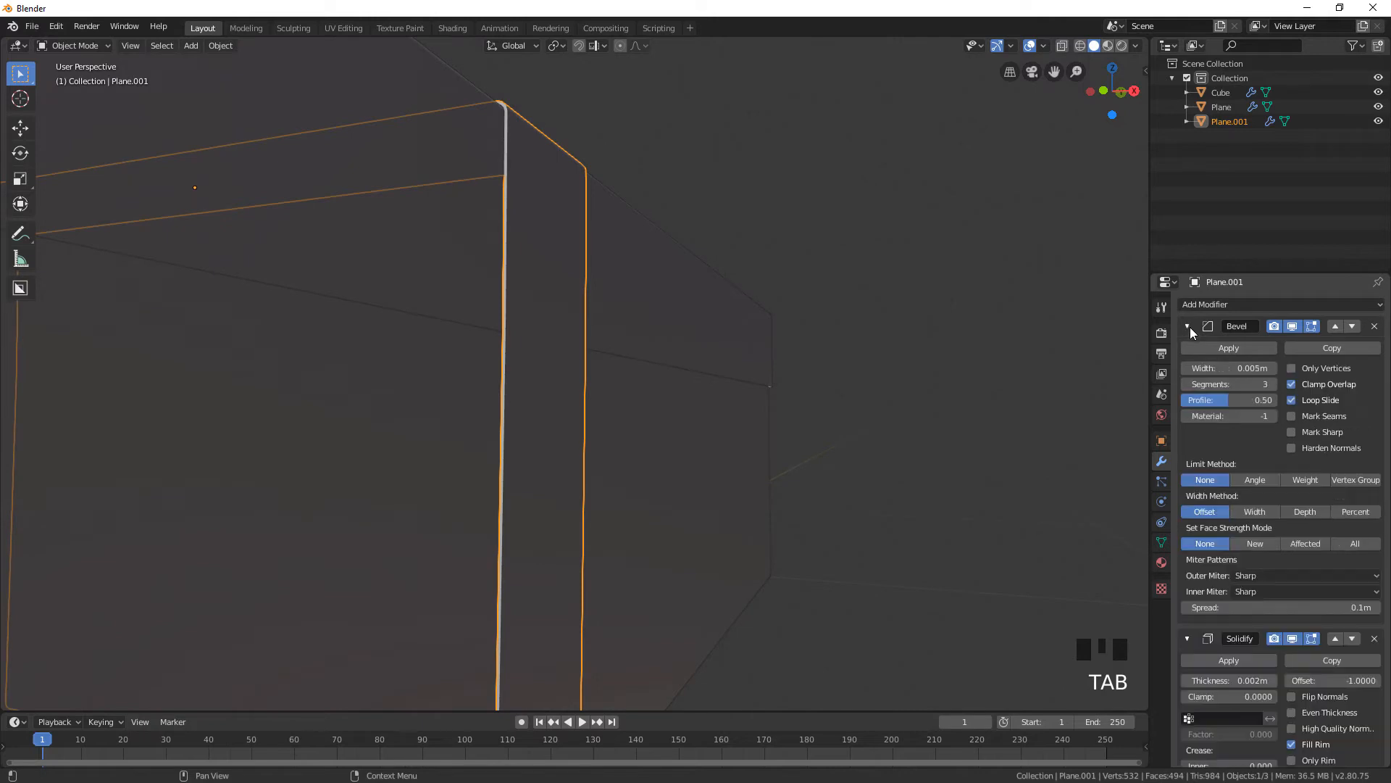
click(1256, 480)
click(1187, 327)
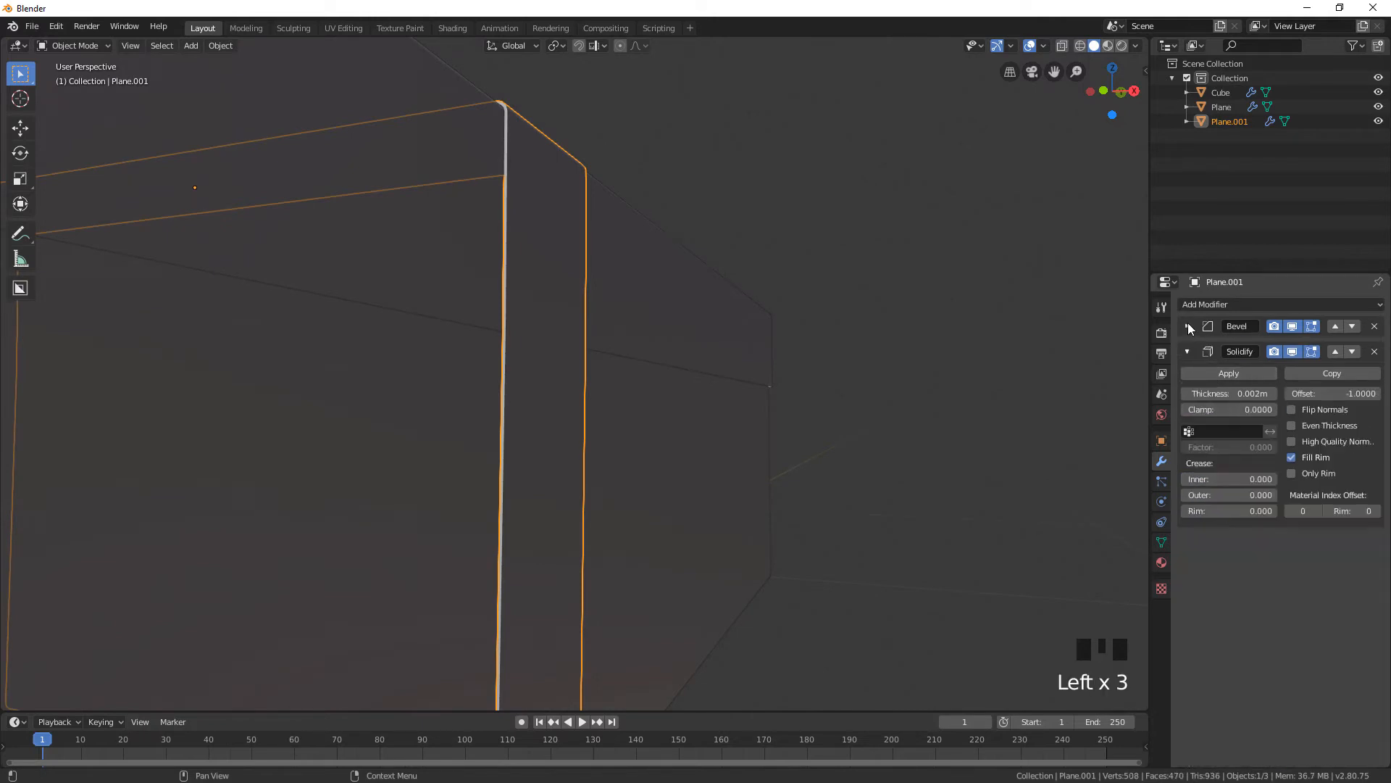
Set the box's Bevel limit method to Angle, and check the Bevel settings of the lid and the strip
scroll(712, 447, down, 3)
shift+middle_drag(711, 447, 646, 413)
right_click(646, 413)
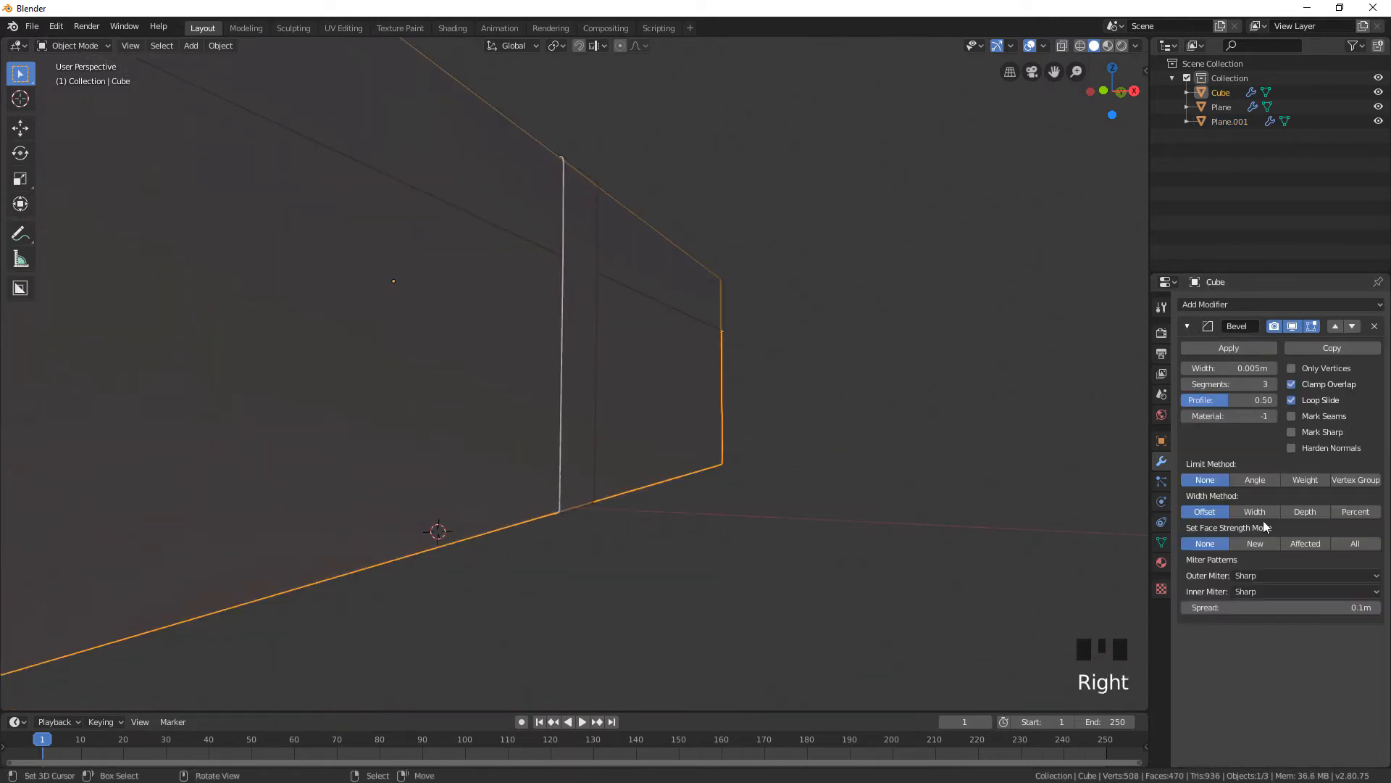
click(1259, 480)
right_click(674, 259)
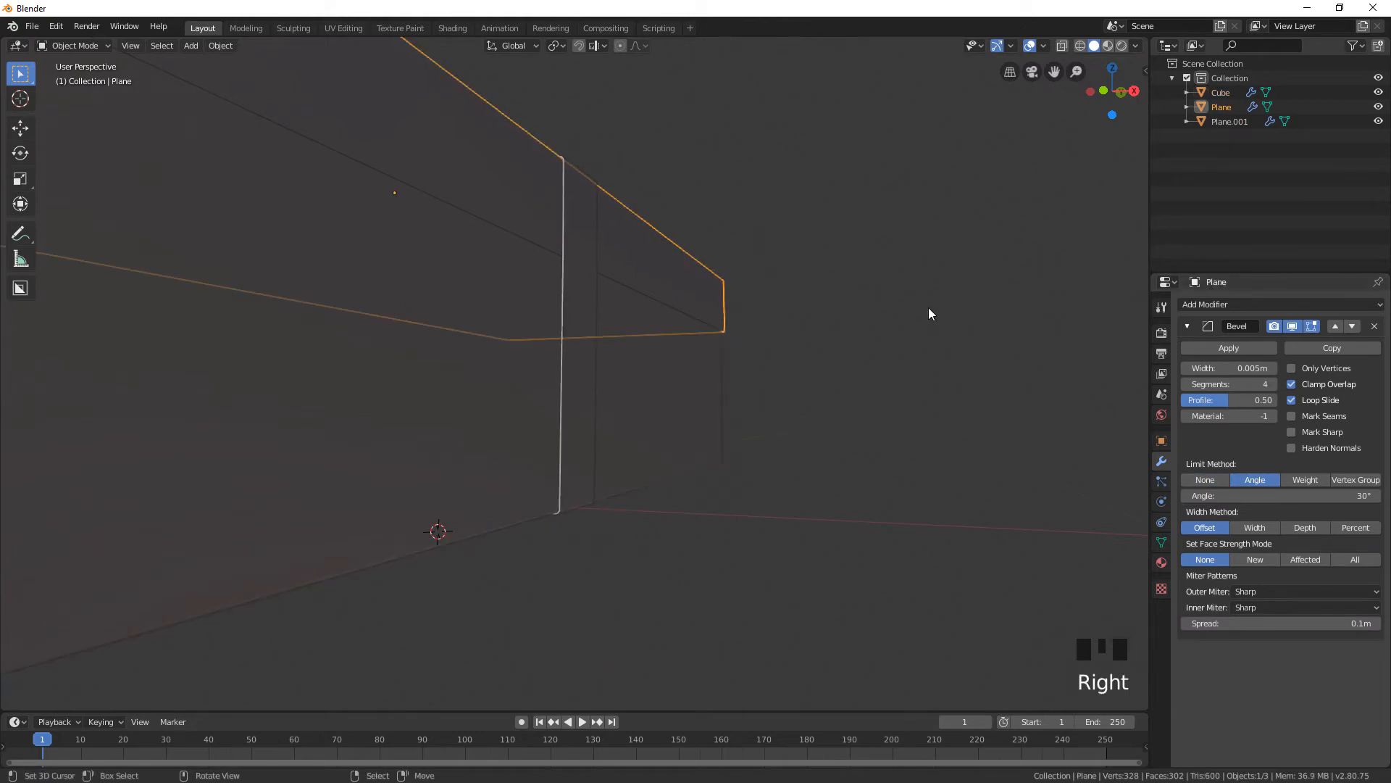
right_click(615, 386)
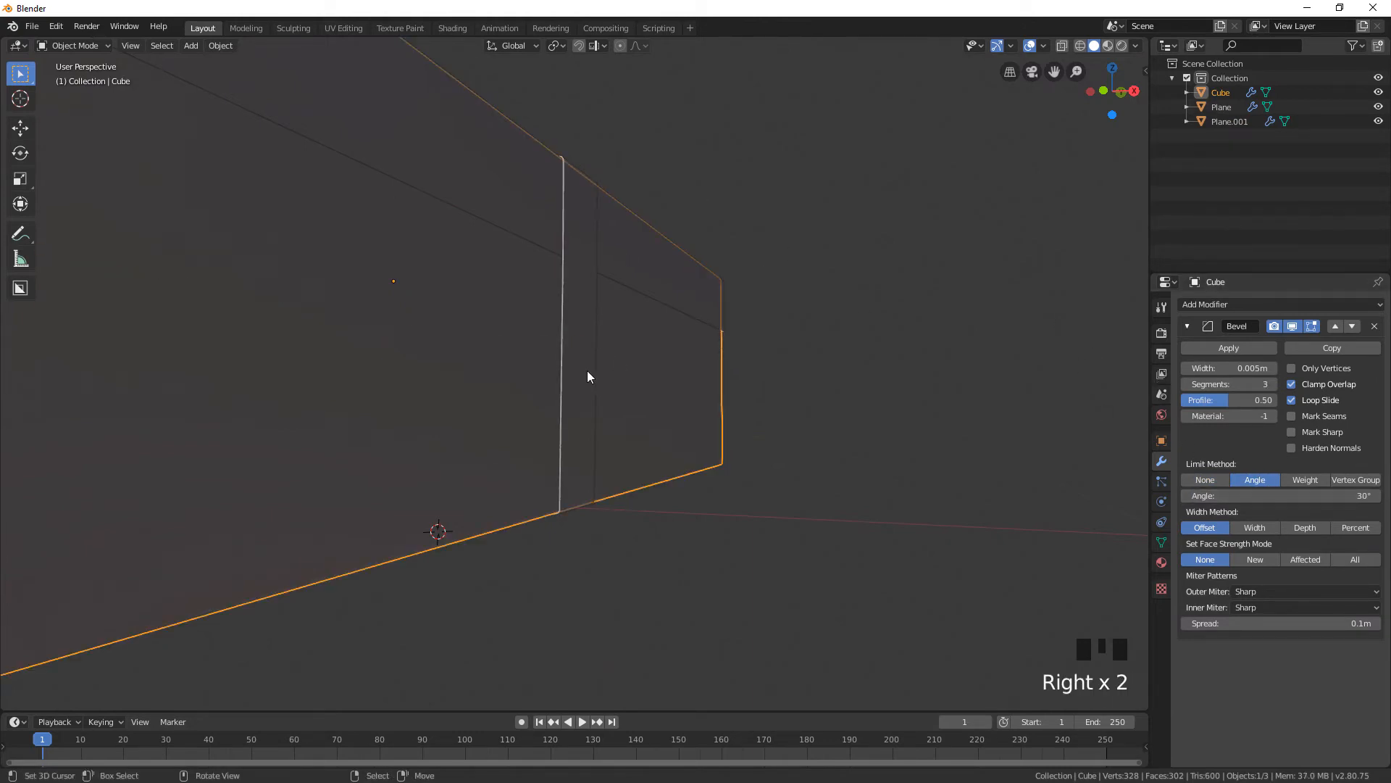
right_click(587, 376)
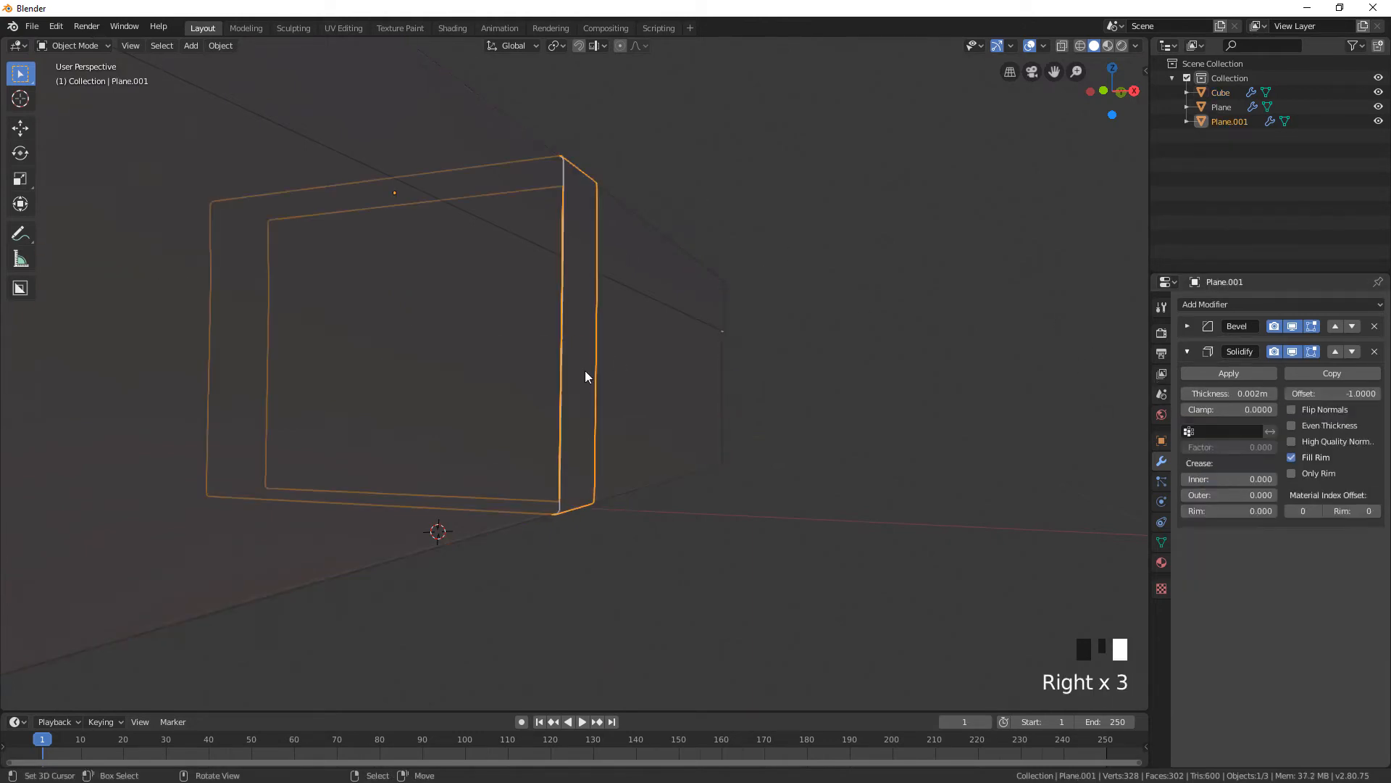
click(1188, 327)
click(1188, 326)
Scale the strip down along the global Y axis to make it narrower
scroll(784, 294, down, 3)
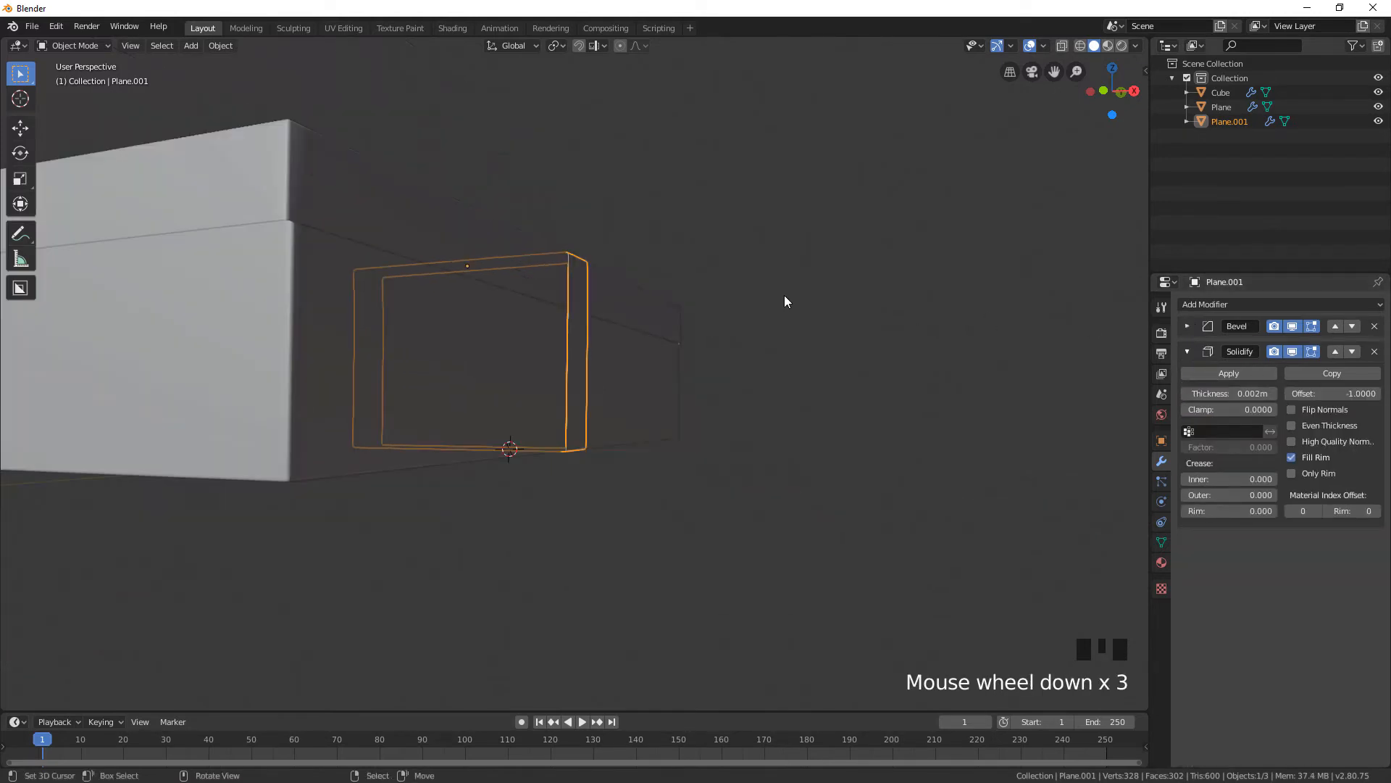
middle_drag(784, 294, 659, 341)
scroll(659, 341, up, 3)
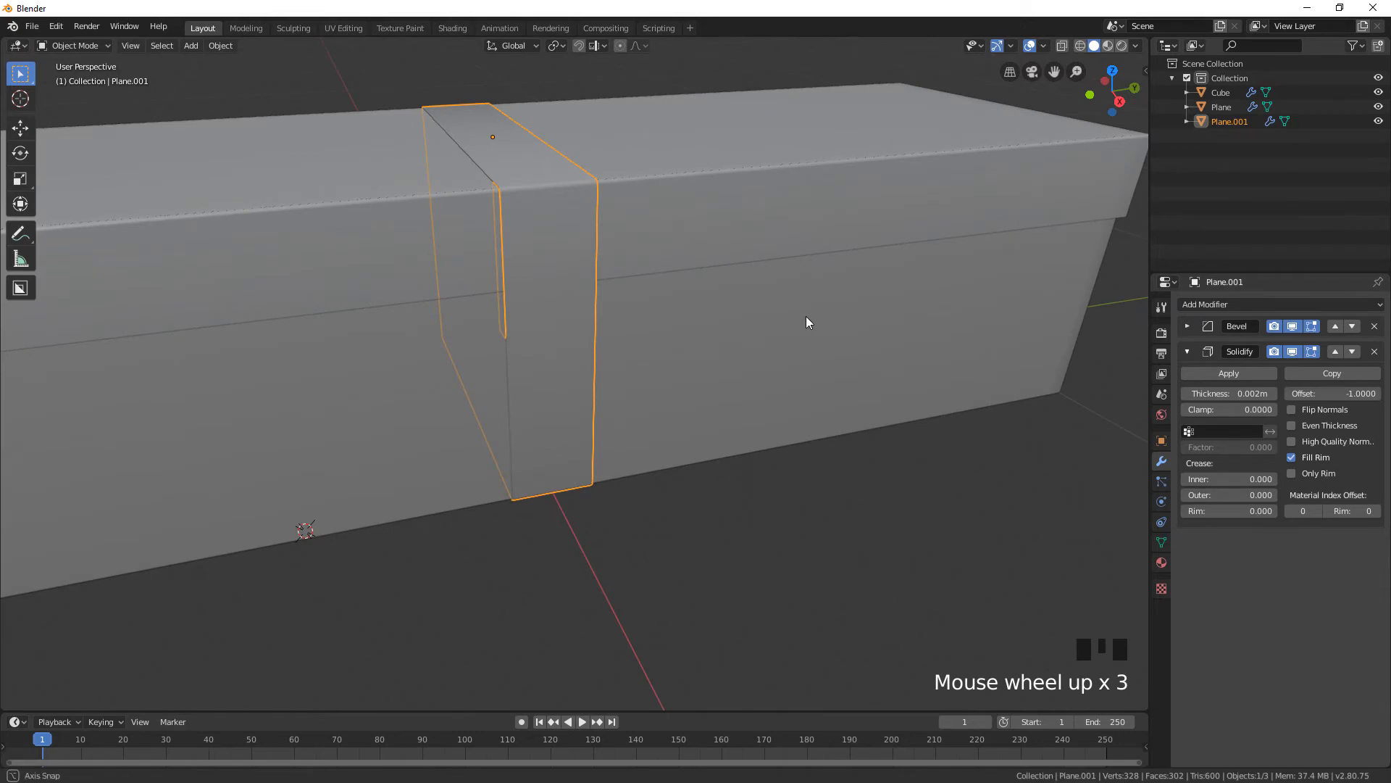
middle_drag(807, 319, 805, 317)
key(s)
key(y)
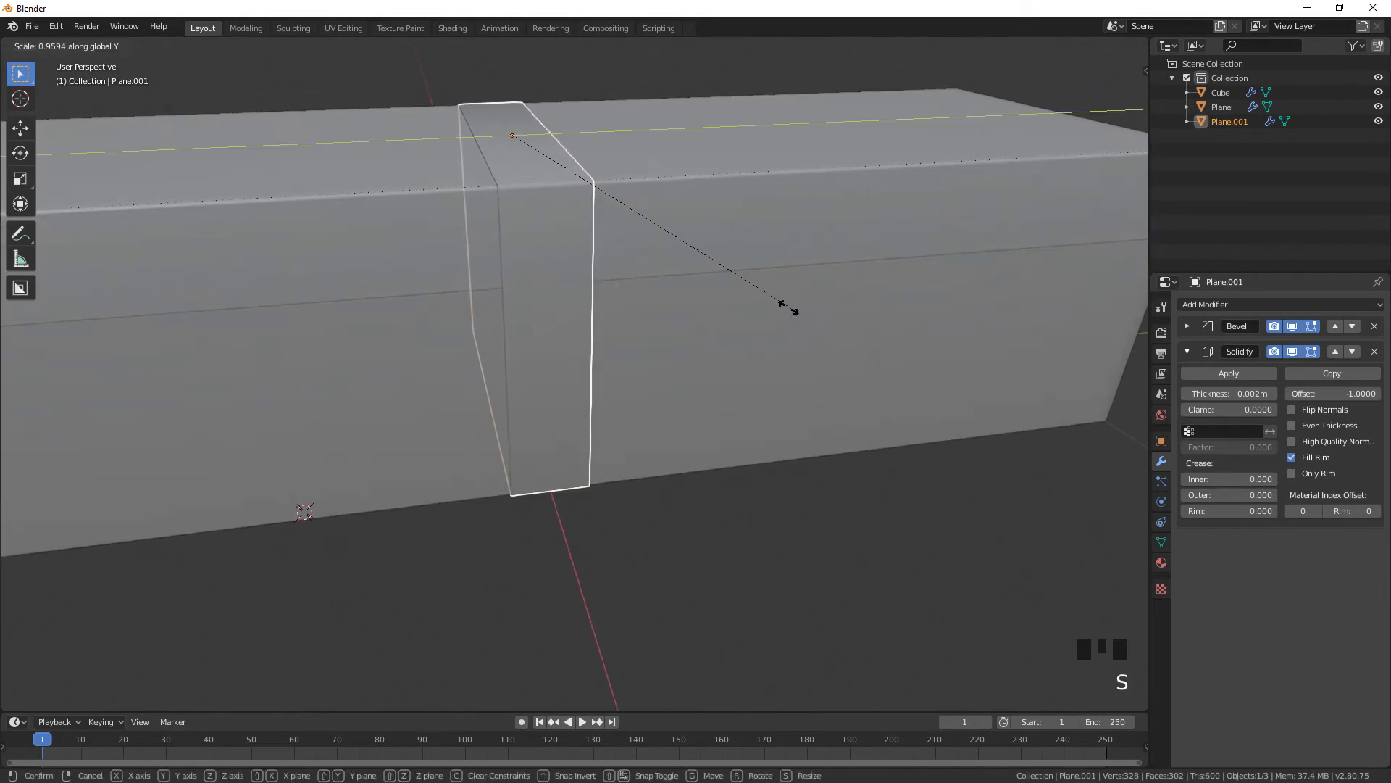
click(748, 282)
Narrow the strip once more along Y so it forms a slim band around the box's middle
middle_drag(733, 295, 701, 266)
middle_drag(652, 333, 638, 345)
key(s)
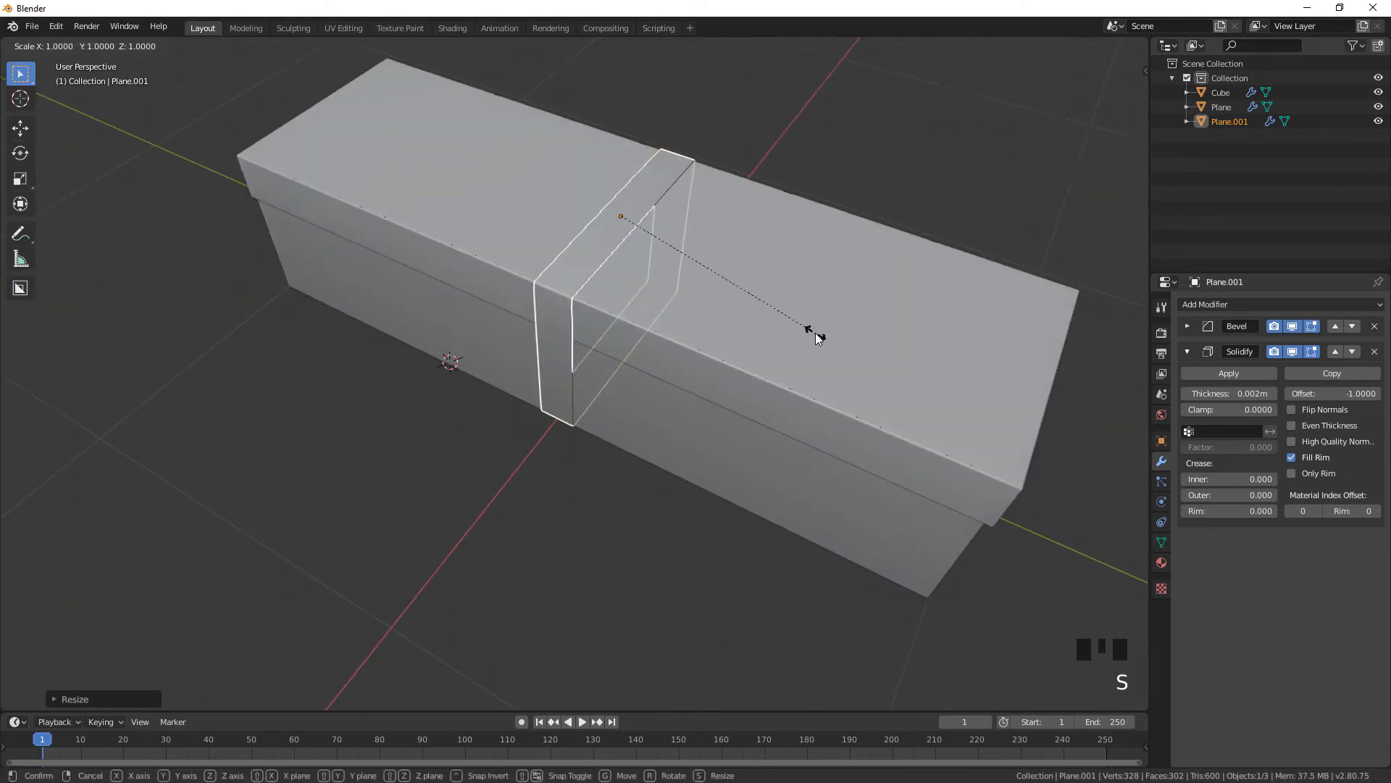
key(y)
click(741, 319)
scroll(740, 313, down, 2)
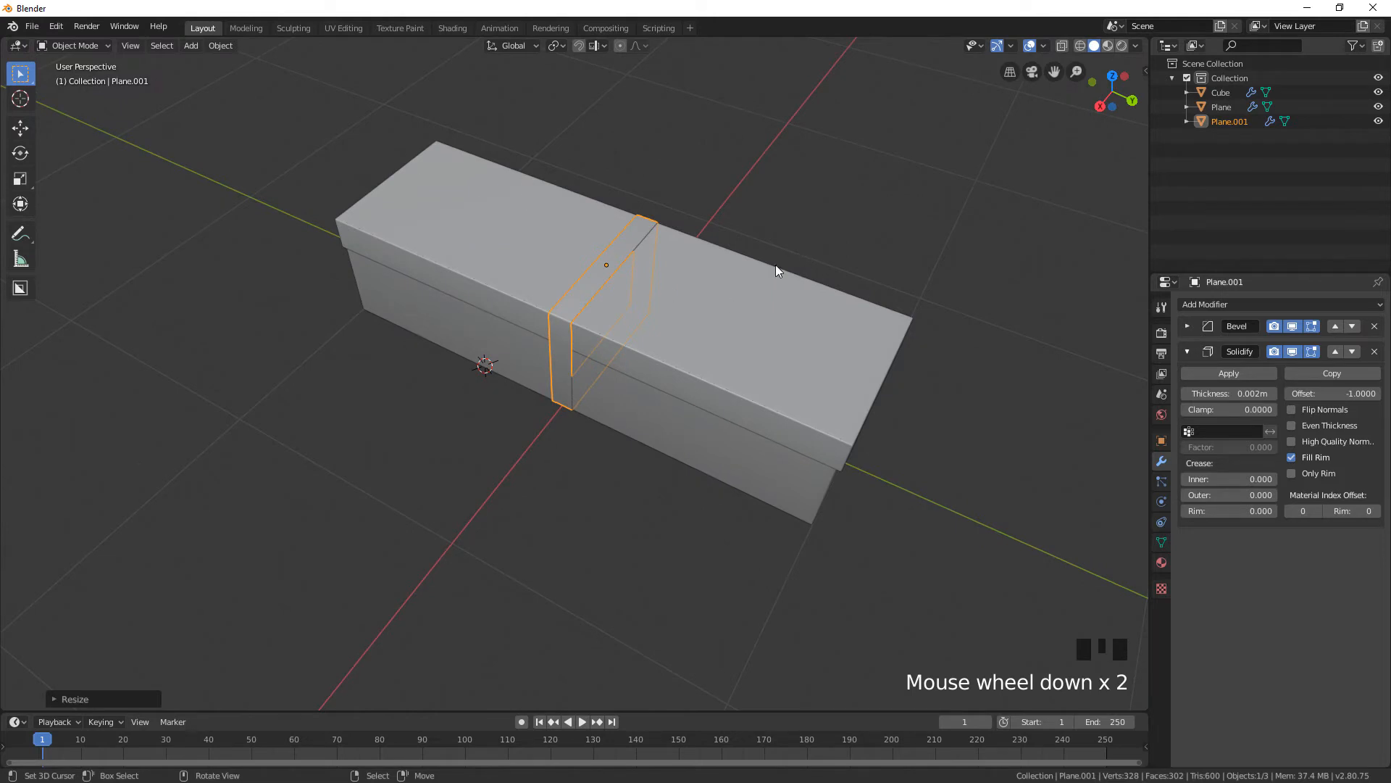
mouse_move(776, 263)
middle_down()
mouse_move(741, 256)
mouse_move(770, 242)
middle_up()
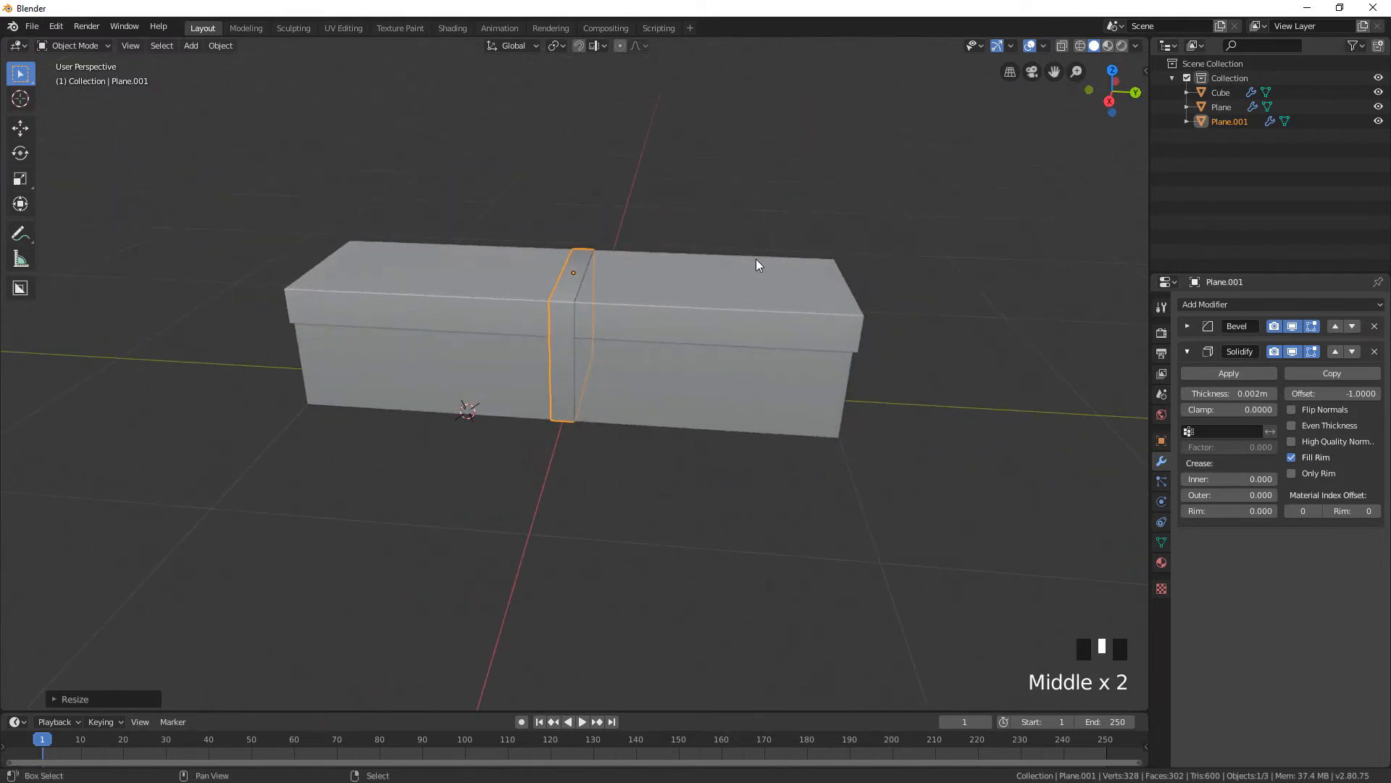
Duplicate the strip in place and rotate the copy 90° about the Z axis
key(shift+d)
right_click(760, 226)
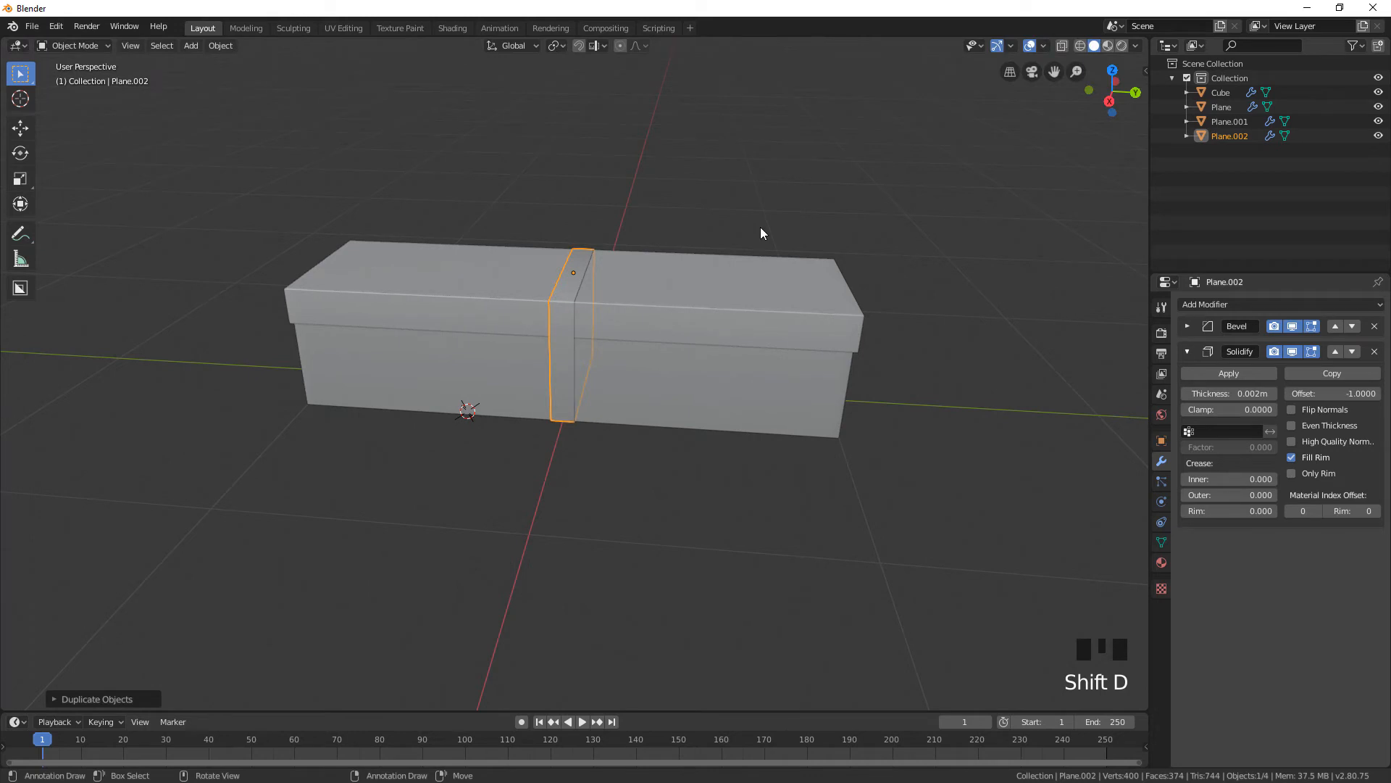
text(rz90)
key(Return)
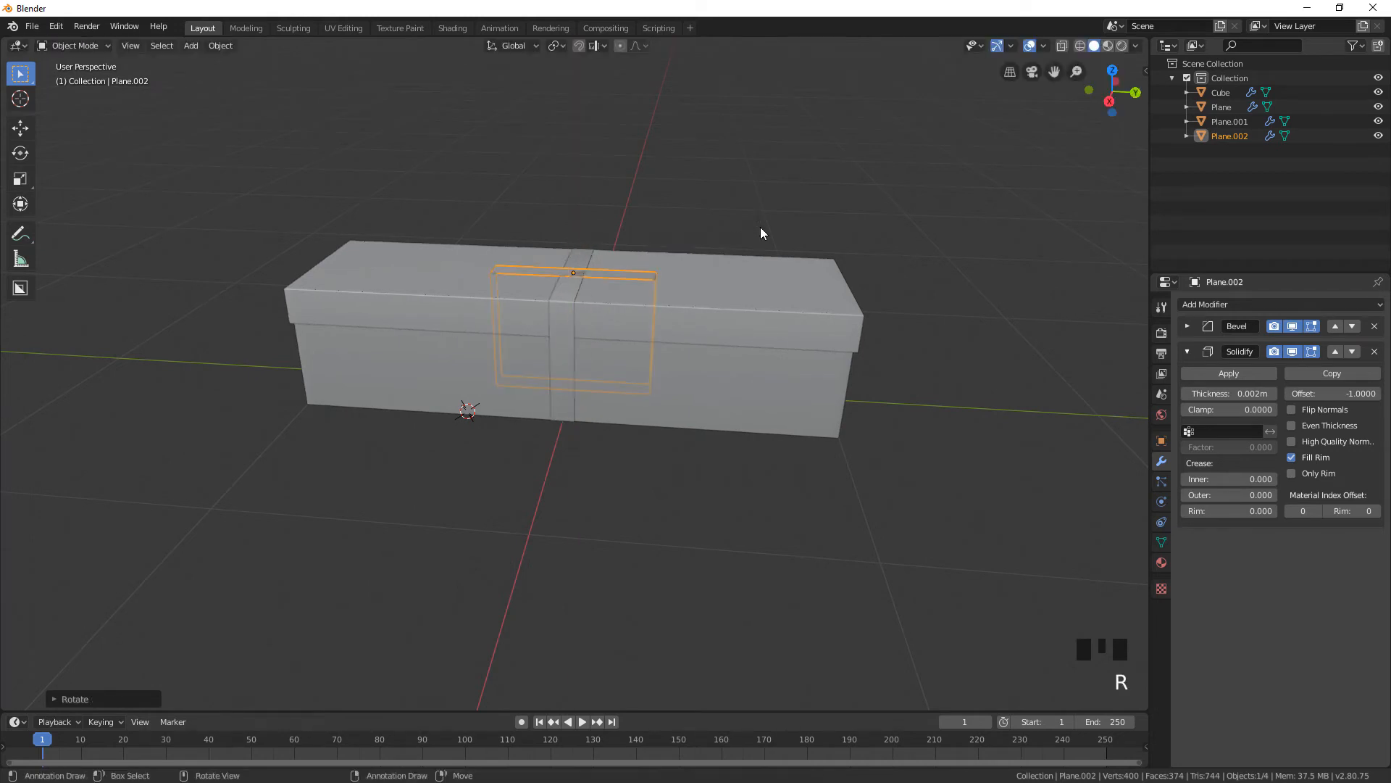
Stretch the rotated copy along Y by a factor of about 3.1 so it spans the box's full length
key(s)
key(y)
key(x)
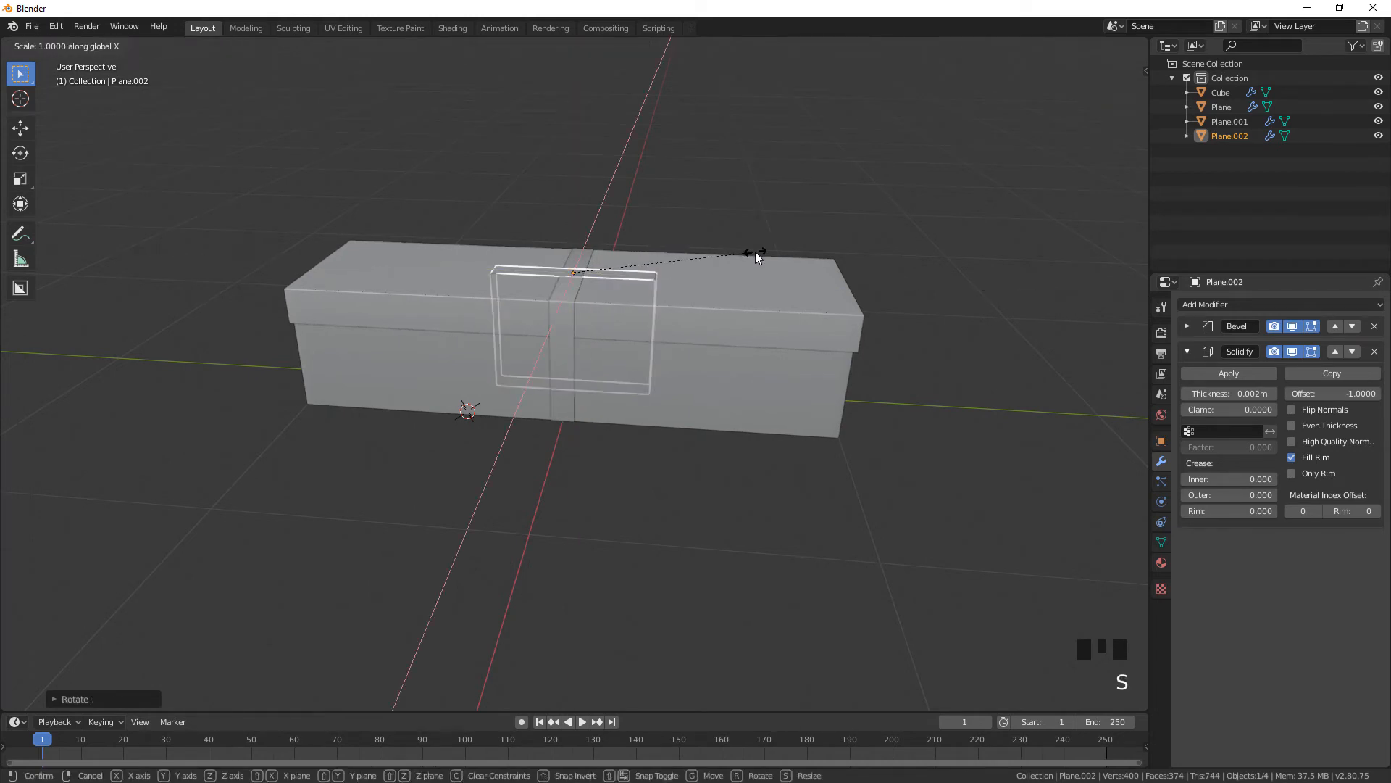
key(y)
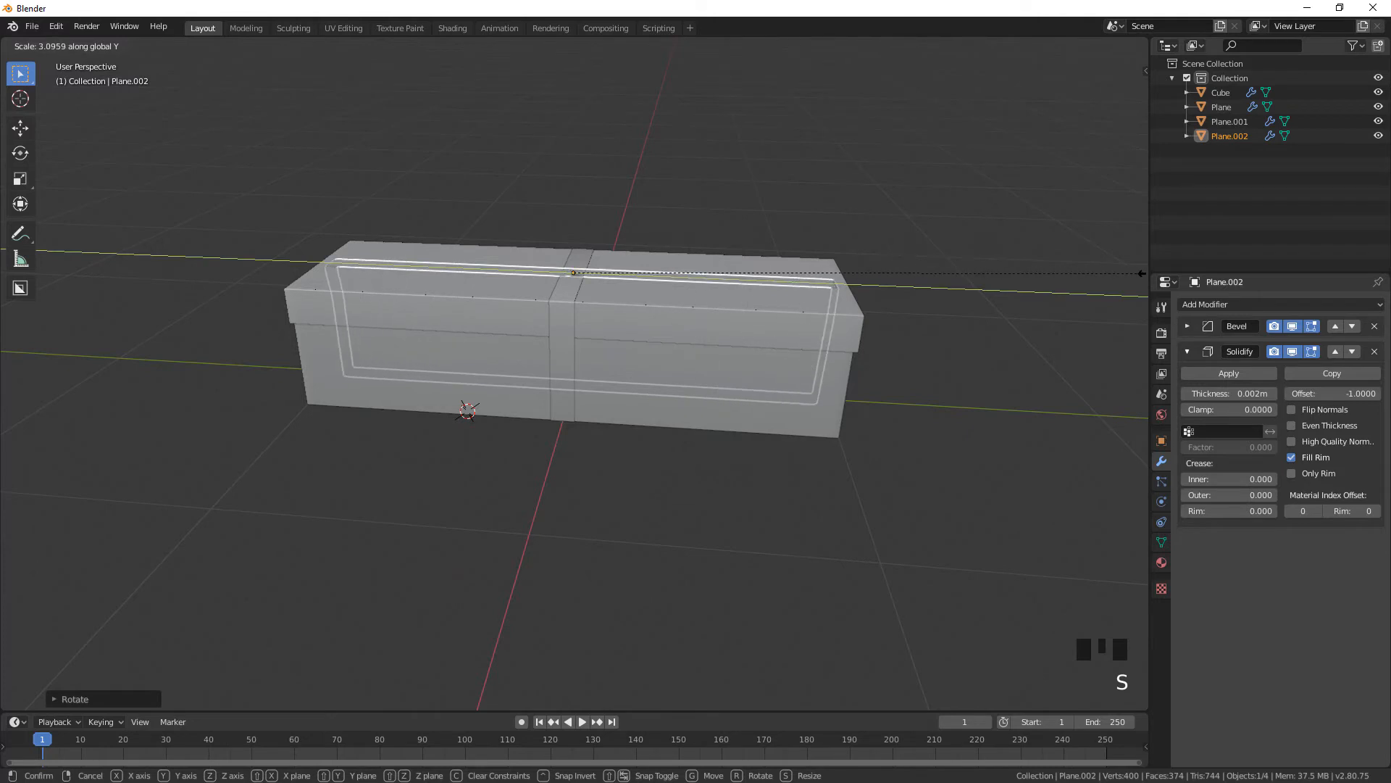
click(29, 276)
In right view, scale the lengthwise strip slightly down along Y until it hugs the lid's end, and apply its rotation and scale
key(KP_3)
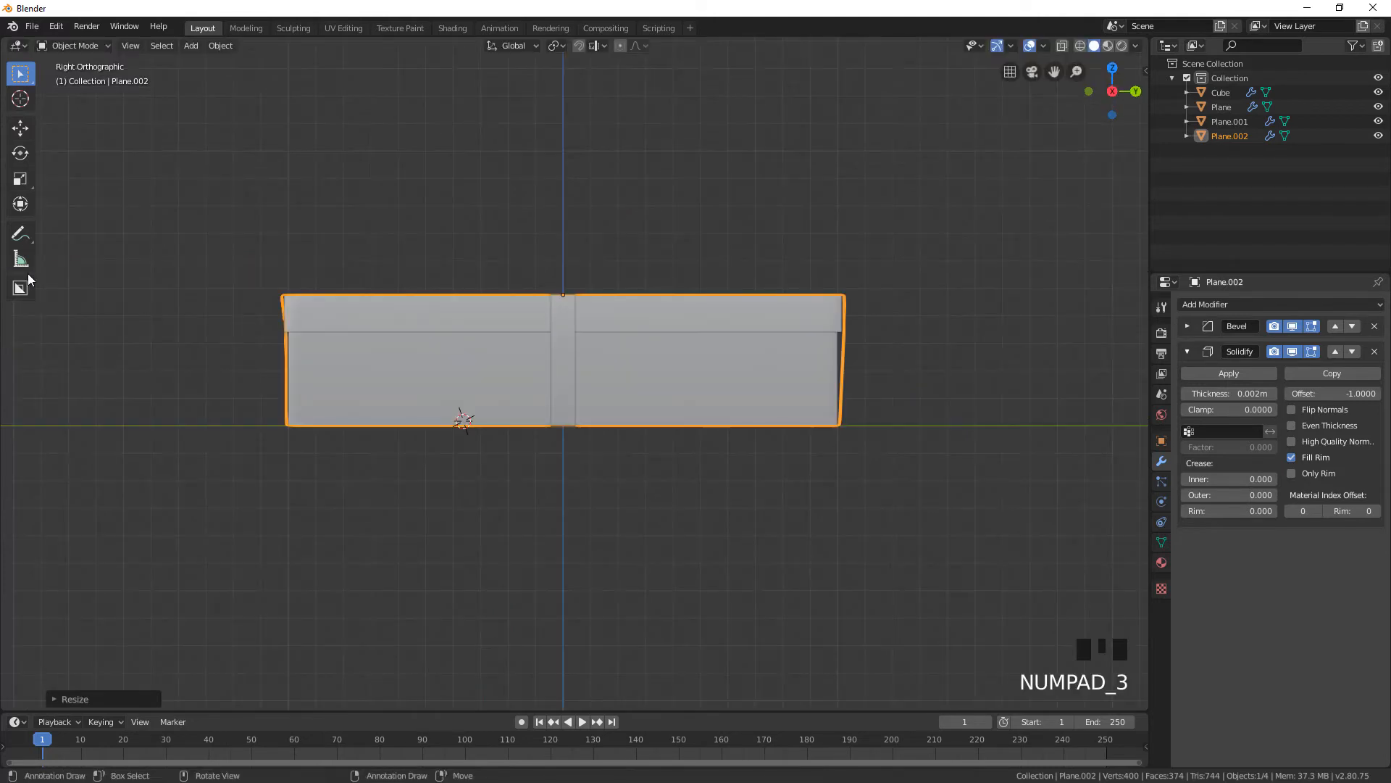
shift+middle_drag(889, 250, 561, 263)
scroll(561, 263, up, 7)
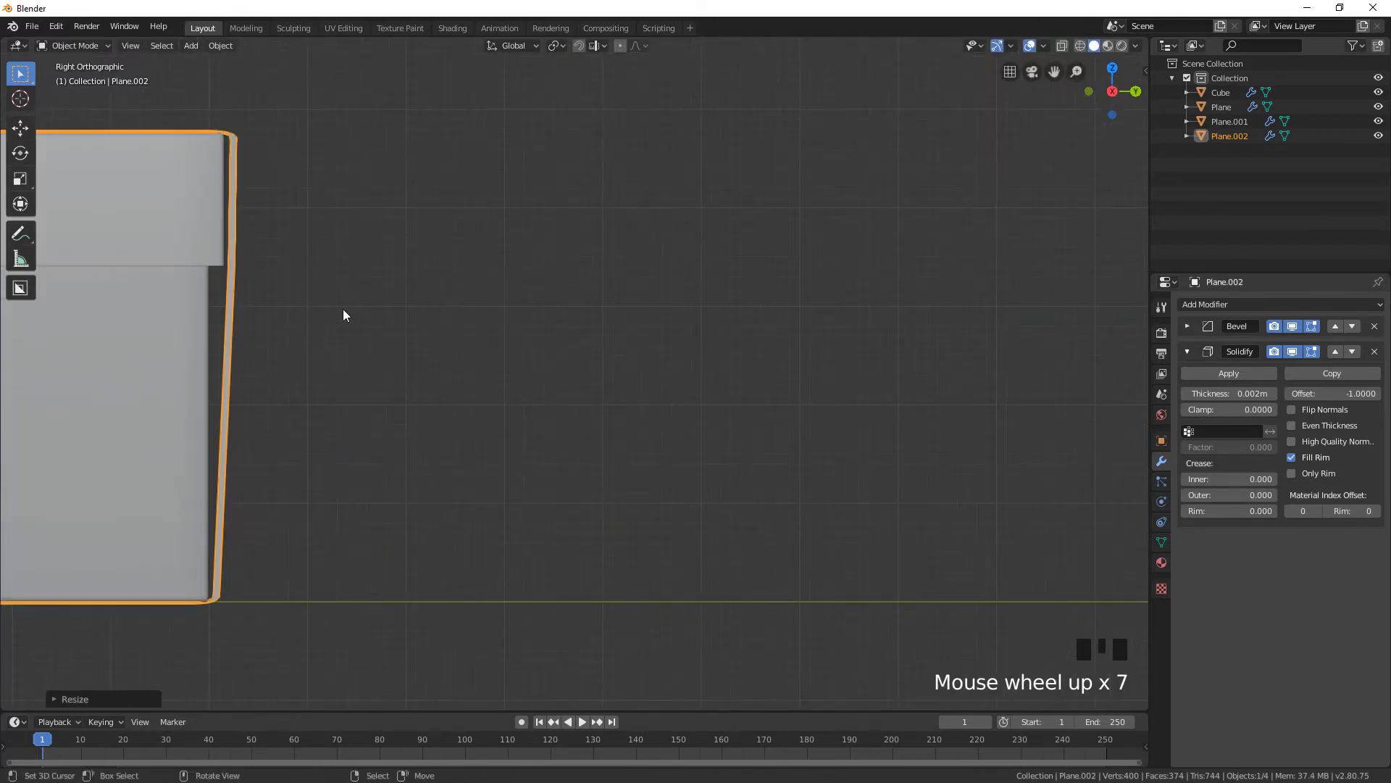
shift+middle_drag(342, 308, 516, 302)
scroll(484, 239, up, 2)
shift+middle_drag(437, 210, 578, 334)
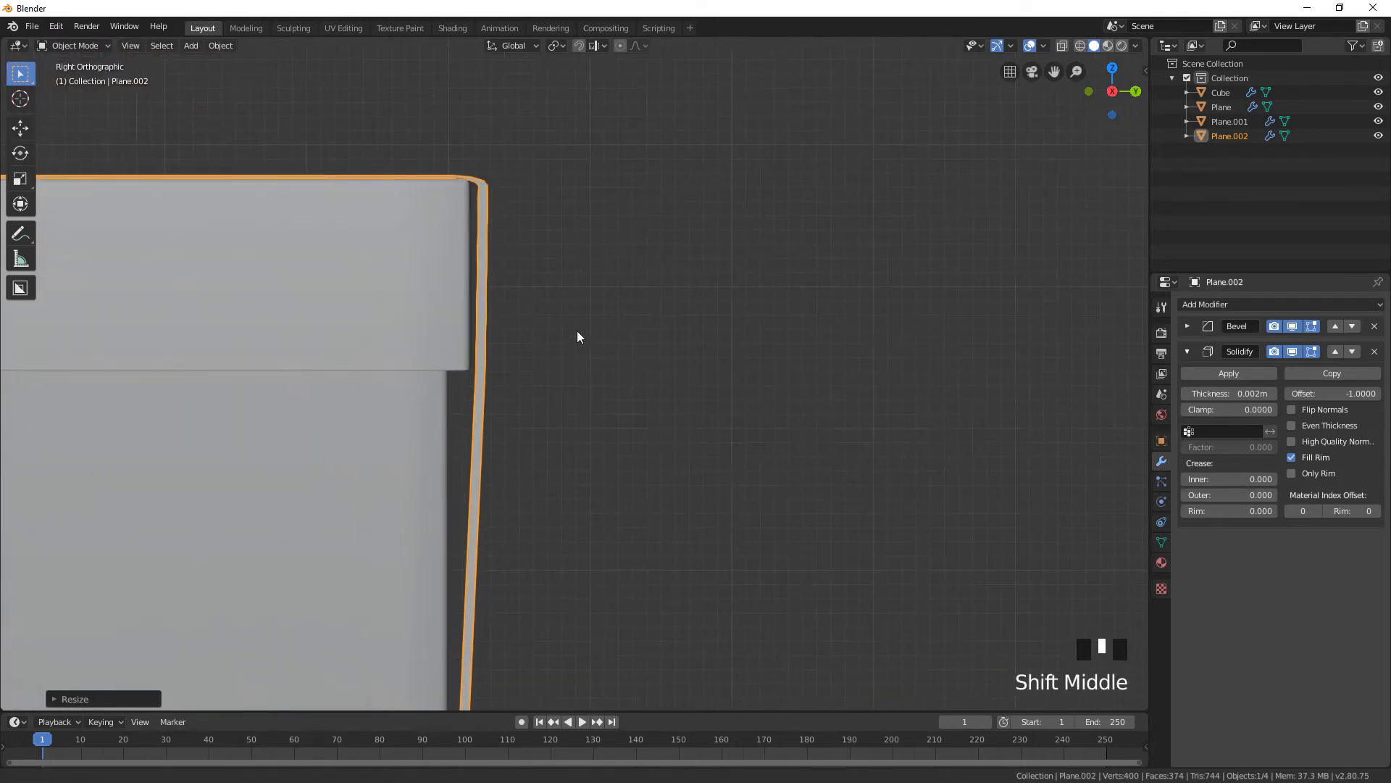
key(s)
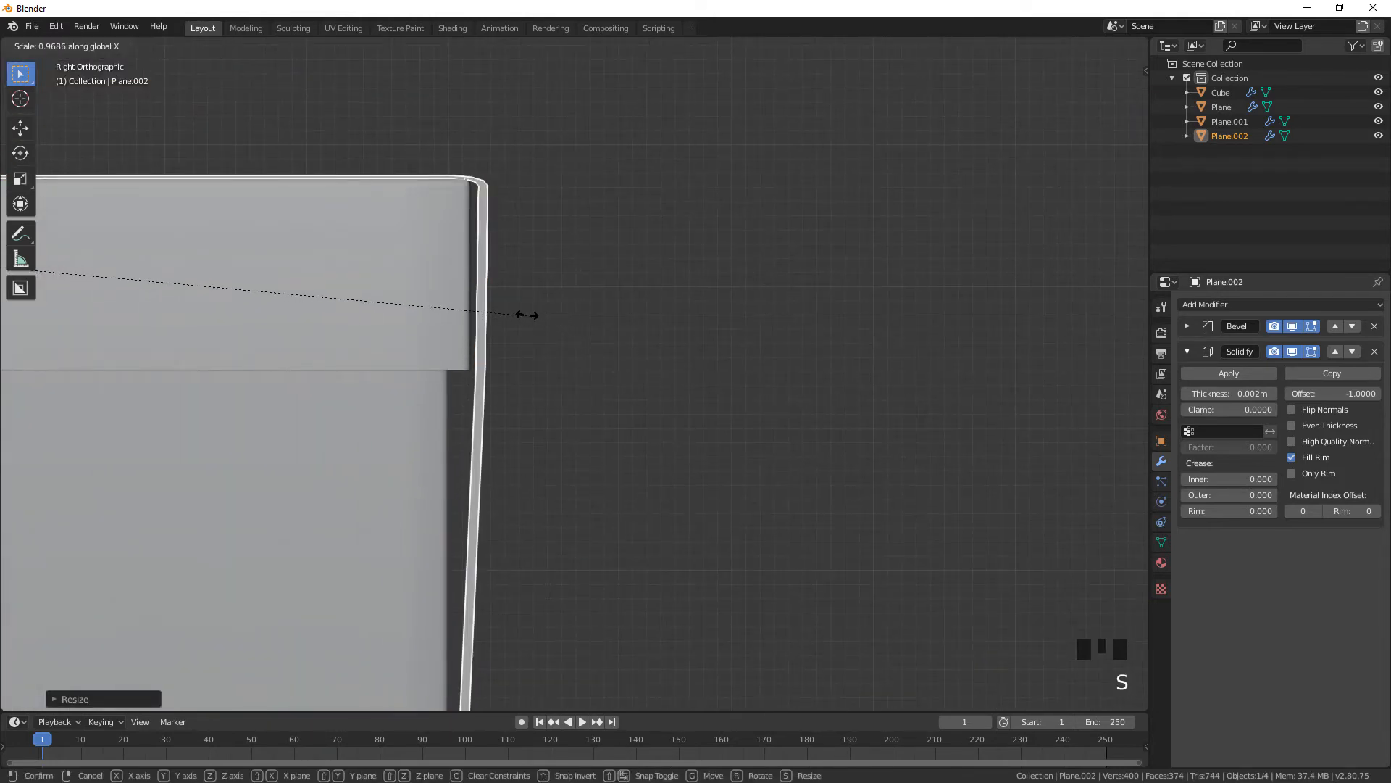
key(y)
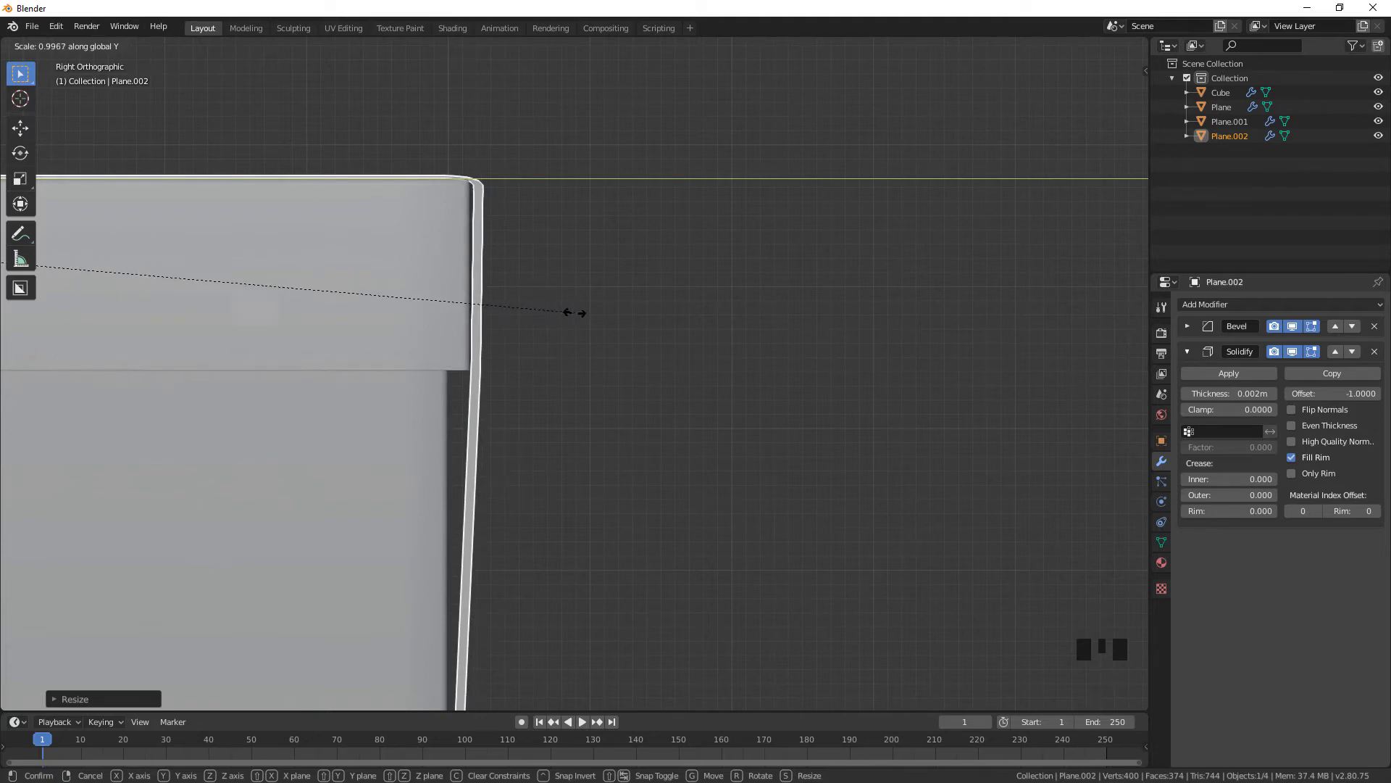
click(573, 311)
key(ctrl+a)
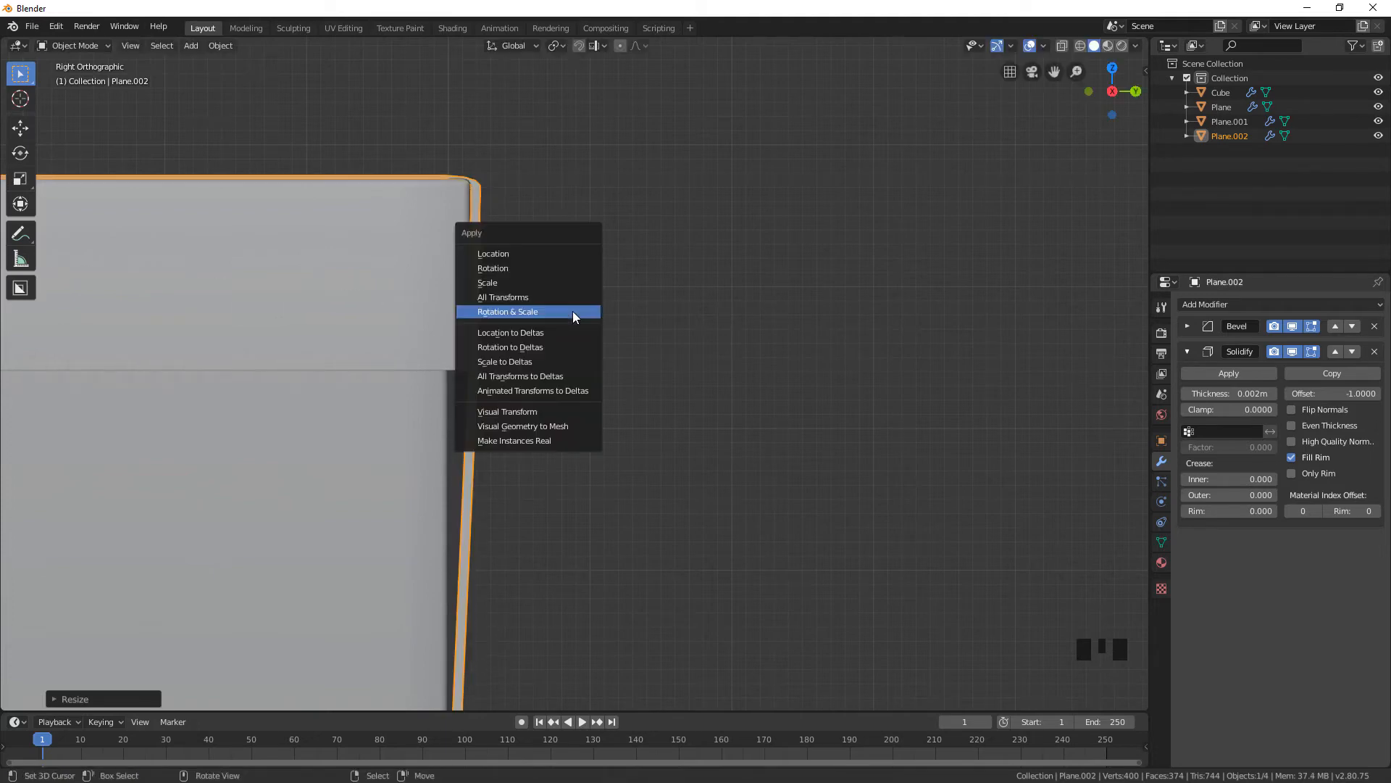
click(572, 310)
Turn off the Solidify modifier's viewport display on the lengthwise strip
scroll(477, 227, up, 3)
key(Tab)
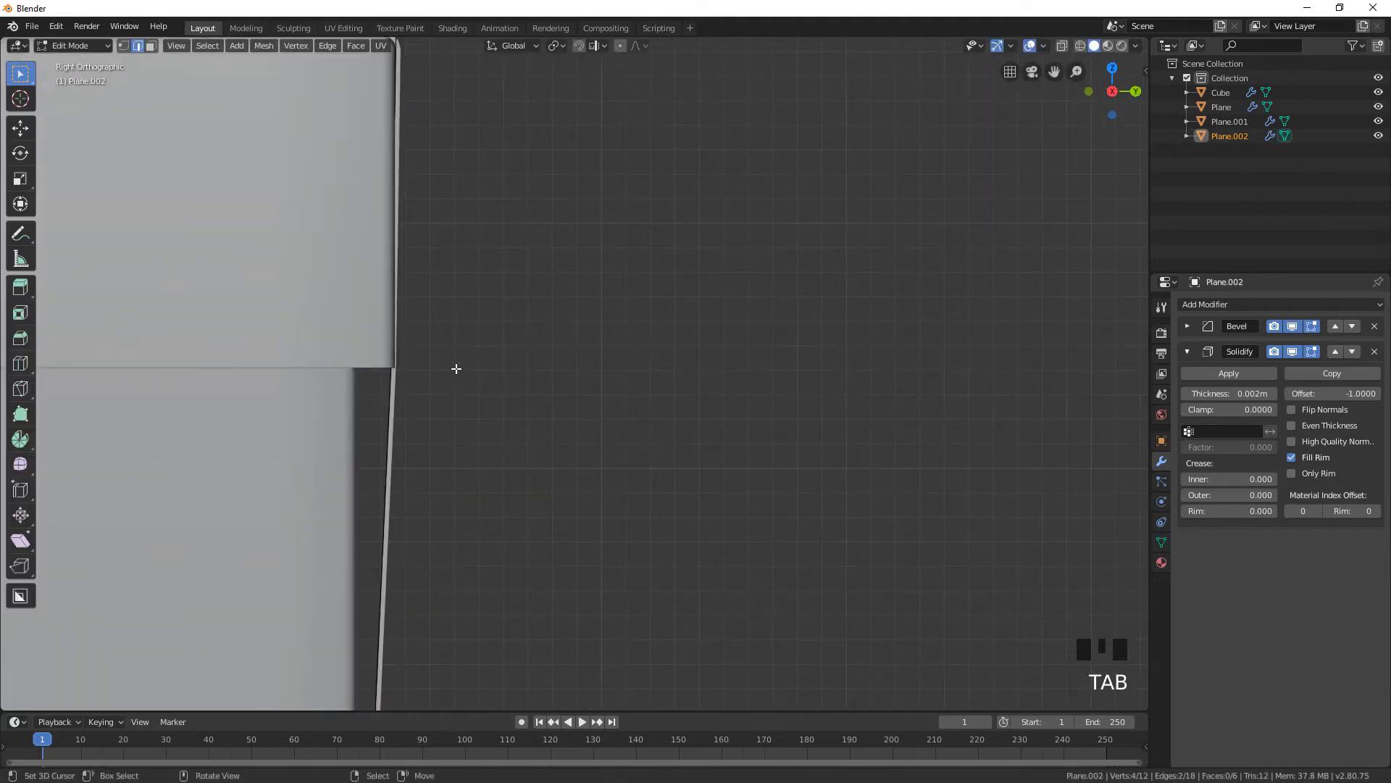
middle_drag(455, 368, 686, 413)
key(Tab)
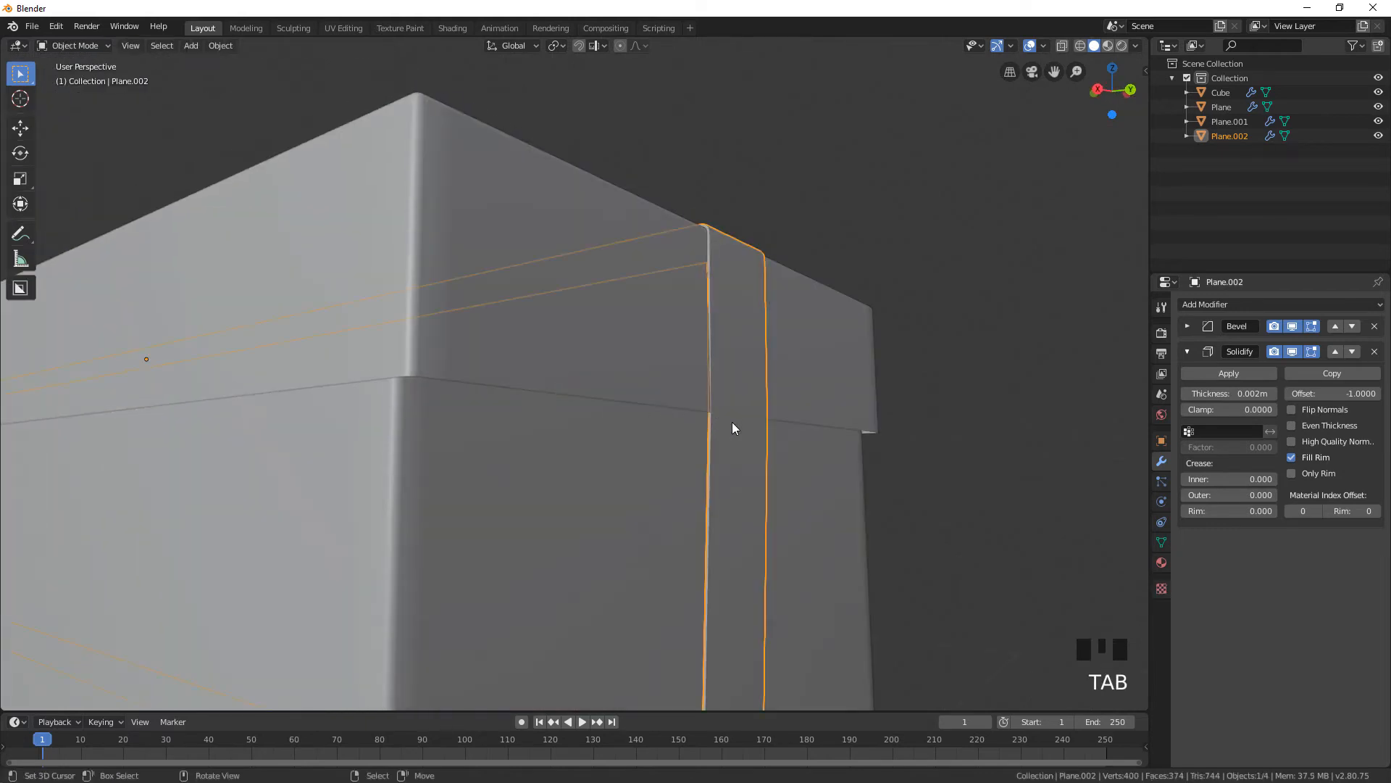
click(1292, 351)
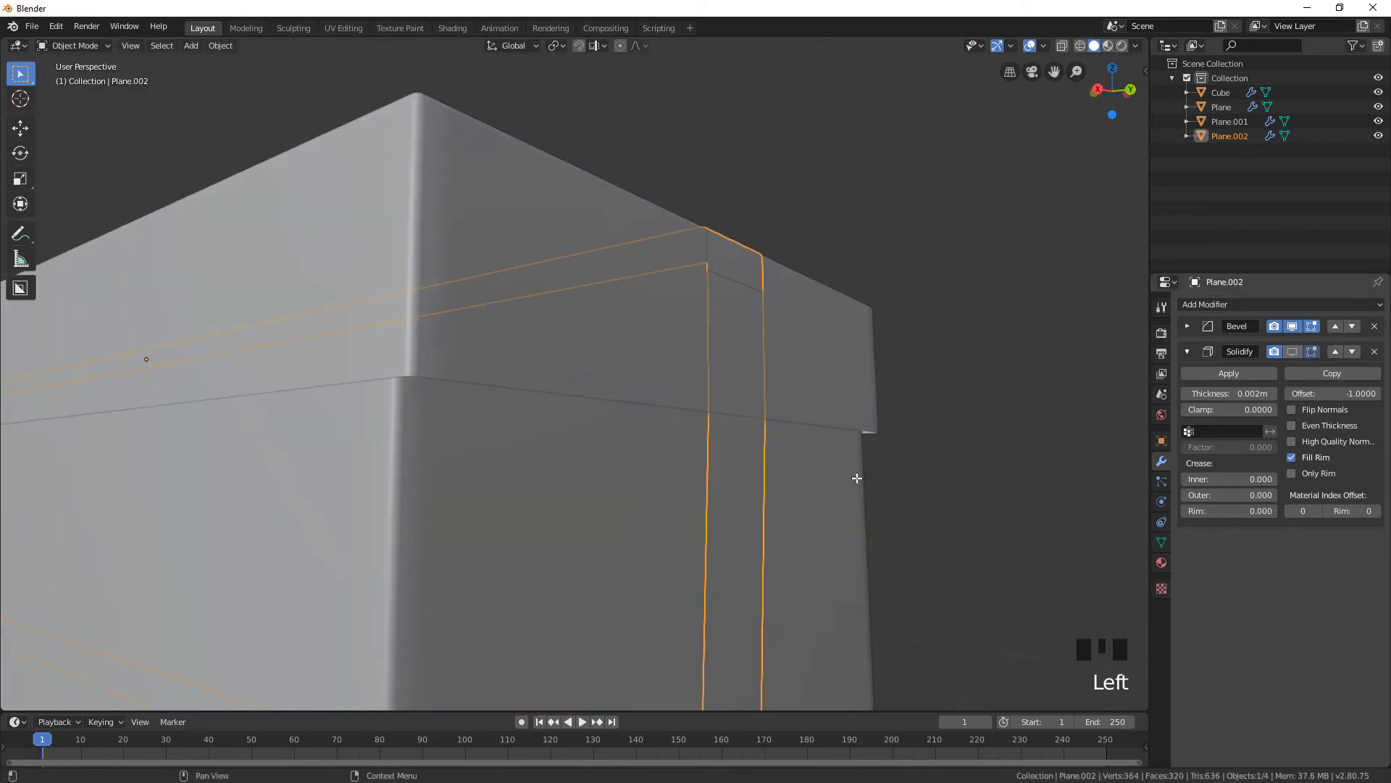
In Edit Mode with wireframe shading, select the lengthwise strip's cut edges near the lid rim at both ends of the box
key(Tab)
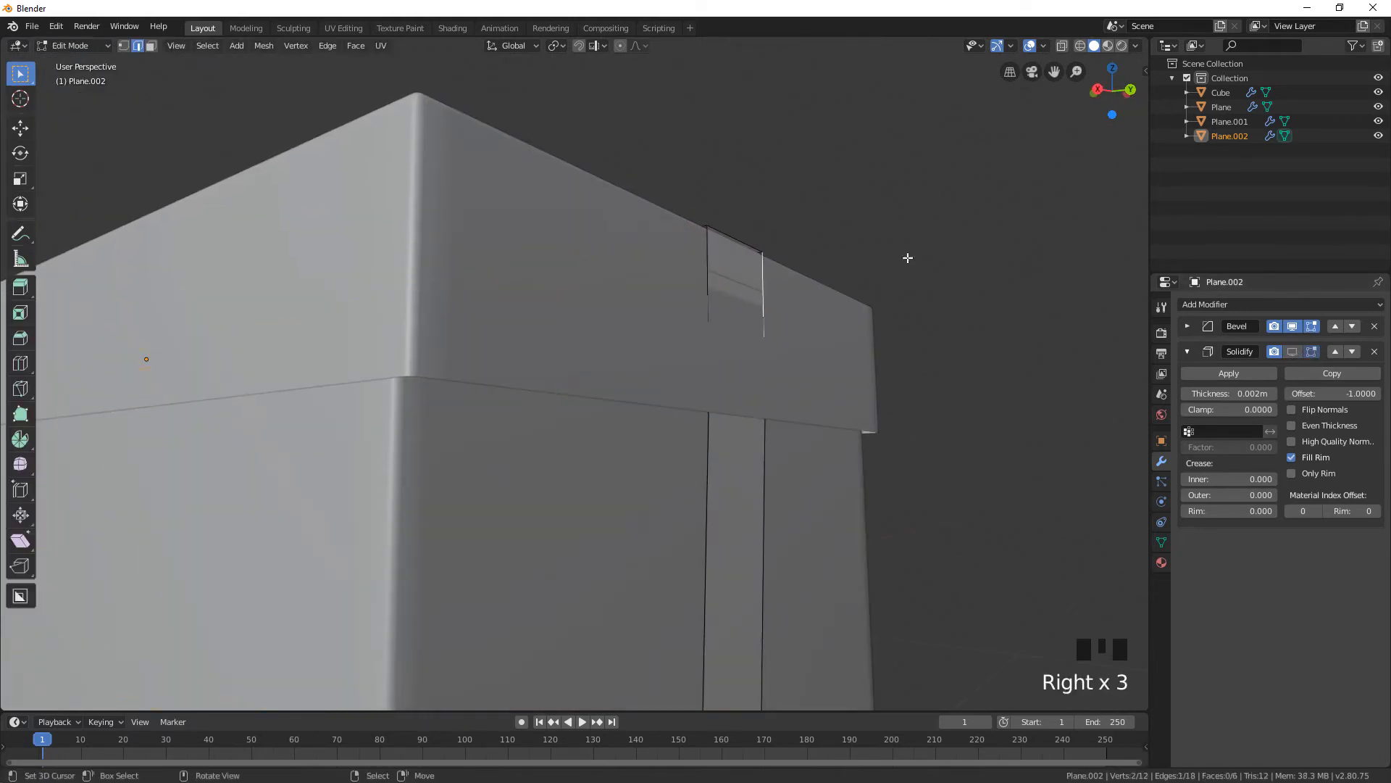
click(1080, 46)
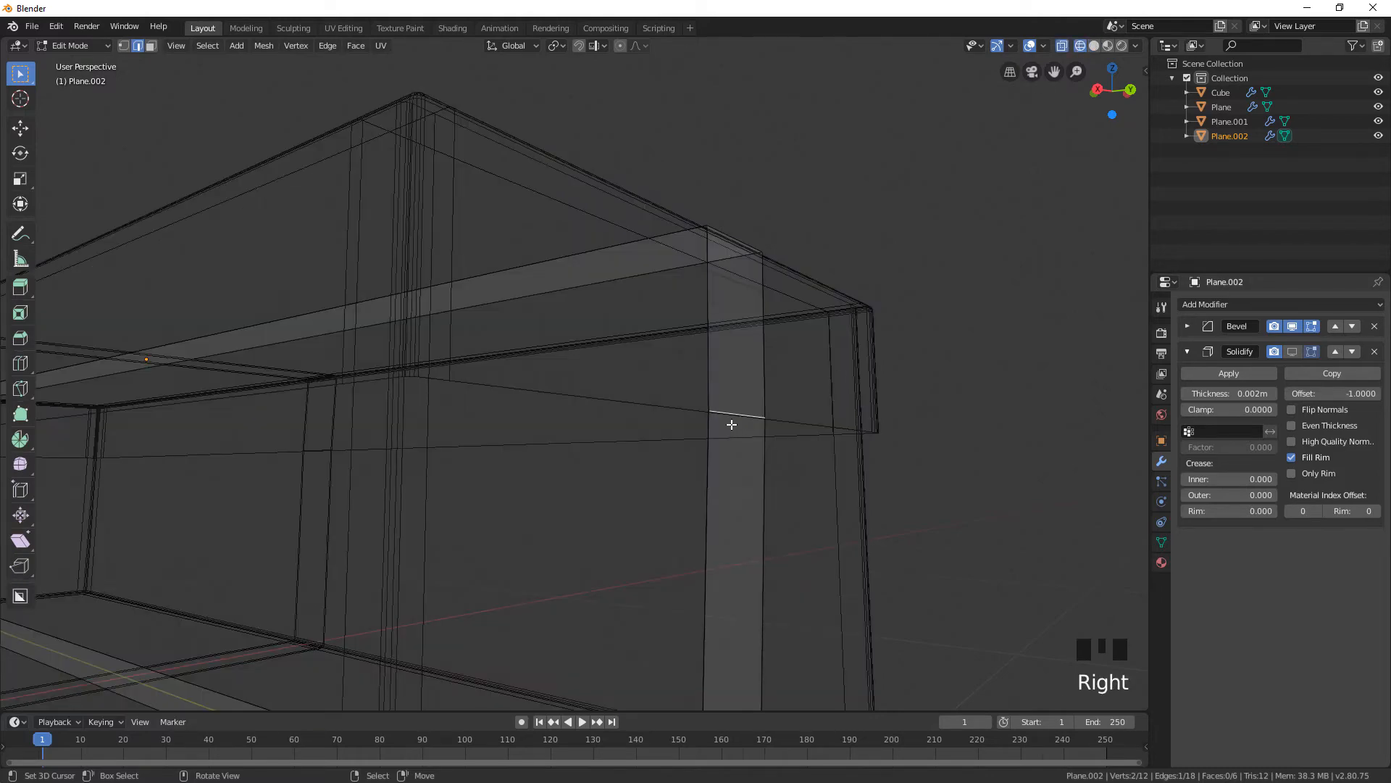
scroll(510, 435, down, 2)
middle_drag(509, 435, 692, 384)
scroll(562, 459, down, 1)
middle_drag(792, 404, 864, 404)
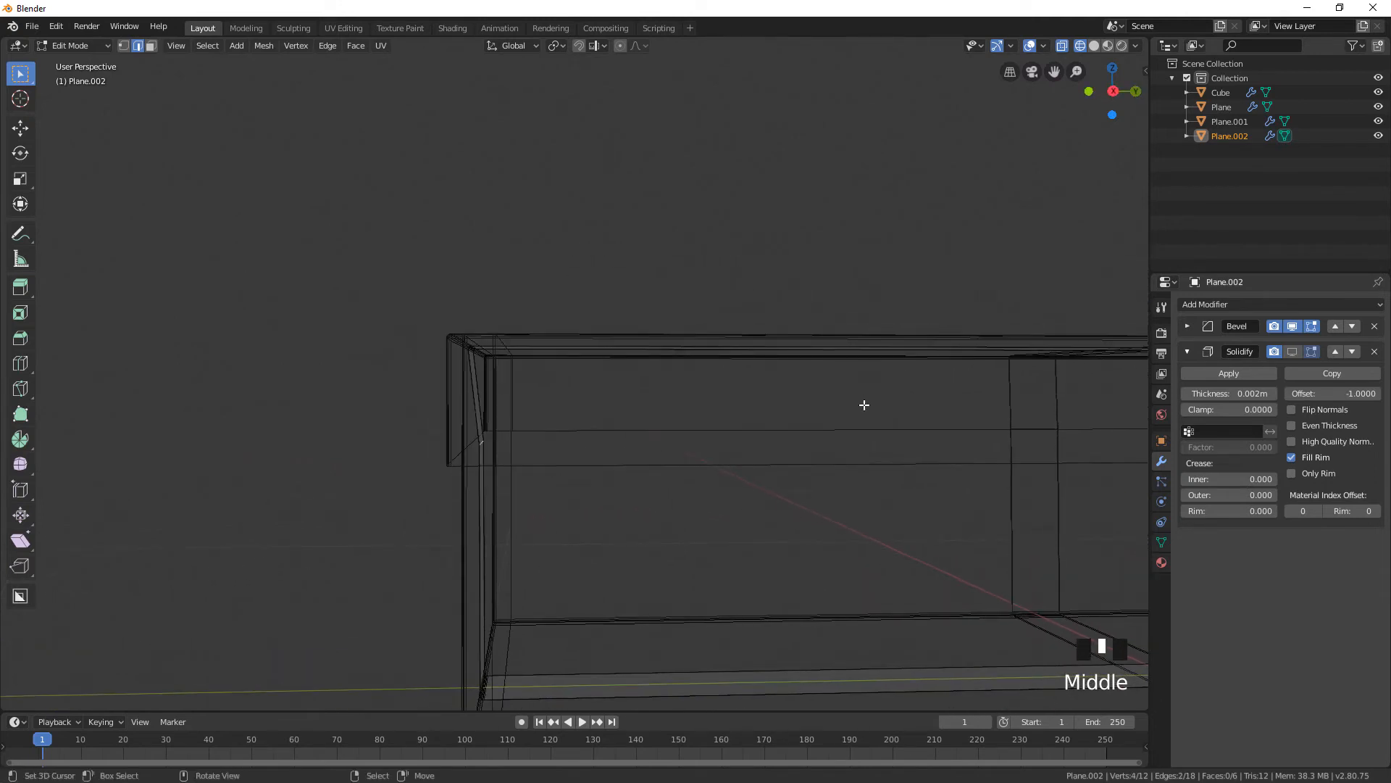
In right view, move the selected rim edges about 0.01 m outward along negative Y until the strip follows the lid's overhang
key(KP_3)
scroll(445, 423, up, 6)
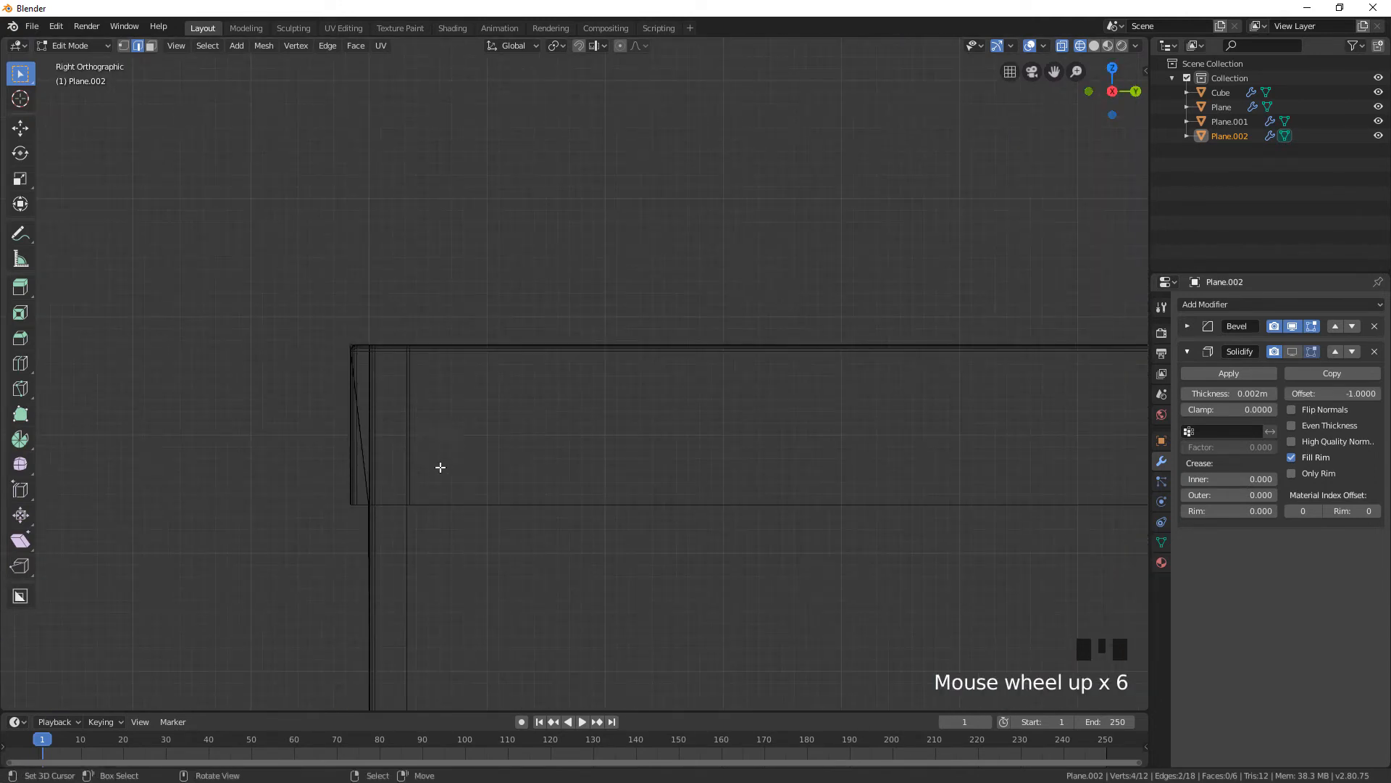
scroll(440, 467, up, 1)
shift+middle_drag(435, 476, 556, 388)
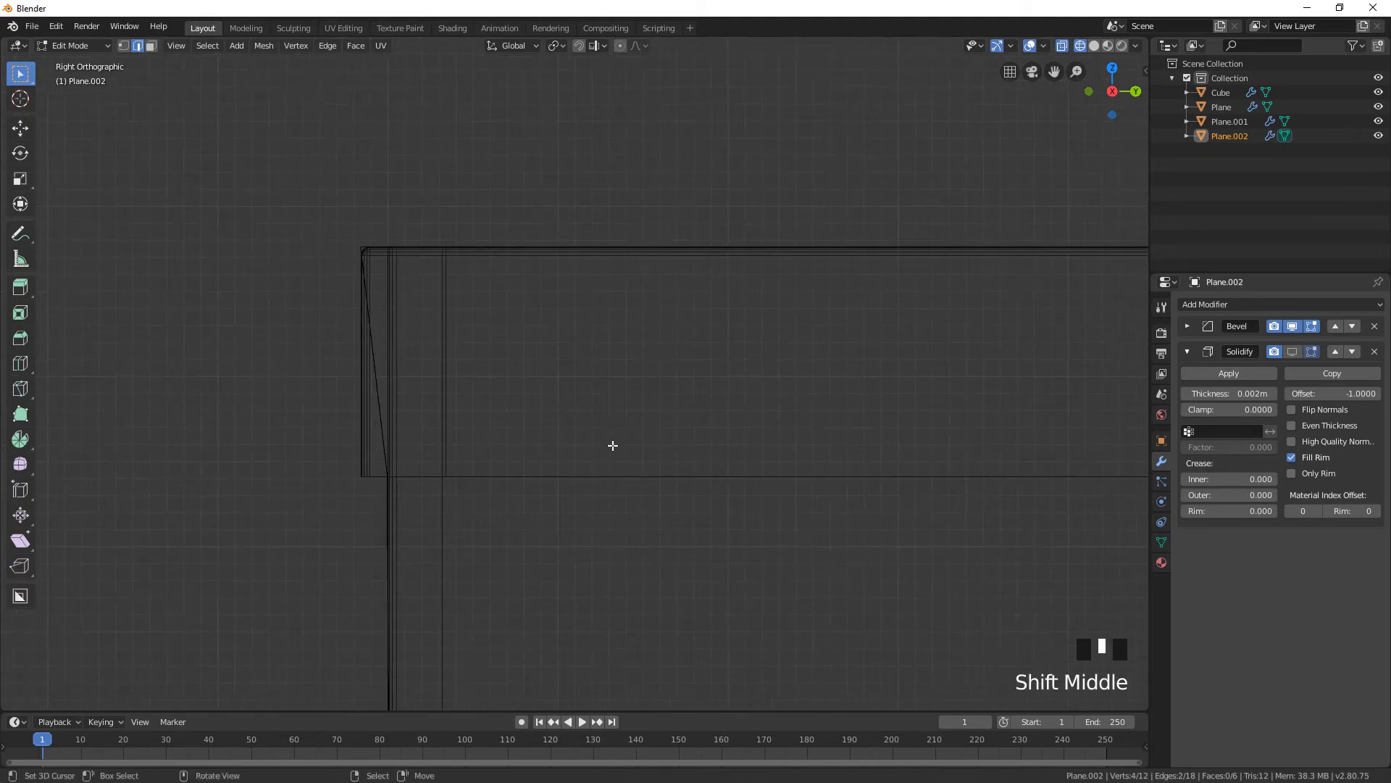
key(g)
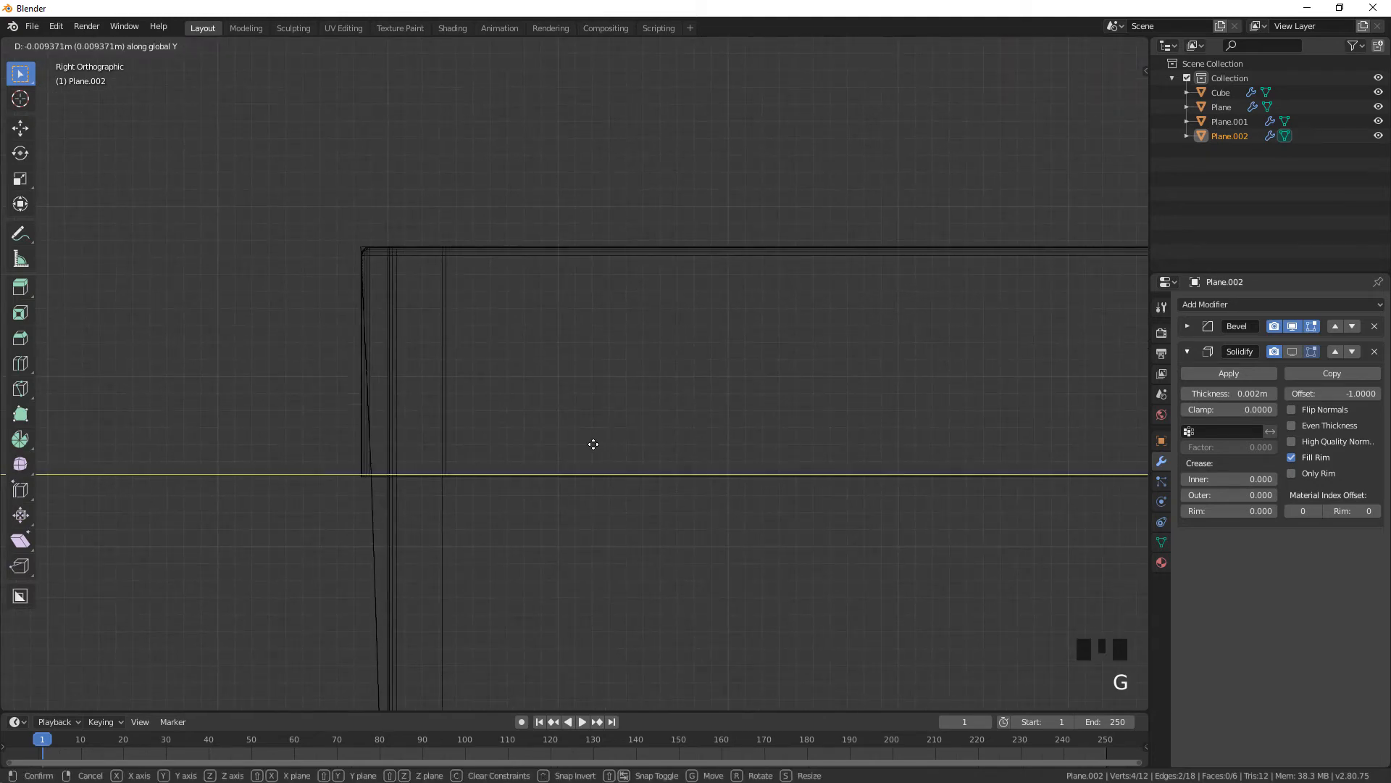
click(586, 443)
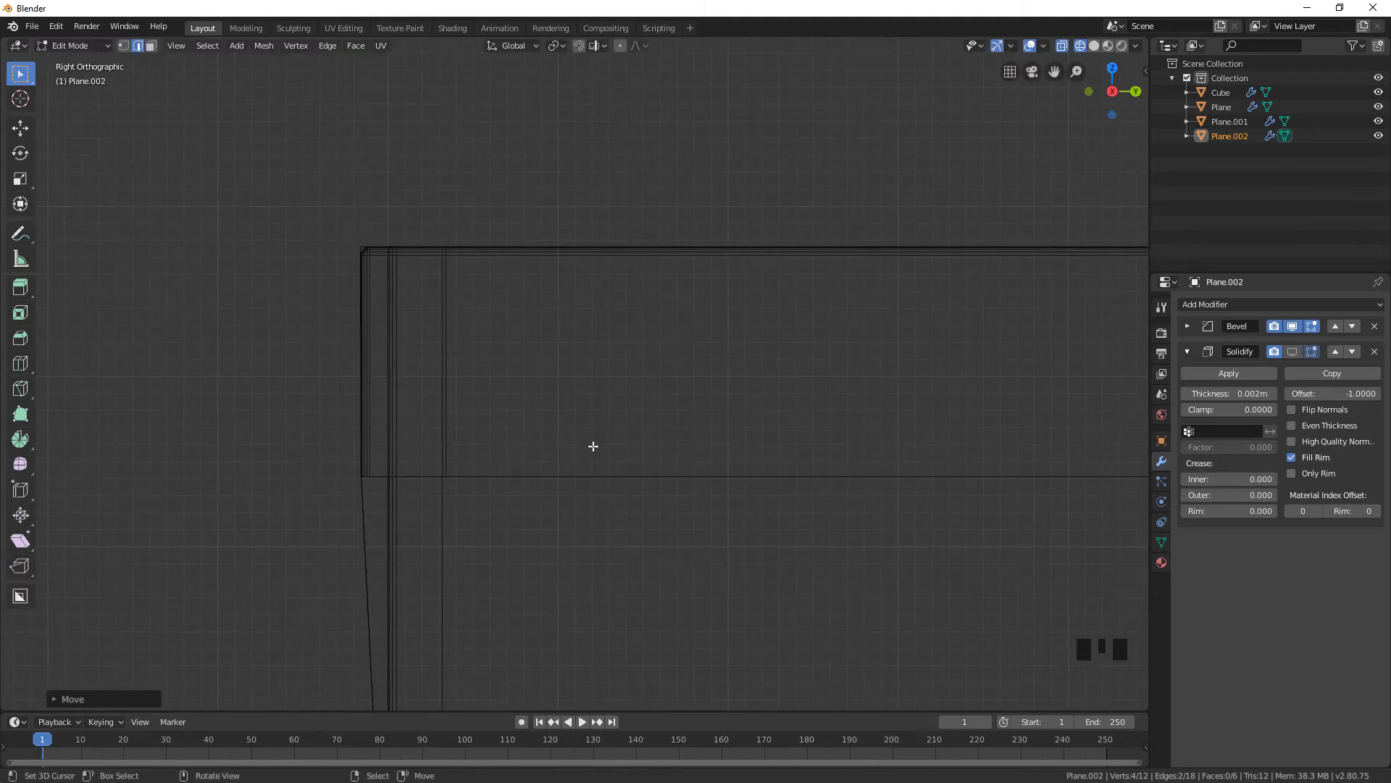
Select only the rim edge at the opposite end and move it about 0.017 m outward along Y to meet the lid's overhang
scroll(745, 466, down, 2)
shift+middle_drag(745, 466, 876, 458)
scroll(848, 457, down, 5)
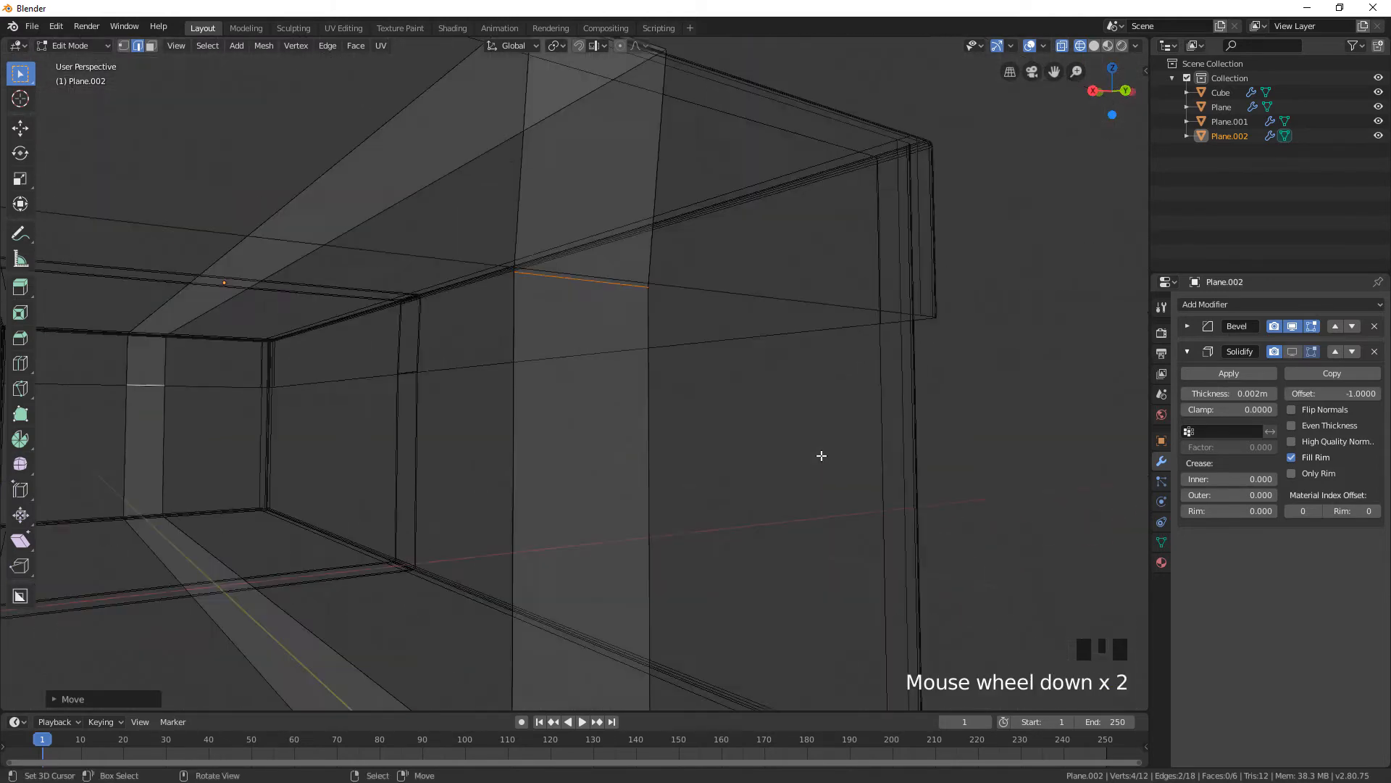
right_click(577, 349)
middle_drag(577, 349, 619, 370)
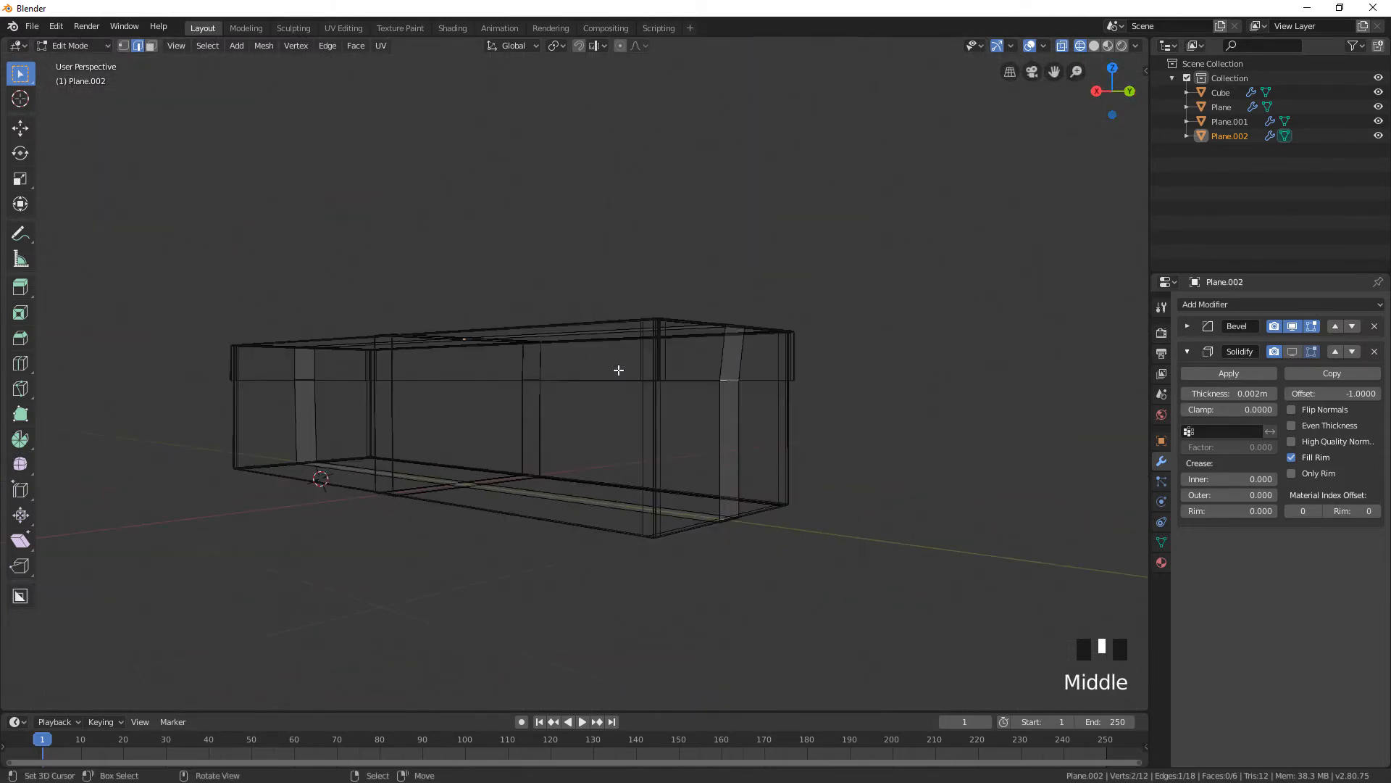
key(KP_3)
shift+middle_drag(1072, 443, 760, 435)
scroll(664, 372, up, 10)
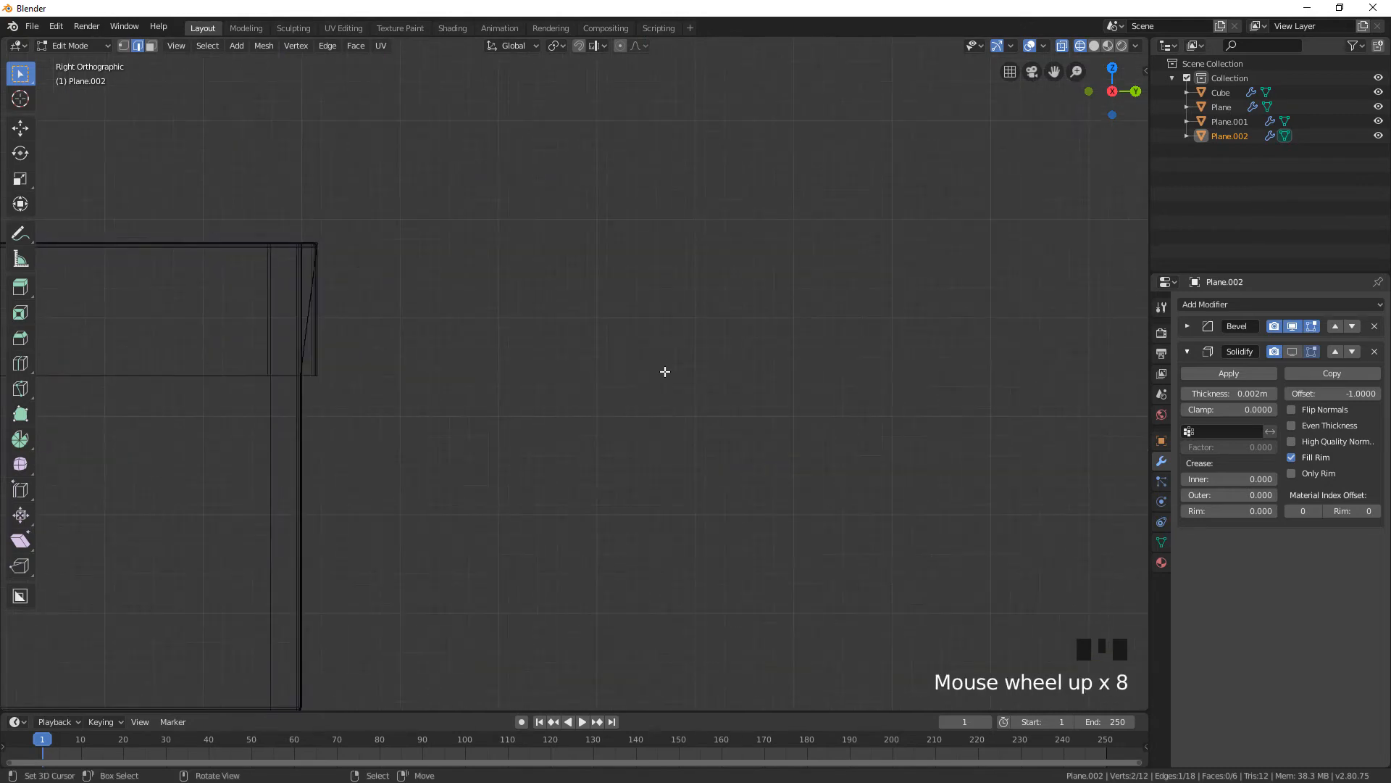
shift+middle_drag(637, 376, 540, 347)
scroll(540, 348, up, 5)
key(g)
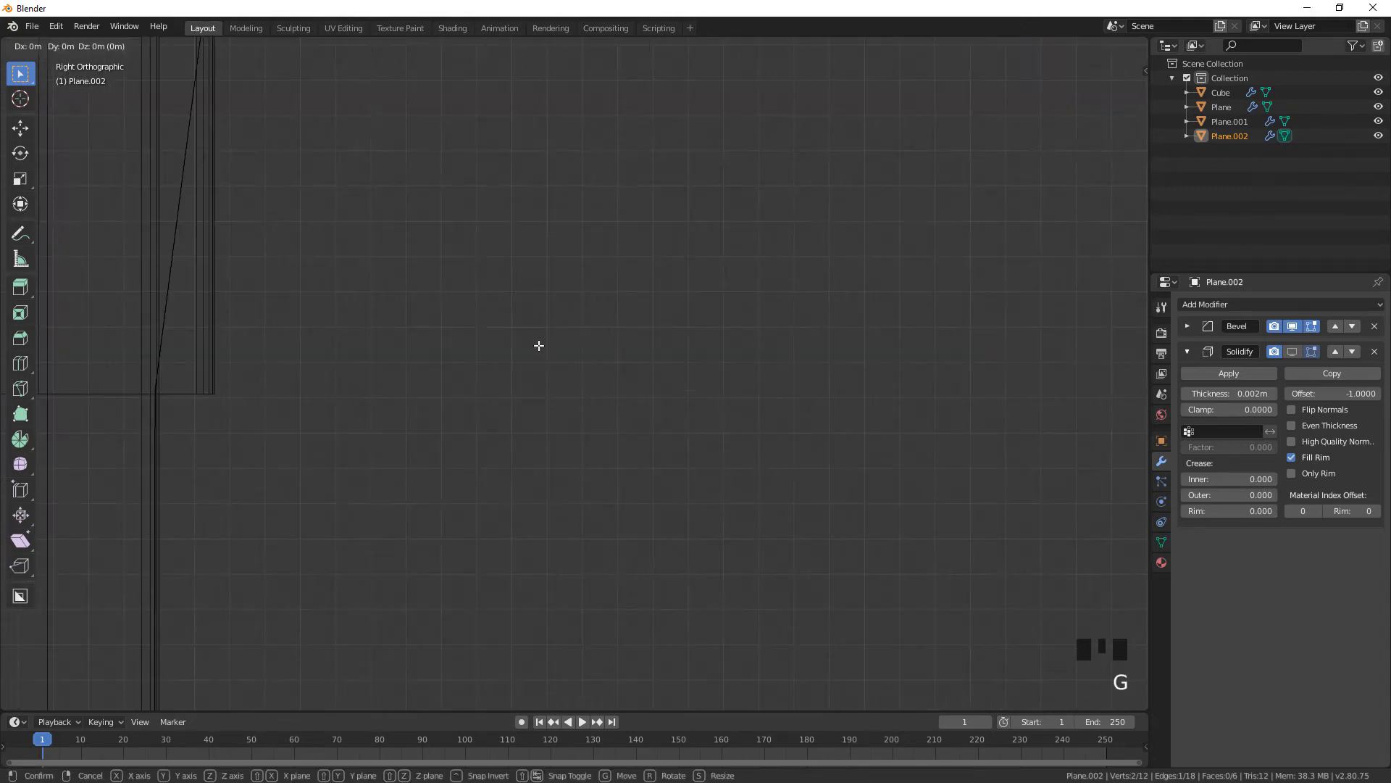
key(y)
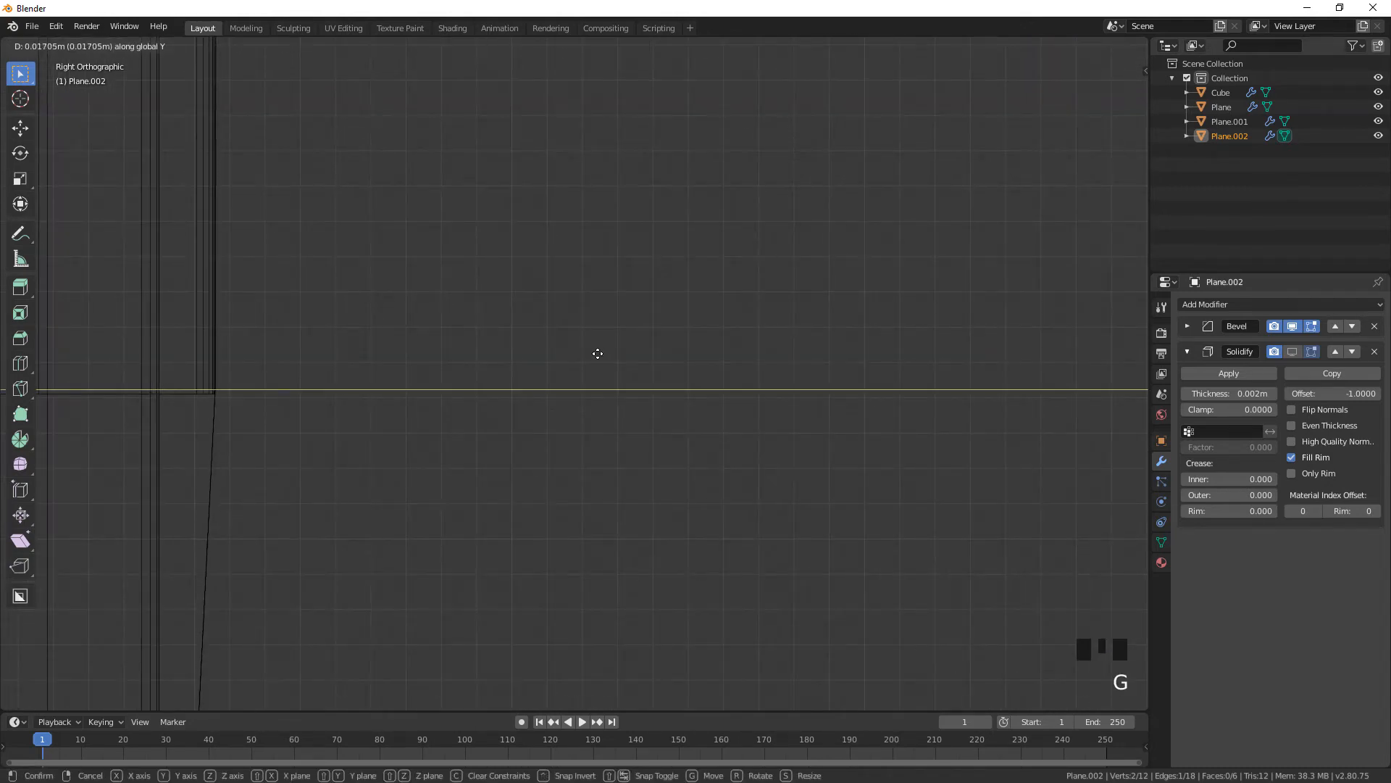
click(598, 353)
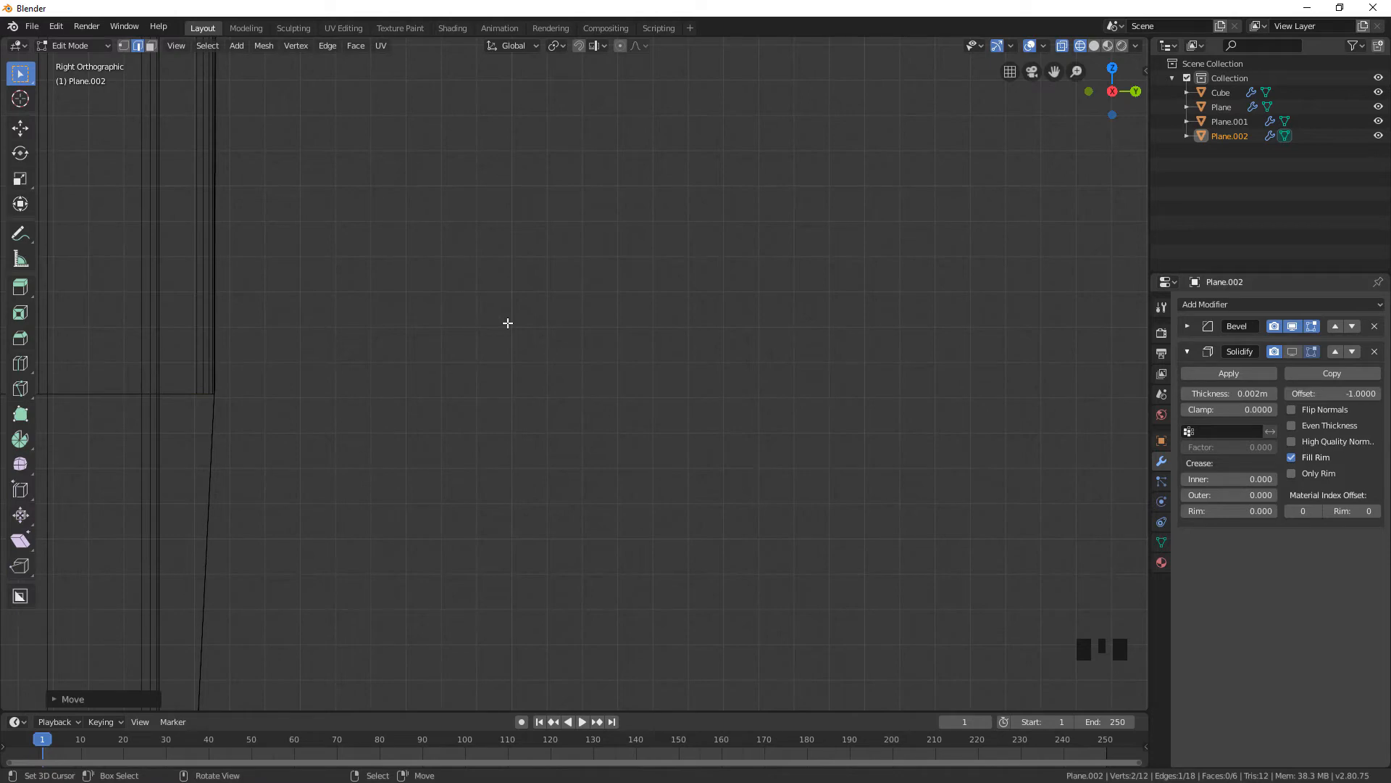
Turn the lengthwise strip's Solidify viewport display back on and return to Object Mode with solid shading
click(1292, 351)
scroll(900, 272, down, 6)
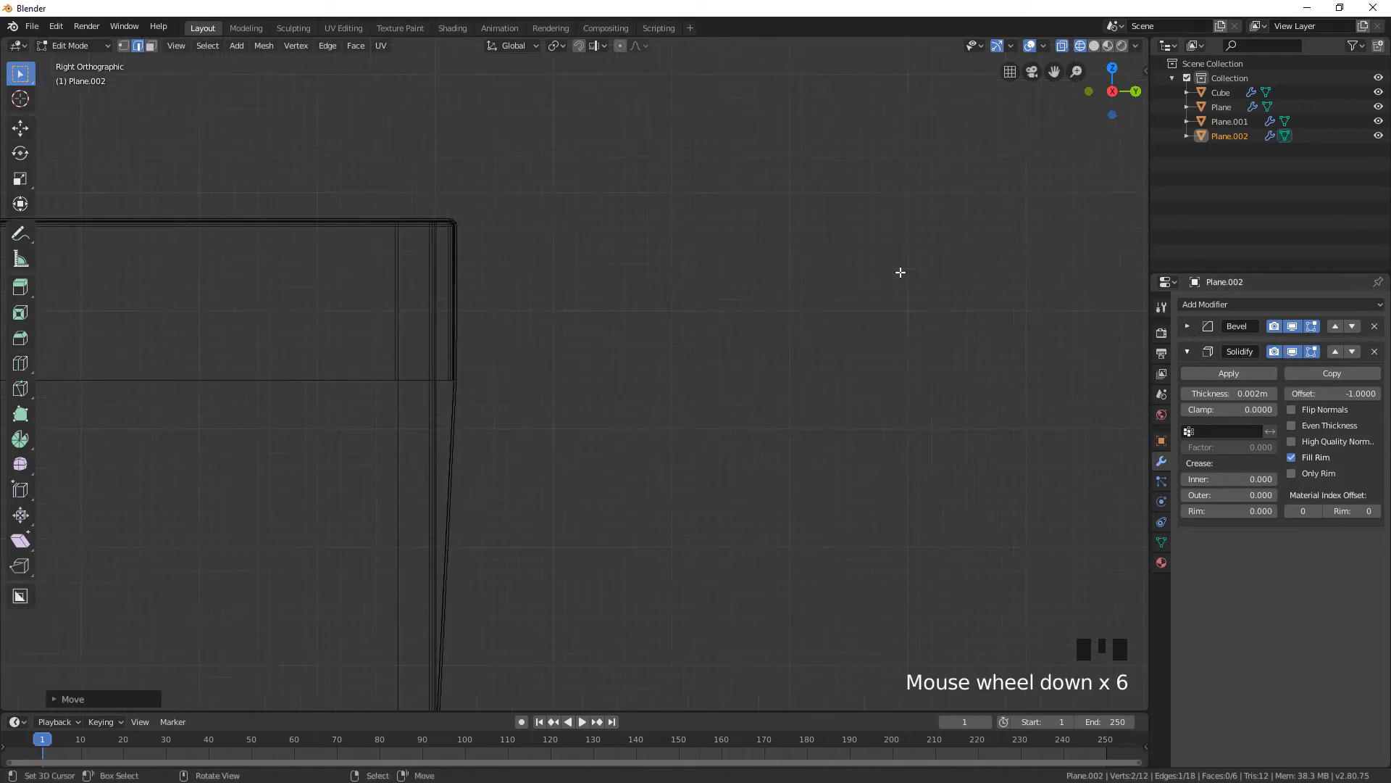
click(1094, 45)
mouse_move(758, 217)
middle_down()
mouse_move(671, 379)
mouse_move(721, 329)
mouse_move(522, 332)
middle_up()
scroll(671, 380, down, 1)
key(Tab)
scroll(523, 329, up, 2)
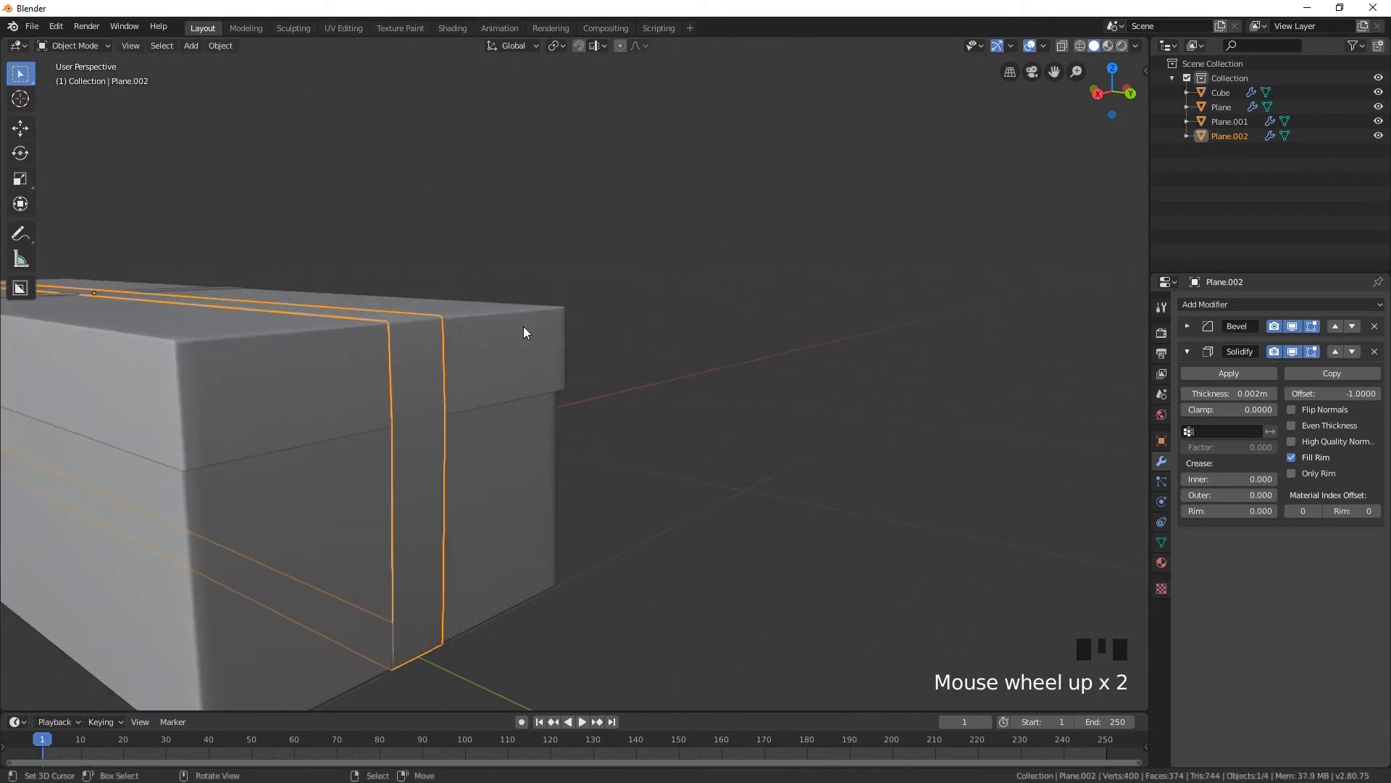
Apply rotation and scale to the lengthwise strip, and do the same for all objects together
key(ctrl+a)
click(524, 329)
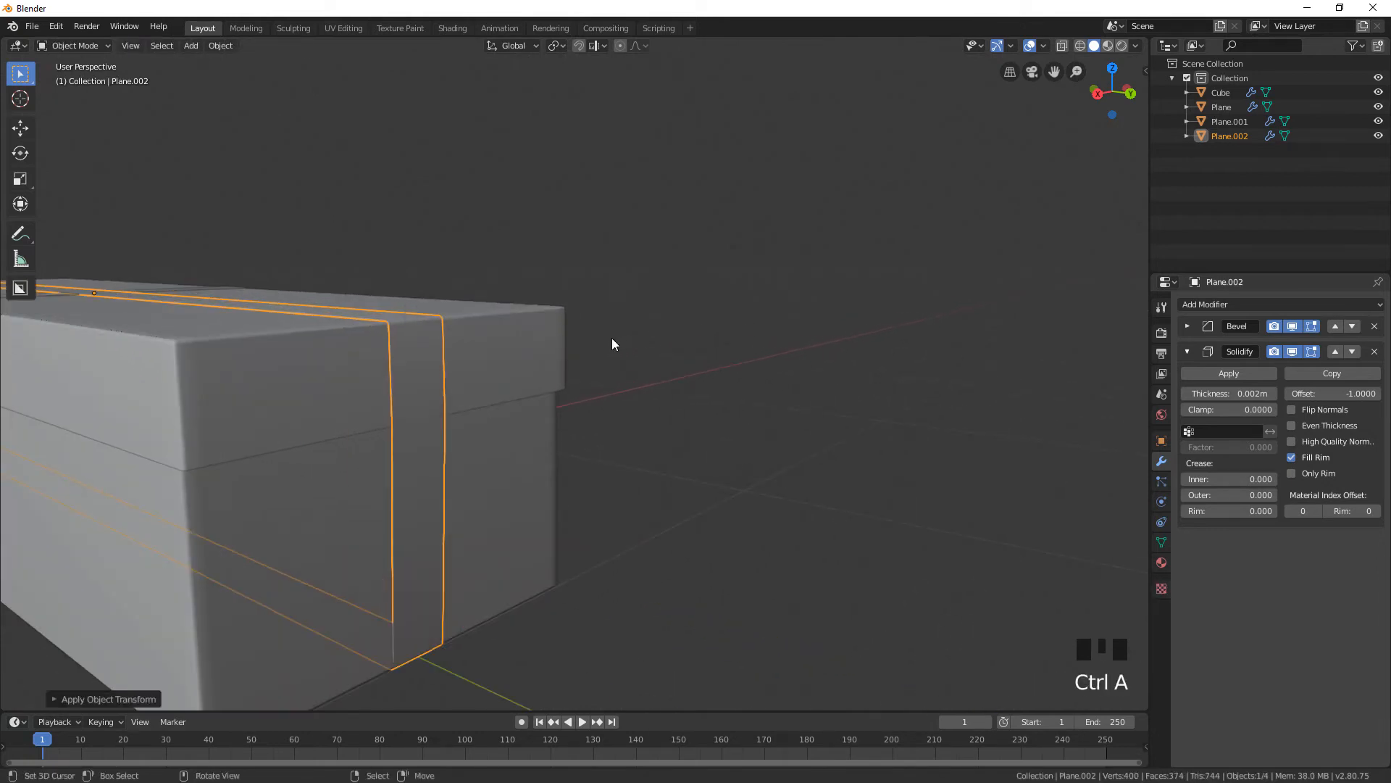
scroll(612, 343, down, 3)
shift+middle_drag(537, 351, 662, 351)
key(a)
key(ctrl+a)
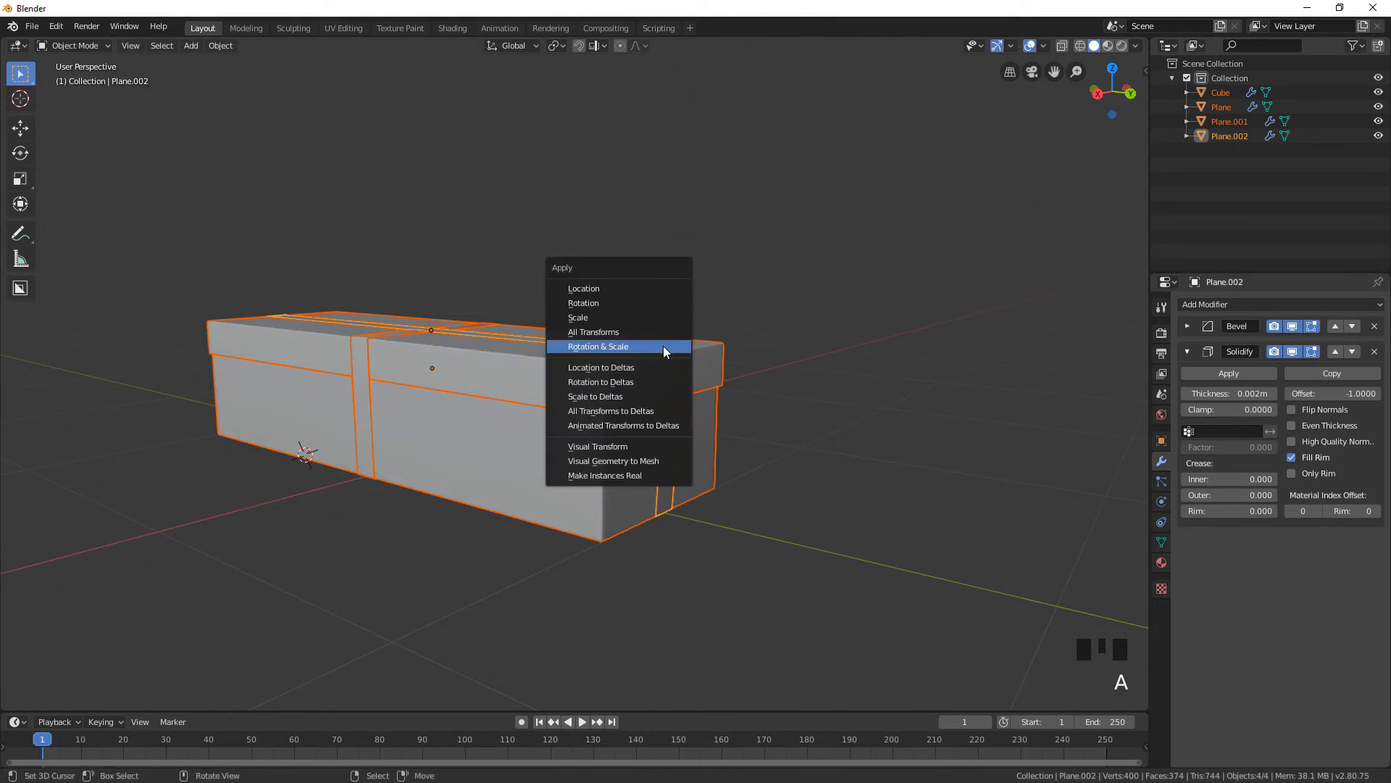
click(663, 346)
key(Tab)
key(Tab)
click(763, 339)
Add a centred loop cut across the lengthwise strip where it crosses the other strip, and turn off its Bevel modifier's viewport display
middle_drag(763, 339, 927, 235)
middle_drag(562, 342, 586, 374)
right_click(472, 371)
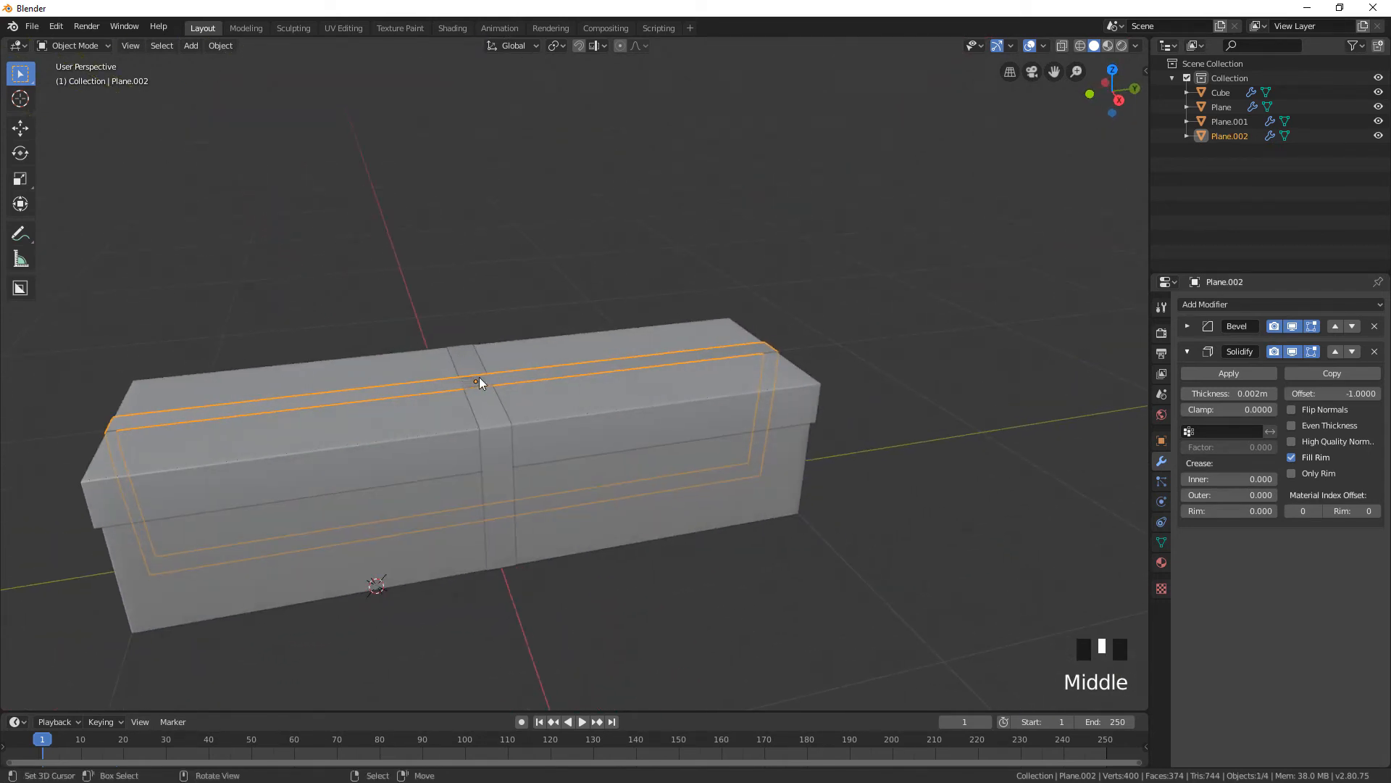
scroll(479, 383, up, 3)
key(Tab)
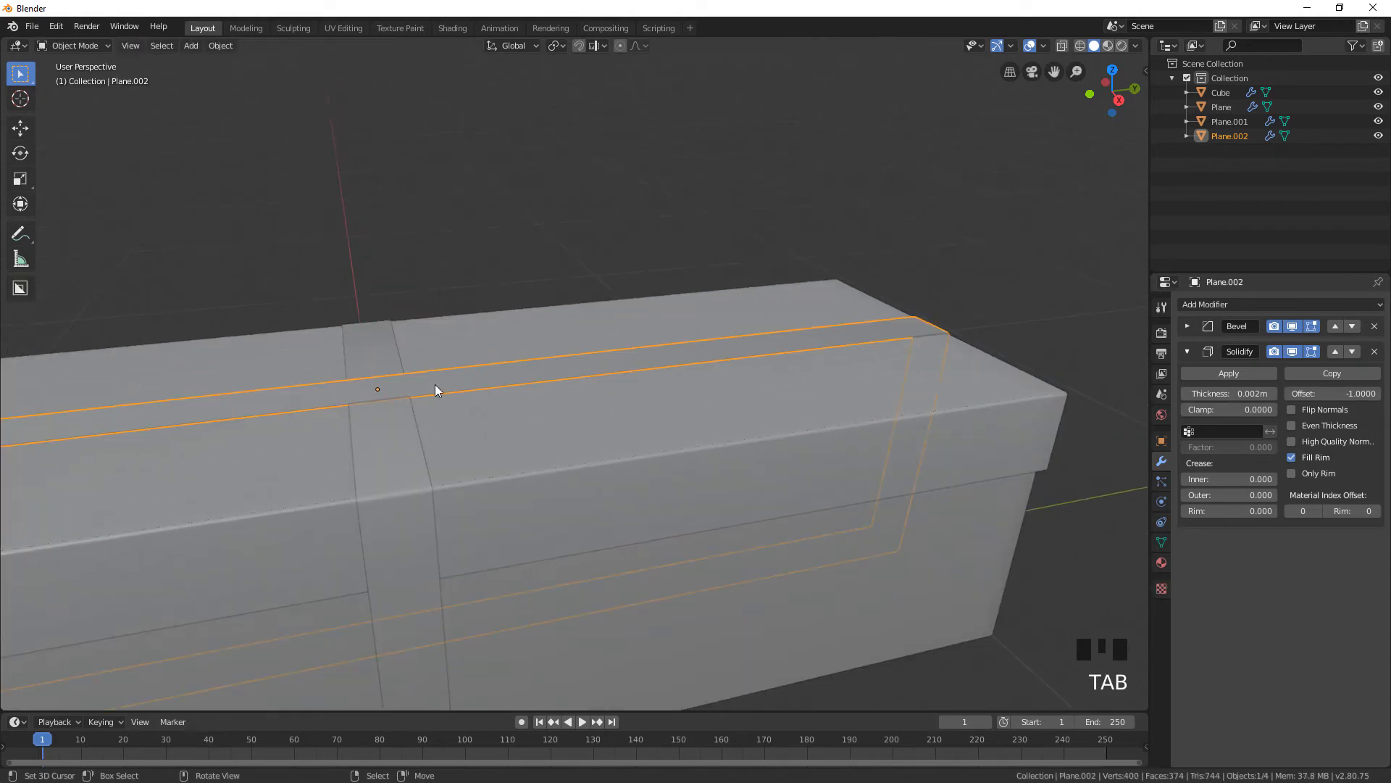
right_click(402, 425)
right_click(443, 390)
middle_drag(443, 390, 470, 370)
key(Tab)
key(ctrl+r)
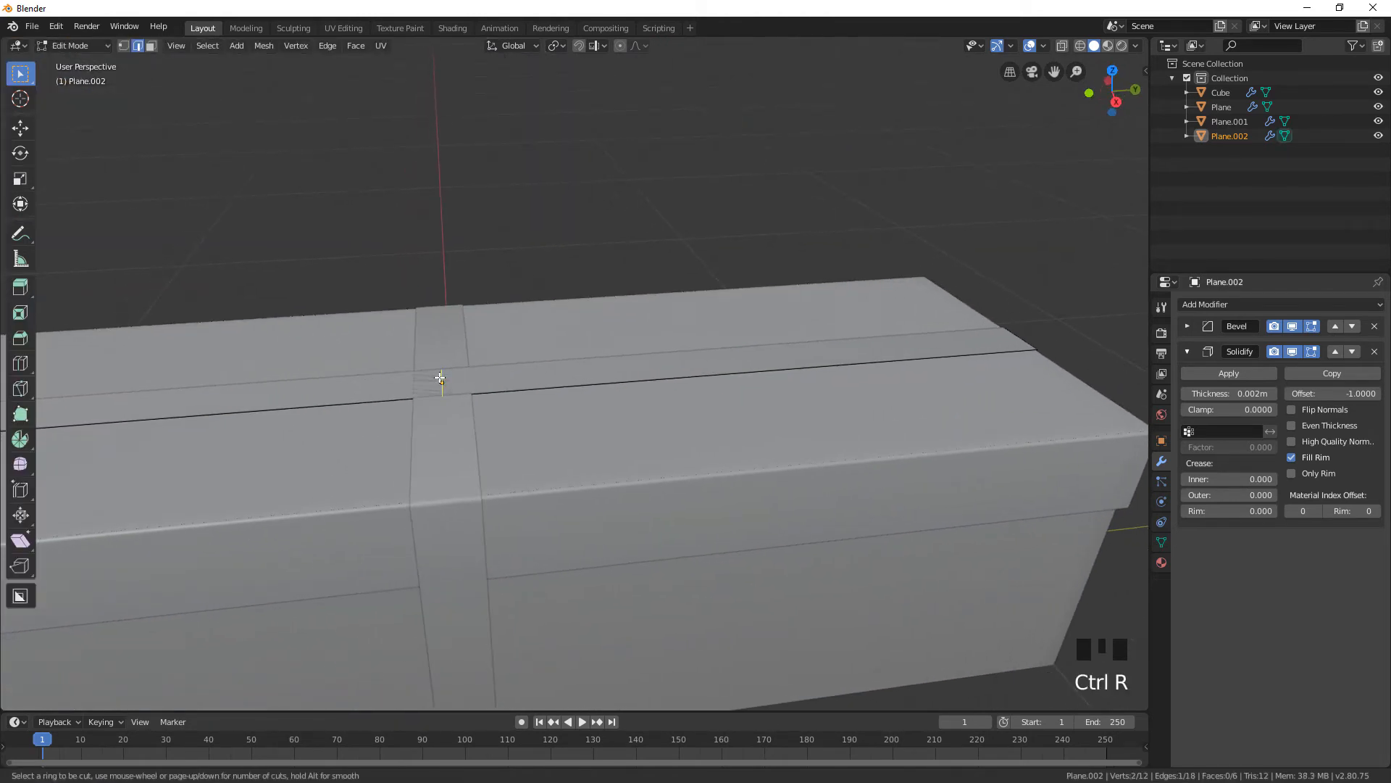
click(440, 378)
right_click(440, 379)
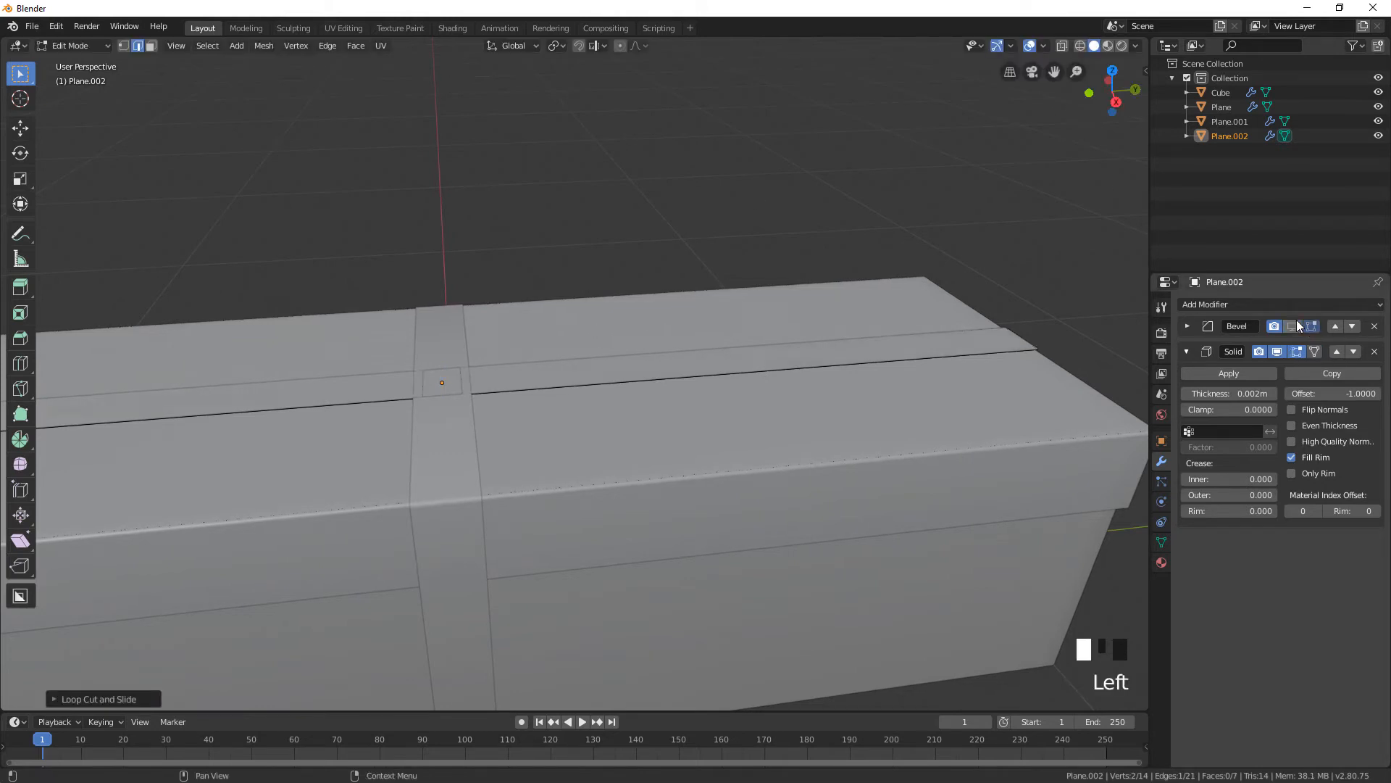
key(ctrl+b)
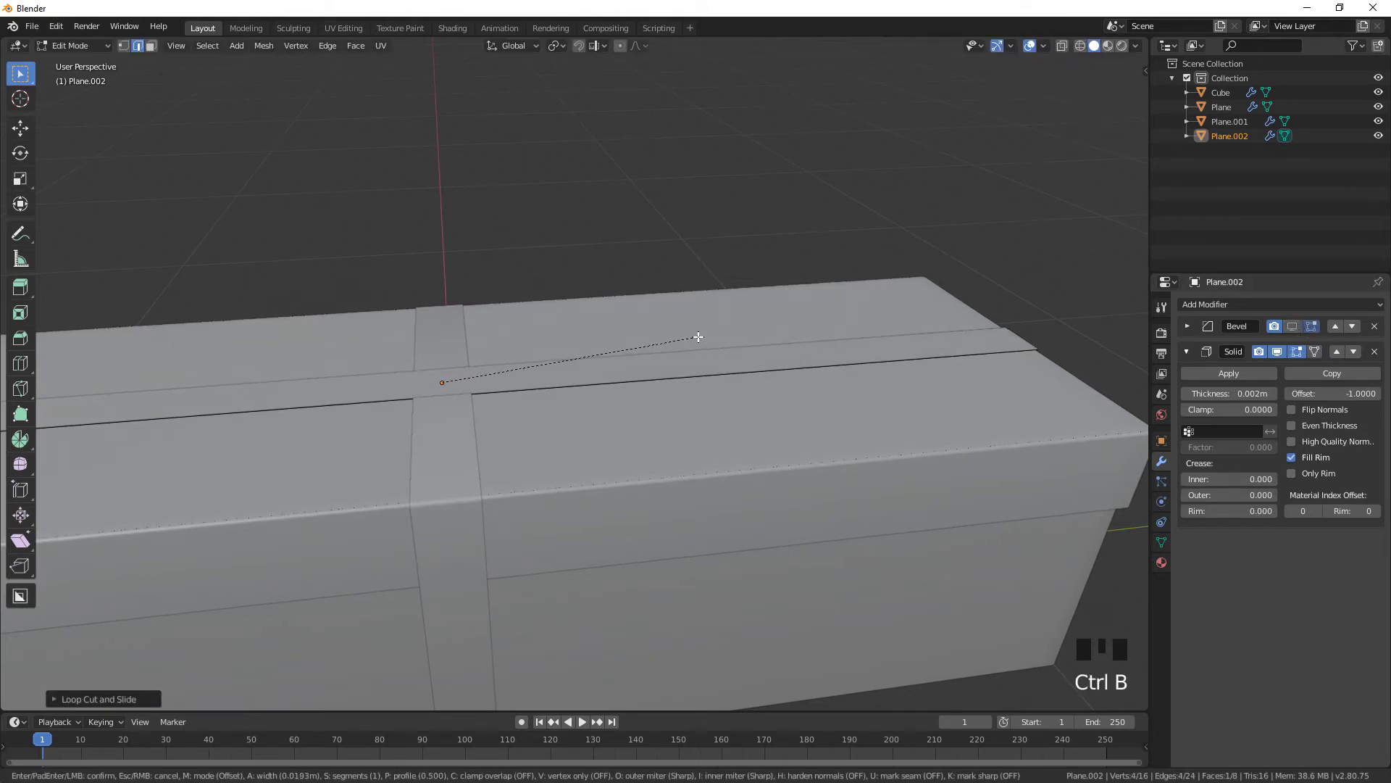
right_click(697, 337)
key(Tab)
Turn off the Solidify modifier's viewport display on both the crosswise and the lengthwise strip
right_click(624, 367)
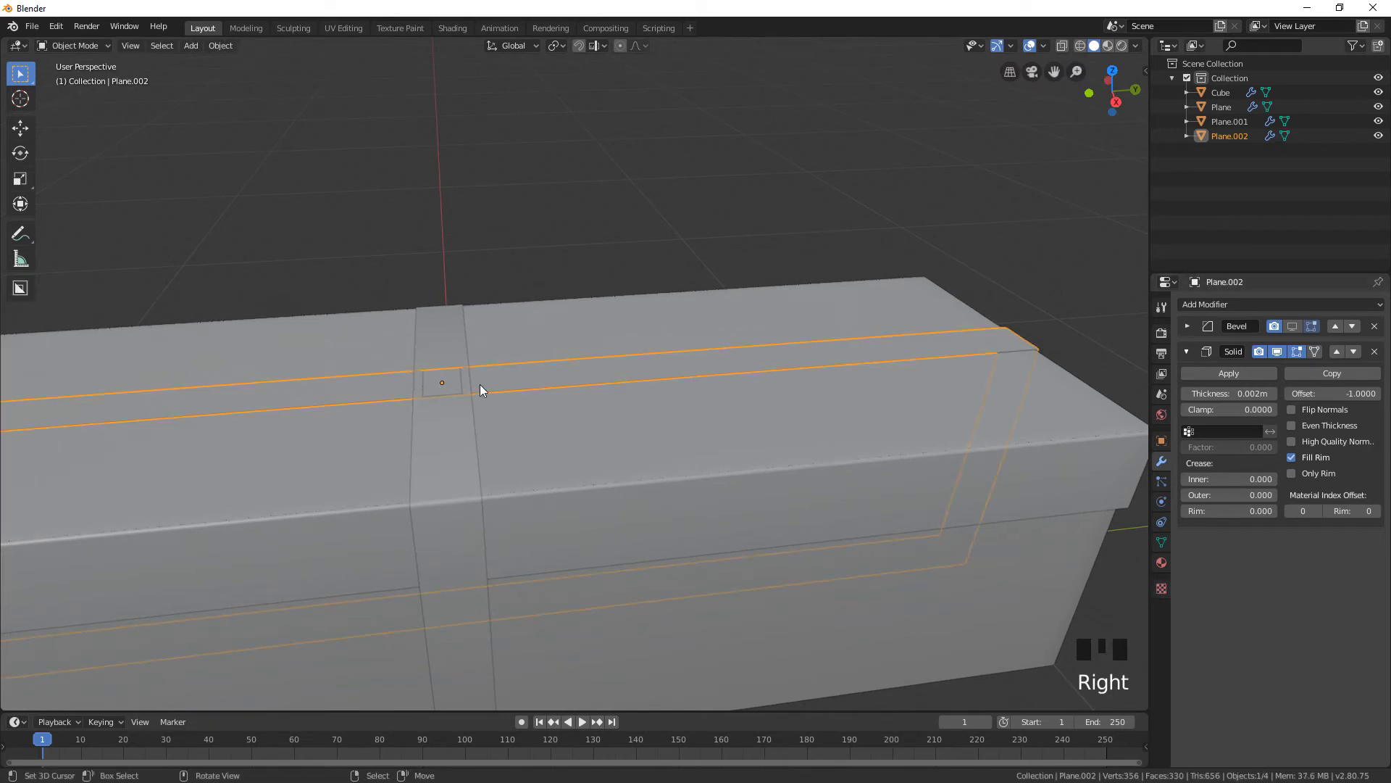
right_click(450, 406)
click(1292, 353)
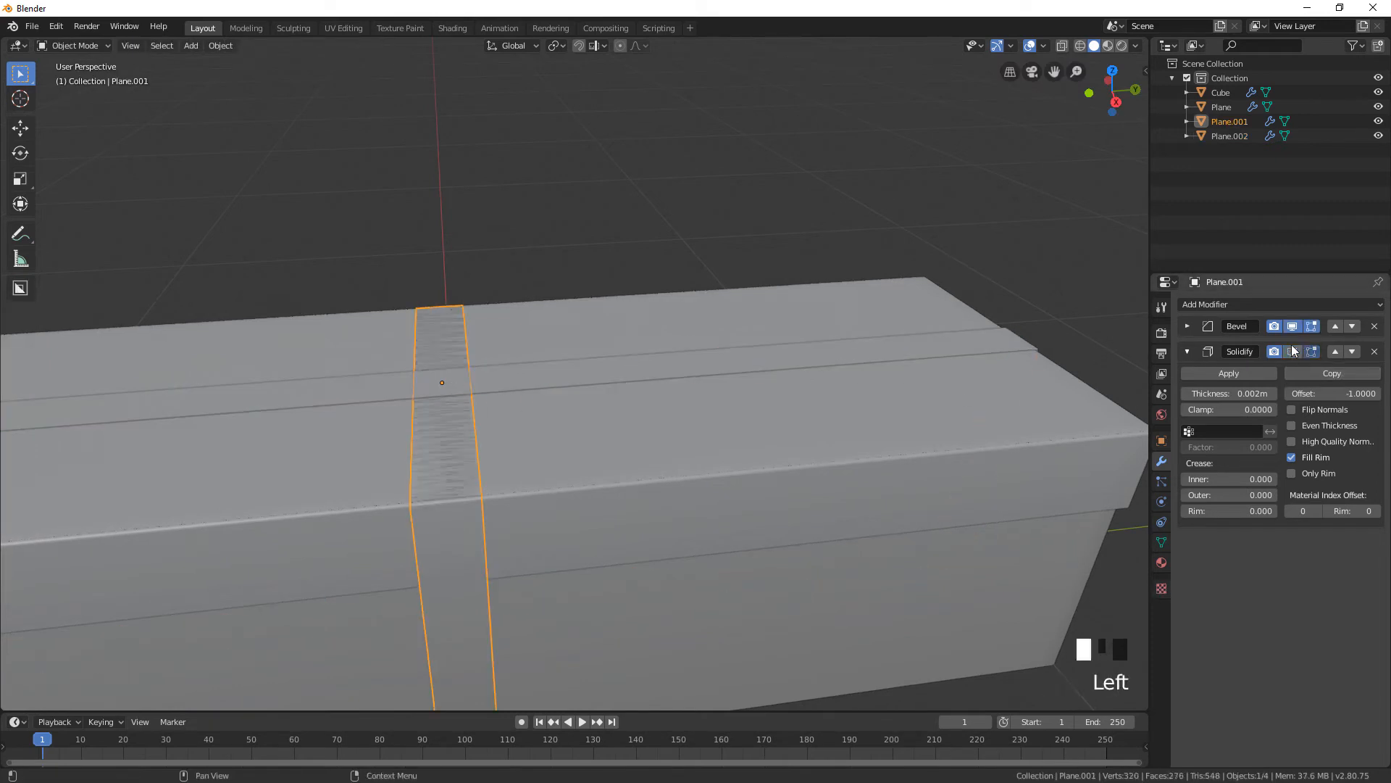
right_click(540, 363)
key(Tab)
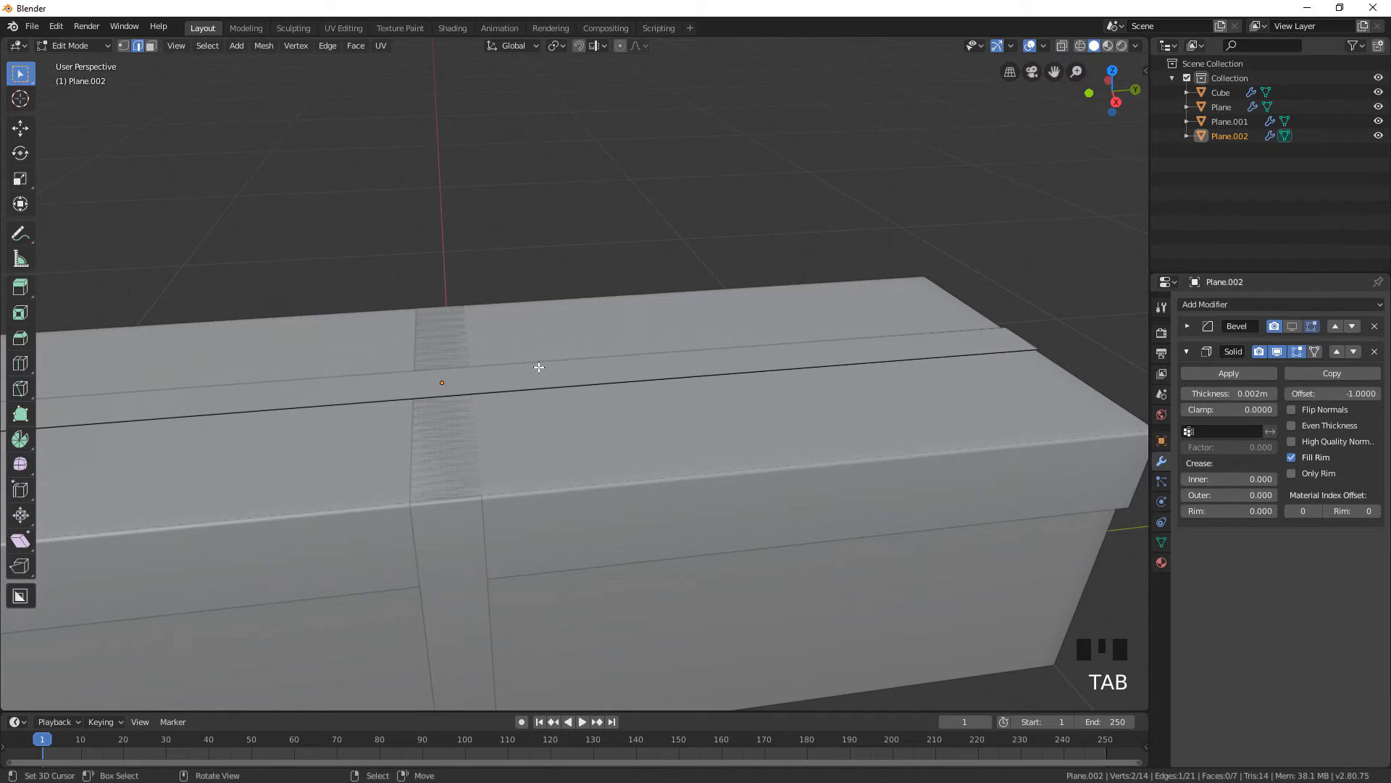
click(1279, 353)
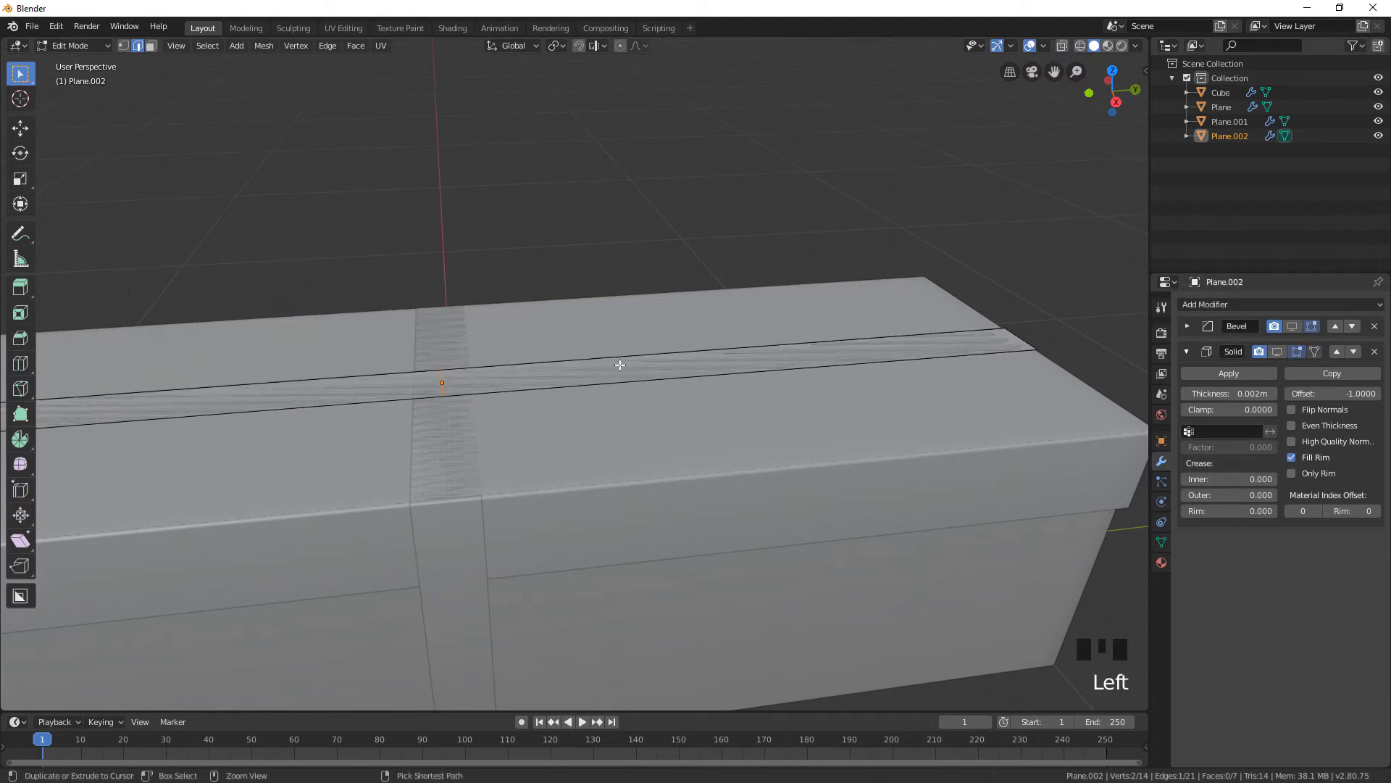
Bevel the lengthwise strip's centre cut by about 0.048 m so the new section spans the crosswise strip's width
key(ctrl+b)
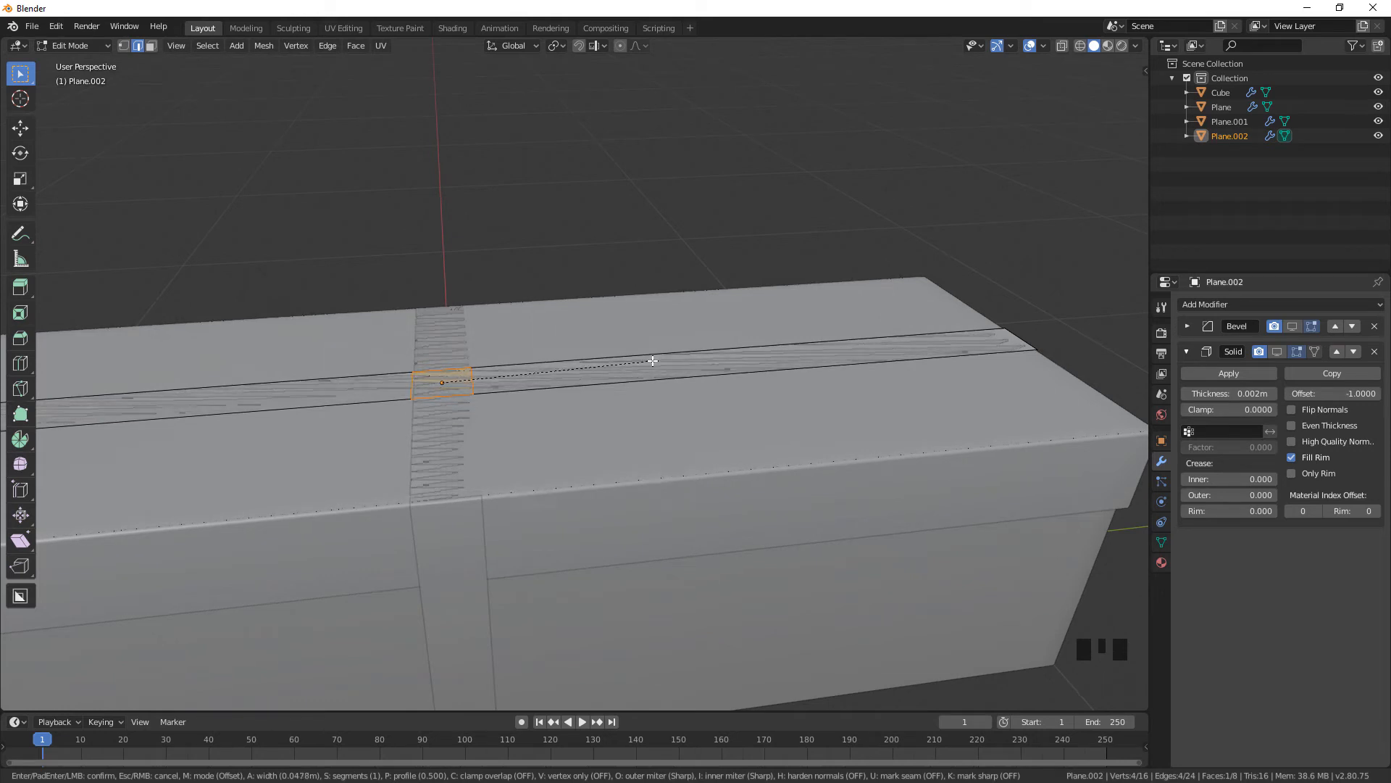
click(653, 361)
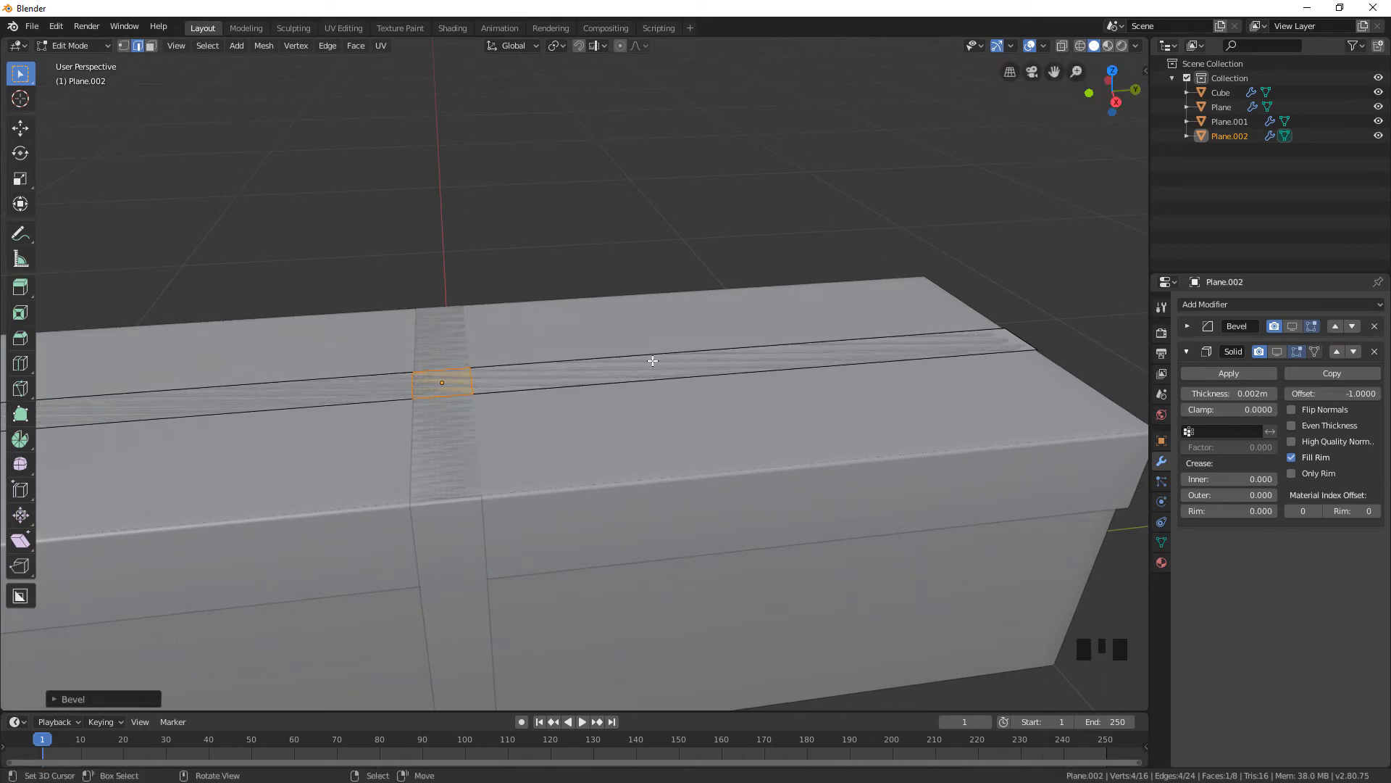
key(KP_1)
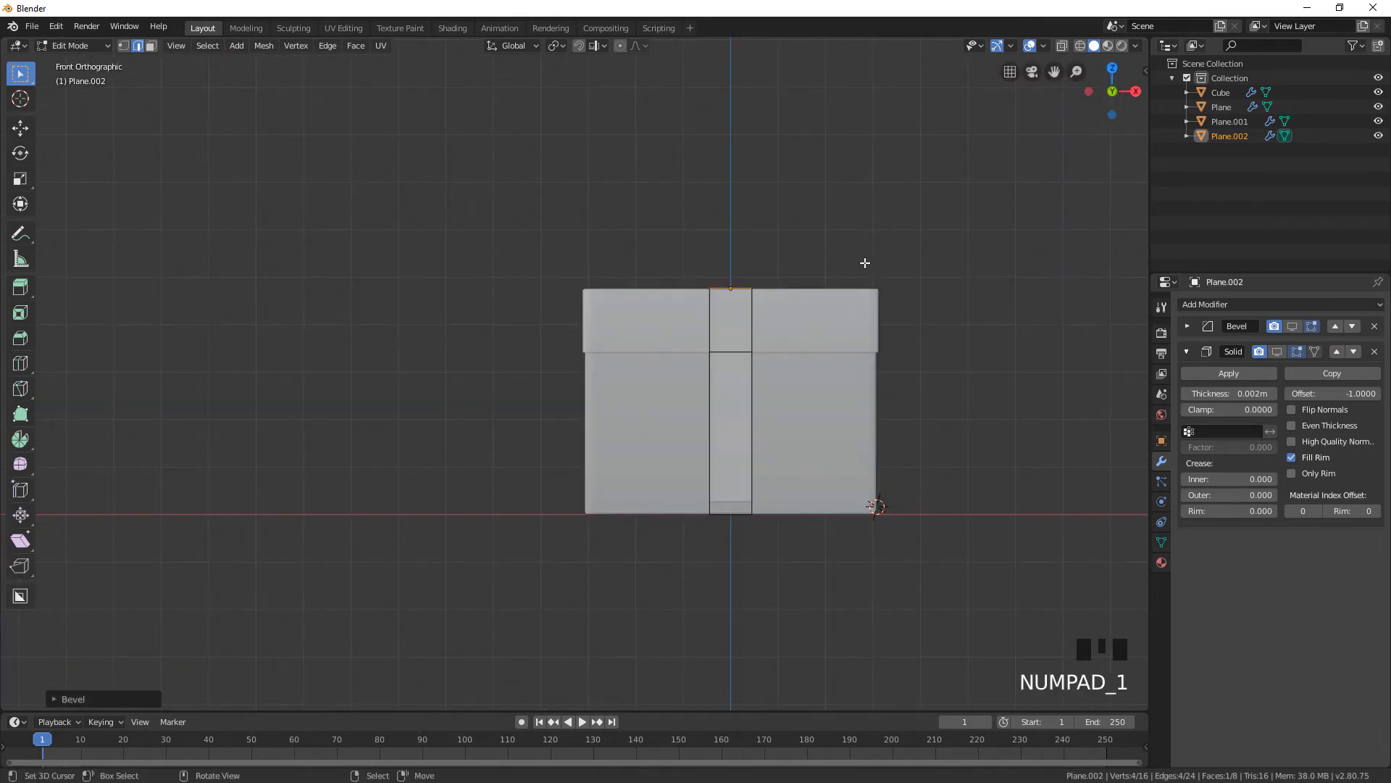
key(KP_3)
shift+middle_drag(540, 276, 987, 373)
scroll(736, 385, up, 3)
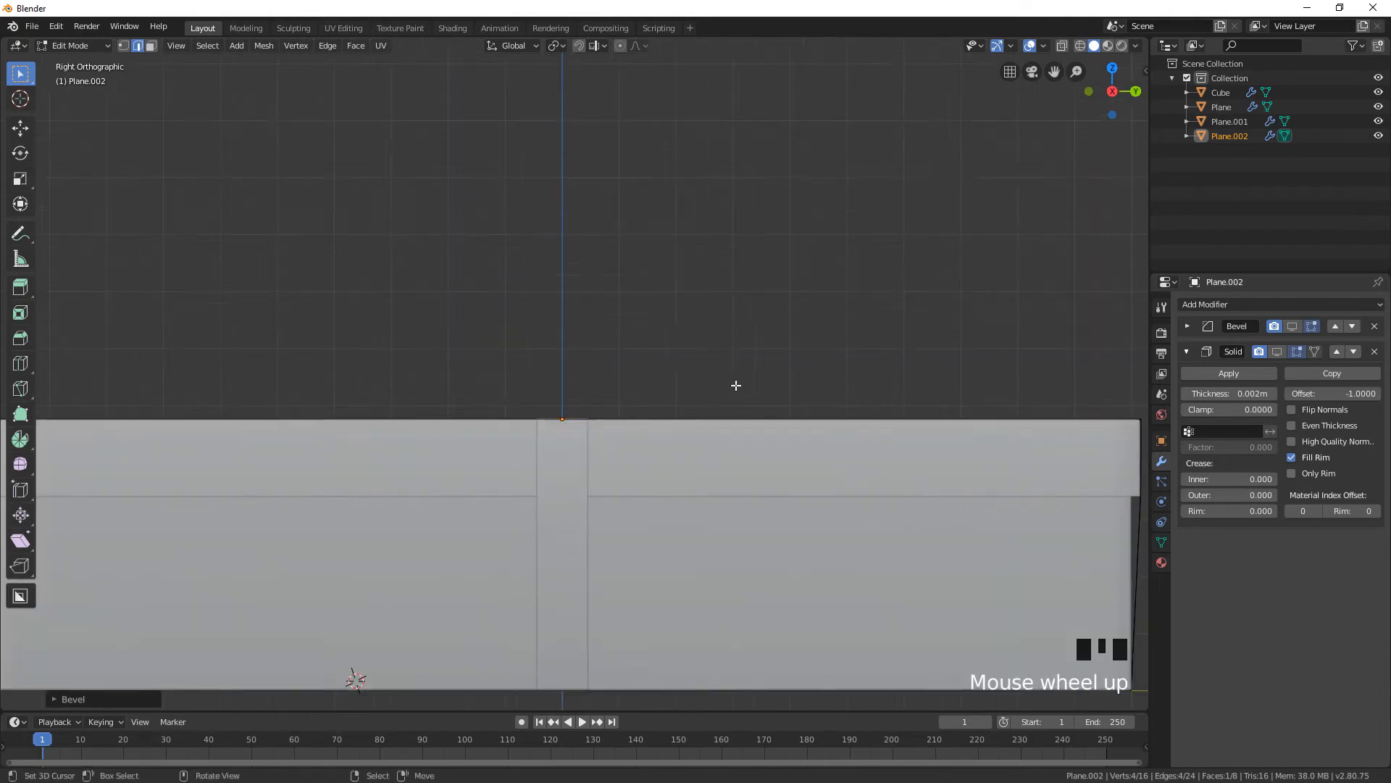
middle_drag(736, 384, 732, 413)
Turn the Solidify modifier's viewport display back on for both the crosswise and the lengthwise strip
key(Tab)
right_click(610, 515)
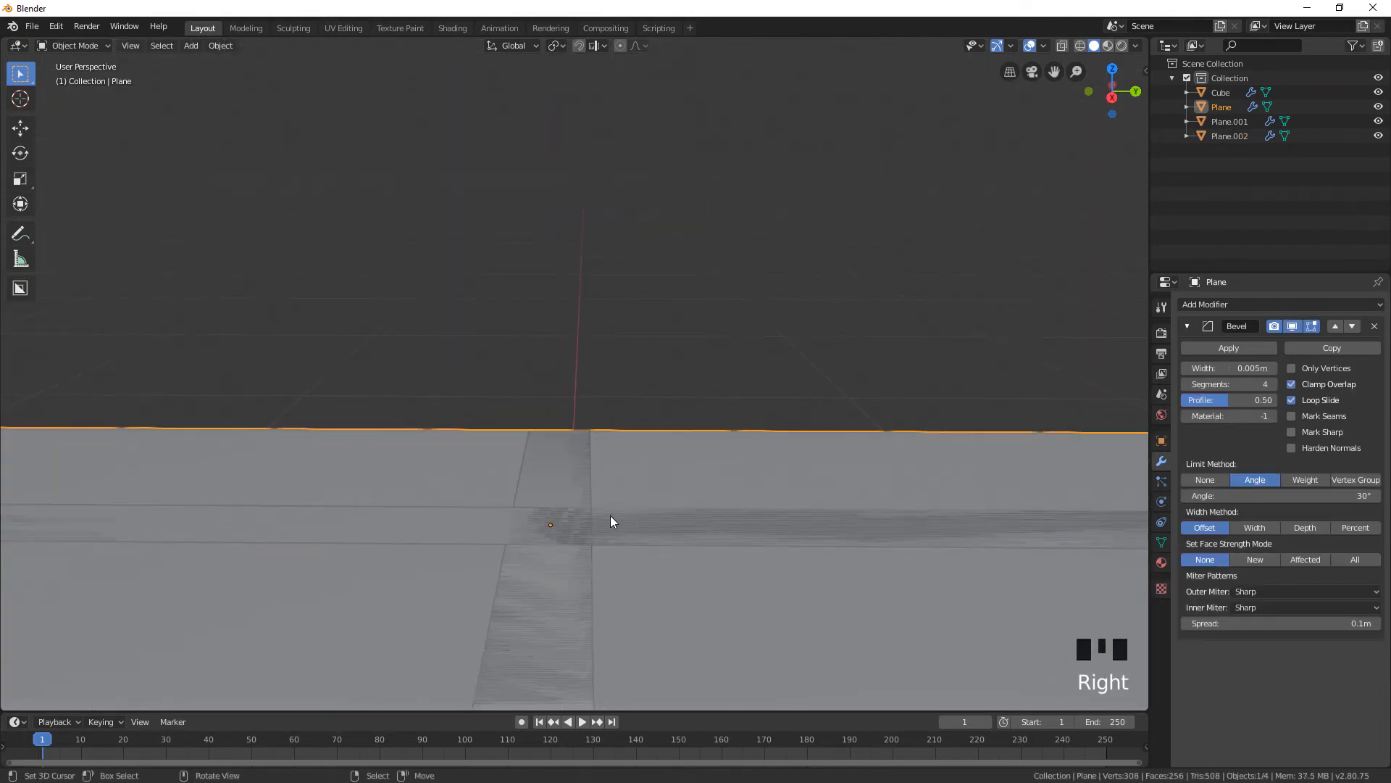
right_click(578, 498)
click(1290, 352)
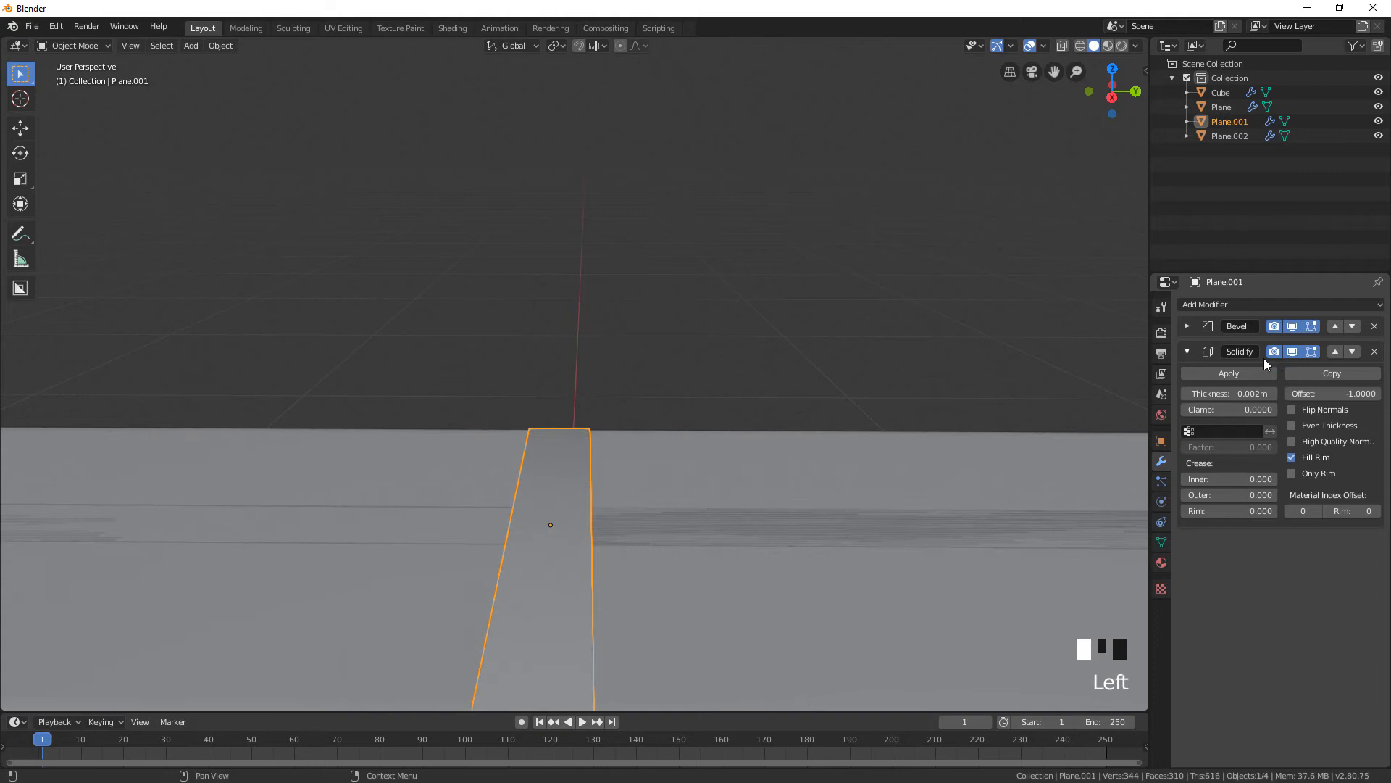
right_click(729, 525)
right_click(832, 524)
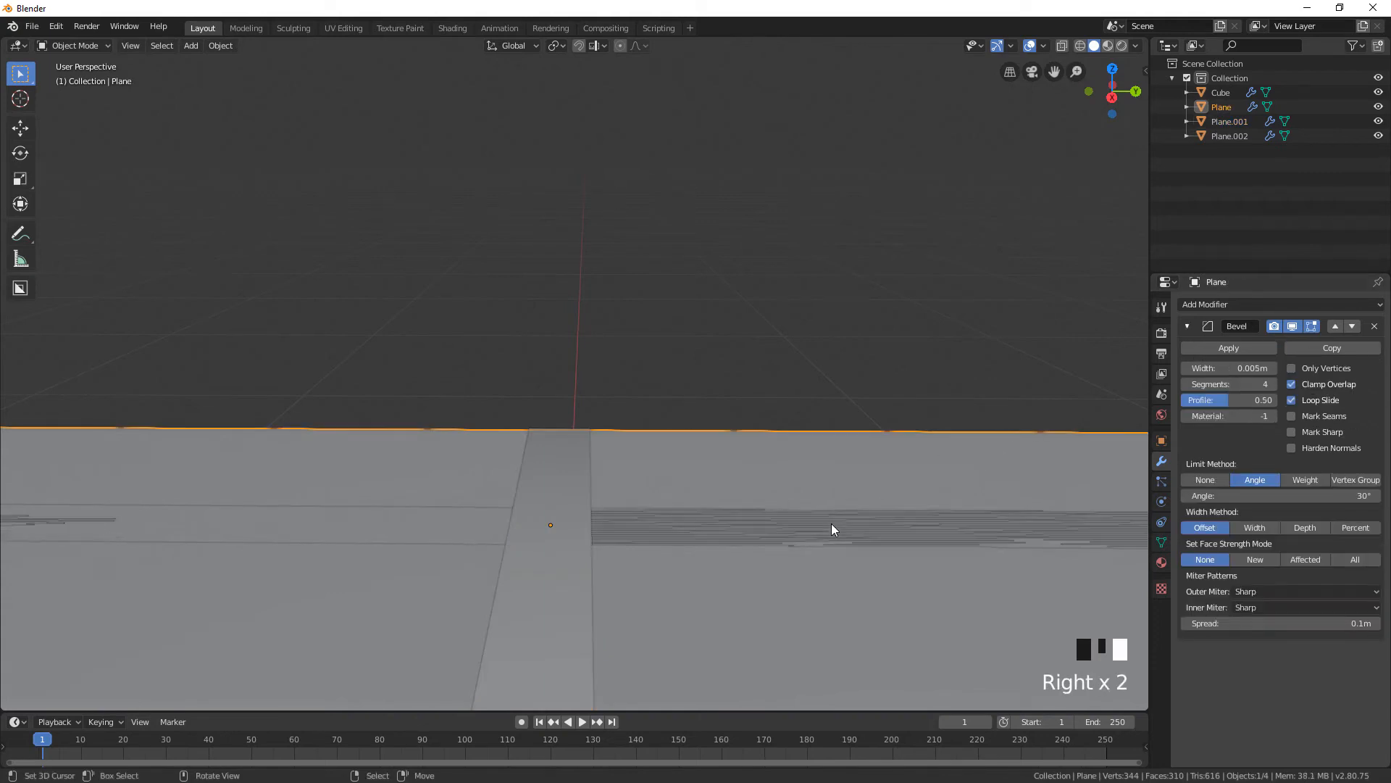
right_click(760, 526)
right_click(759, 526)
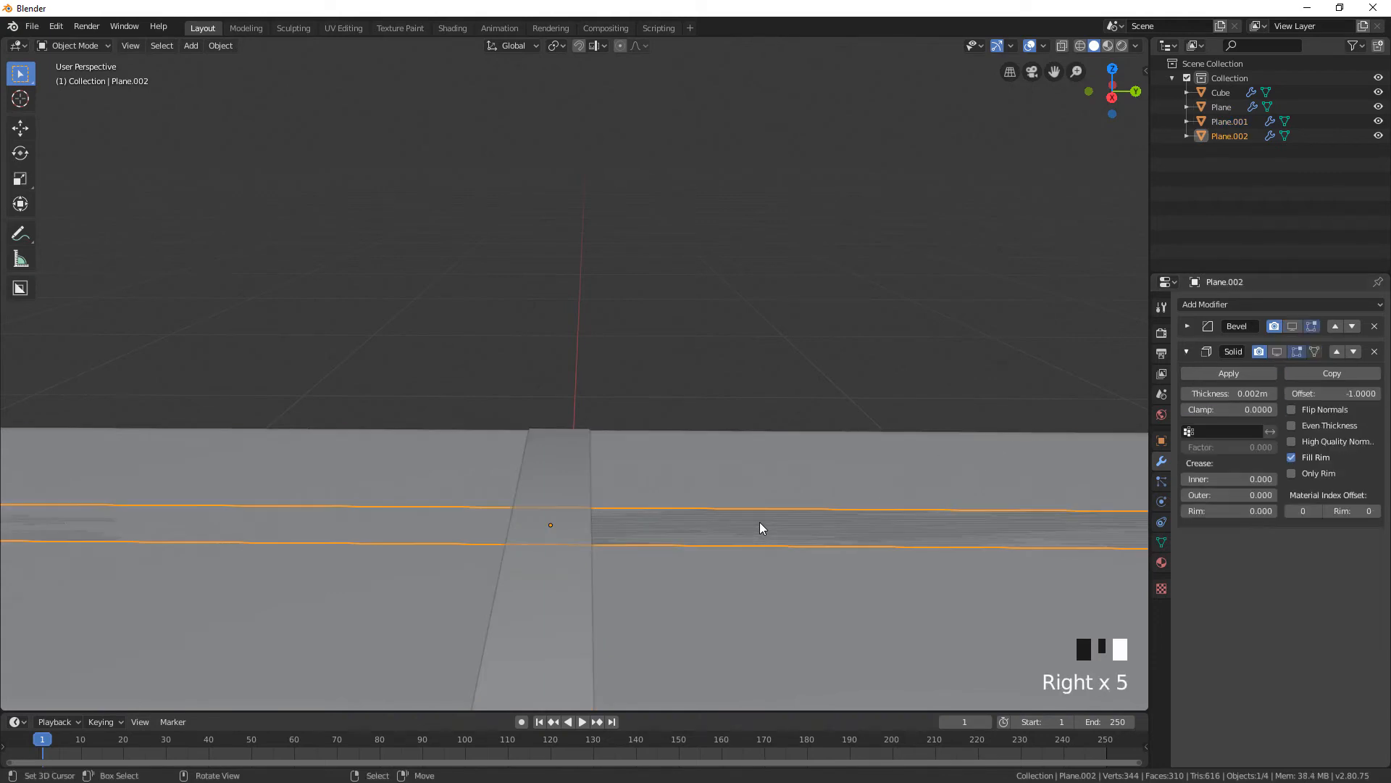
click(1278, 351)
In Edit Mode and right view, raise the lengthwise strip's crossing section about 0.002 m along Z, above the crosswise strip
key(Tab)
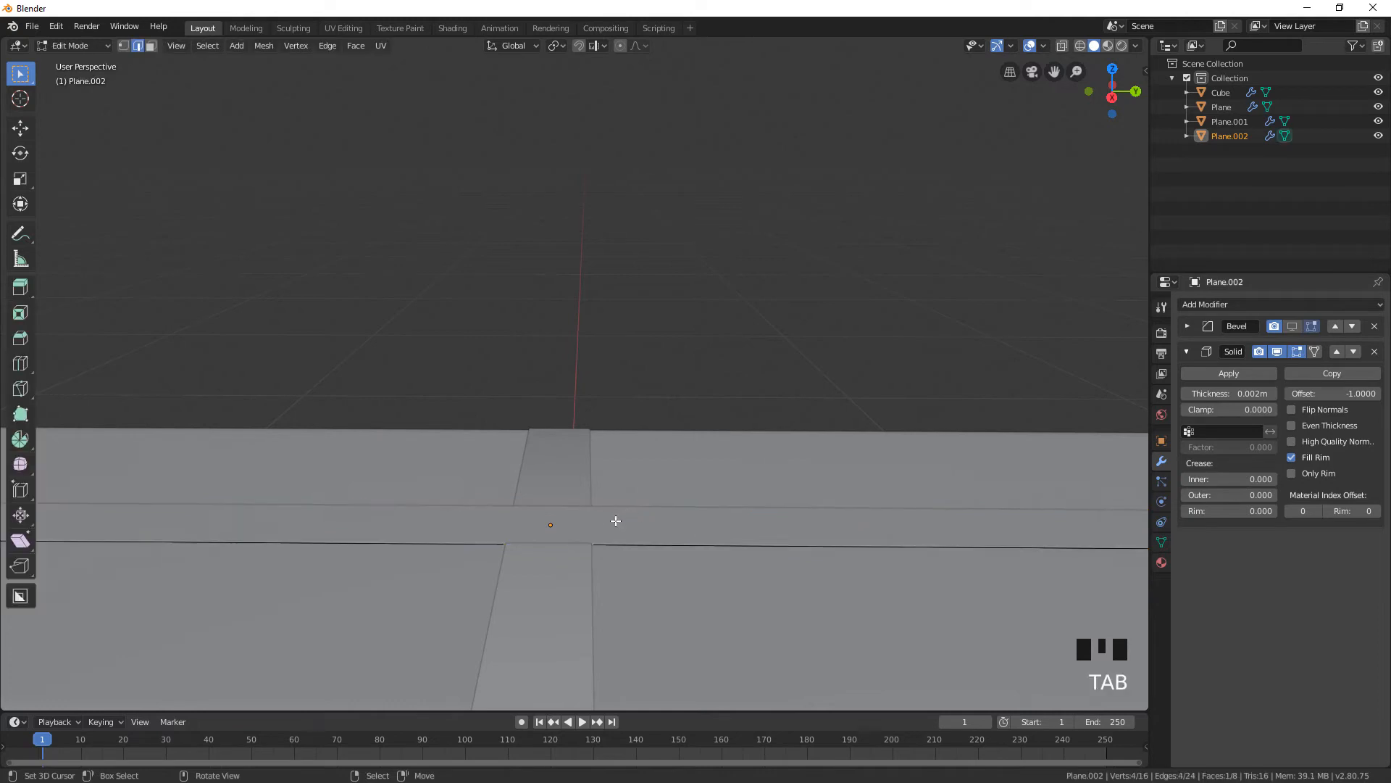
key(KP_3)
scroll(623, 513, up, 7)
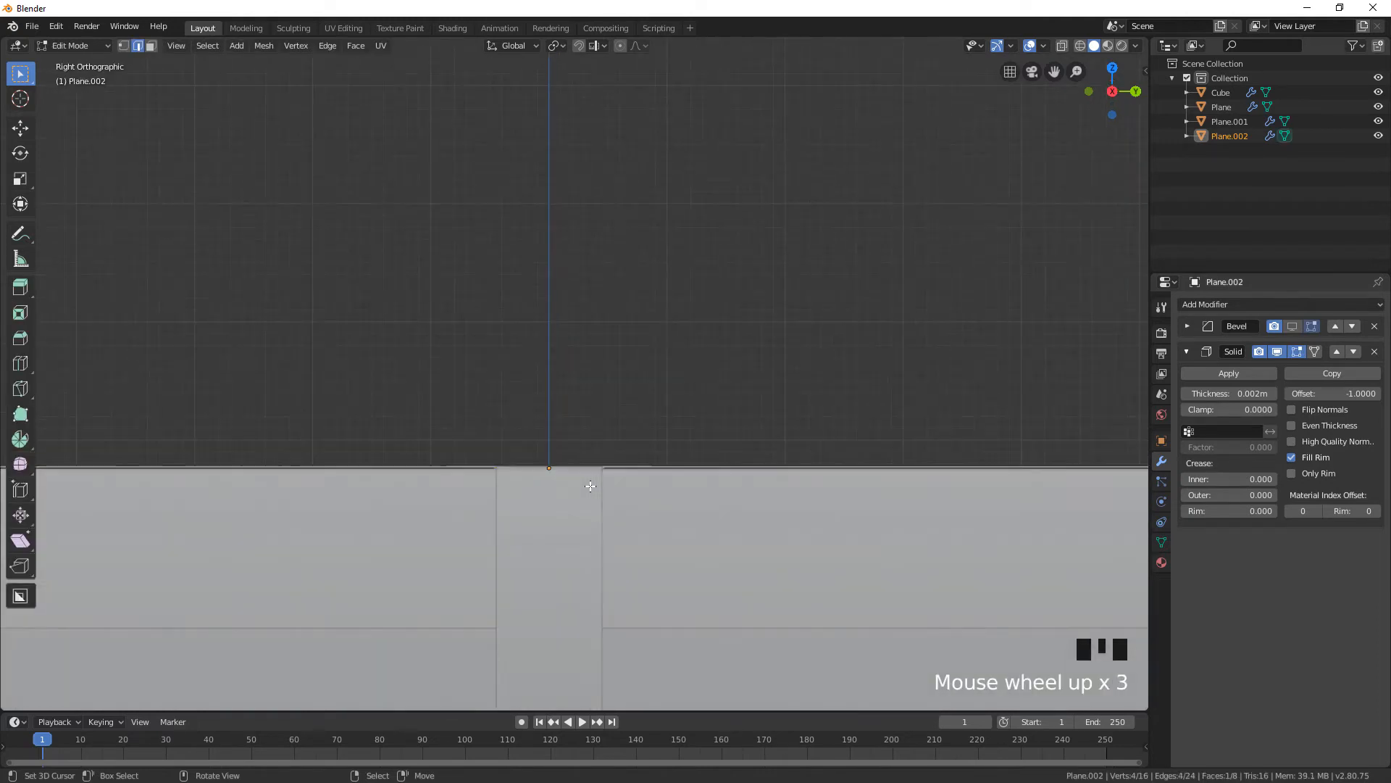
shift+middle_drag(623, 509, 630, 421)
scroll(629, 422, up, 2)
key(g)
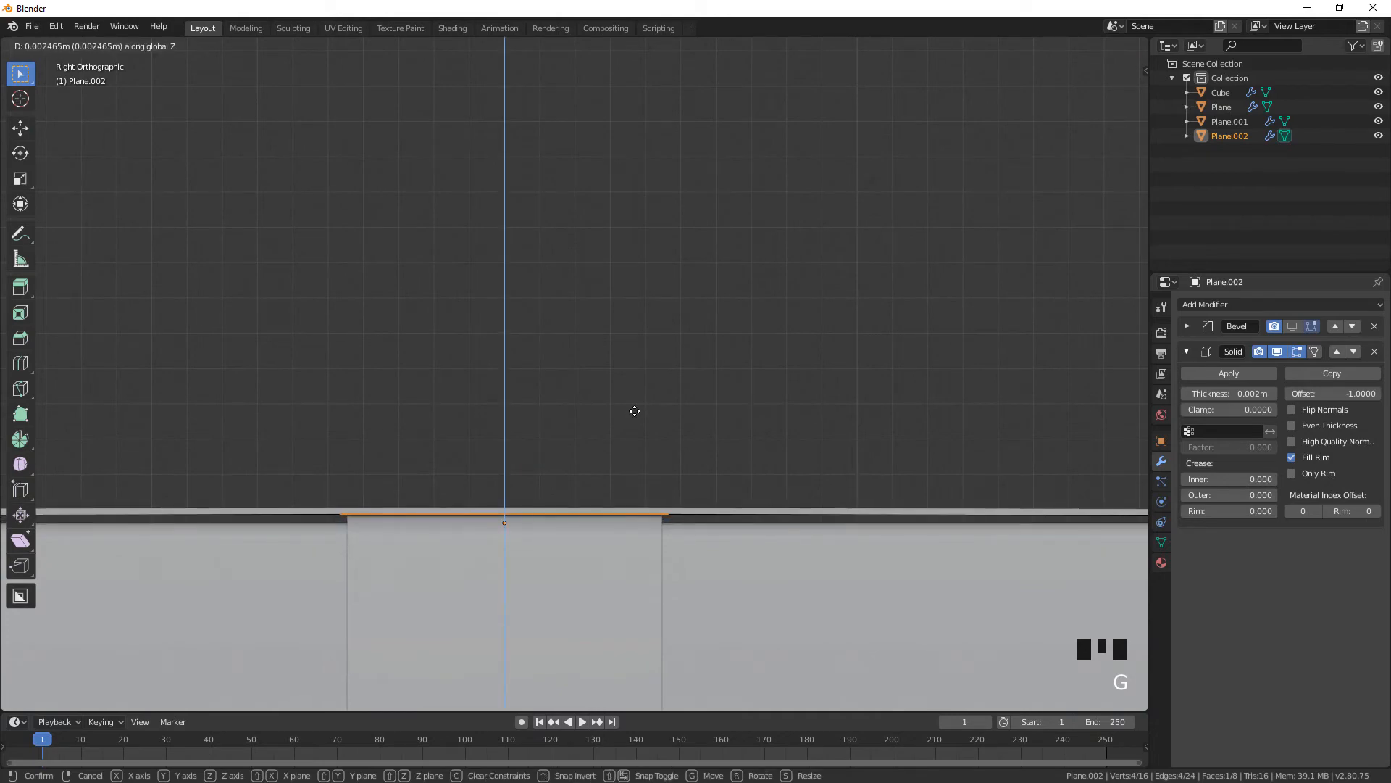
click(636, 413)
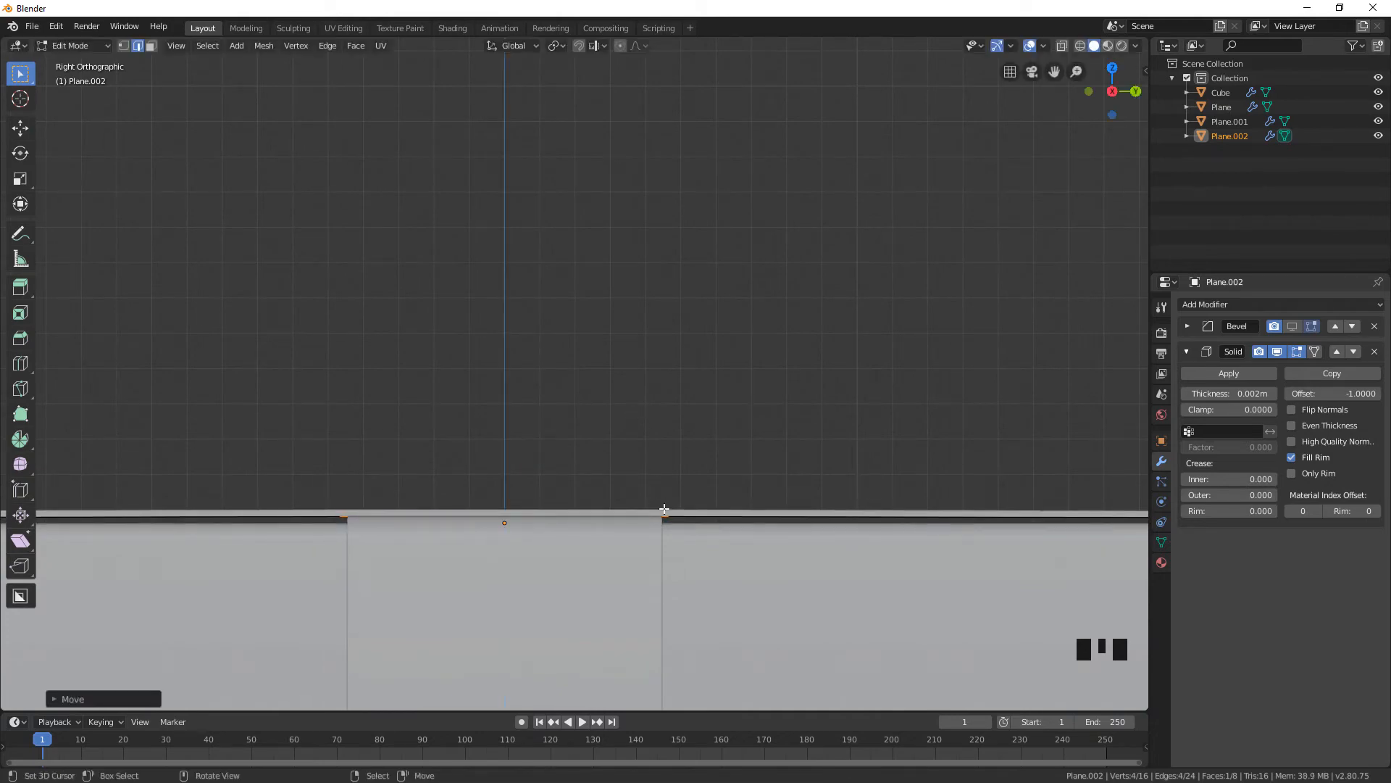
key(s)
key(x)
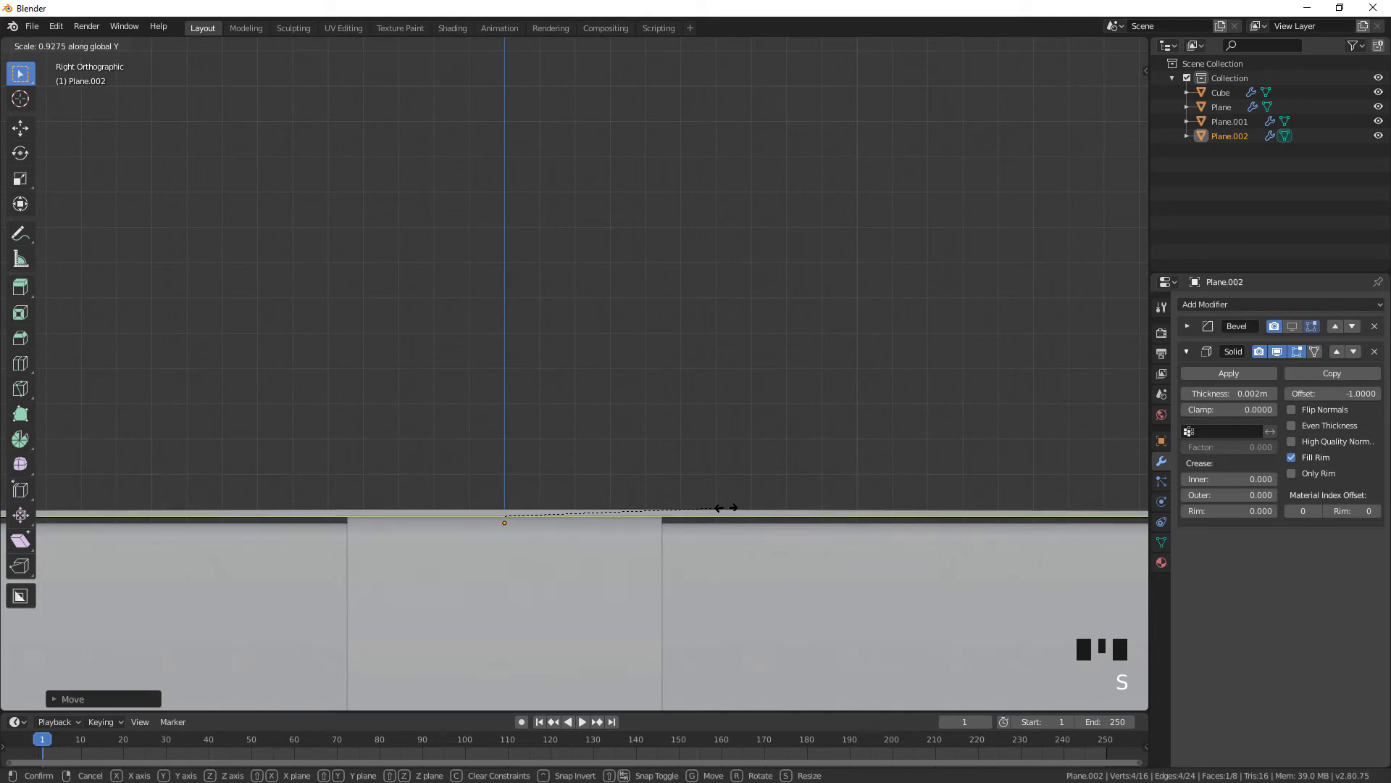
right_click(733, 507)
Scale the lengthwise strip's raised crossing section to about 0.96 along Y to match the crosswise strip's width, and leave Edit Mode
scroll(746, 571, up, 2)
shift+middle_drag(746, 570, 731, 408)
scroll(731, 408, up, 4)
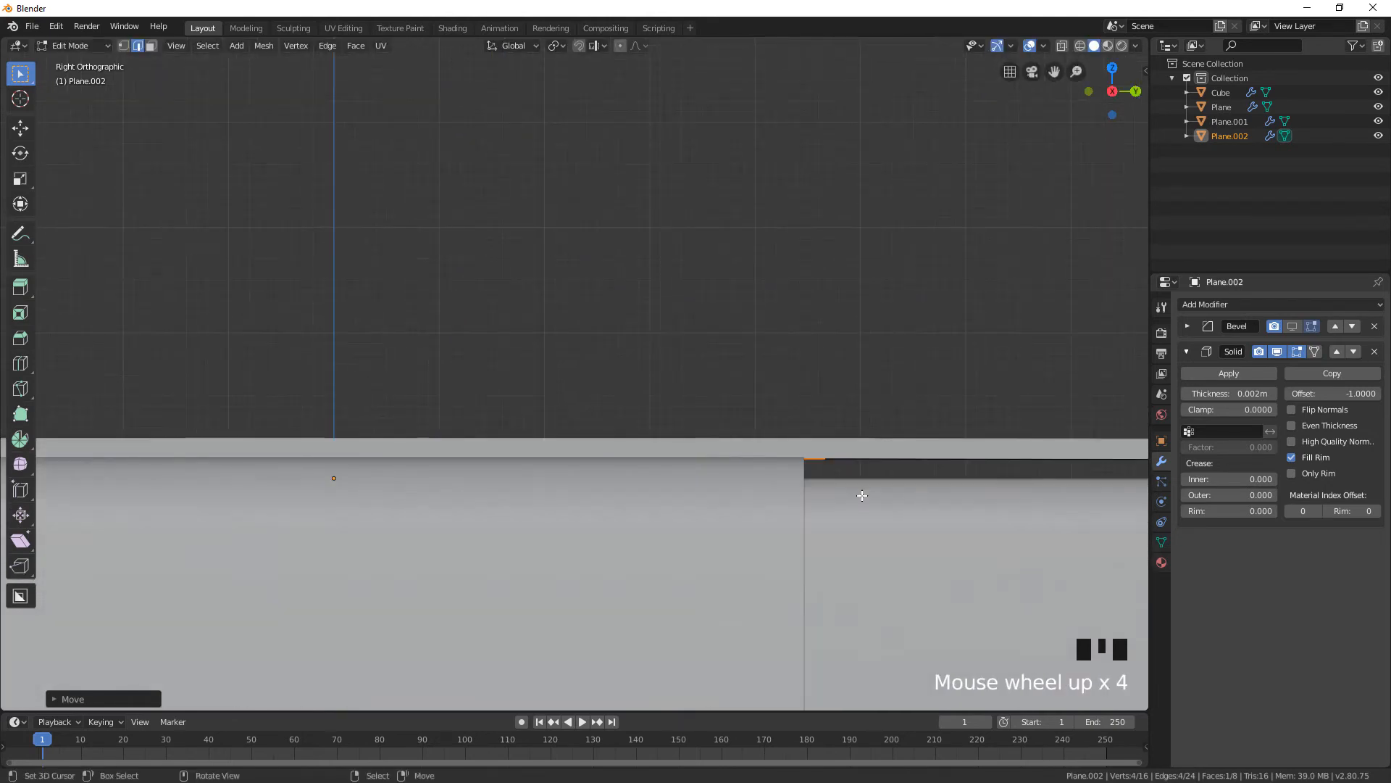
key(s)
key(y)
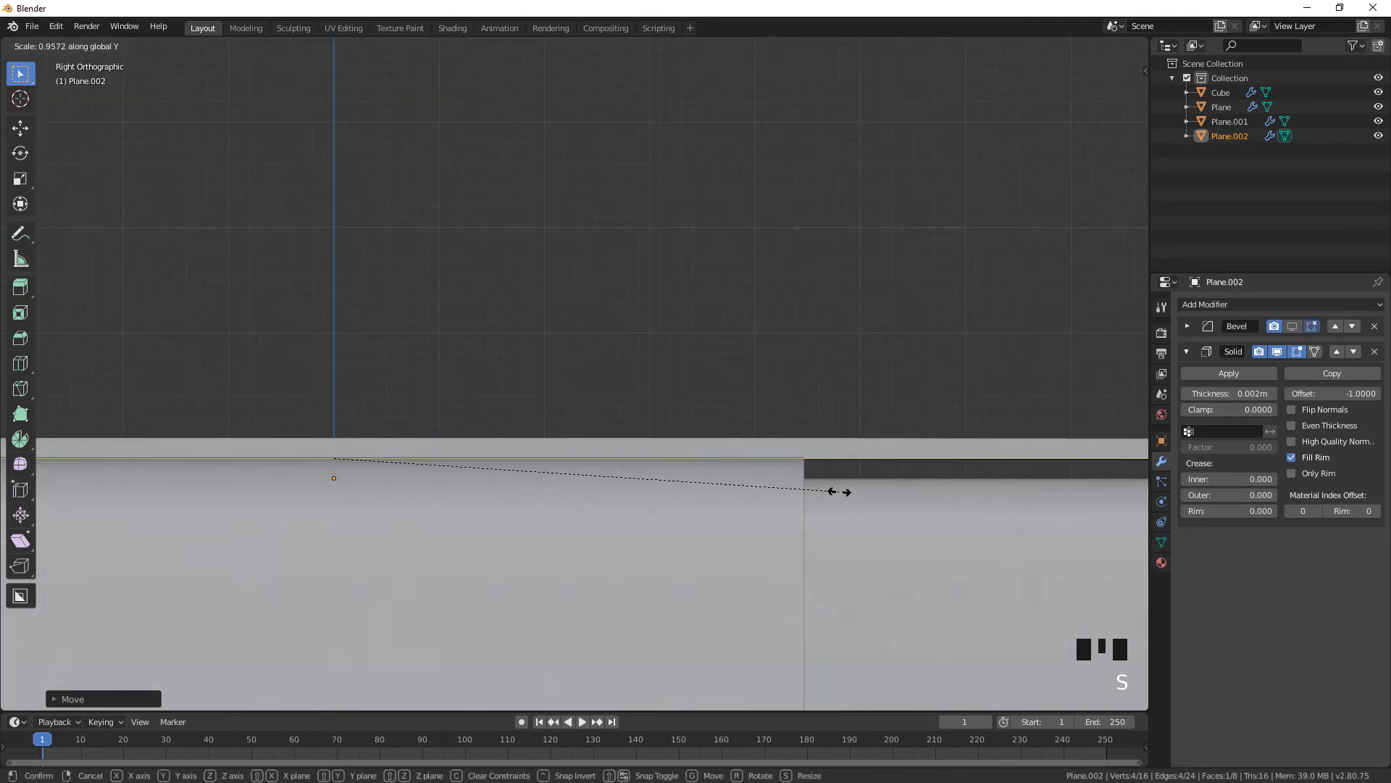
scroll(812, 481, down, 5)
key(Tab)
middle_drag(735, 446, 717, 471)
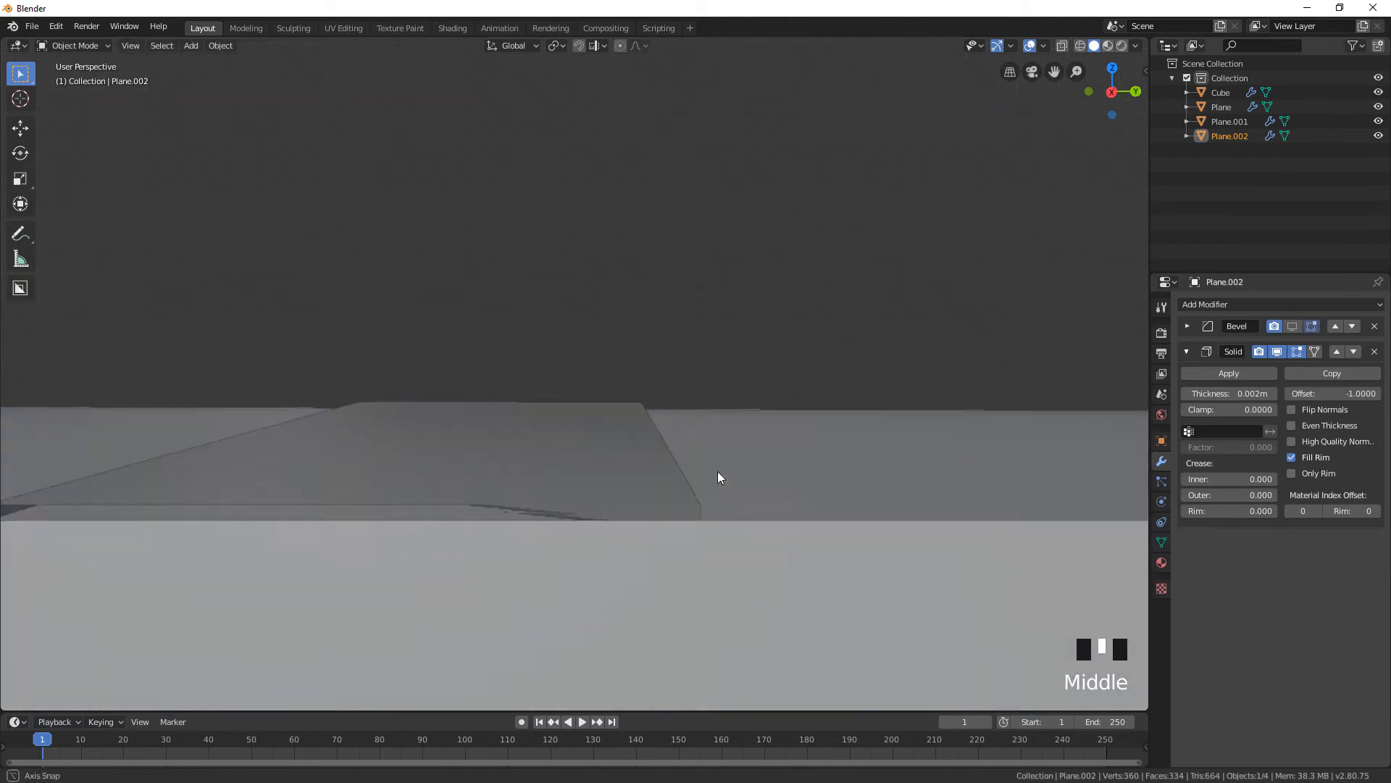
scroll(717, 472, down, 10)
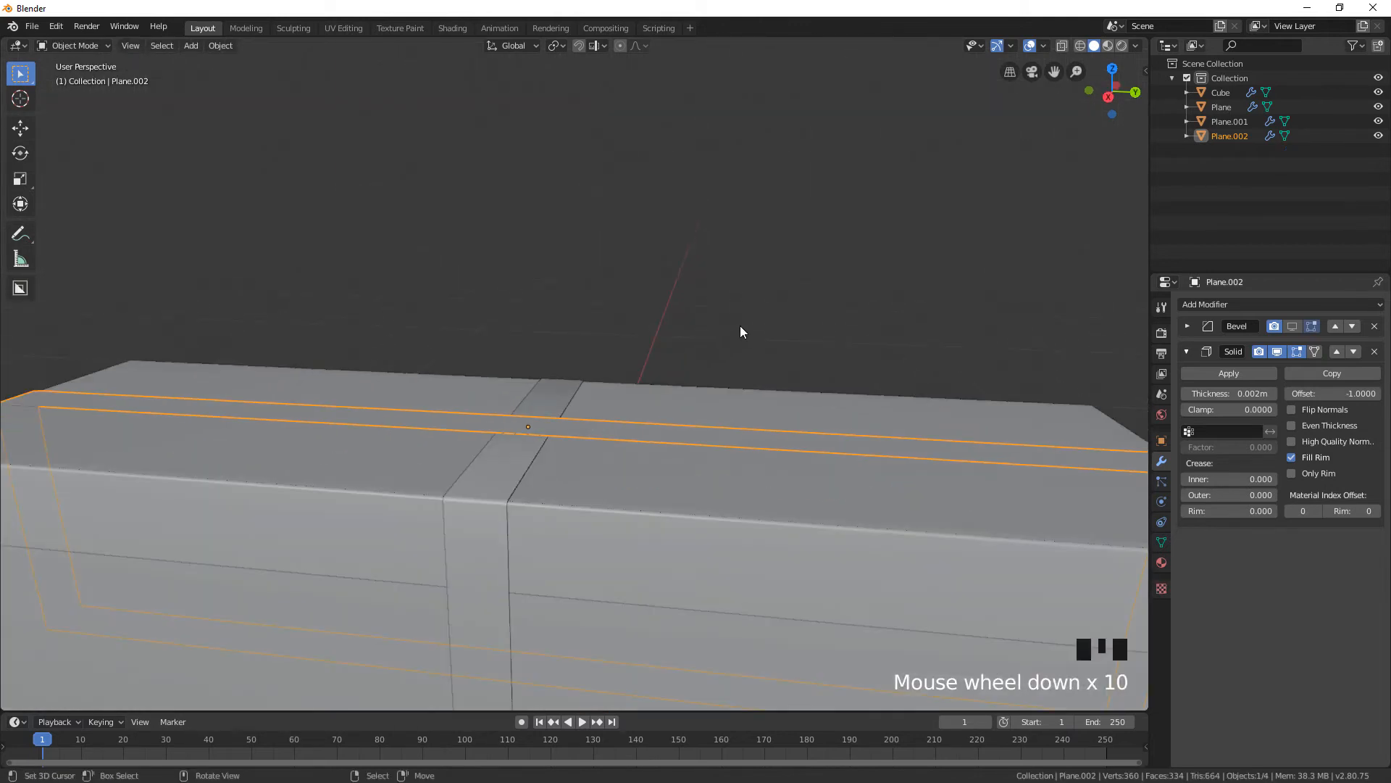
Examine the ribbon strips from several sides of the box with viewport overlays hidden, and restore the overlays
right_click(740, 332)
middle_drag(753, 341, 865, 400)
scroll(865, 400, down, 2)
mouse_move(954, 432)
middle_down()
mouse_move(901, 376)
mouse_move(786, 435)
mouse_move(891, 439)
mouse_move(919, 410)
mouse_move(754, 438)
mouse_move(795, 457)
mouse_move(954, 435)
middle_up()
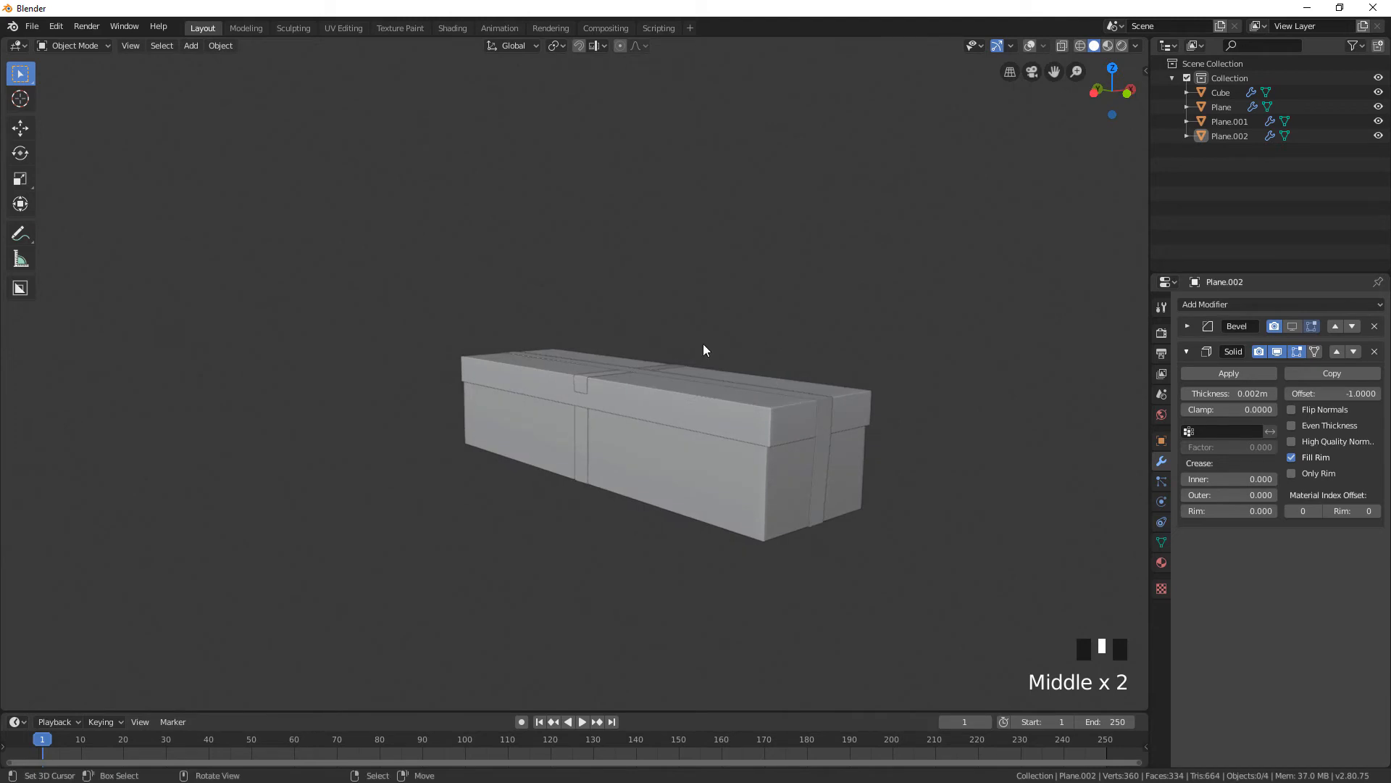
middle_drag(702, 348, 558, 401)
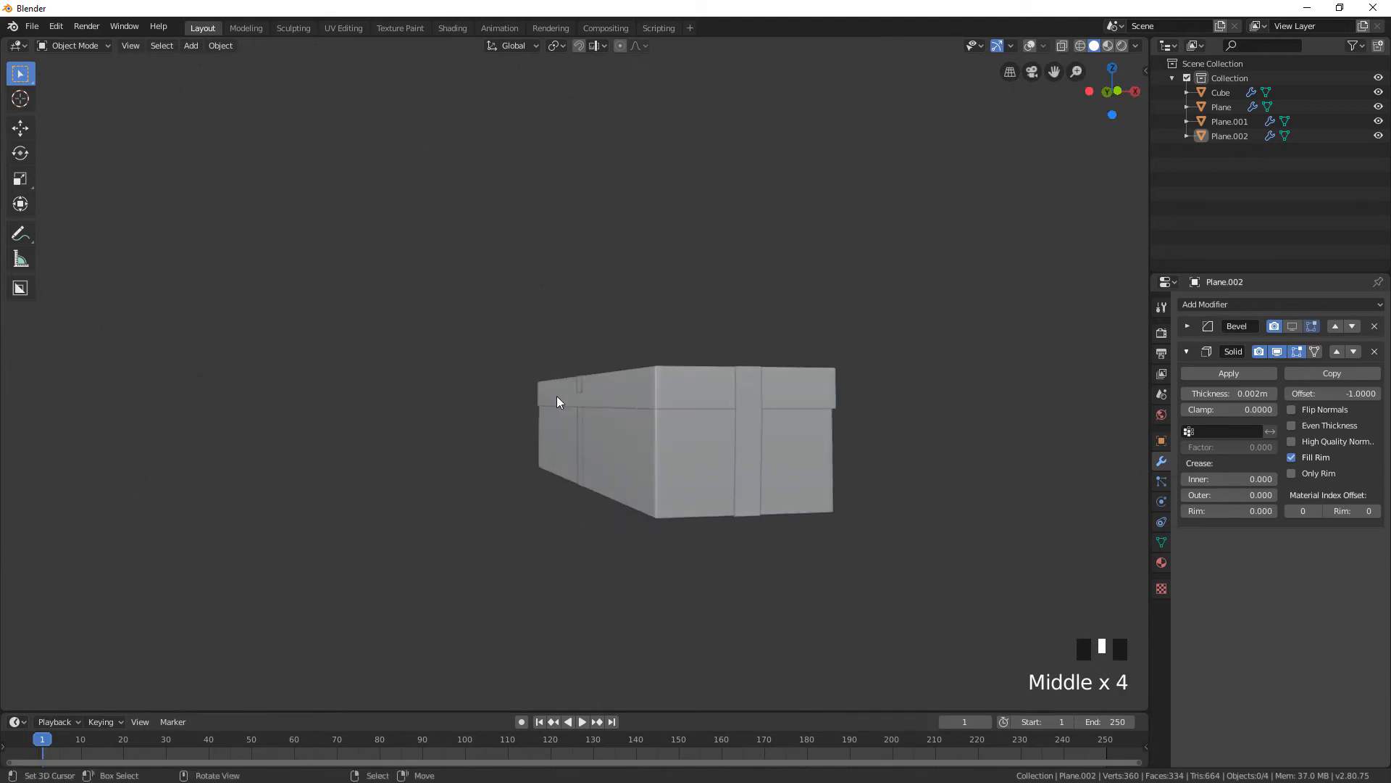
right_click(580, 376)
middle_drag(655, 395, 753, 388)
scroll(753, 387, up, 1)
click(1029, 46)
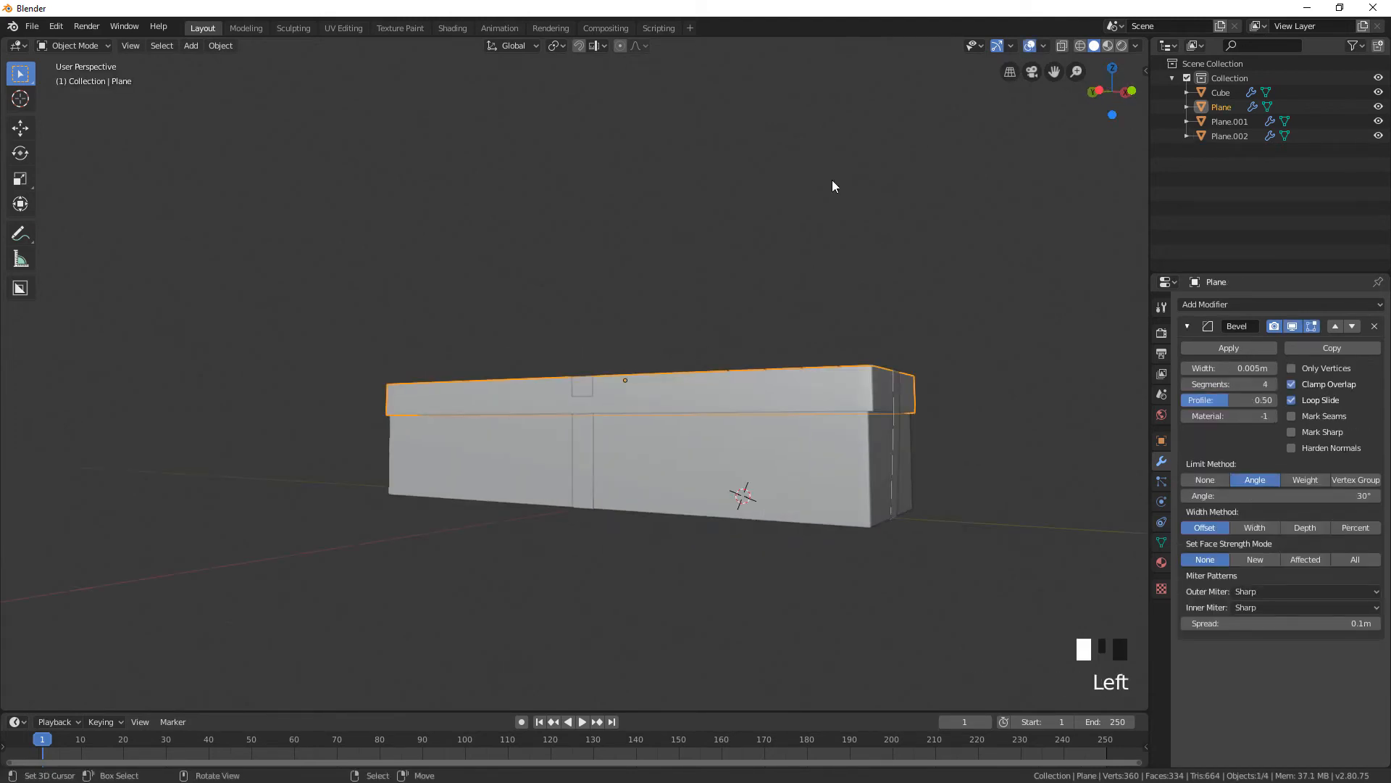
In Edit Mode, select the crosswise strip's edge at the lid's lower rim, where the strip sinks into the lid, and view it from the front
middle_drag(583, 370, 611, 392)
right_click(577, 392)
key(Tab)
scroll(580, 467, up, 4)
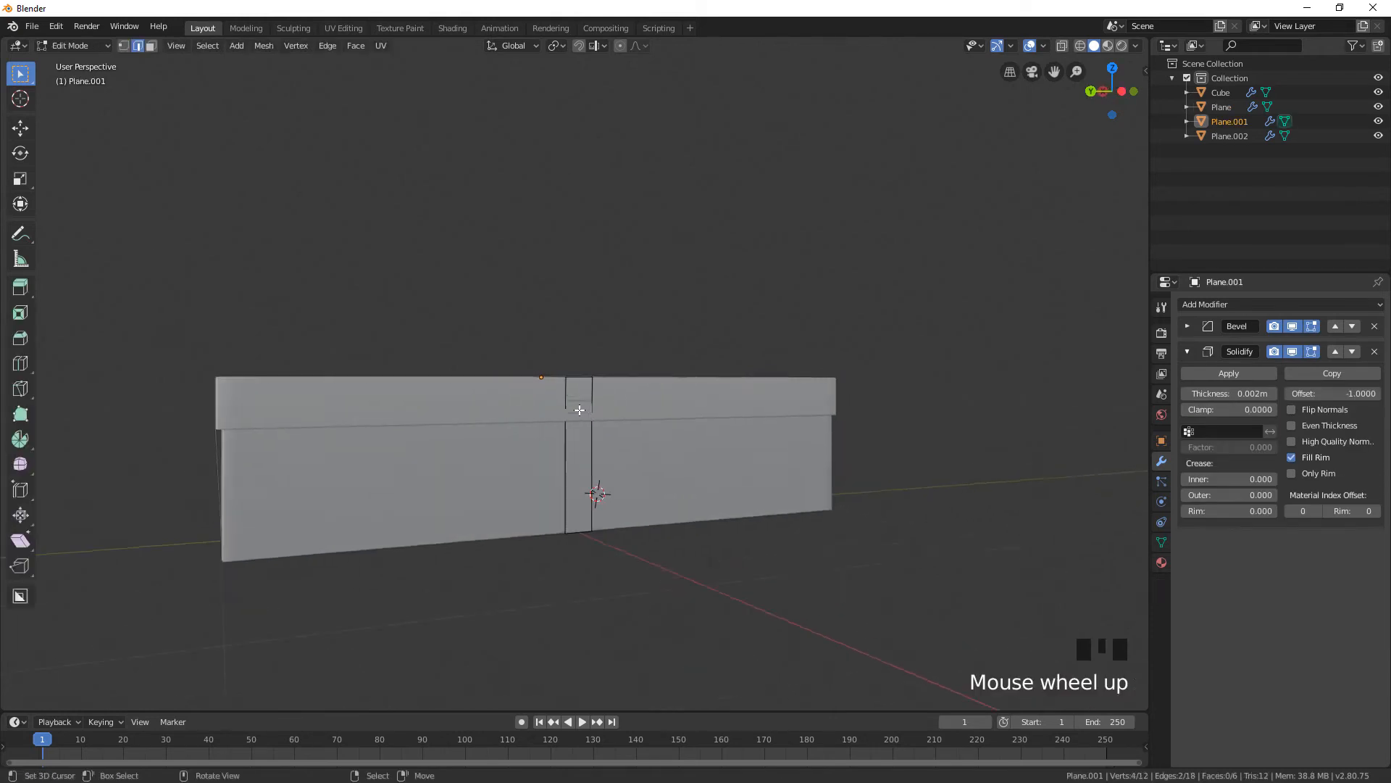
key(g)
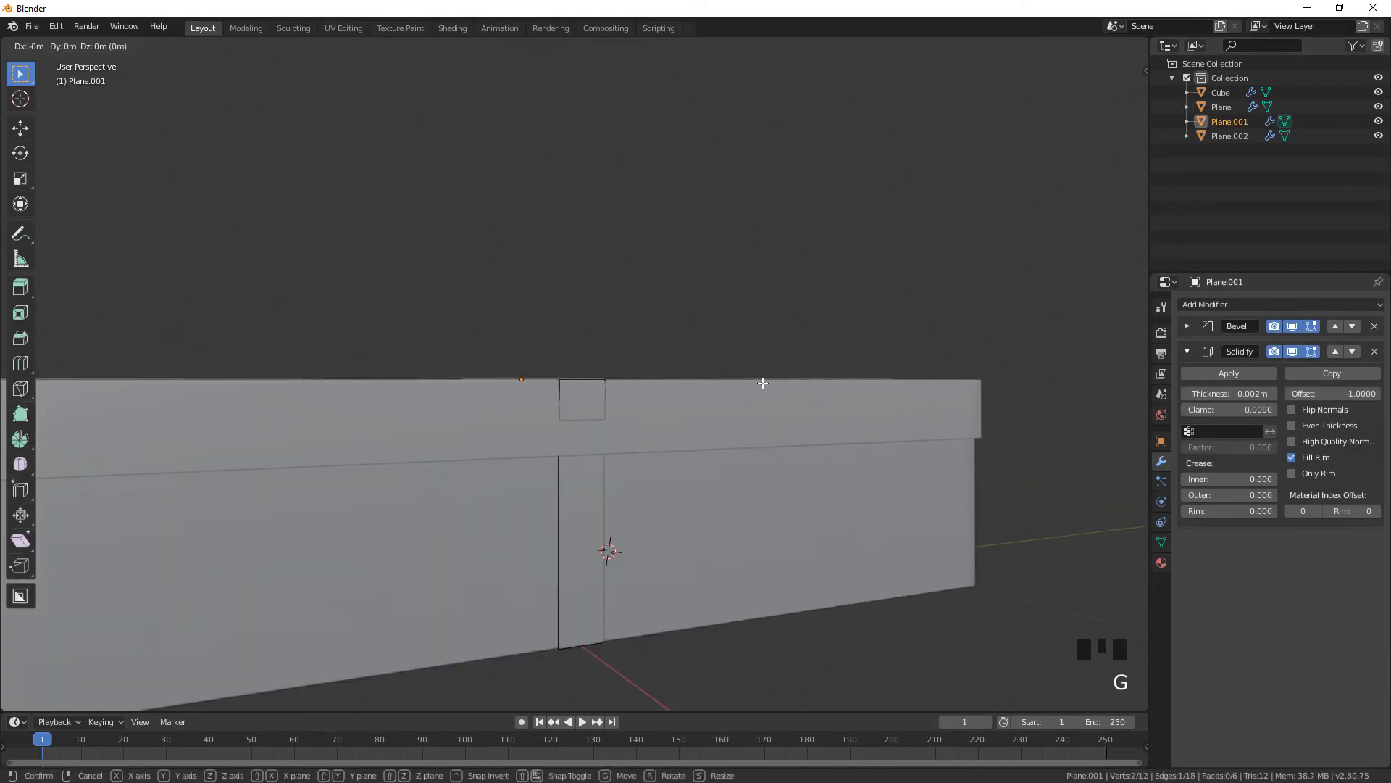
key(Escape)
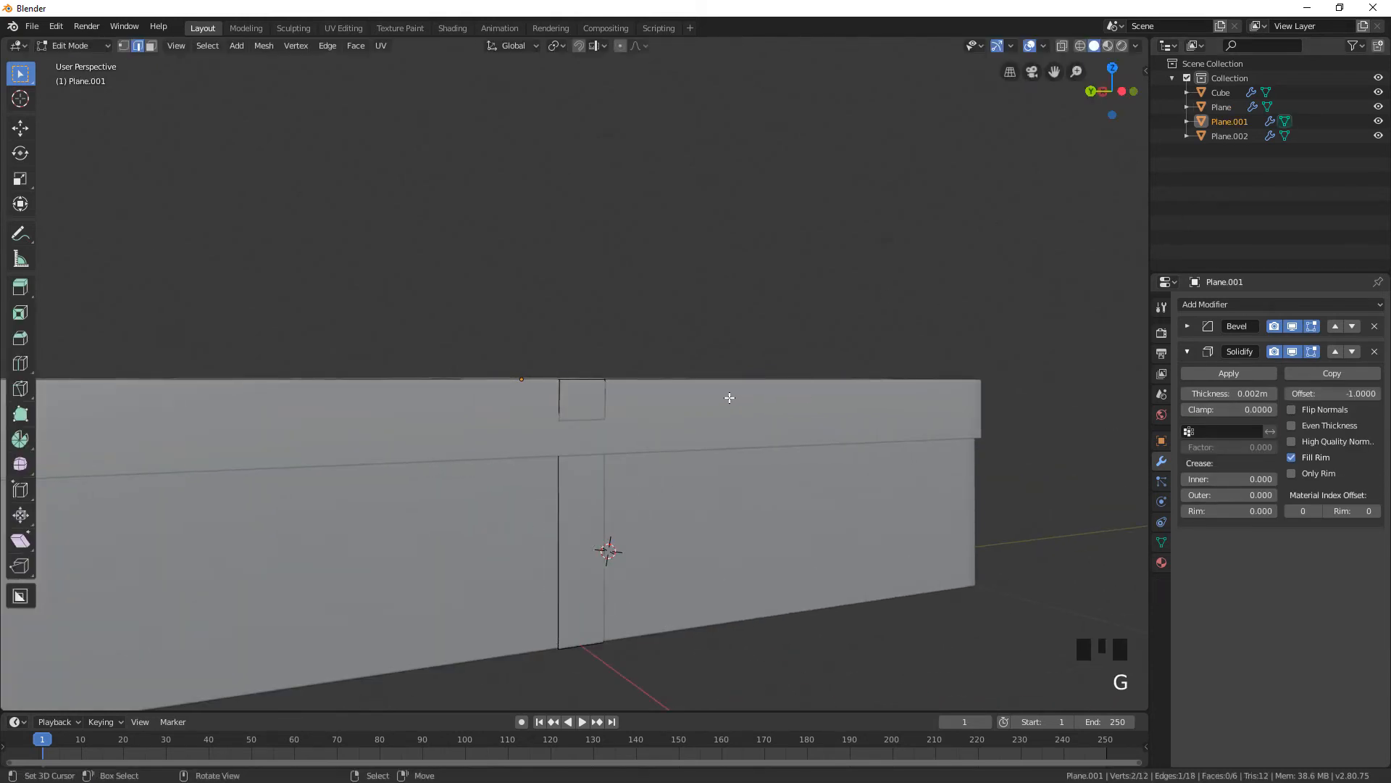
key(KP_1)
Move the crosswise strip's selected rim edge outward about 0.004 m along negative X so it clears the lid, and leave Edit Mode
key(g)
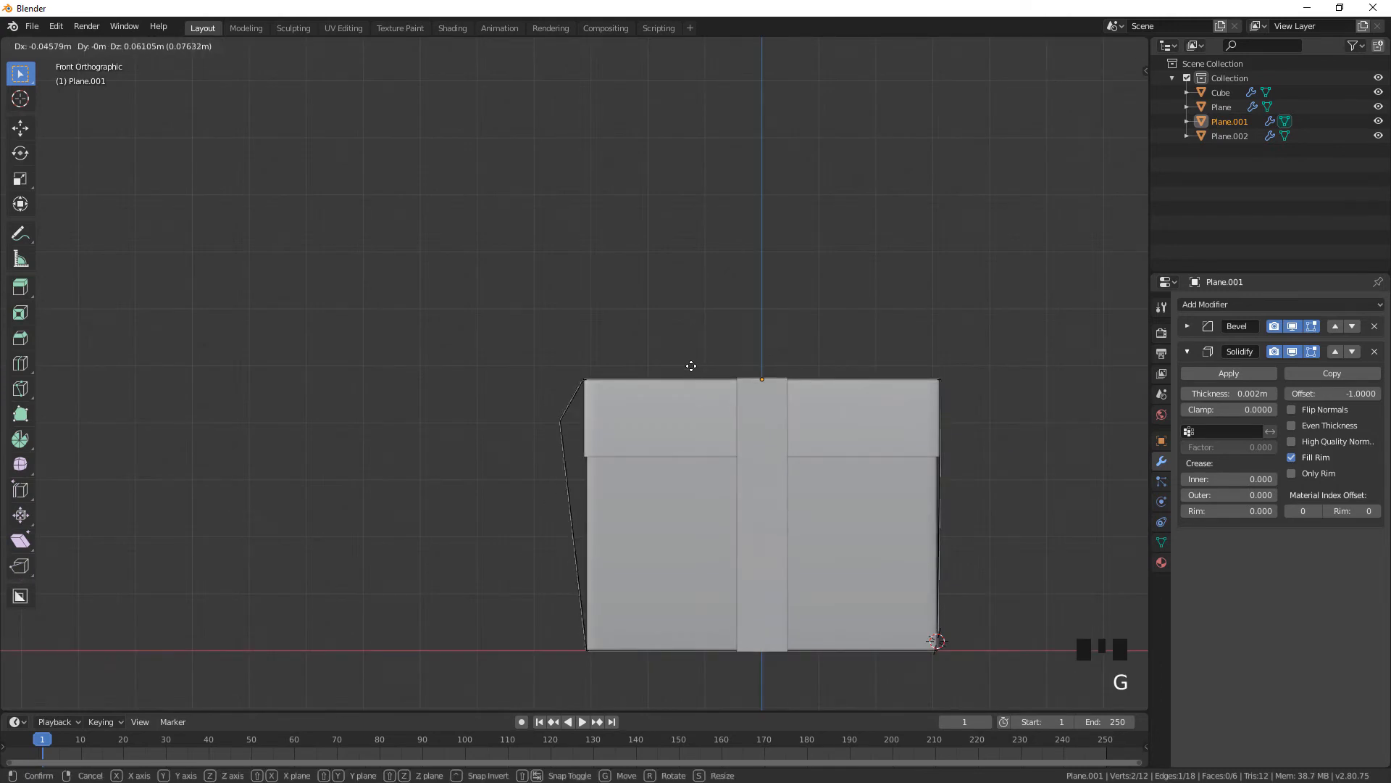
right_click(691, 366)
shift+middle_drag(562, 487, 665, 428)
scroll(854, 439, up, 8)
shift+middle_drag(855, 439, 499, 372)
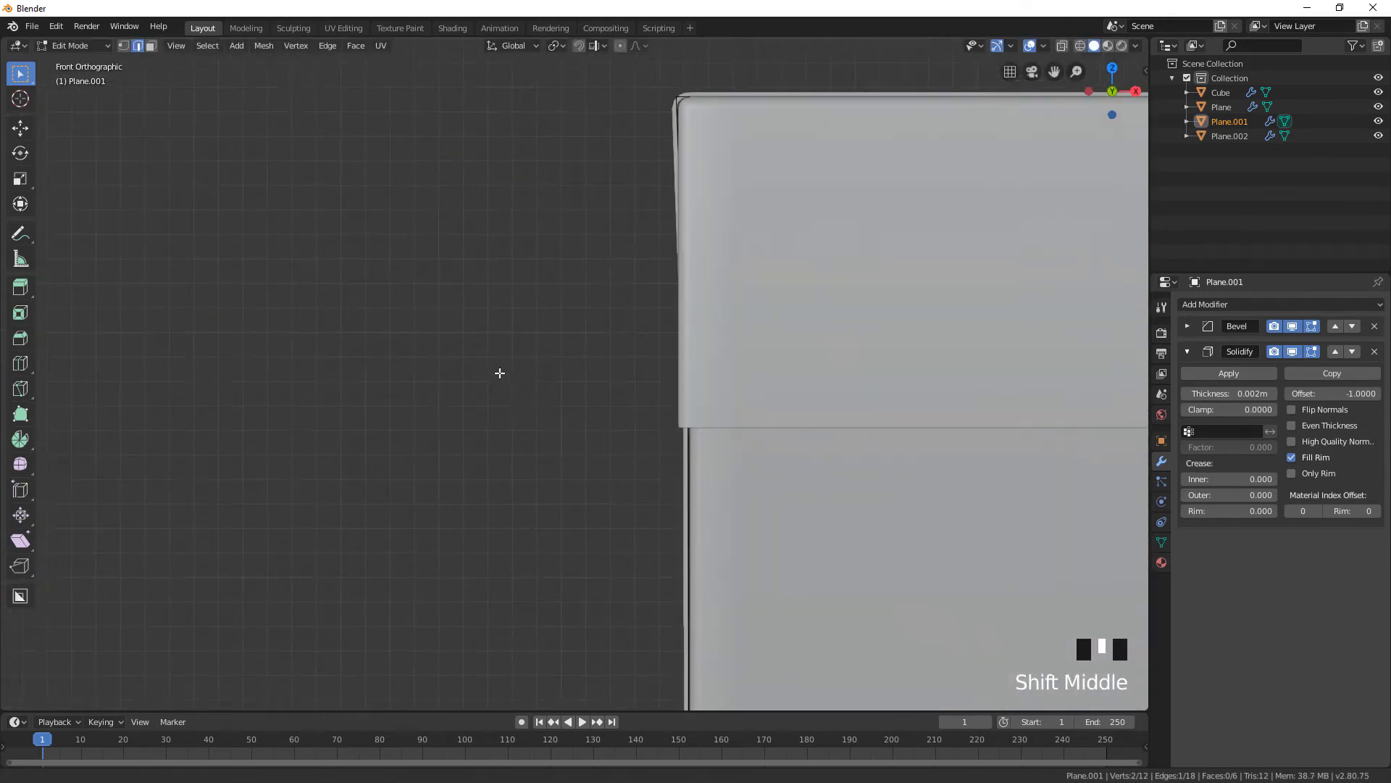
scroll(773, 416, up, 6)
key(g)
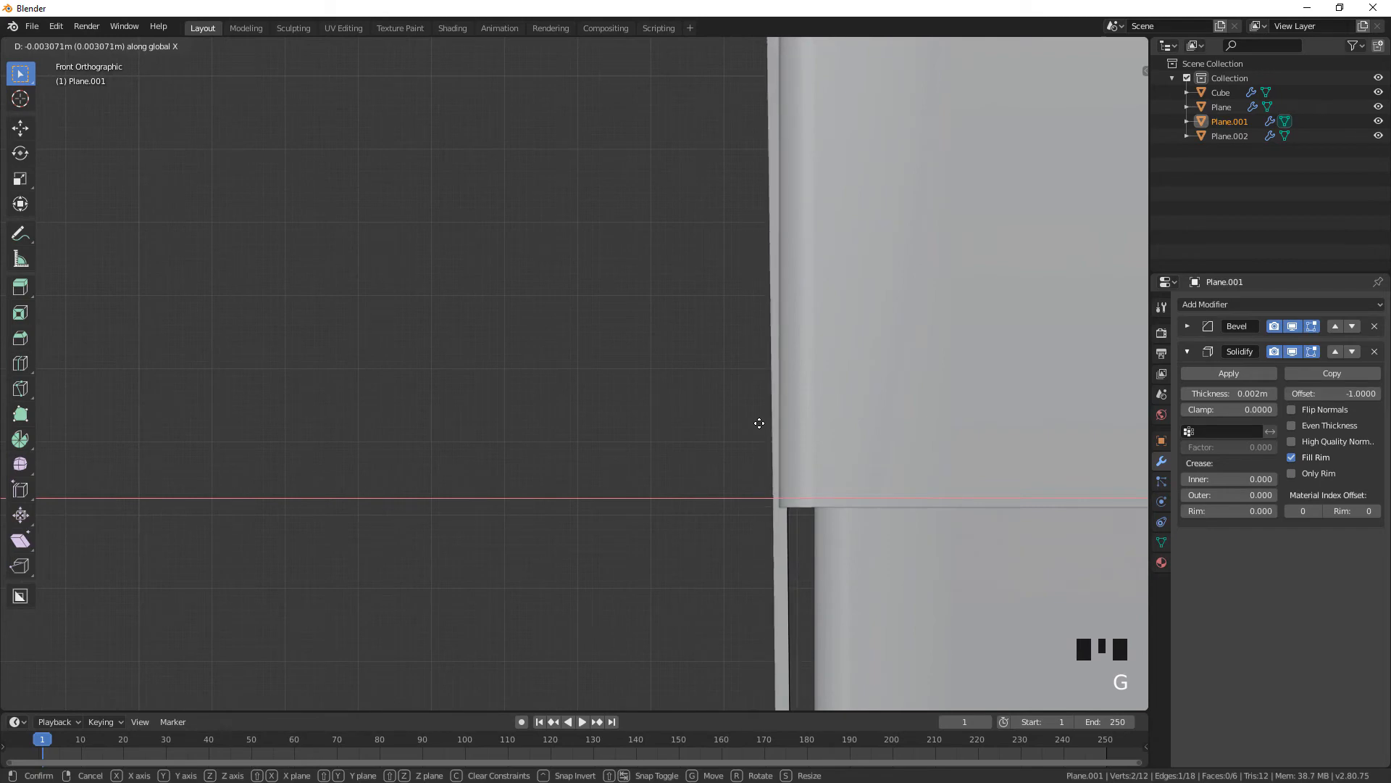
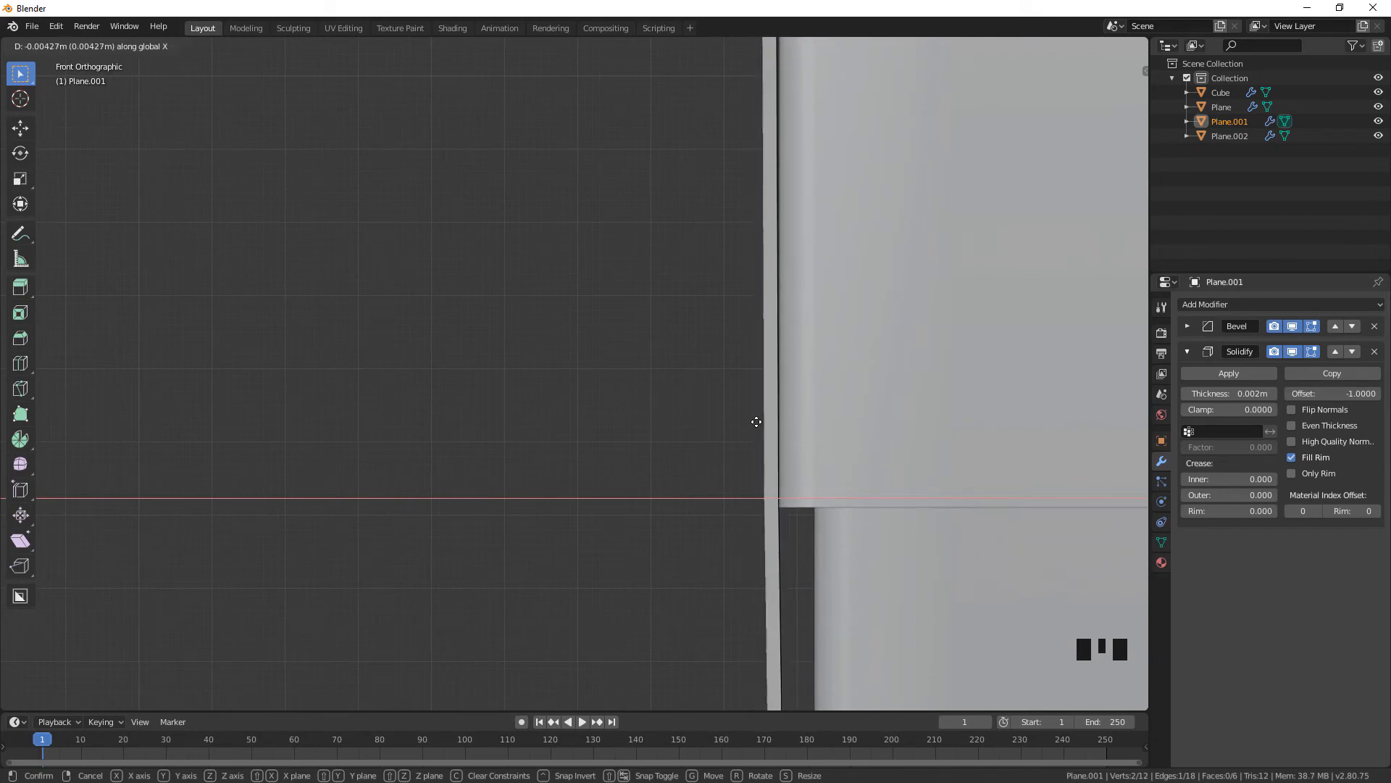
click(758, 422)
middle_drag(623, 406, 664, 406)
scroll(664, 407, down, 14)
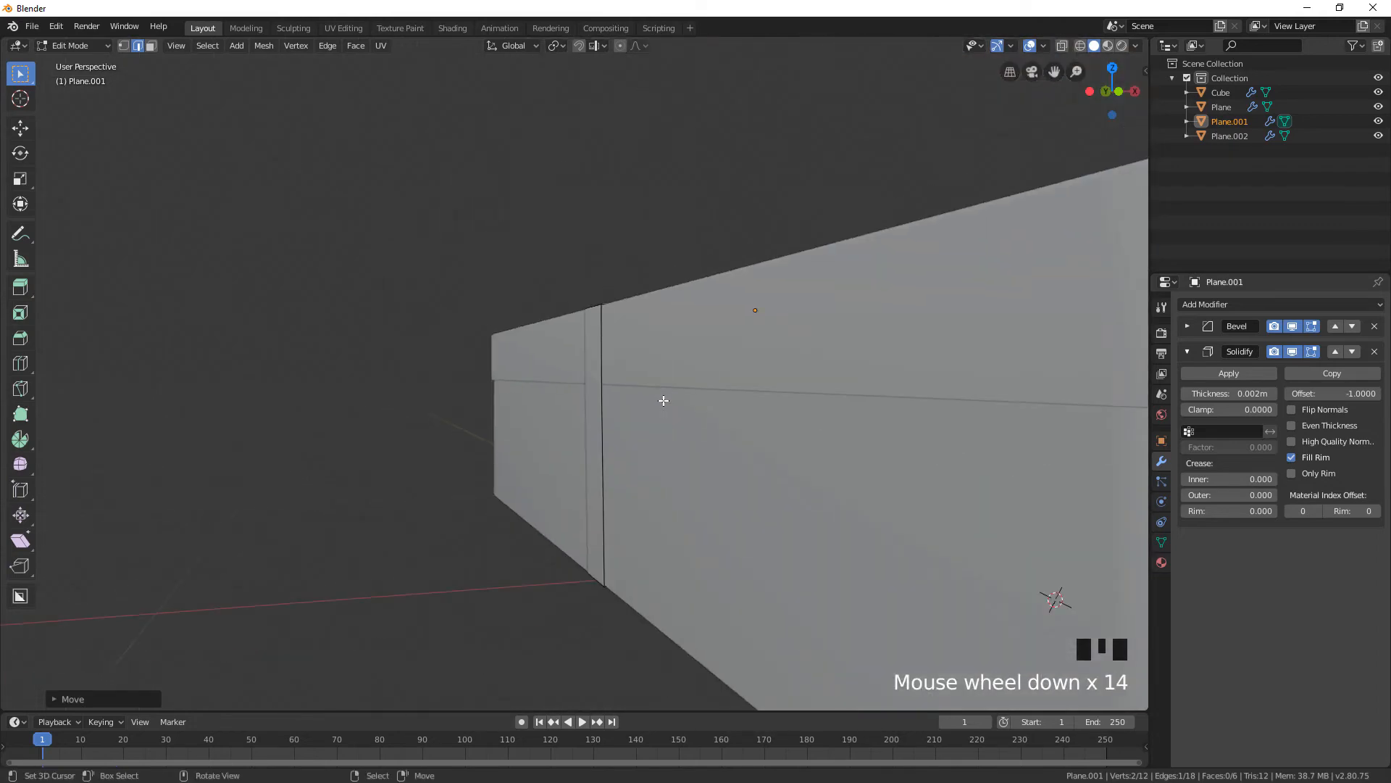
key(Tab)
Deselect the crosswise strip and switch to the Shading workspace
scroll(758, 359, down, 6)
right_click(763, 302)
middle_drag(762, 302, 690, 346)
middle_drag(607, 361, 516, 362)
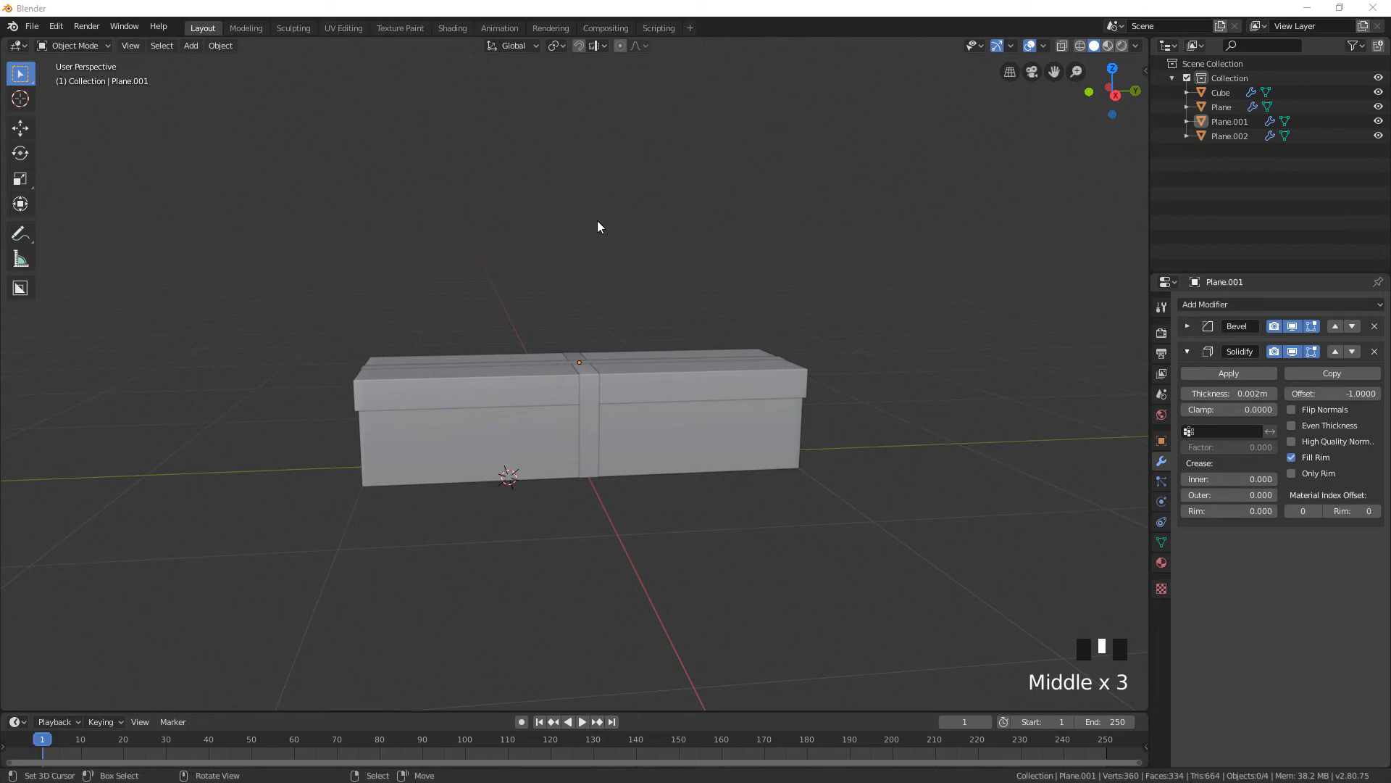
click(452, 28)
Reset the 3D cursor to the world origin and add a ground plane there, scaled up by about 4.05
middle_drag(772, 351, 880, 297)
scroll(845, 285, up, 4)
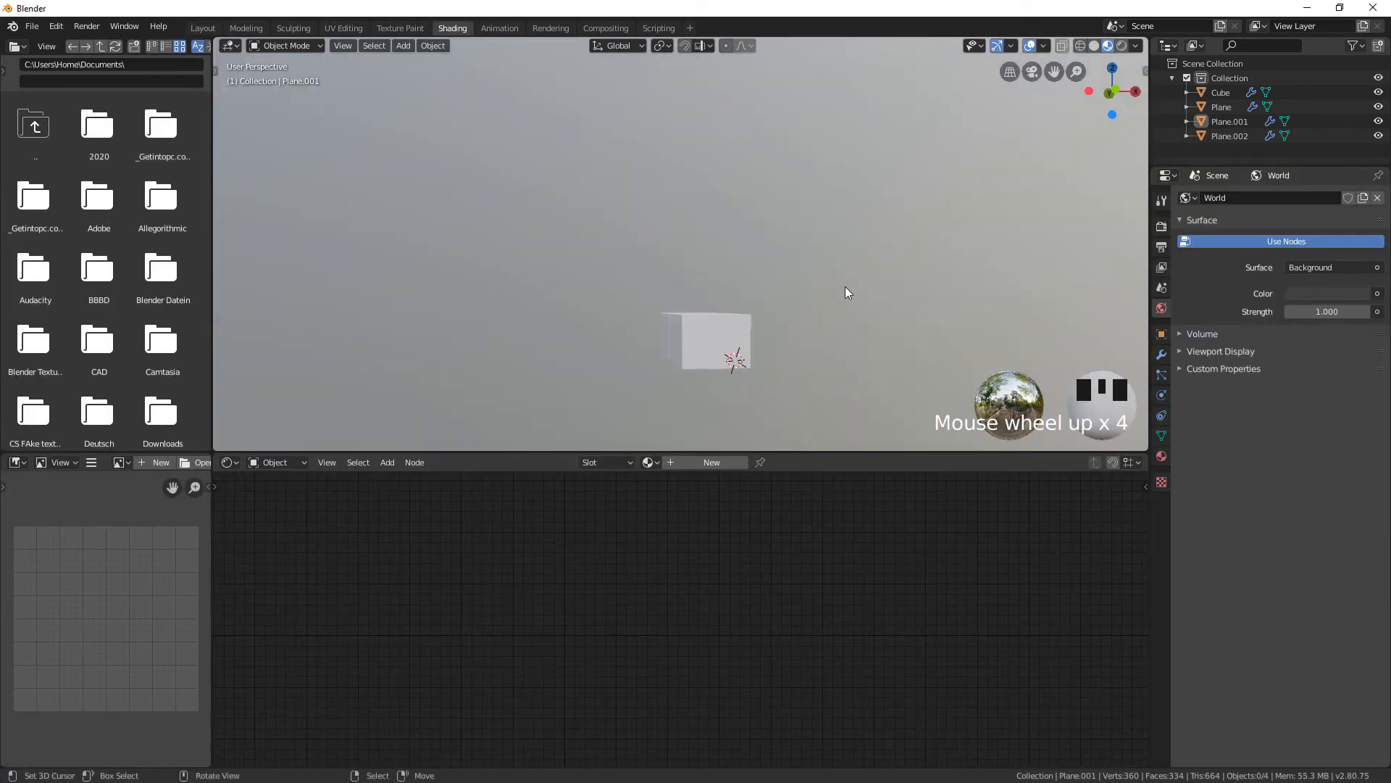
key(shift+s)
click(787, 328)
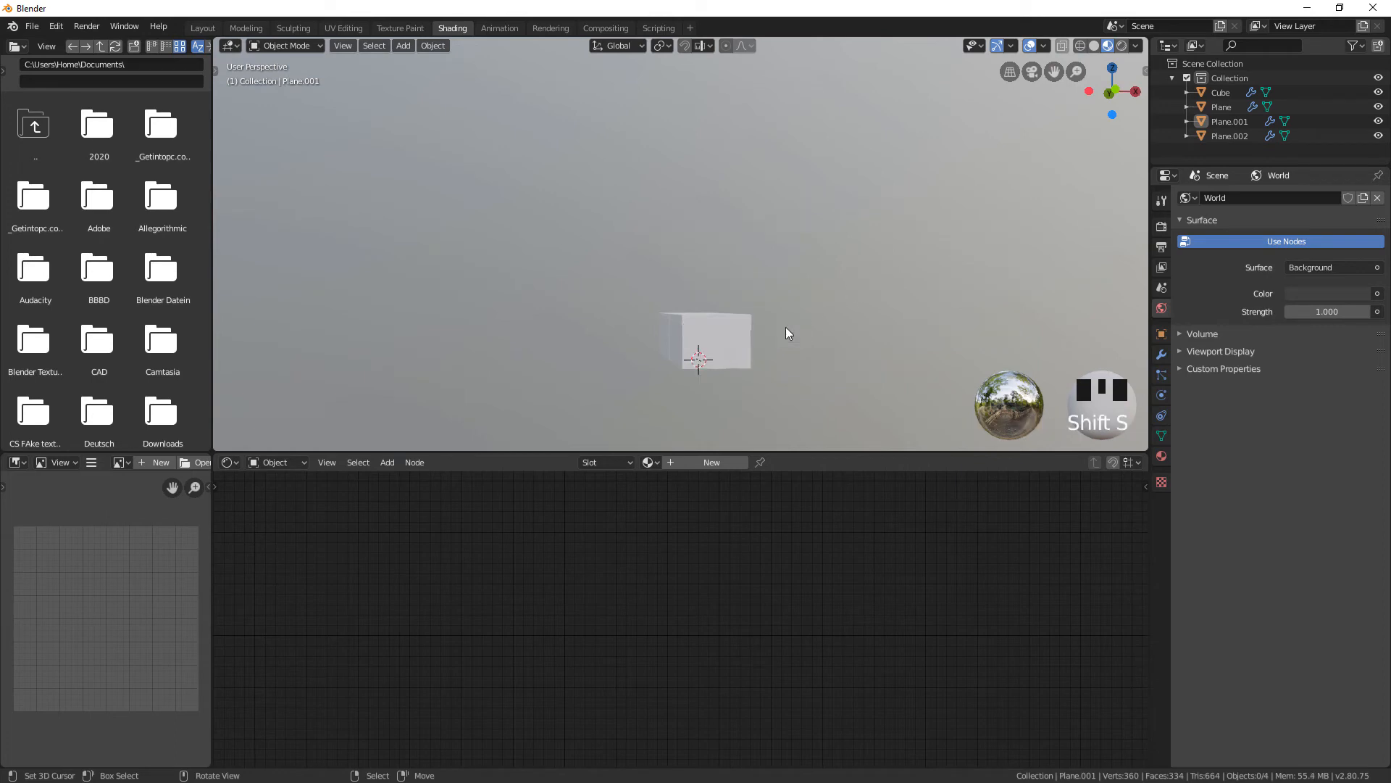
key(shift+a)
click(829, 327)
key(s)
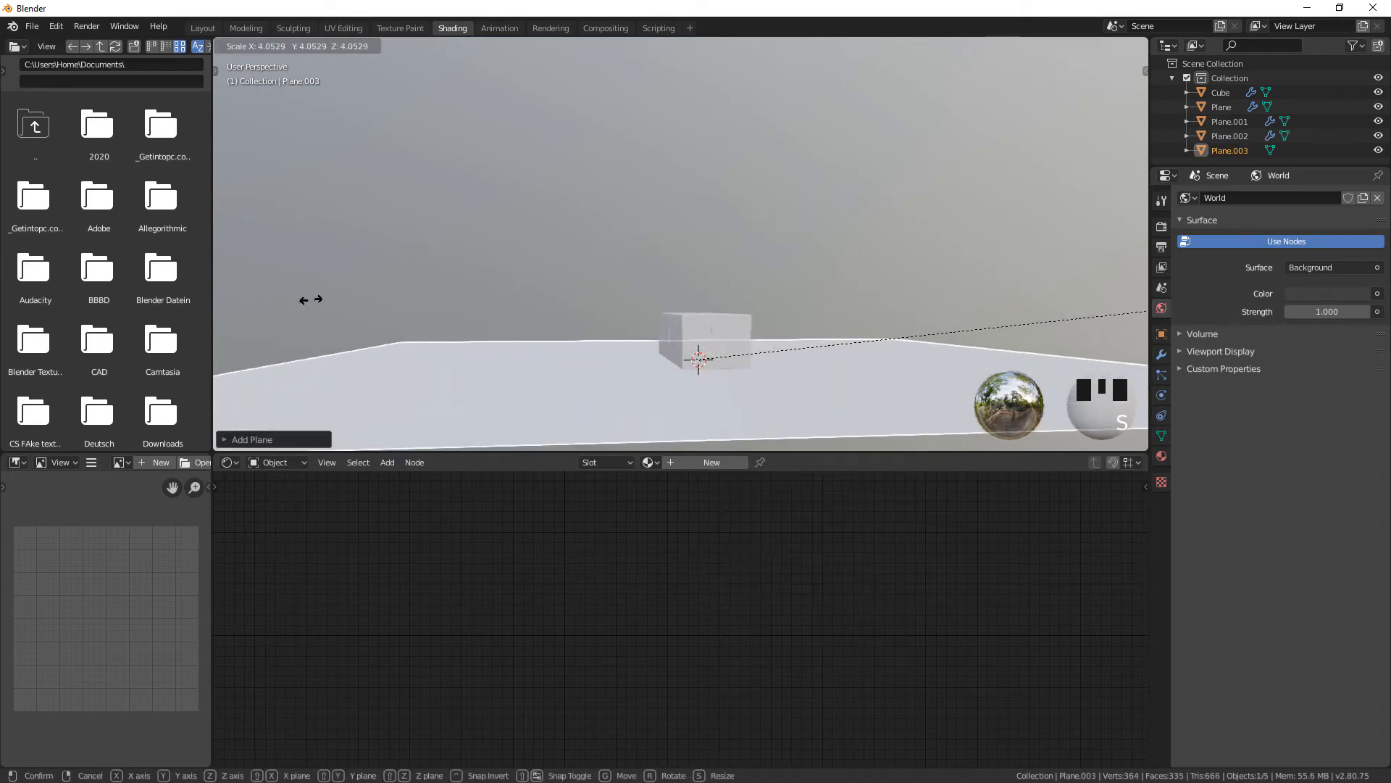
click(312, 300)
Select the box body and rename its material to Box
middle_drag(404, 286, 725, 244)
scroll(655, 320, up, 2)
right_click(692, 240)
scroll(724, 243, up, 2)
middle_drag(642, 428, 728, 358)
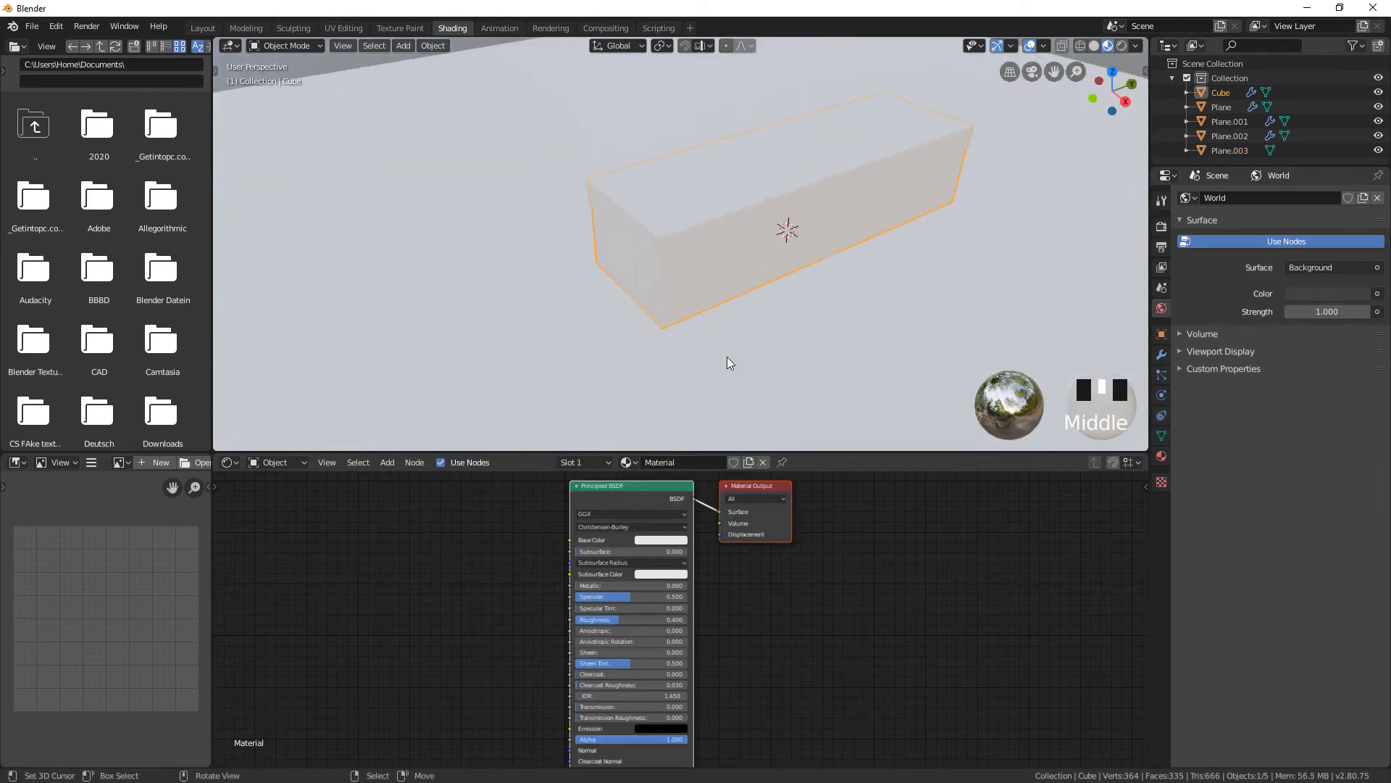
scroll(726, 357, up, 2)
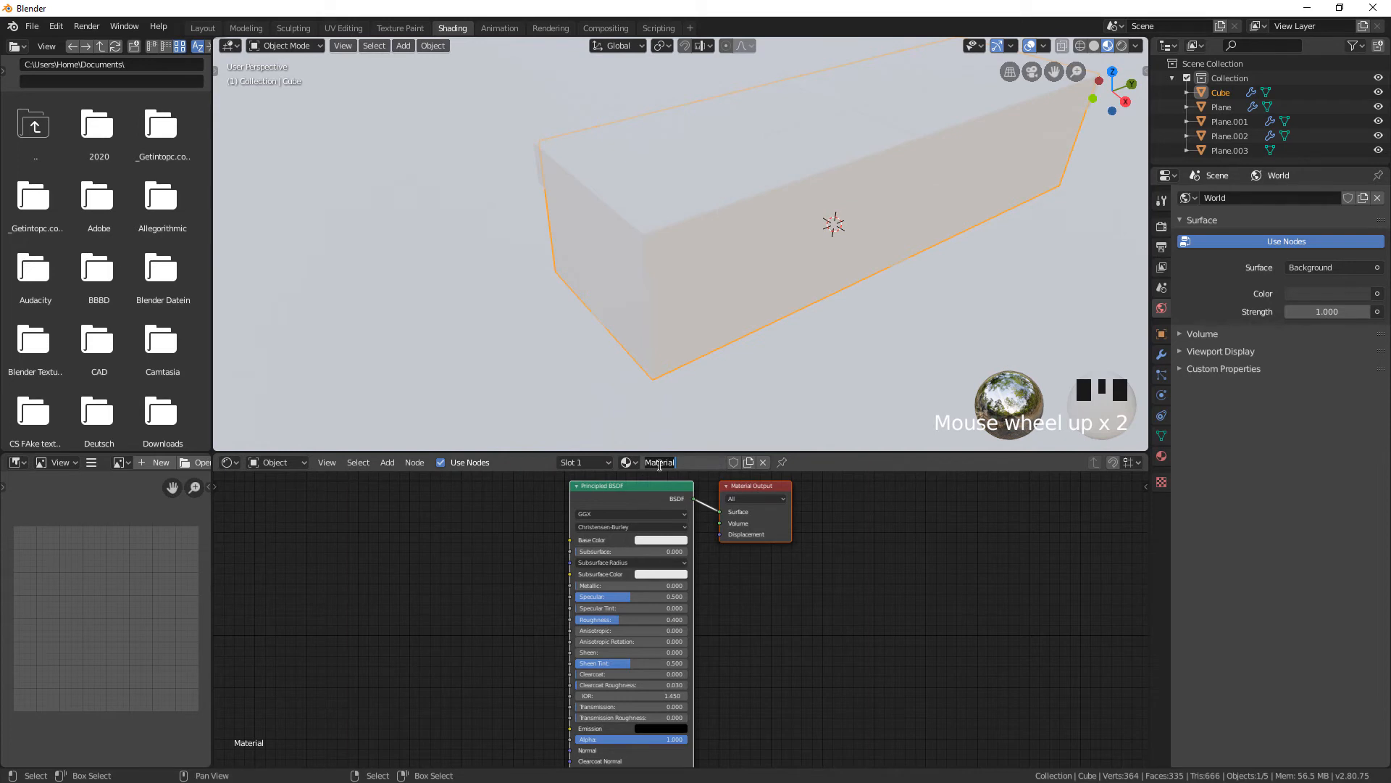
text(Box)
key(Return)
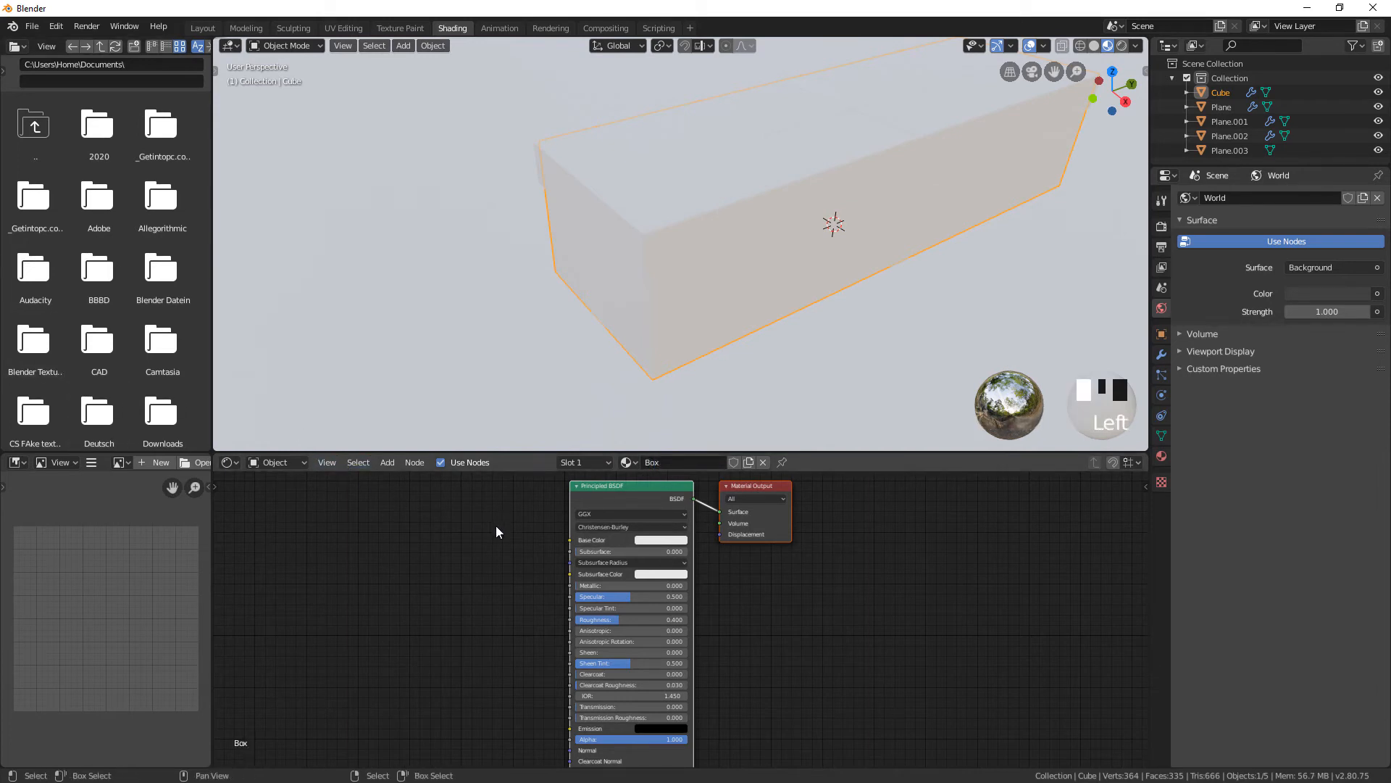
Add a Noise Texture node to the Box material and connect its Color output to the Principled BSDF's Base Color
middle_drag(491, 526, 525, 548)
key(shift+a)
click(455, 517)
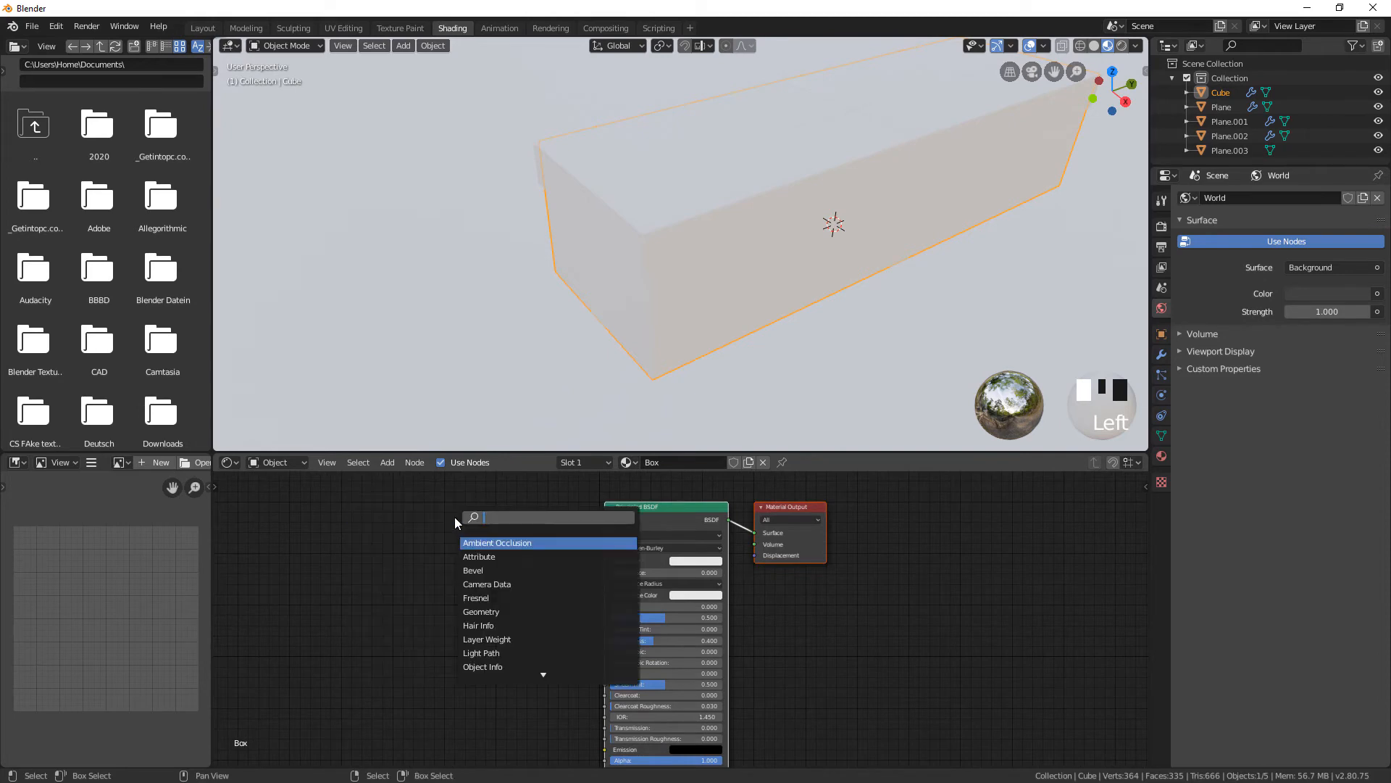
text(noise)
key(Return)
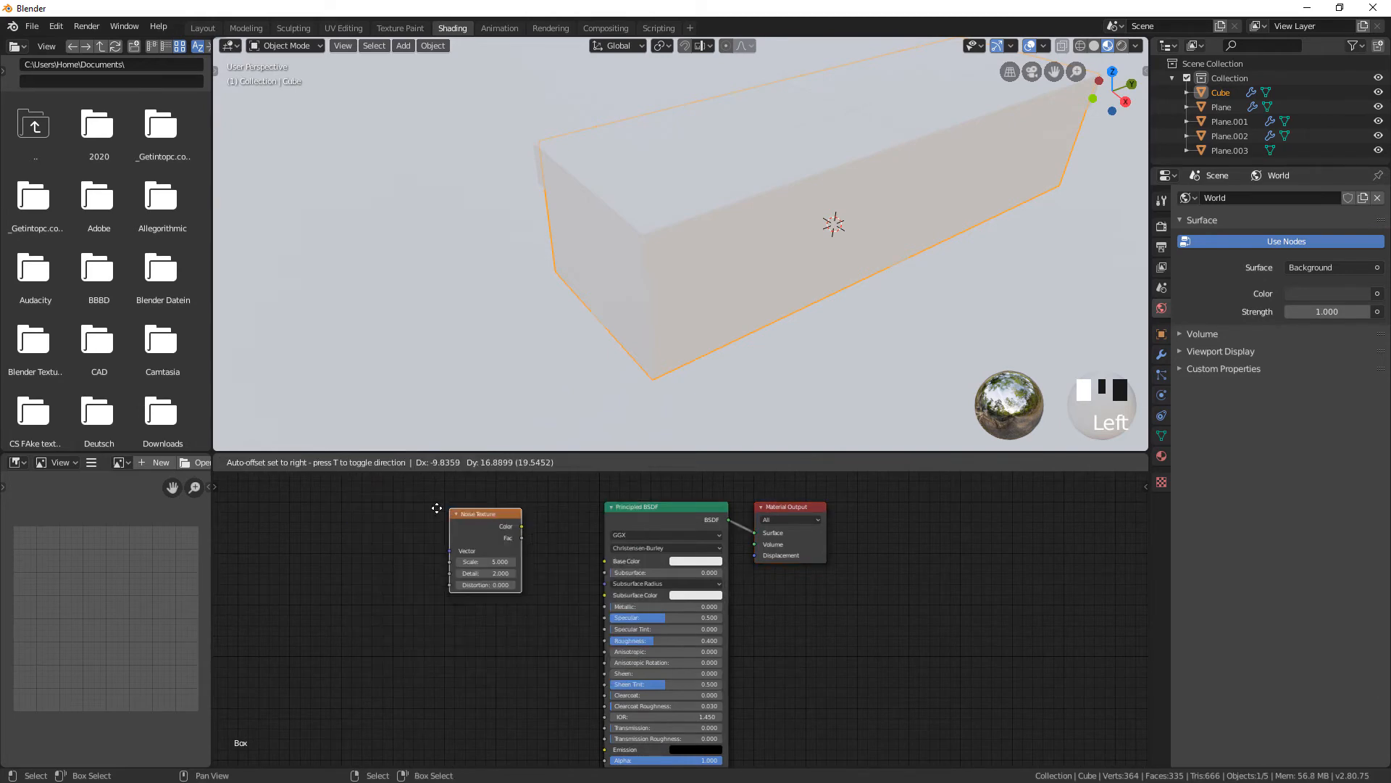
click(320, 536)
drag(392, 549, 604, 562)
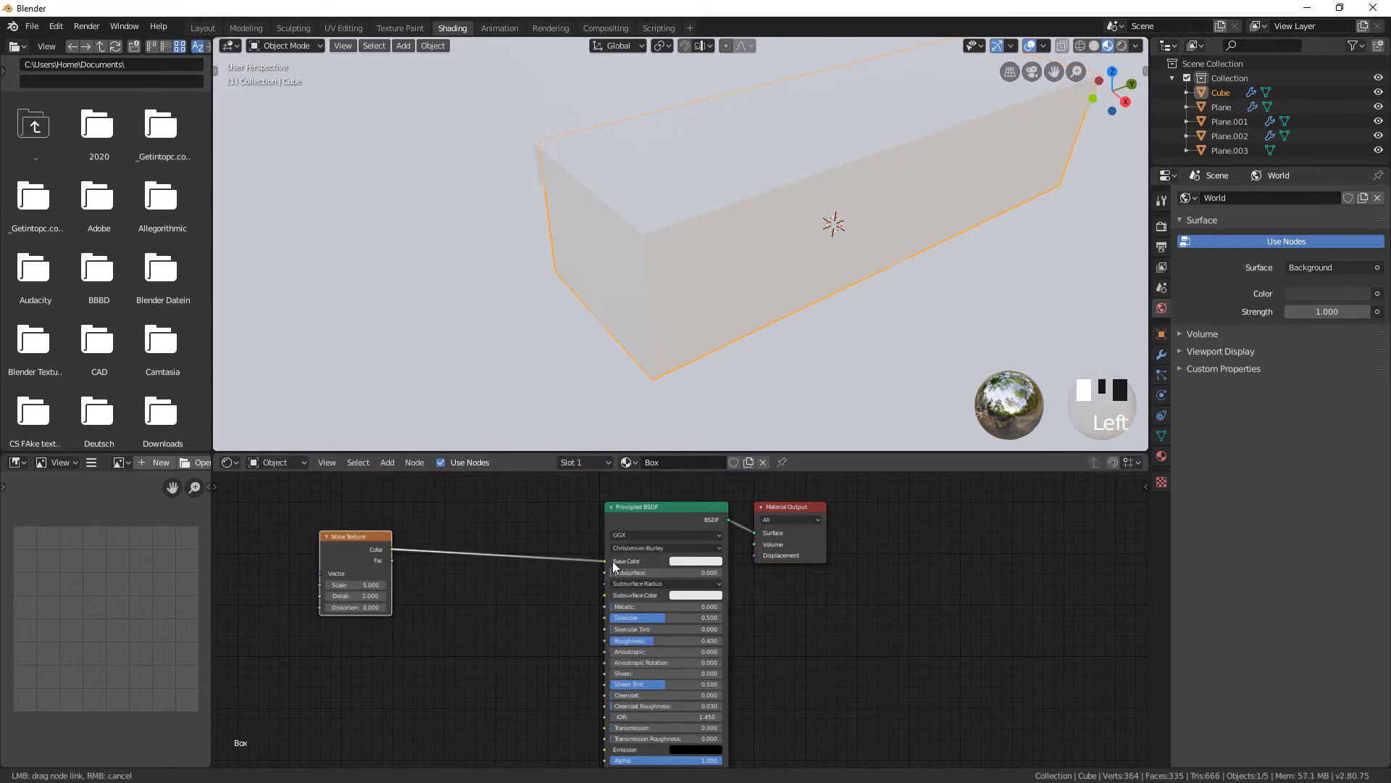
middle_drag(522, 522, 547, 513)
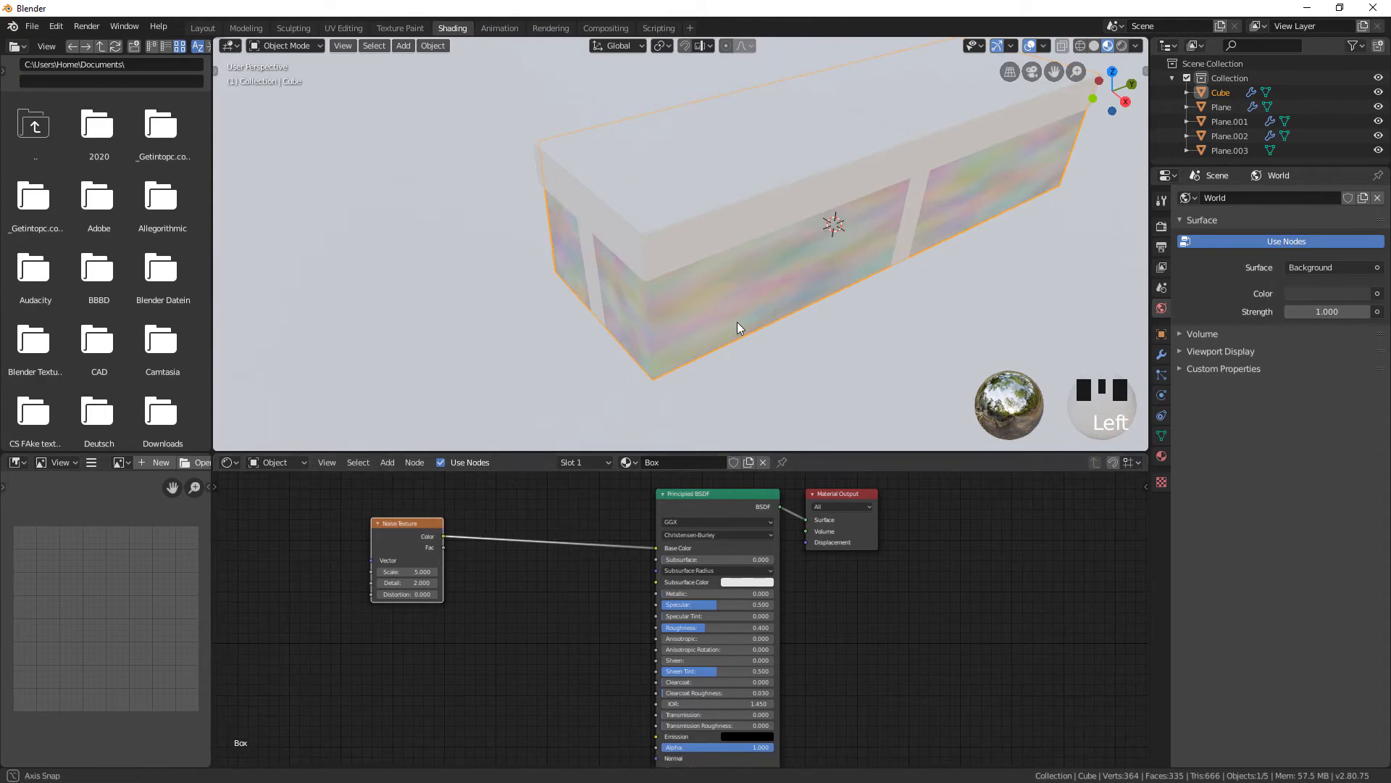
middle_drag(737, 322, 753, 171)
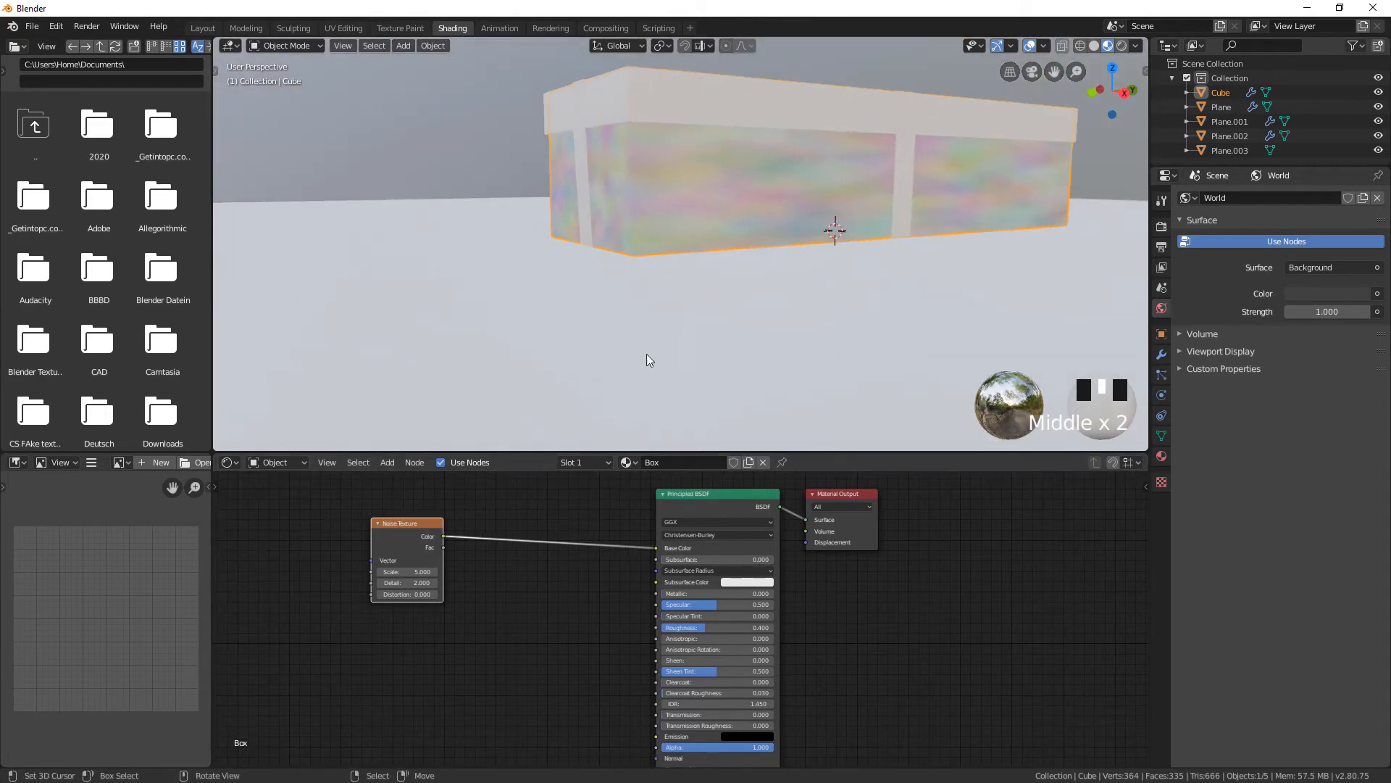
middle_drag(615, 250, 652, 362)
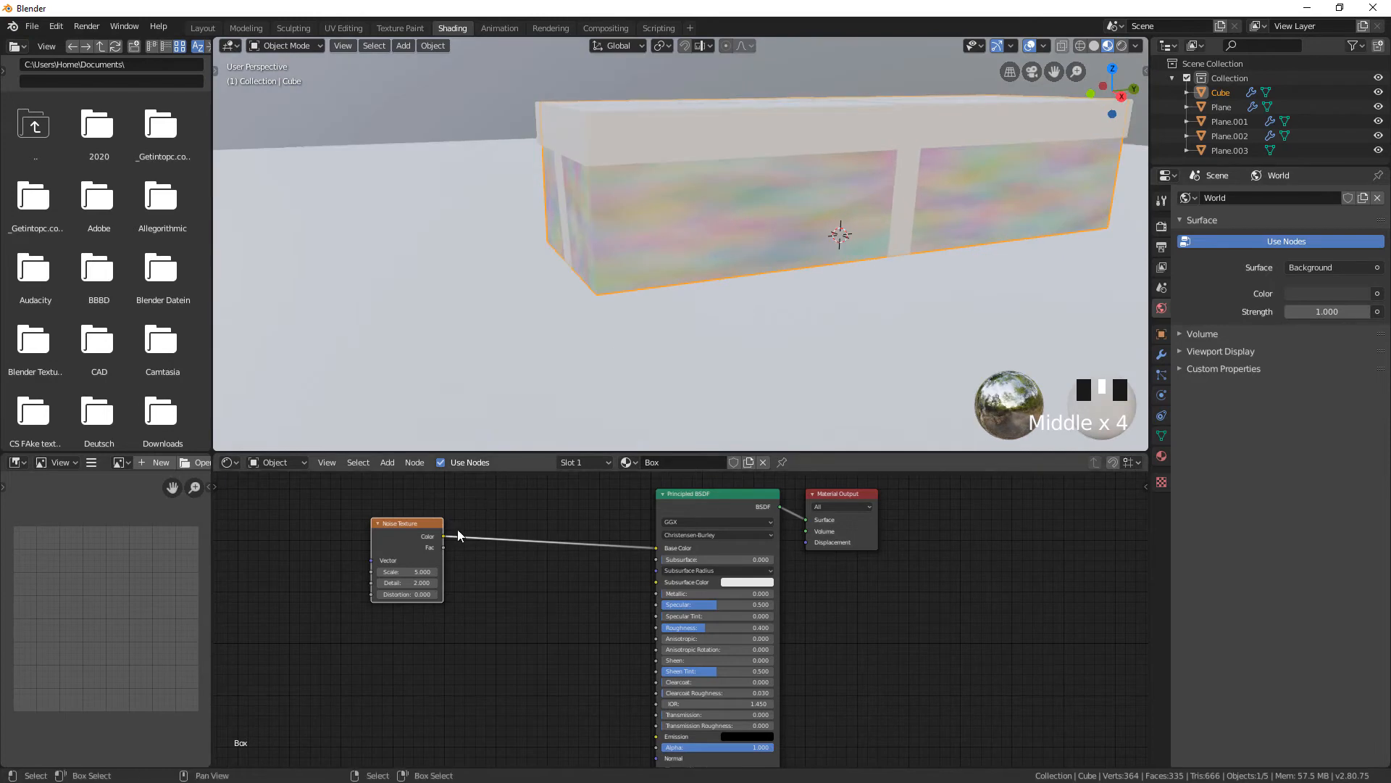
Add a Texture Coordinate node and connect its Object output to the Noise Texture's Vector input
middle_drag(427, 525, 512, 517)
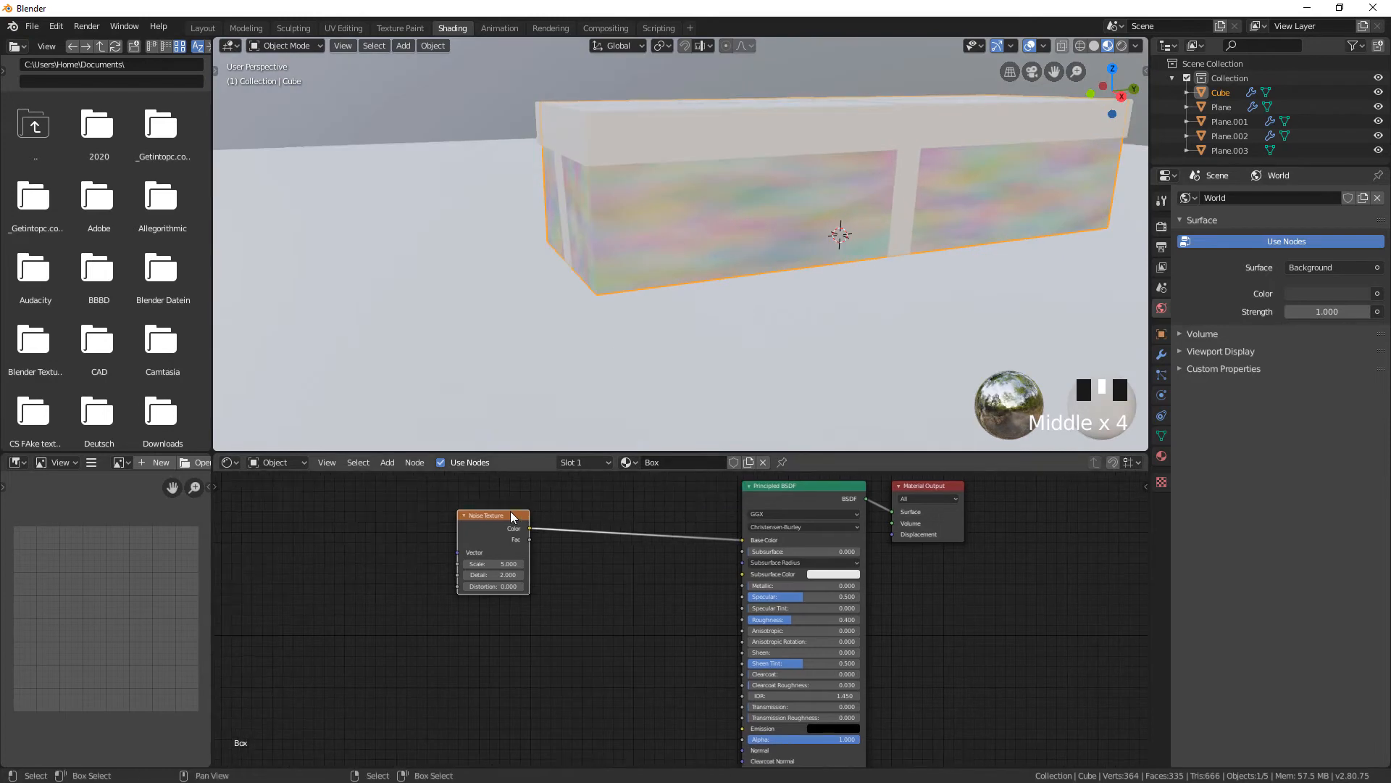
key(shift+a)
click(464, 501)
text(tex)
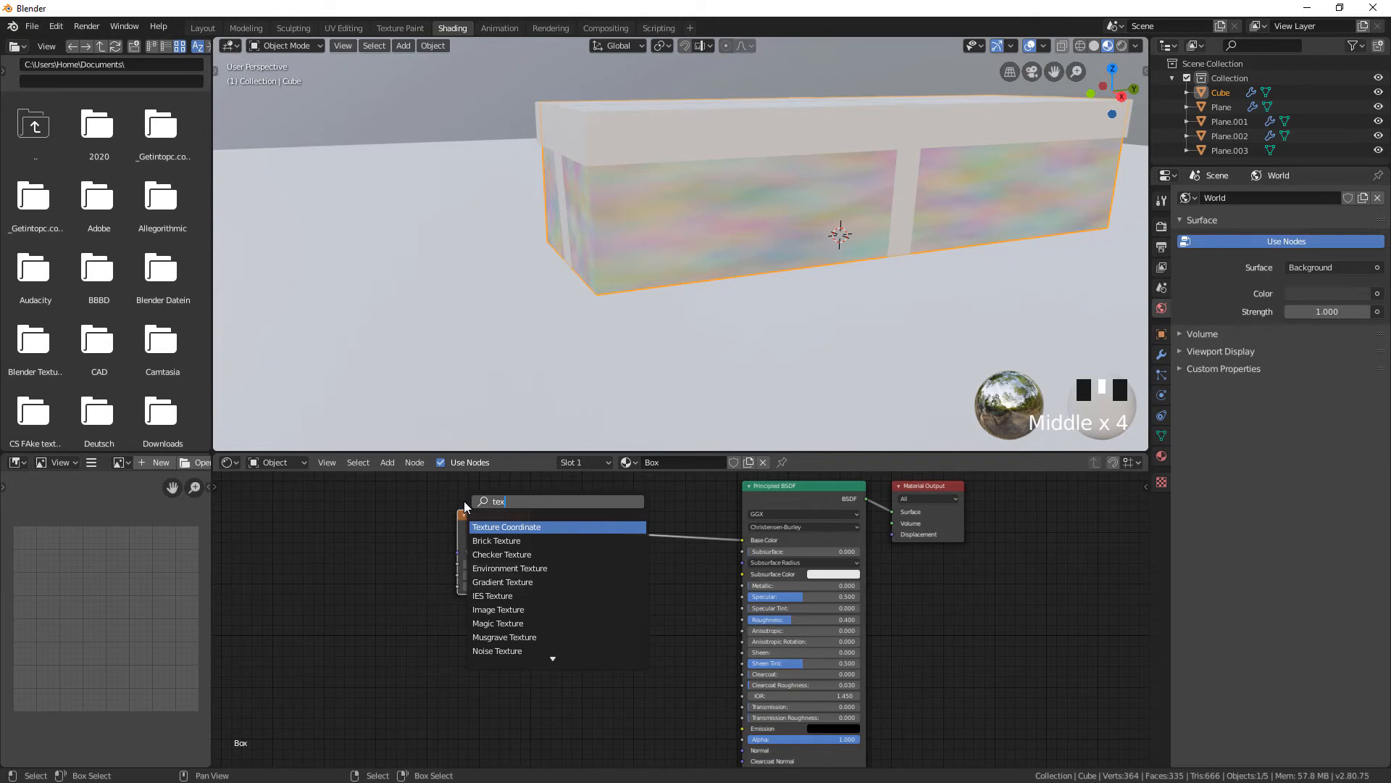
key(Return)
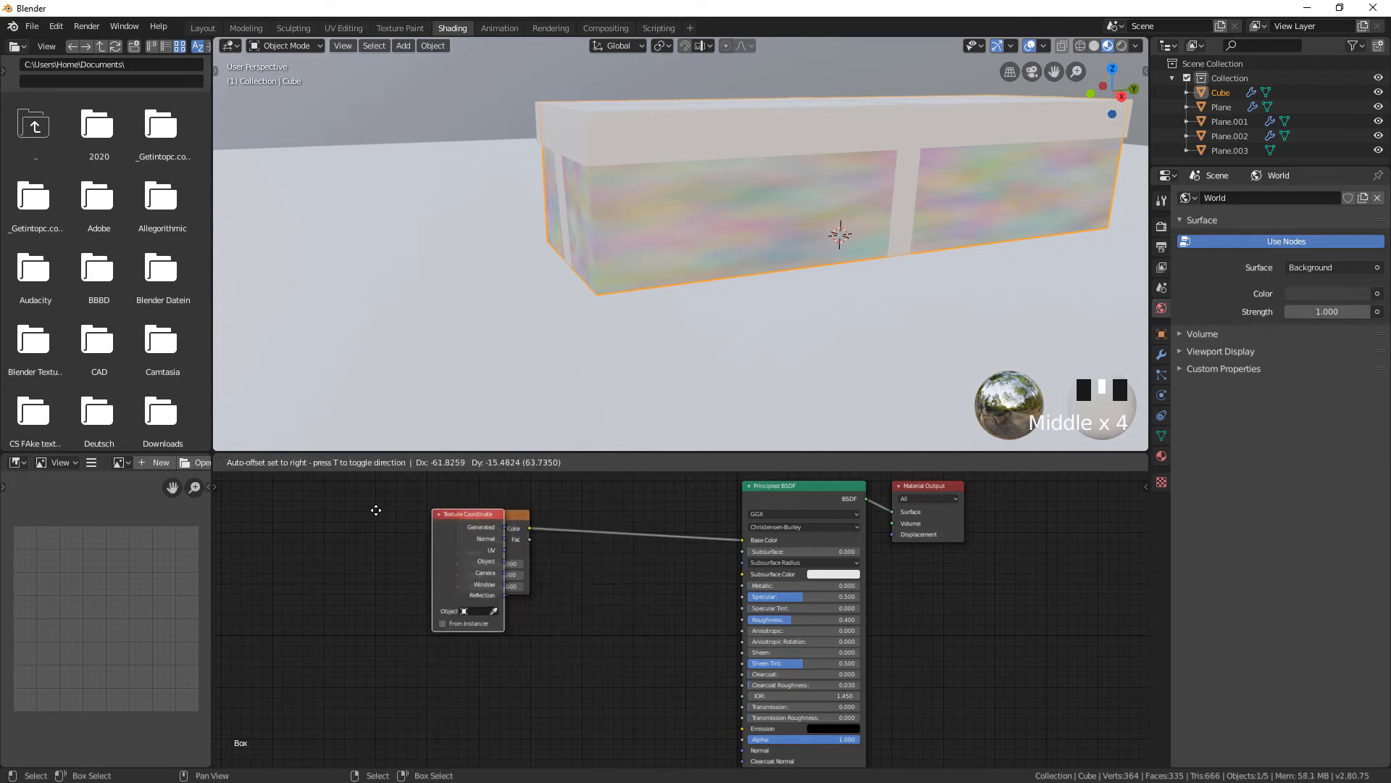
click(344, 507)
drag(410, 555, 457, 552)
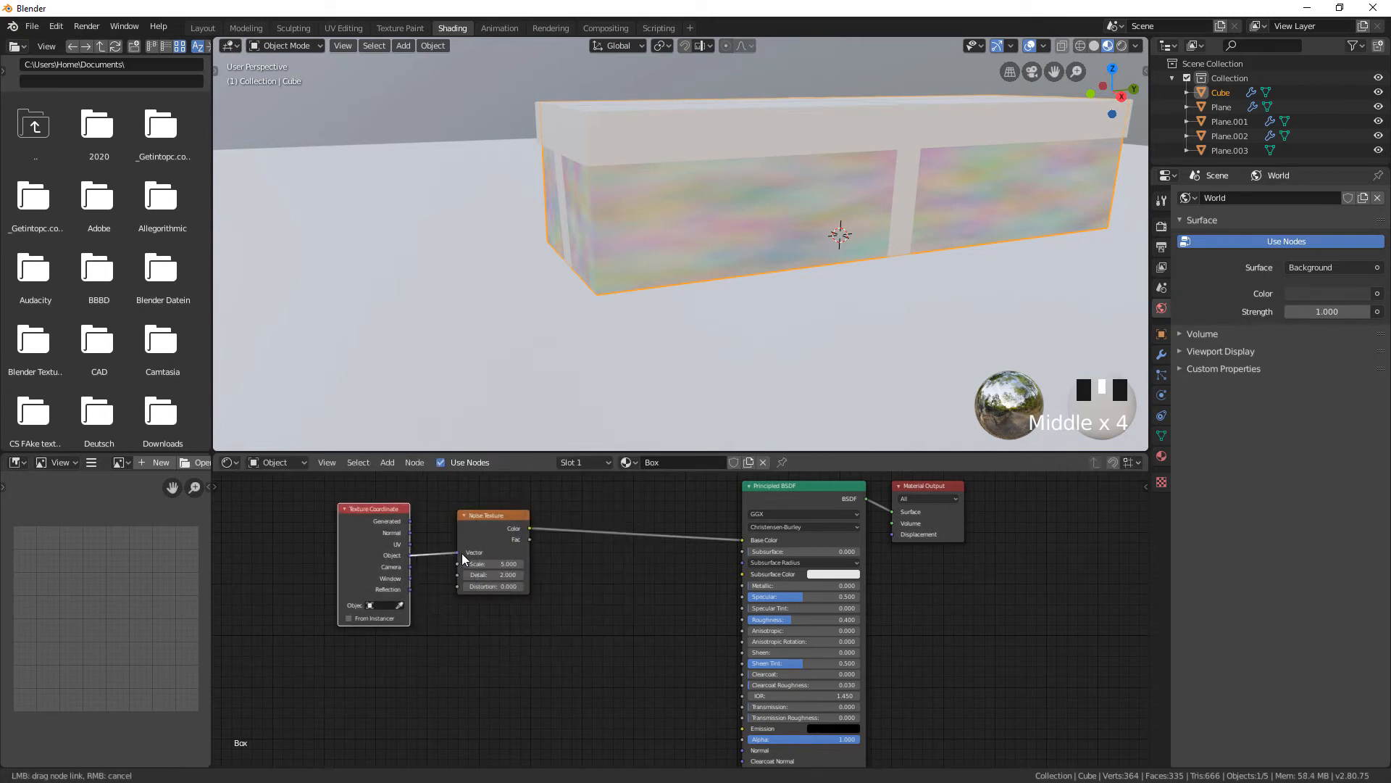
middle_drag(775, 164, 769, 213)
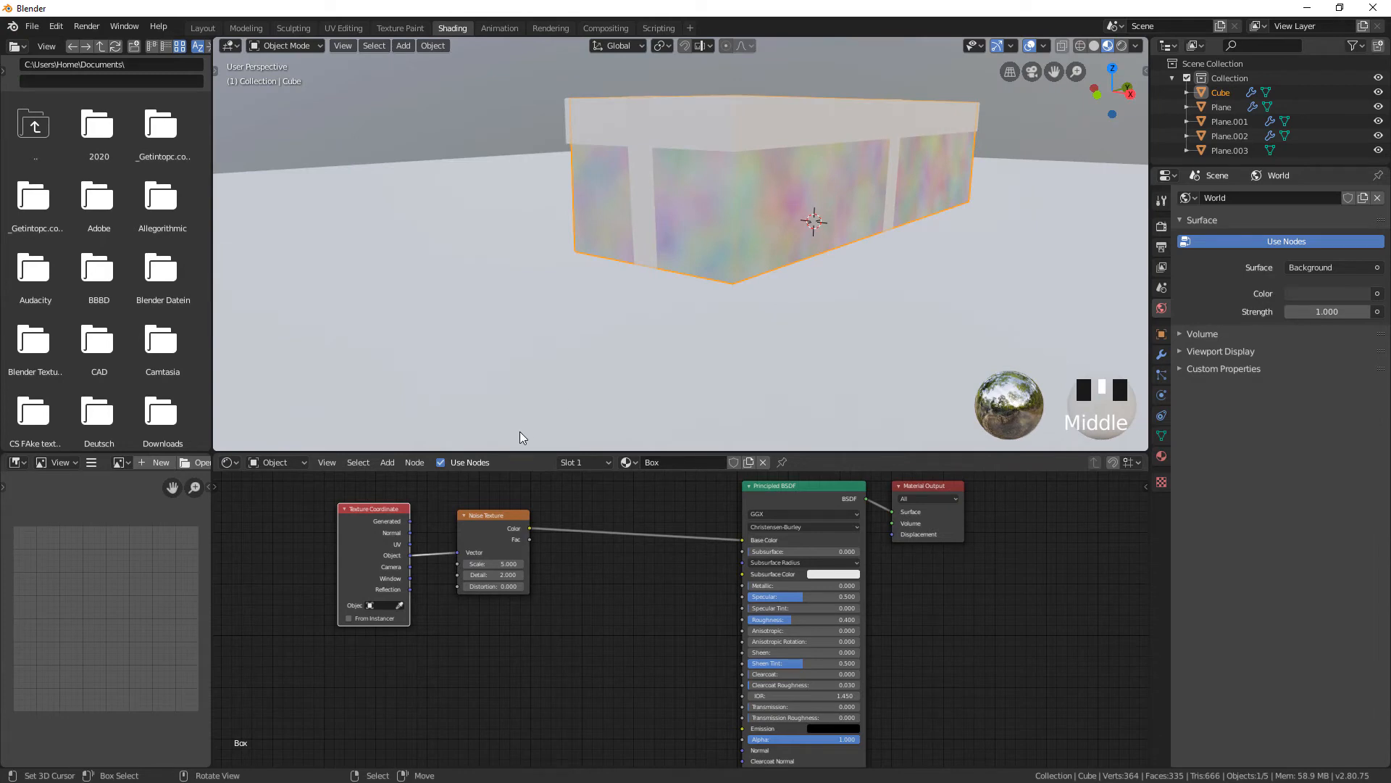
Insert a MixRGB node between the Noise Texture and the Principled BSDF, with the noise Color output driving its Fac input
key(shift+a)
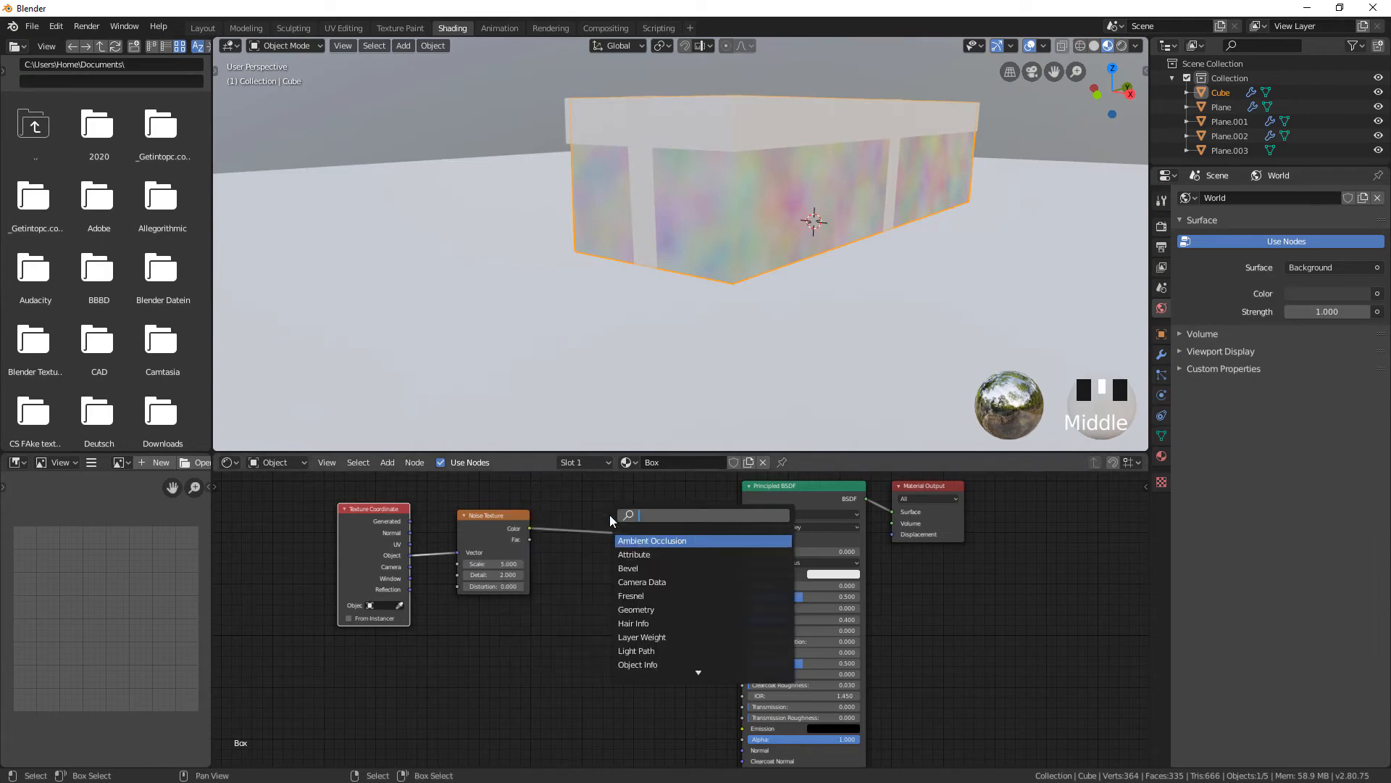
text(mix)
key(Down)
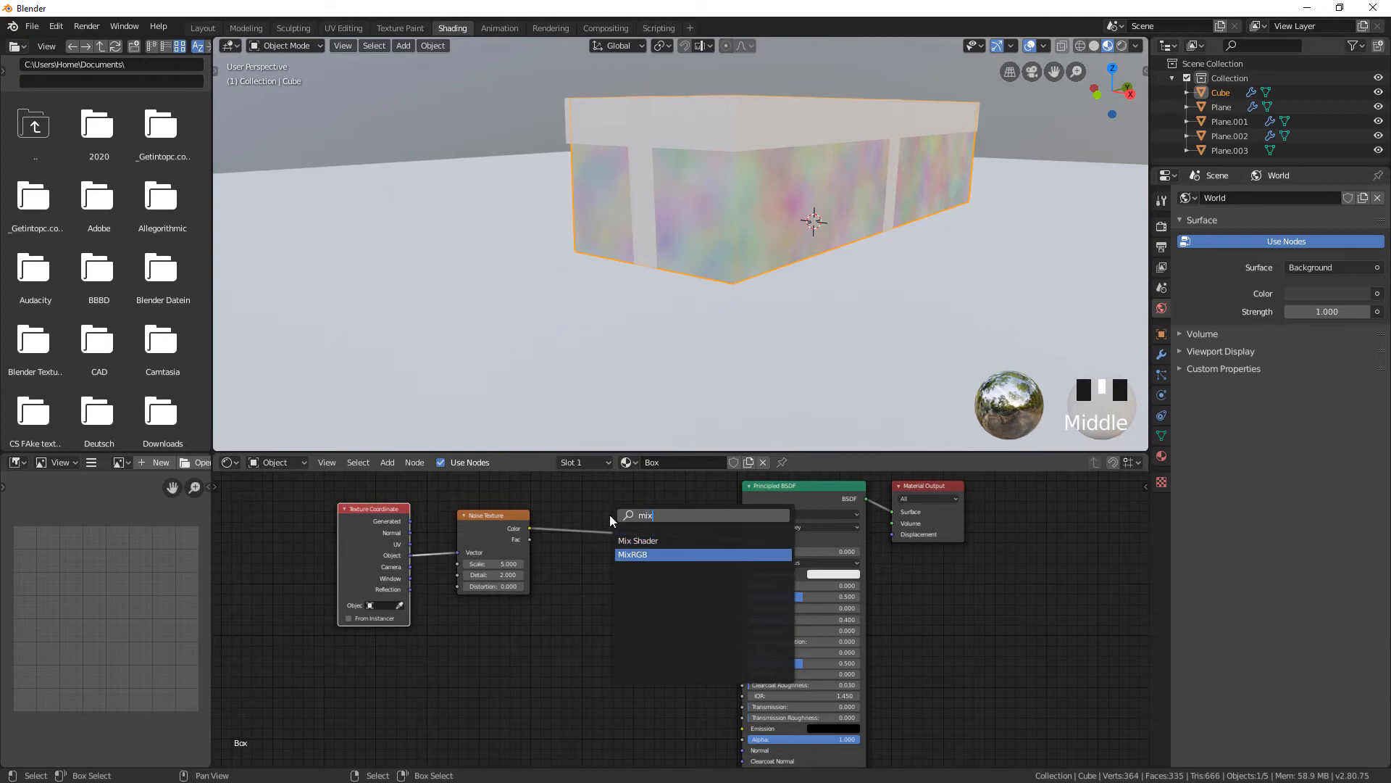
key(Return)
click(610, 515)
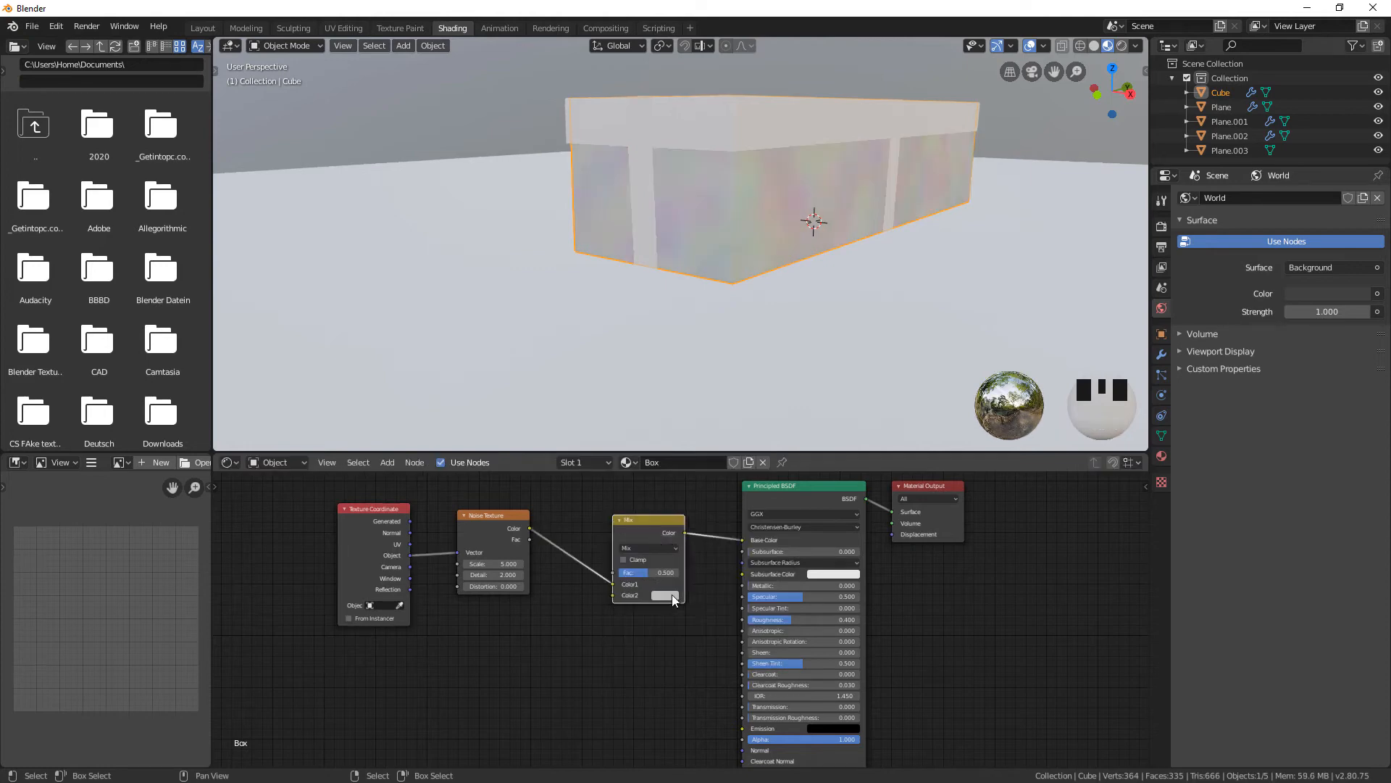
drag(613, 584, 614, 572)
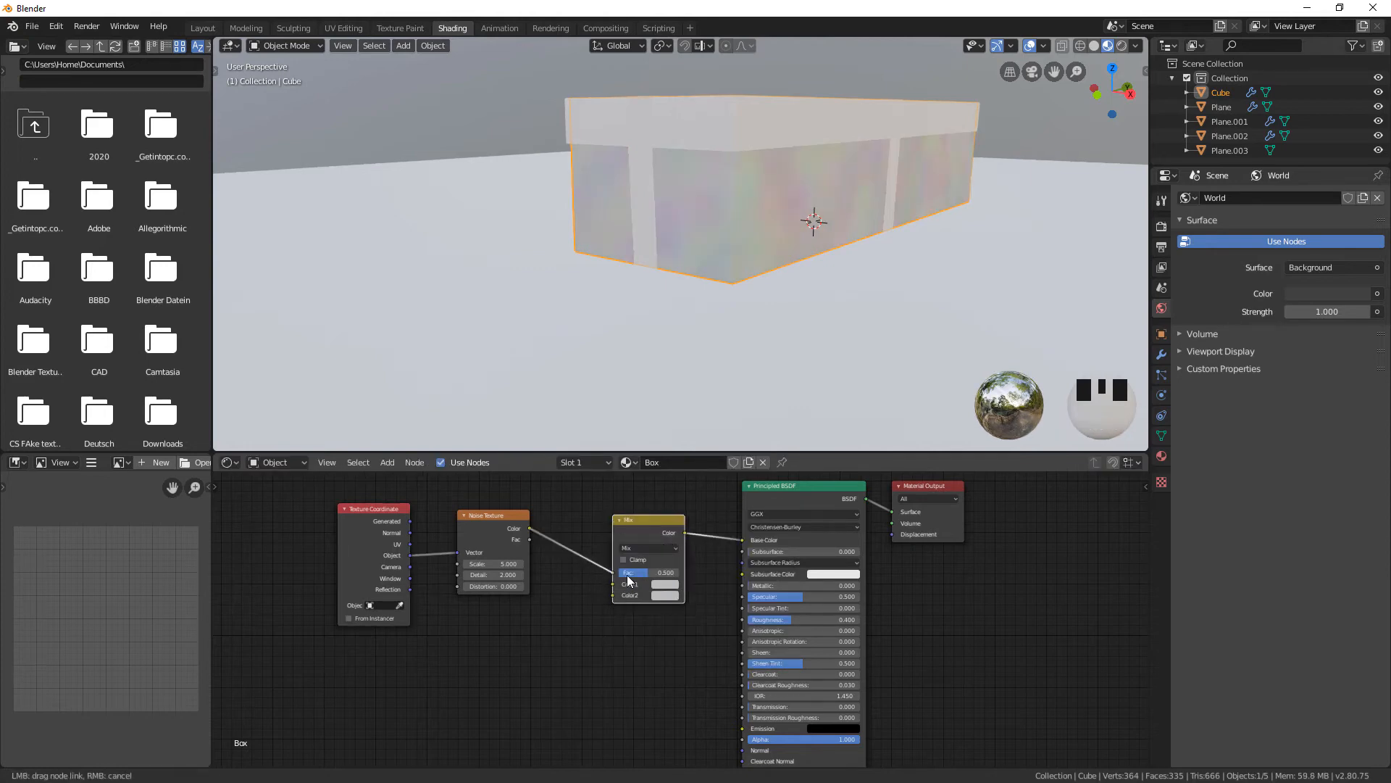
Set the Mix node's Color1 to a deep dark blue and Color2 to a lighter blue
scroll(696, 568, up, 2)
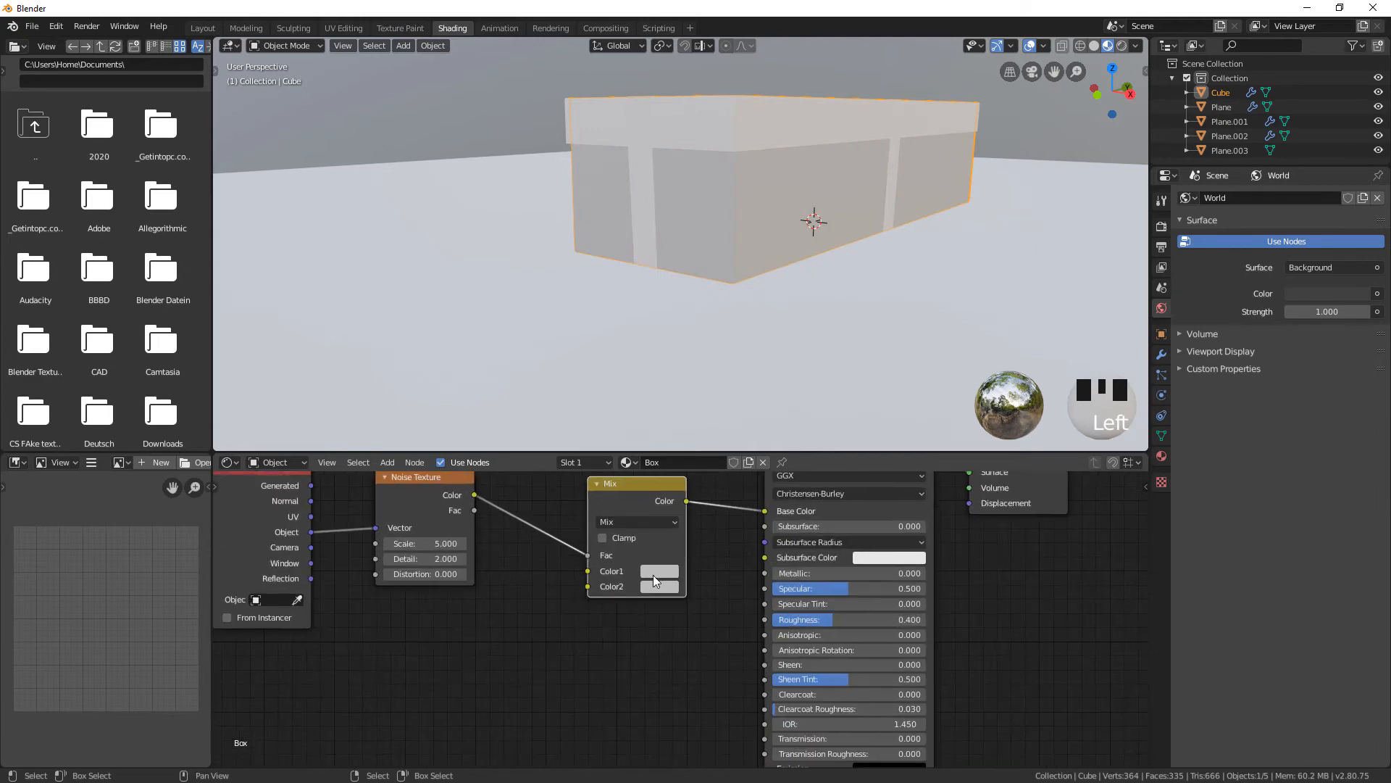
click(653, 576)
drag(708, 426, 736, 395)
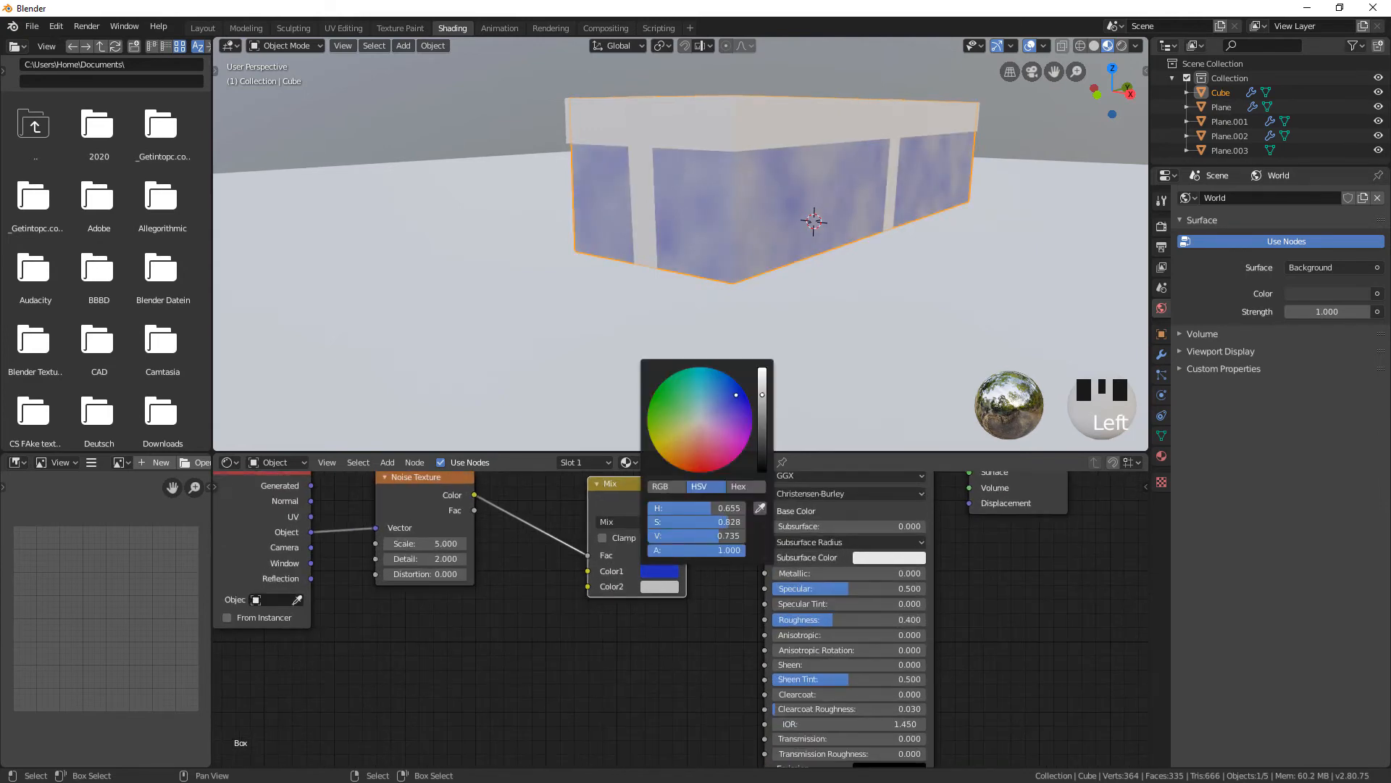
click(657, 587)
drag(737, 456, 716, 401)
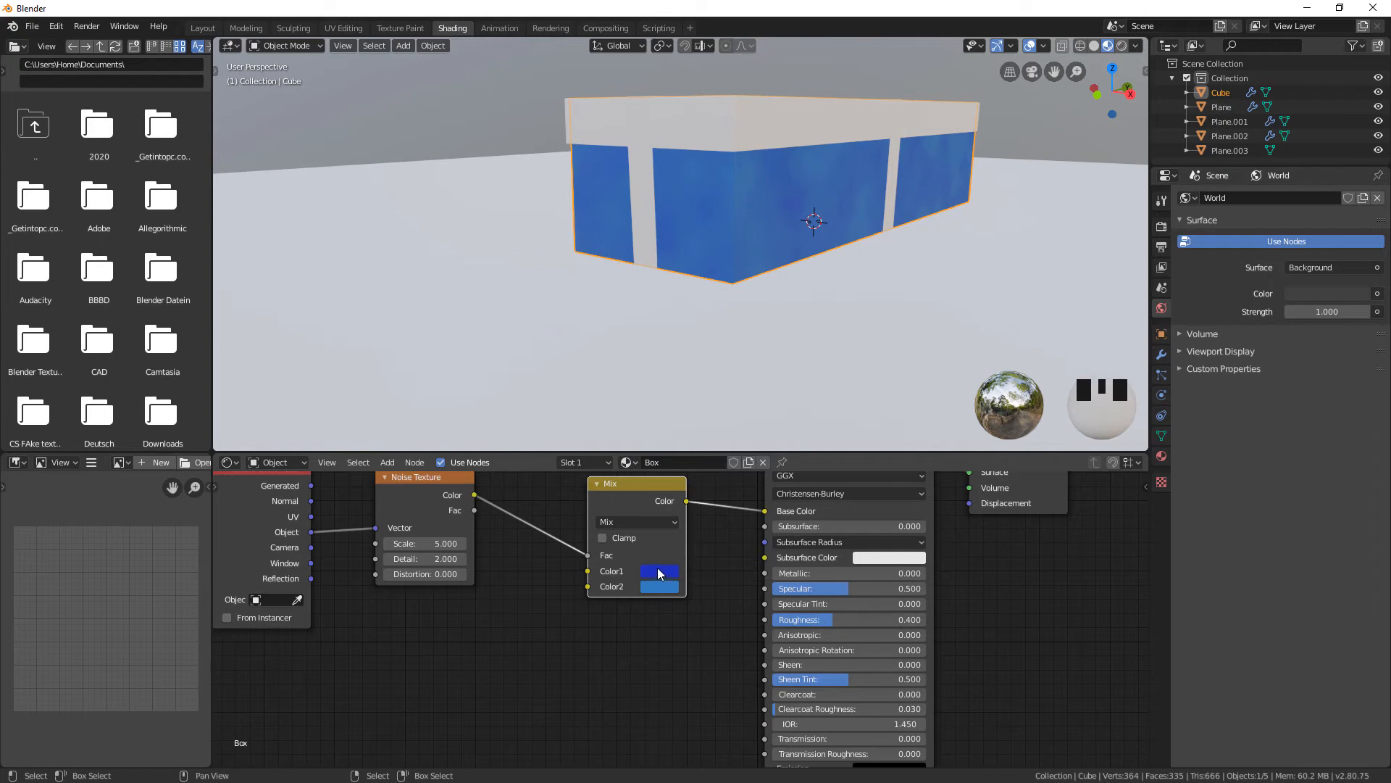
click(659, 571)
scroll(737, 397, down, 2)
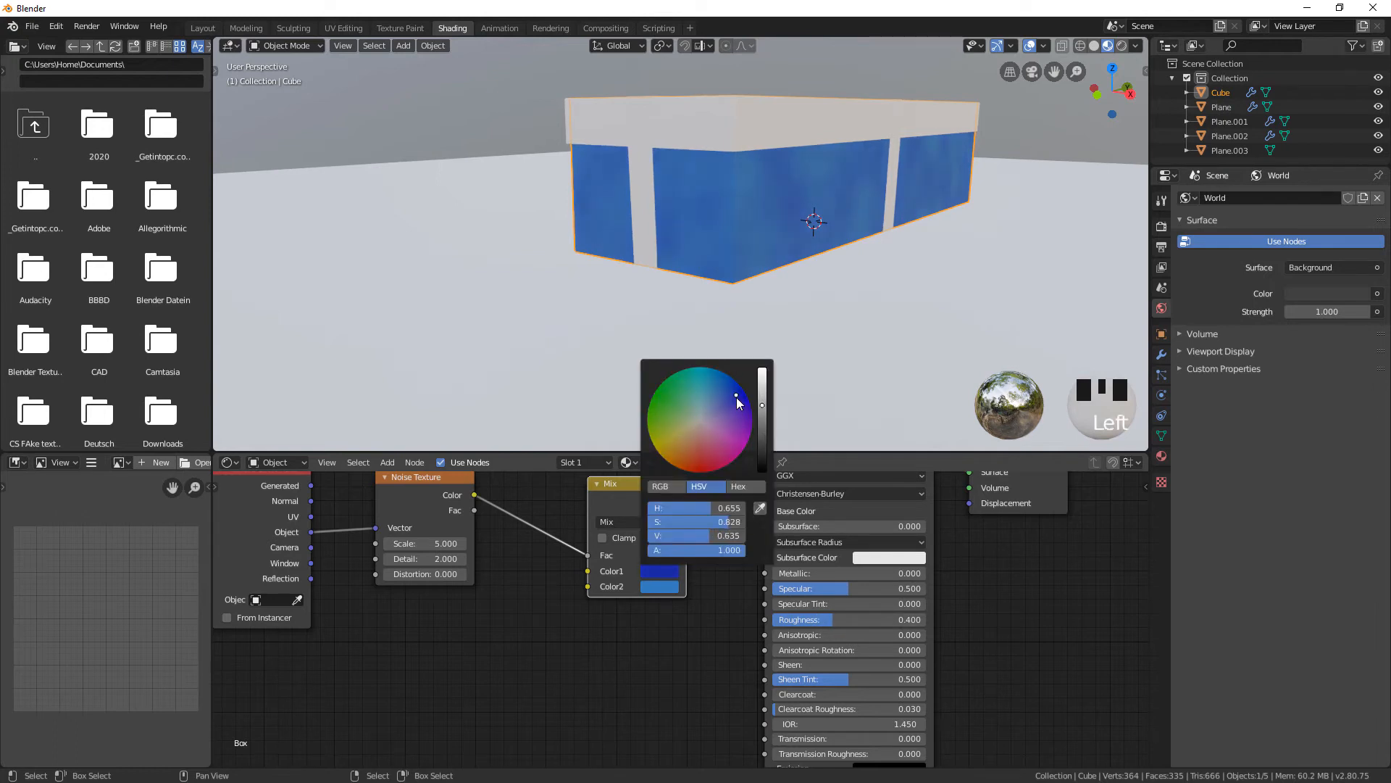
drag(739, 396, 741, 395)
Set the Noise Texture's Detail to 16 and its Scale to 10
drag(427, 559, 456, 559)
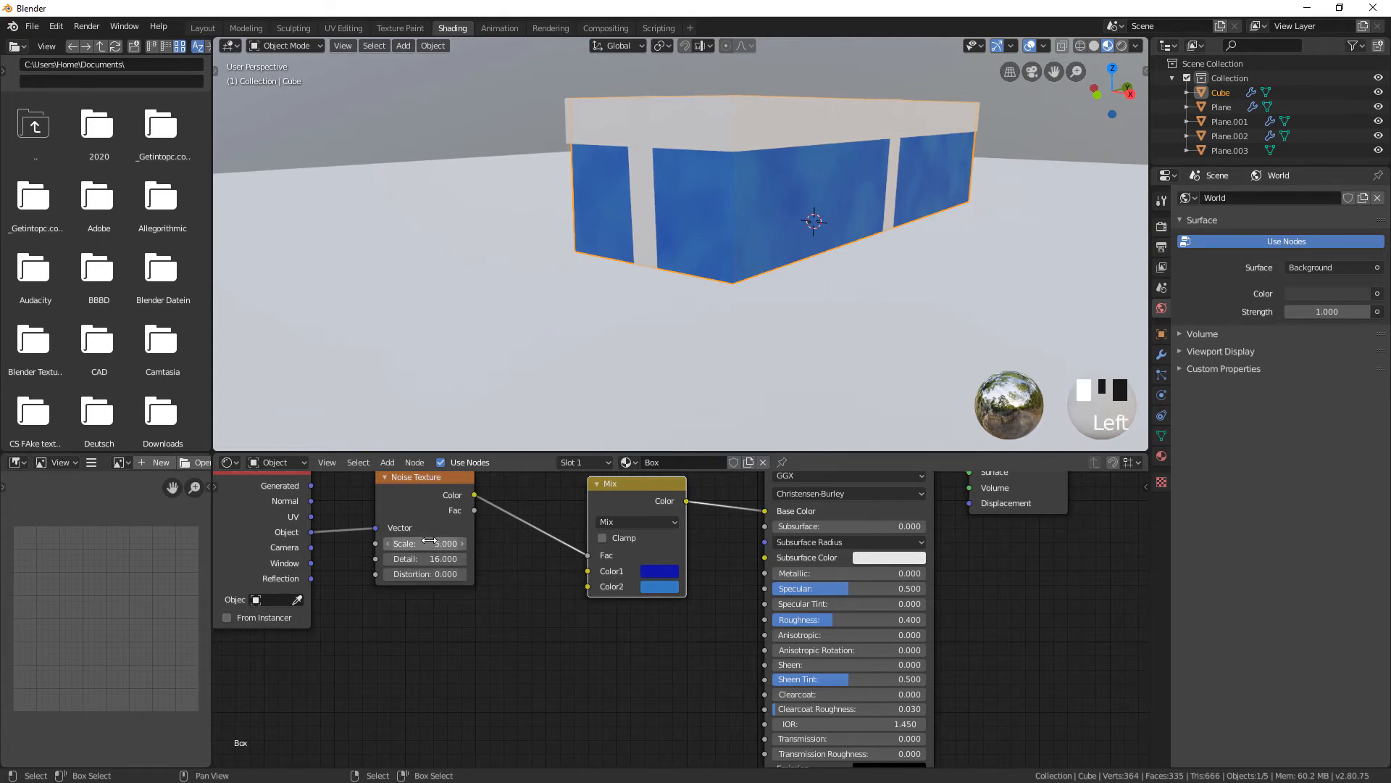
scroll(430, 542, up, 2)
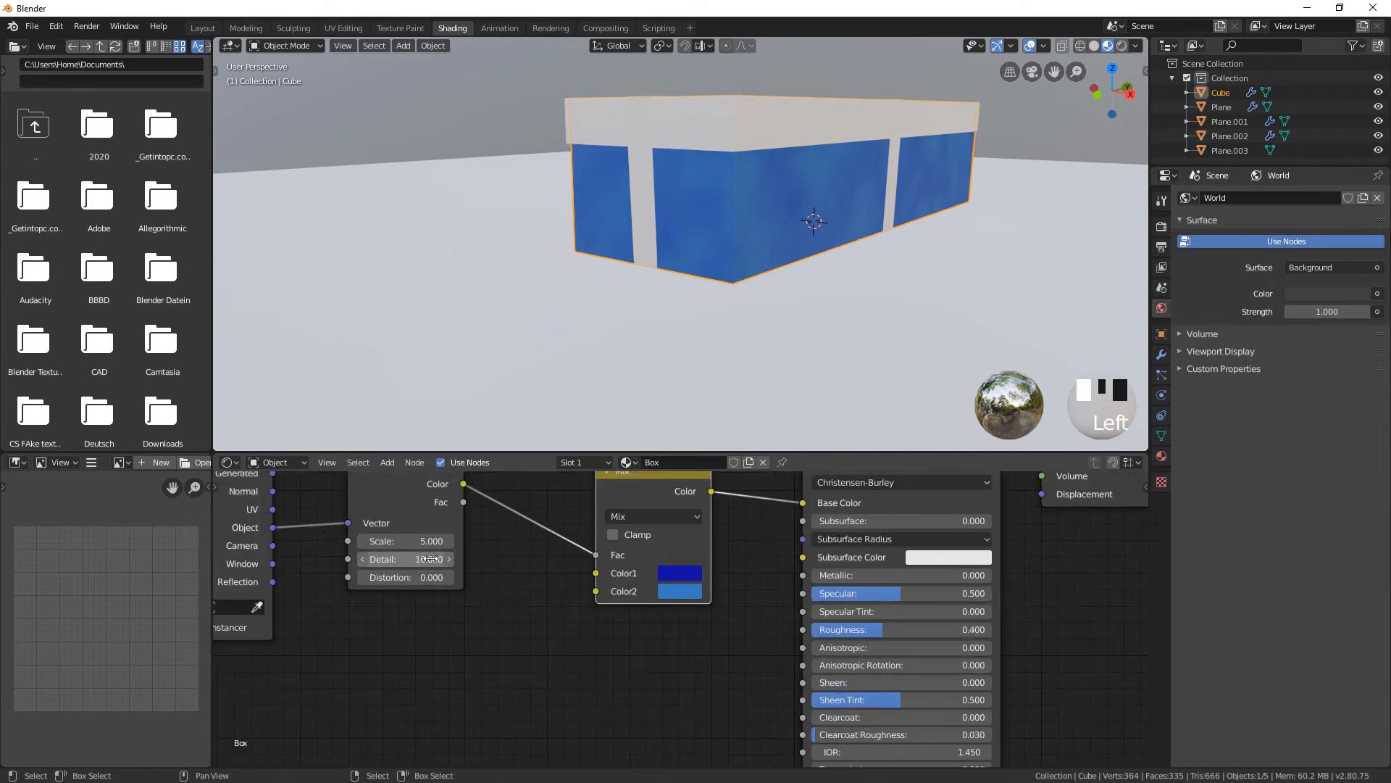
click(430, 543)
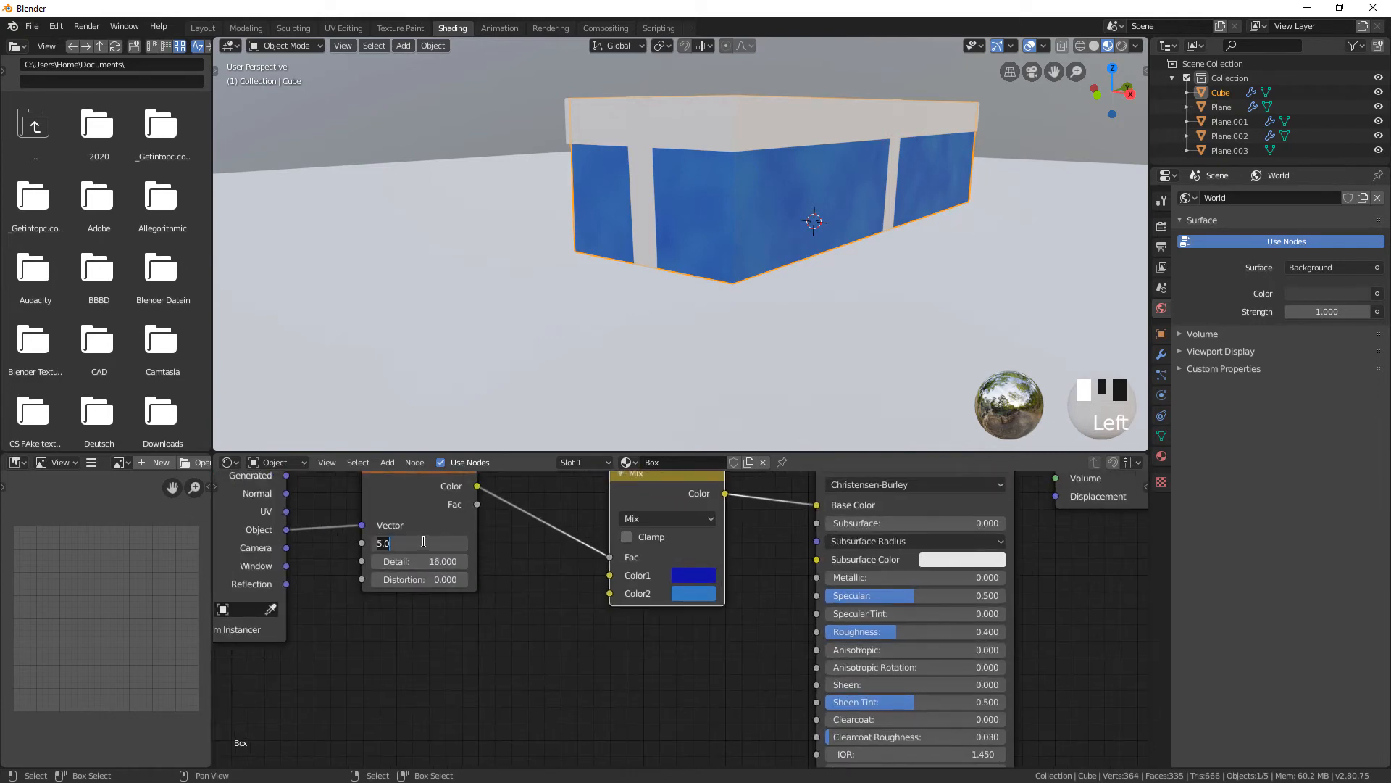
text(10)
key(Return)
Try Scale values of 20 and 50 on the Noise Texture
click(428, 541)
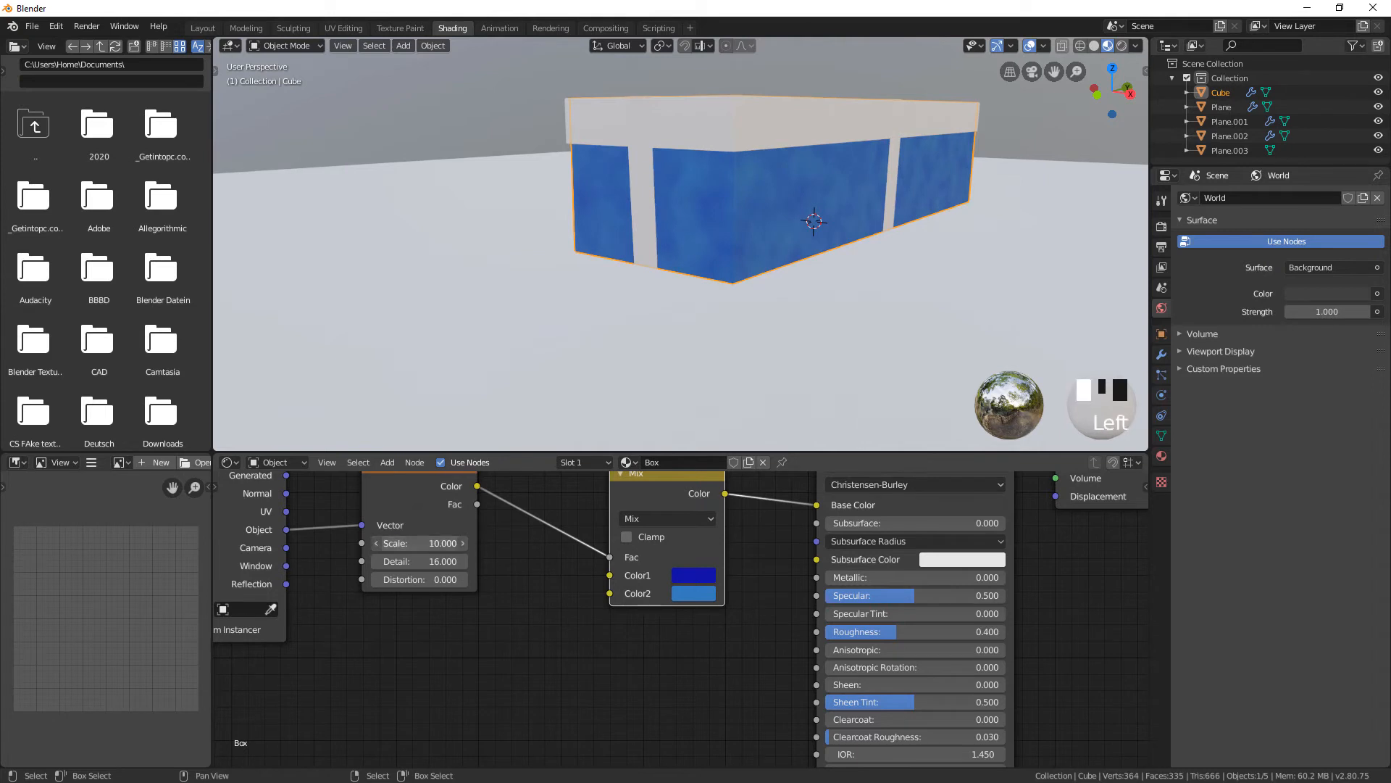
click(434, 556)
click(433, 543)
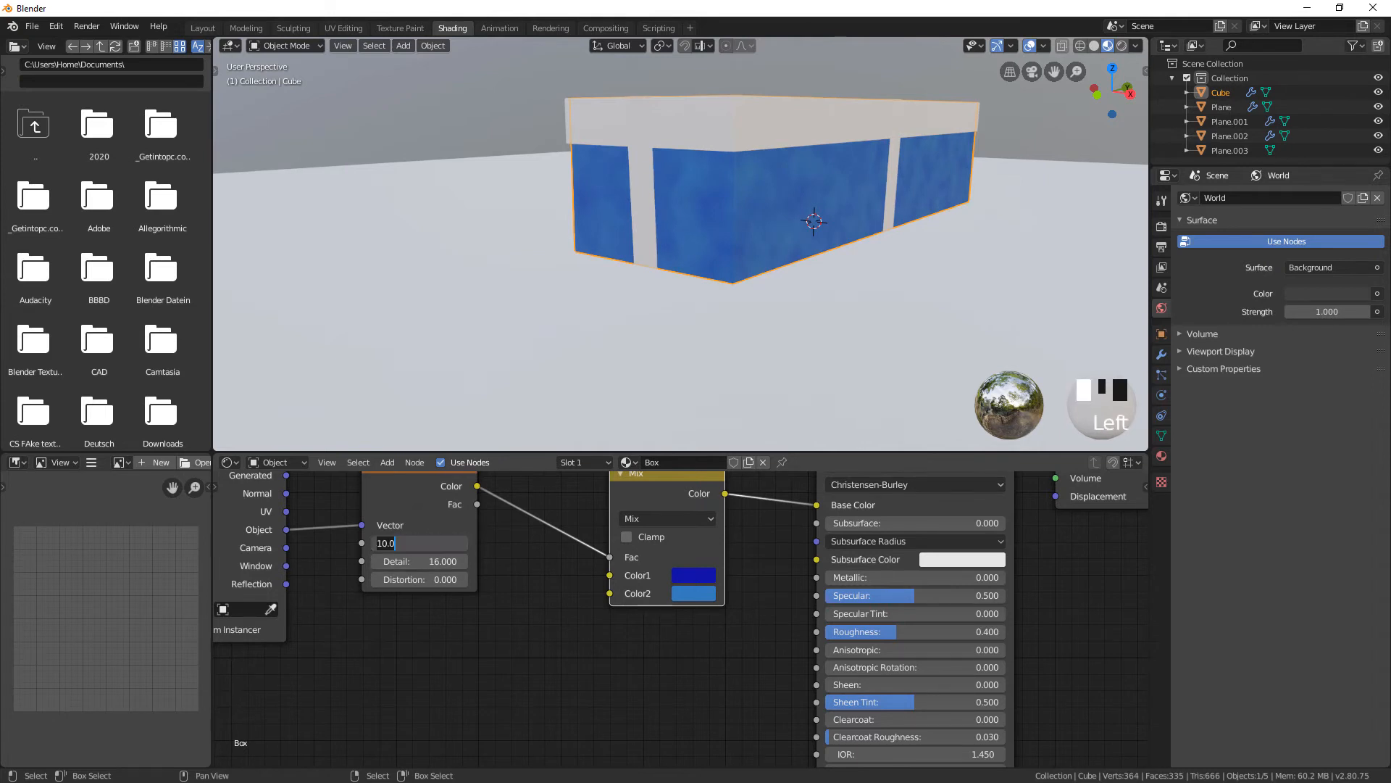
text(20)
key(Return)
click(434, 543)
text(50)
key(Return)
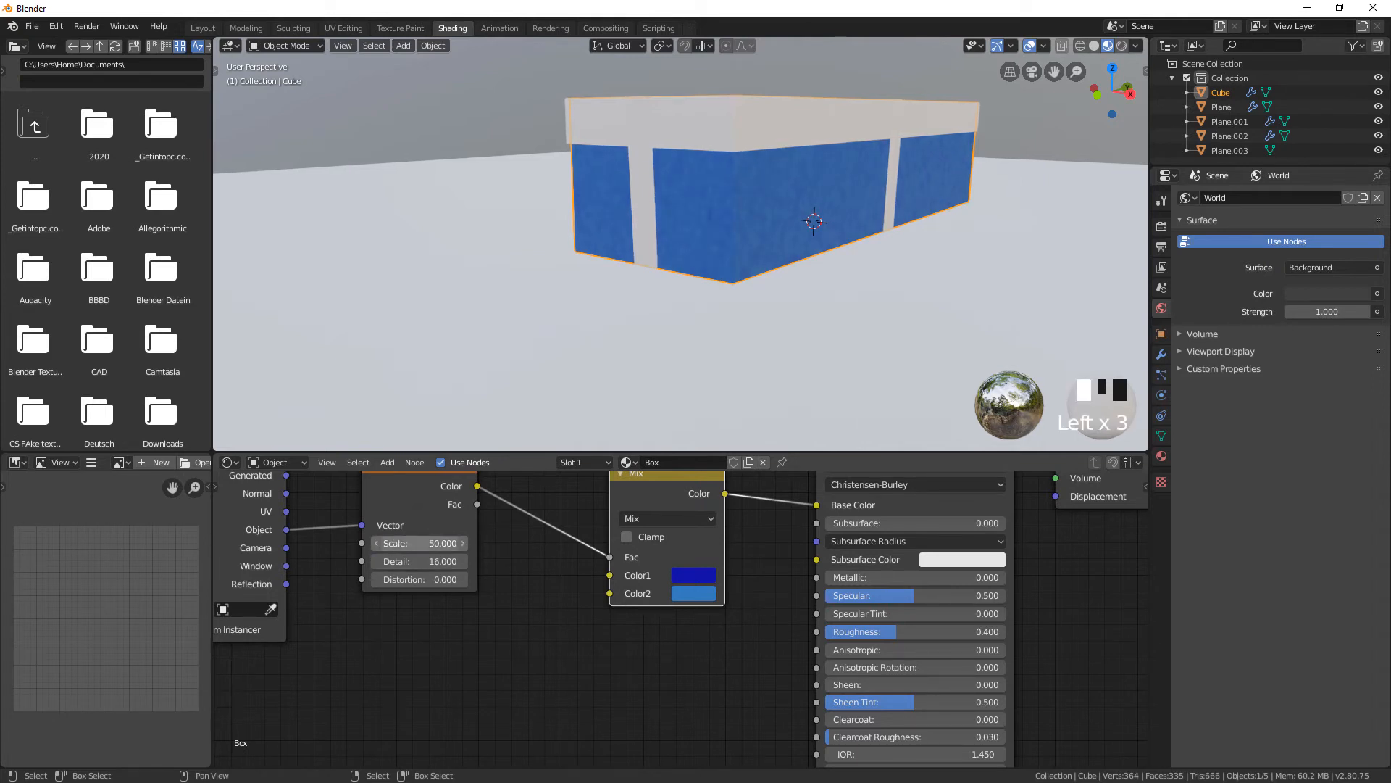
Try lower Noise Texture Scale values of 12, 10 and 15
middle_drag(957, 206, 801, 226)
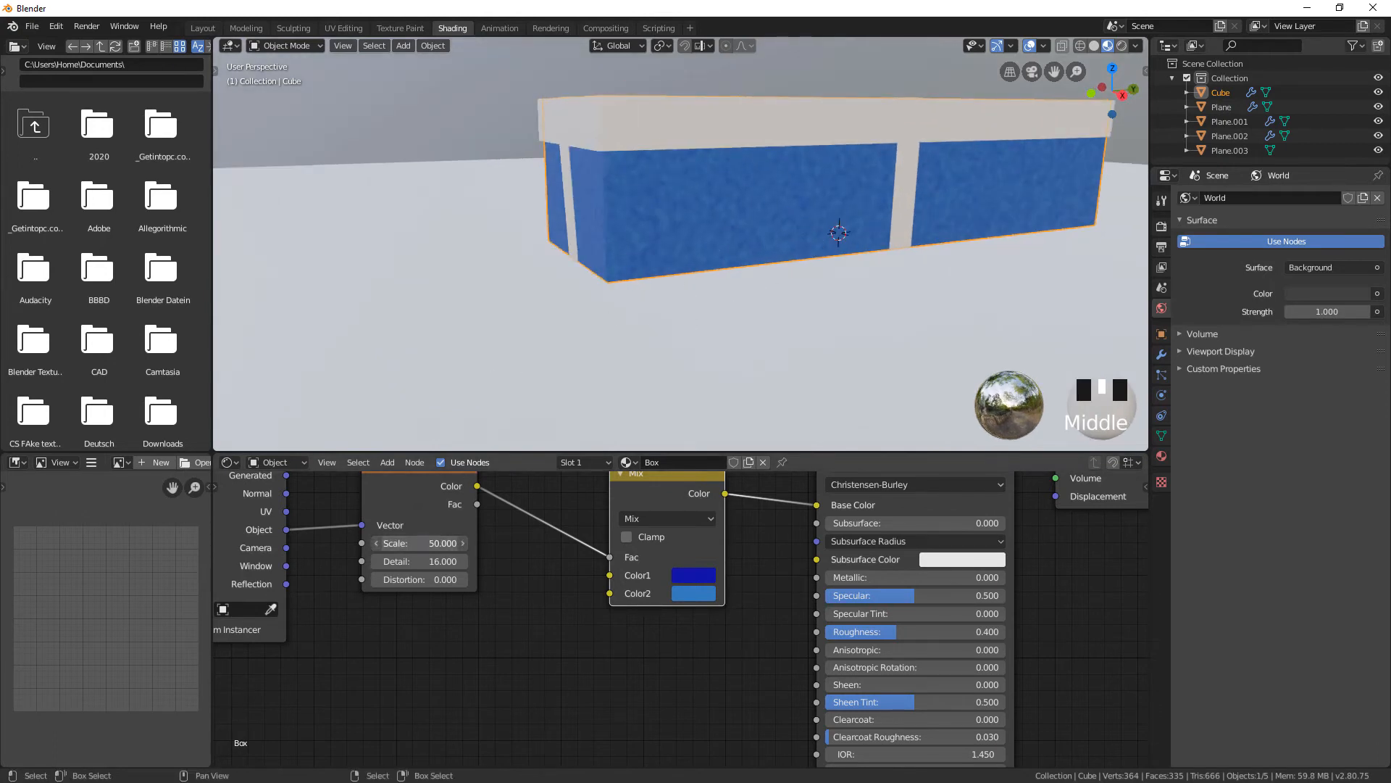
click(428, 543)
text(12)
click(429, 534)
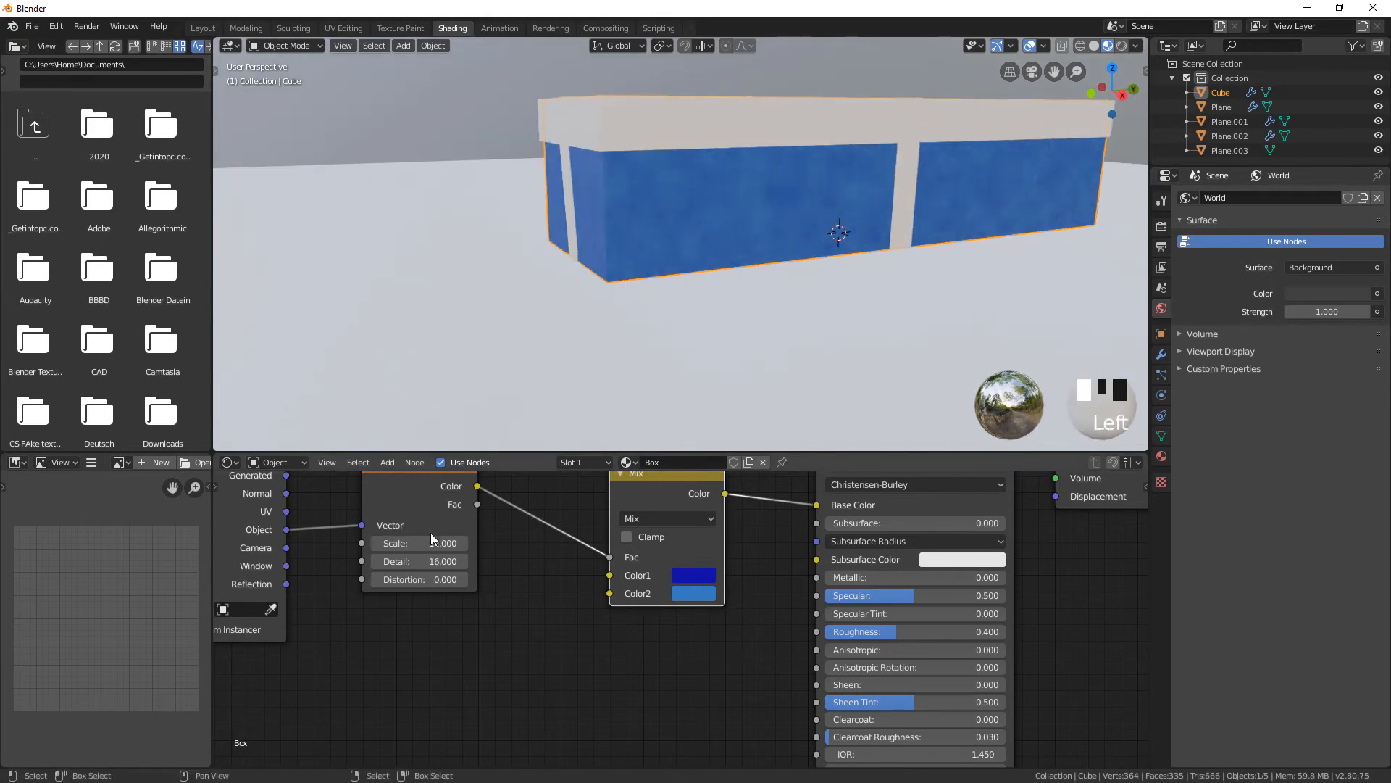
click(431, 535)
drag(422, 543, 408, 543)
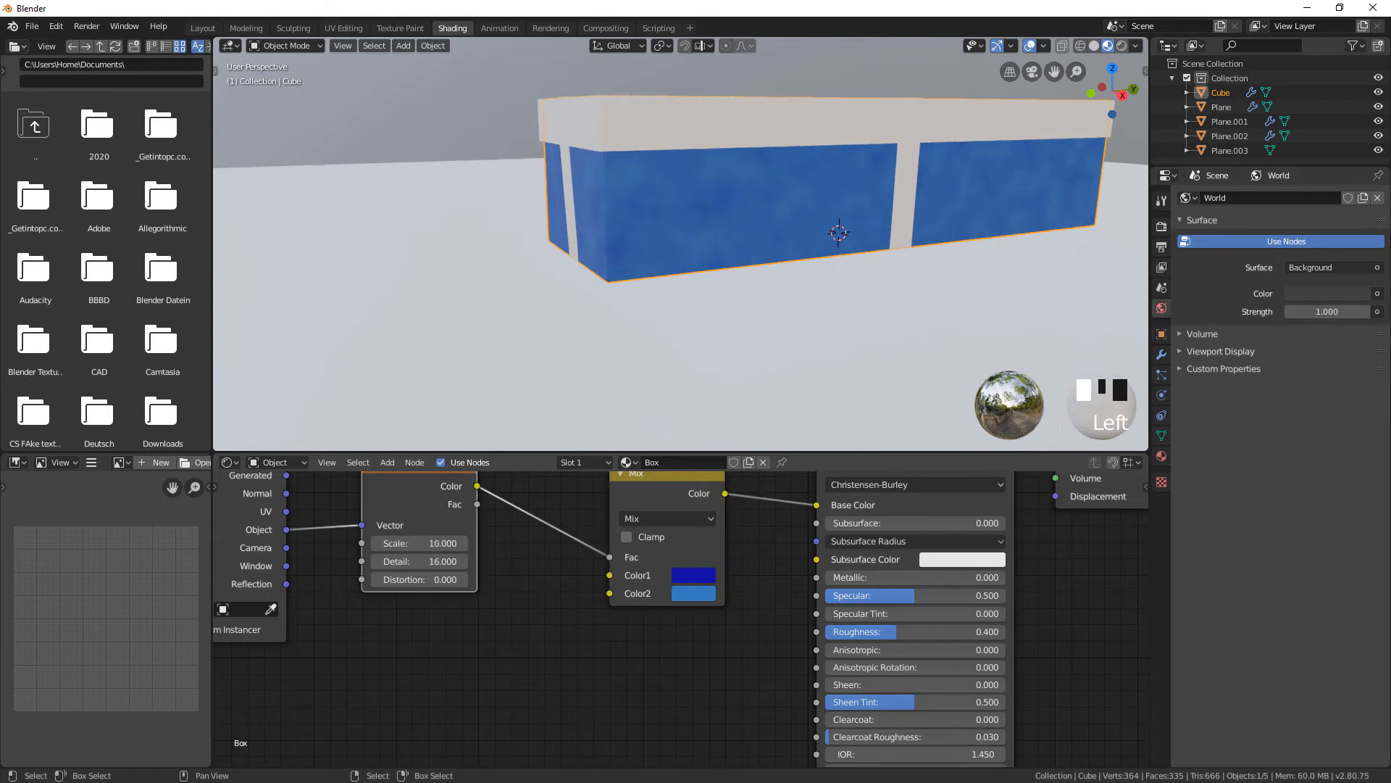
click(419, 542)
text(15)
key(Return)
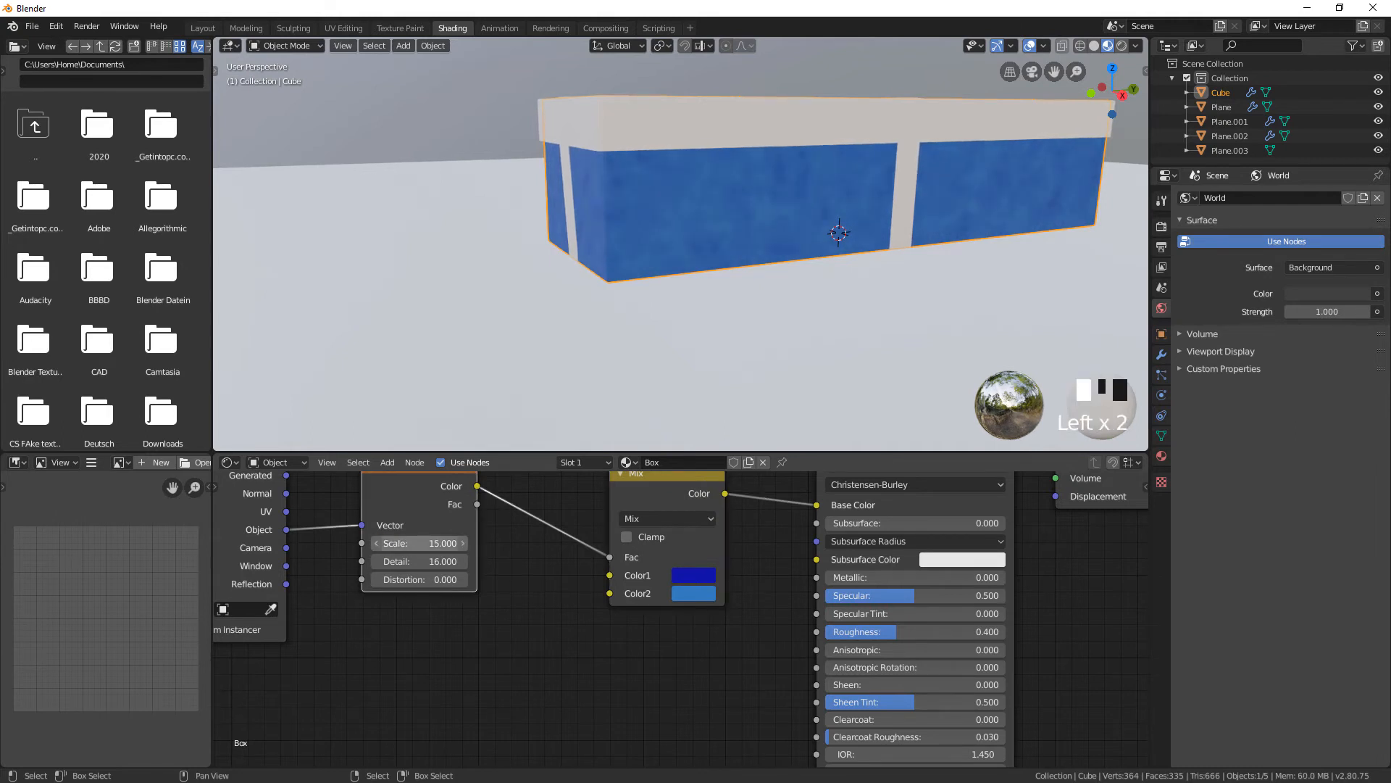
Fine-tune the Noise Texture's Scale, trying 12 and settling on 13
click(418, 543)
text(12)
key(Return)
middle_drag(750, 209, 804, 208)
click(399, 544)
text(13)
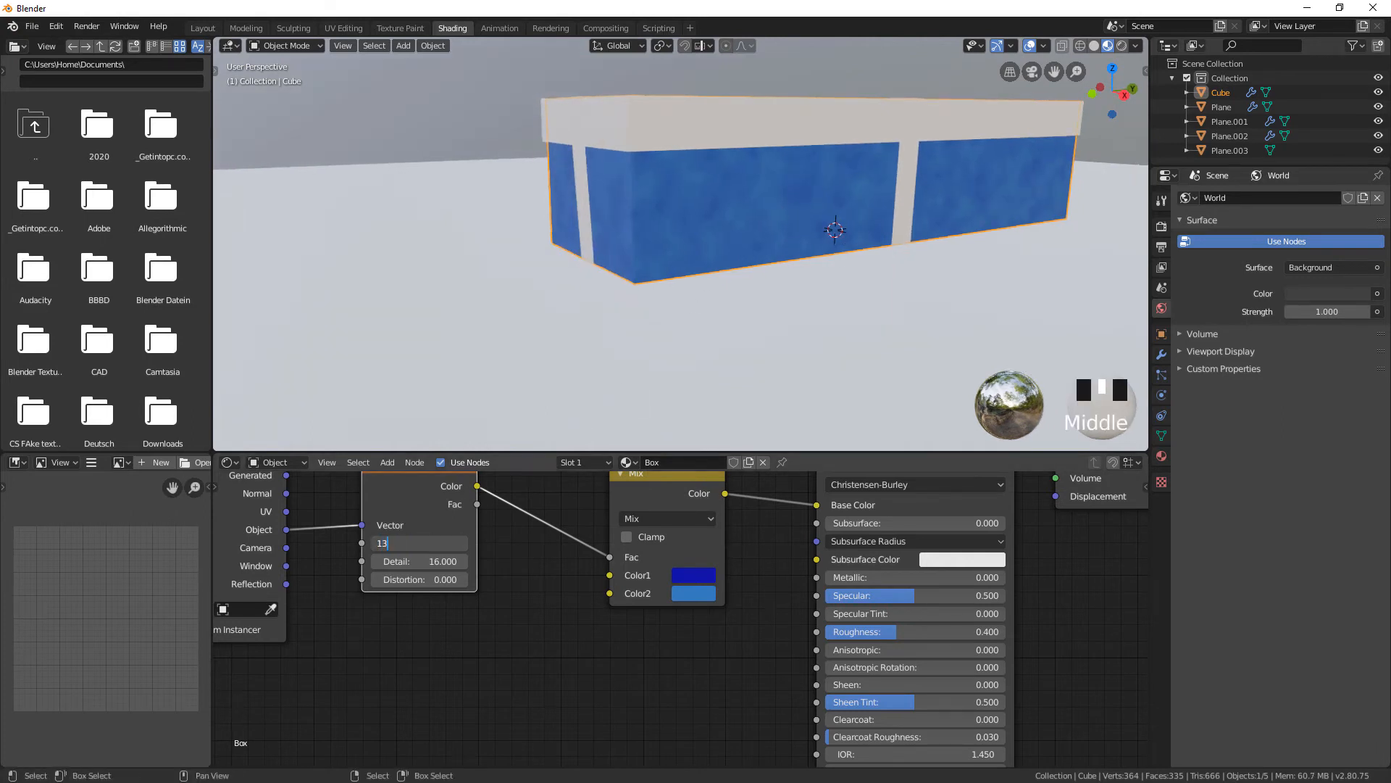
key(Return)
Select the gift box lid and assign the existing Box material to it
middle_drag(828, 162, 710, 142)
right_click(712, 147)
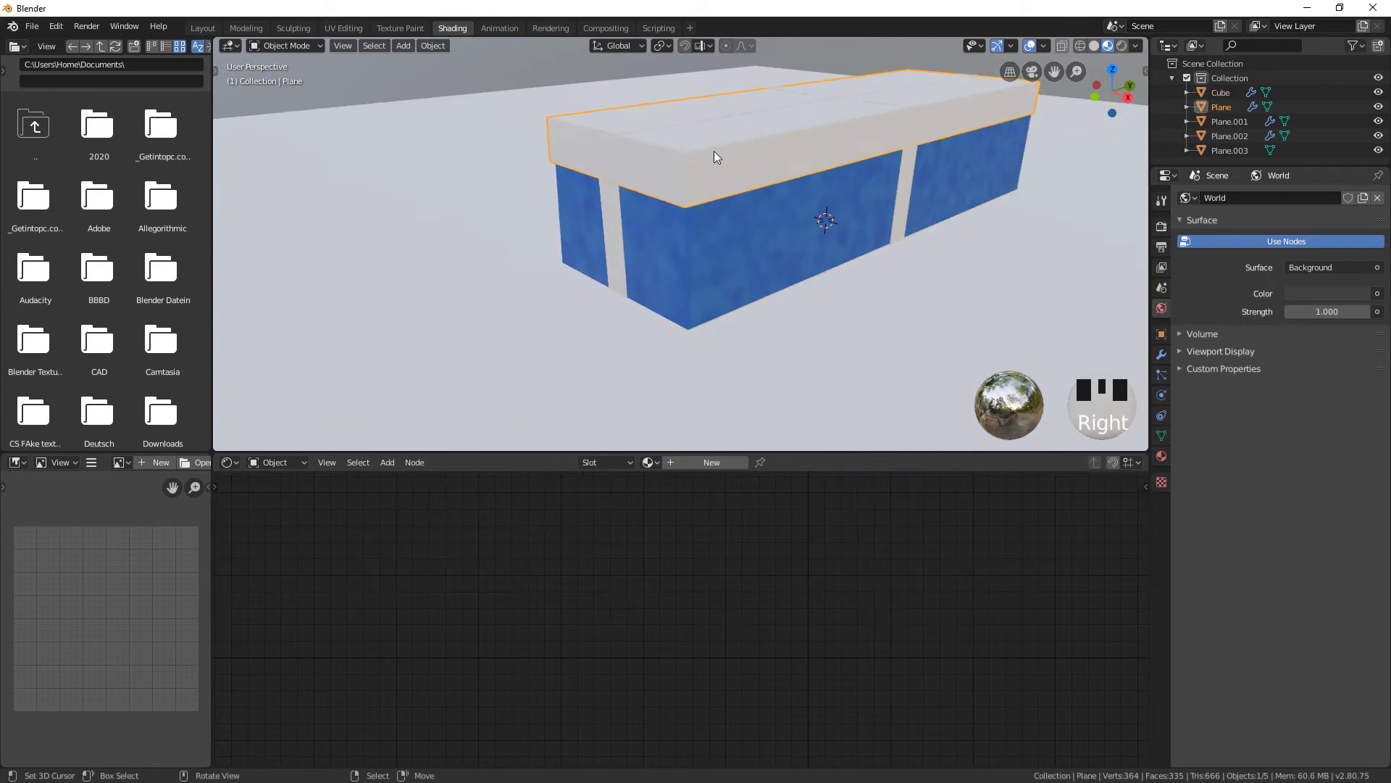
click(647, 463)
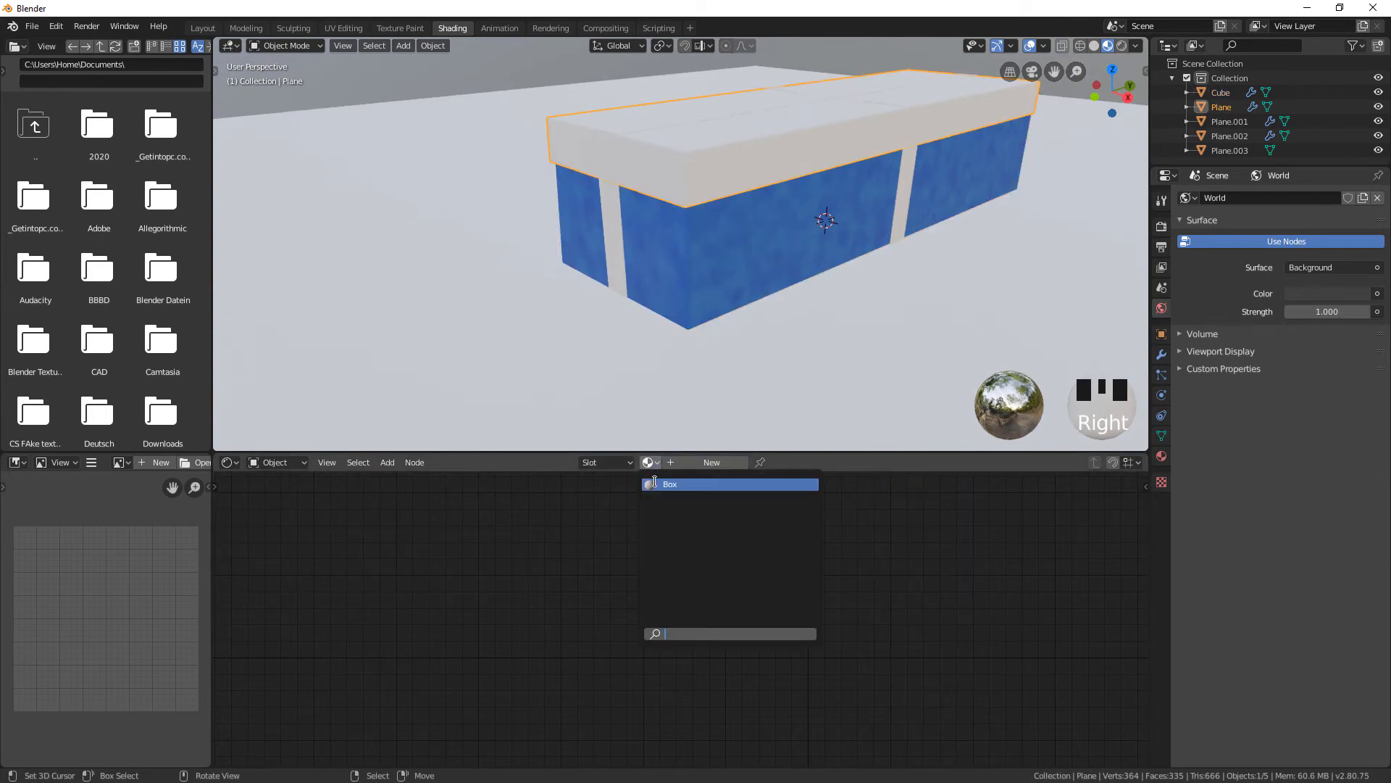
click(656, 484)
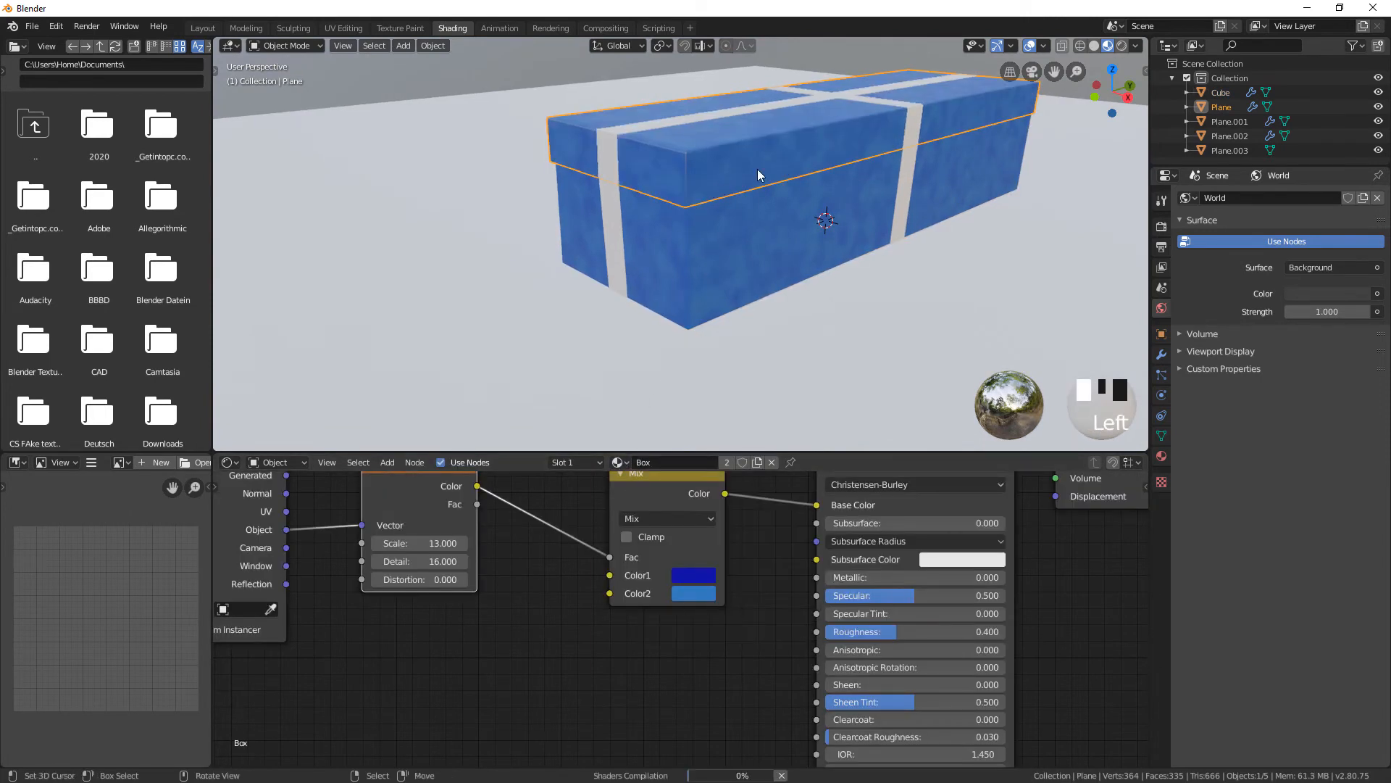
Add a second Noise Texture node and connect its Color output to the Principled BSDF's Normal input
middle_drag(797, 239, 804, 283)
scroll(758, 531, down, 1)
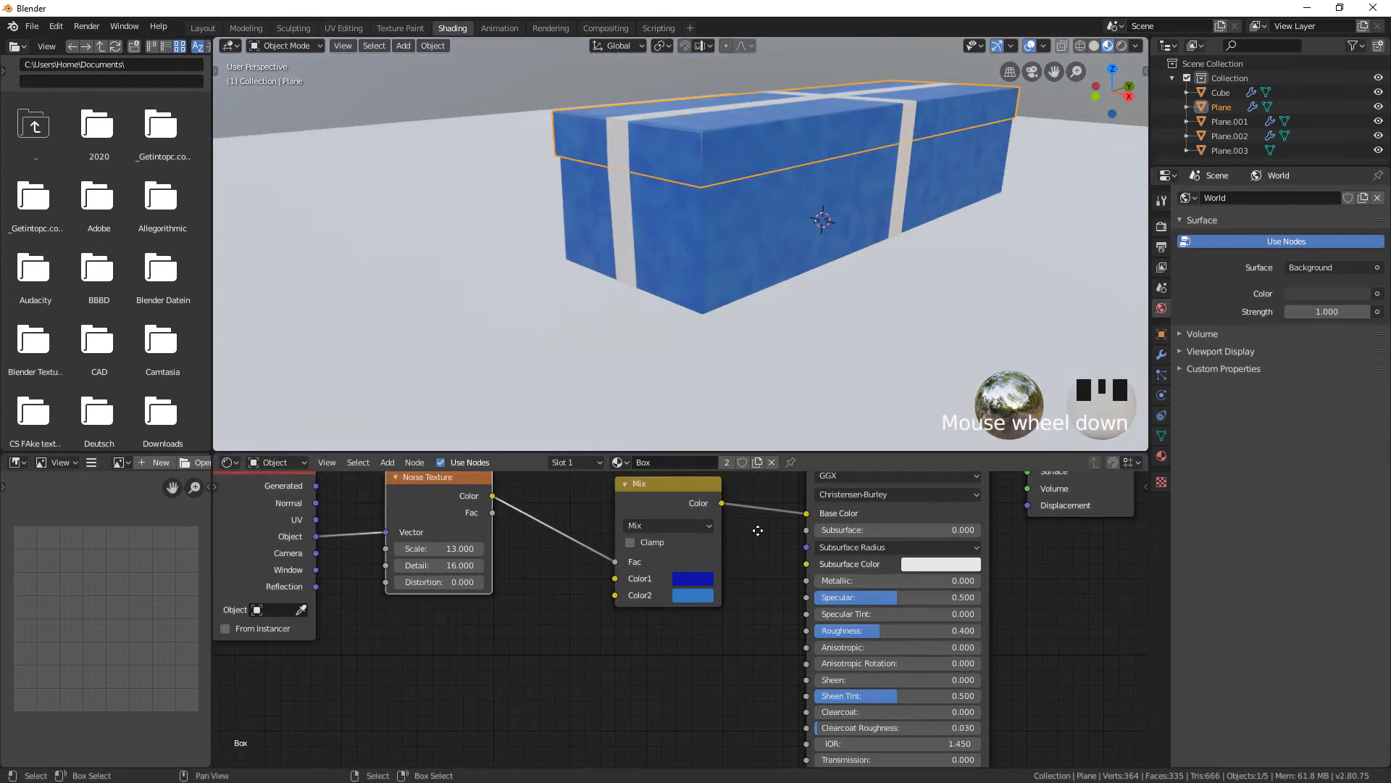
middle_drag(758, 530, 707, 480)
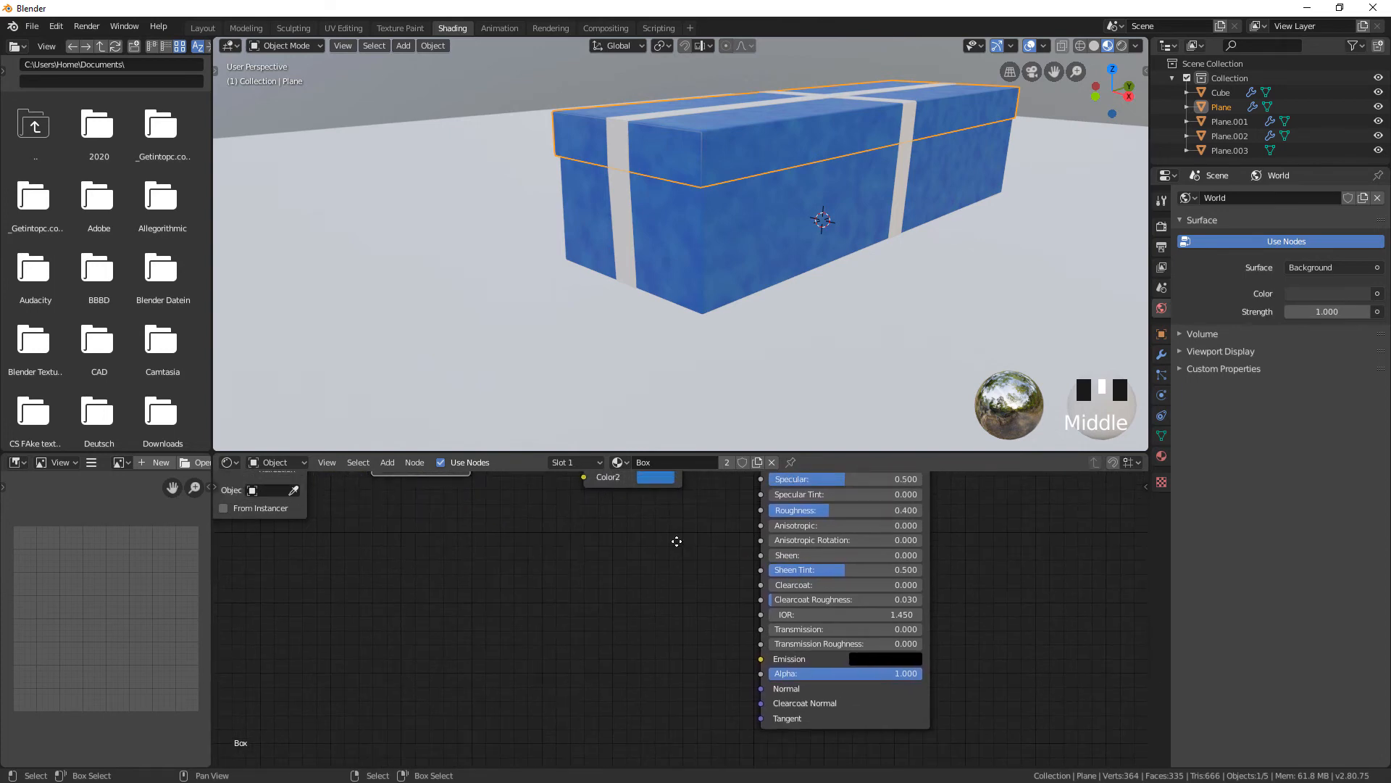
middle_drag(676, 541, 673, 518)
key(shift+a)
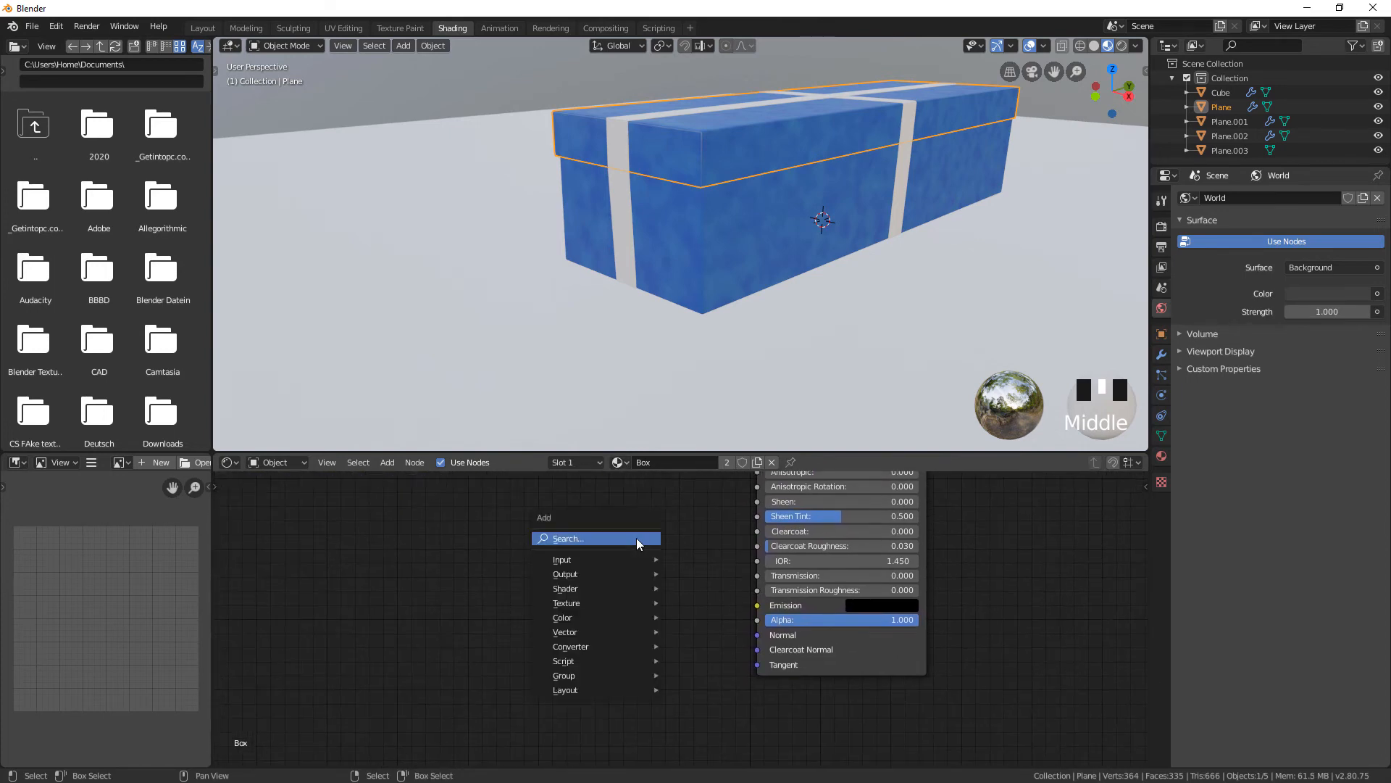
click(636, 537)
text(noise)
key(Return)
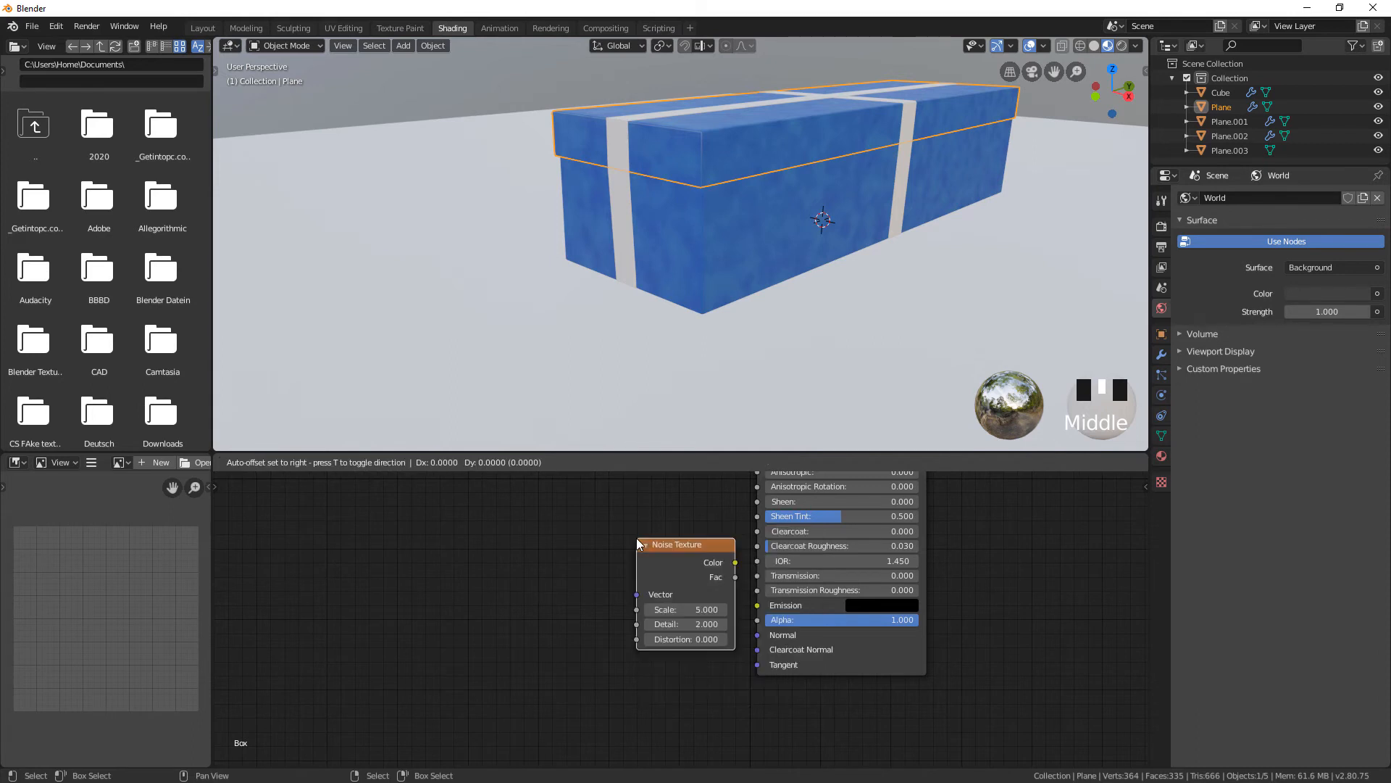
click(465, 489)
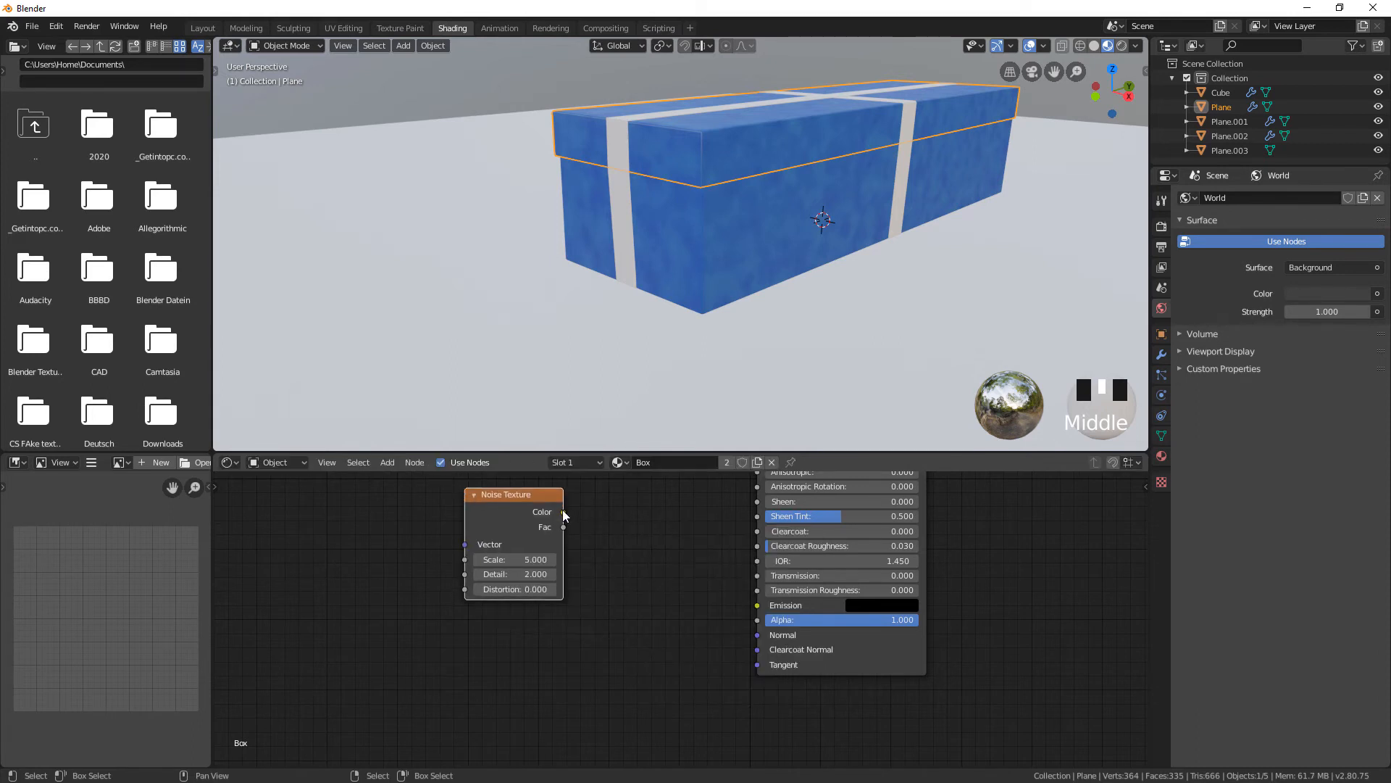
mouse_move(563, 512)
mouse_down()
mouse_move(735, 636)
mouse_move(757, 635)
mouse_up()
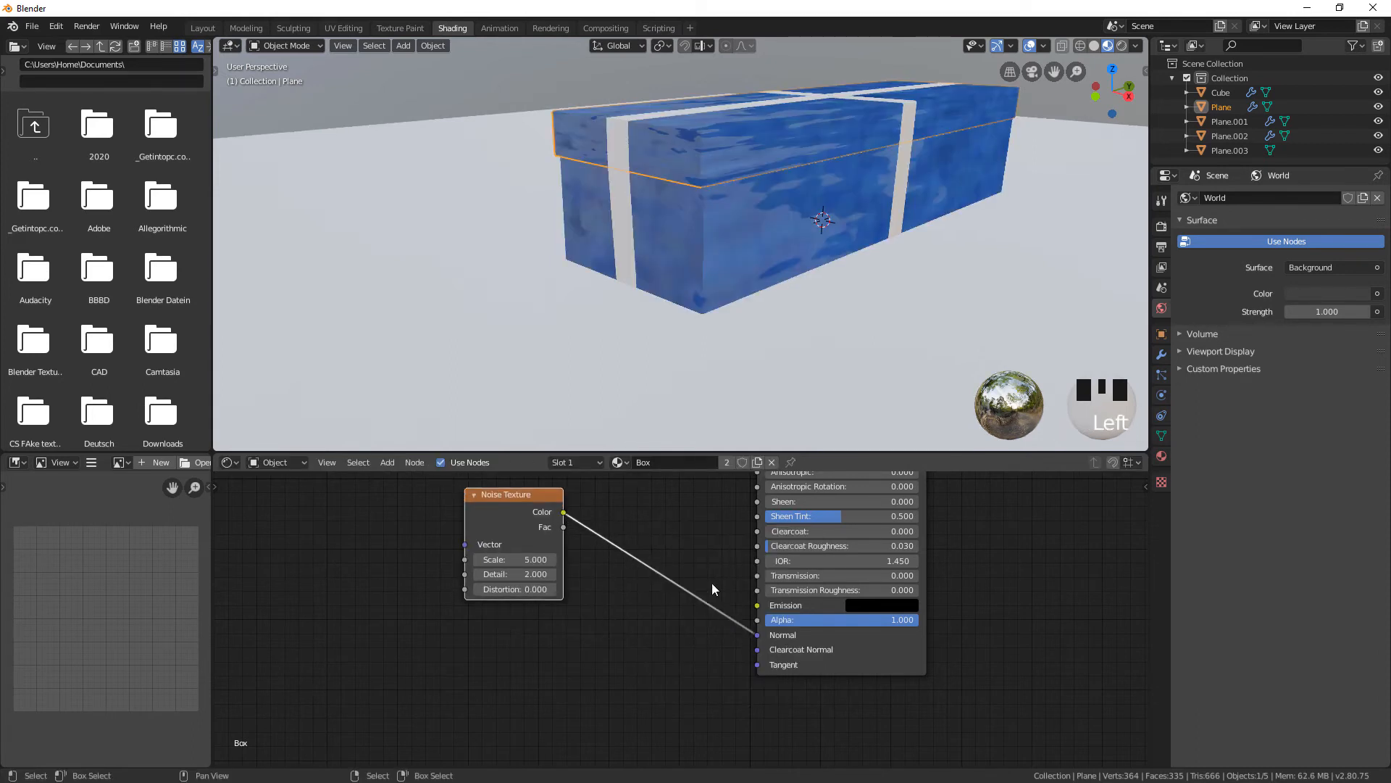
Insert a Normal Map node into the link between the second Noise Texture and the Principled BSDF's Normal input
key(shift+a)
text(i)
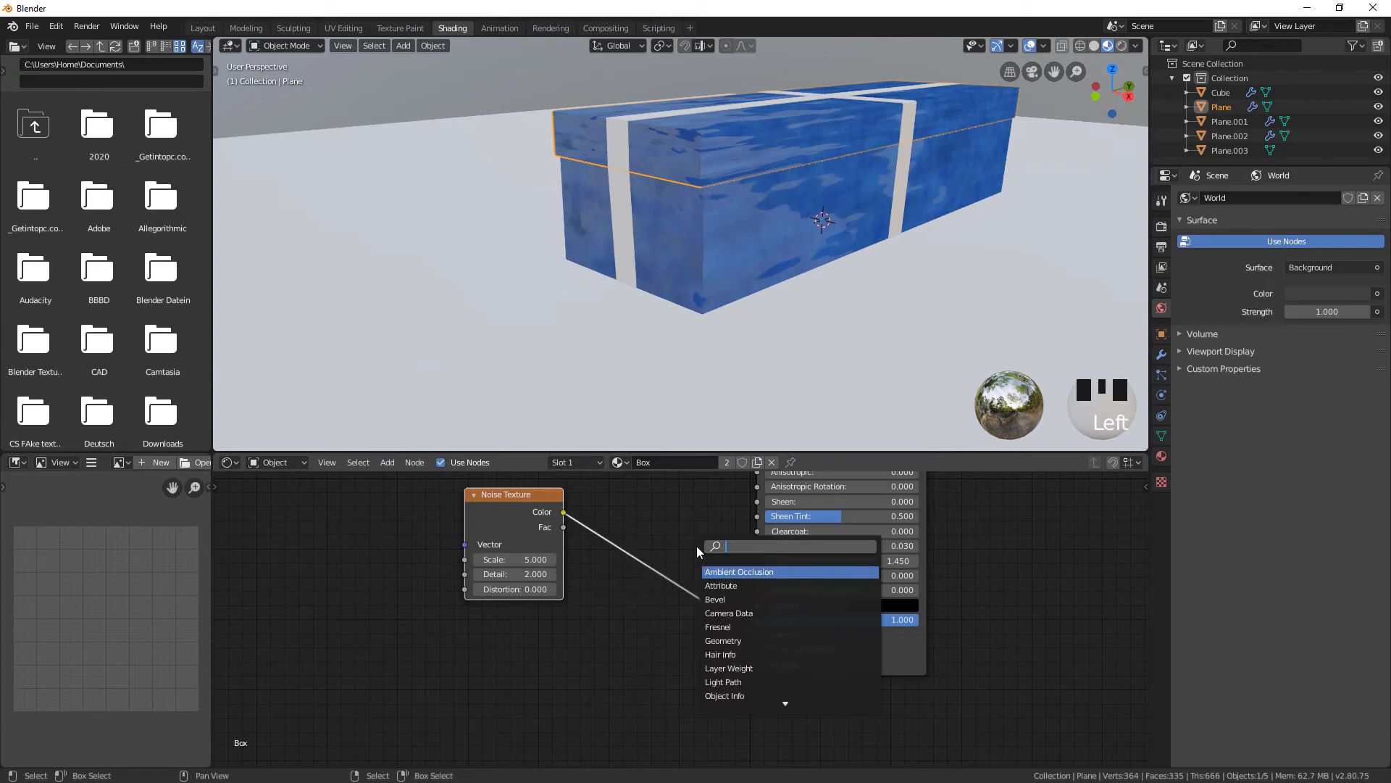
text(normal)
key(Down)
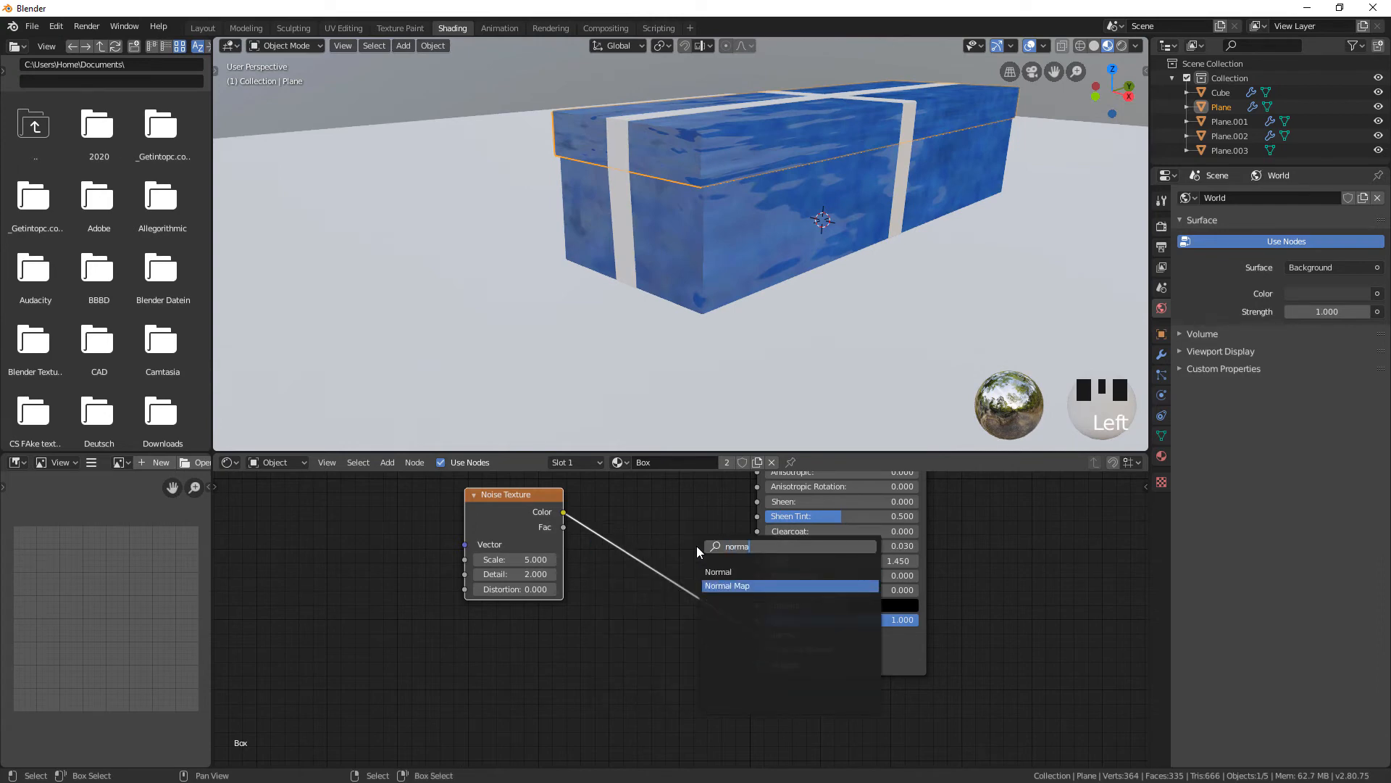
key(Return)
click(627, 523)
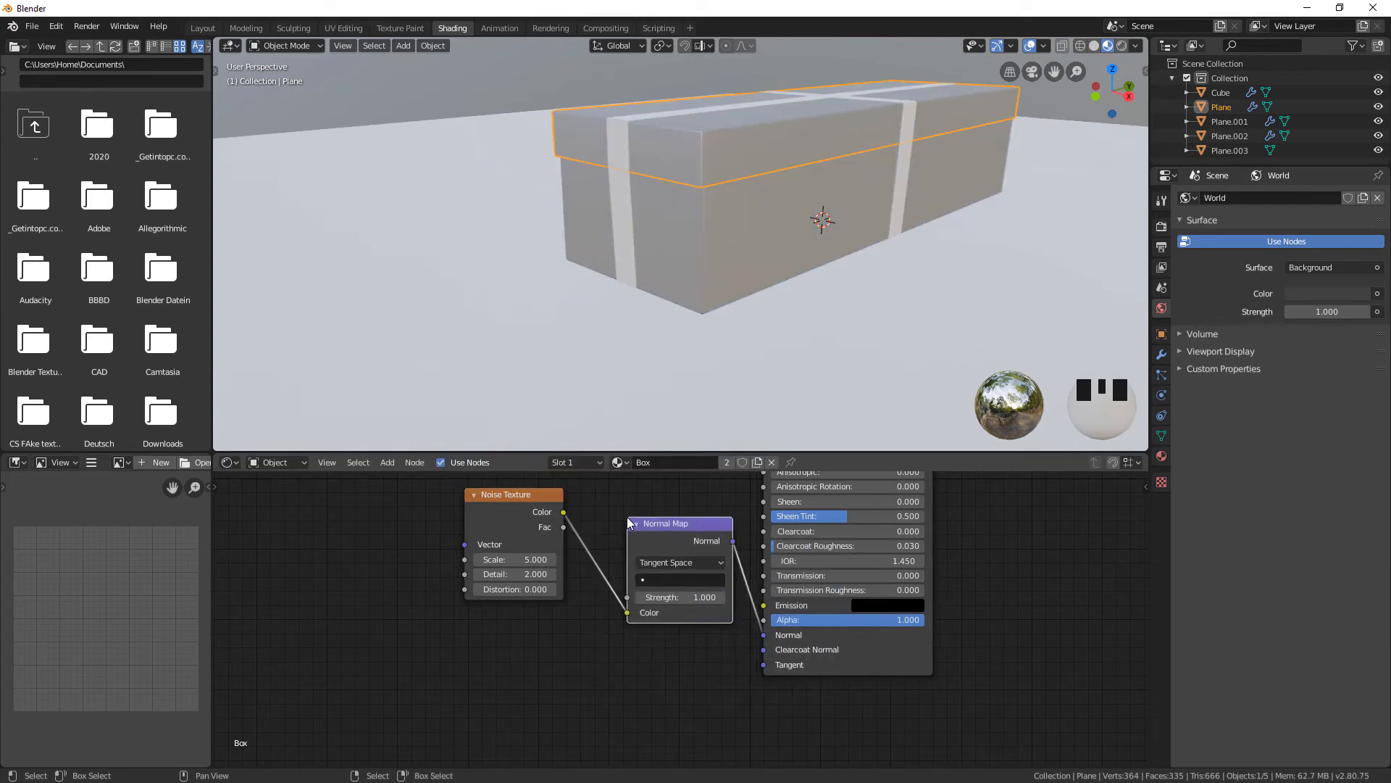
Set the Normal Map's Strength to 0.02
click(700, 598)
text(.)
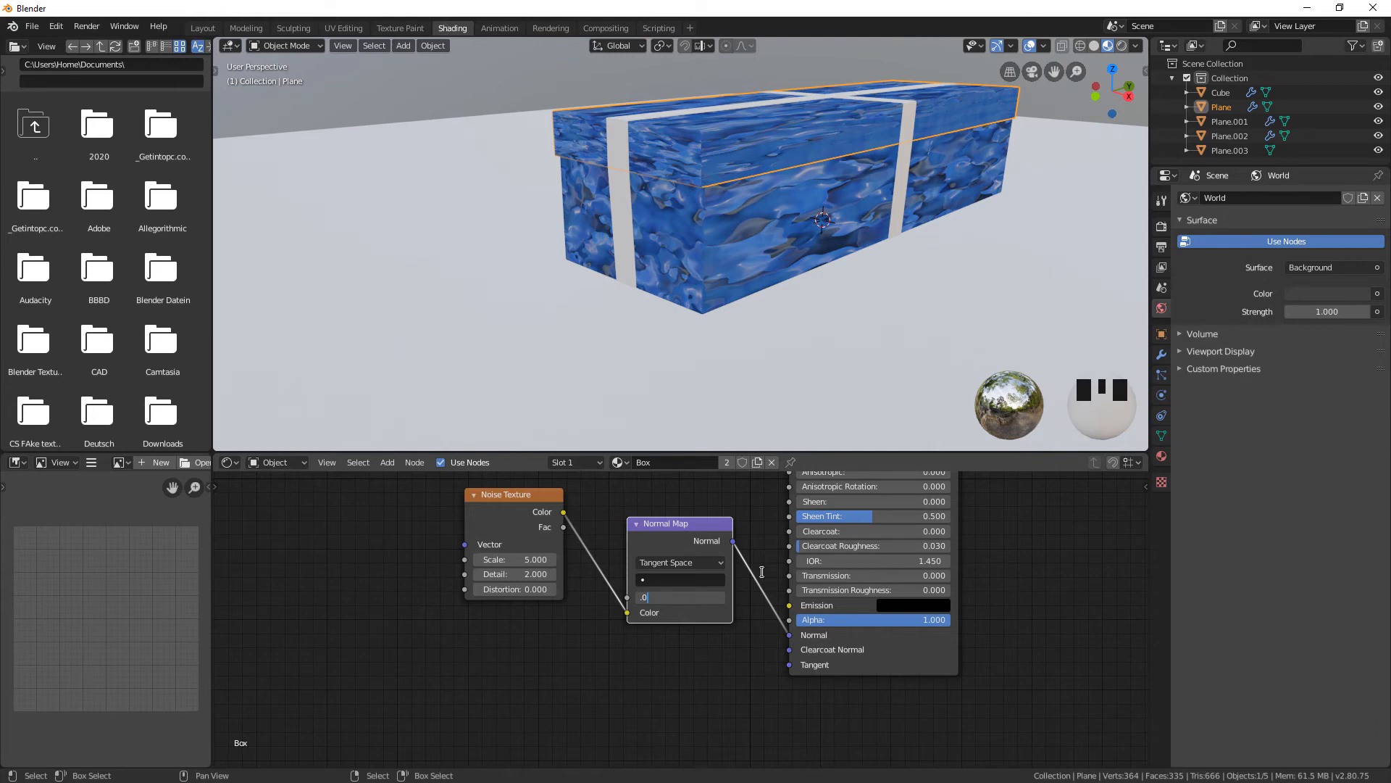
text(02)
key(Return)
Connect the Texture Coordinate's Object output to the second Noise Texture's Vector input
middle_drag(858, 158, 819, 123)
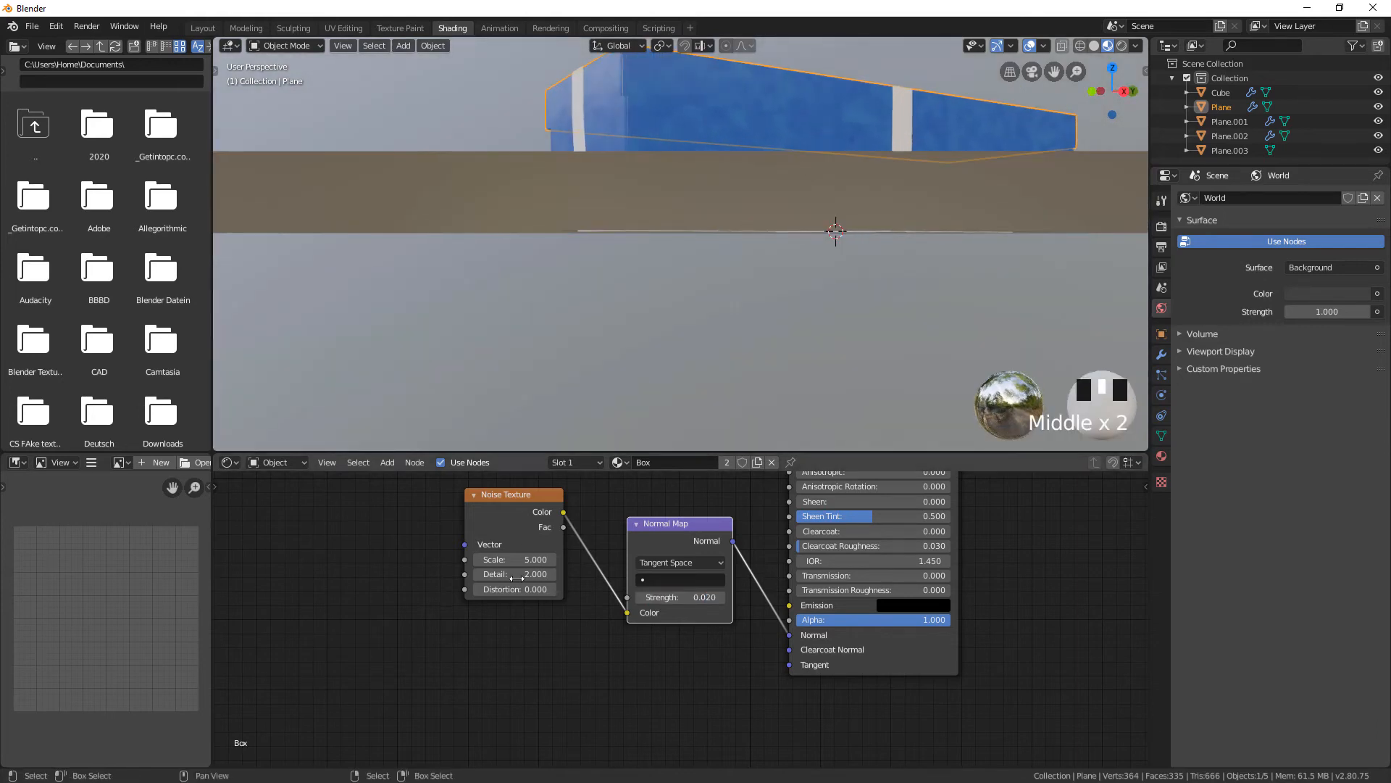
middle_drag(492, 535, 730, 702)
scroll(651, 646, down, 2)
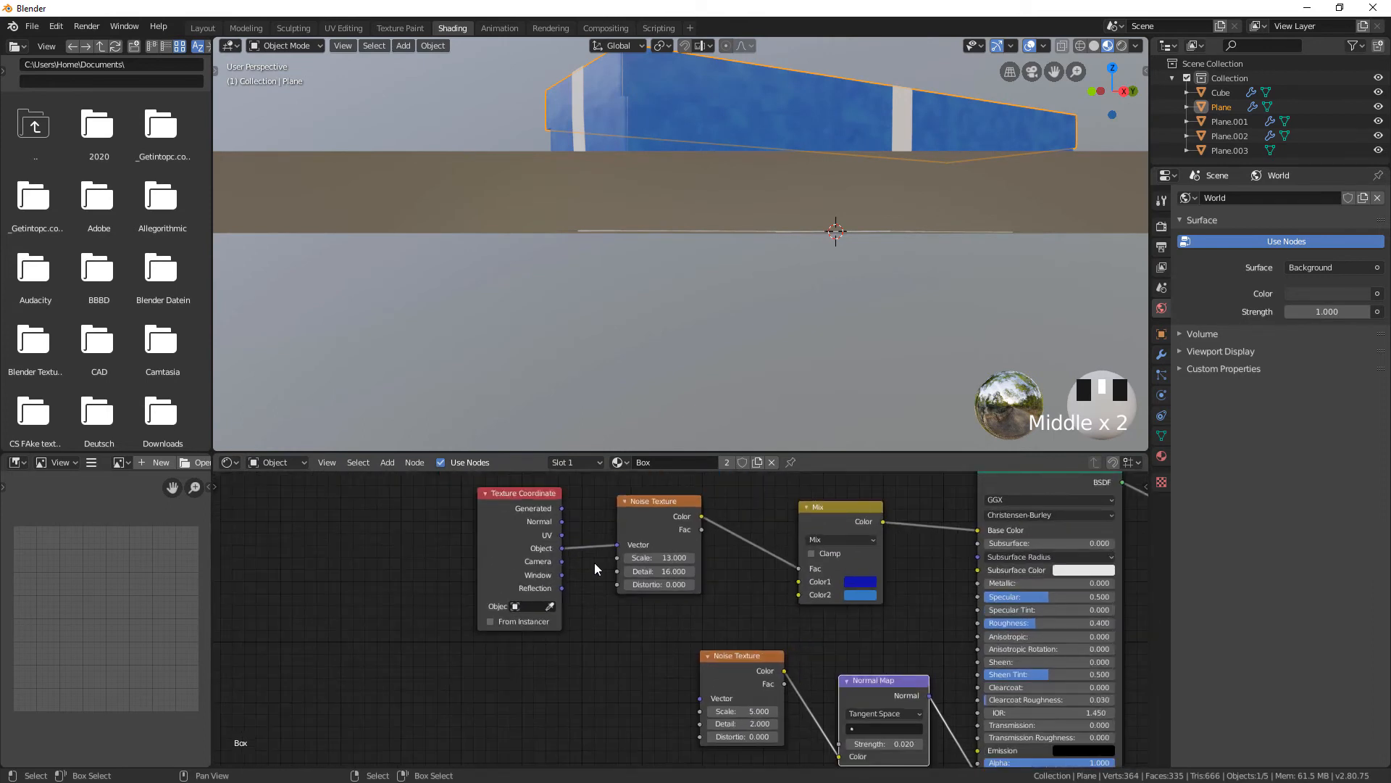
drag(561, 548, 700, 697)
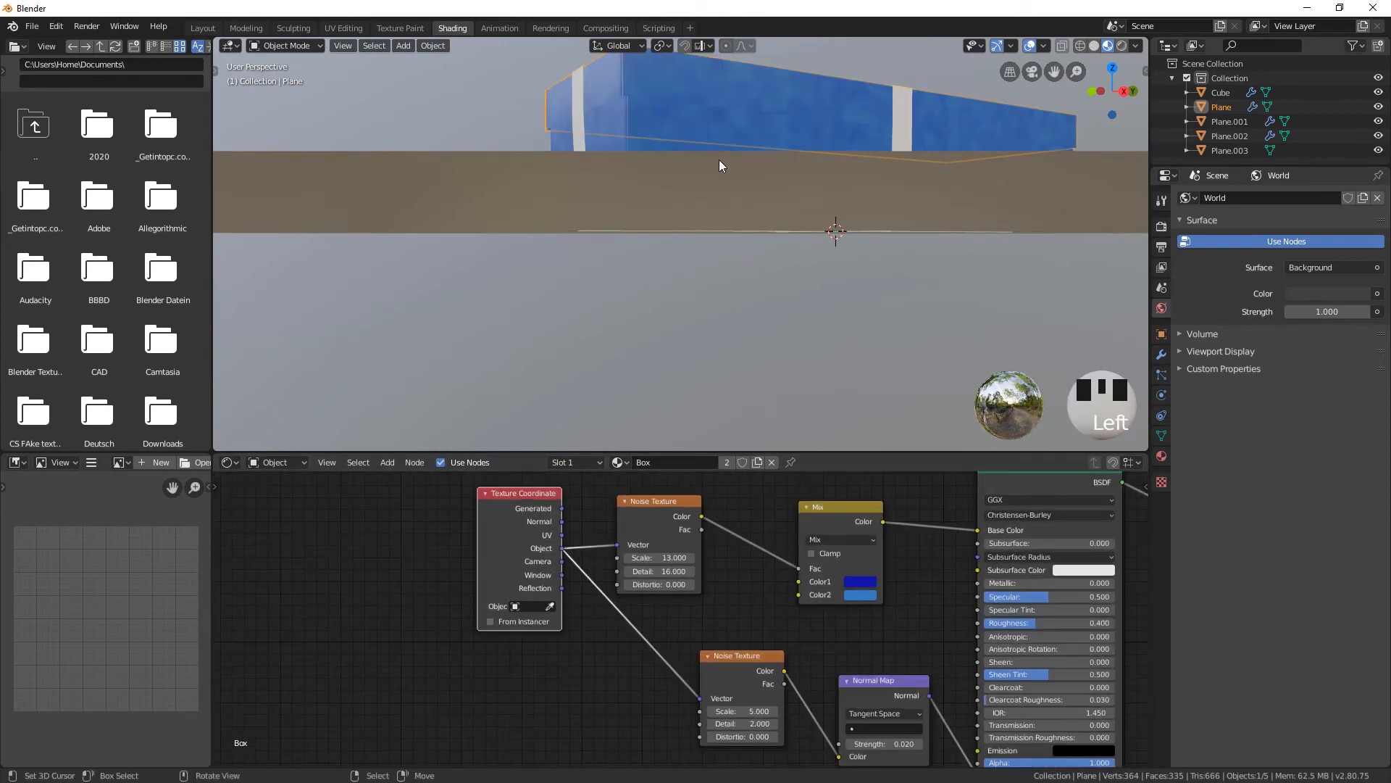
Set the Normal Map's Strength to 0.1
middle_drag(724, 164, 780, 173)
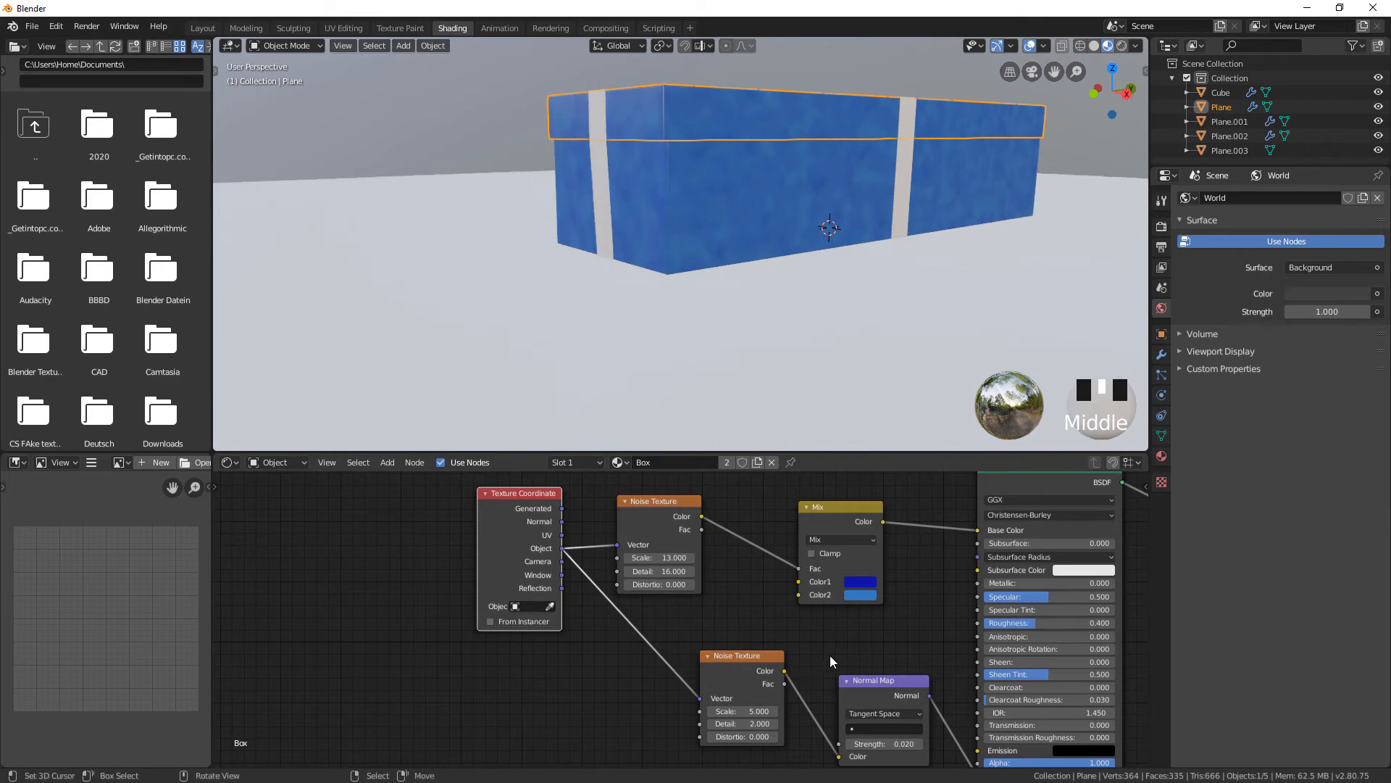
middle_drag(772, 266, 693, 98)
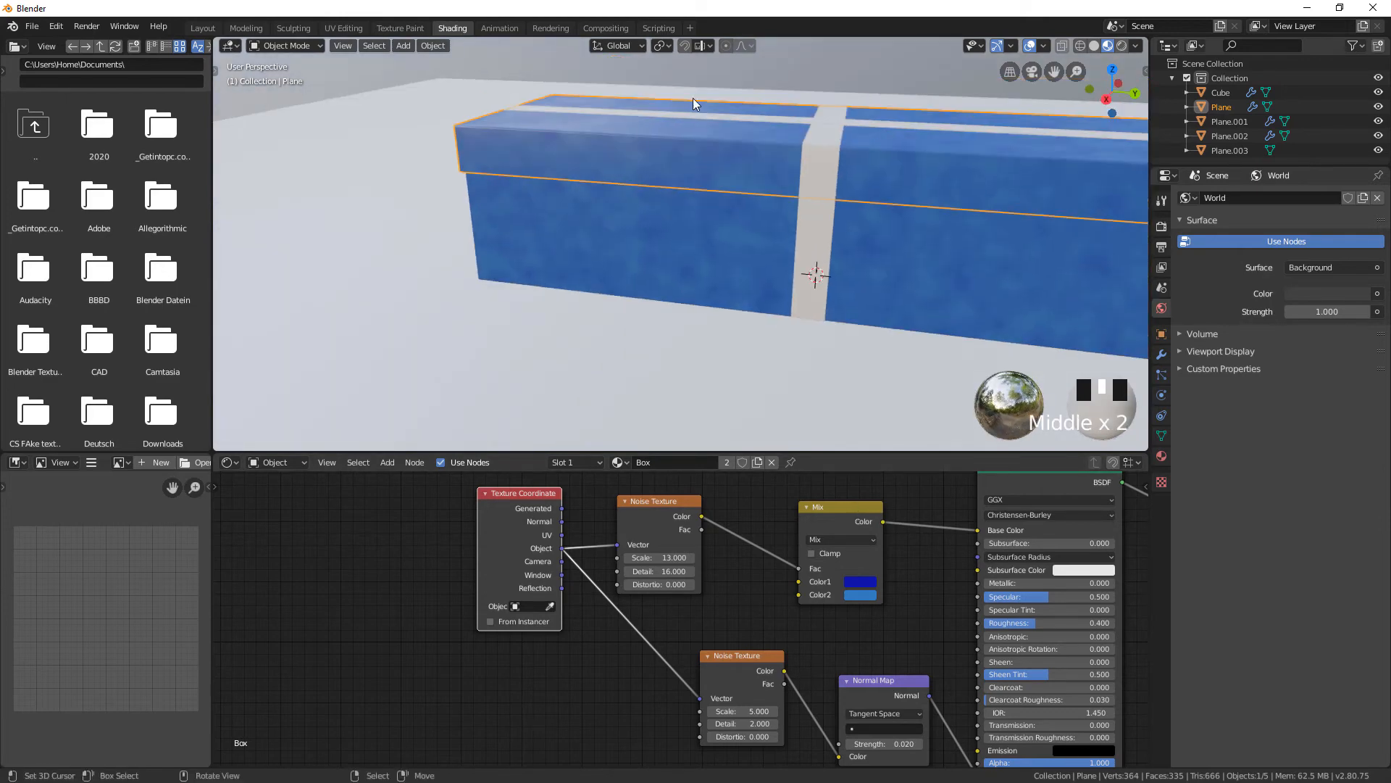
scroll(674, 135, up, 2)
shift+middle_drag(647, 172, 655, 180)
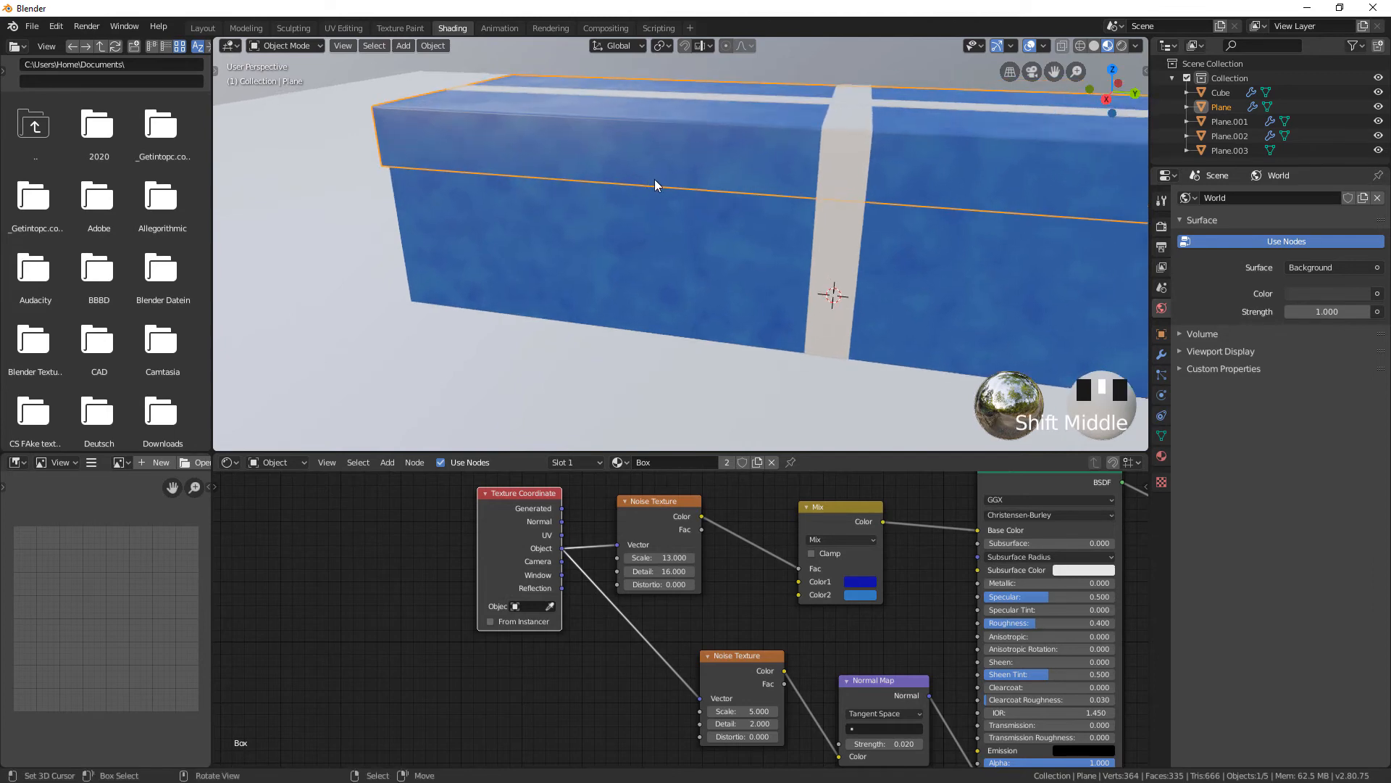
middle_drag(860, 652, 824, 596)
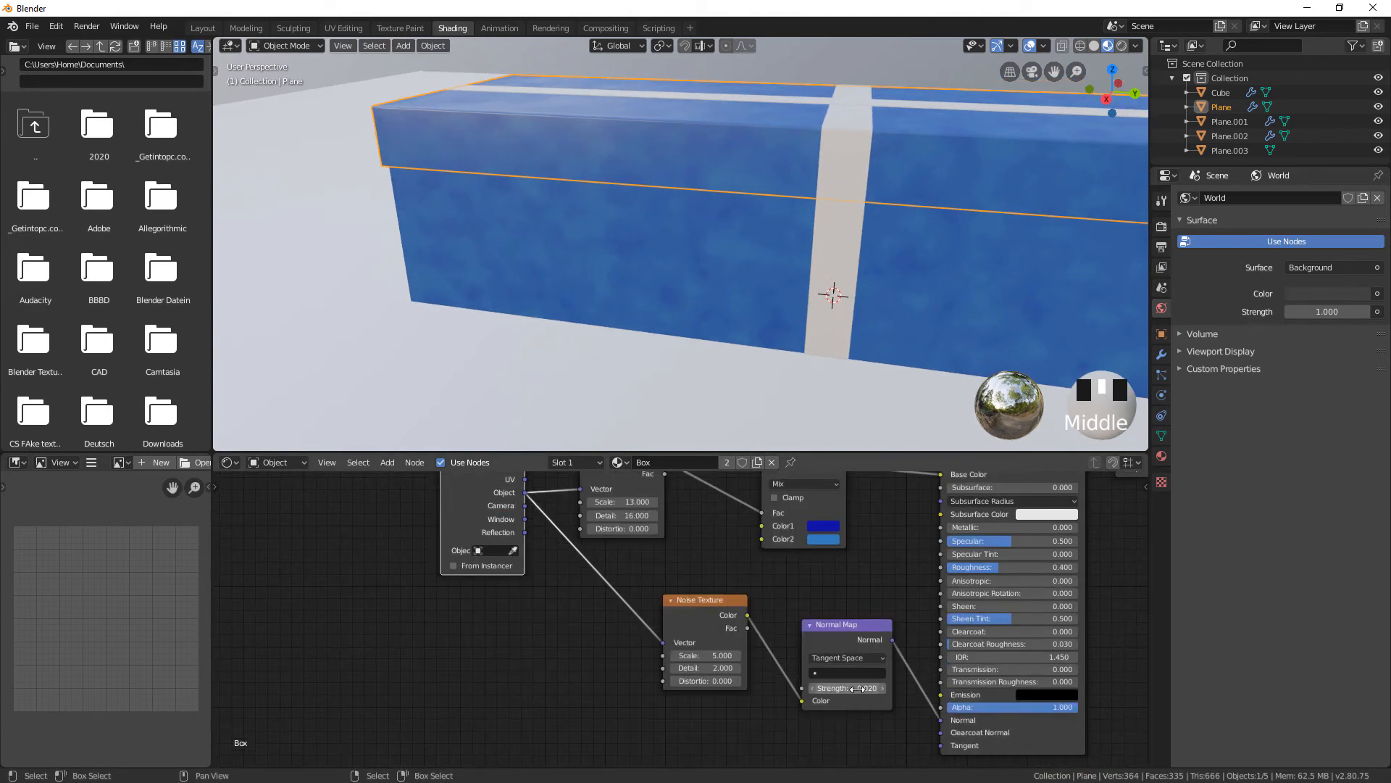
click(848, 688)
key(BackSpace)
key(Return)
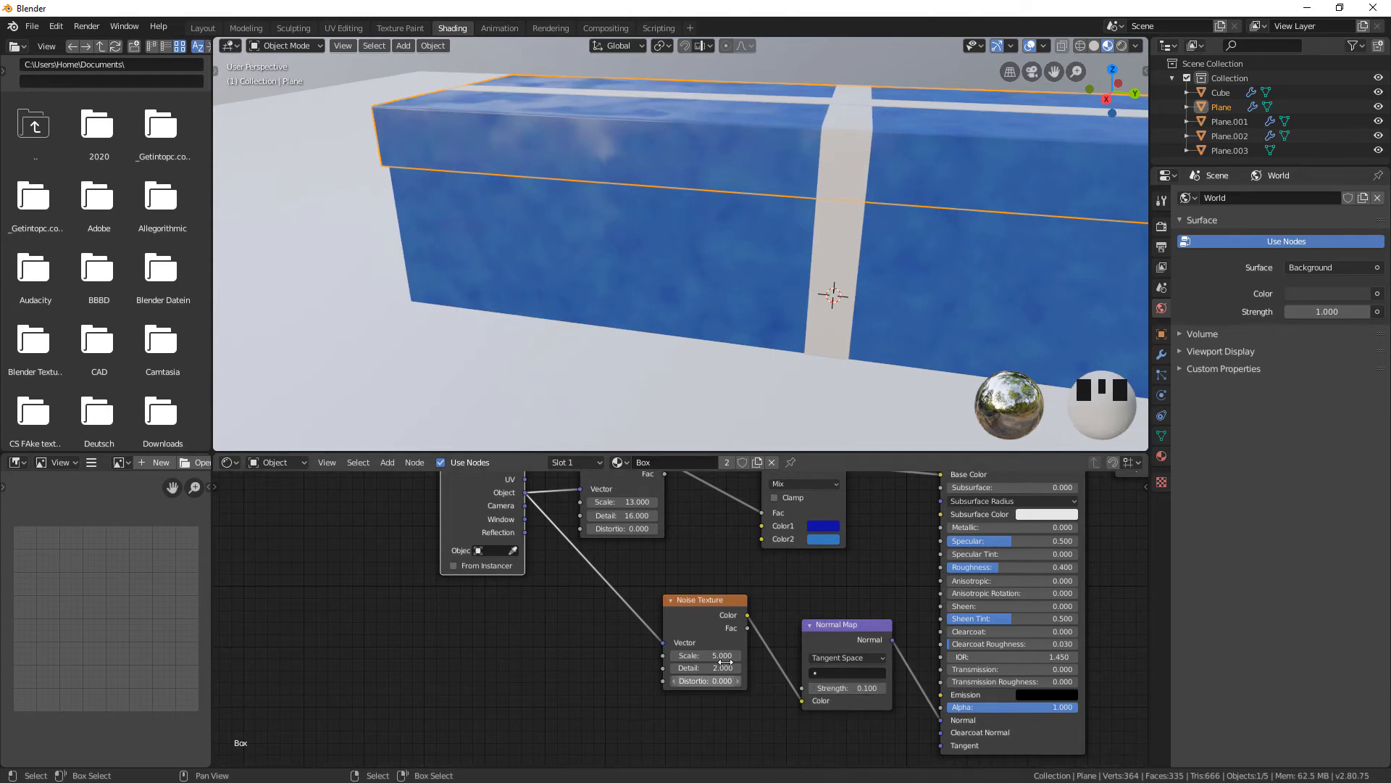
Set the Scale of the Noise Texture feeding the Normal Map to 80 and check the effect on the box
click(703, 656)
text(80)
key(Return)
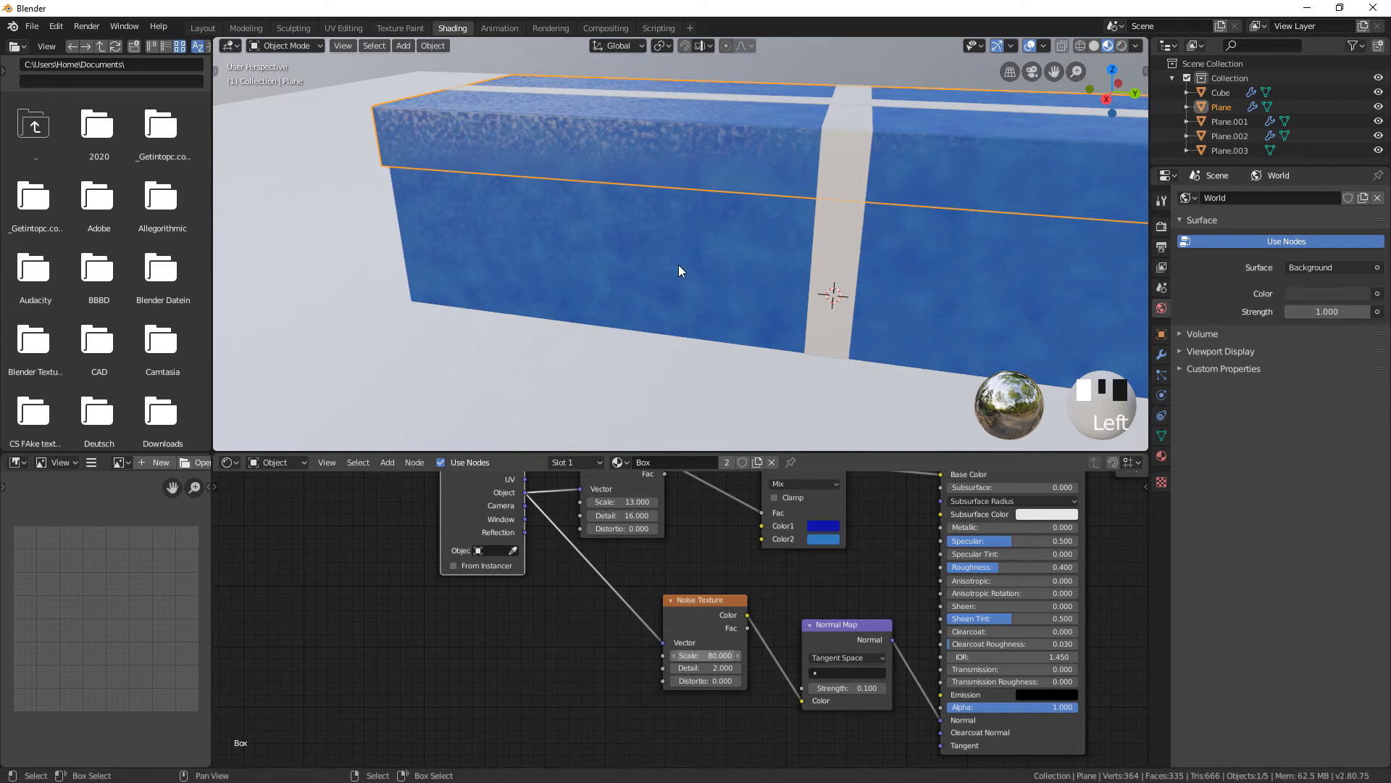
middle_drag(707, 276, 707, 277)
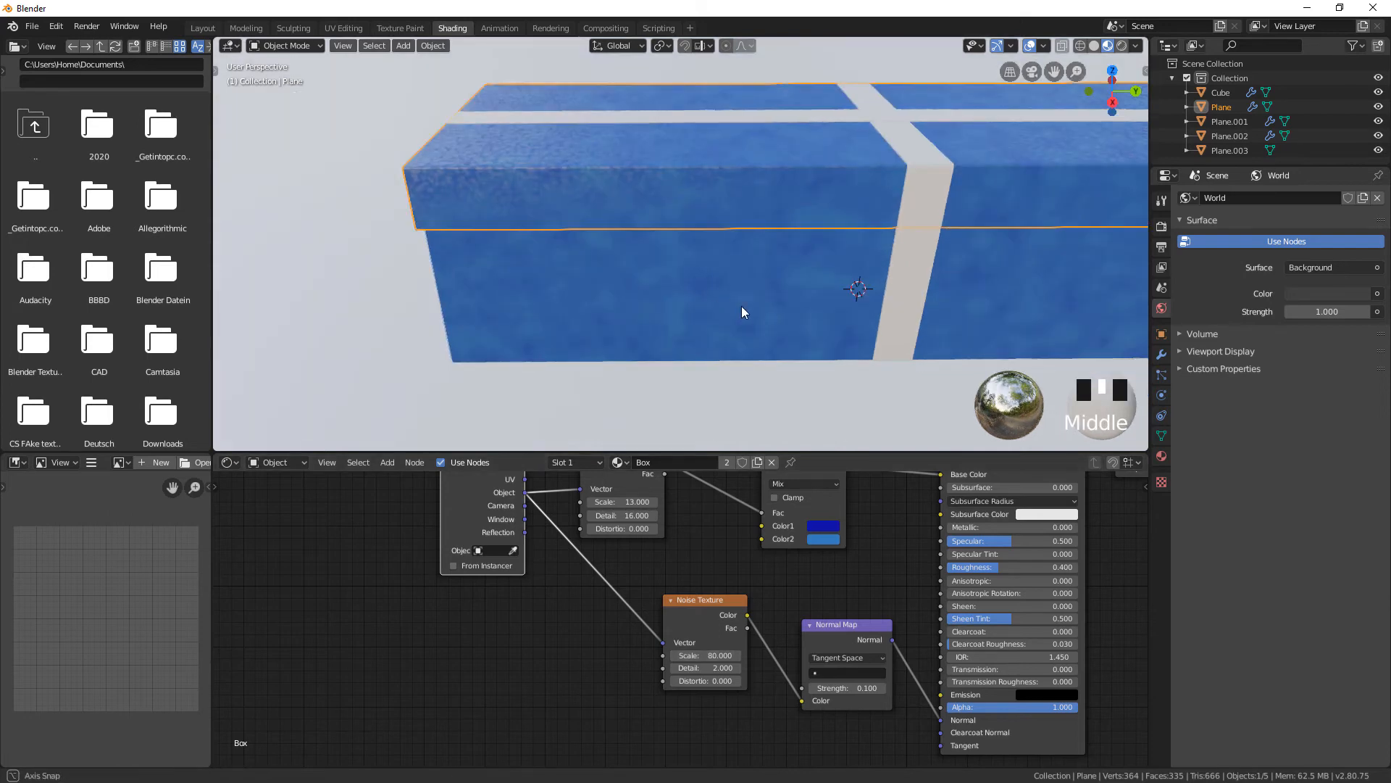
middle_drag(568, 161, 568, 174)
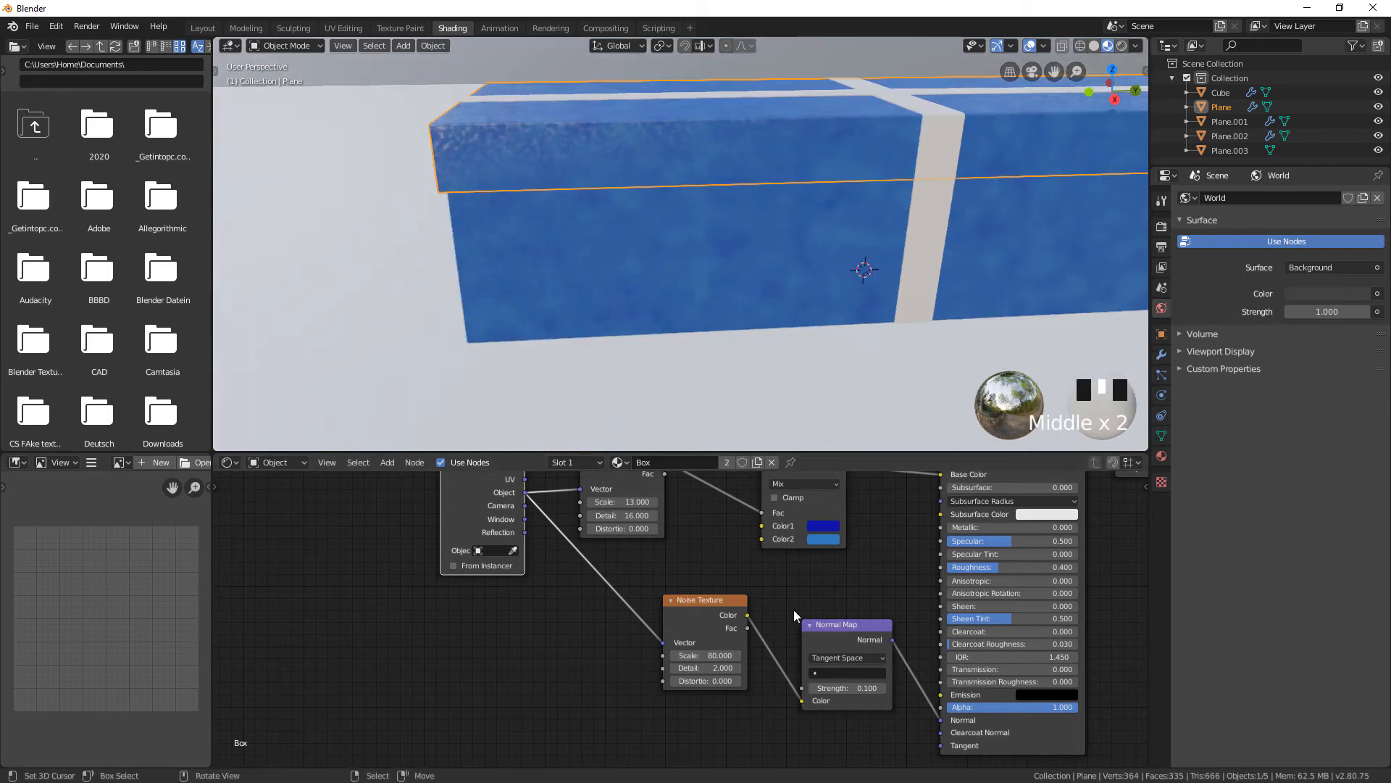
Reduce the Normal Map's Strength to 0.03 and check the lid's surface
click(856, 689)
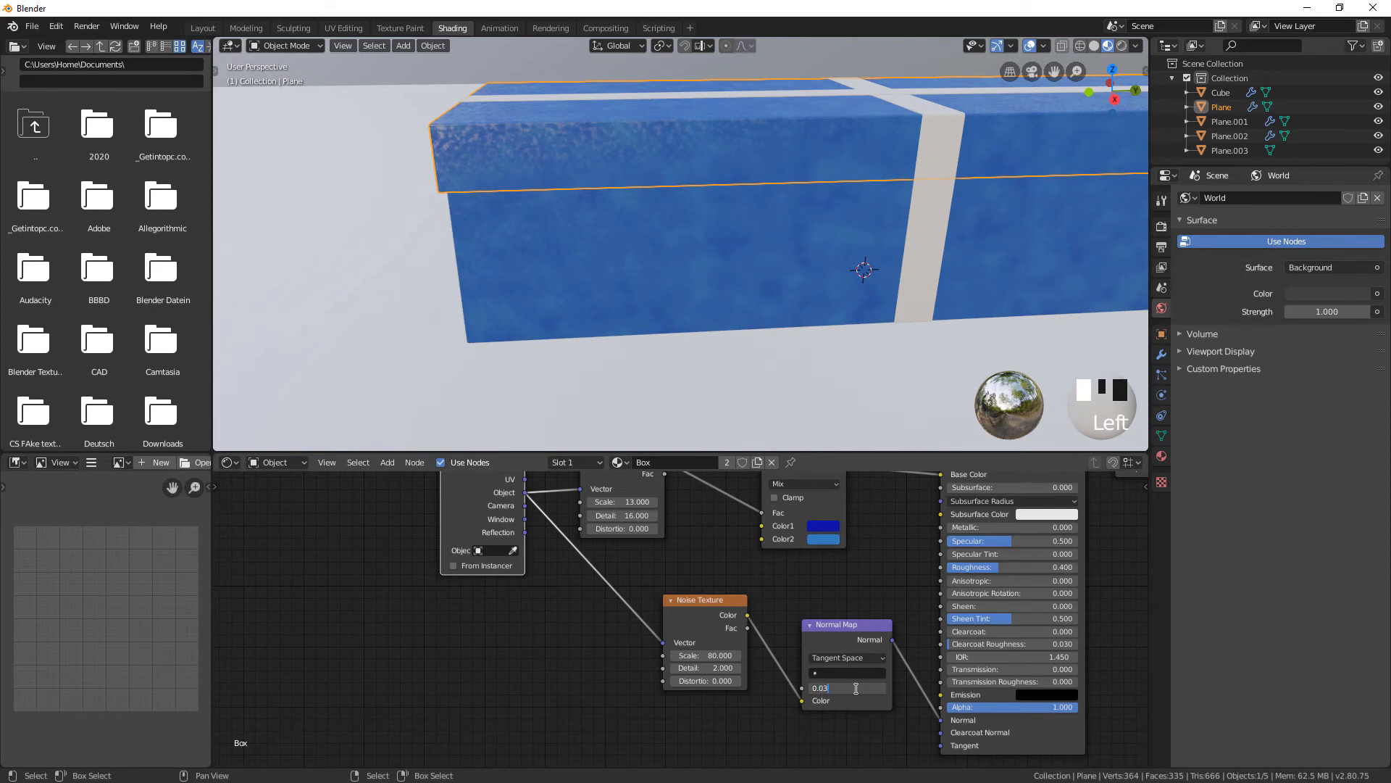
text(0.03)
key(Return)
middle_drag(816, 291, 783, 293)
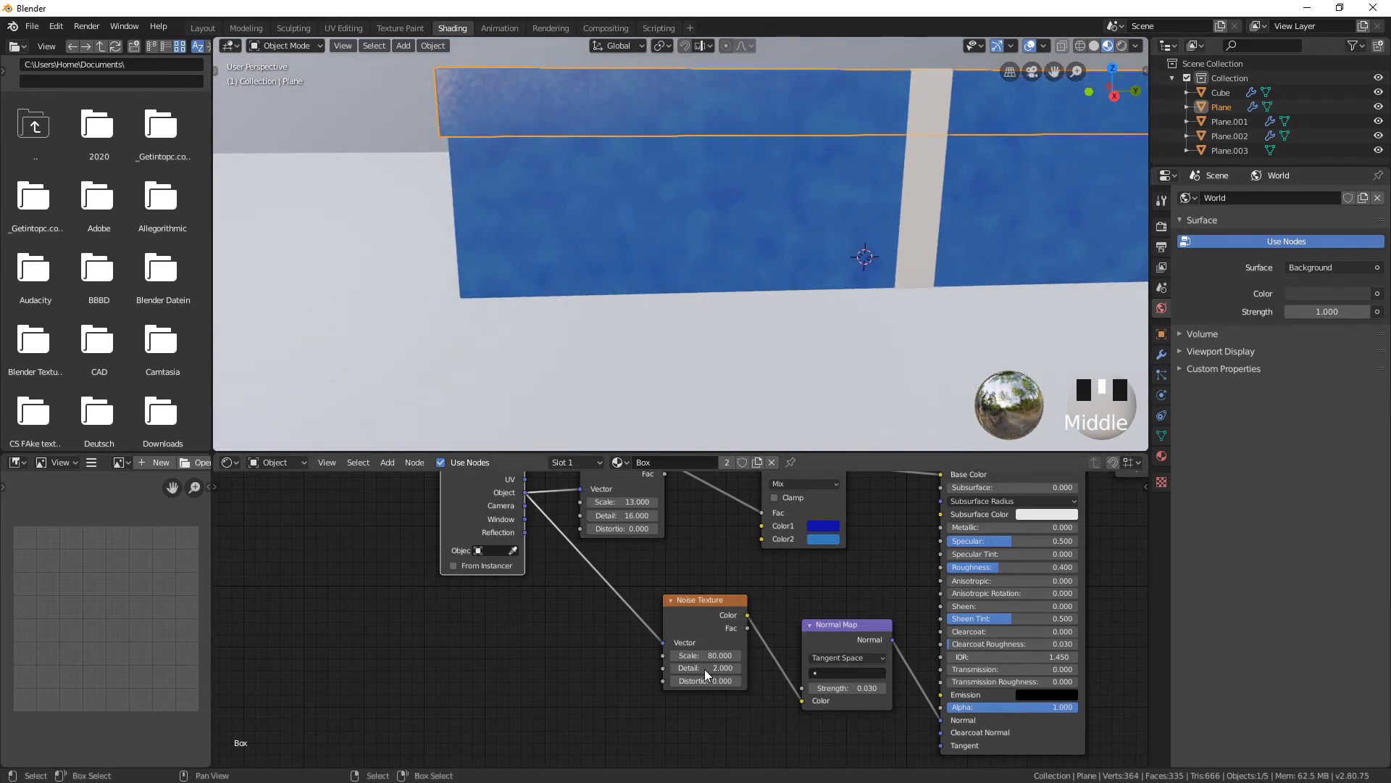
Set the second Noise Texture's Detail to 0 and the Normal Map's Strength to 0.015
drag(705, 667, 663, 667)
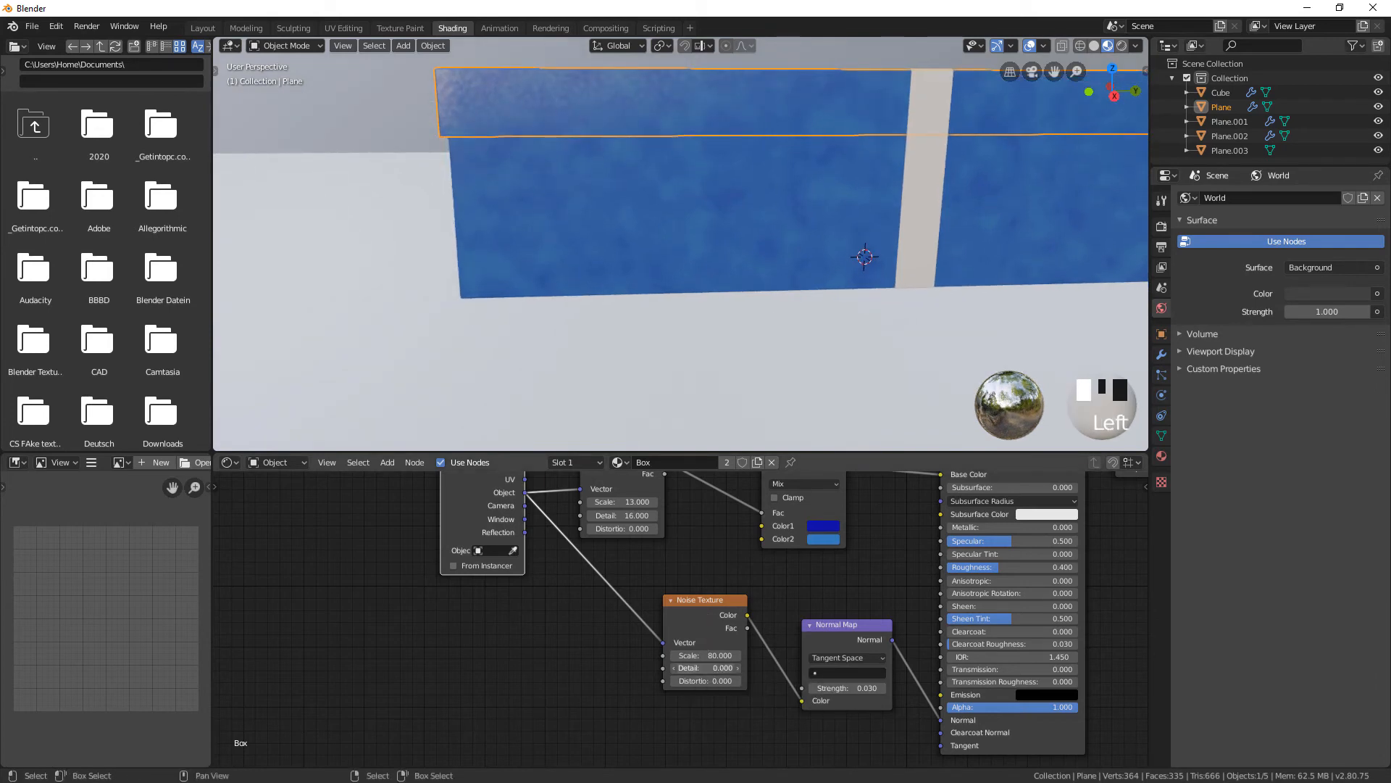
middle_drag(816, 220, 740, 317)
click(867, 690)
text(0.015)
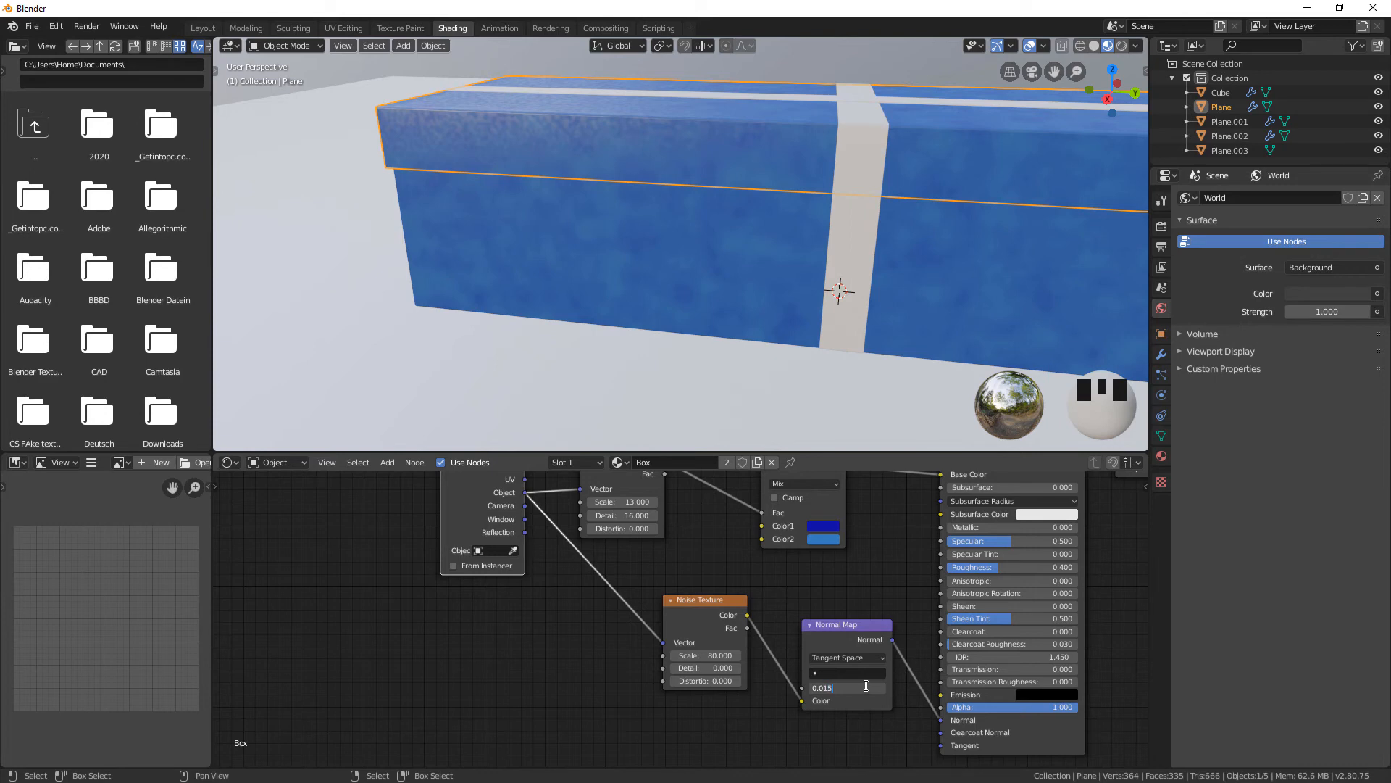
key(Return)
Set the Scale of the Noise Texture feeding the Normal Map to 120
click(709, 655)
text(120)
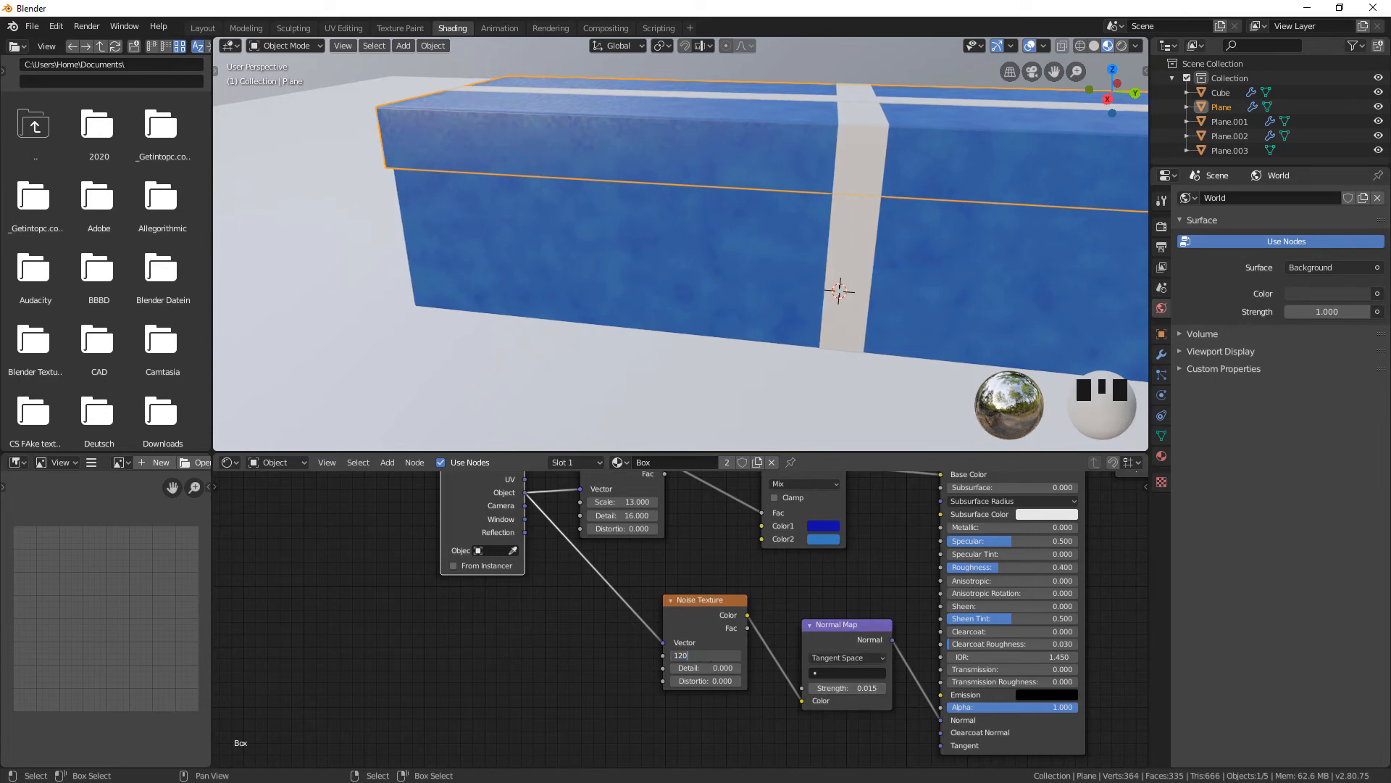
click(707, 655)
middle_drag(686, 281, 672, 287)
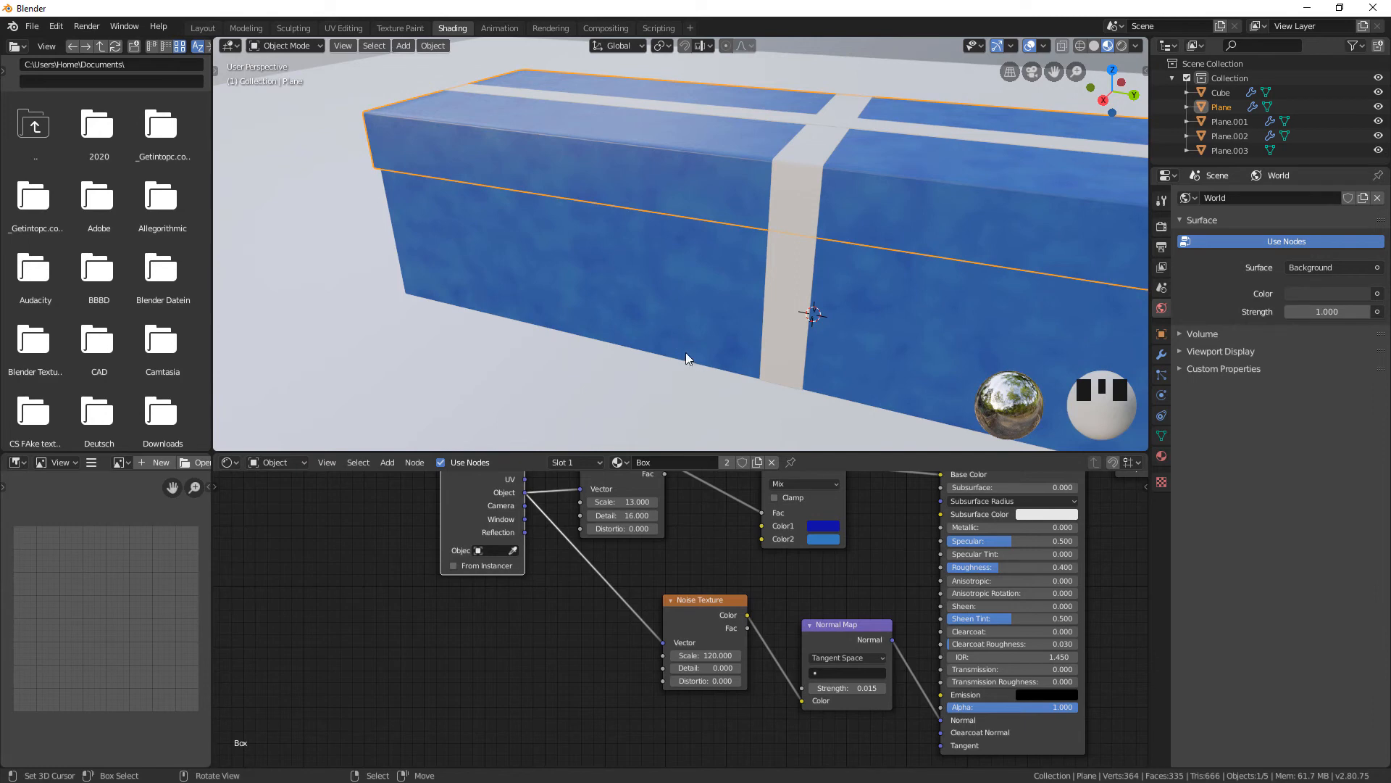
Set the Normal Map's Strength to 0.02 in the Box material
click(846, 687)
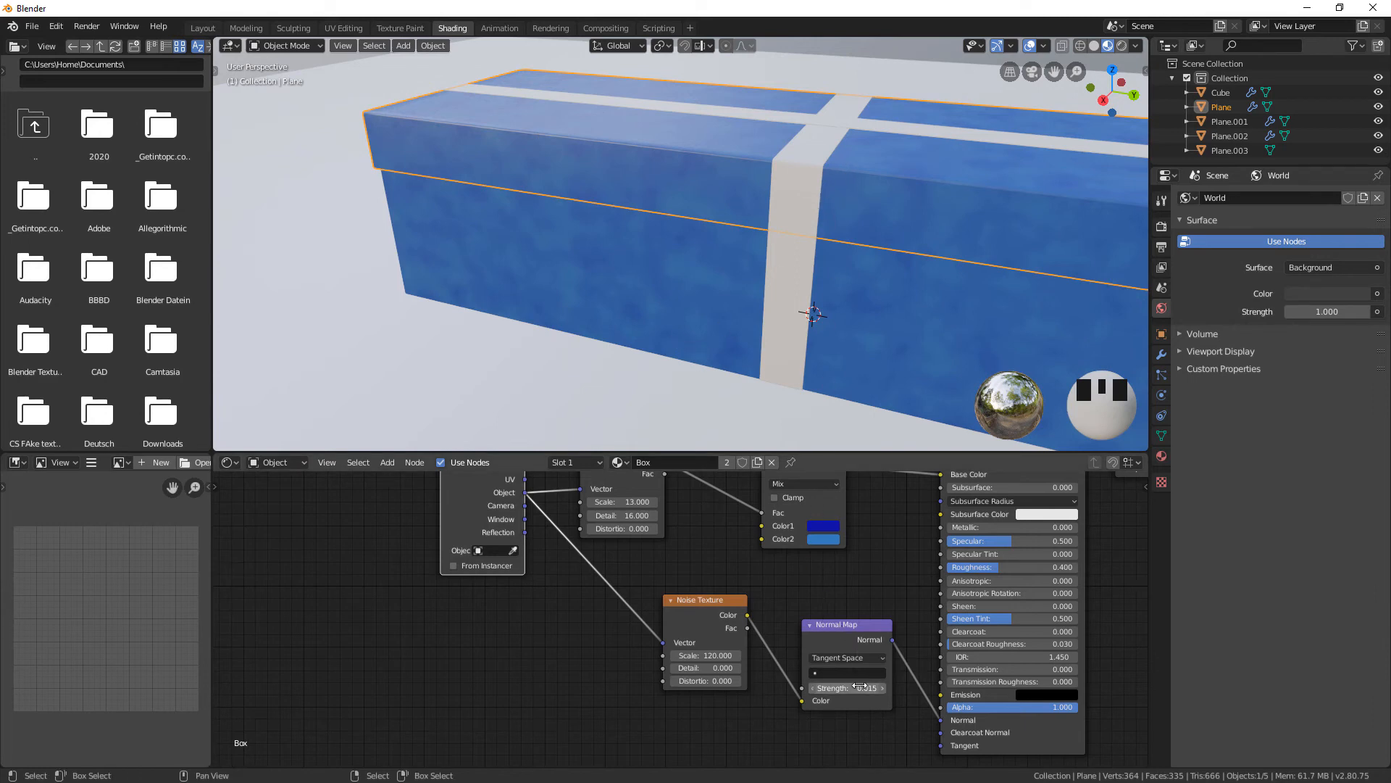
text(0.02)
key(Return)
key(BackSpace)
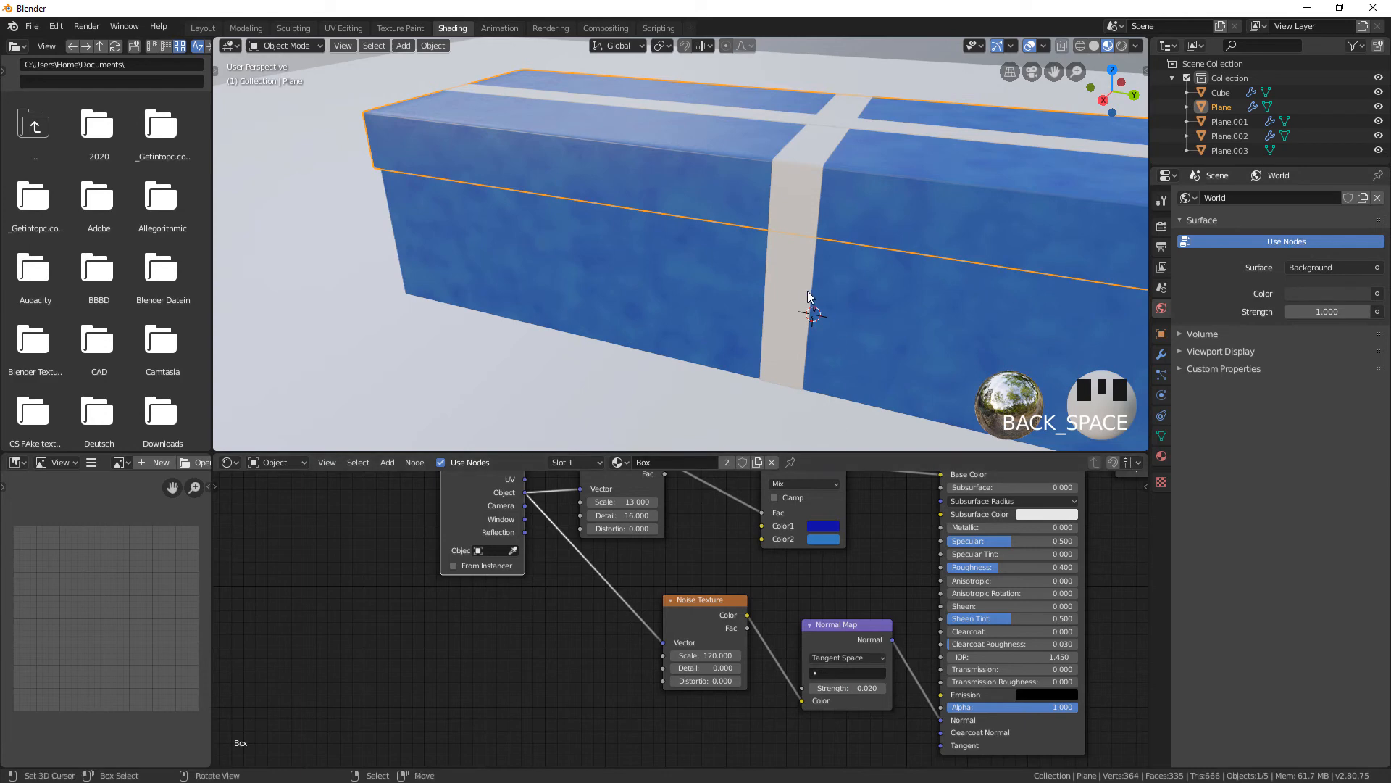
Select the ribbon running lengthwise over the box and give it a new material named Rib
middle_drag(808, 289, 760, 163)
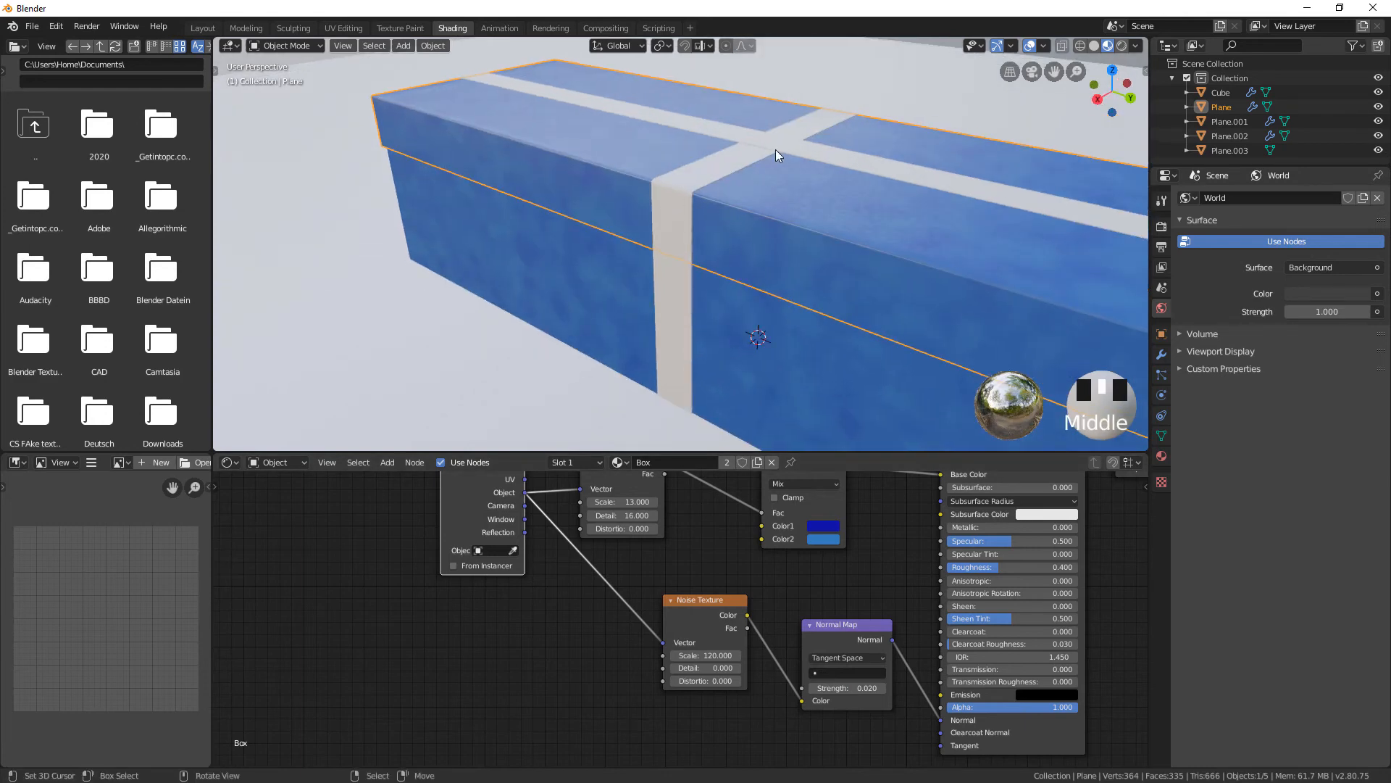
right_click(775, 150)
click(672, 463)
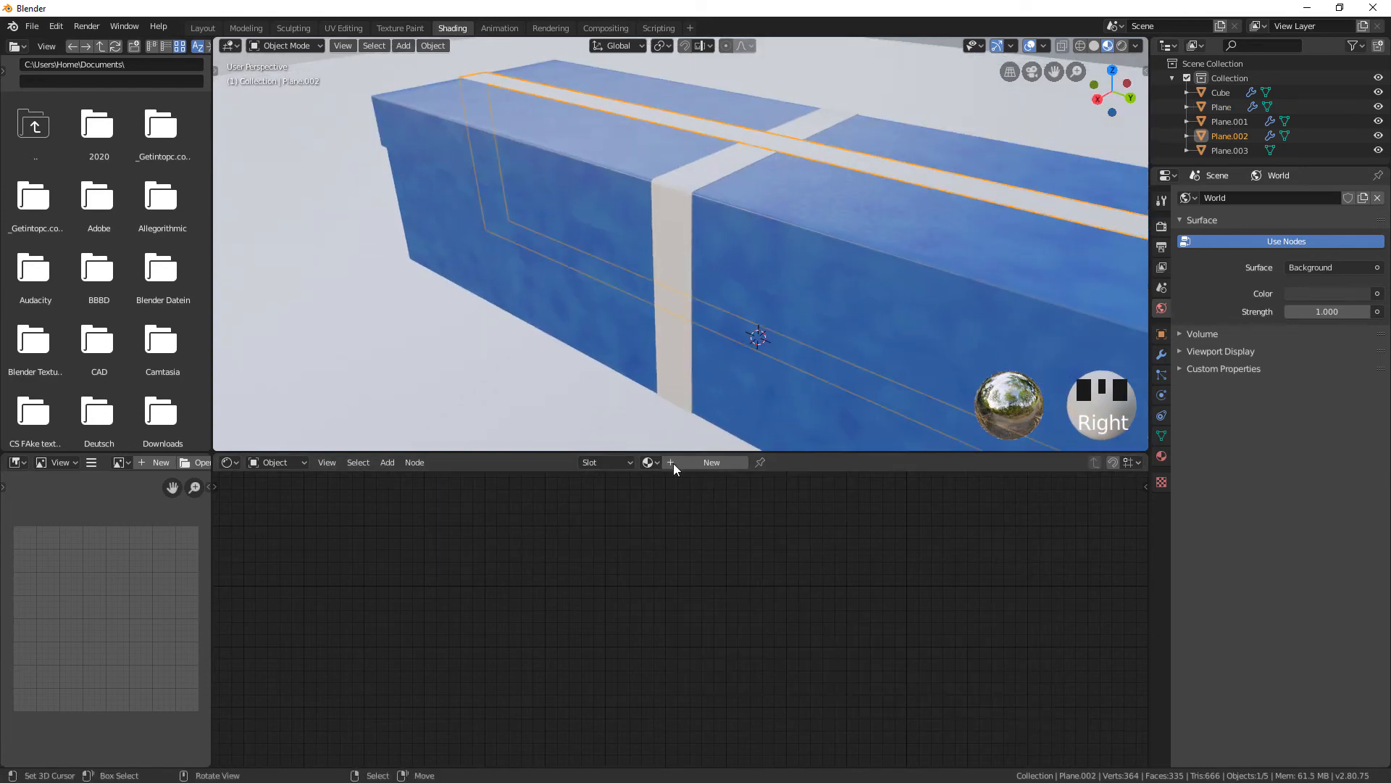
click(717, 462)
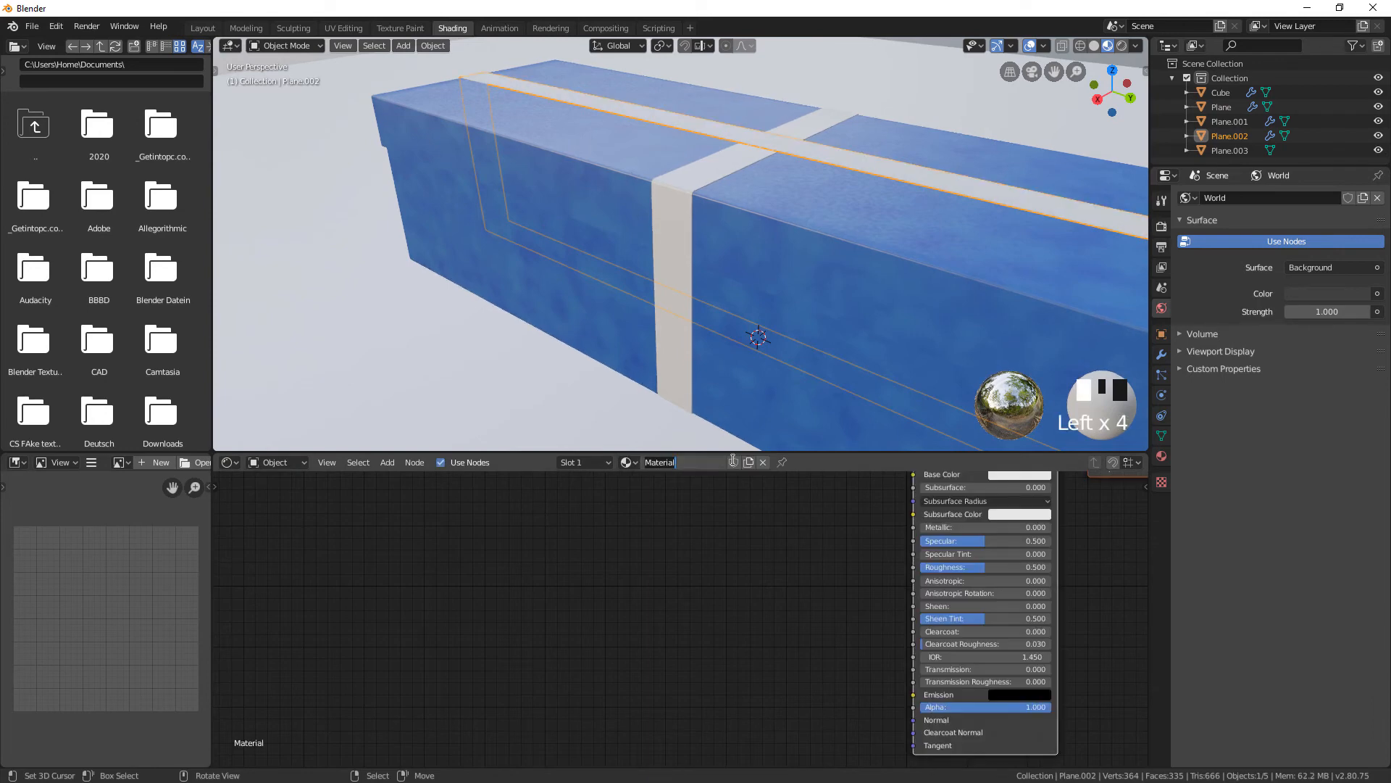
text(Rib)
key(Return)
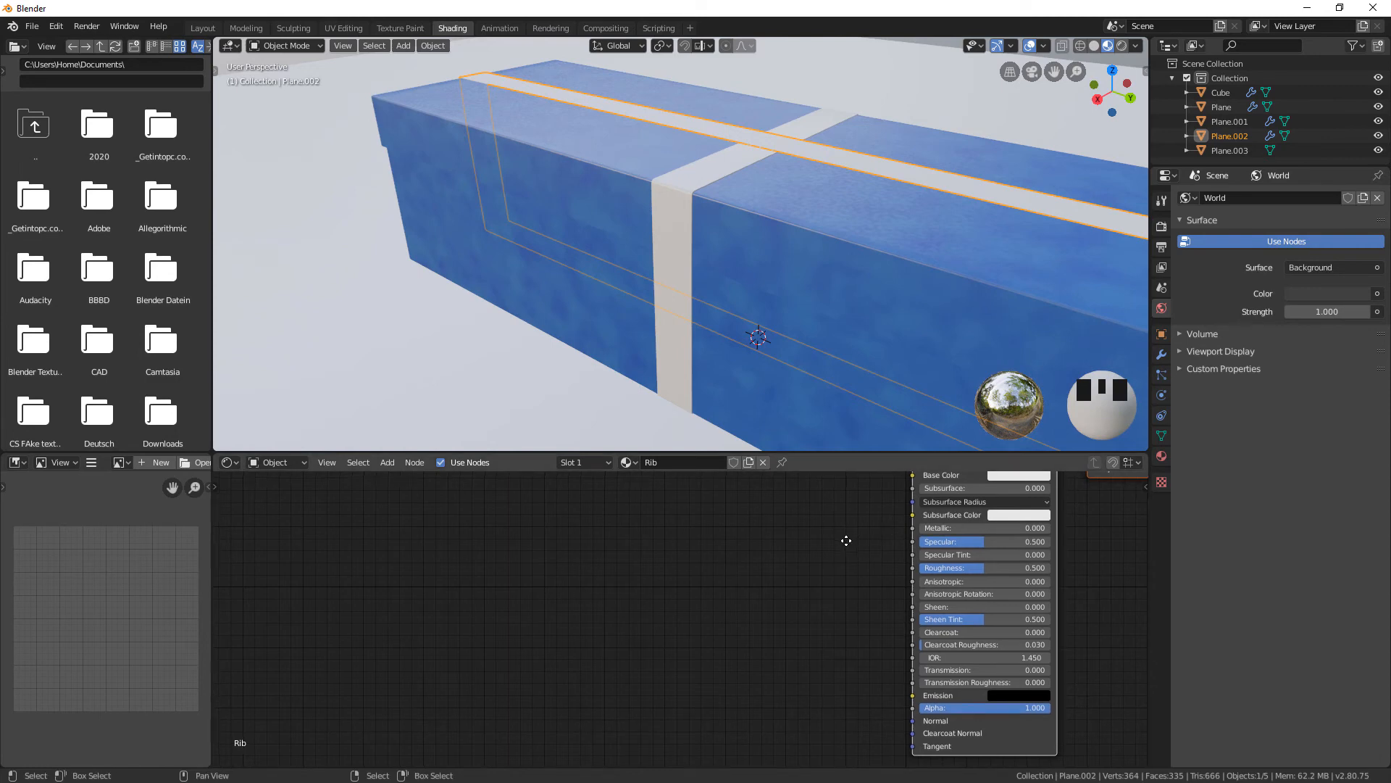
middle_drag(846, 541, 816, 583)
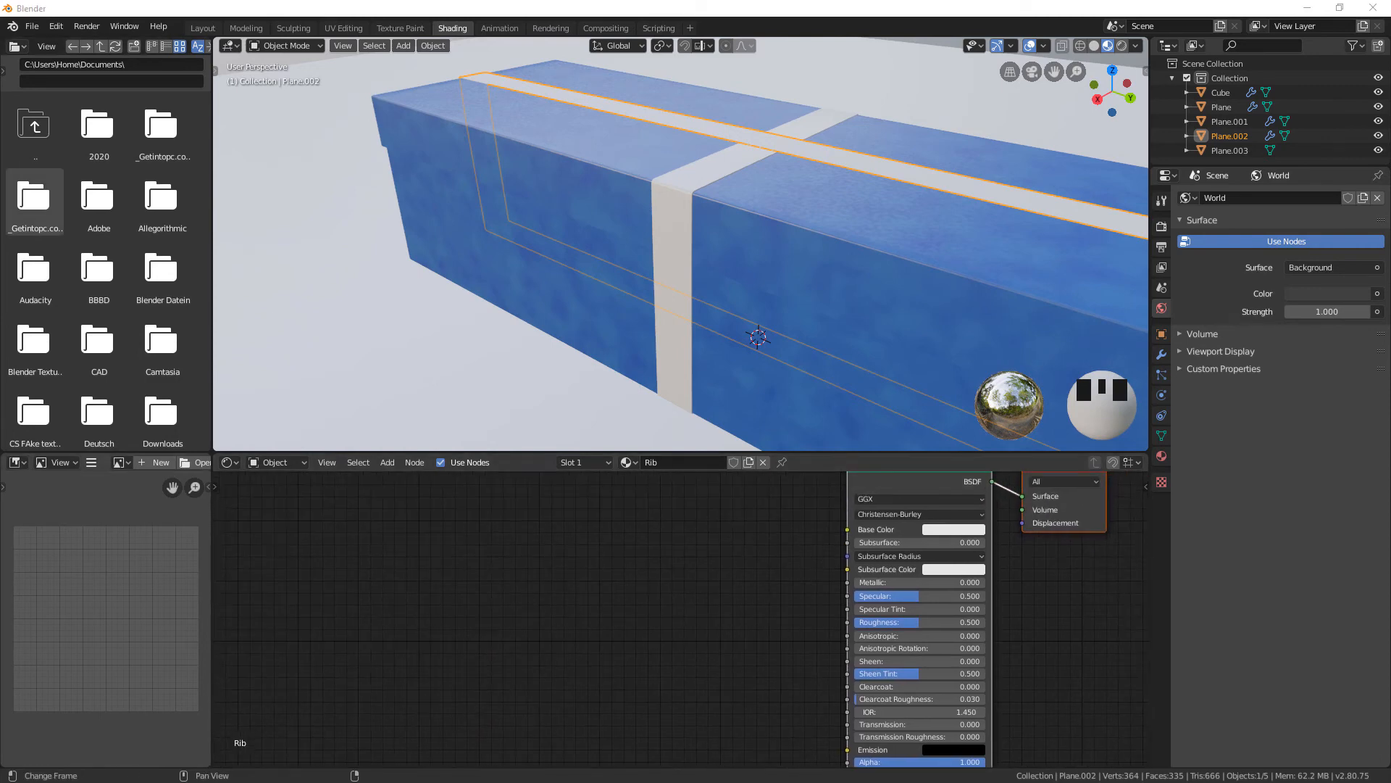
key(shift+a)
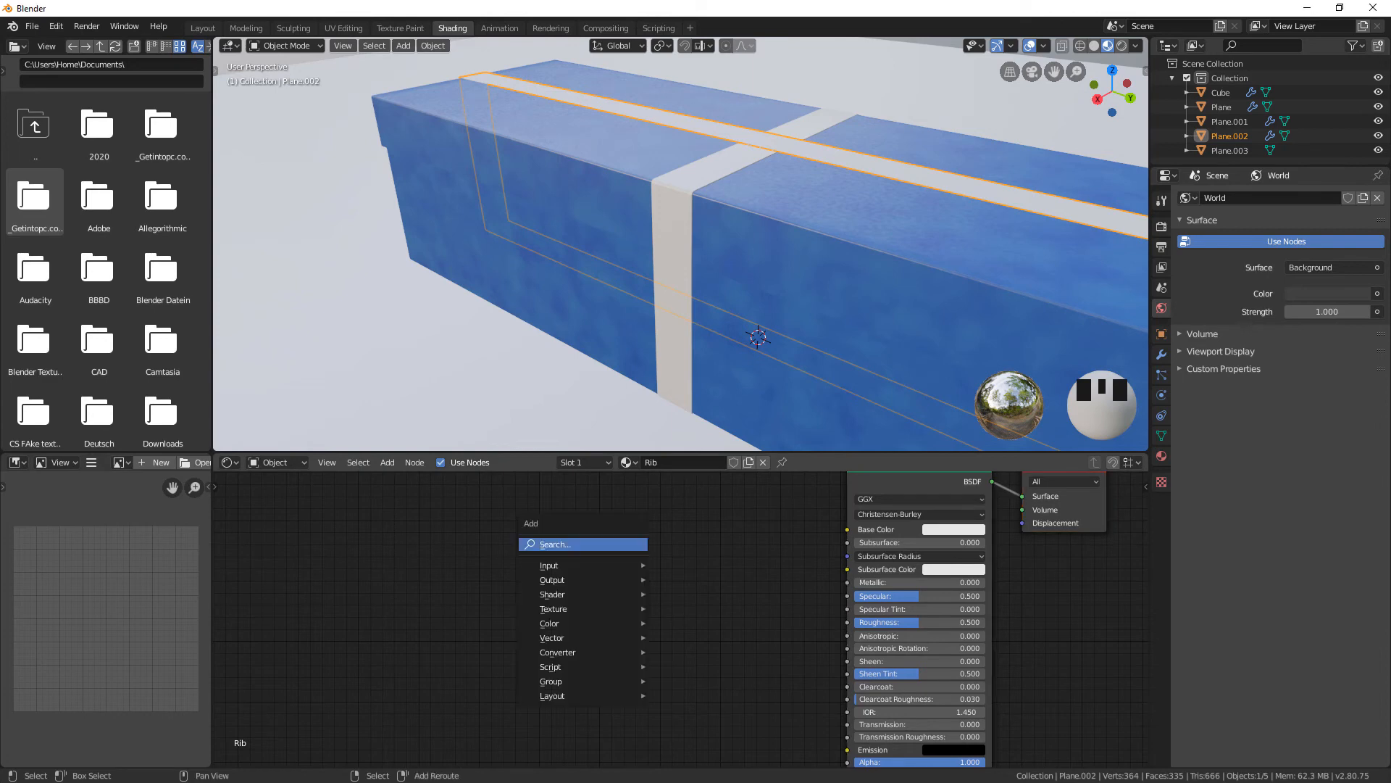
text(mi)
key(Escape)
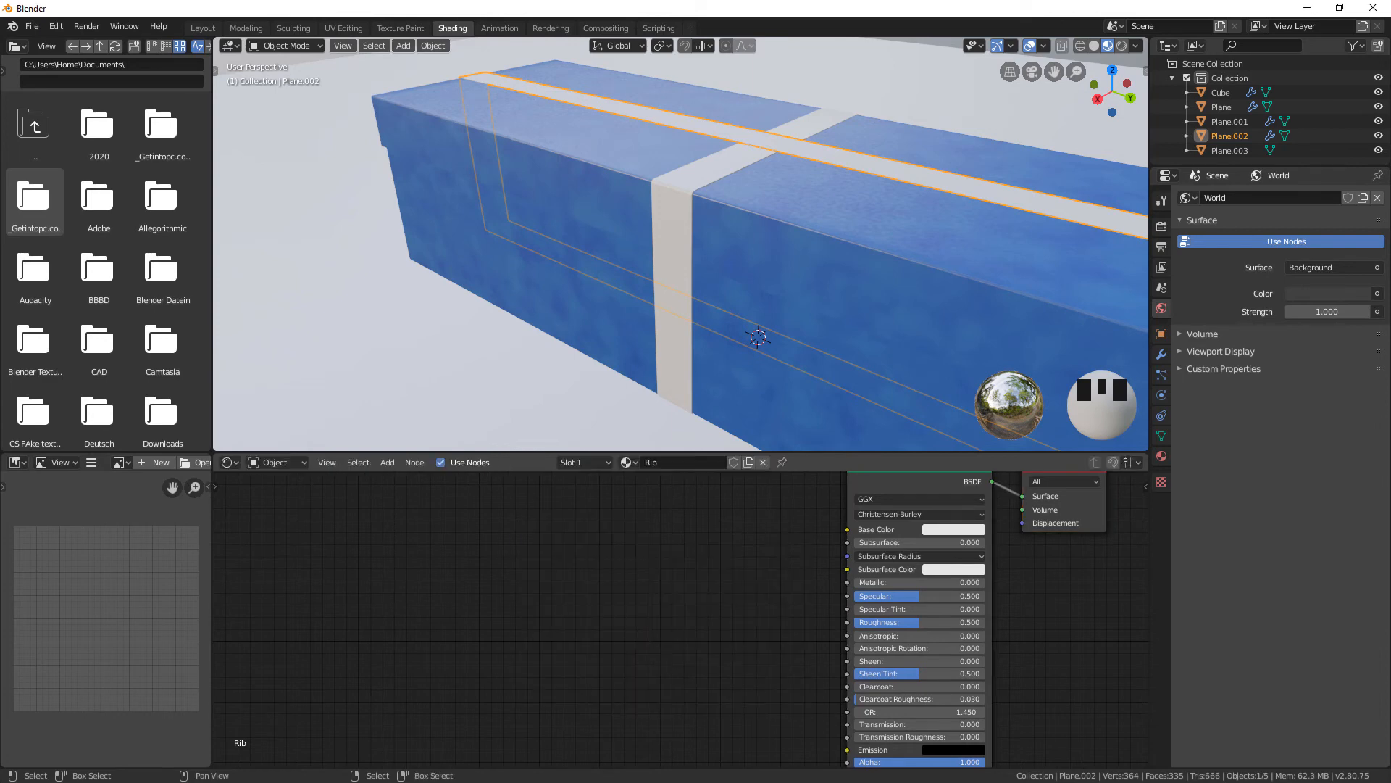
Add a MixRGB node and connect its Color output to the Principled BSDF's Base Color
key(shift+a)
click(629, 545)
text(mix)
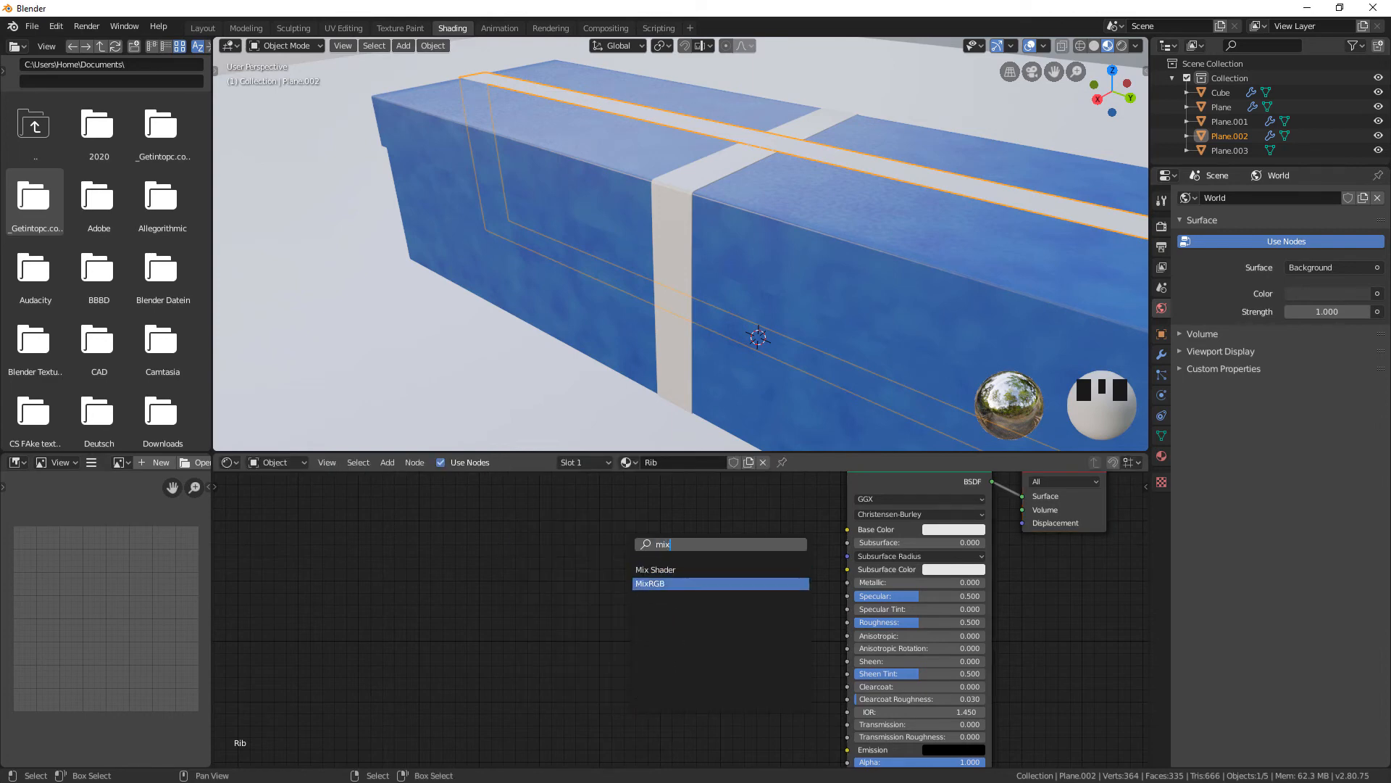
click(655, 583)
click(674, 544)
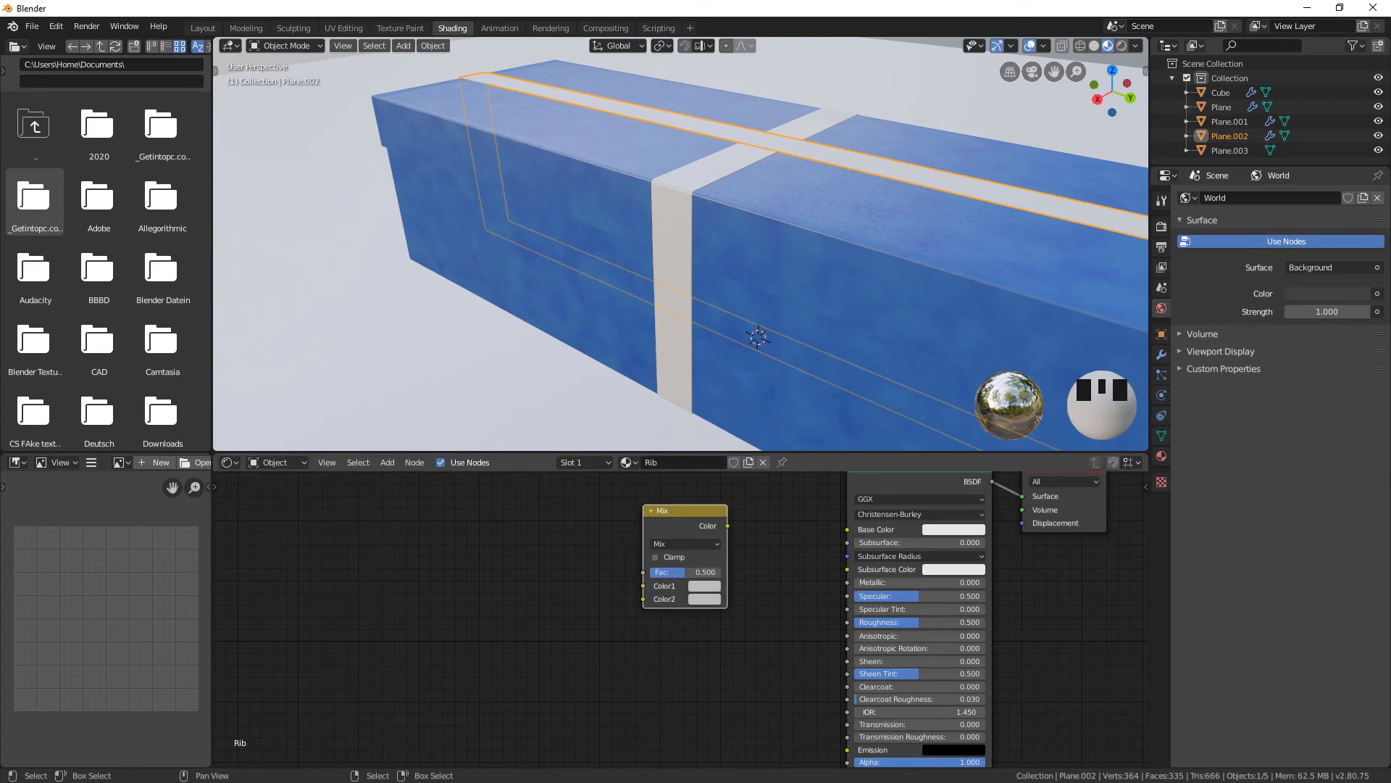
drag(726, 525, 847, 530)
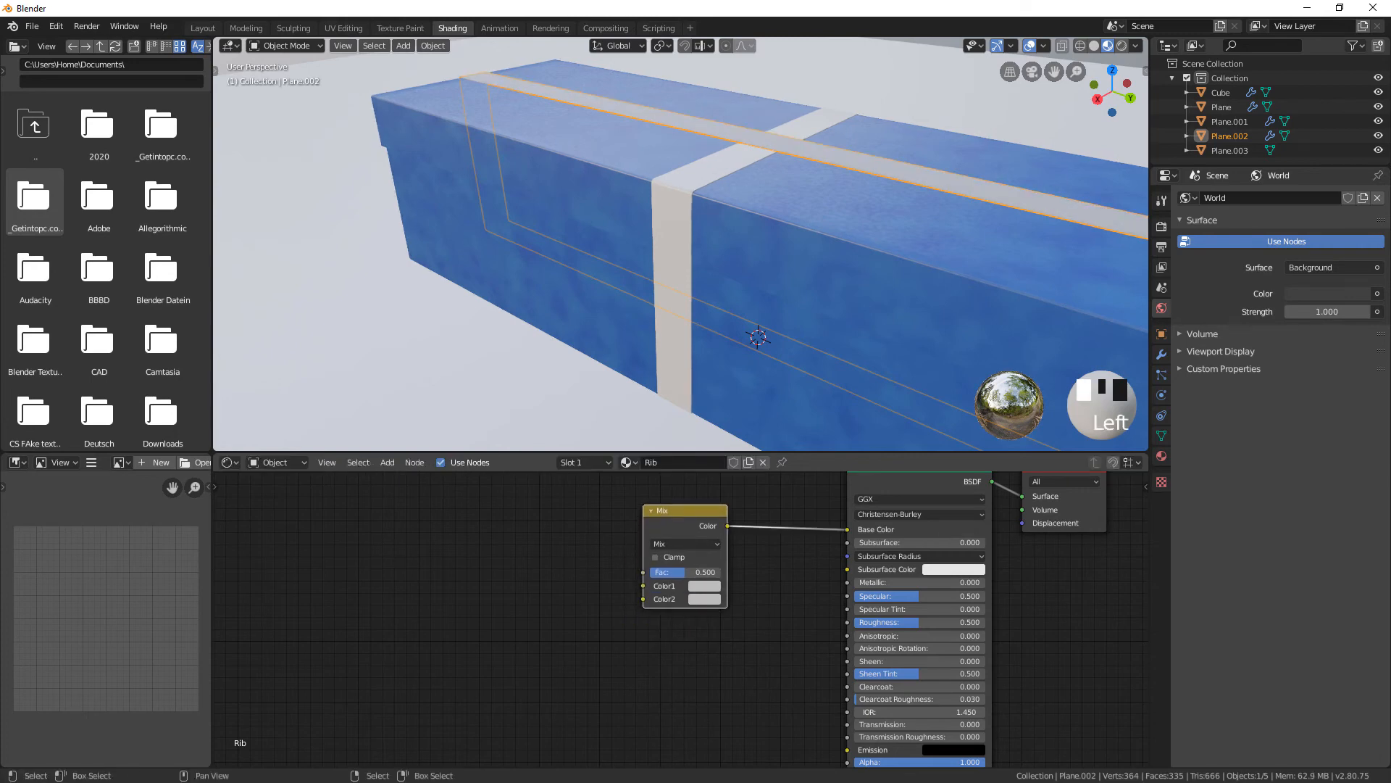
Set the Mix node's Color1 to a dark blue and its Color2 to a brighter blue
click(704, 585)
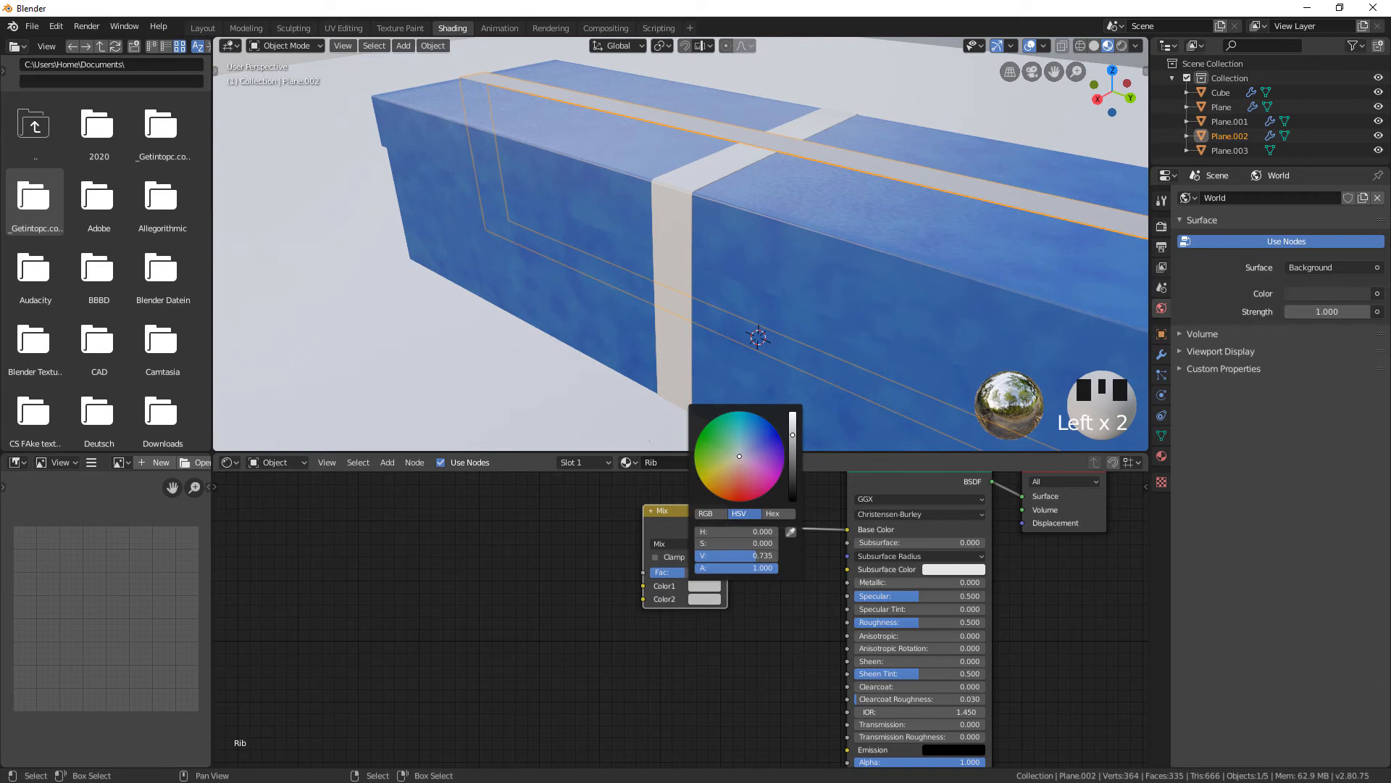
click(773, 437)
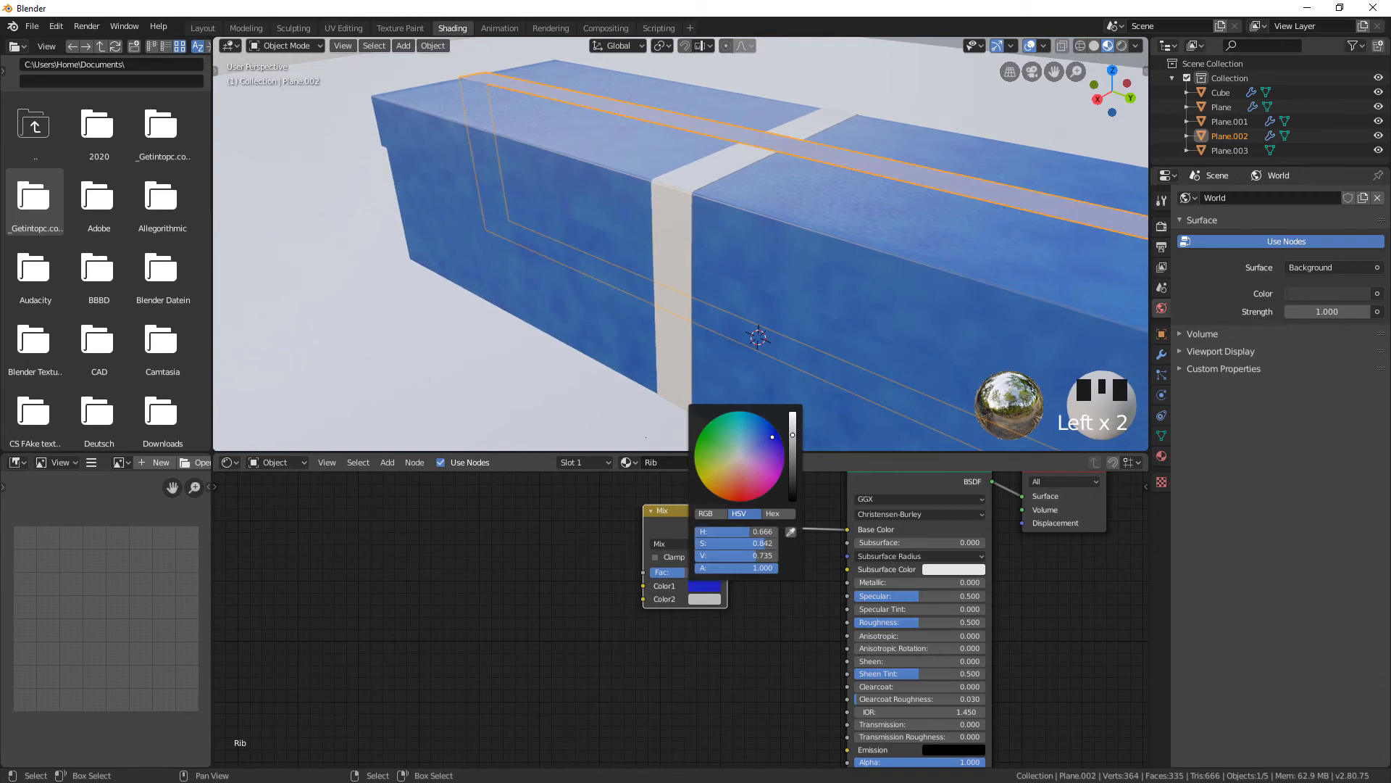
scroll(772, 437, down, 4)
drag(772, 436, 767, 440)
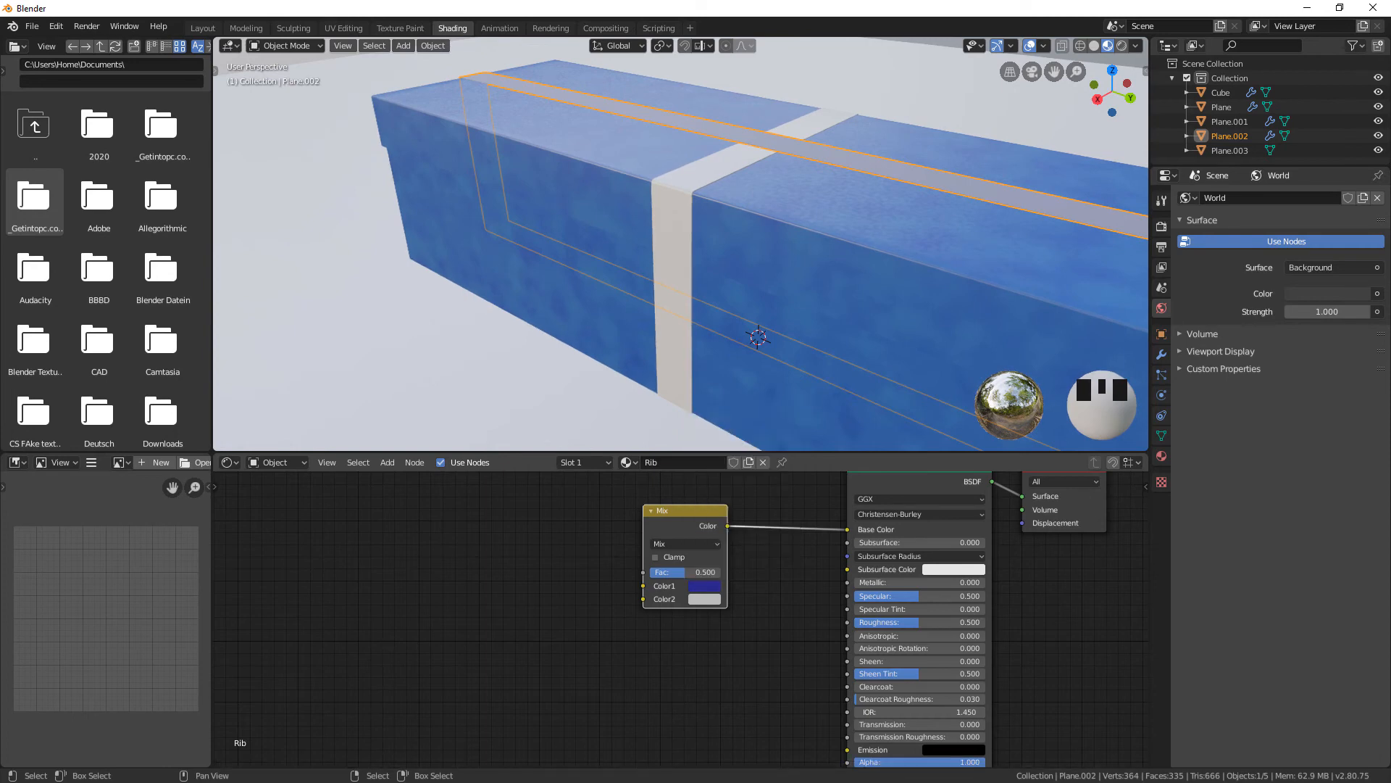
click(704, 598)
click(765, 445)
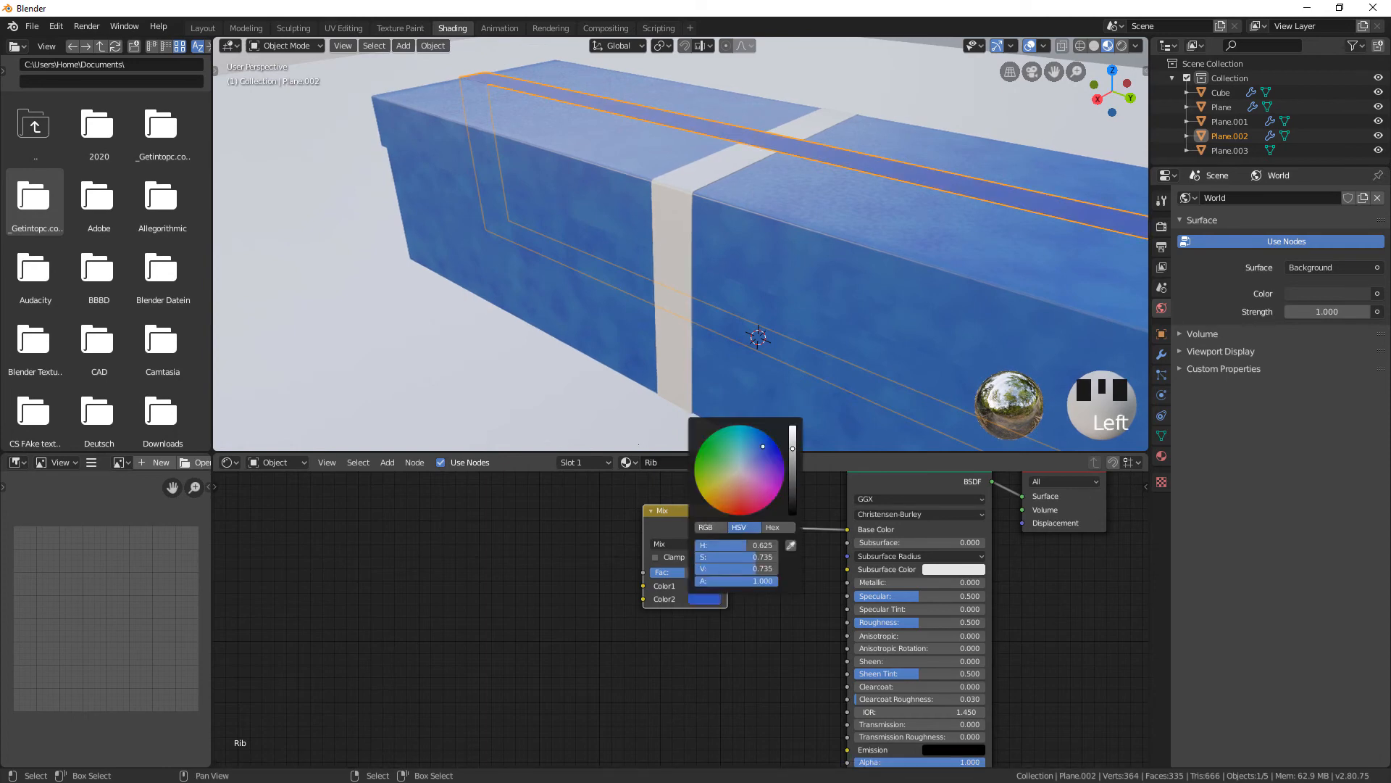
drag(764, 445, 765, 446)
Add a Wave Texture node with its Color output connected to the Mix node's Fac, and preview the texture on the ribbon
middle_drag(652, 638, 700, 624)
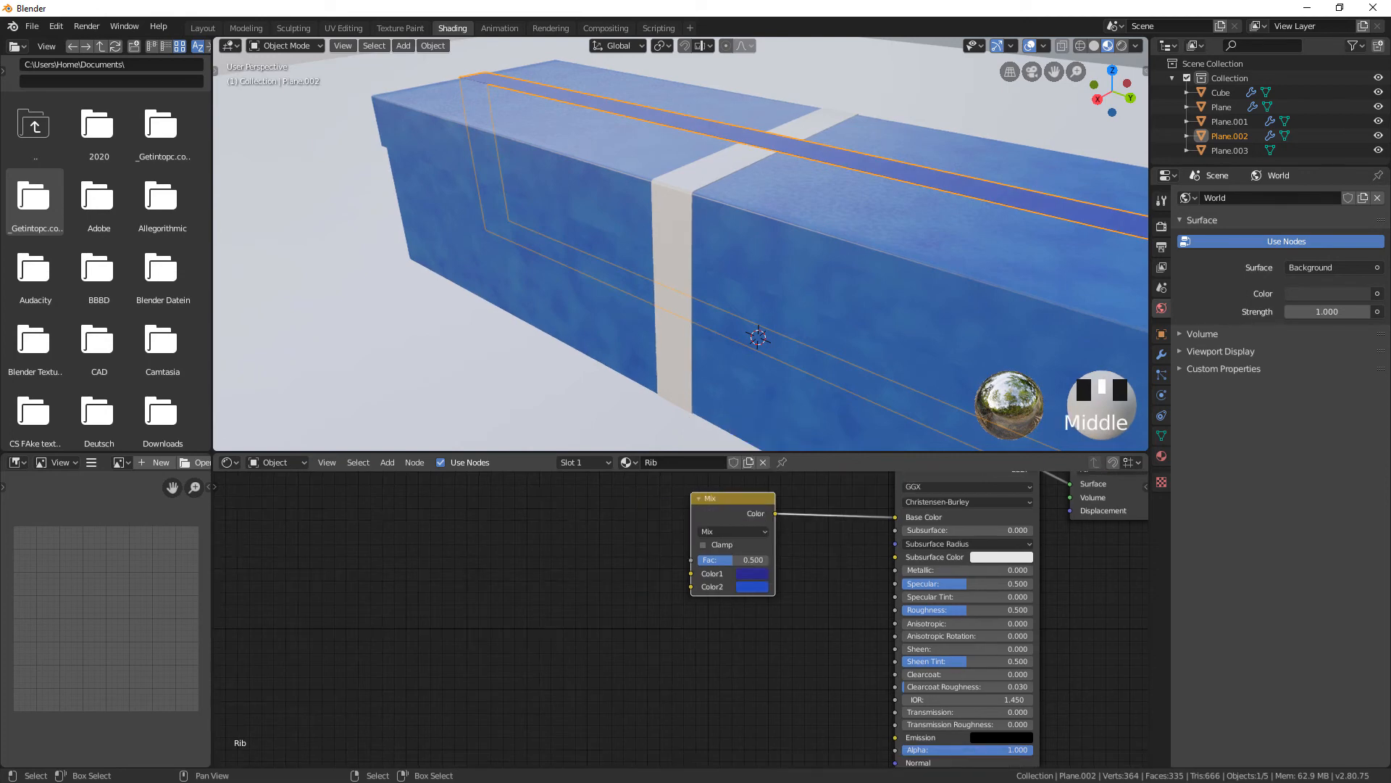
key(shift+a)
click(616, 552)
text(wa)
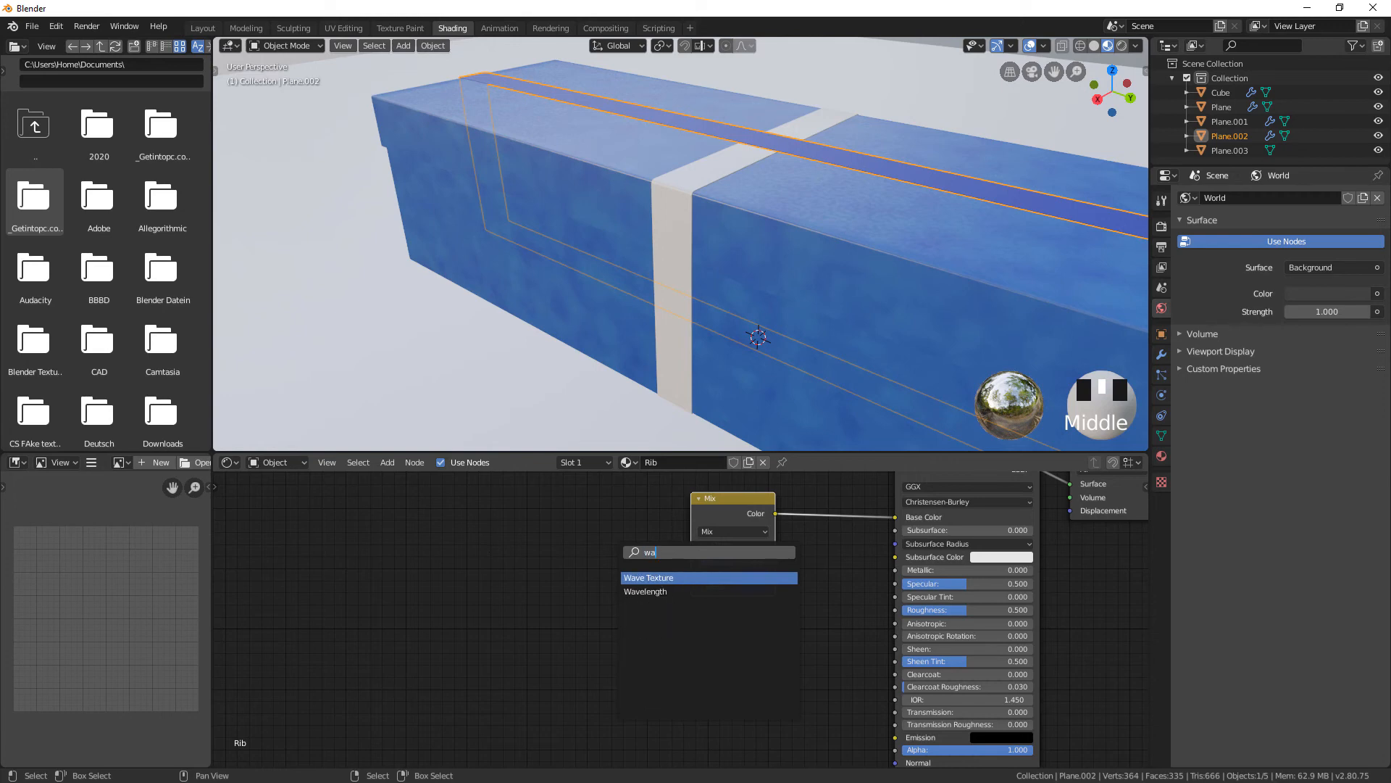
key(Return)
click(436, 523)
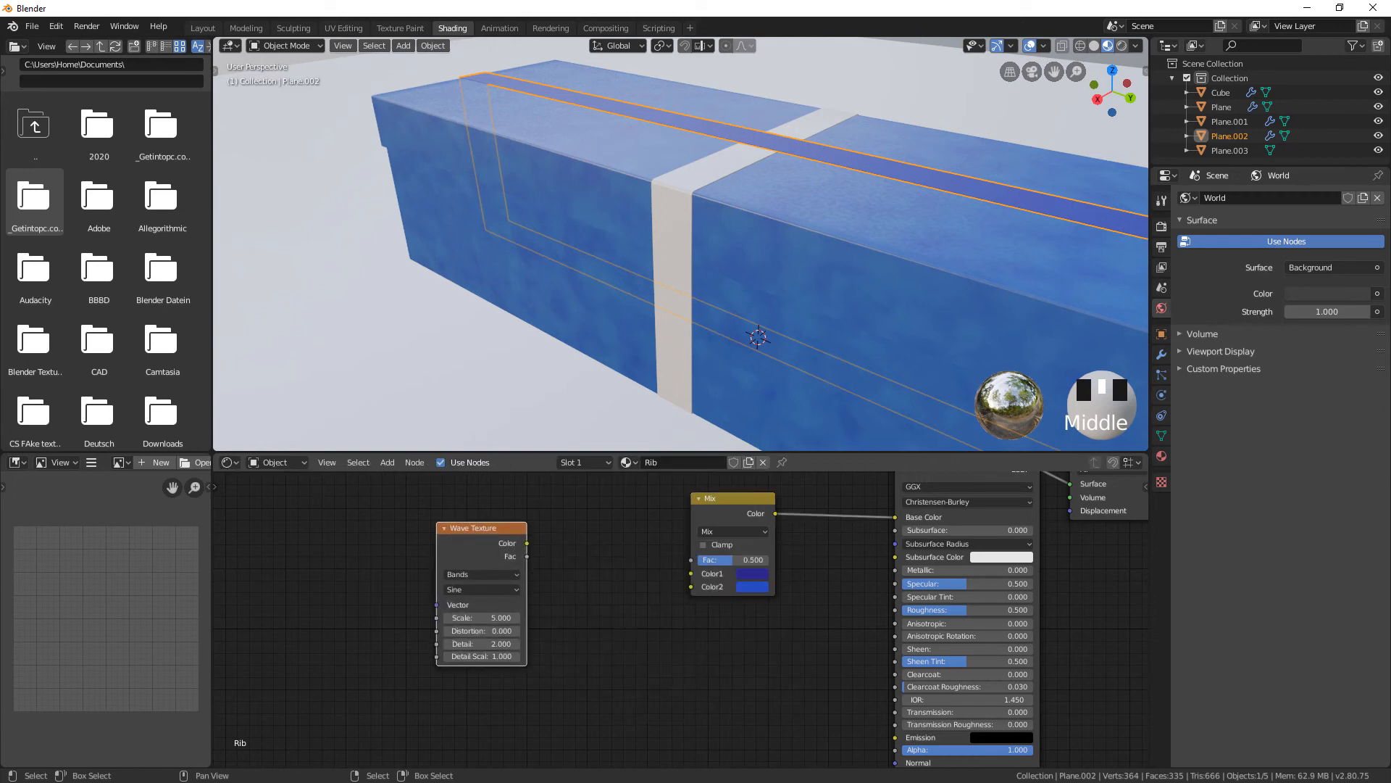
drag(526, 542, 691, 559)
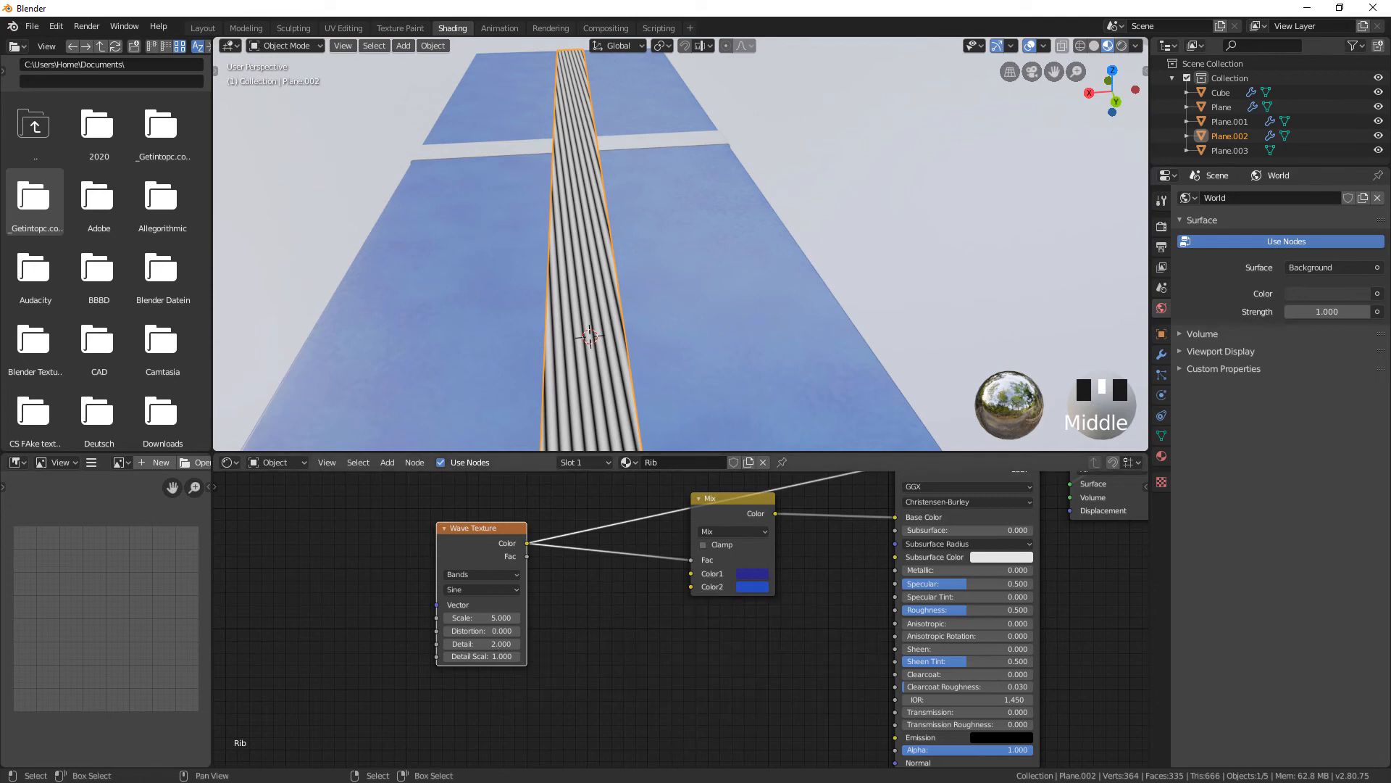
middle_drag(616, 630, 735, 642)
scroll(636, 624, up, 2)
middle_drag(484, 334, 490, 328)
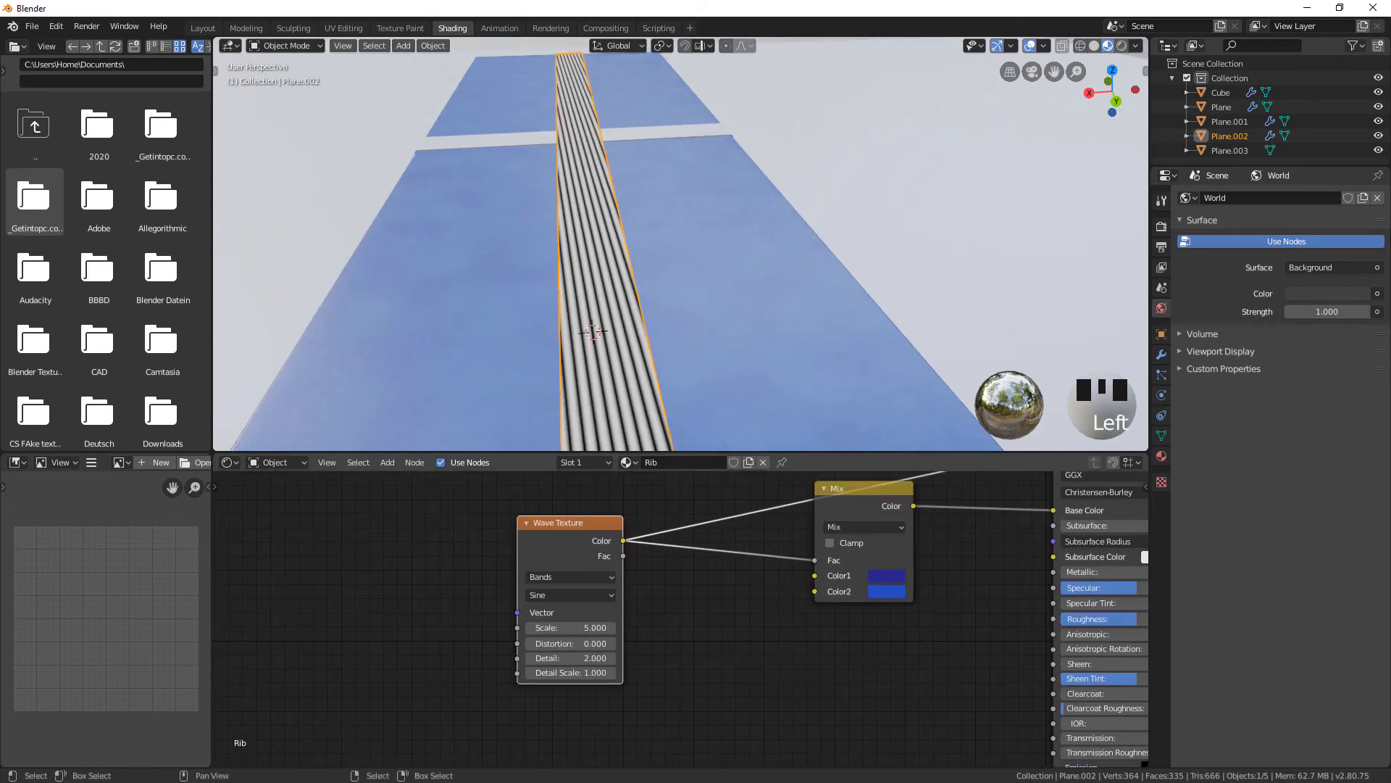
Add Texture Coordinate and Mapping nodes to the Wave Texture and feed the Mapping node from the Object output
key(ctrl+t)
middle_drag(652, 615, 740, 601)
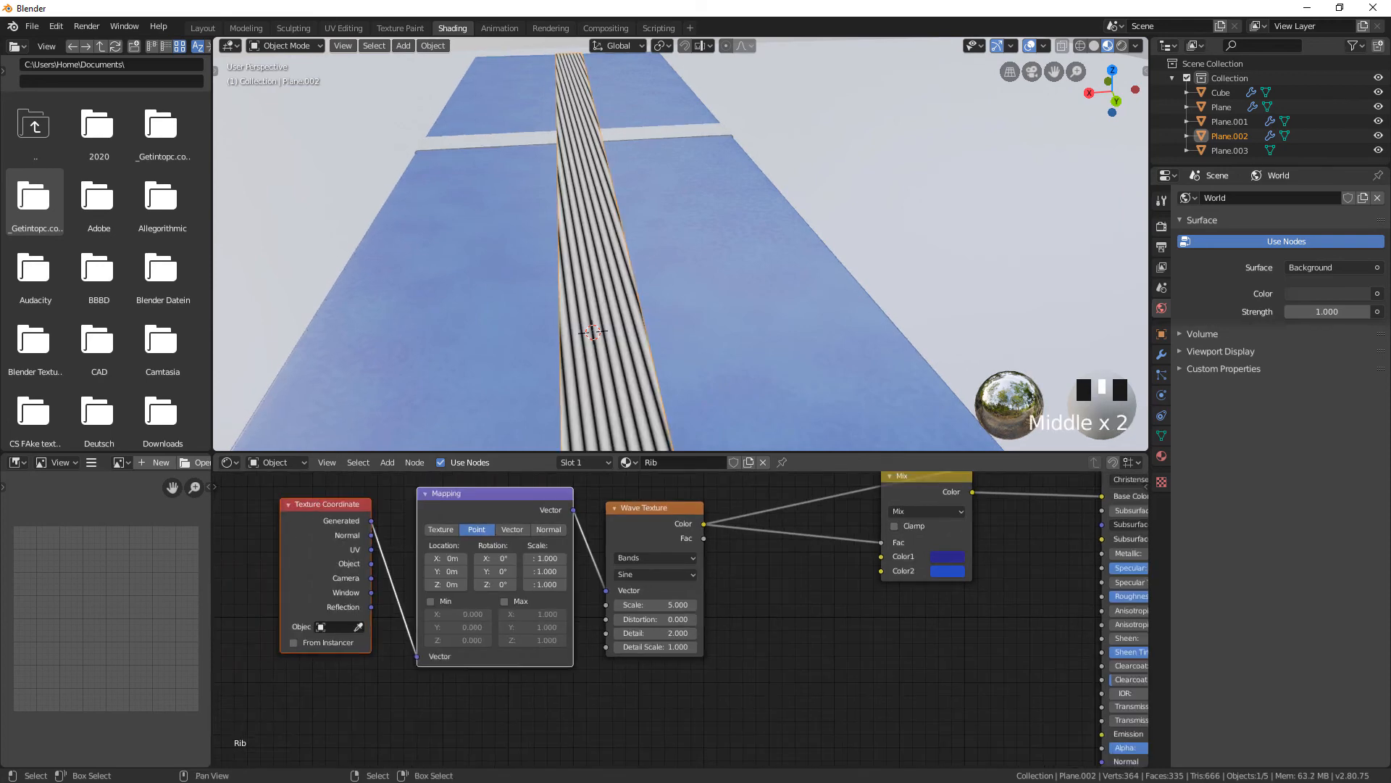
drag(371, 563, 417, 656)
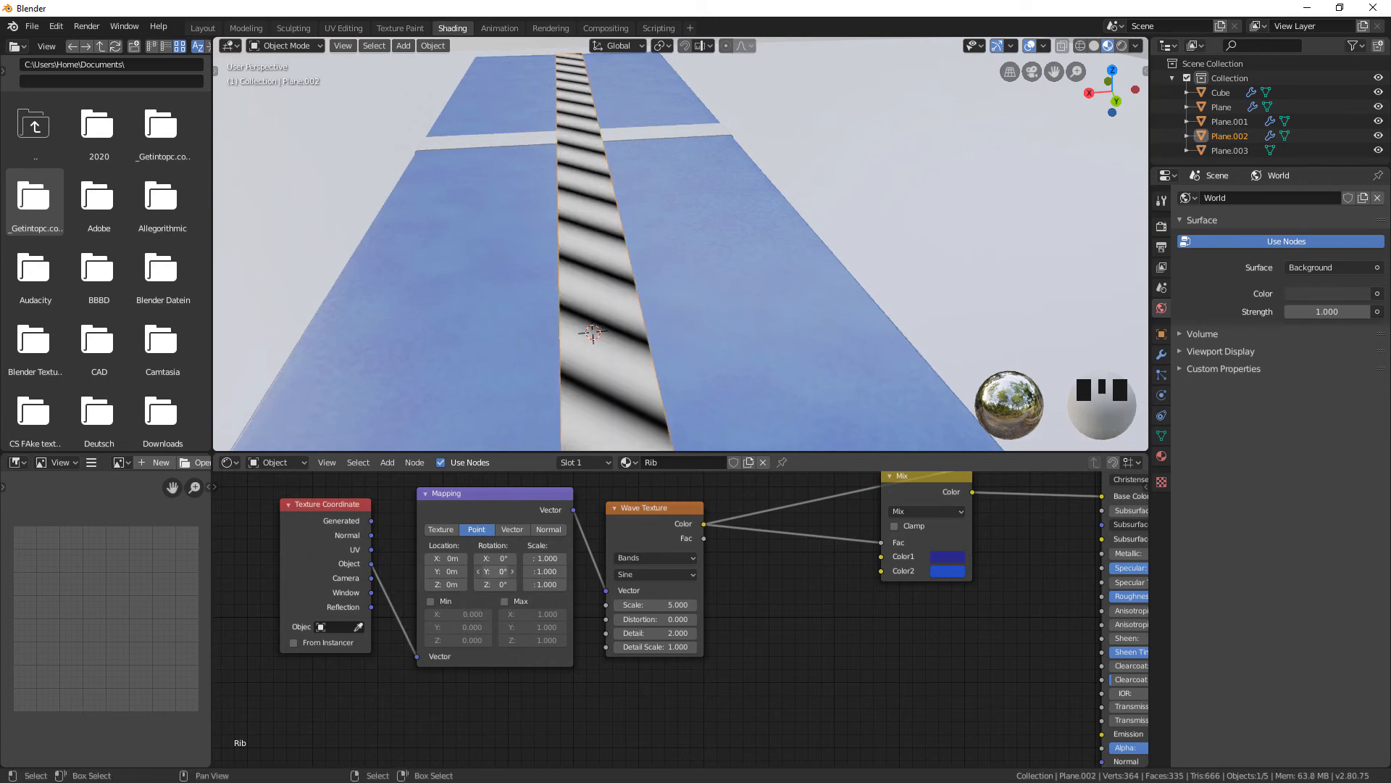
Try a Z rotation of 45° in the Mapping node, check it on the ribbon, and reset it to 0°
click(500, 584)
text(45)
key(Return)
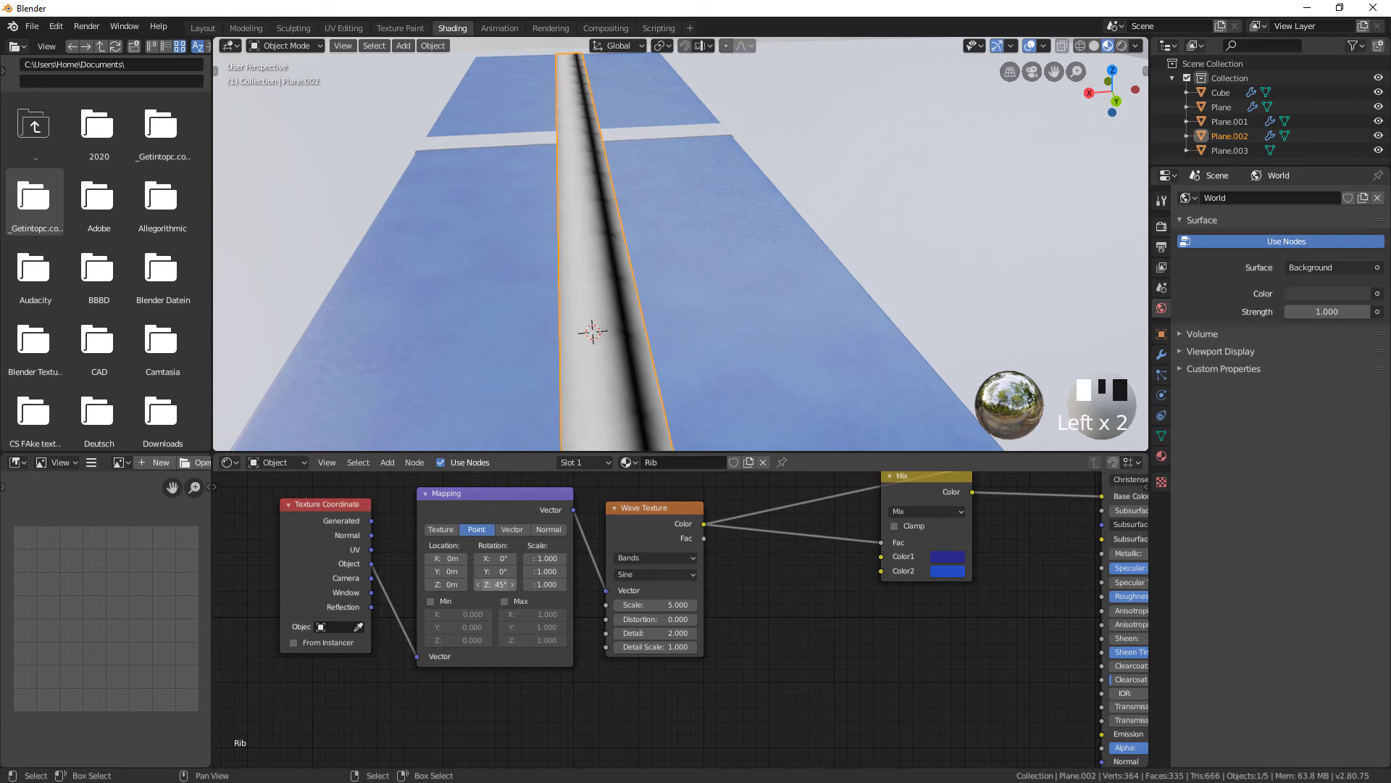
scroll(682, 246, down, 1)
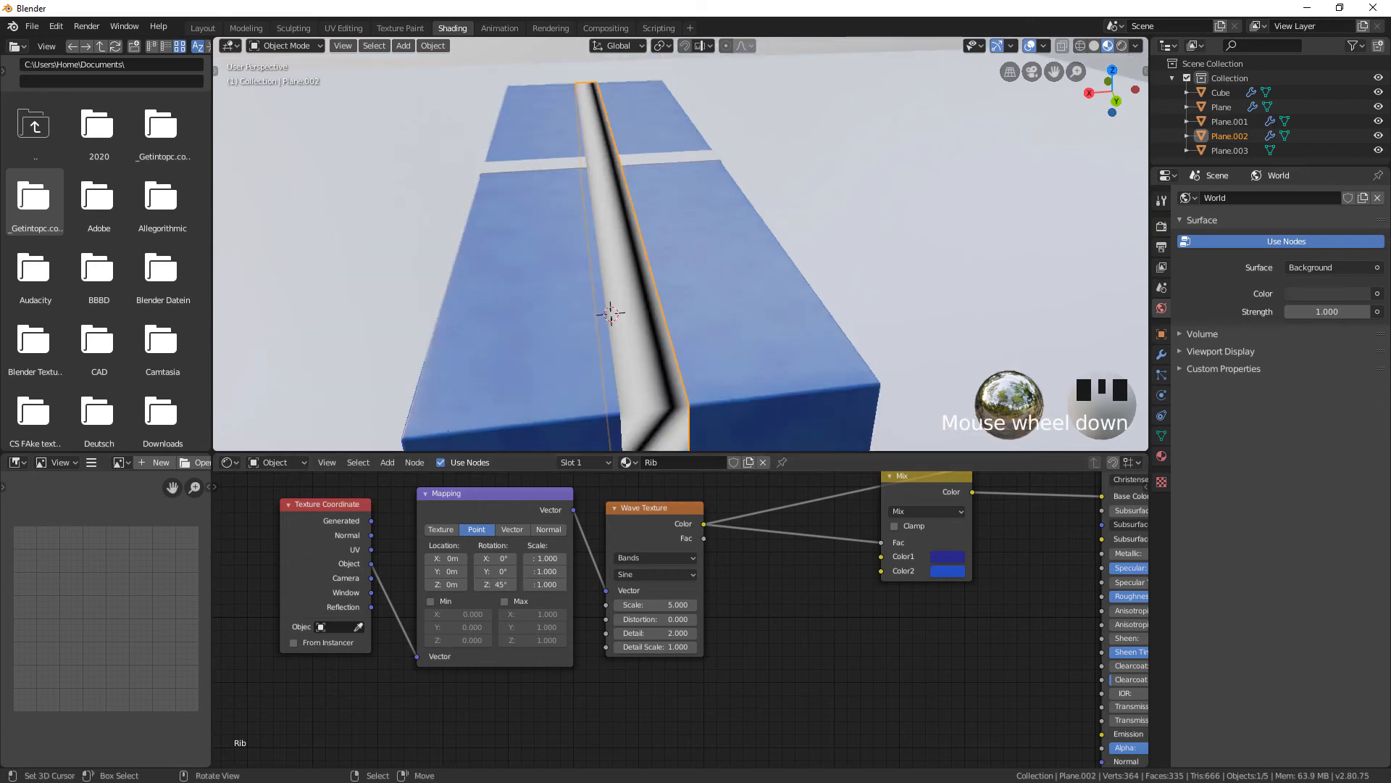
scroll(682, 247, down, 1)
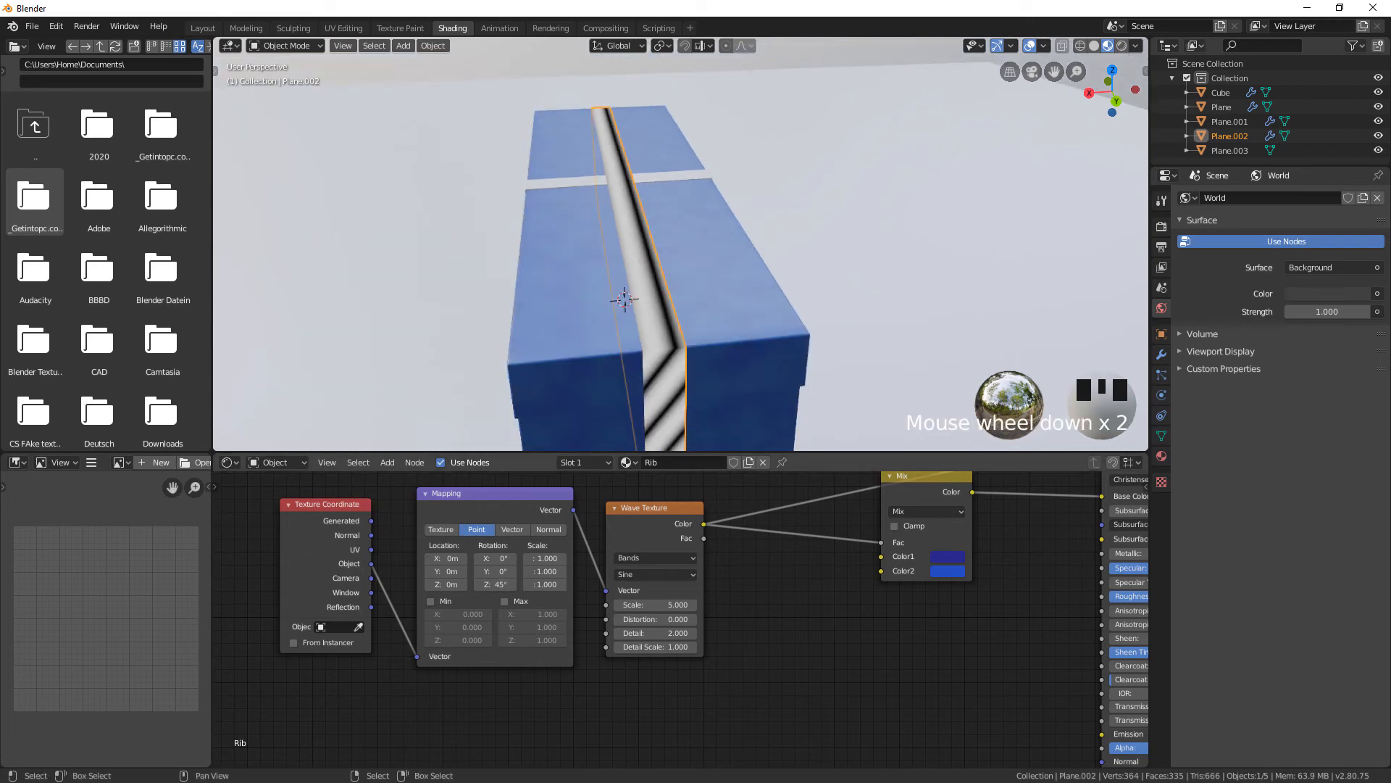
click(500, 584)
text(0)
key(Return)
Set the Mapping node's Y rotation to 45° so the wave bands run across the ribbon
double_click(500, 571)
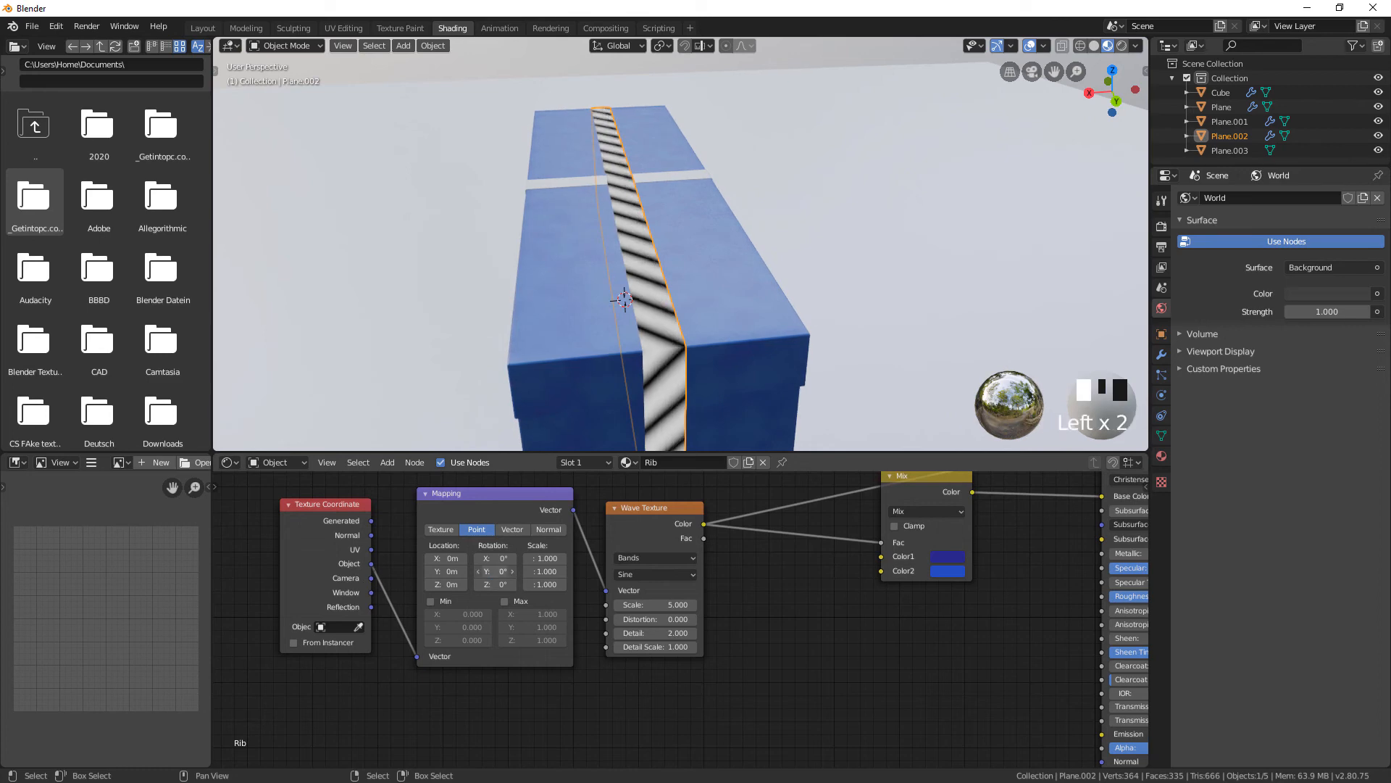
text(45)
key(Return)
middle_drag(681, 326, 645, 221)
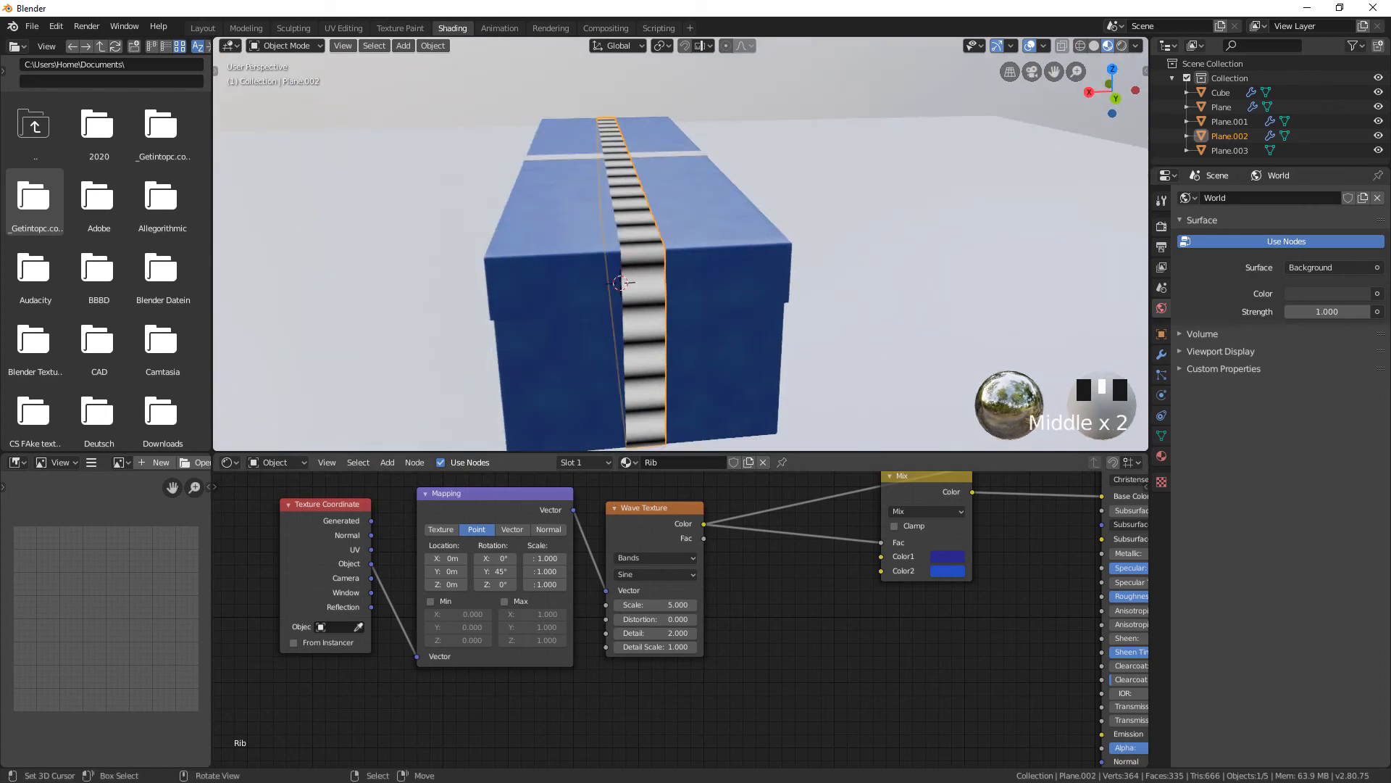
Try Wave Texture Scale values of 10, 50, 60 and 70, comparing the band density on the ribbon
click(656, 605)
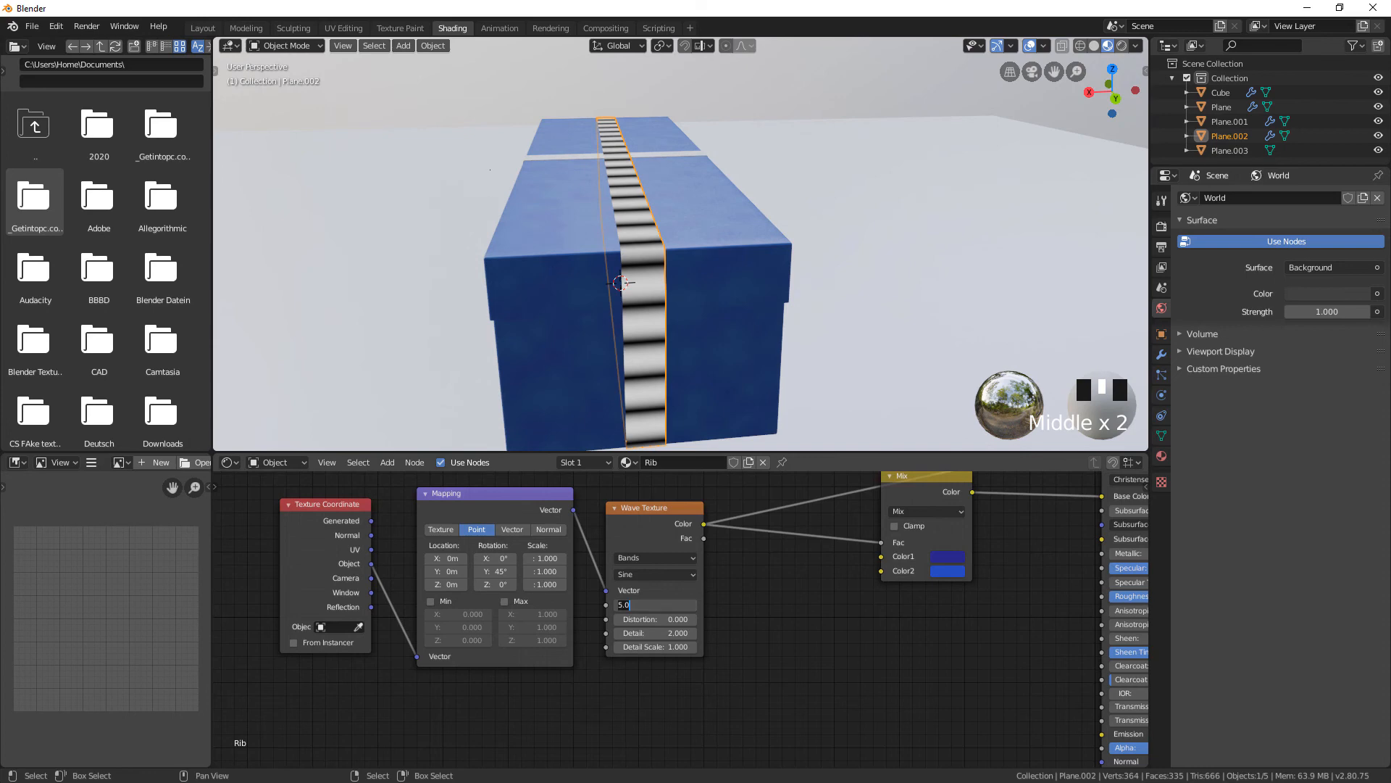
text(10)
key(Return)
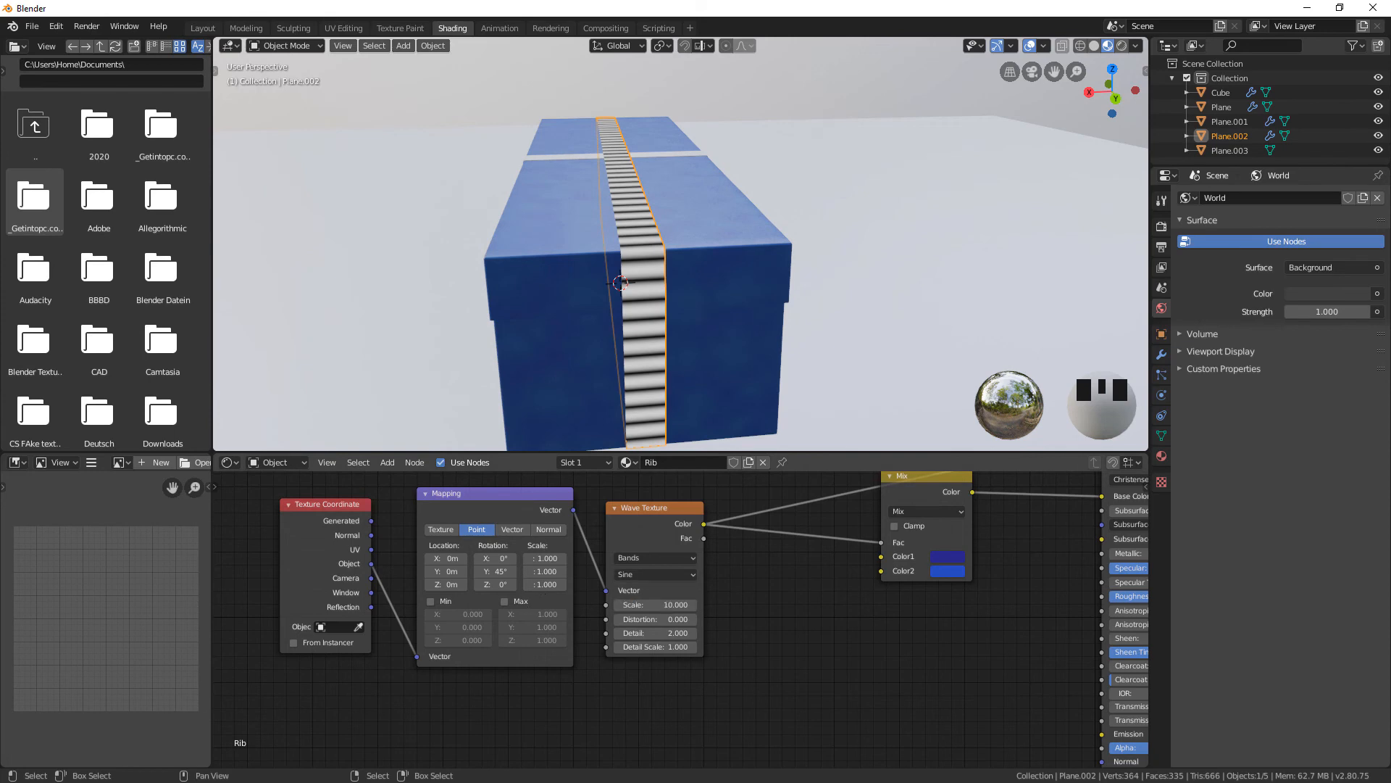
click(655, 604)
text(50)
key(Return)
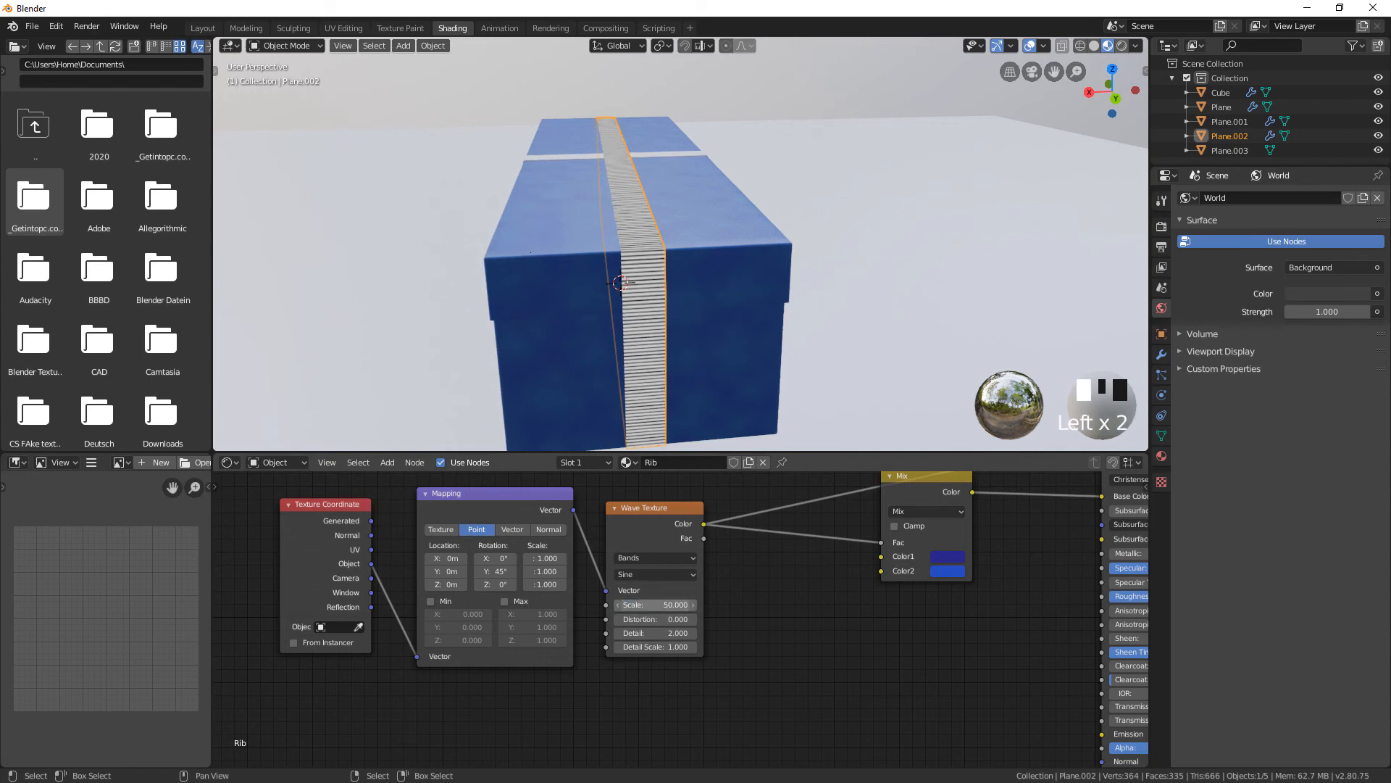
scroll(621, 283, up, 3)
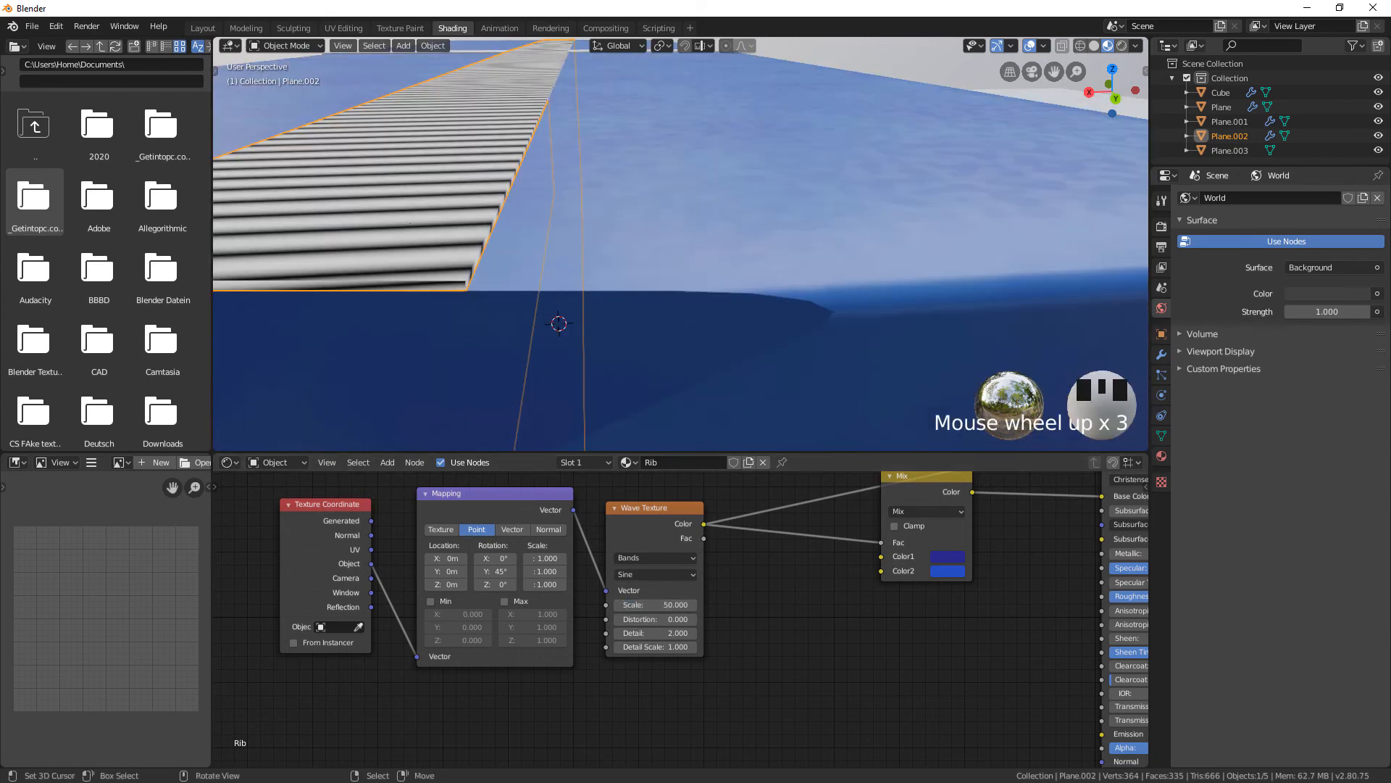
scroll(681, 245, down, 1)
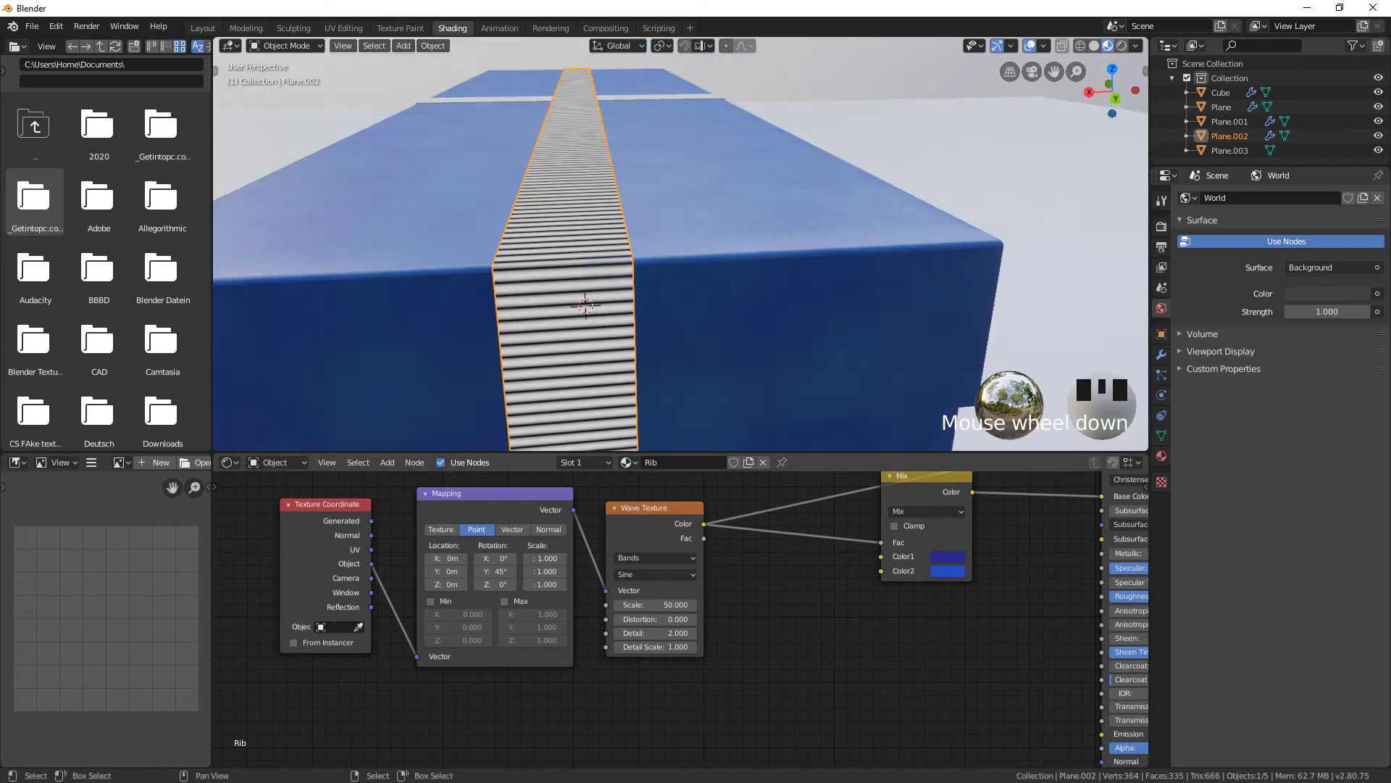
click(693, 604)
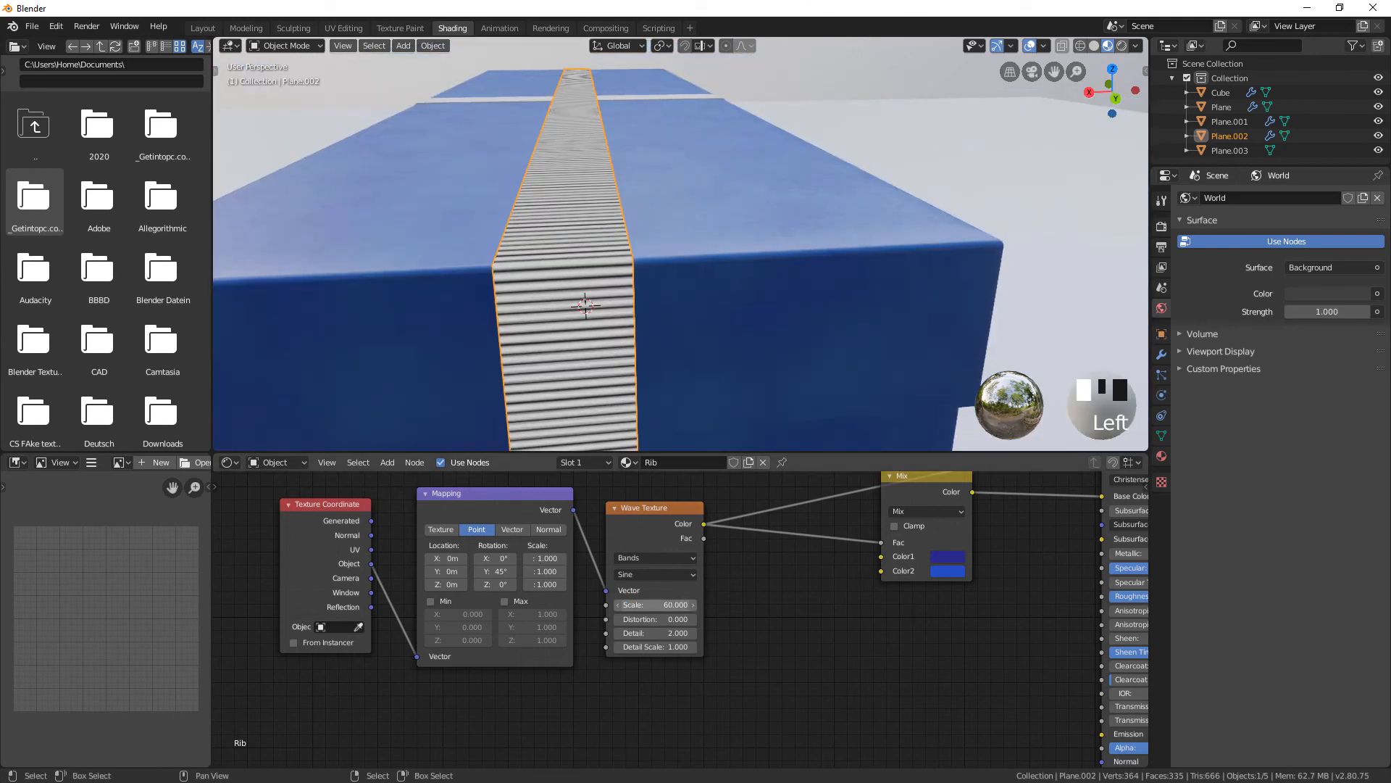
click(654, 604)
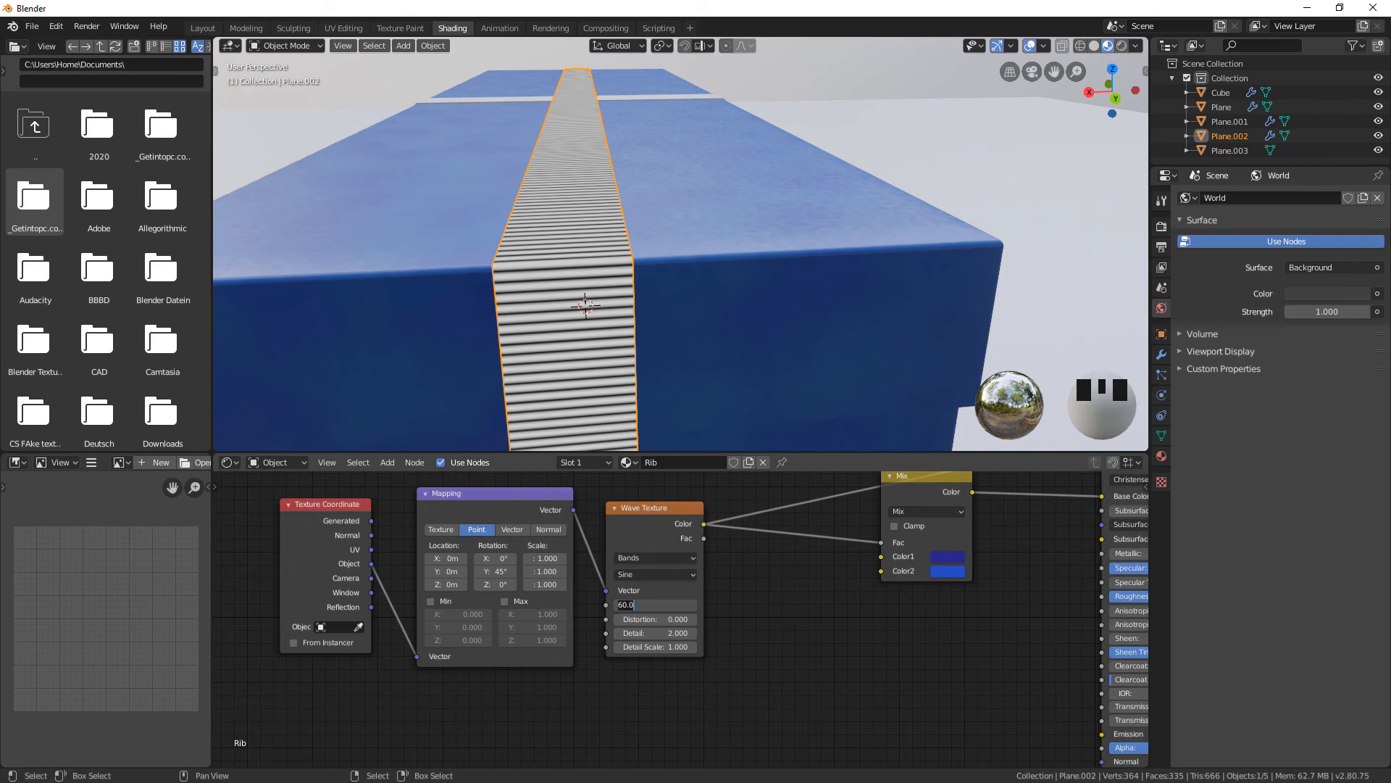
text(70)
key(Return)
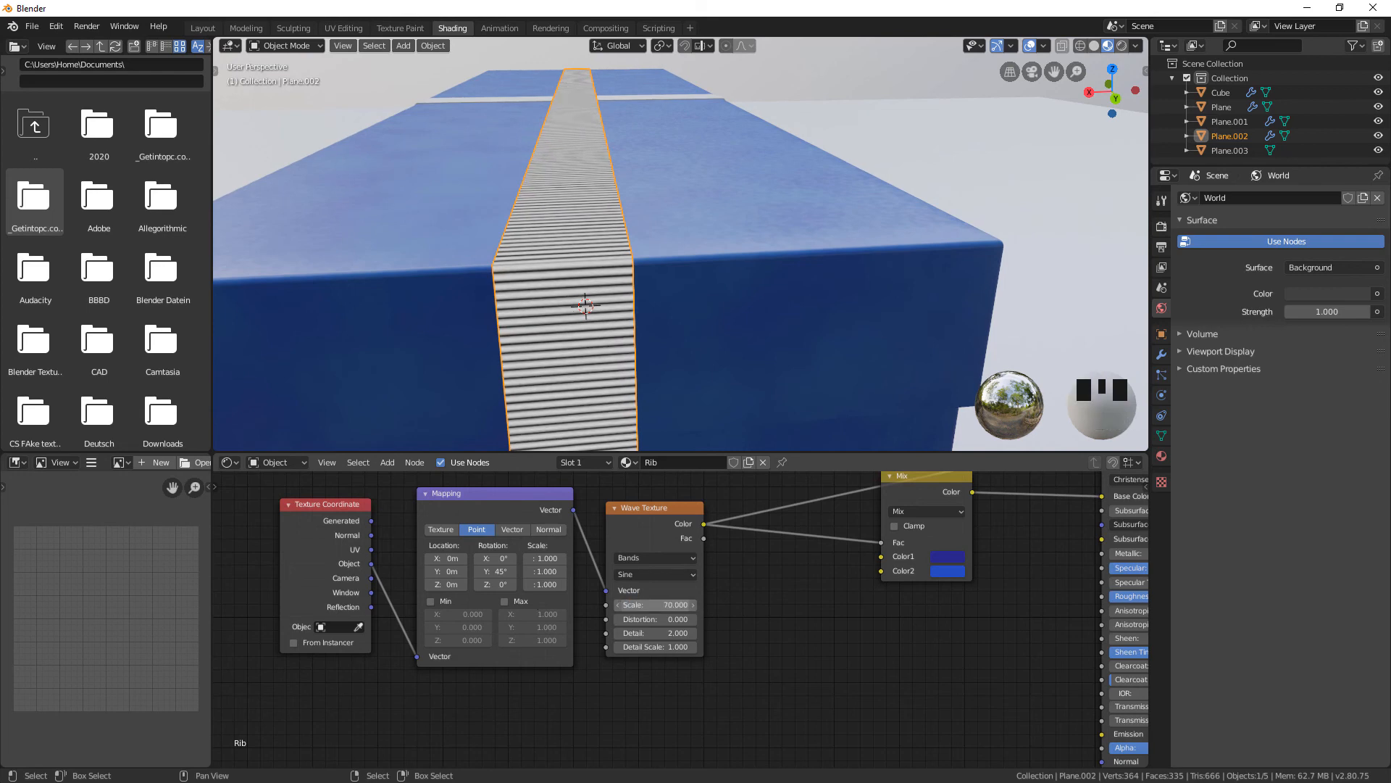
Set the Wave Texture's Scale to 55
click(654, 604)
text(80)
key(BackSpace)
key(BackSpace)
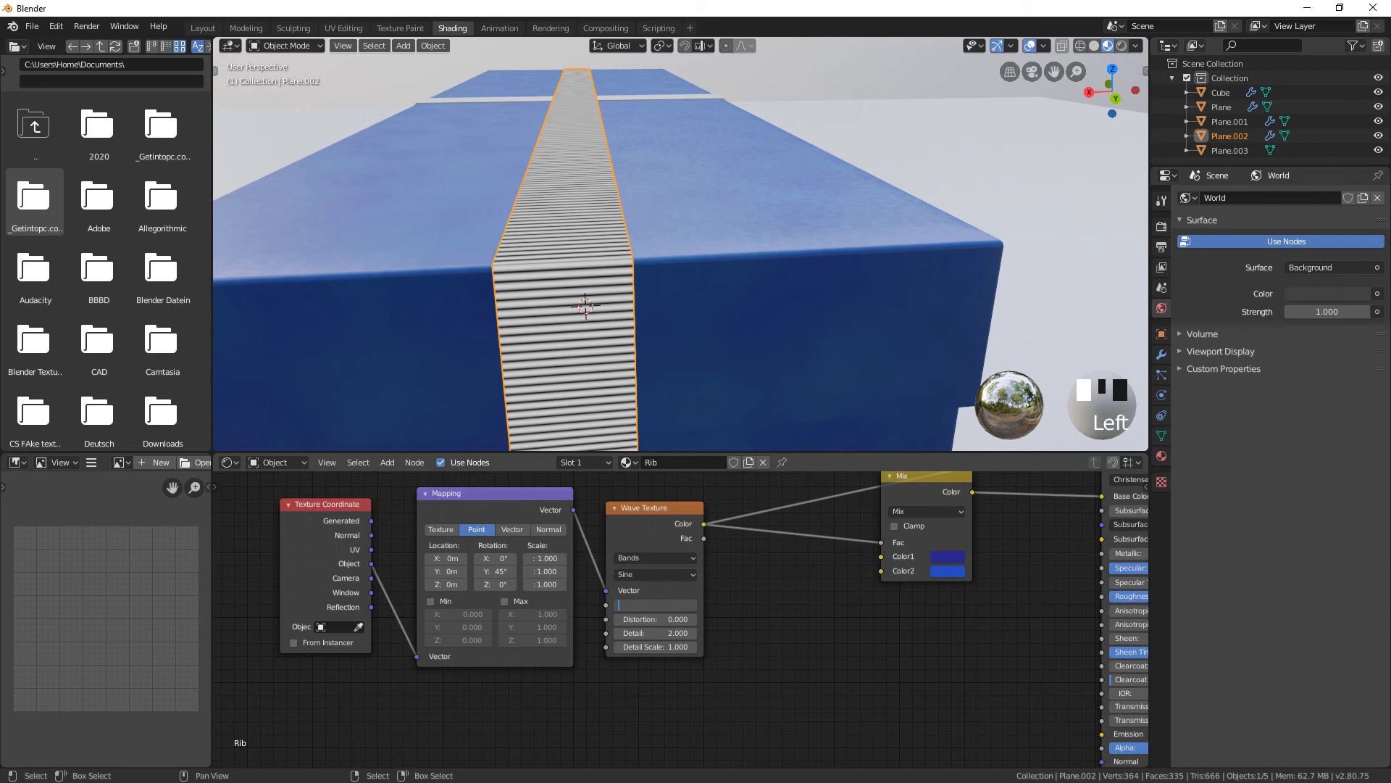
text(50)
key(BackSpace)
text(5)
key(Return)
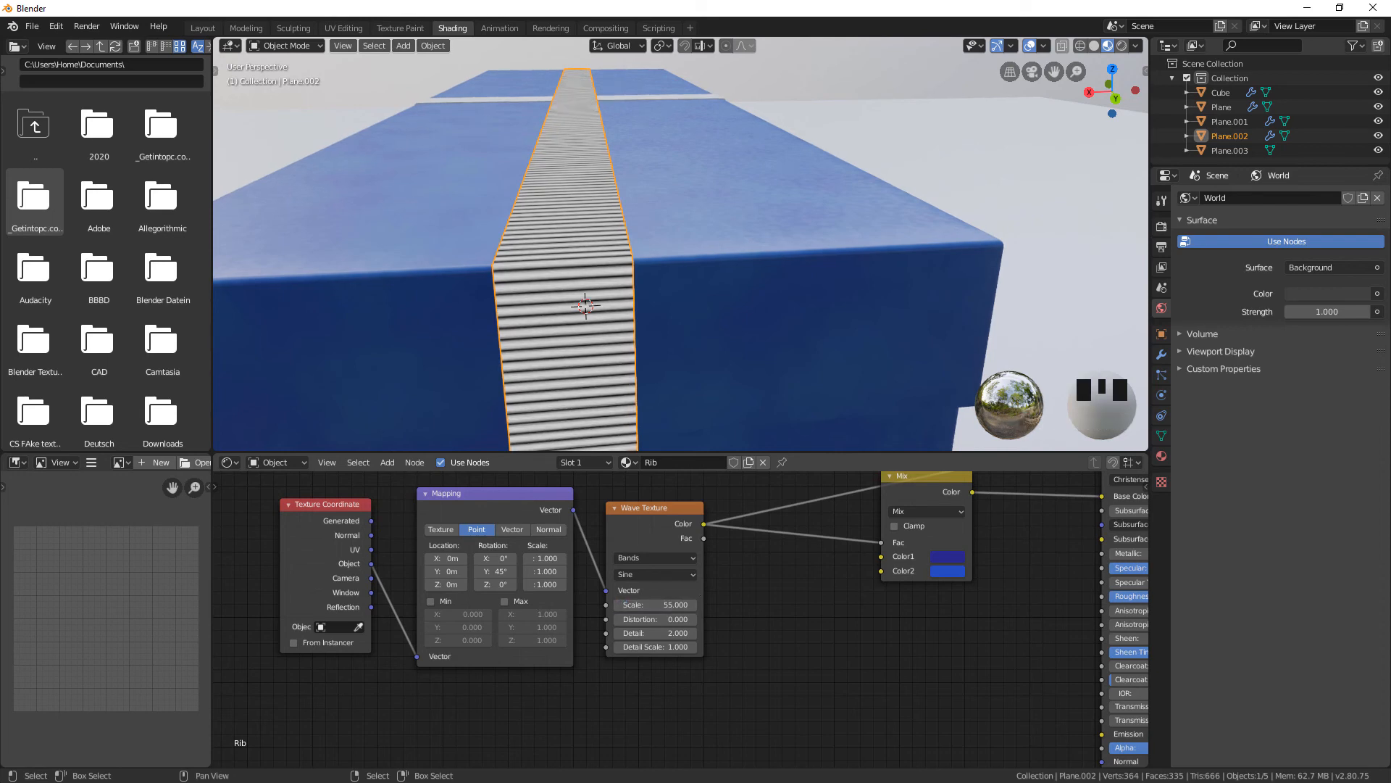
Preview the Mix node's blue color output on the ribbon and examine it from farther away
middle_drag(797, 653, 653, 685)
ctrl+shift+click(783, 551)
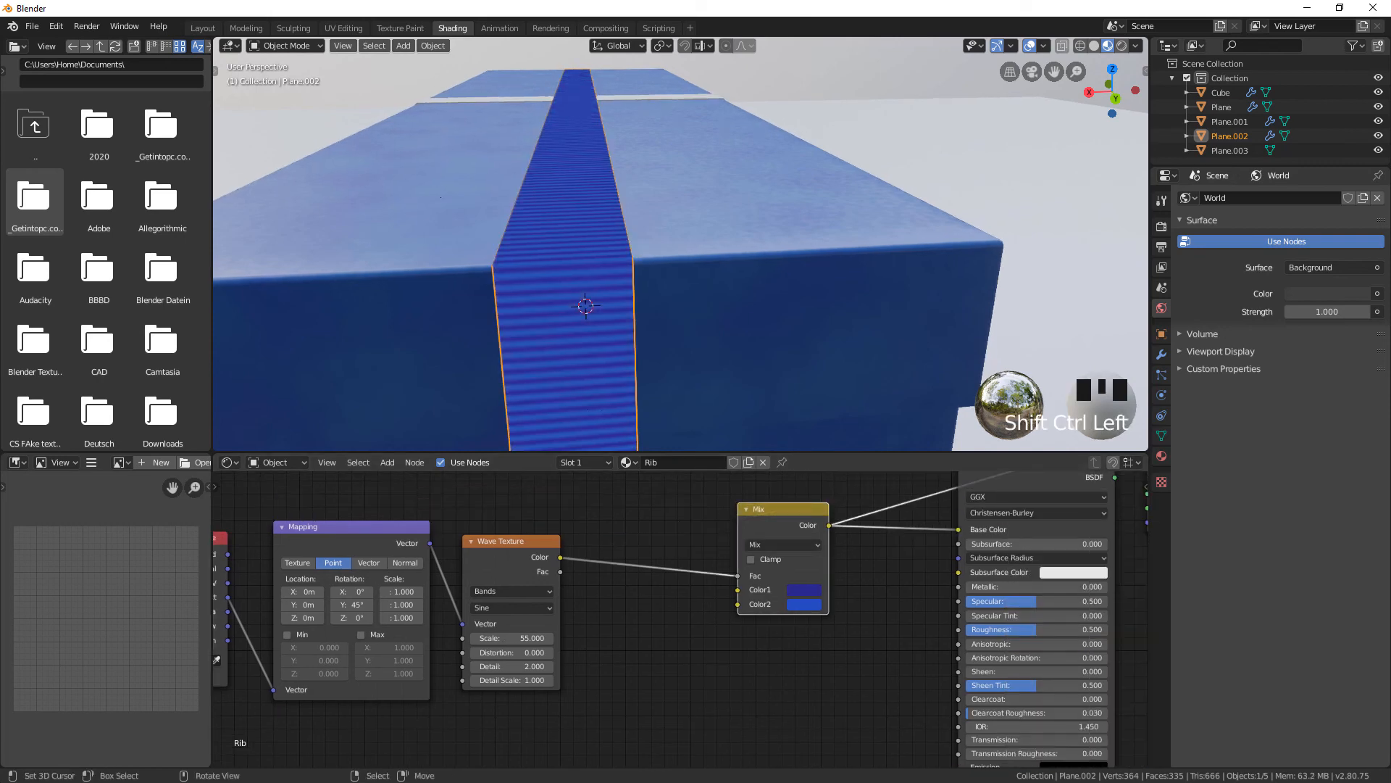
scroll(681, 246, down, 2)
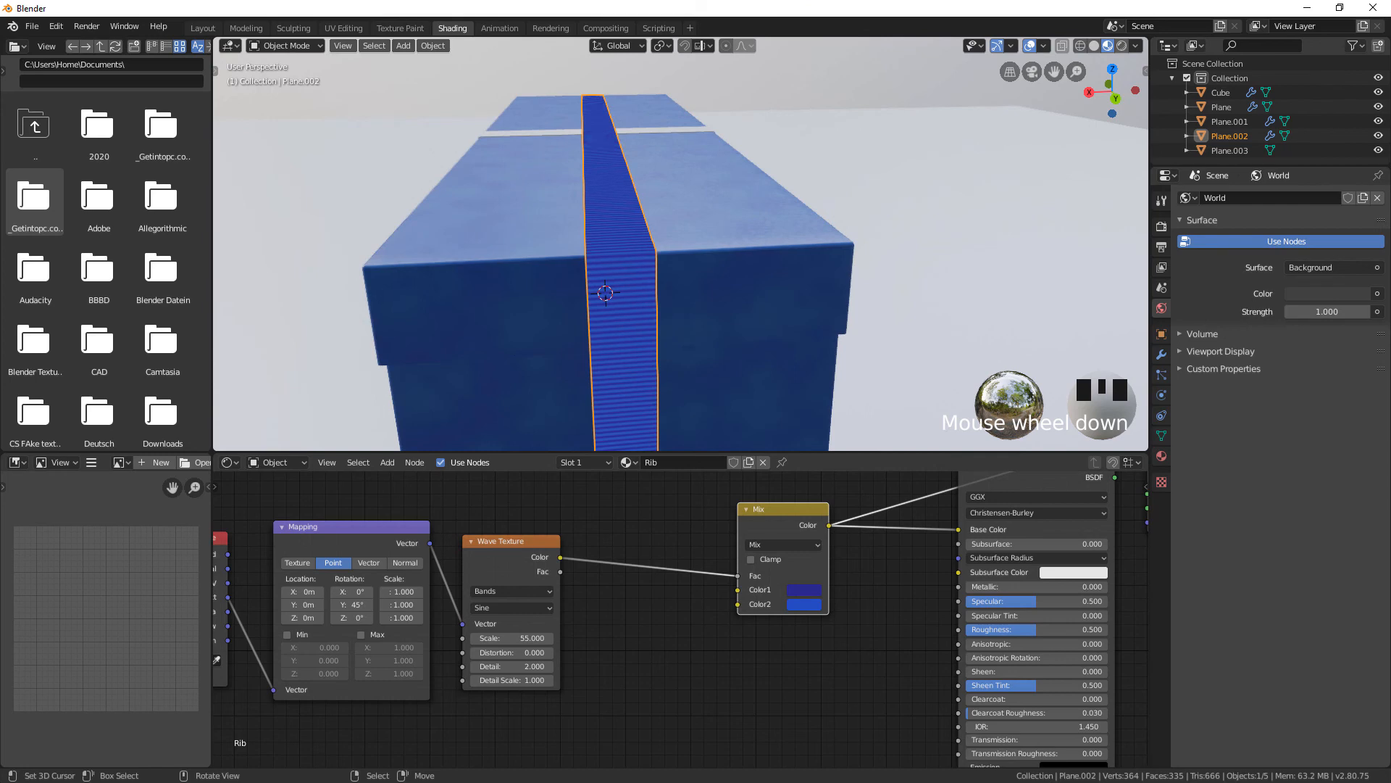
scroll(681, 247, down, 1)
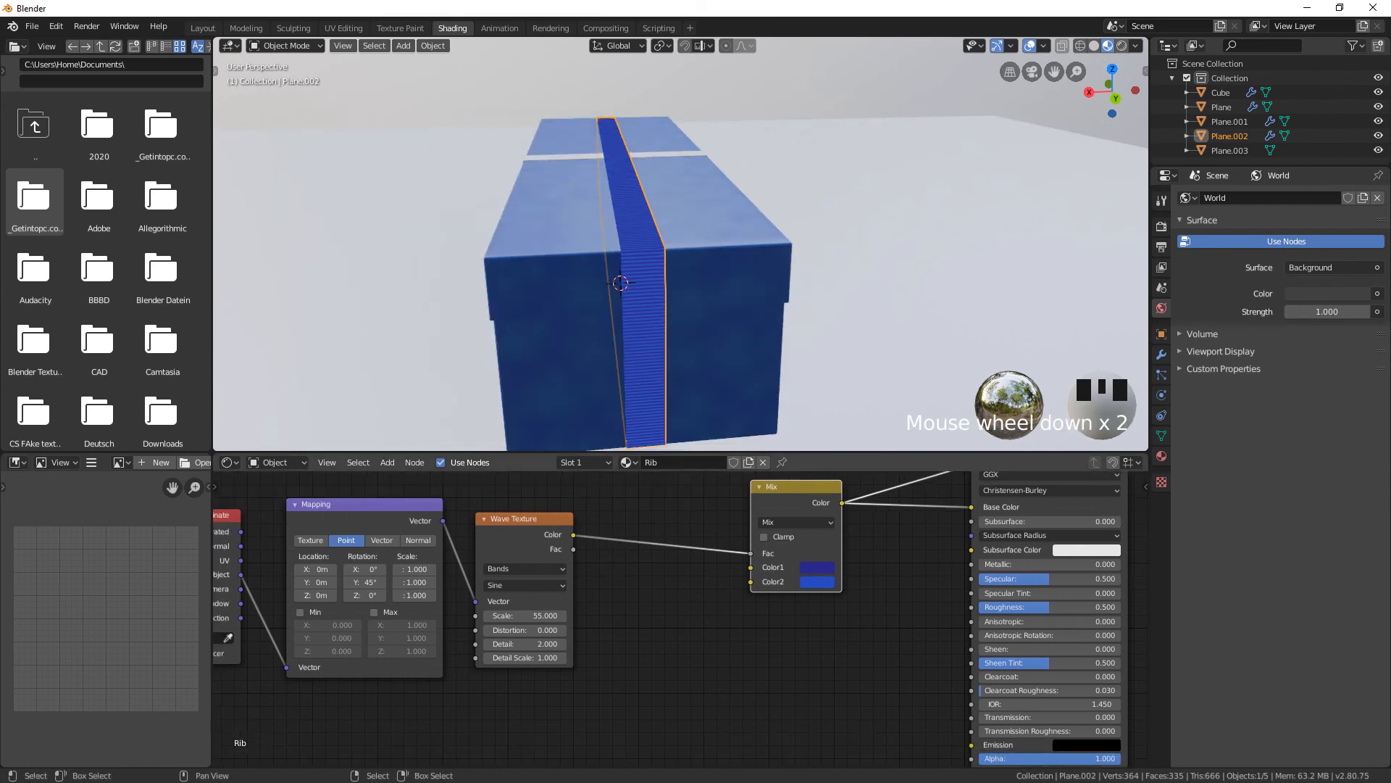
middle_drag(667, 616, 679, 599)
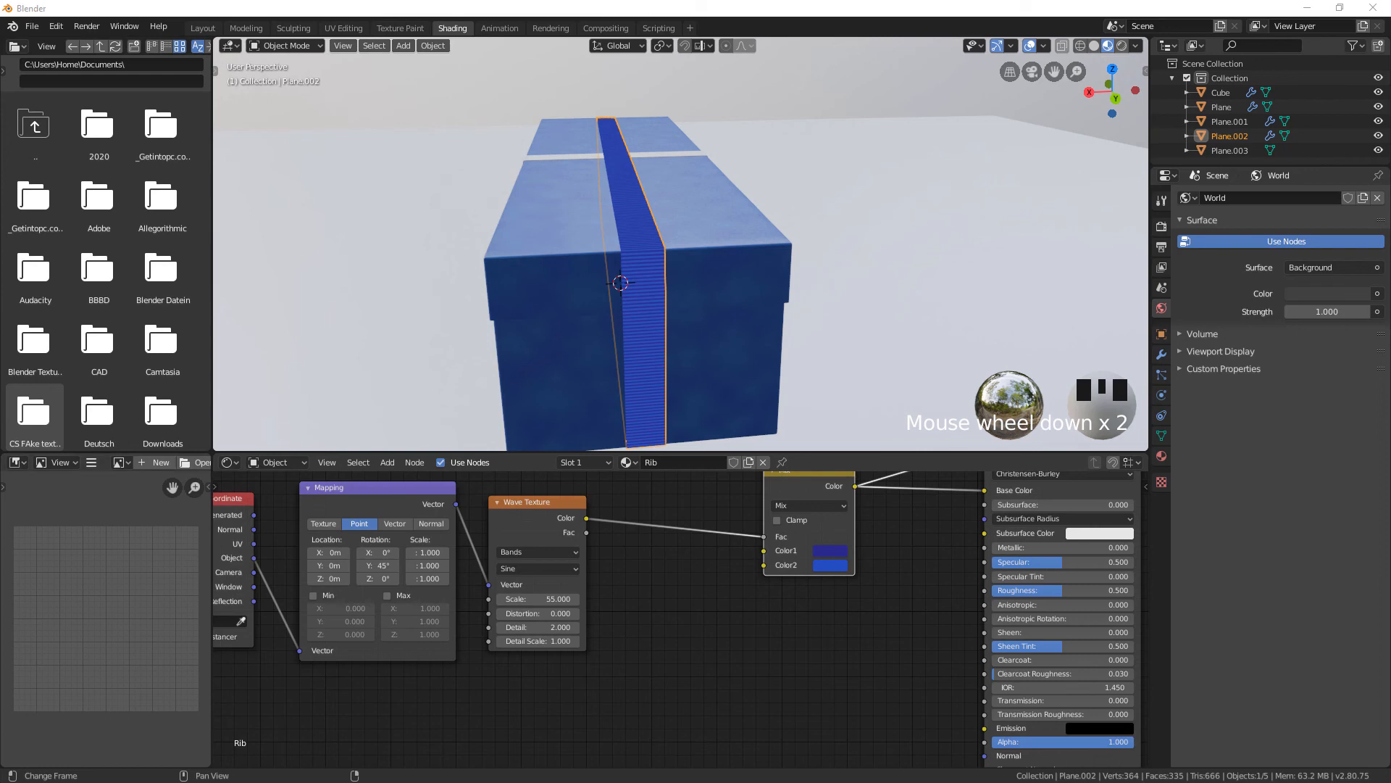
Insert a Bump node between the Wave Texture's Color and the Principled BSDF's Normal, feeding the wave into its Height input
middle_drag(682, 616, 604, 540)
scroll(681, 246, down, 1)
scroll(681, 618, down, 1)
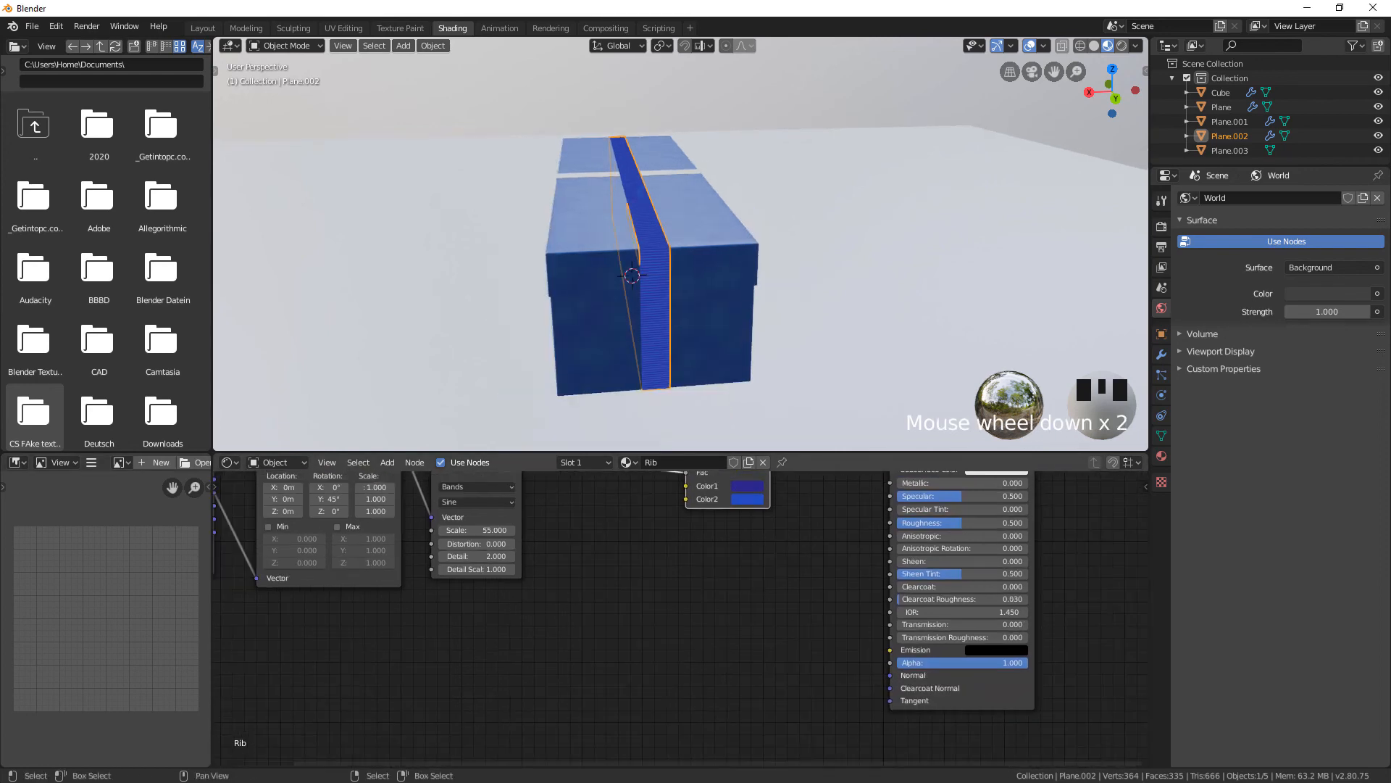
middle_drag(682, 618, 644, 640)
drag(484, 478, 852, 697)
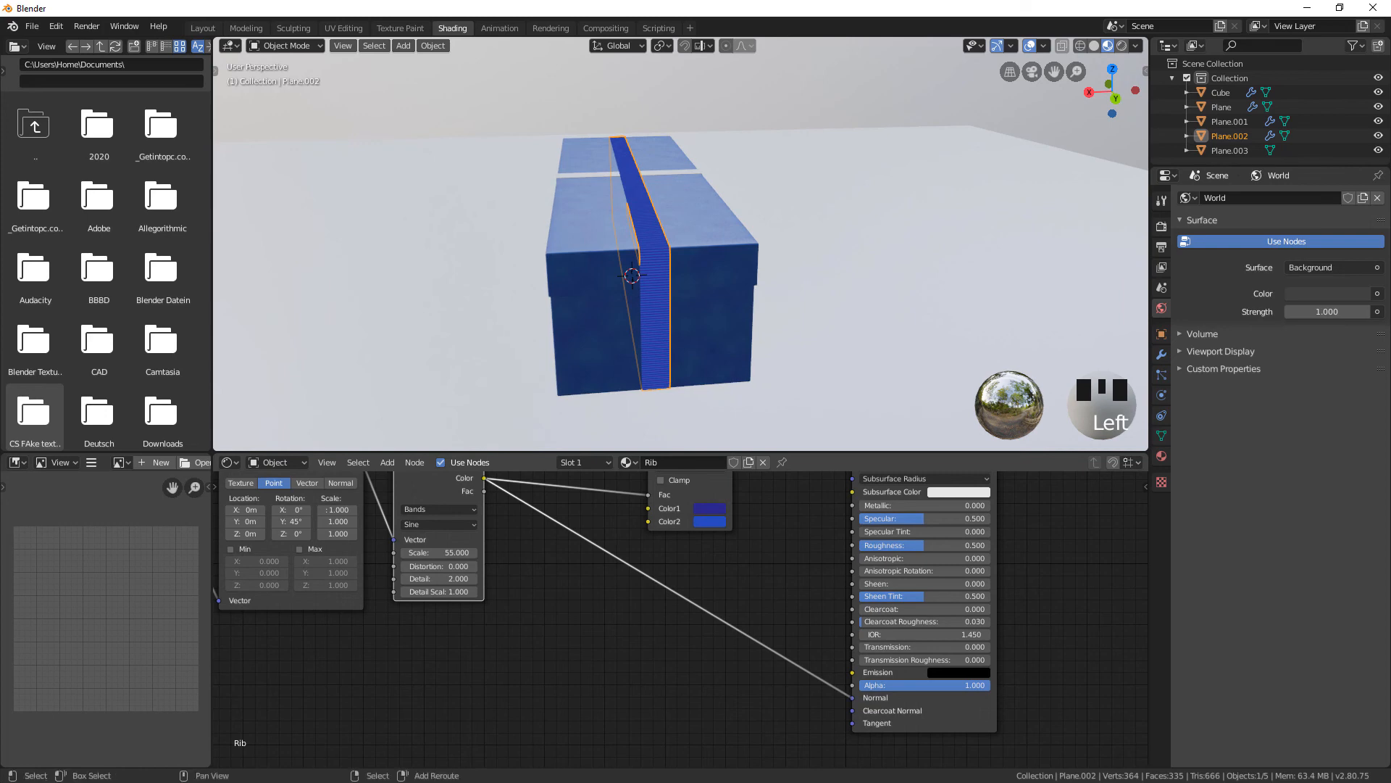
key(shift+a)
click(736, 549)
text(bum)
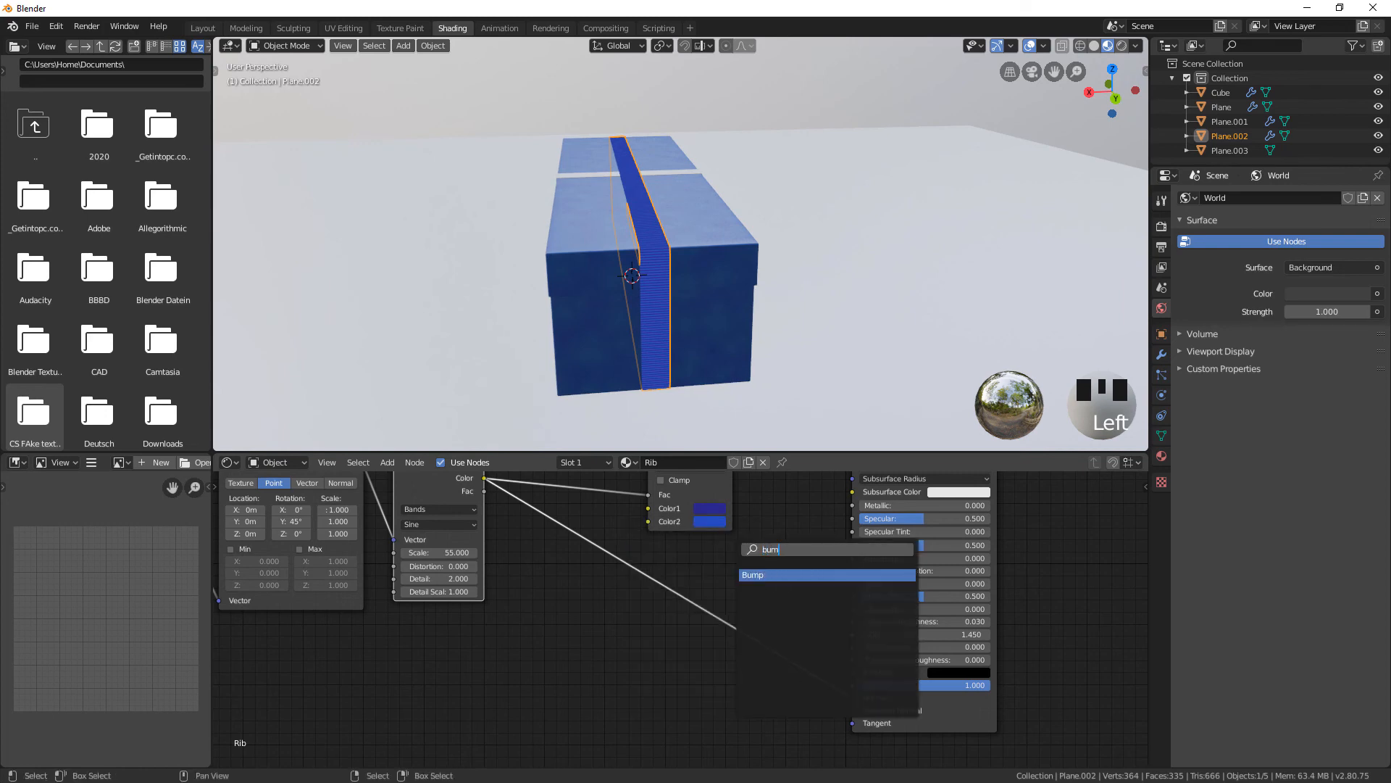
key(Return)
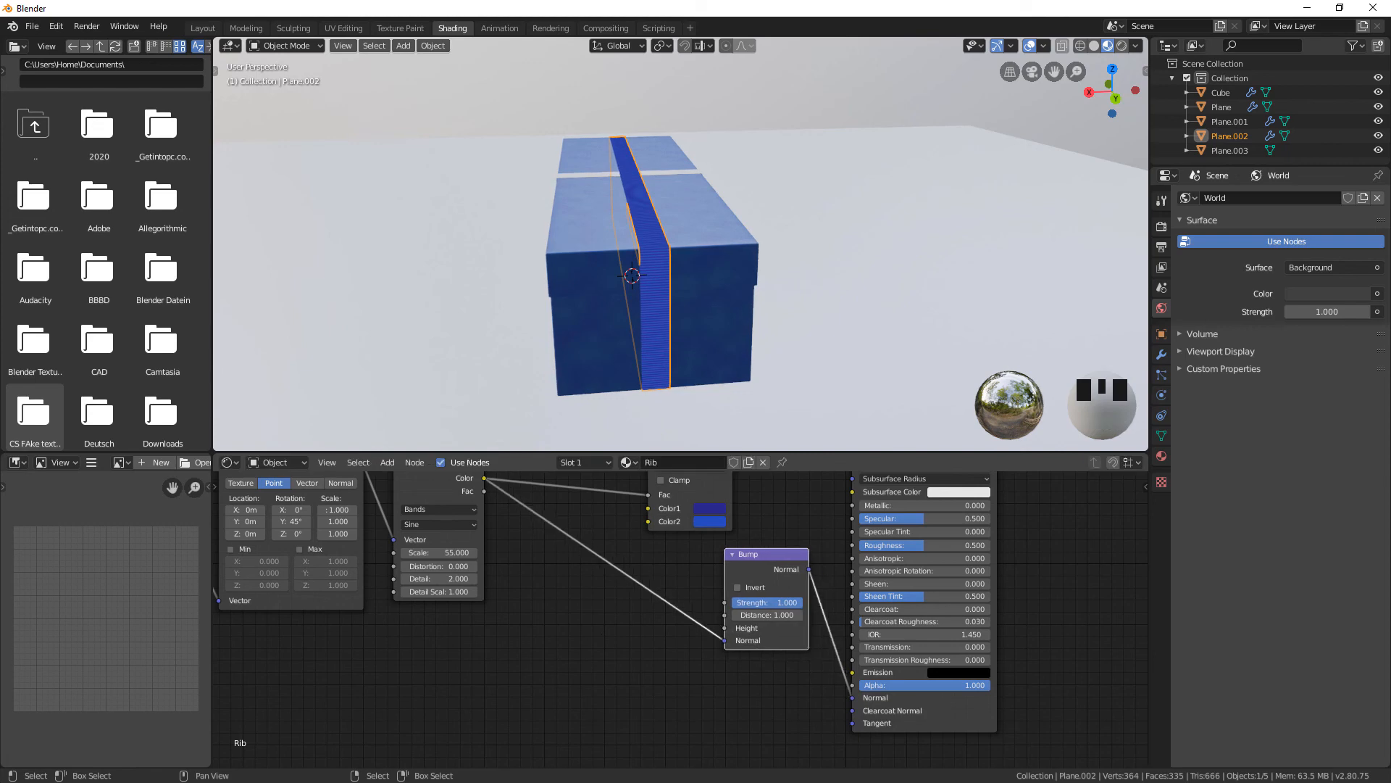
drag(719, 639, 719, 628)
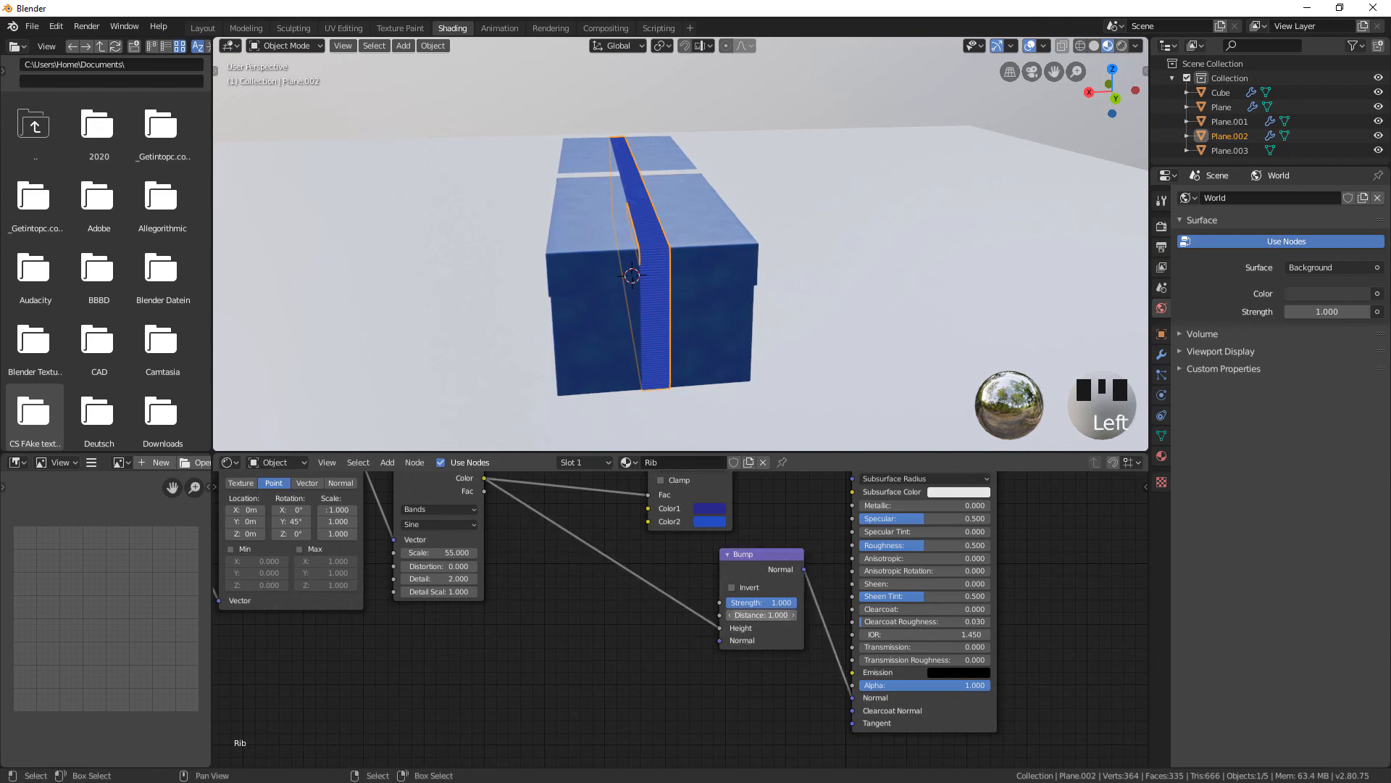
Set the Bump node's Distance to 0.005 and preview the Principled BSDF shader on the ribbon up close
click(761, 614)
text(.005)
key(Return)
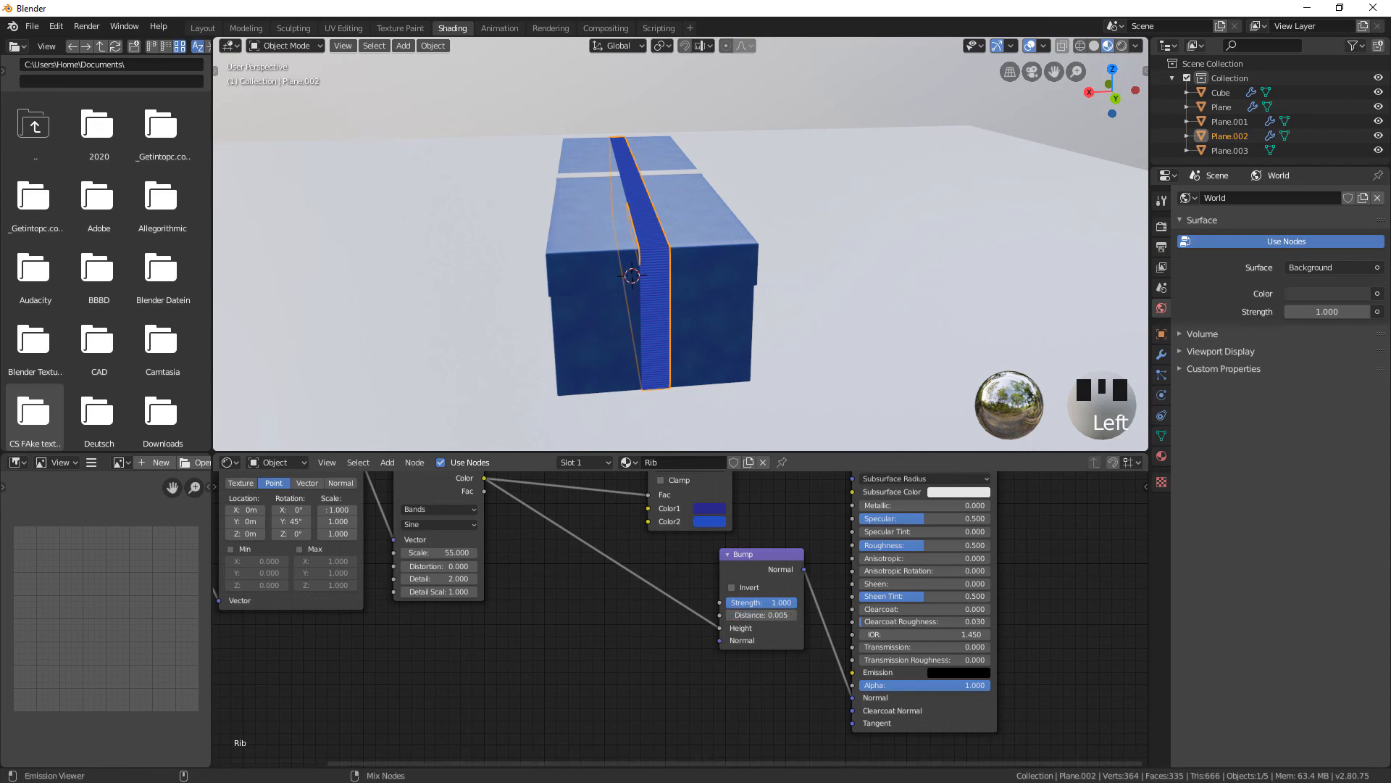
ctrl+shift+click(921, 703)
scroll(681, 243, up, 3)
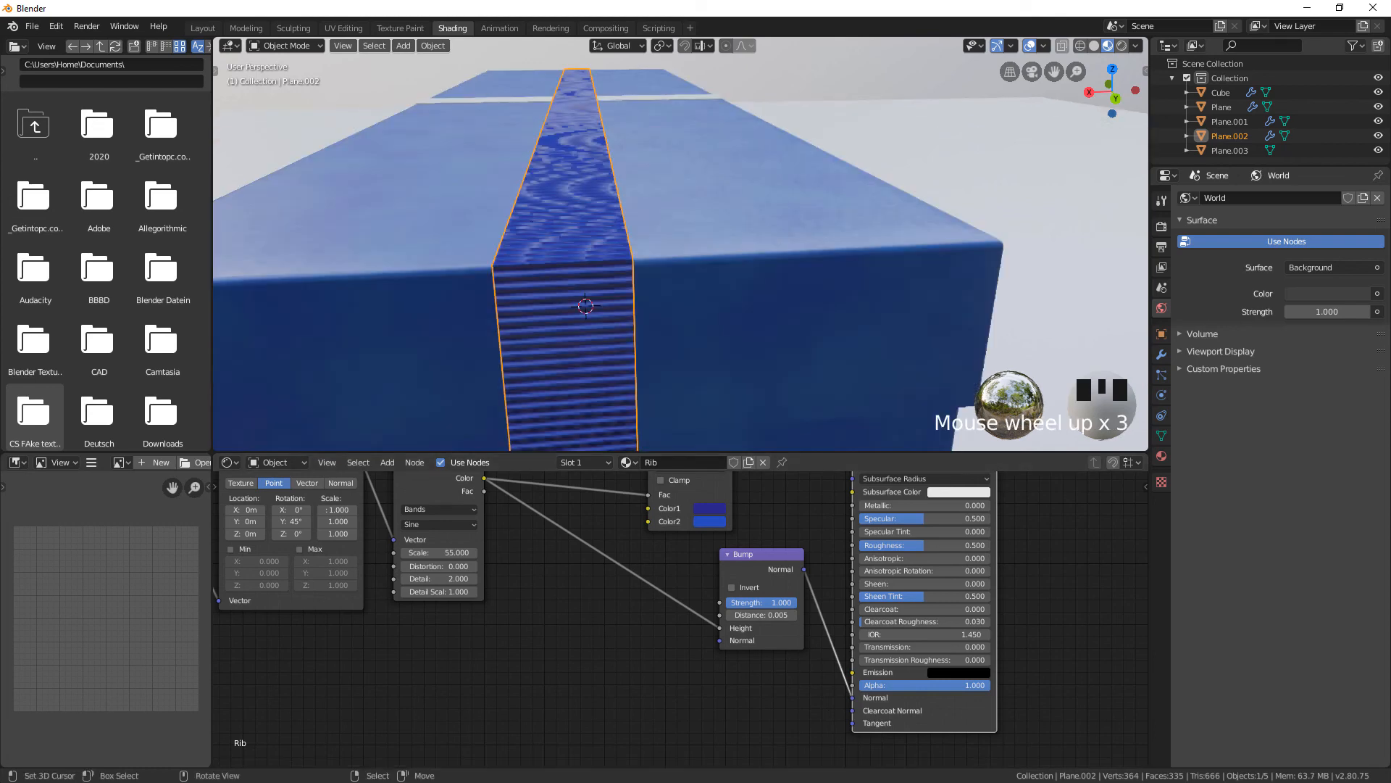
middle_drag(680, 244, 691, 229)
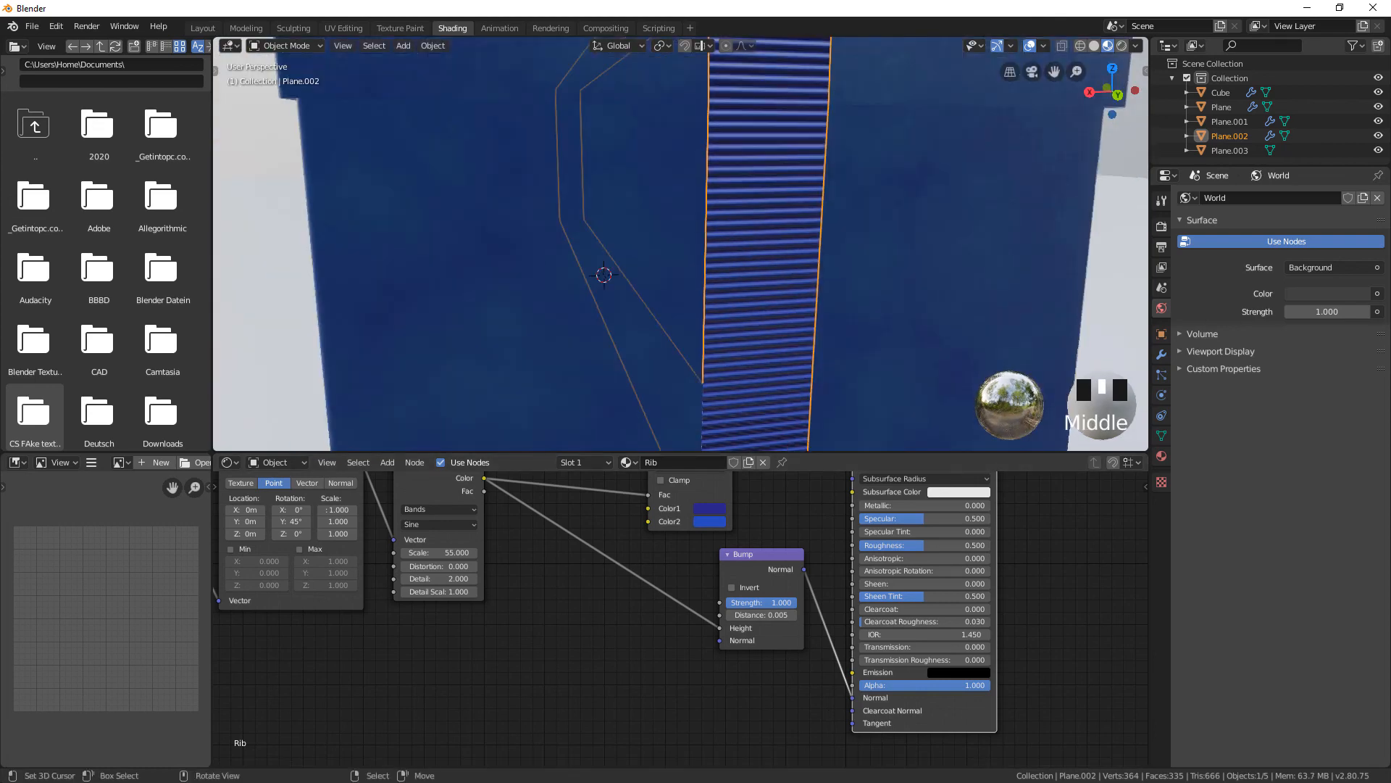
Reduce the Bump node's Distance to 0.003
click(761, 615)
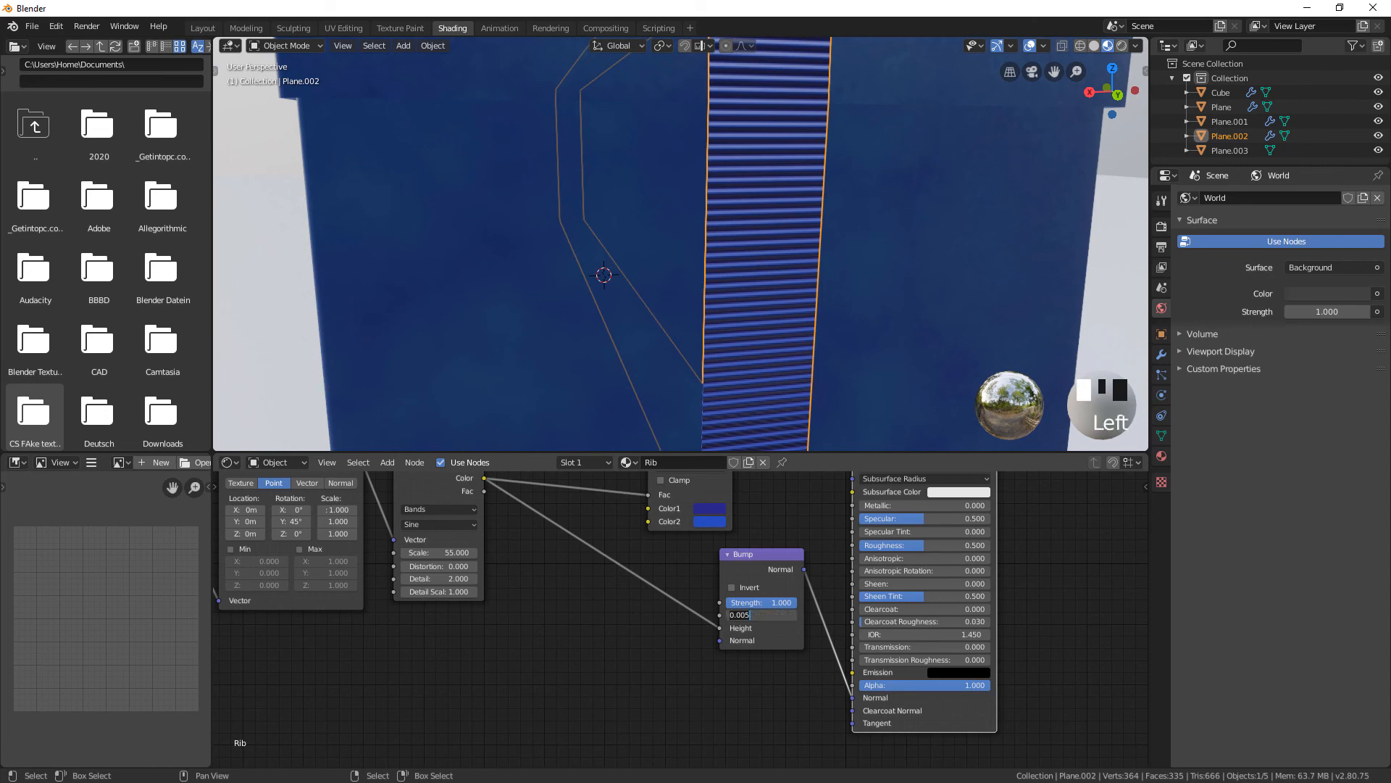
click(761, 615)
key(BackSpace)
text(3)
key(Return)
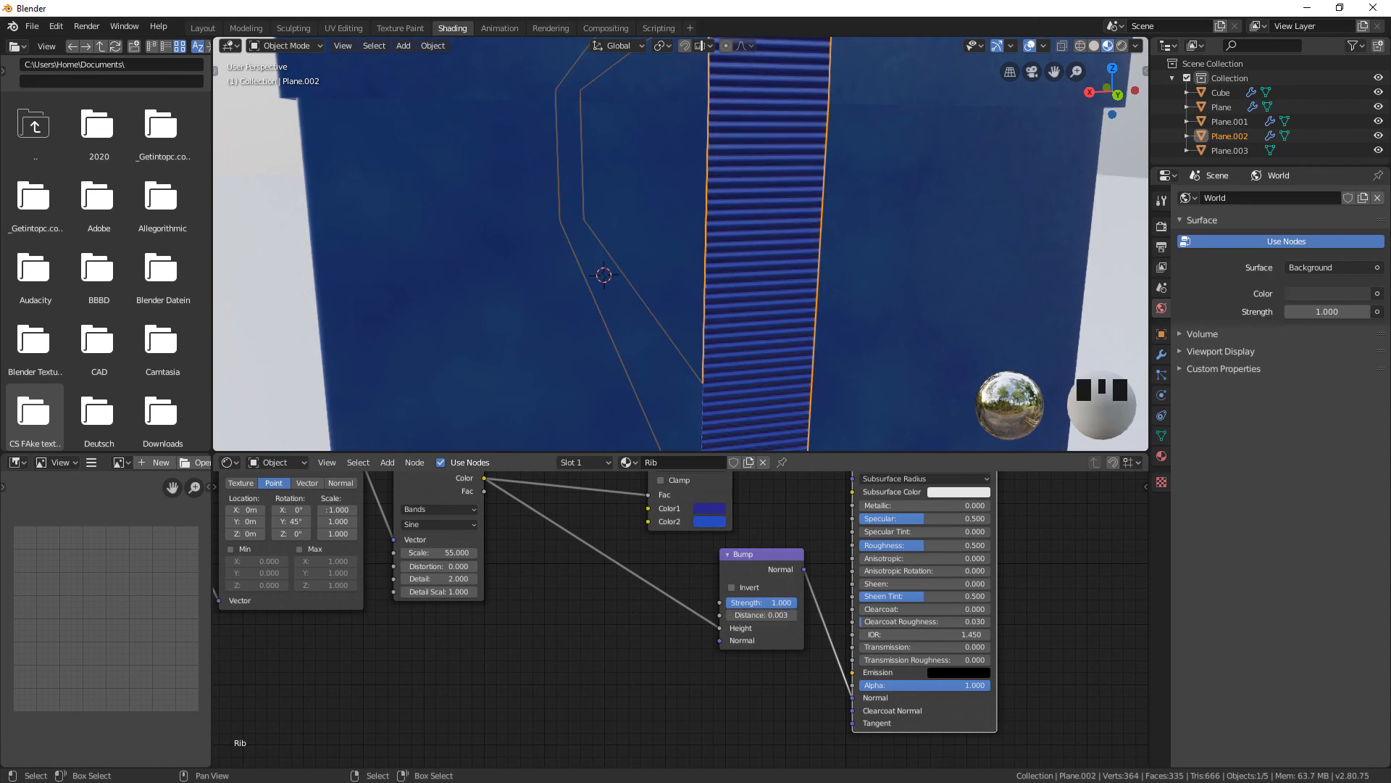
Switch the scene's render engine to Cycles
middle_drag(760, 614, 625, 700)
click(1161, 226)
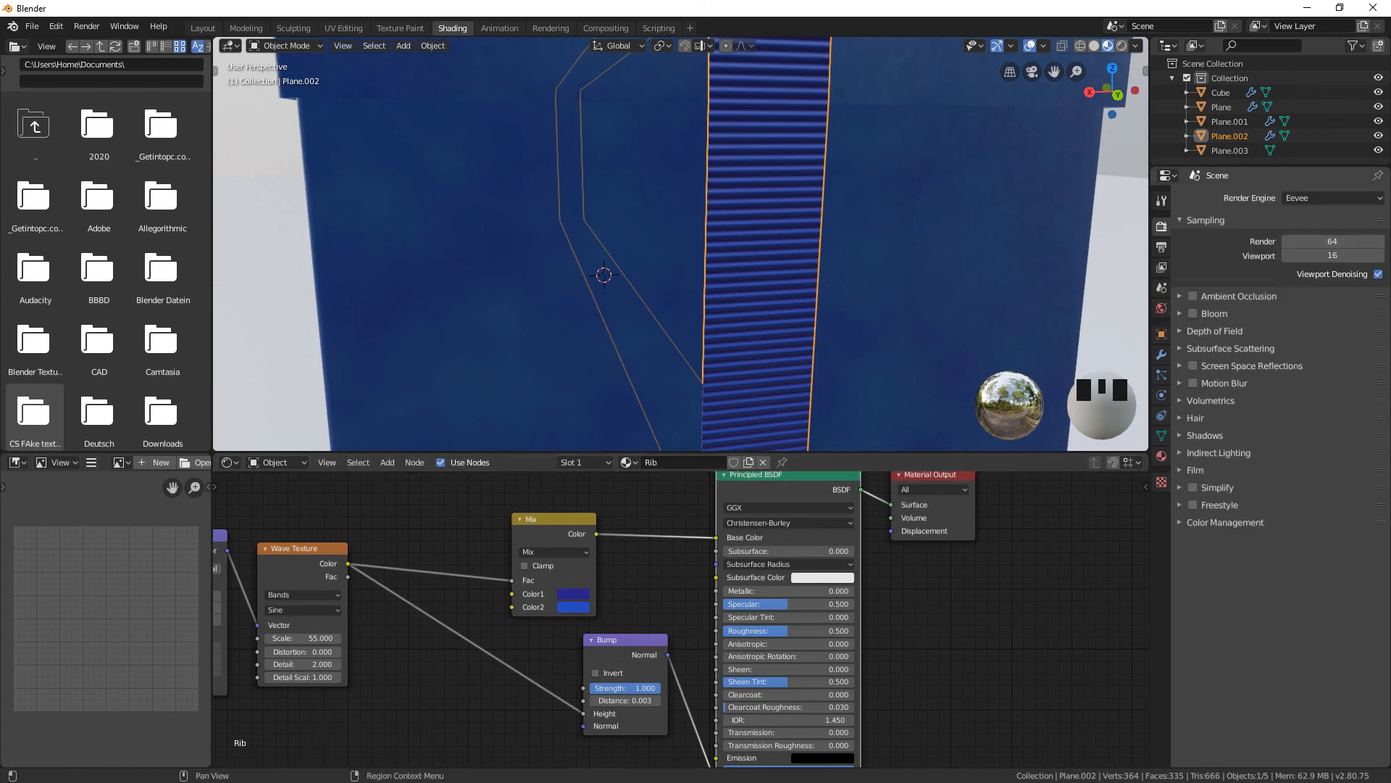
click(1333, 198)
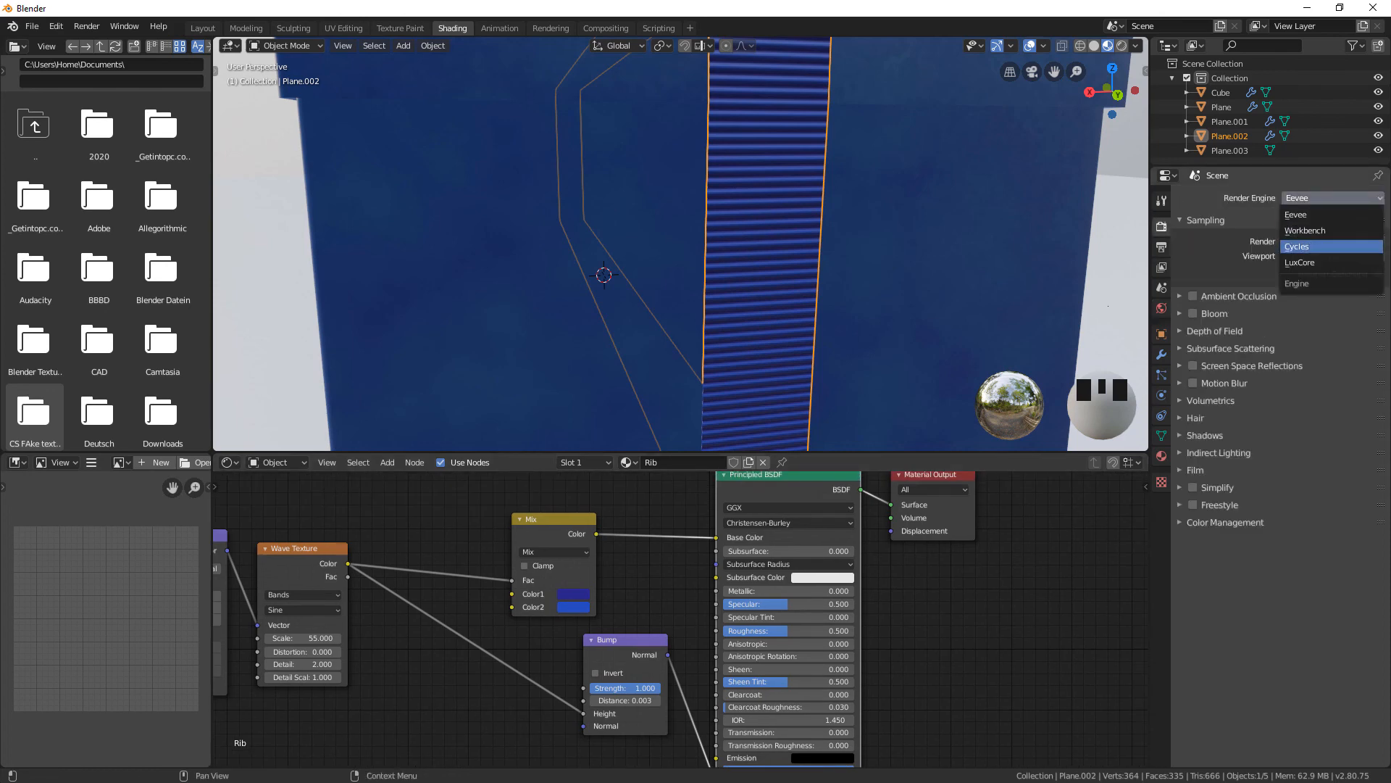
click(1331, 247)
Use an Environment Texture for the world background colour and load kiara_interior_8k.hdr from the HDRI folder
click(1161, 308)
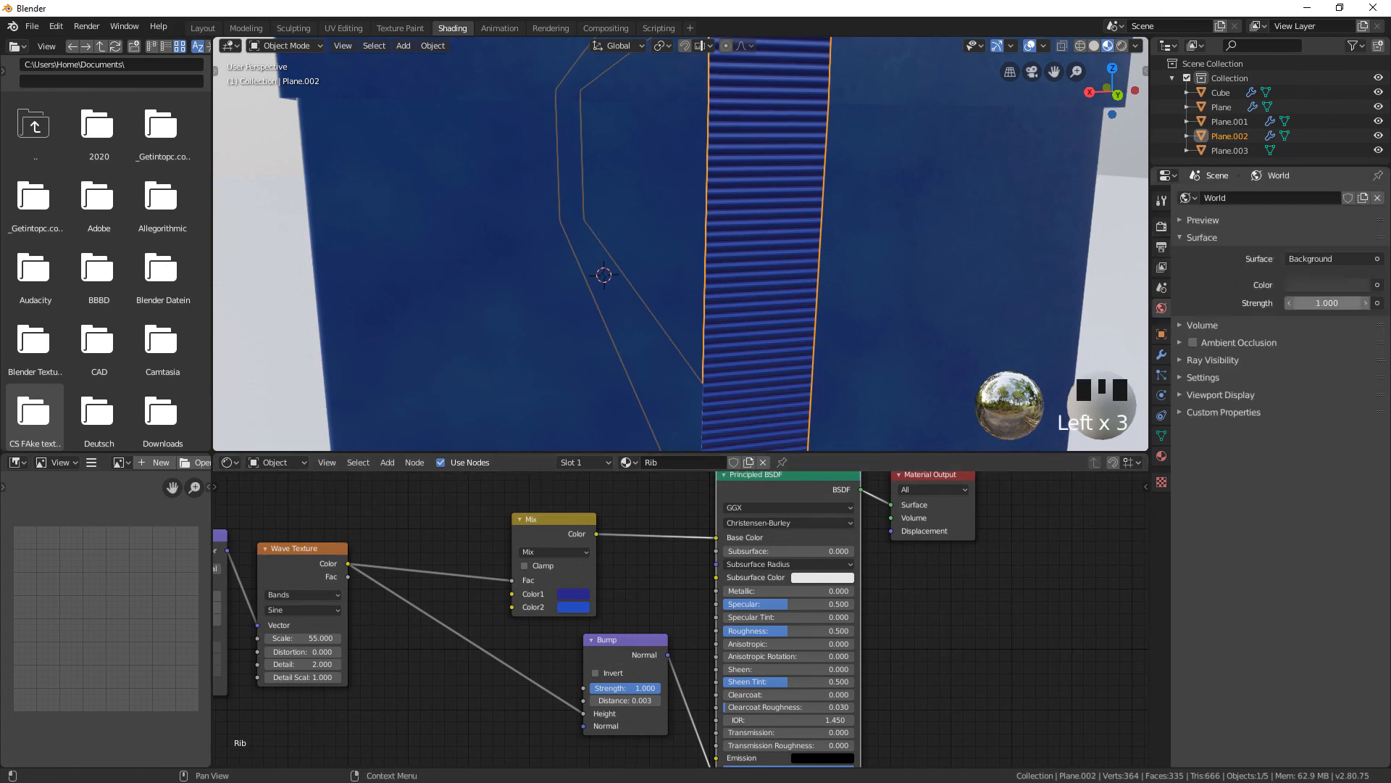
click(1377, 285)
click(1096, 349)
click(1341, 302)
click(76, 179)
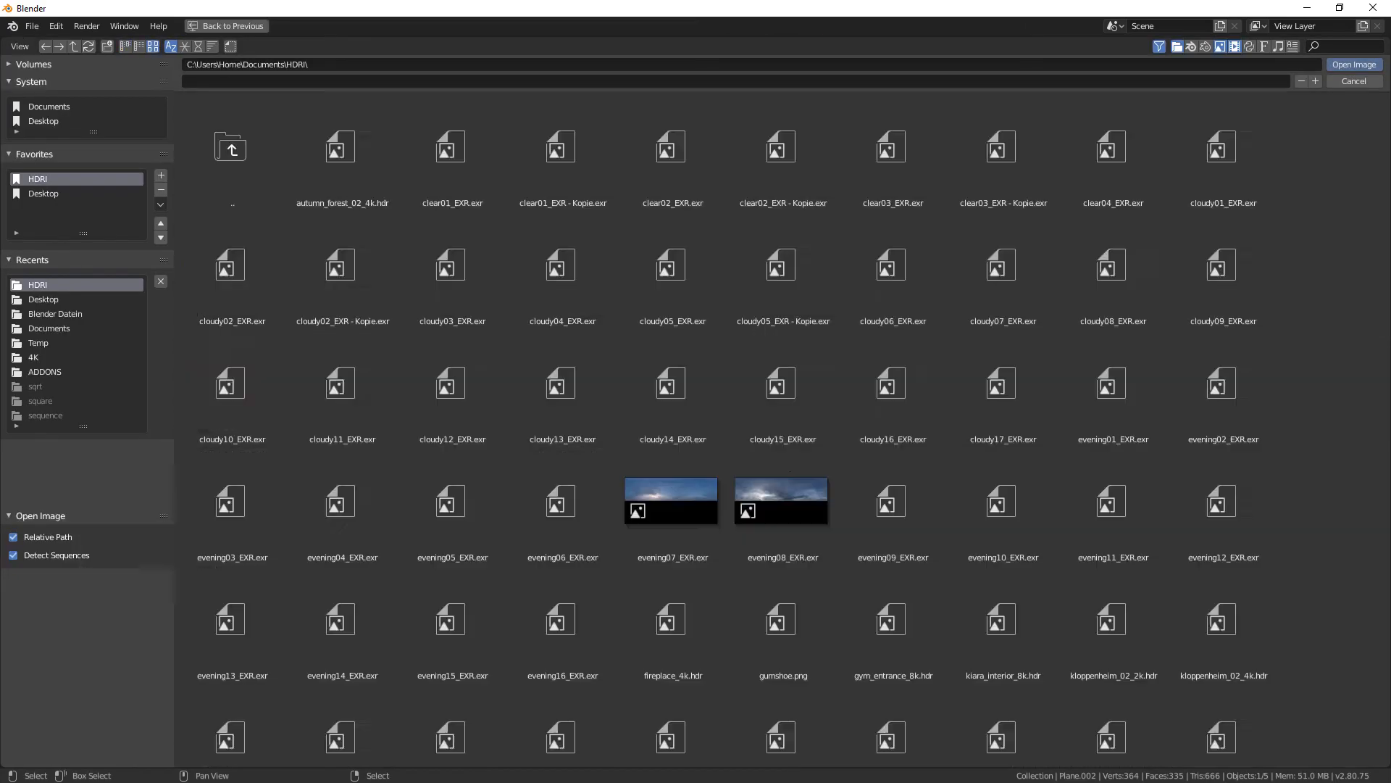
double_click(1002, 622)
Preview the gift box in rendered shading with the viewport overlays hidden, viewing the ribbon along the lid
click(1103, 45)
scroll(681, 247, down, 3)
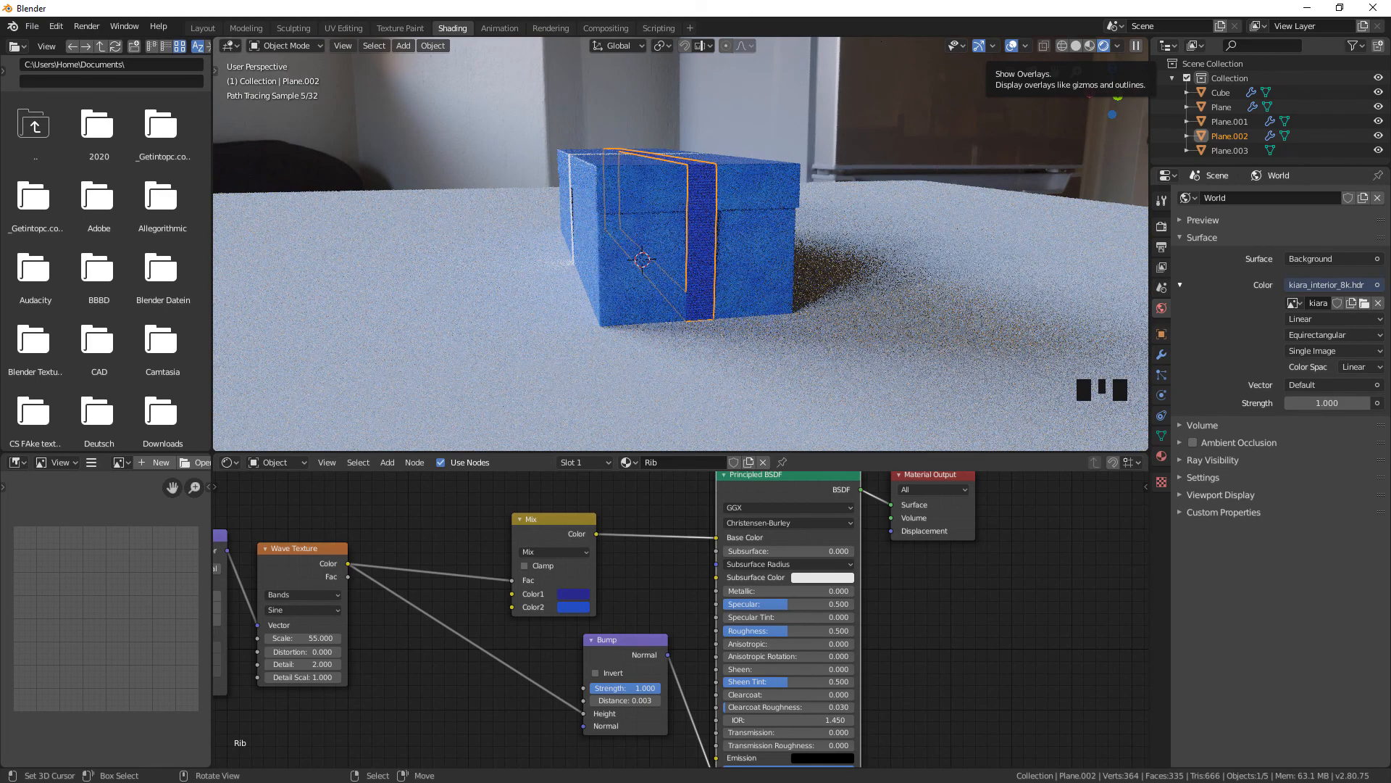
click(1011, 46)
middle_drag(681, 243, 659, 348)
scroll(681, 243, up, 3)
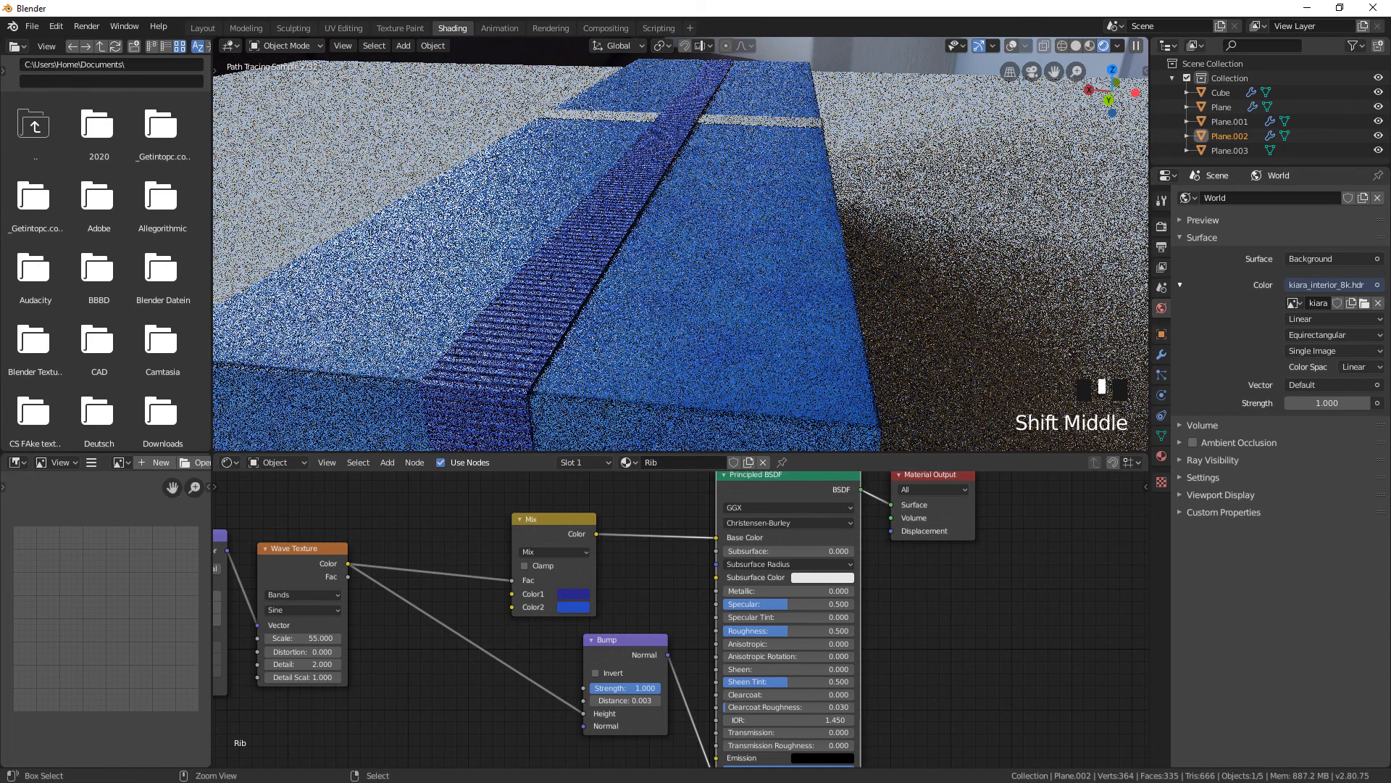
Restrict the viewport render to a small region around the ribbon on the lid
key(ctrl+b)
drag(482, 215, 642, 343)
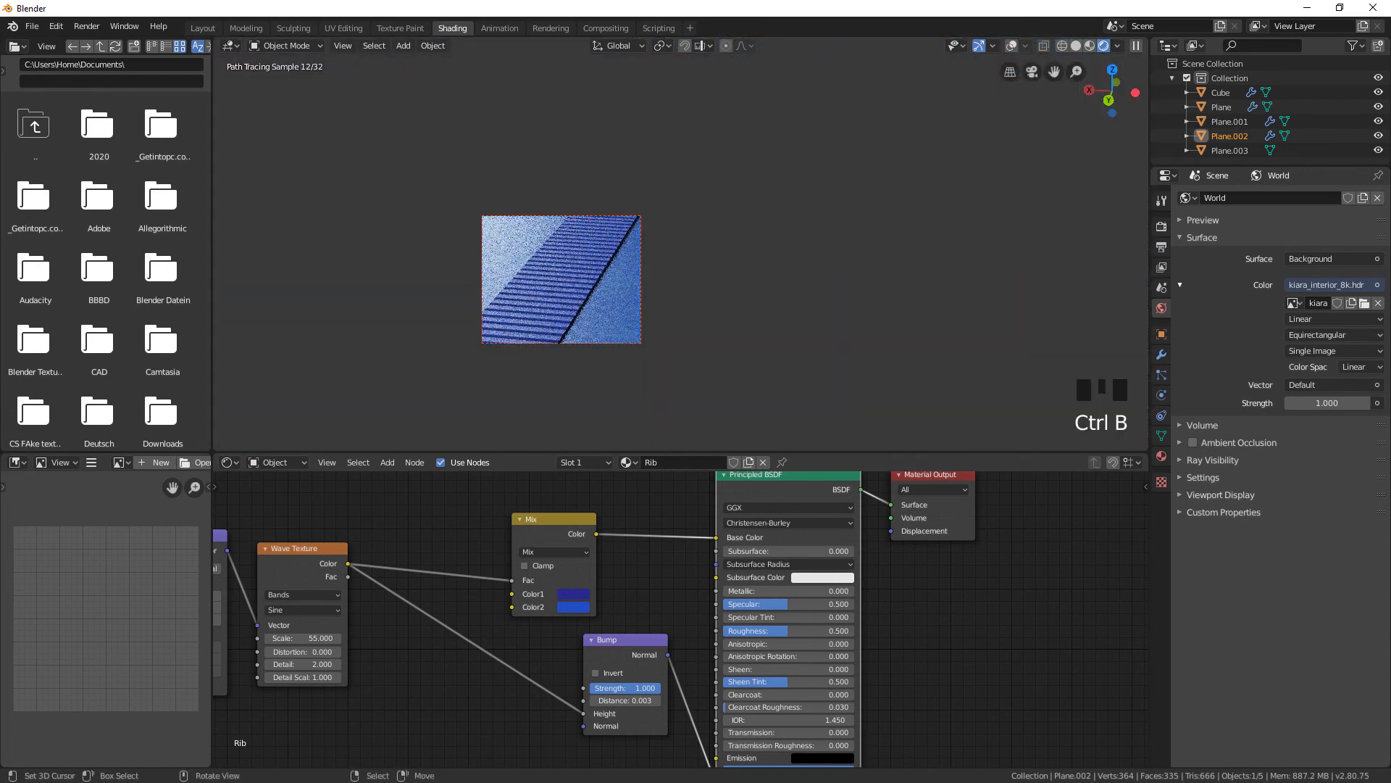
scroll(562, 279, up, 1)
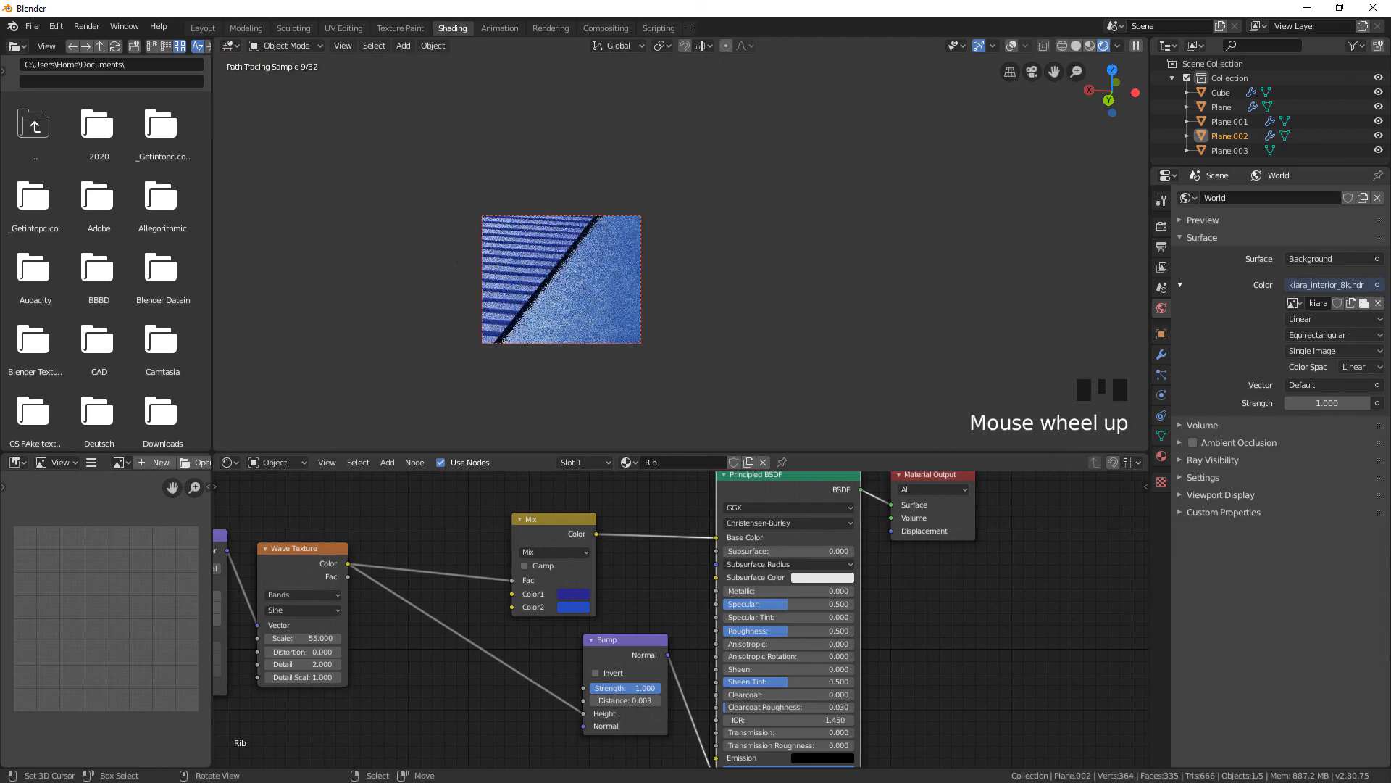
scroll(561, 279, down, 1)
Set the ribbon material's Wave Texture Scale to 80
middle_drag(463, 652, 711, 576)
click(550, 561)
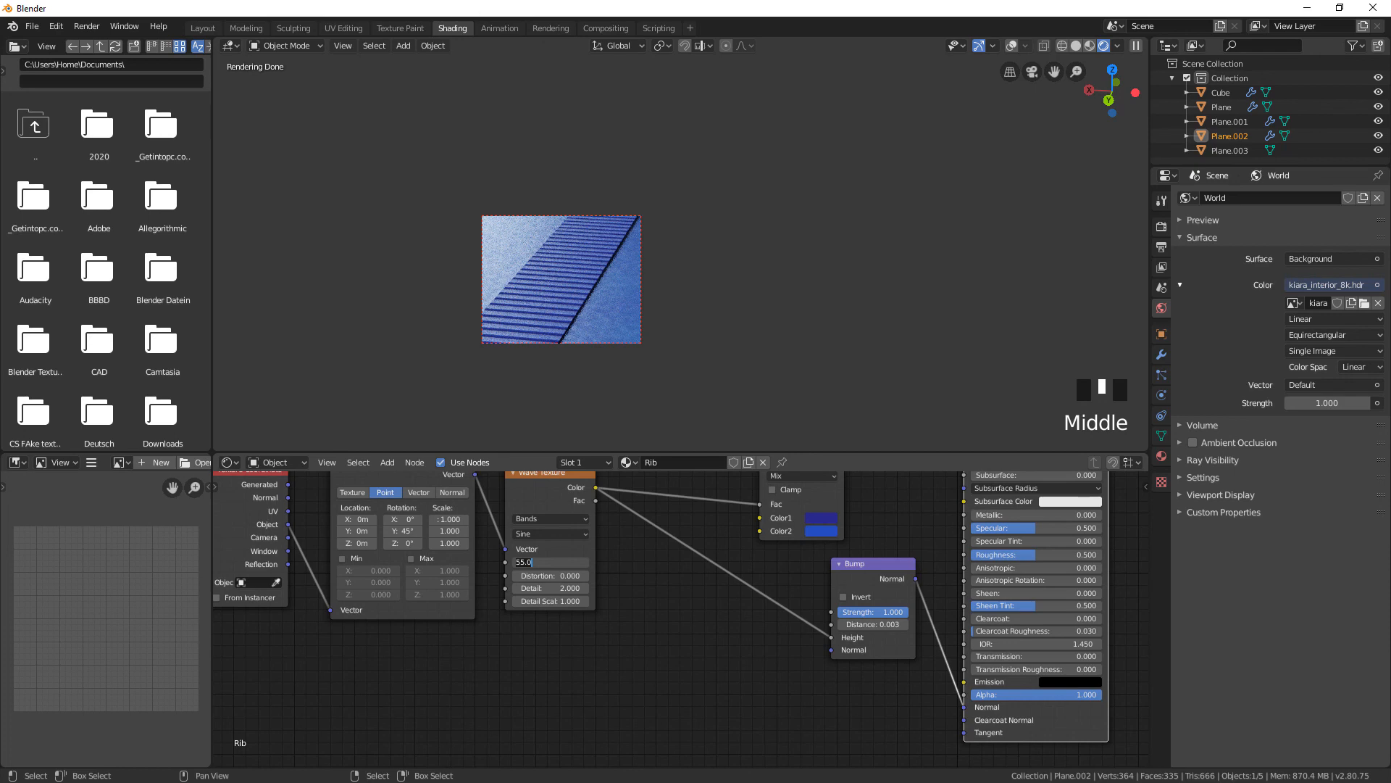
text(80)
key(Return)
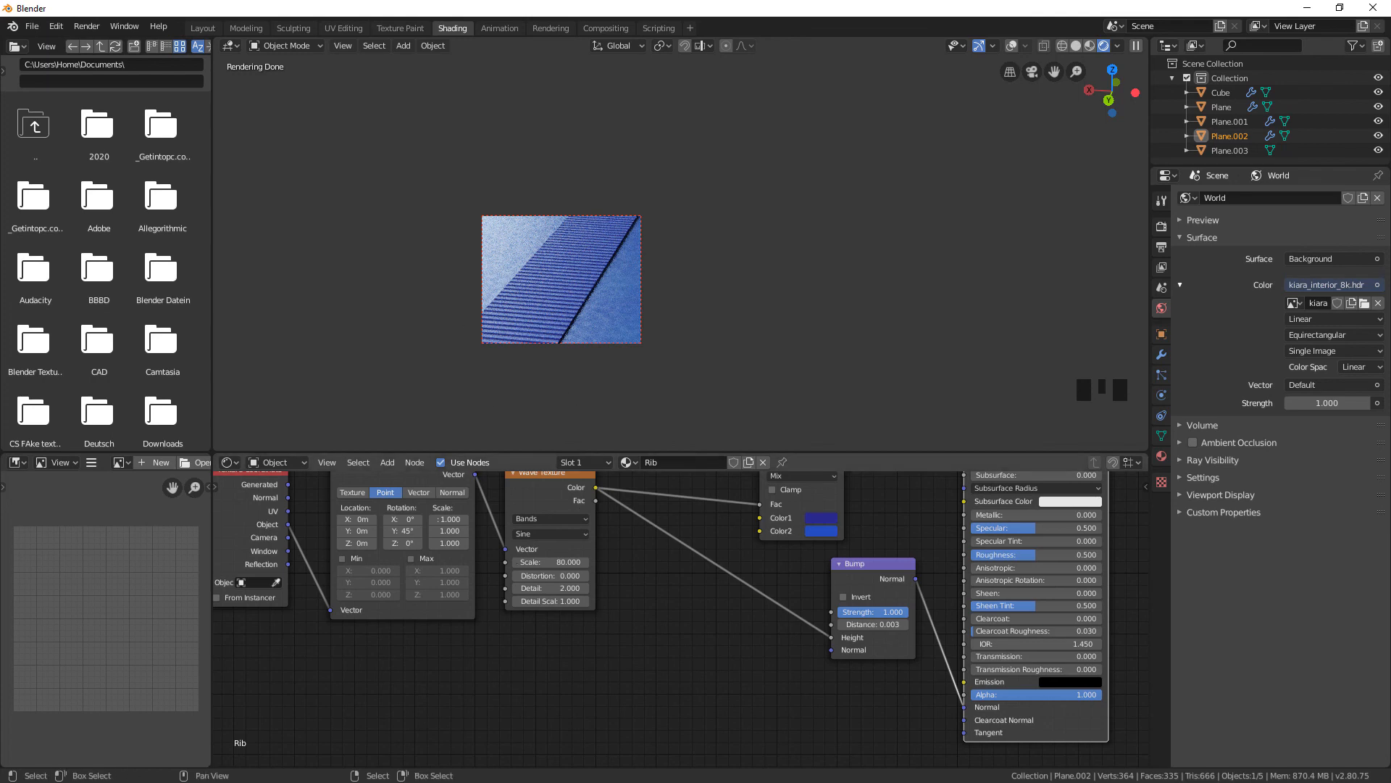
Set the Roughness of the ribbon material's Principled BSDF to 0.7
middle_drag(1065, 554, 833, 640)
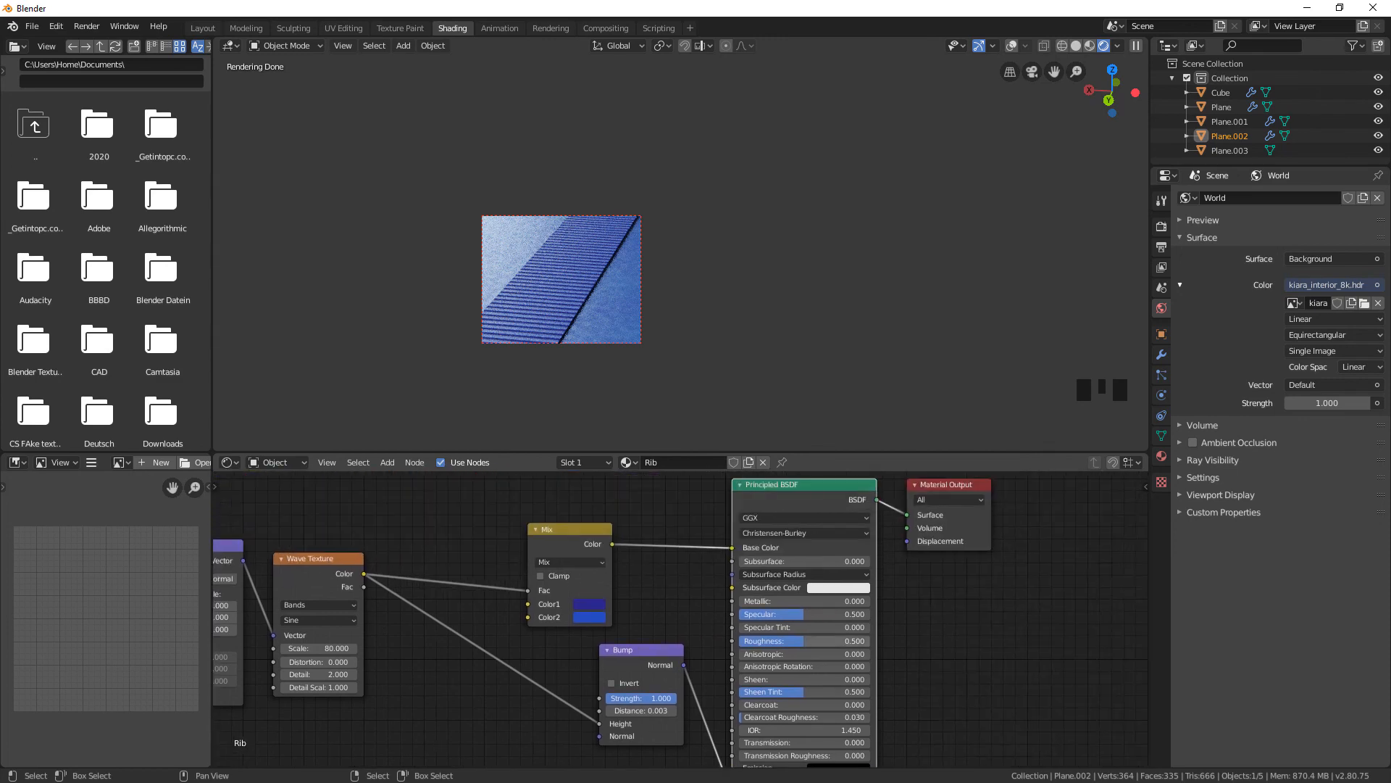
click(833, 641)
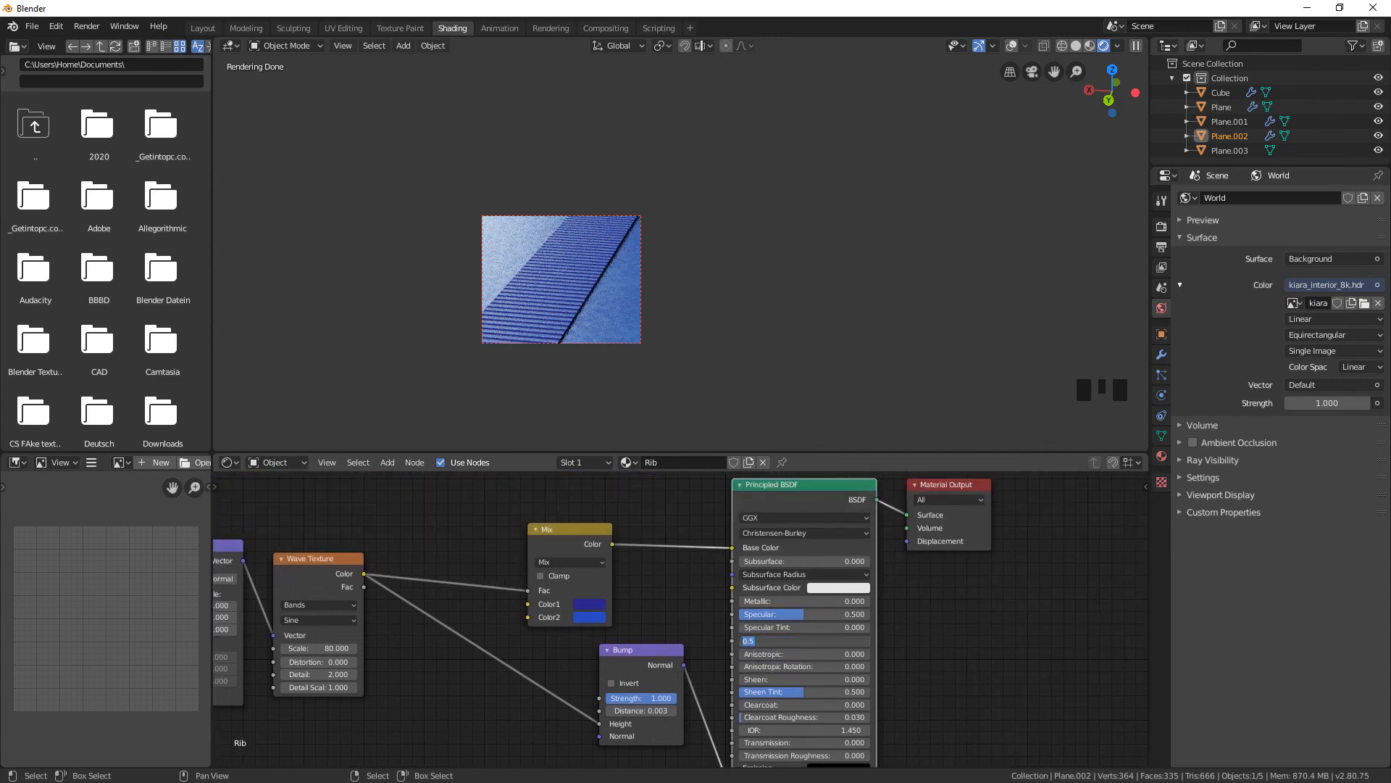
text(.7)
key(Return)
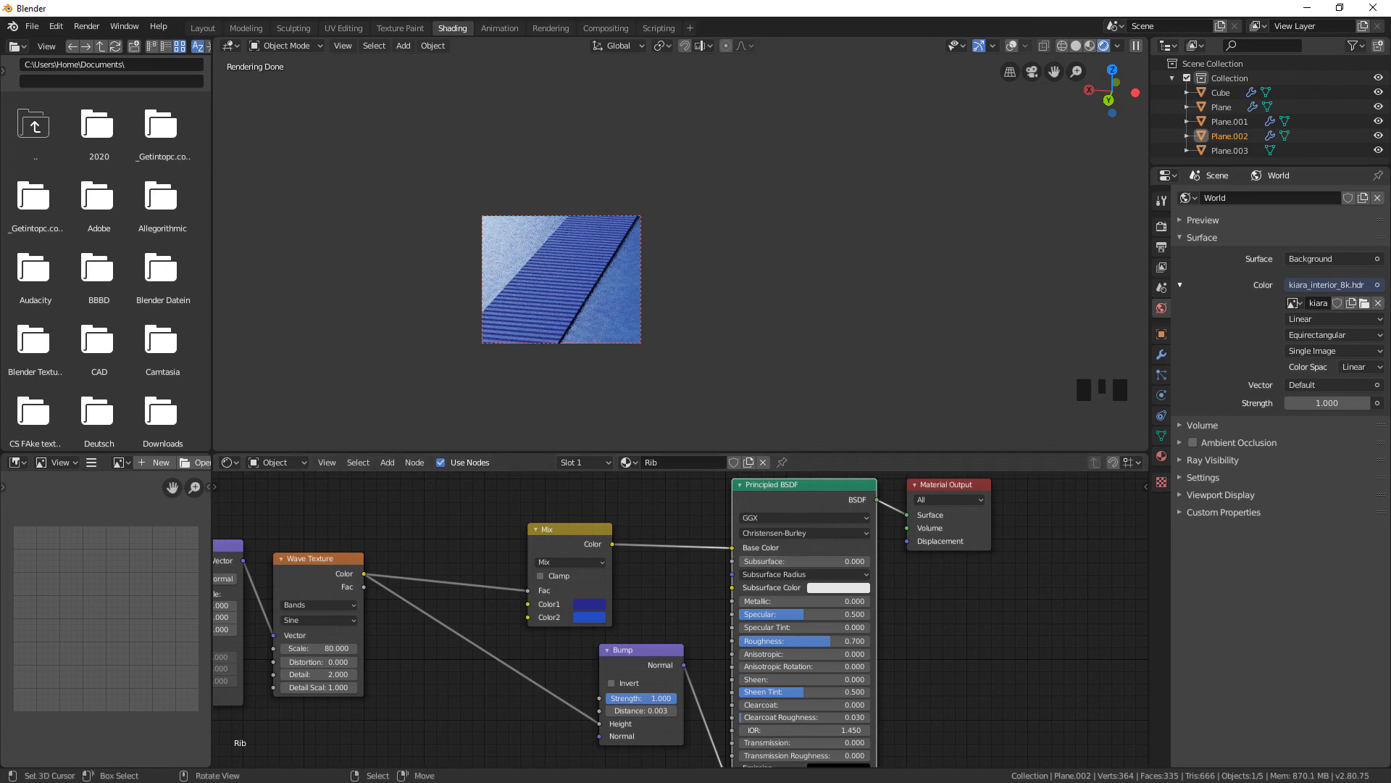
Return the viewport to material preview shading and assign the existing Rib material to the white crossing ribbon, Plane.001
scroll(561, 279, down, 2)
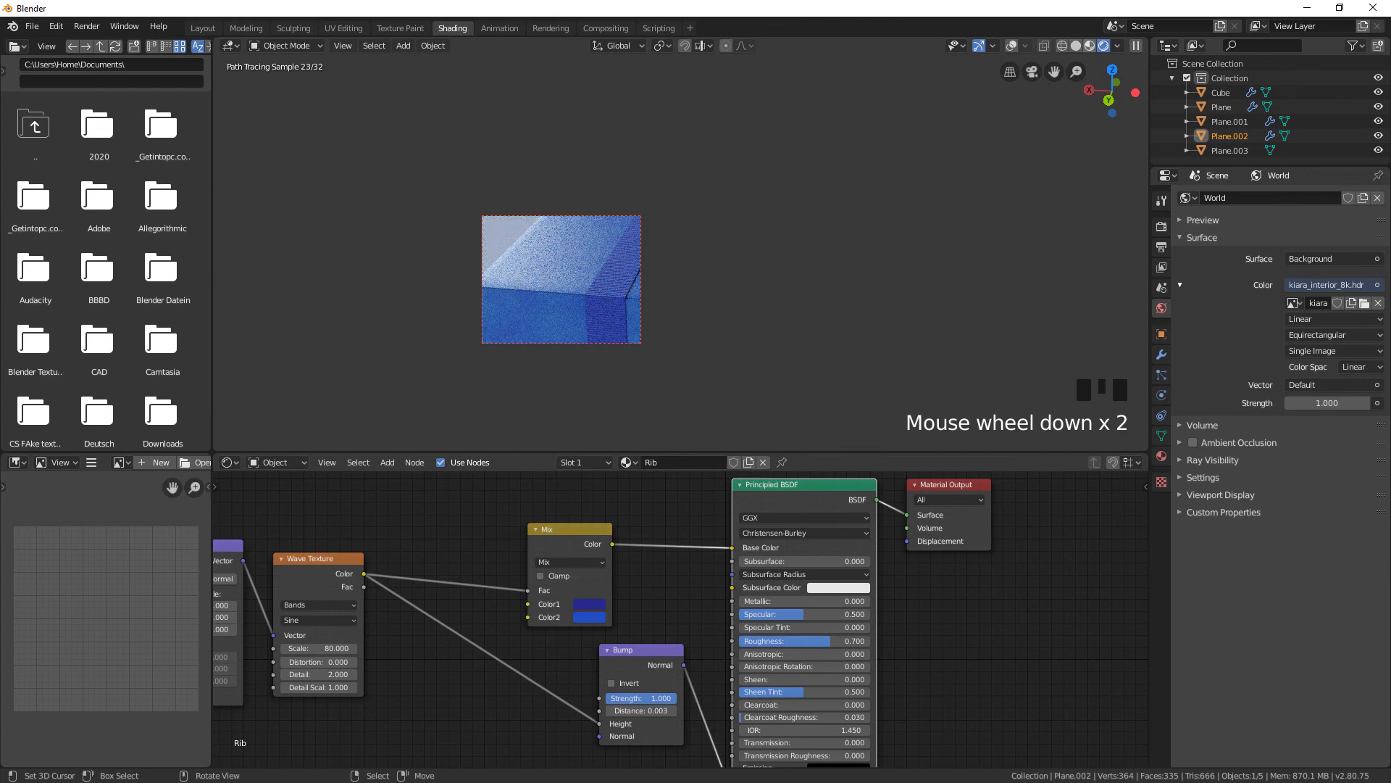
click(1090, 45)
right_click(561, 279)
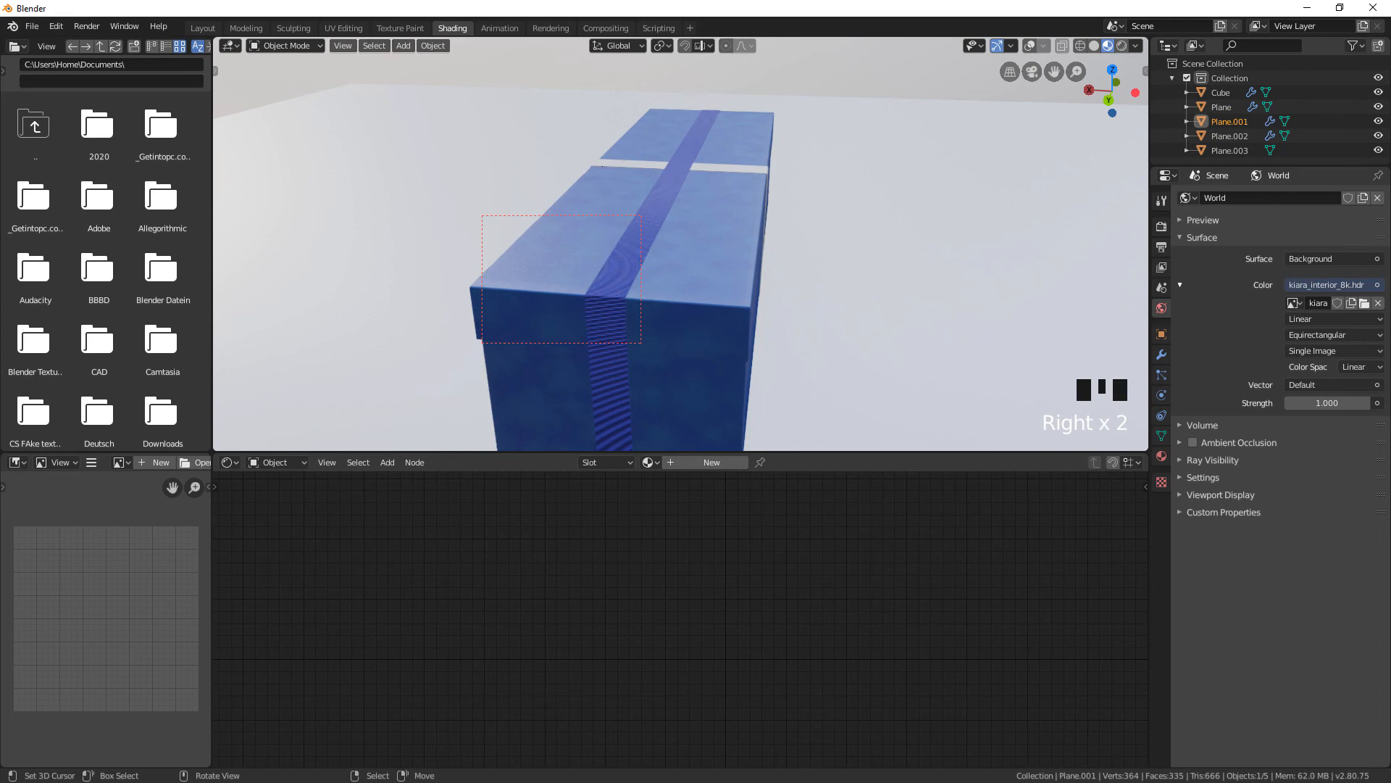
click(648, 462)
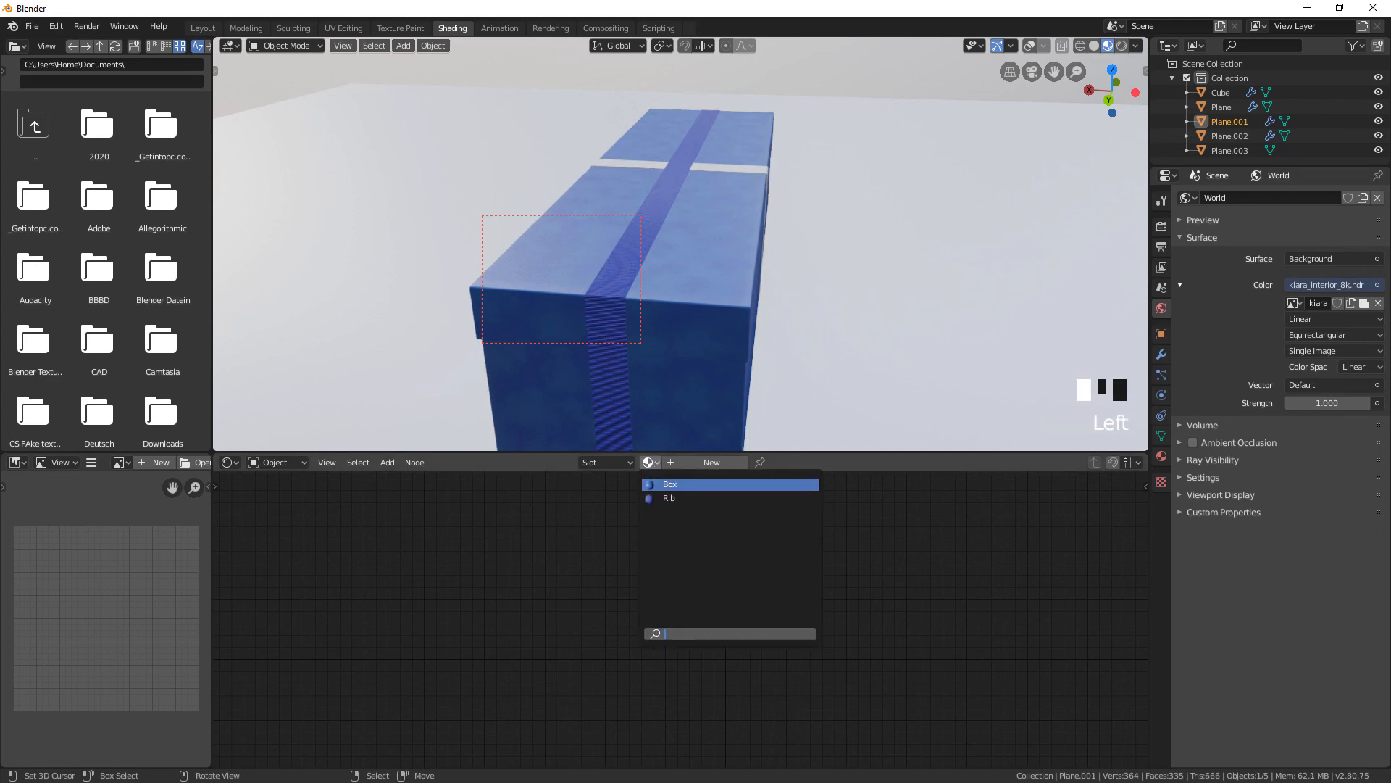
click(675, 498)
Make the Rib material on the crossing ribbon a single-user copy and turn the viewport overlays back on
middle_drag(747, 276, 609, 281)
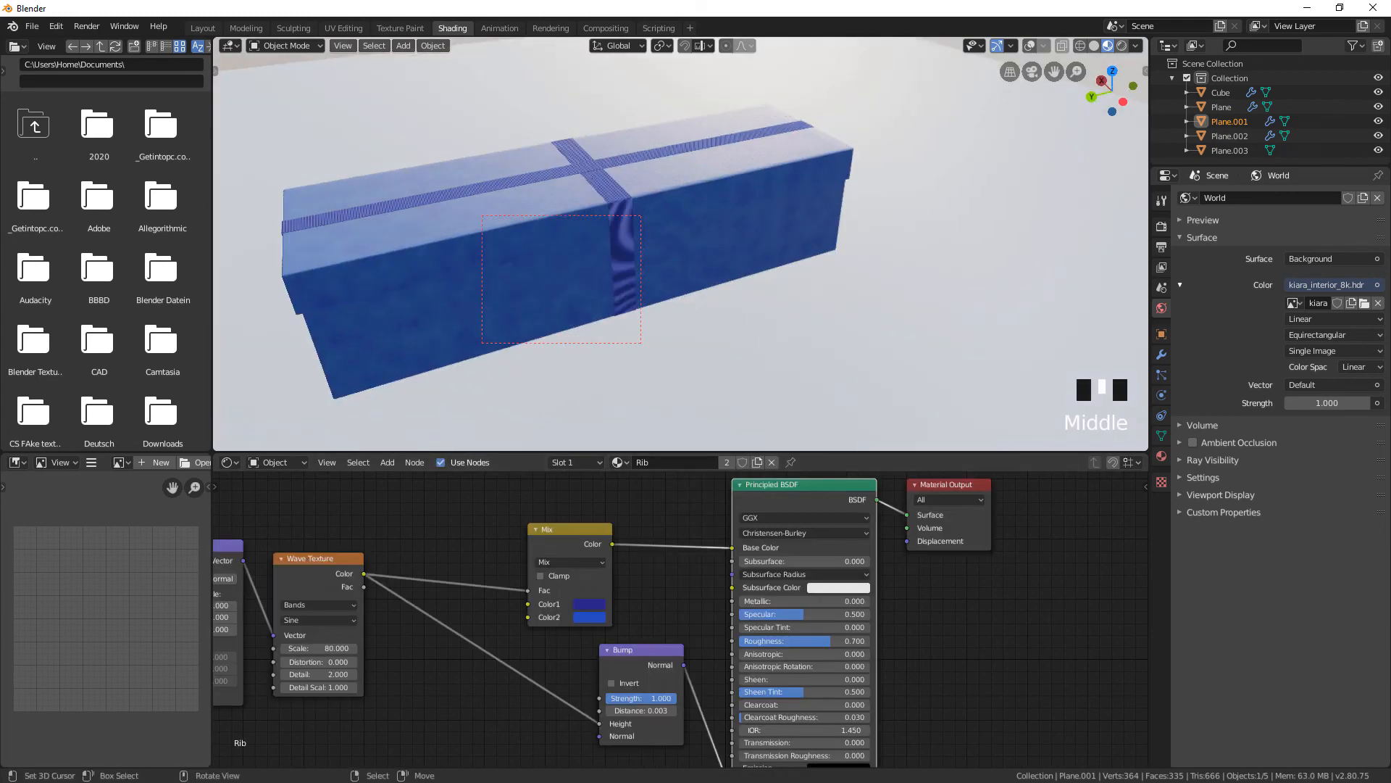
scroll(680, 244, up, 2)
scroll(681, 243, up, 1)
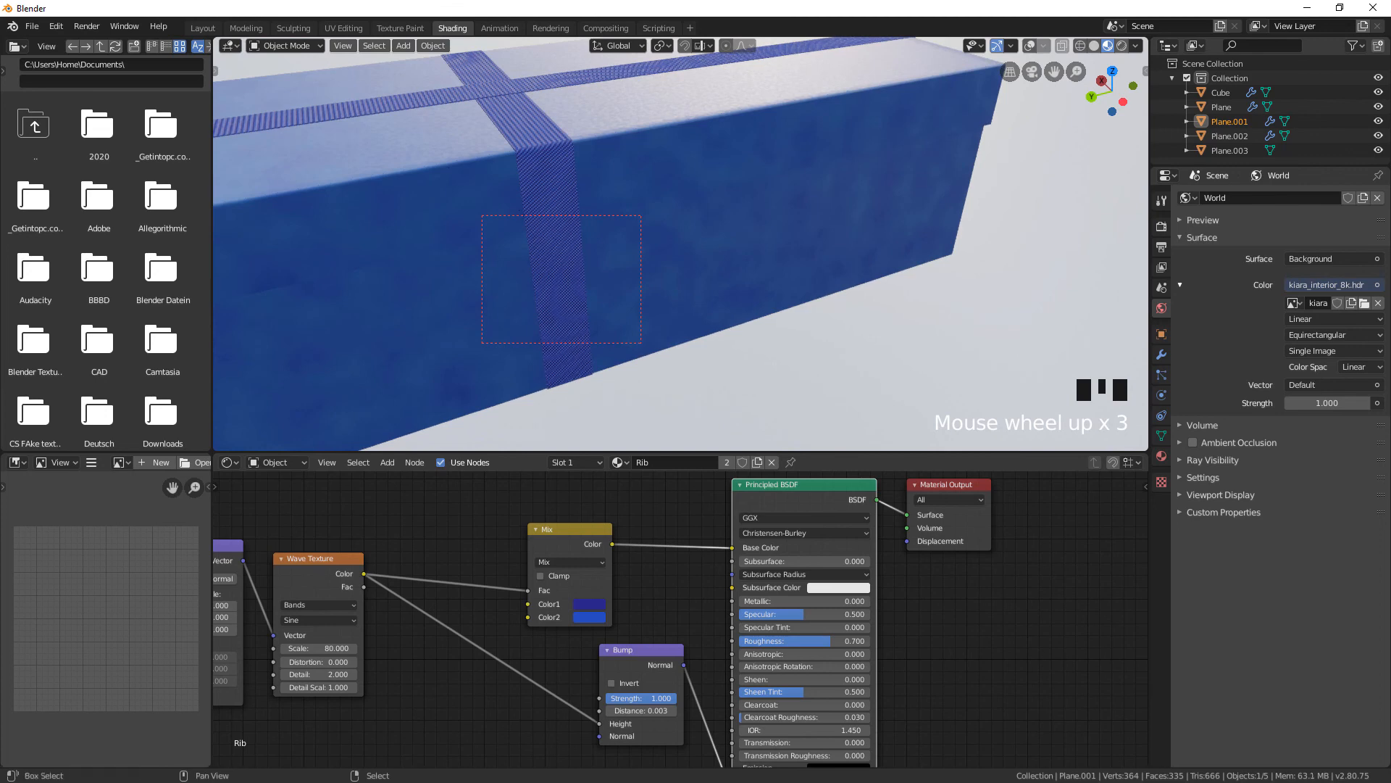
shift+middle_drag(681, 243, 610, 263)
scroll(610, 263, up, 1)
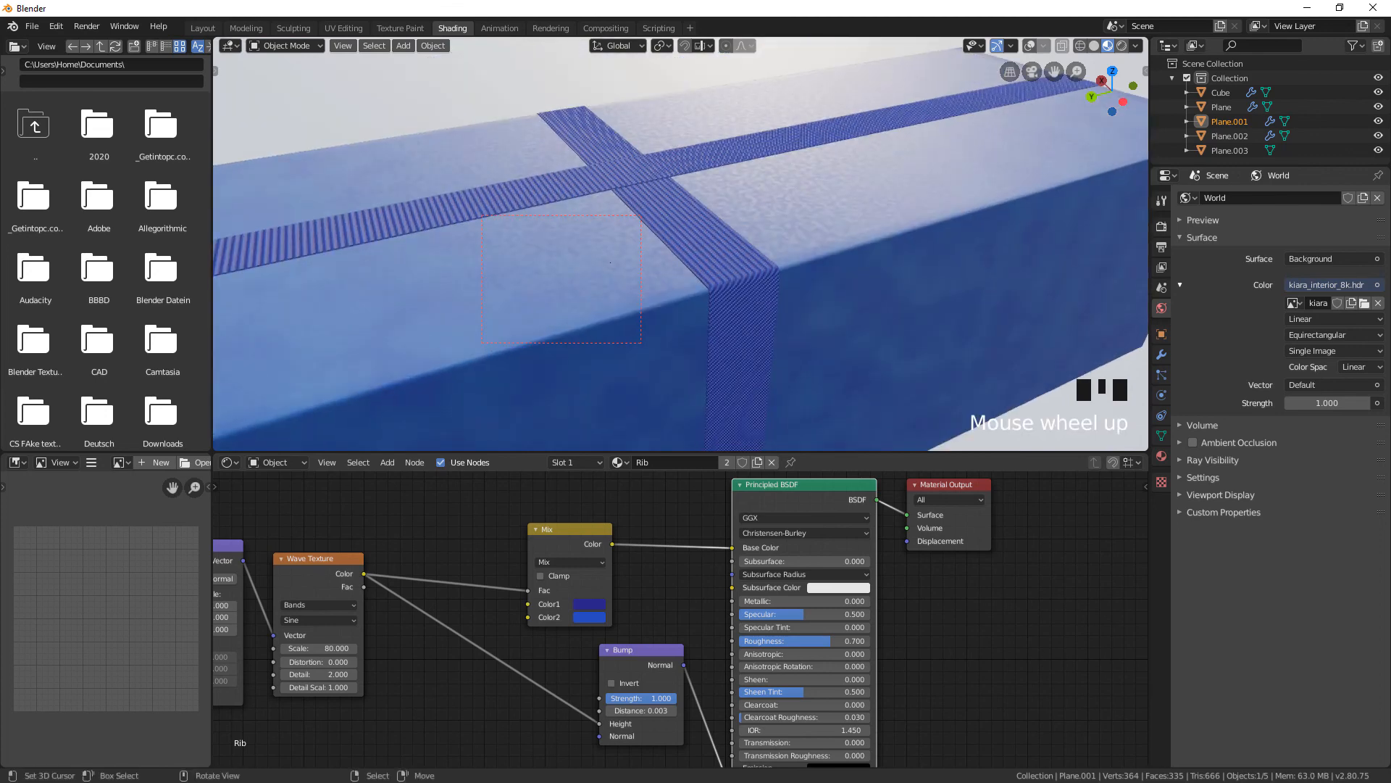
right_click(610, 263)
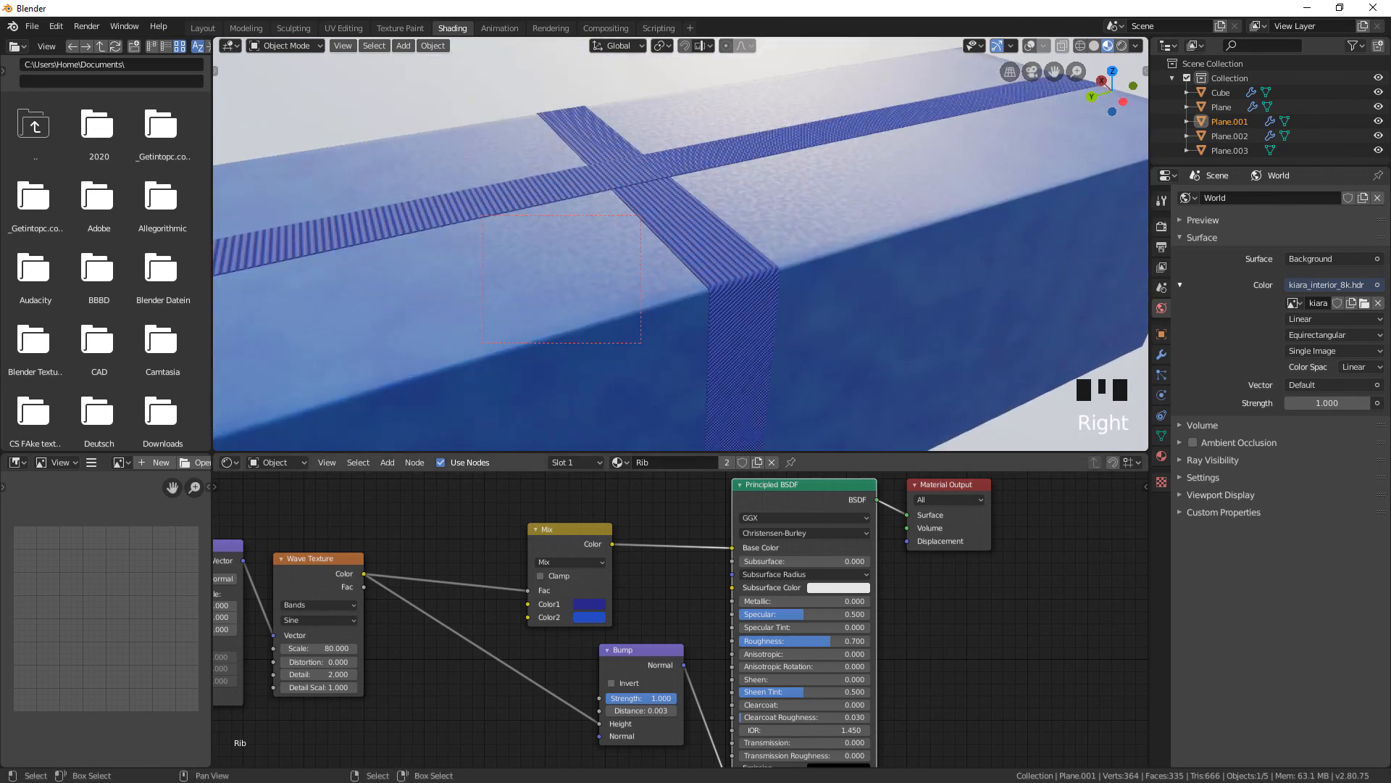
middle_drag(652, 616, 771, 528)
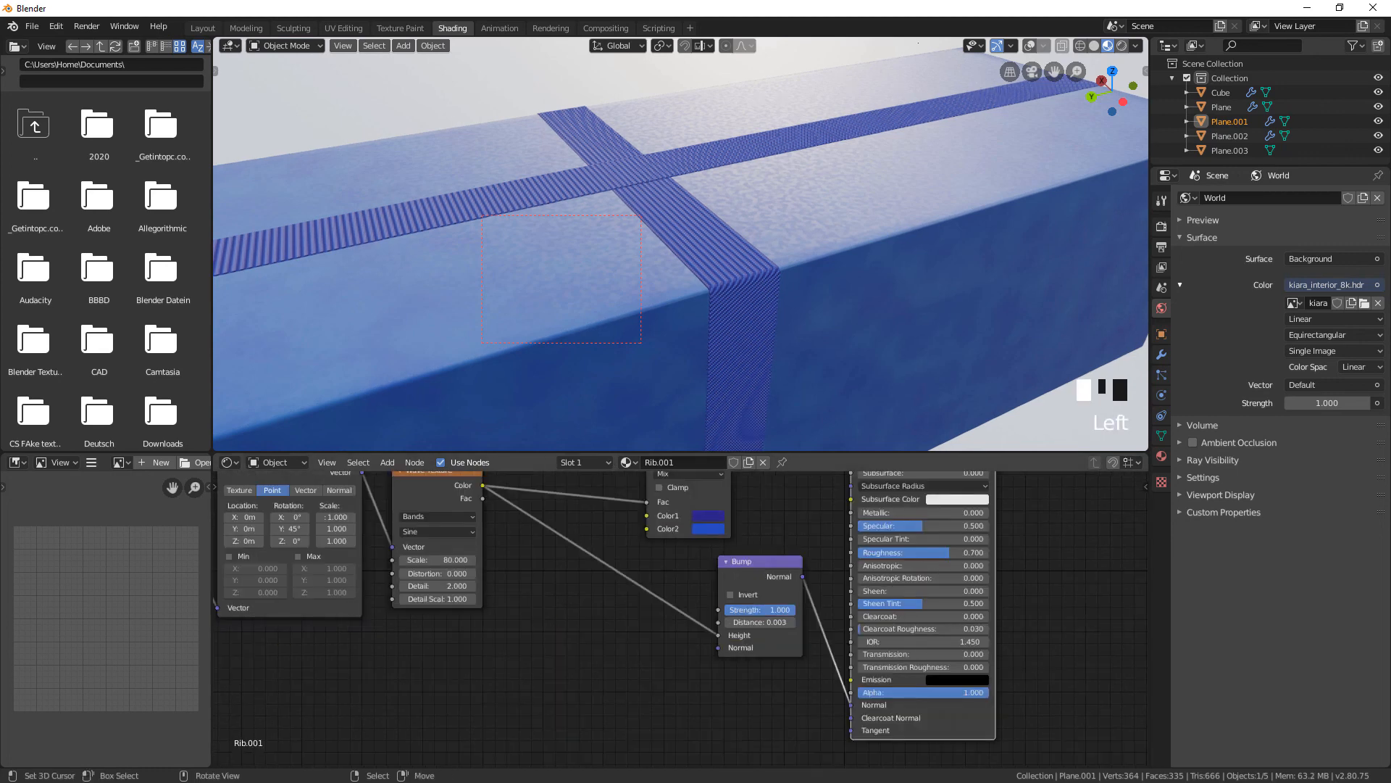
click(726, 461)
click(1030, 45)
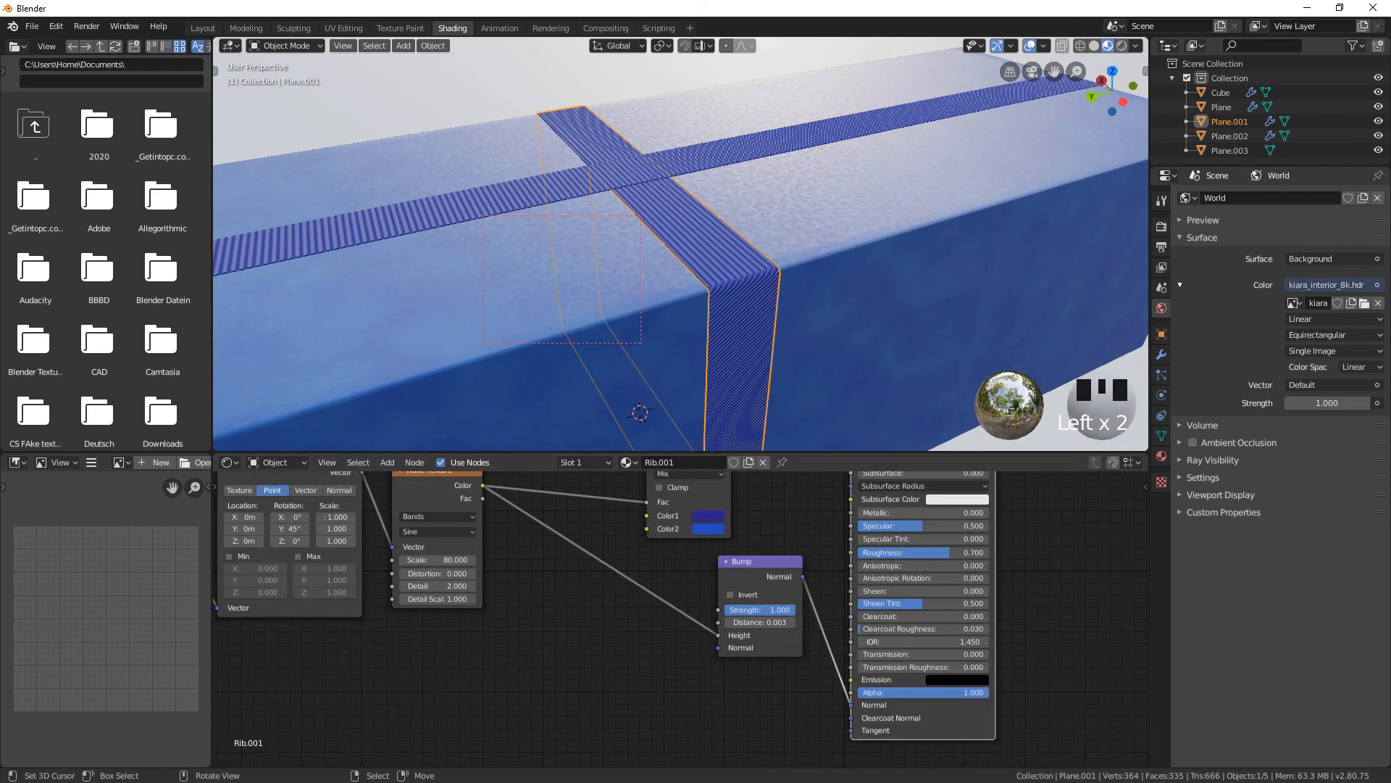
In the crossing ribbon's Mapping node, set the Y rotation to 0° and the Z rotation to 45°, then check the whole box
middle_drag(652, 616, 716, 634)
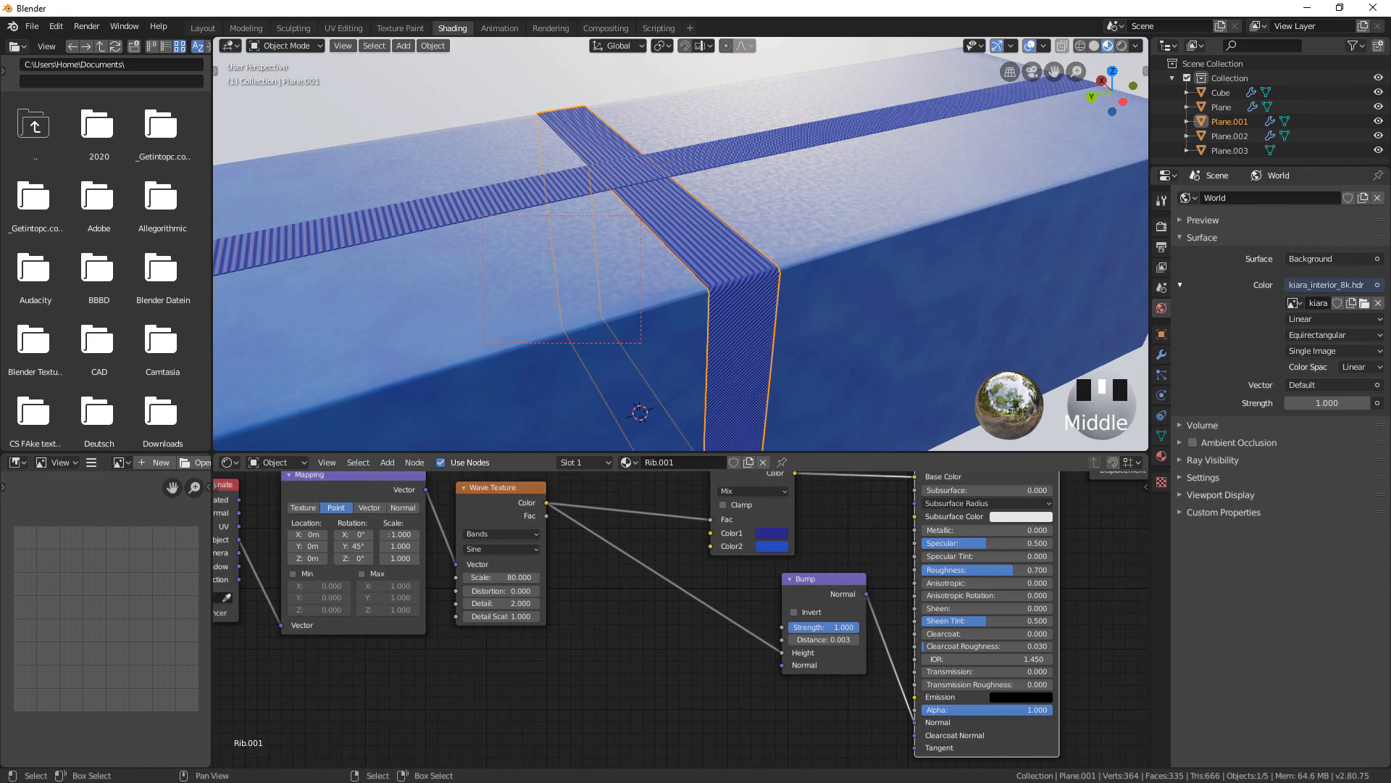
click(353, 546)
text(0)
click(353, 558)
click(353, 558)
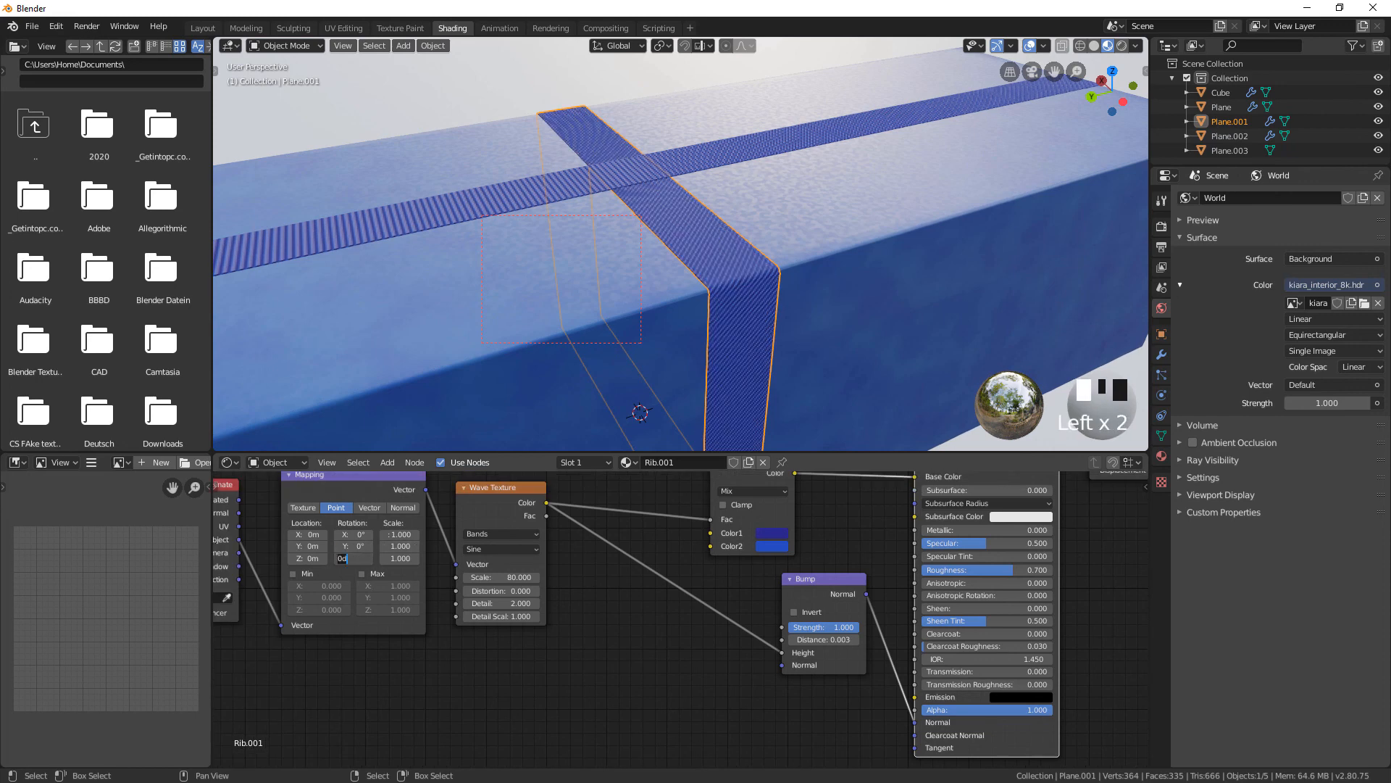
text(45)
key(Return)
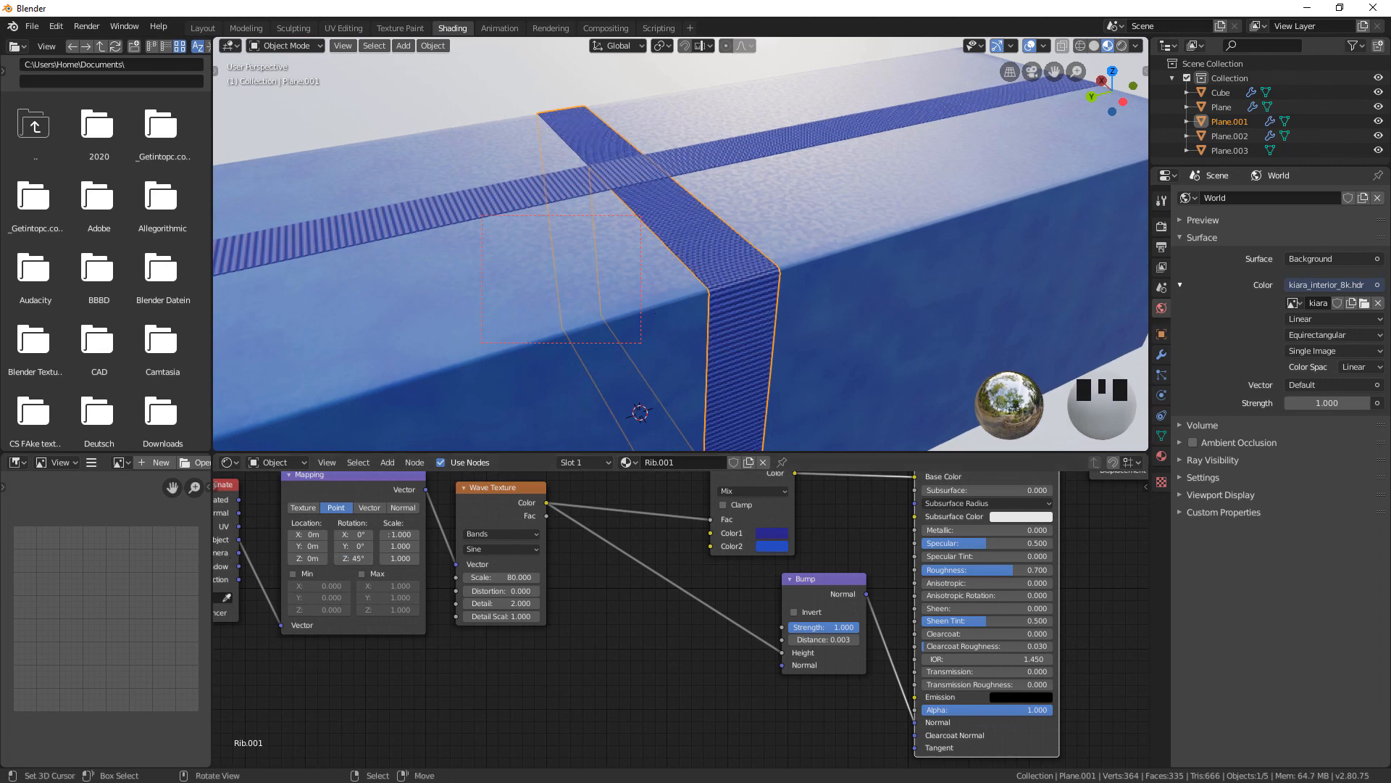
scroll(681, 247, down, 1)
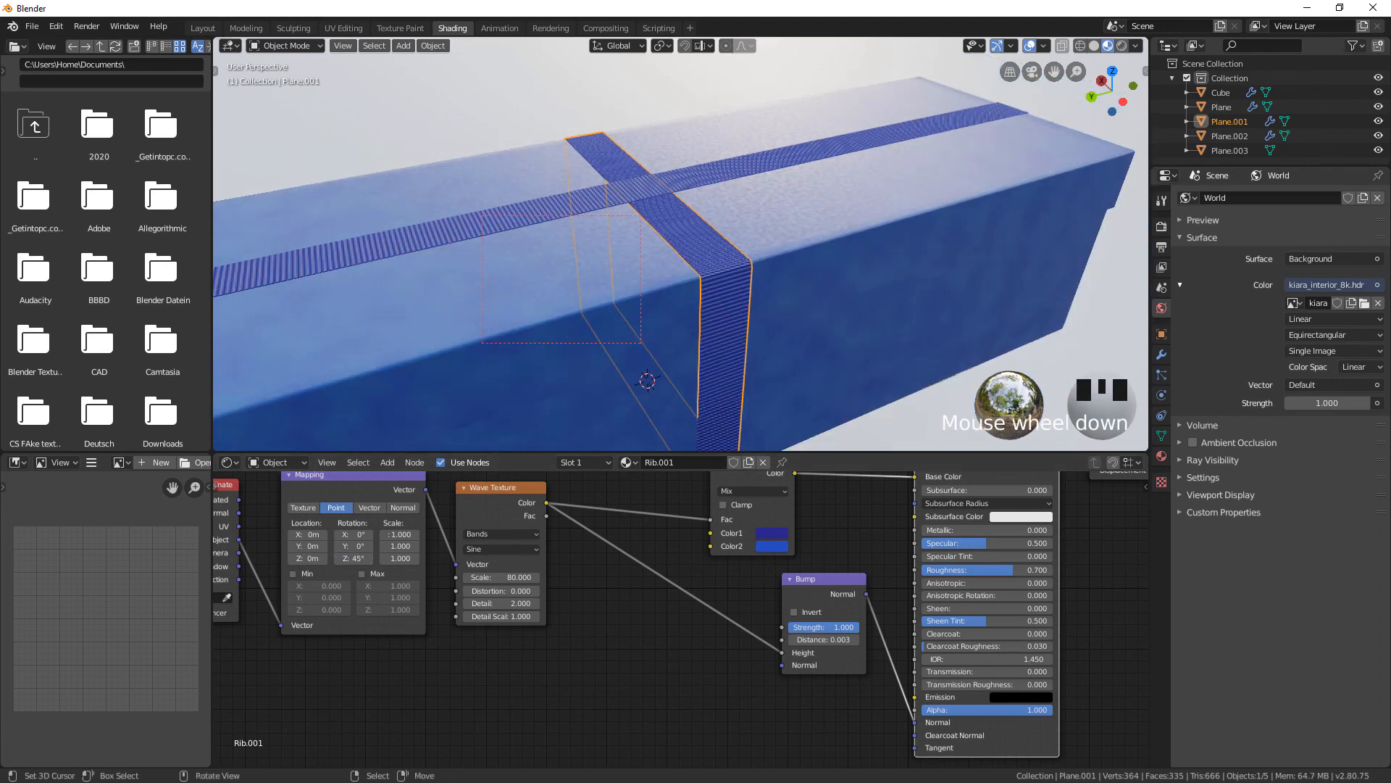
middle_drag(681, 246, 638, 252)
scroll(769, 252, down, 1)
scroll(769, 252, down, 2)
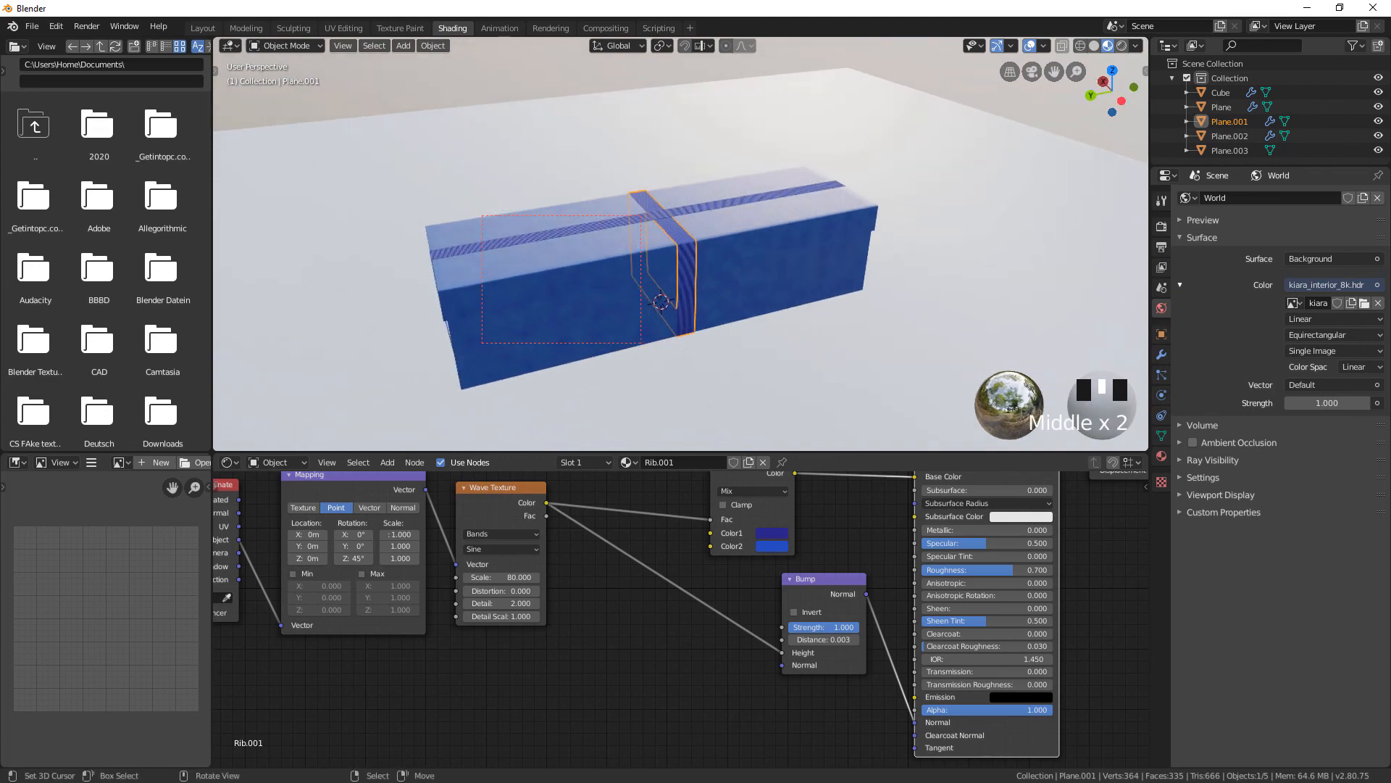